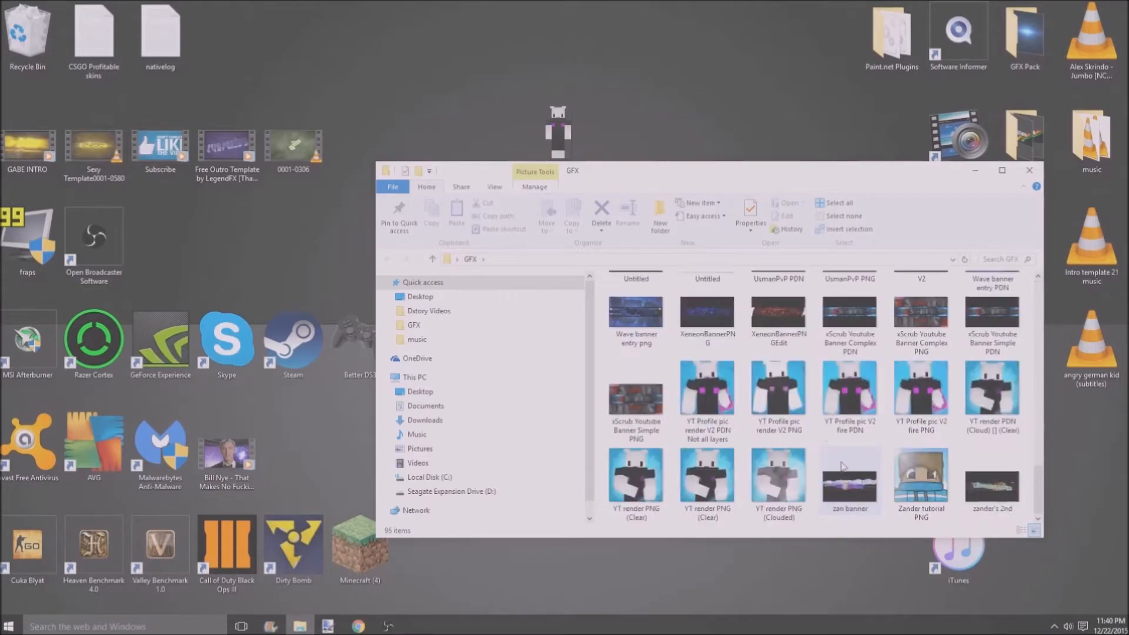
# - View the finished example image "Zander tutorial PNG", and close it and the GFX folder
pyautogui.doubleClick(920, 505)
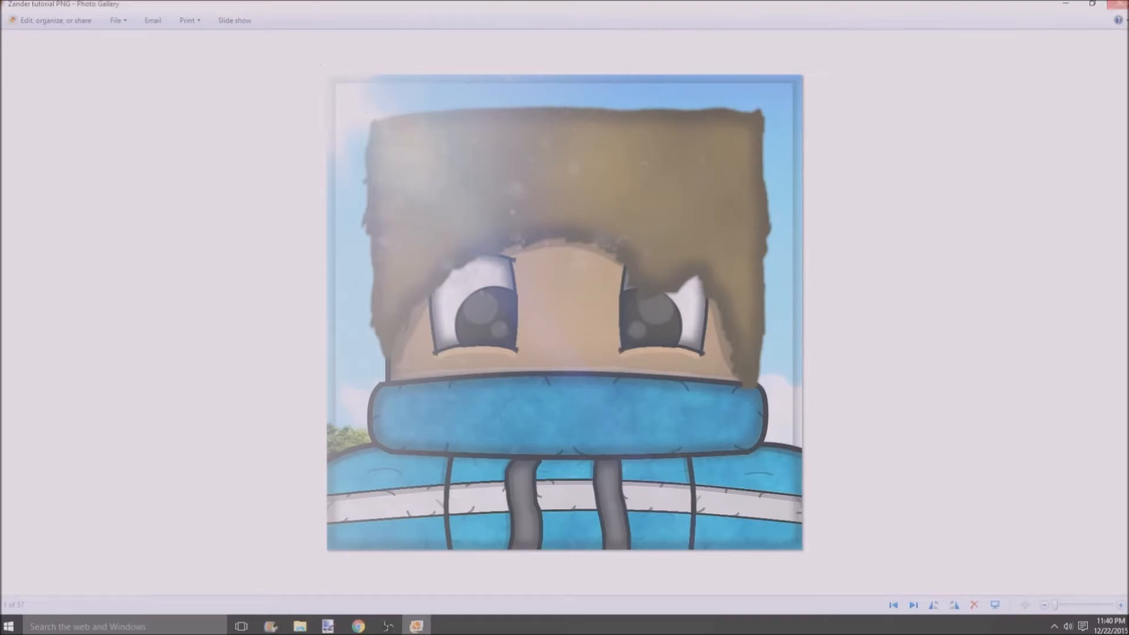
pyautogui.click(1120, 3)
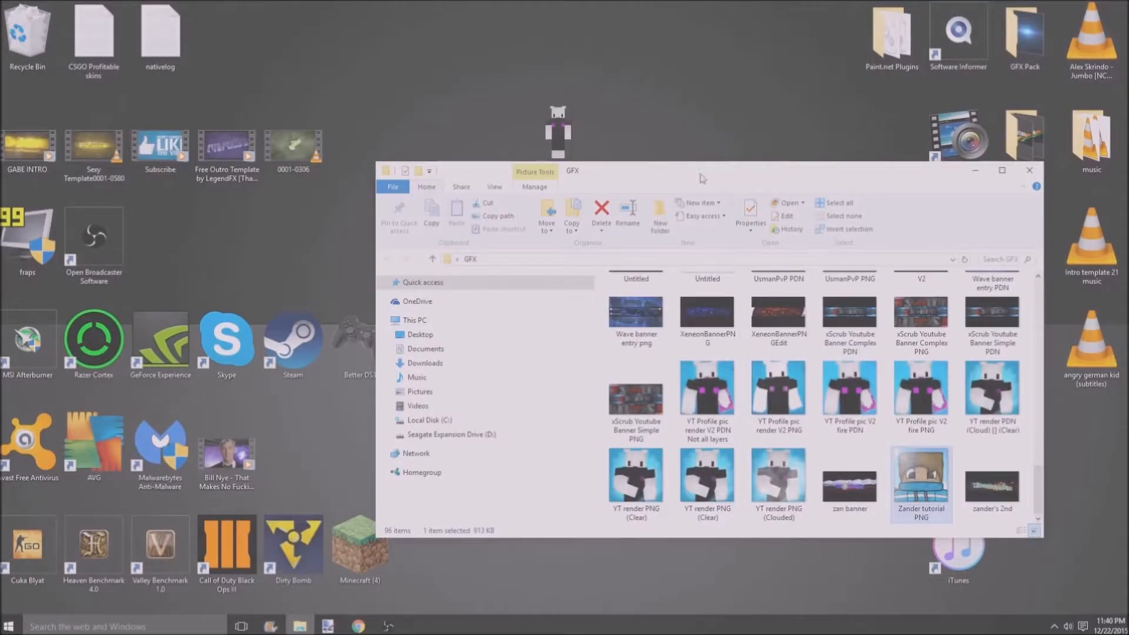
pyautogui.click(1026, 176)
pyautogui.moveTo(715, 197); pyautogui.dragTo(496, 83)
pyautogui.moveTo(450, 41); pyautogui.dragTo(657, 249)
pyautogui.click(464, 61)
pyautogui.click(658, 249)
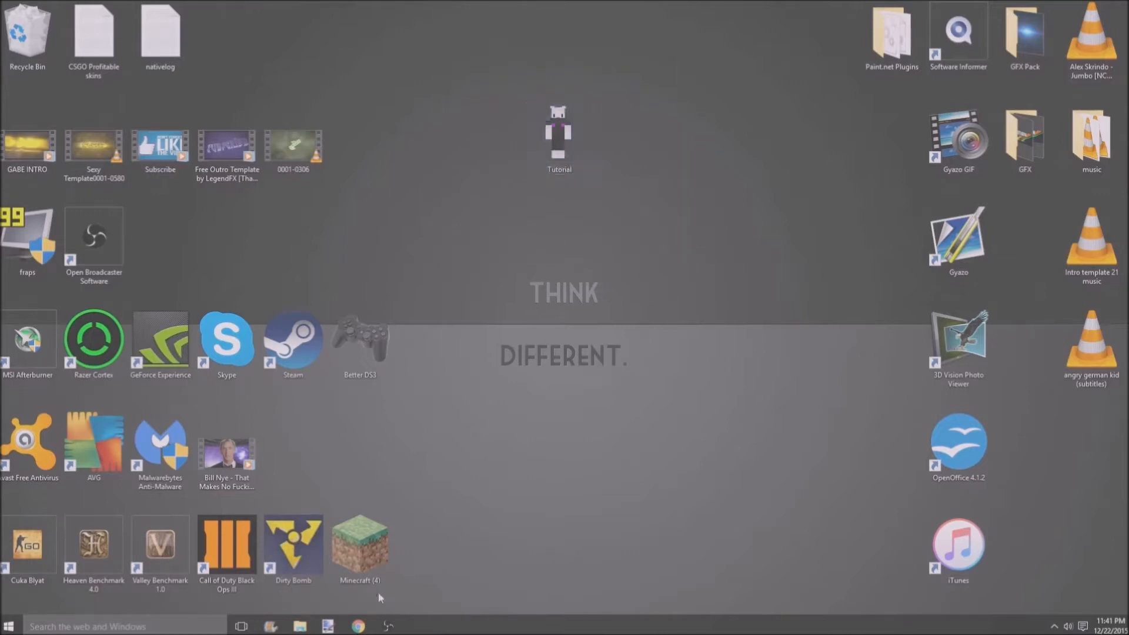
# - Switch to Nova Skin in Chrome, search for "Shmuk" and load that skin into the editor
pyautogui.click(359, 628)
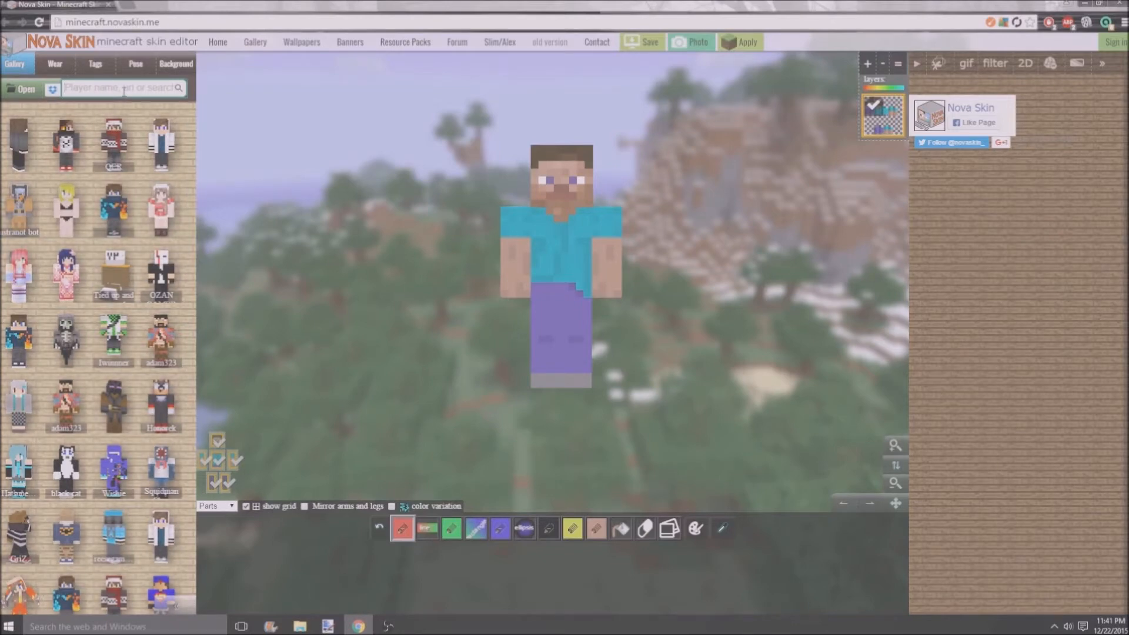
pyautogui.write('Shmuk')
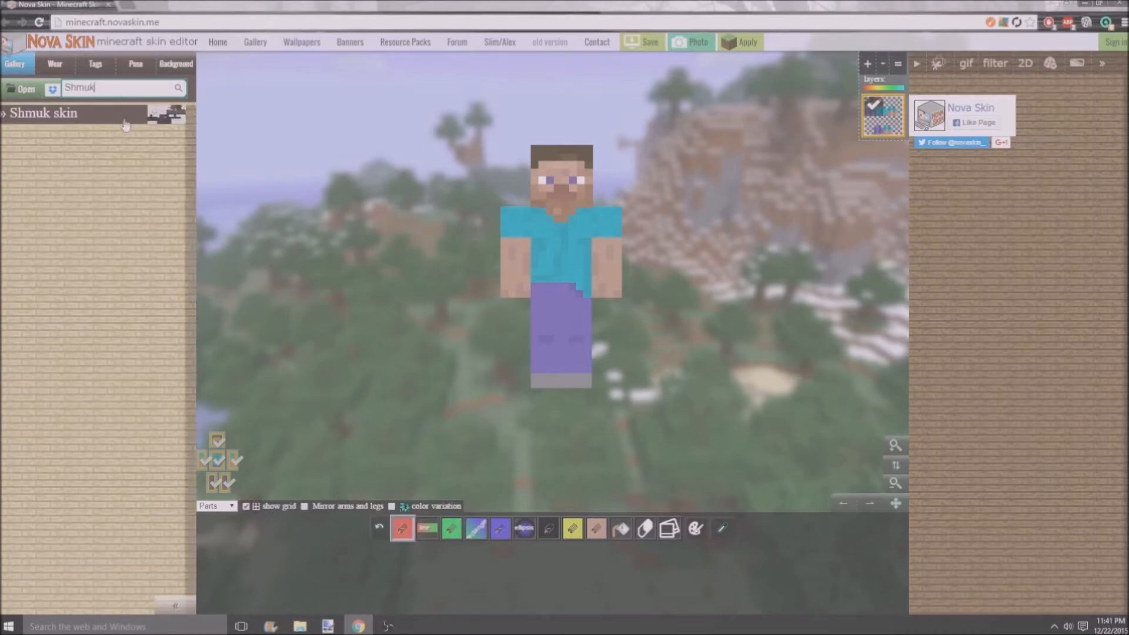
pyautogui.click(143, 115)
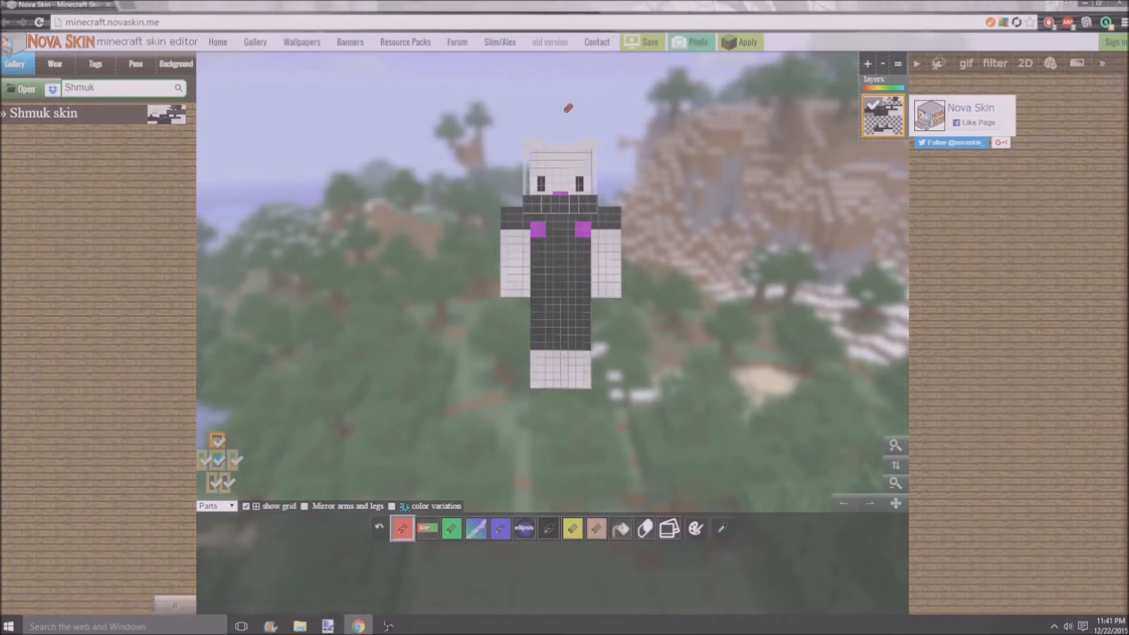
# - Render the loaded skin as a photo, bring up the options for saving the image, and close the preview
pyautogui.click(681, 48)
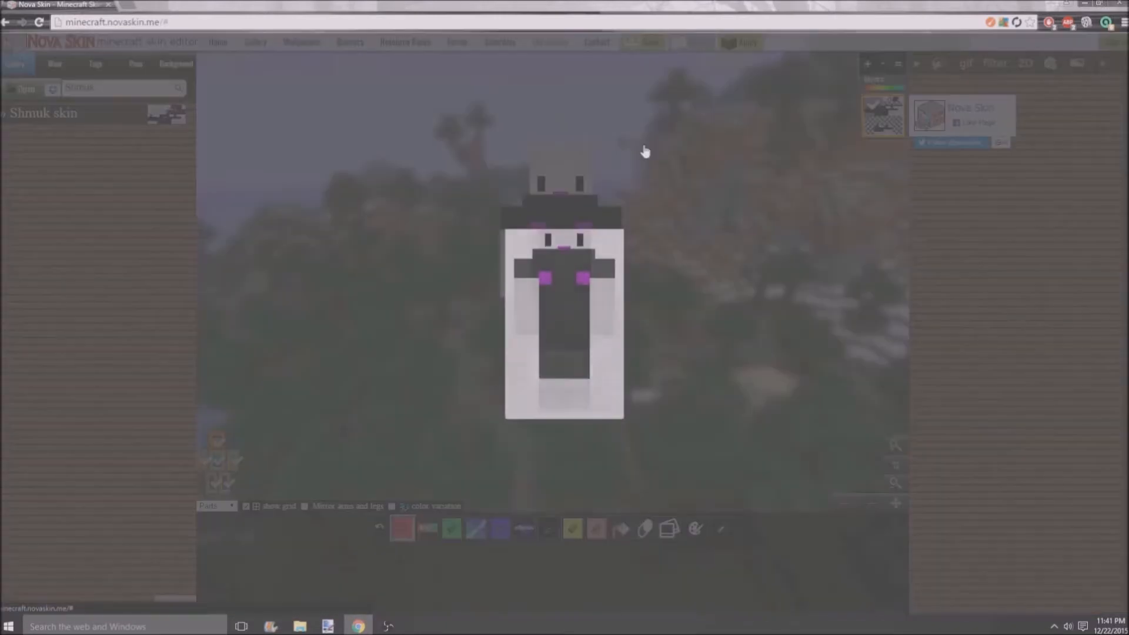
pyautogui.rightClick(553, 271)
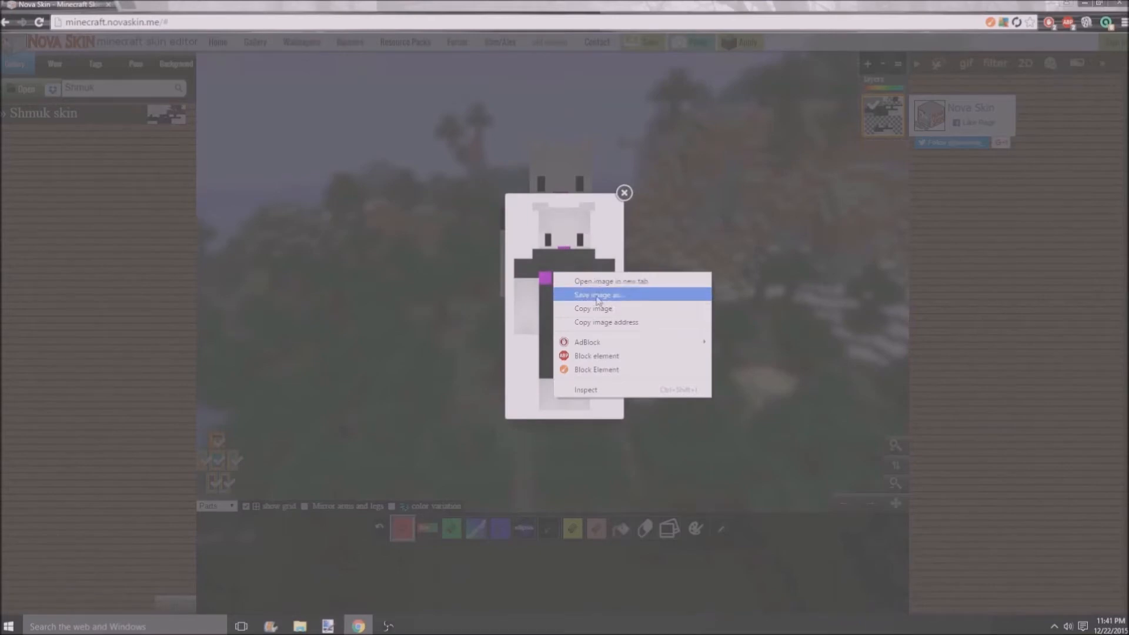
pyautogui.click(624, 193)
pyautogui.click(624, 193)
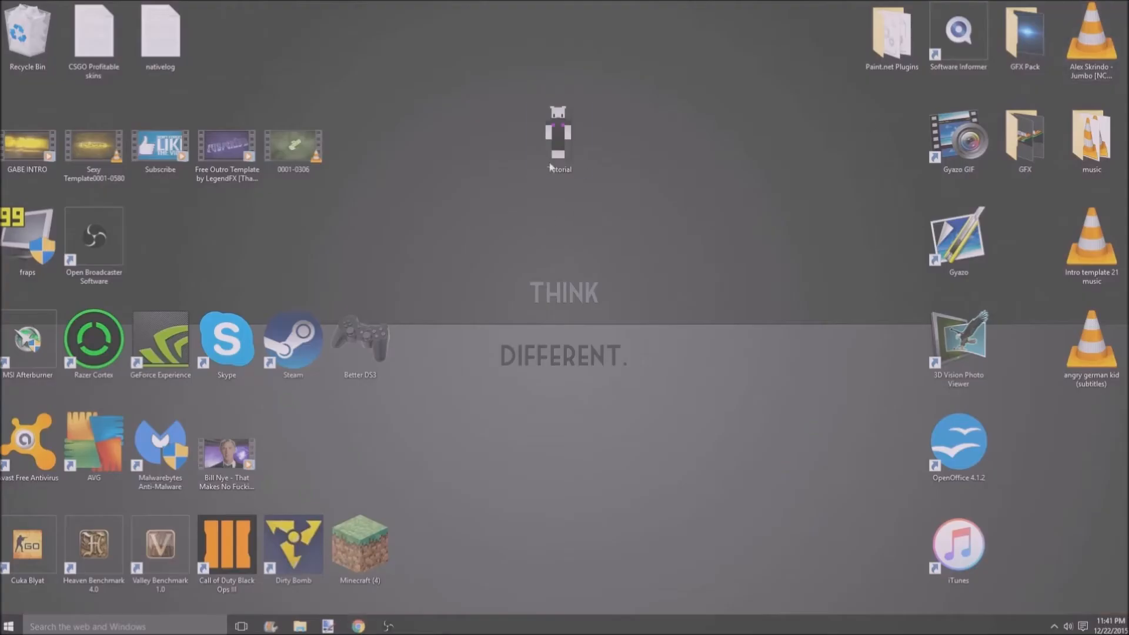
# - View the Tutorial skin image from the desktop and close the viewer
pyautogui.doubleClick(551, 166)
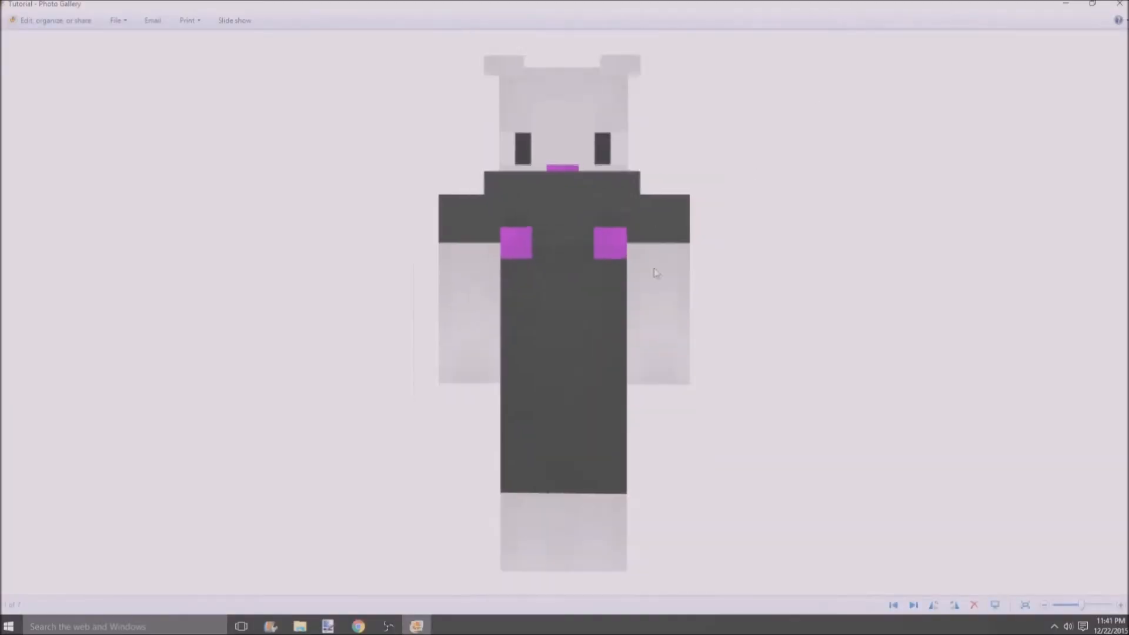
pyautogui.scroll(-1, 660, 270)
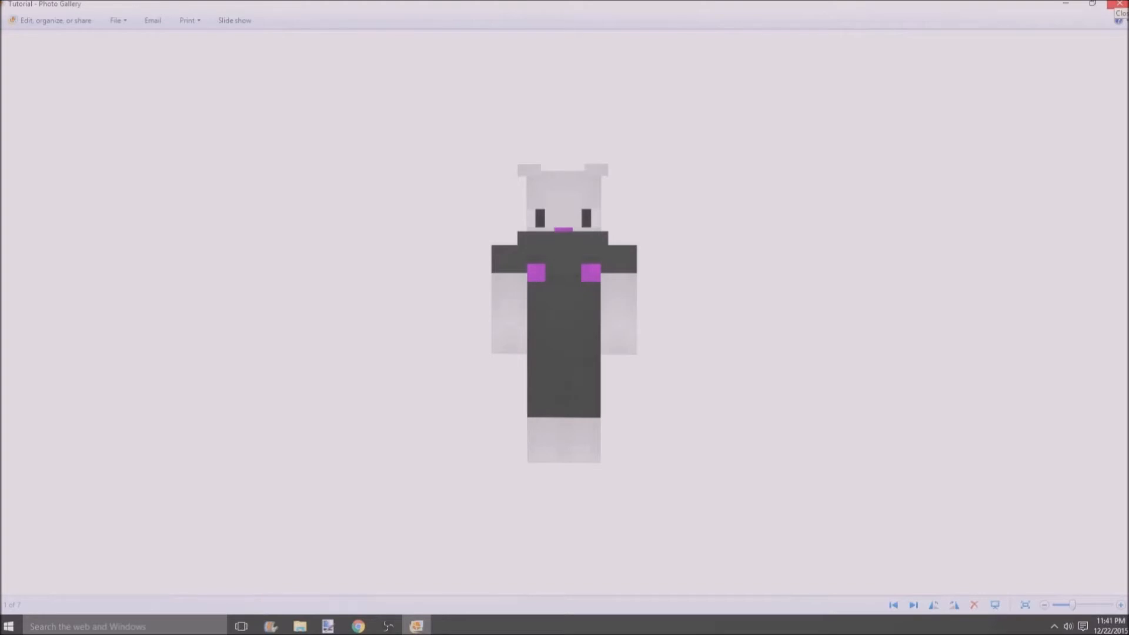
pyautogui.click(1119, 4)
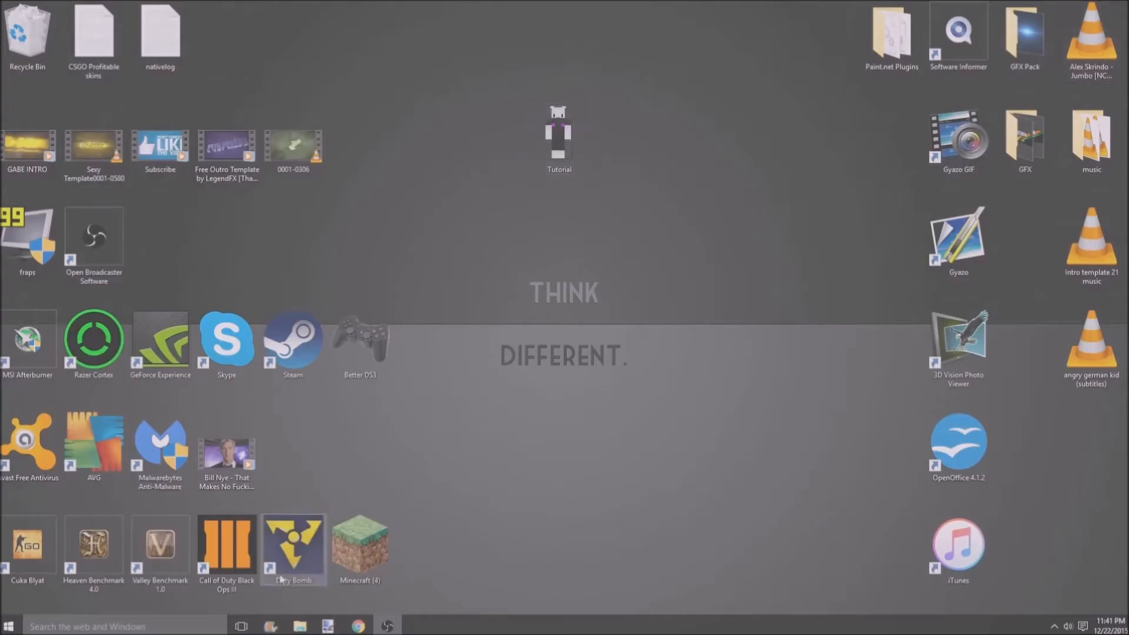
pyautogui.click(328, 625)
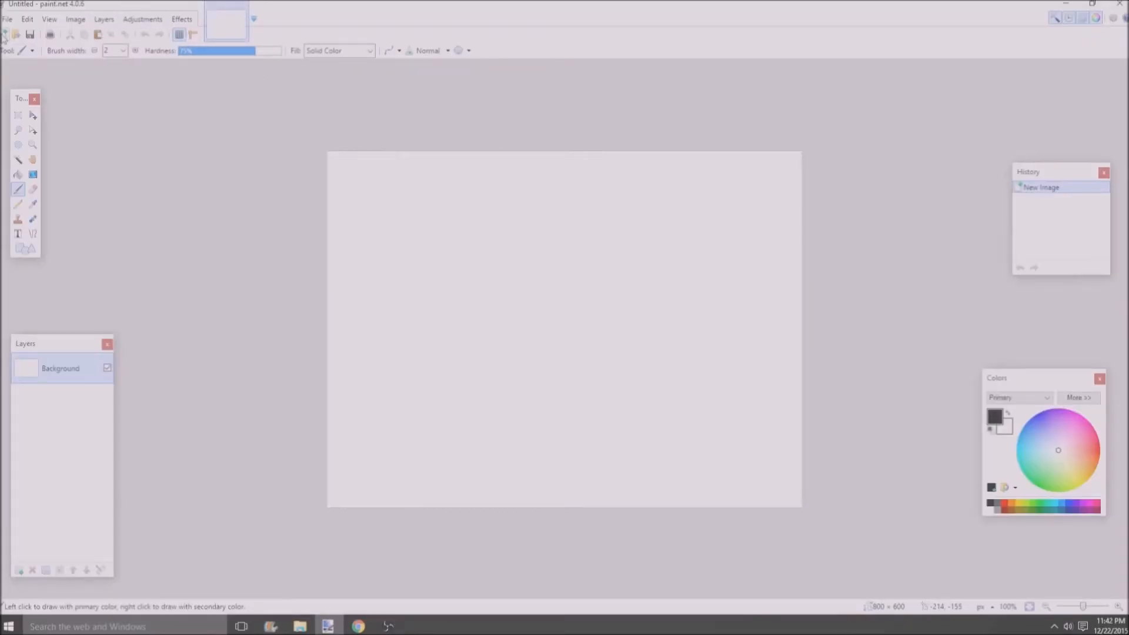
pyautogui.click(4, 35)
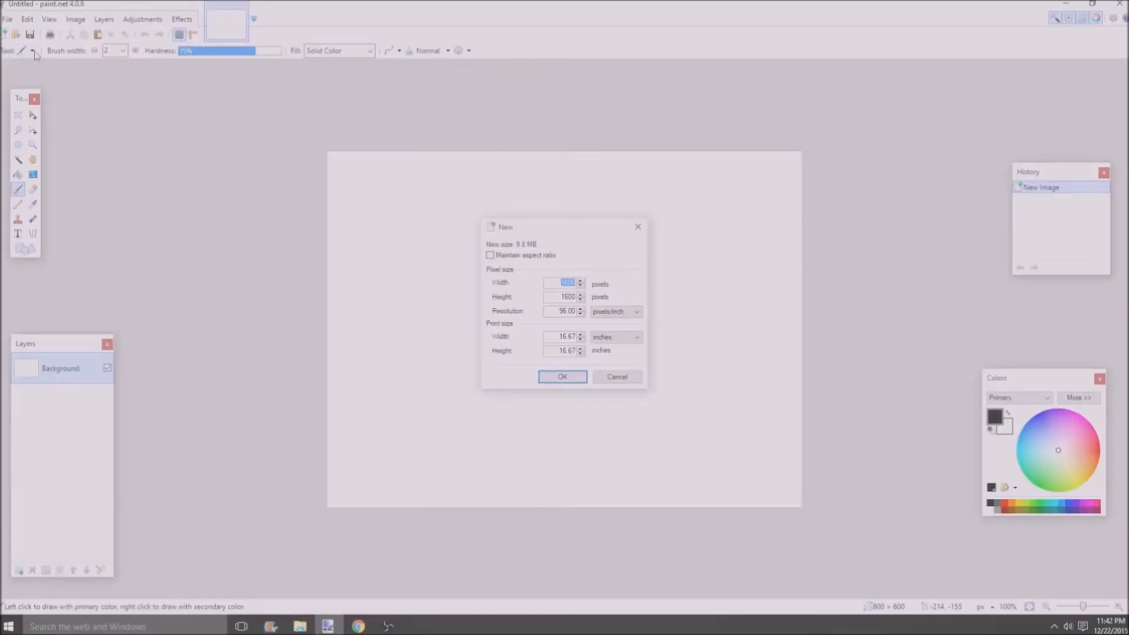
pyautogui.click(615, 379)
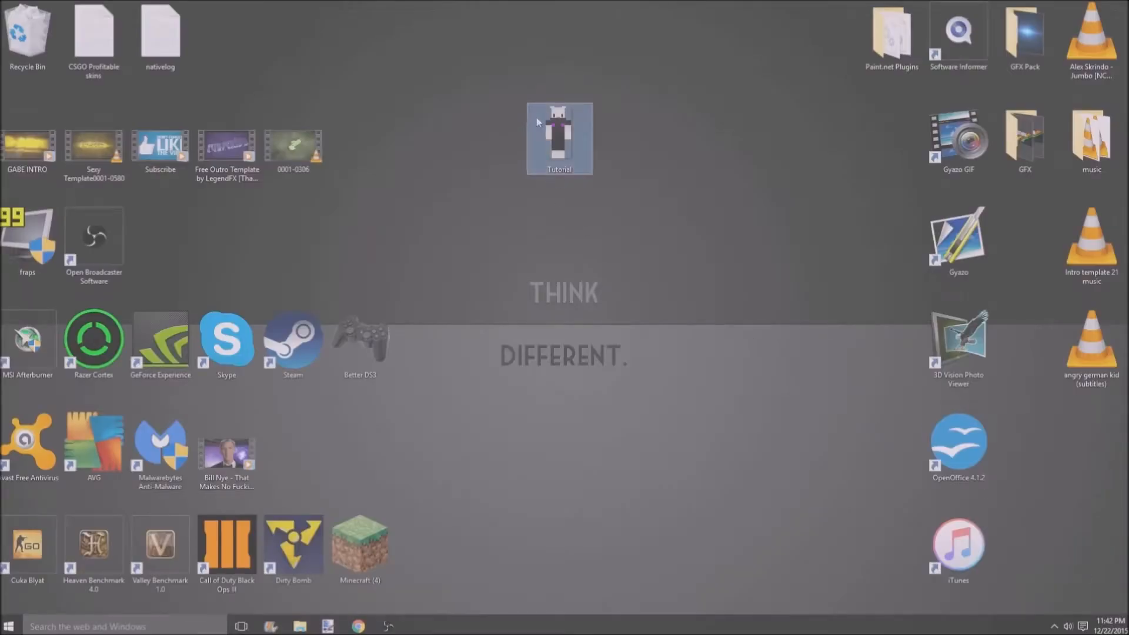
# - Copy the Tutorial image from the desktop, paste it into a new 204 × 420 pixel image in paint.net, and deselect it
pyautogui.rightClick(537, 122)
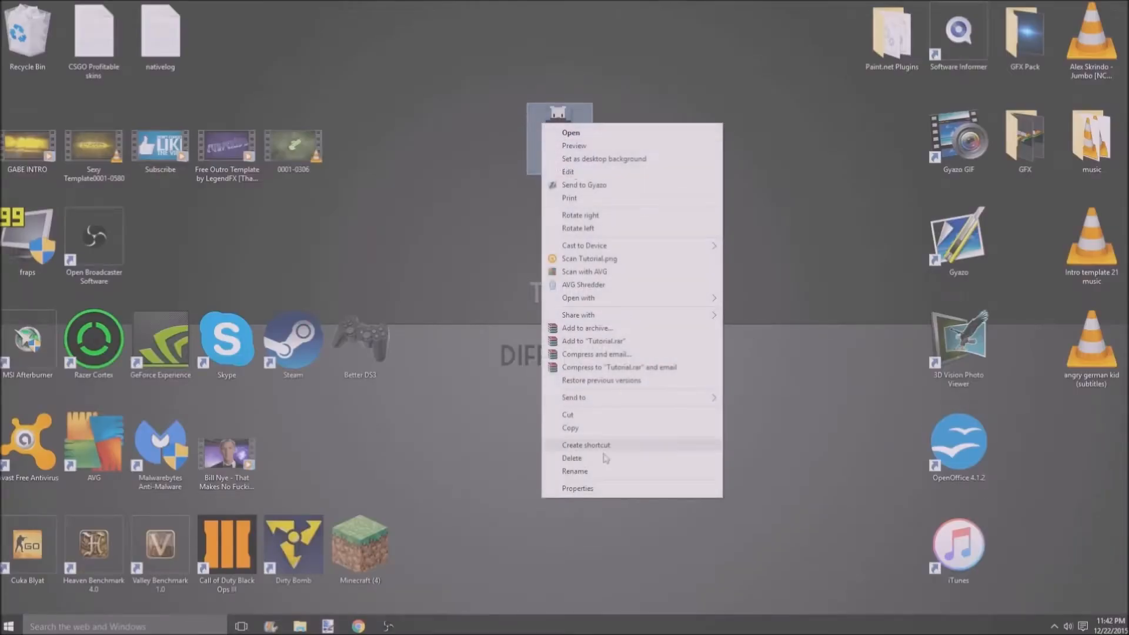
pyautogui.click(583, 429)
pyautogui.click(327, 626)
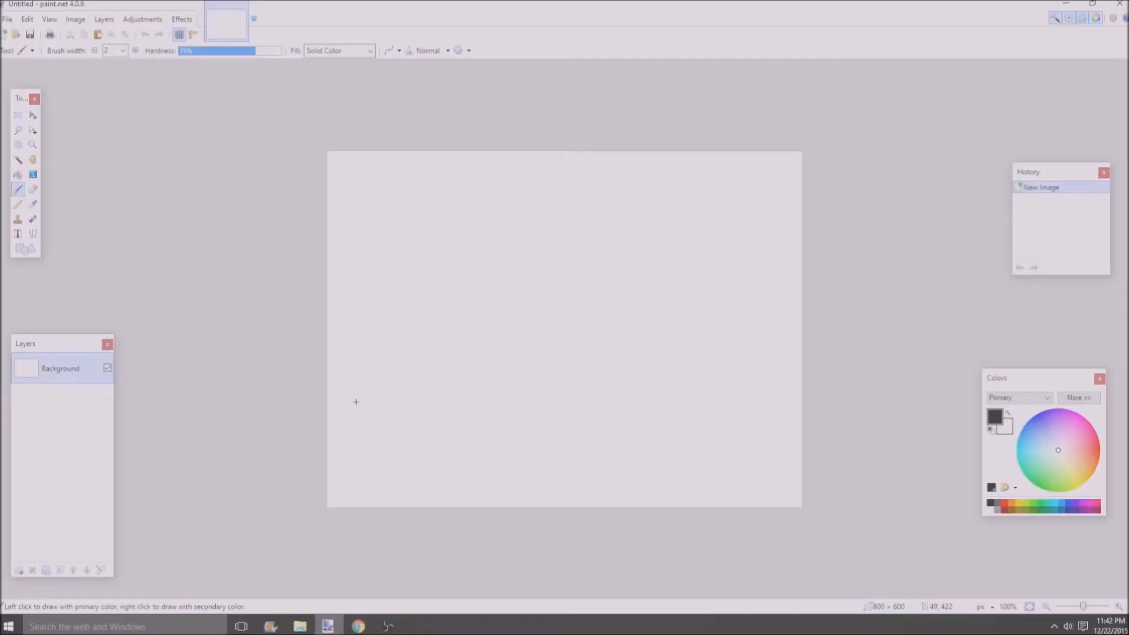
pyautogui.click(6, 36)
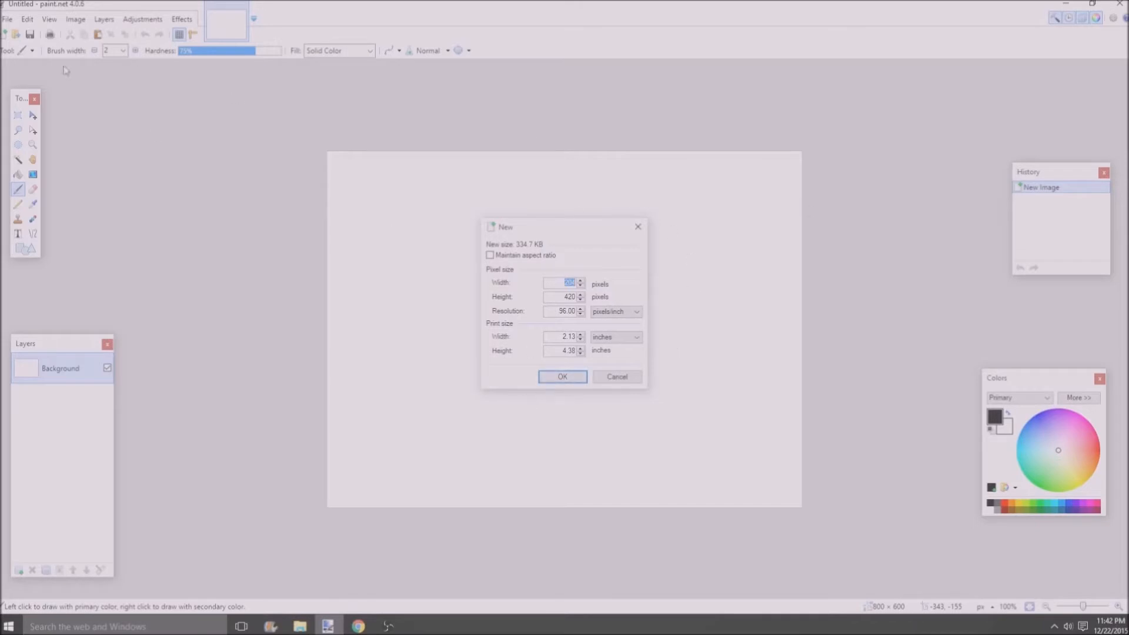
pyautogui.click(556, 372)
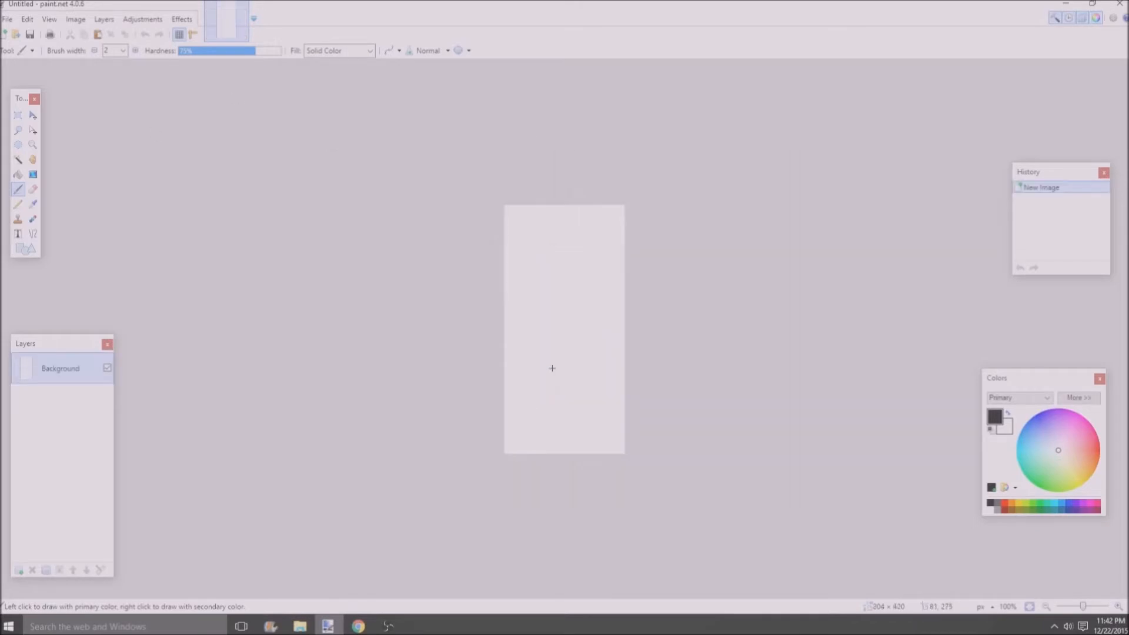
pyautogui.hotkey('ctrl', 'v')
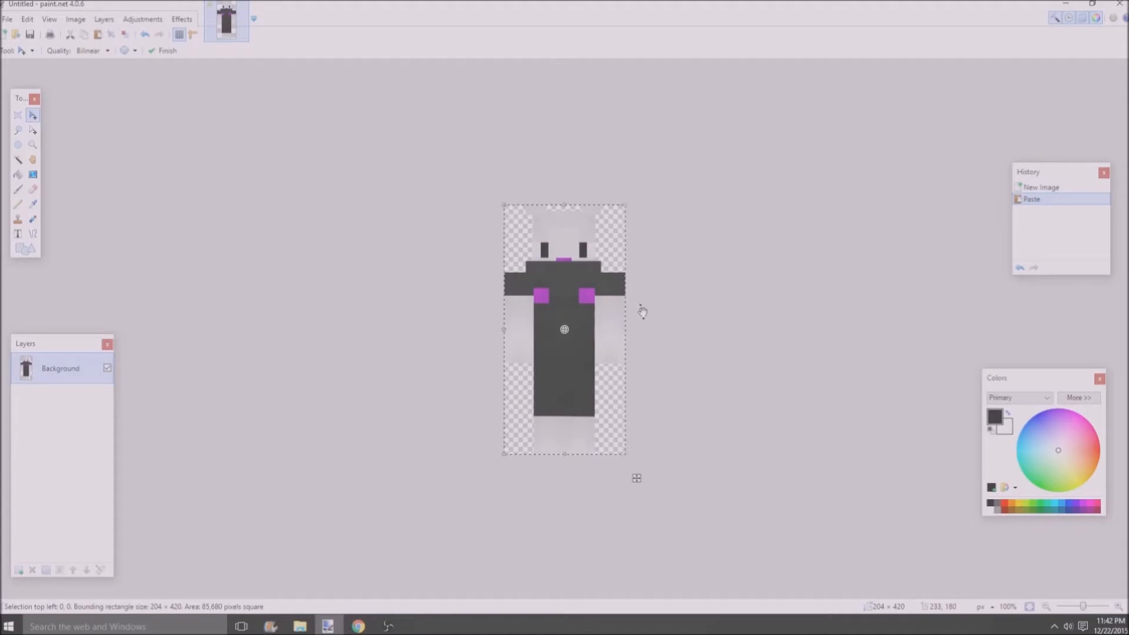
pyautogui.hotkey('ctrl', 'd')
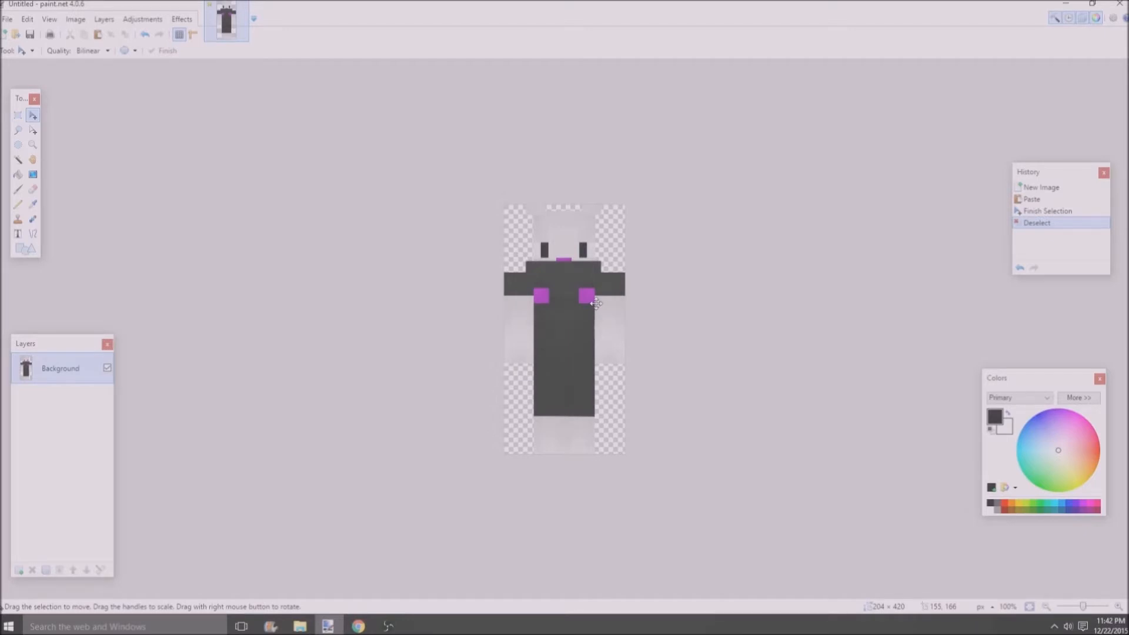
# - Create a second new image with a width and height of 1600 pixels
pyautogui.hotkey('ctrl', 'n')
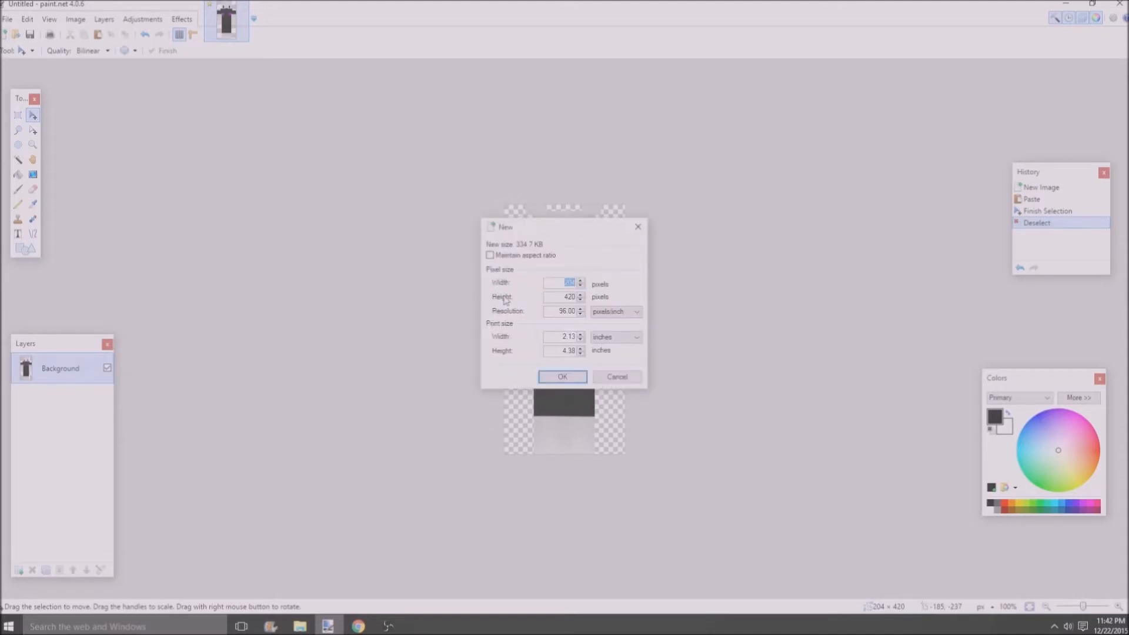
pyautogui.press('BackSpace')
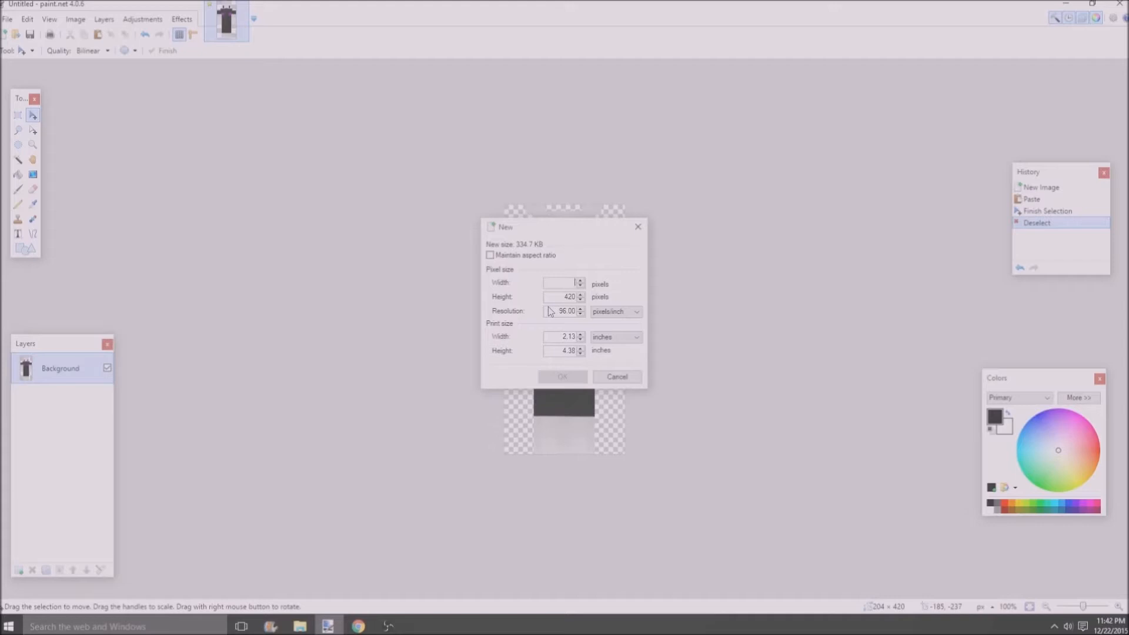
pyautogui.write('60')
pyautogui.write('1600')
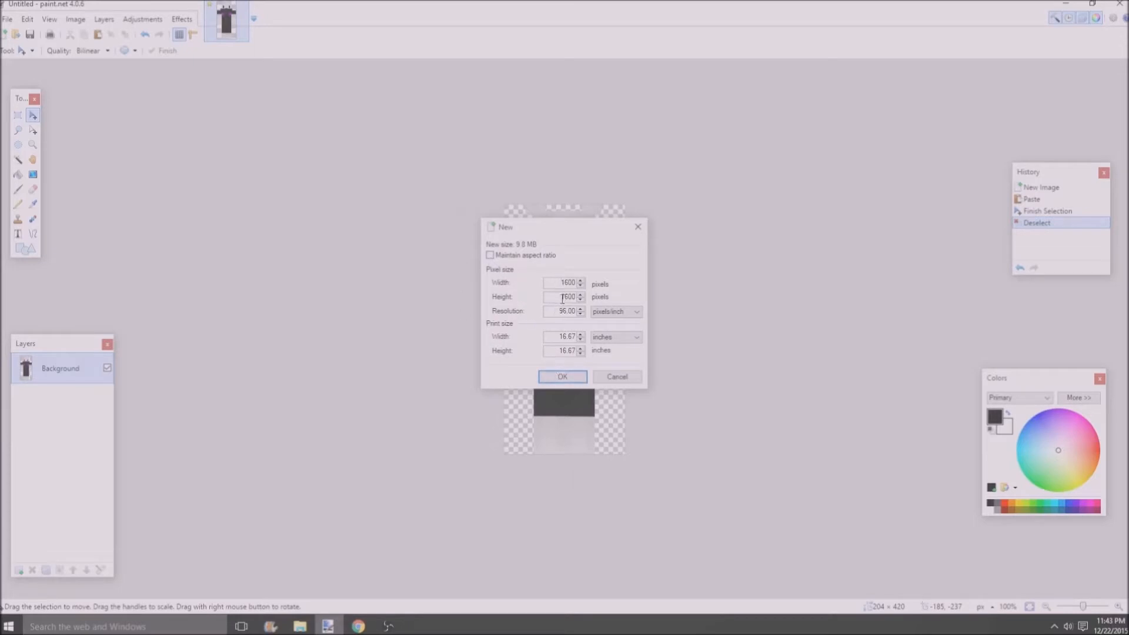
pyautogui.click(563, 377)
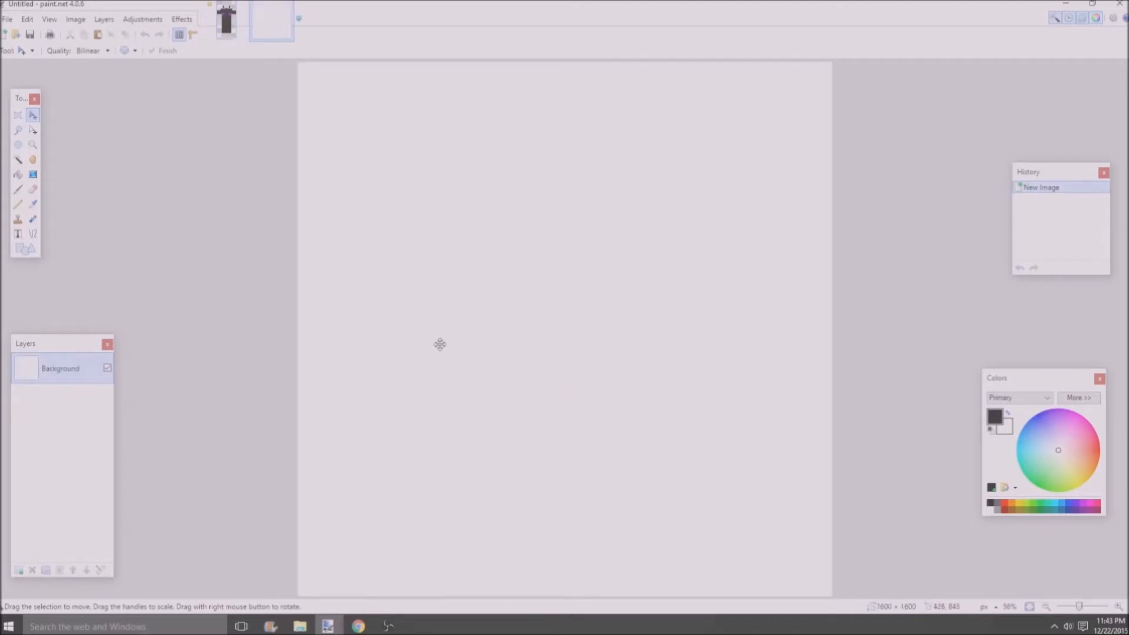
pyautogui.scroll(-2, 439, 338)
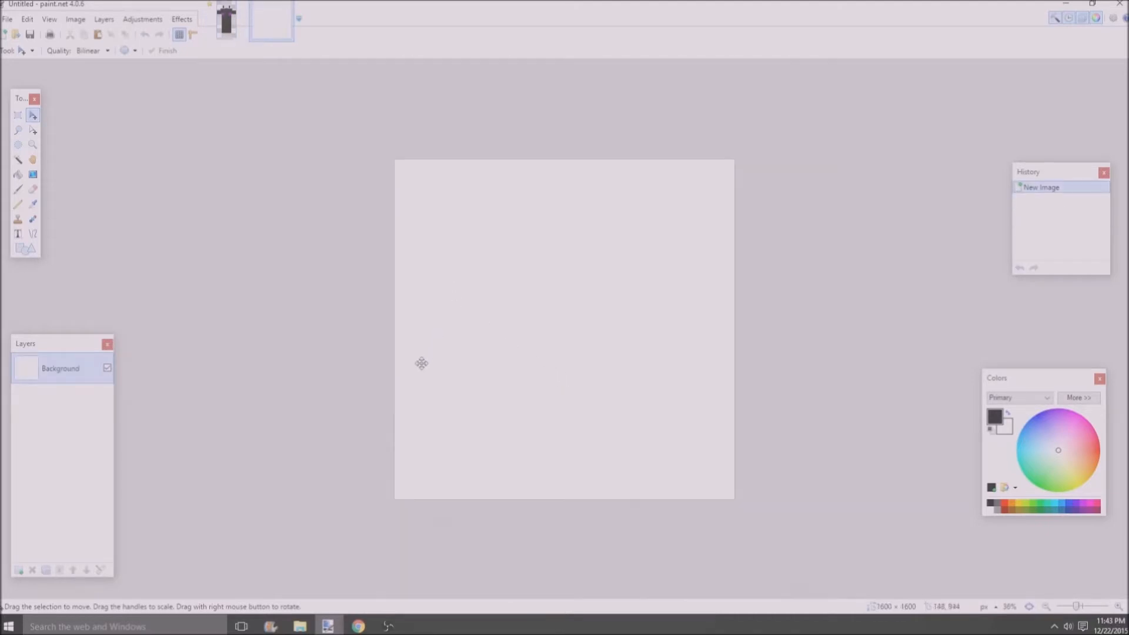
# - Add a new layer to the blank image, keep it above Background, and make it the active layer
pyautogui.click(19, 570)
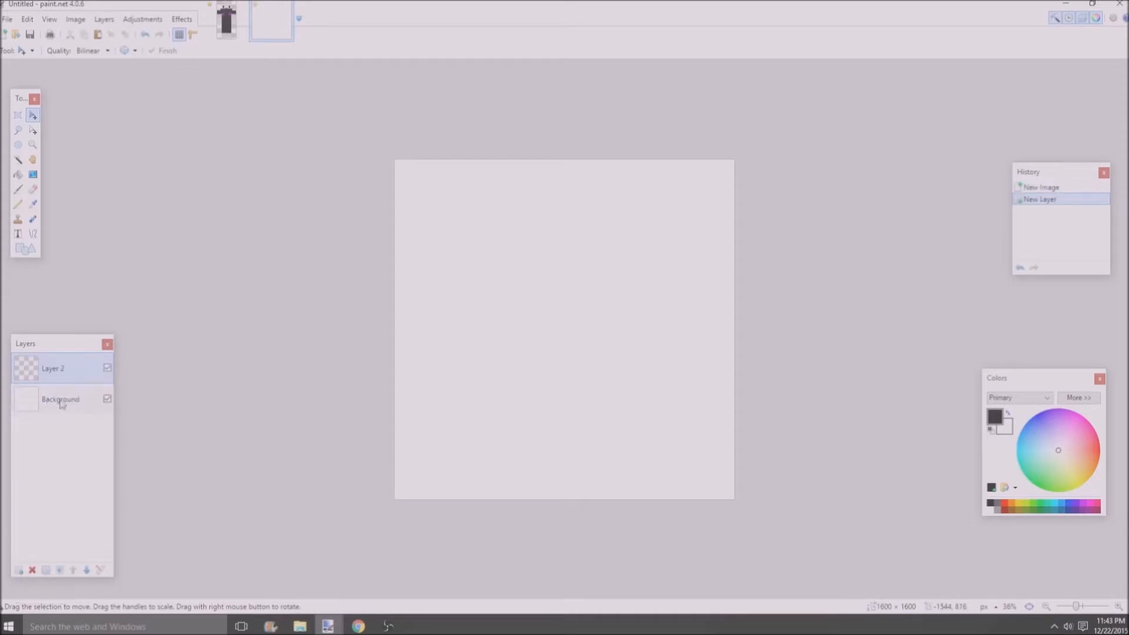
pyautogui.moveTo(62, 368)
pyautogui.mouseDown()
pyautogui.moveTo(65, 421)
pyautogui.moveTo(62, 376)
pyautogui.mouseUp()
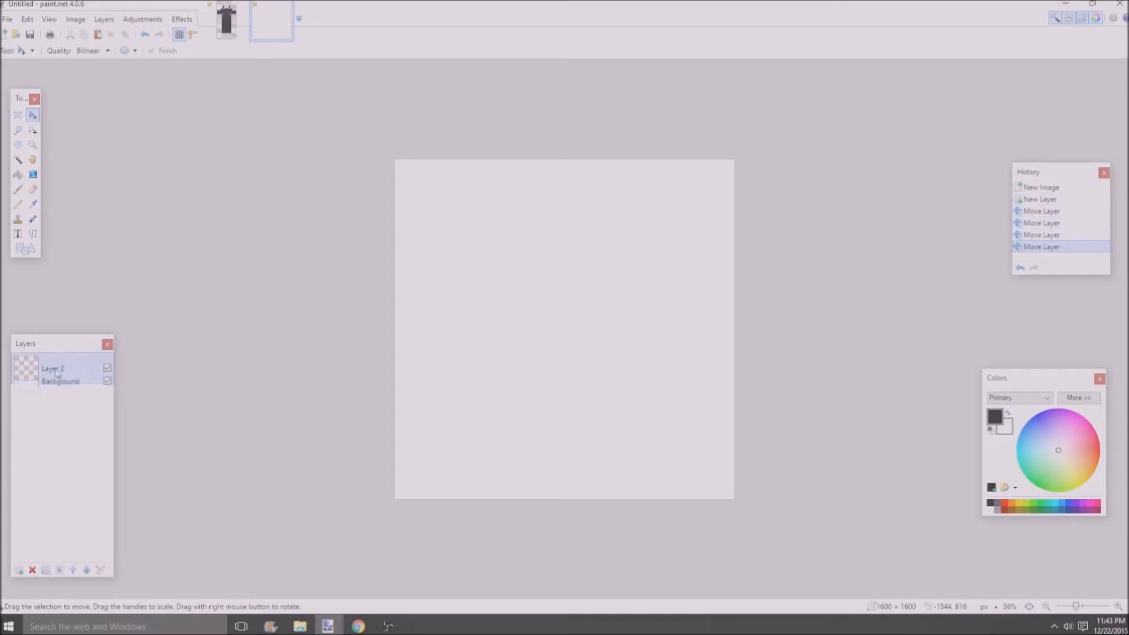
pyautogui.click(78, 410)
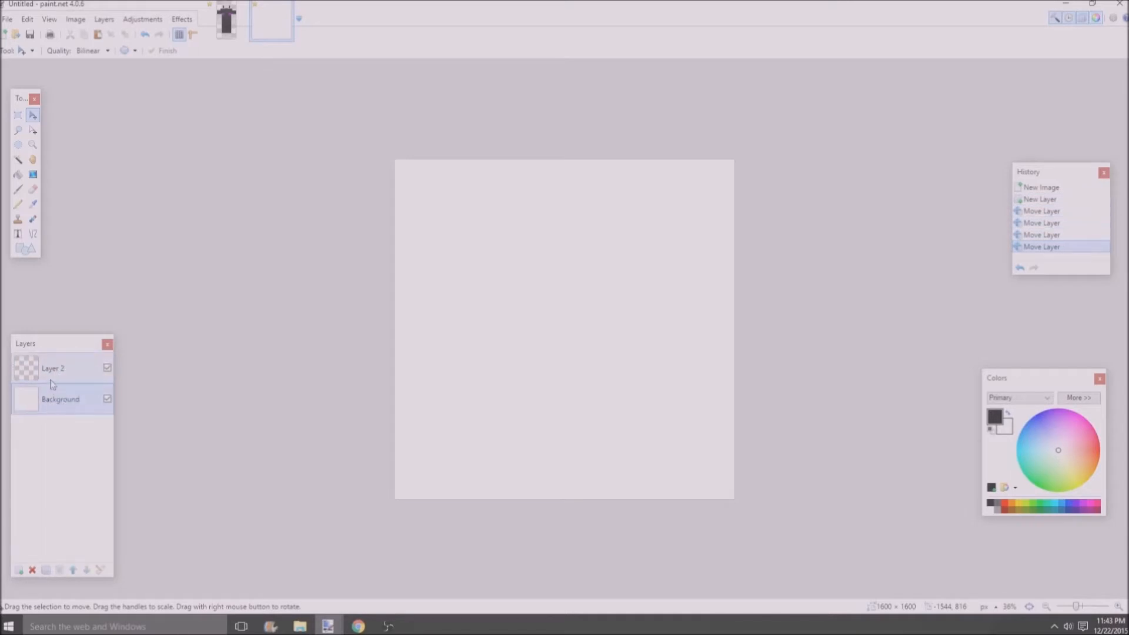
pyautogui.click(58, 363)
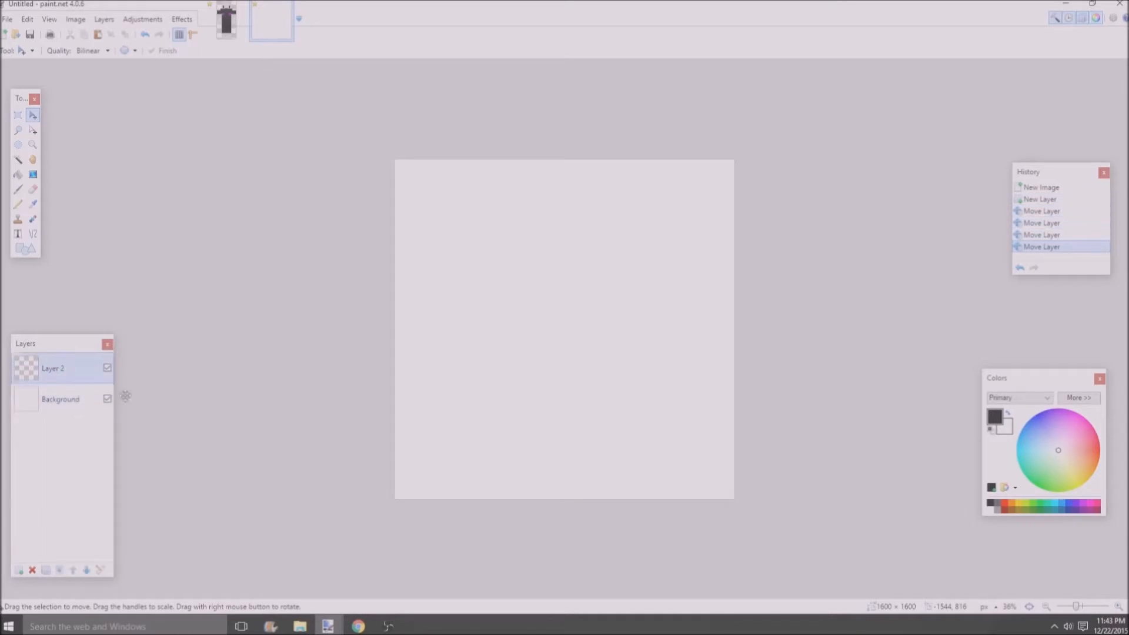
pyautogui.click(57, 403)
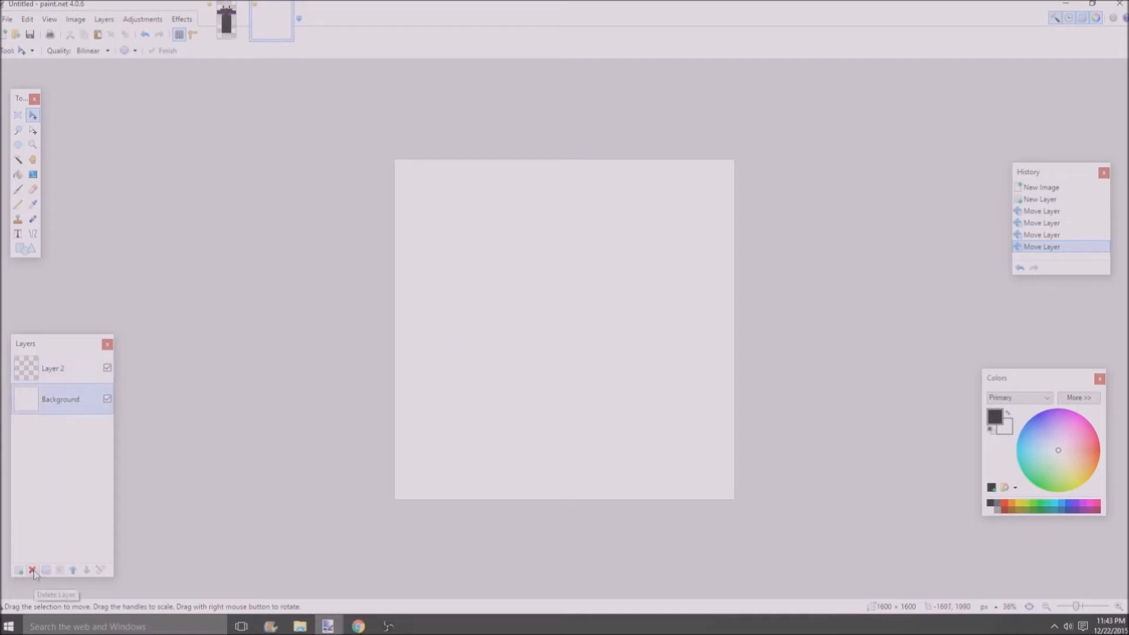
pyautogui.click(55, 377)
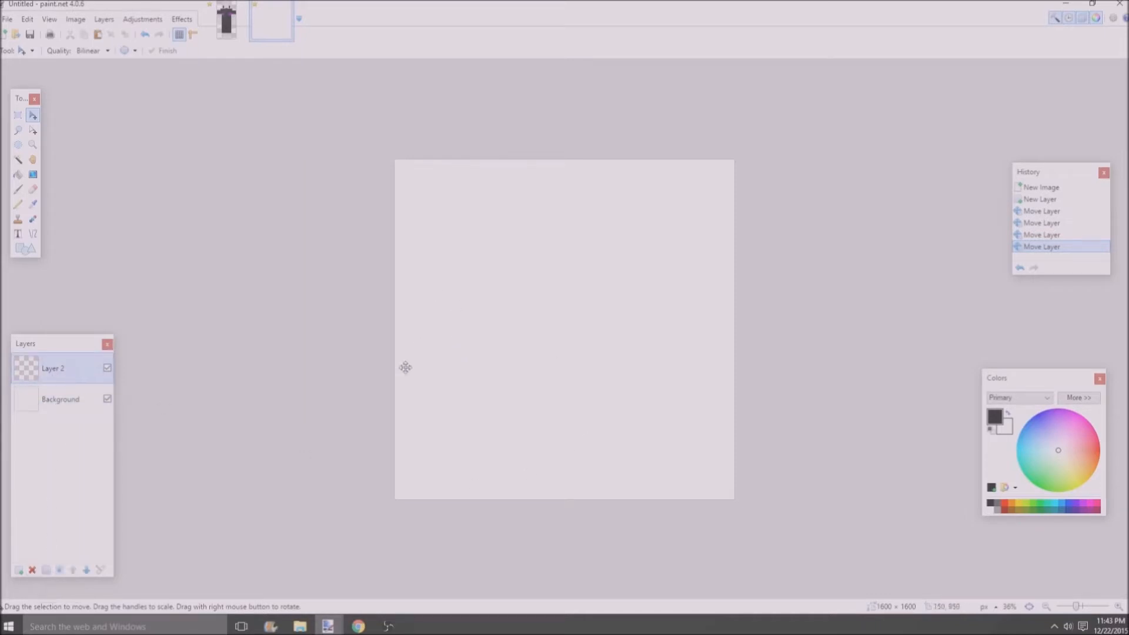
# - Hide the Colors, Layers, History and Tools windows and show them again
pyautogui.click(1097, 19)
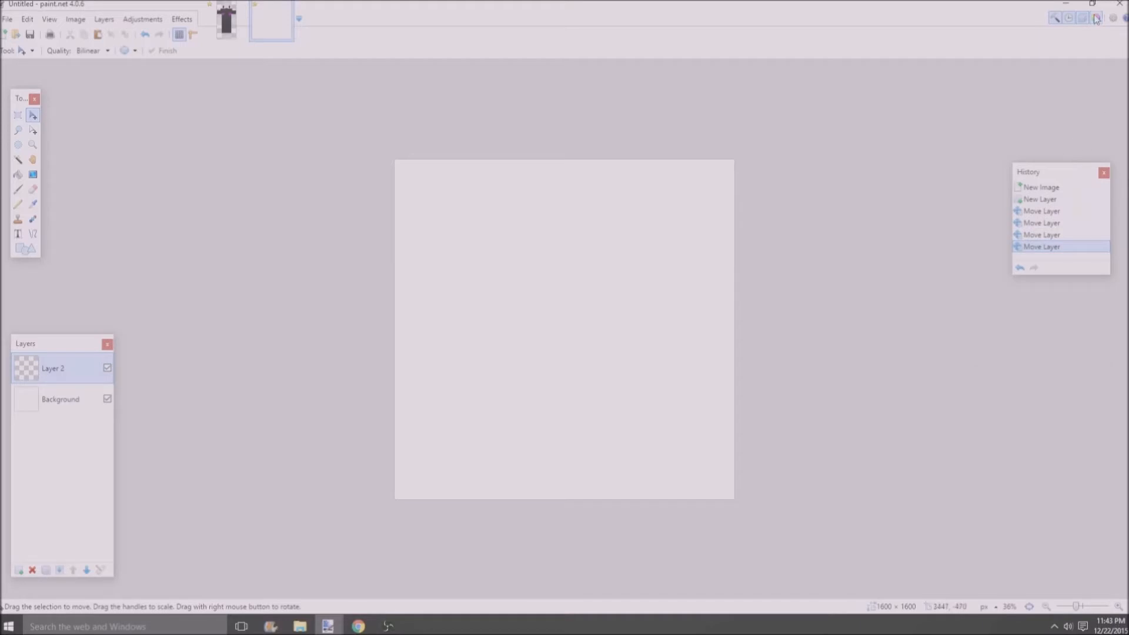
pyautogui.click(1083, 18)
pyautogui.click(1069, 18)
pyautogui.click(1056, 18)
pyautogui.click(1057, 18)
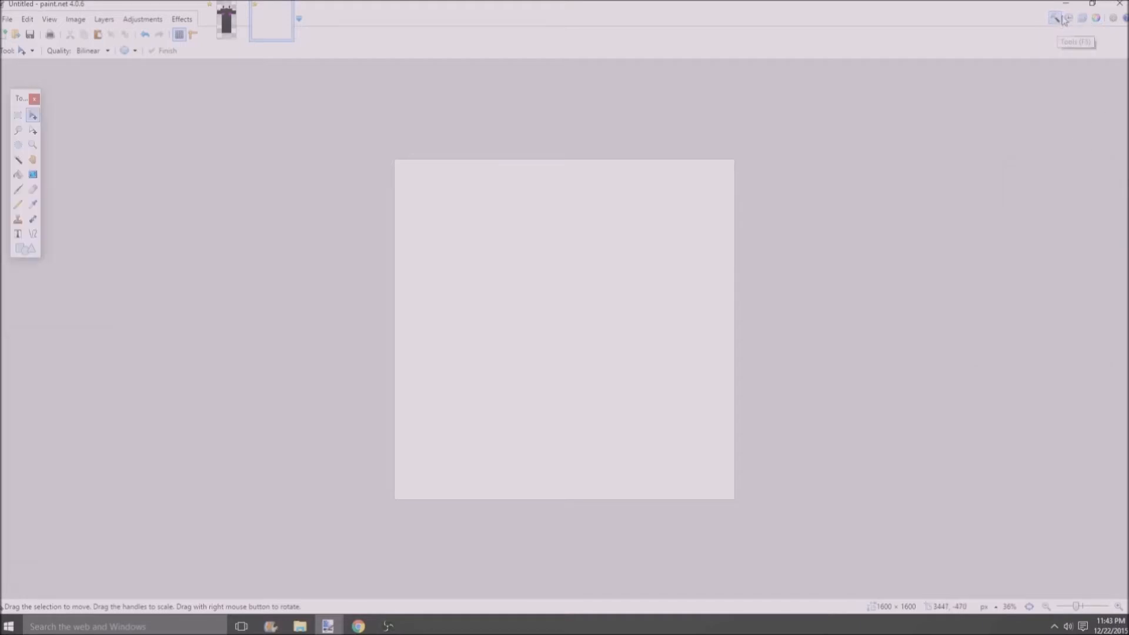
pyautogui.click(1068, 18)
pyautogui.click(1083, 18)
pyautogui.click(1096, 19)
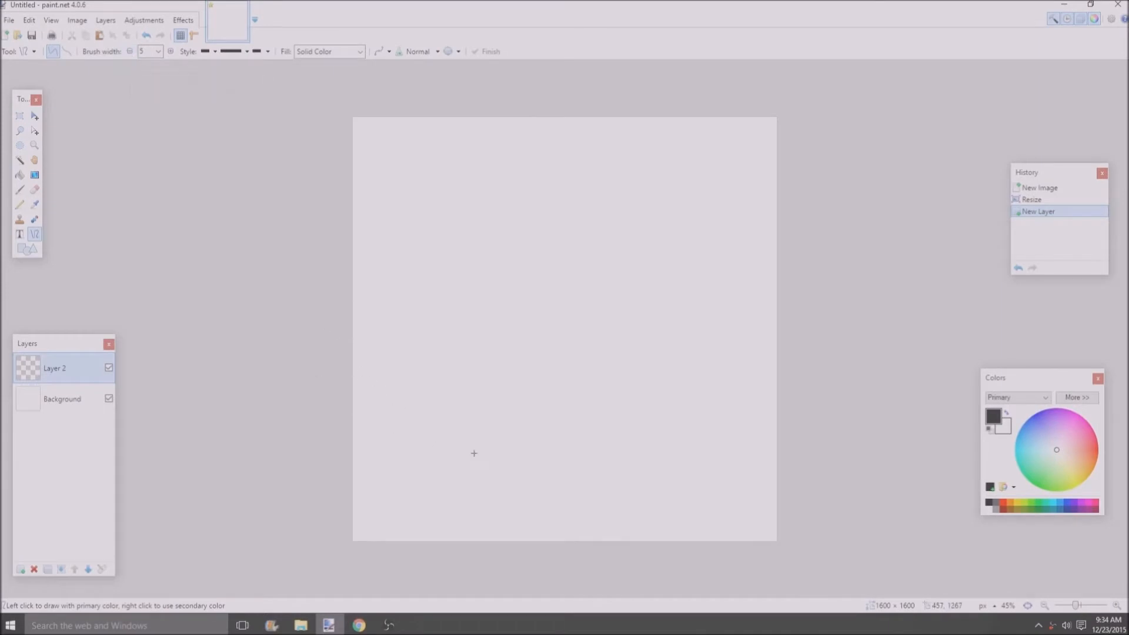
# - Draw a nearly horizontal line about 1364 px long across the lower canvas on Layer 2 and bend it into a shallow downward curve
pyautogui.moveTo(384, 471); pyautogui.dragTo(731, 475)
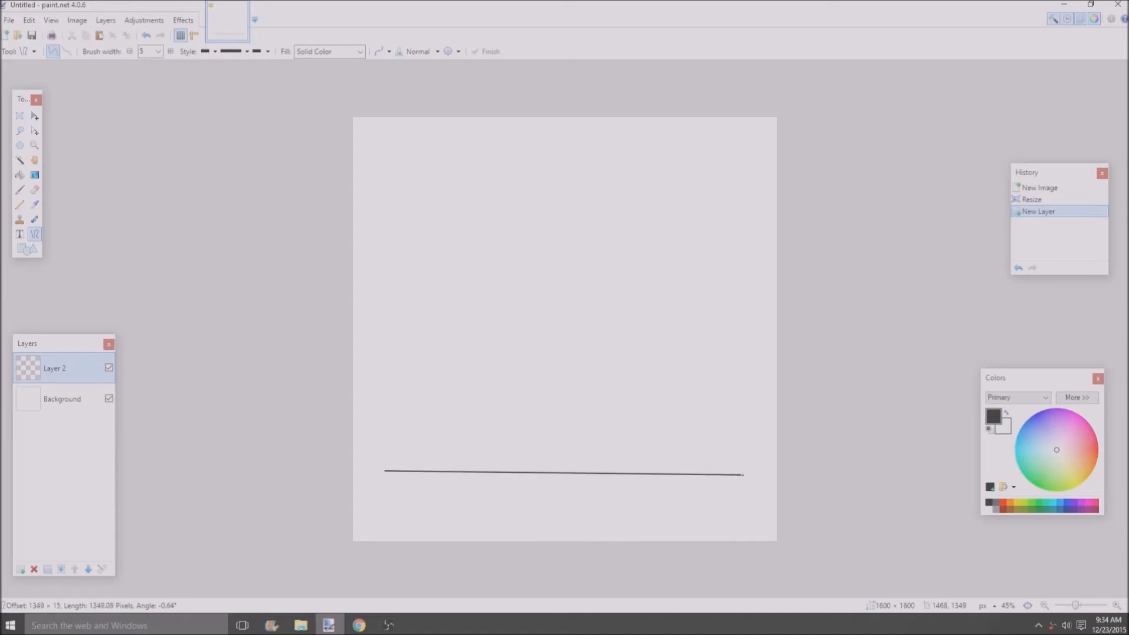
pyautogui.moveTo(744, 474); pyautogui.dragTo(746, 474)
pyautogui.moveTo(505, 472); pyautogui.dragTo(510, 482)
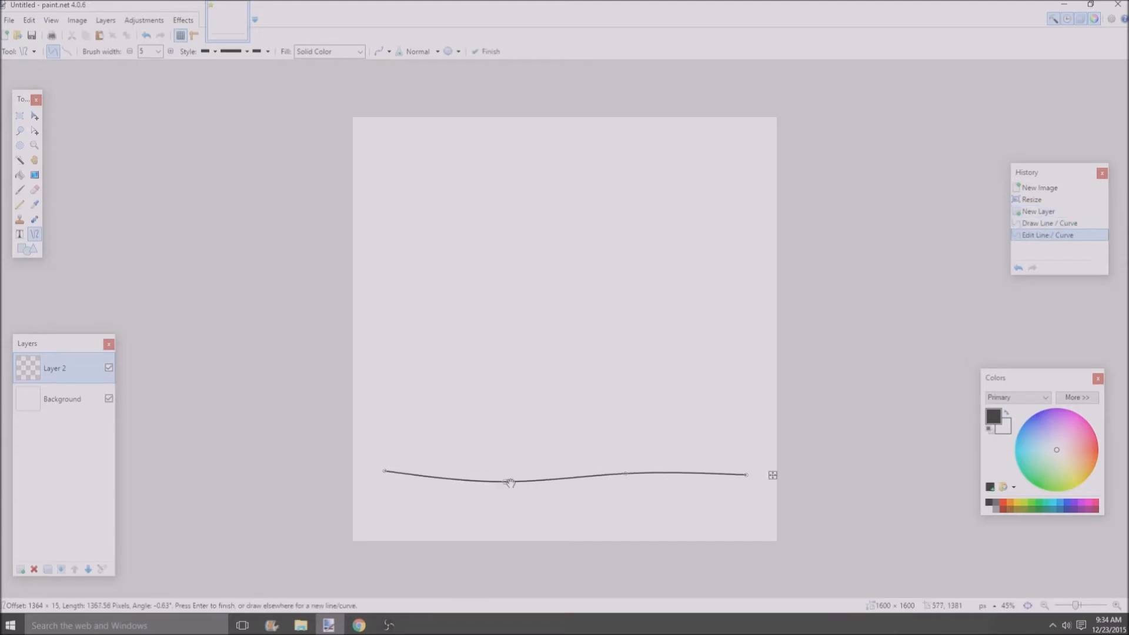
pyautogui.moveTo(627, 475); pyautogui.dragTo(627, 481)
pyautogui.moveTo(498, 481); pyautogui.dragTo(500, 480)
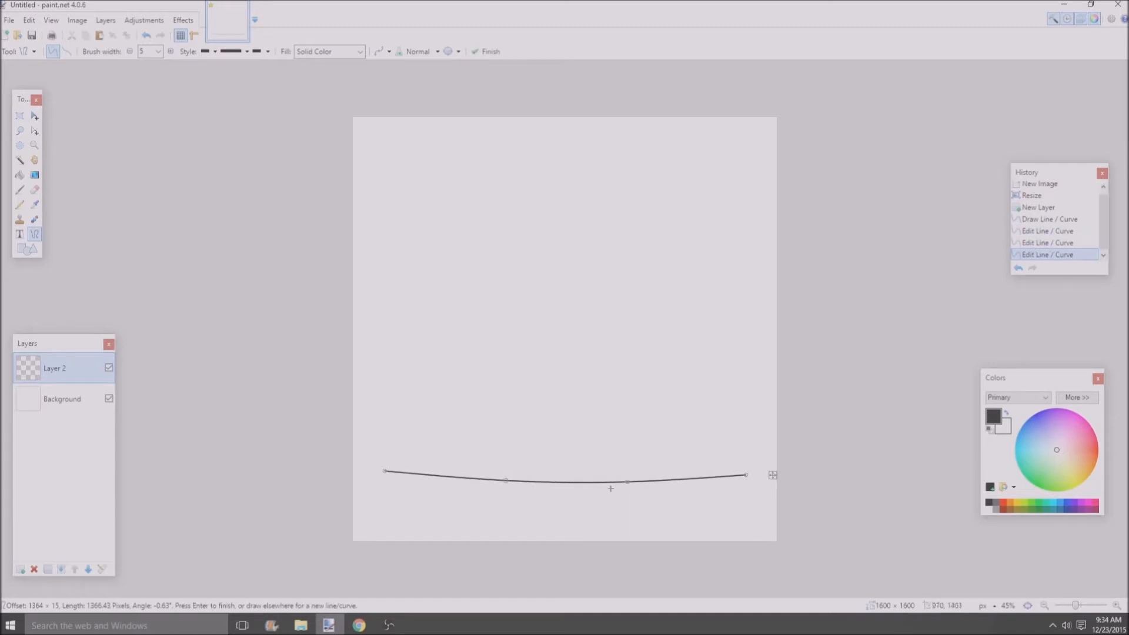
pyautogui.moveTo(629, 482); pyautogui.dragTo(624, 480)
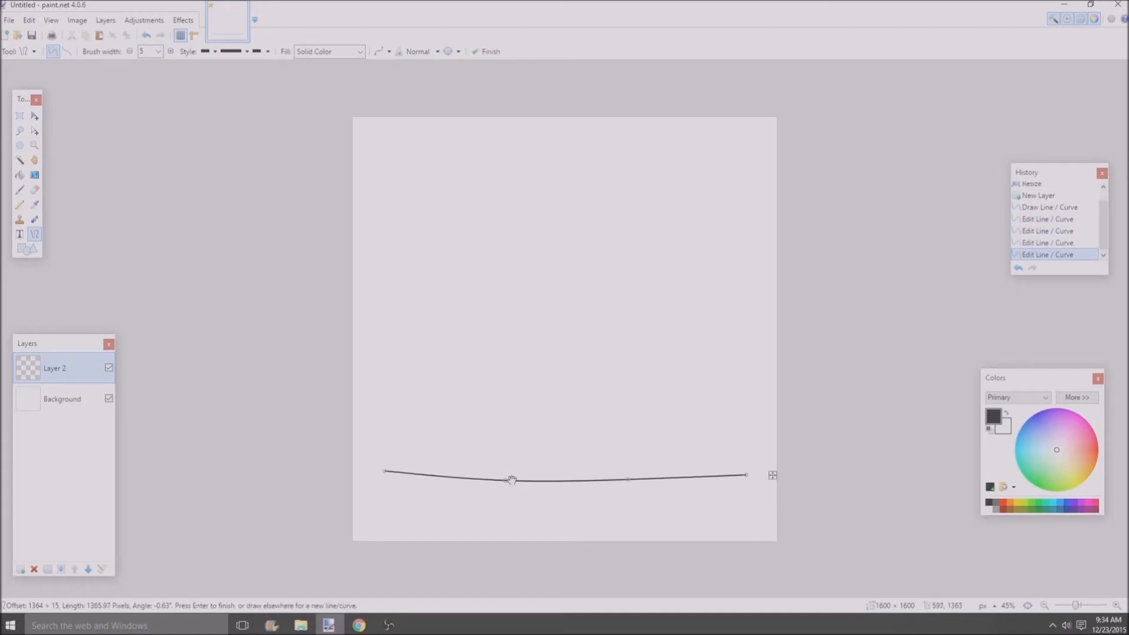
pyautogui.moveTo(512, 480); pyautogui.dragTo(506, 486)
pyautogui.moveTo(628, 480); pyautogui.dragTo(628, 486)
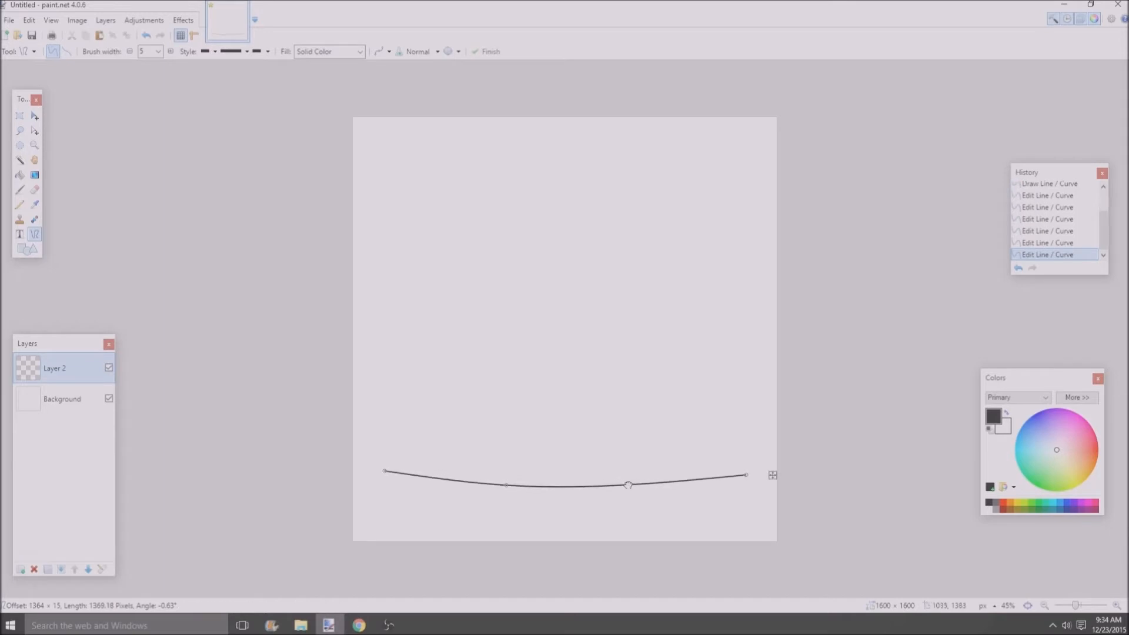
# - Shorten the curve from both ends to about 978 px wide and reshape it into a smooth, symmetrical chin line
pyautogui.moveTo(746, 475); pyautogui.dragTo(710, 479)
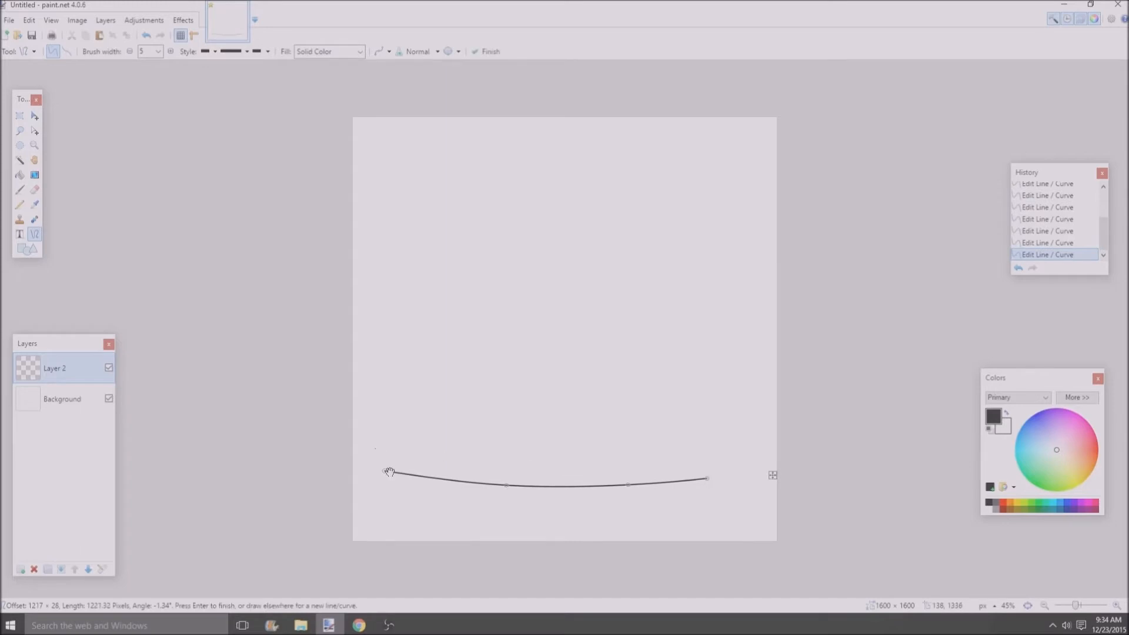
pyautogui.moveTo(389, 473); pyautogui.dragTo(443, 467)
pyautogui.moveTo(509, 486); pyautogui.dragTo(517, 489)
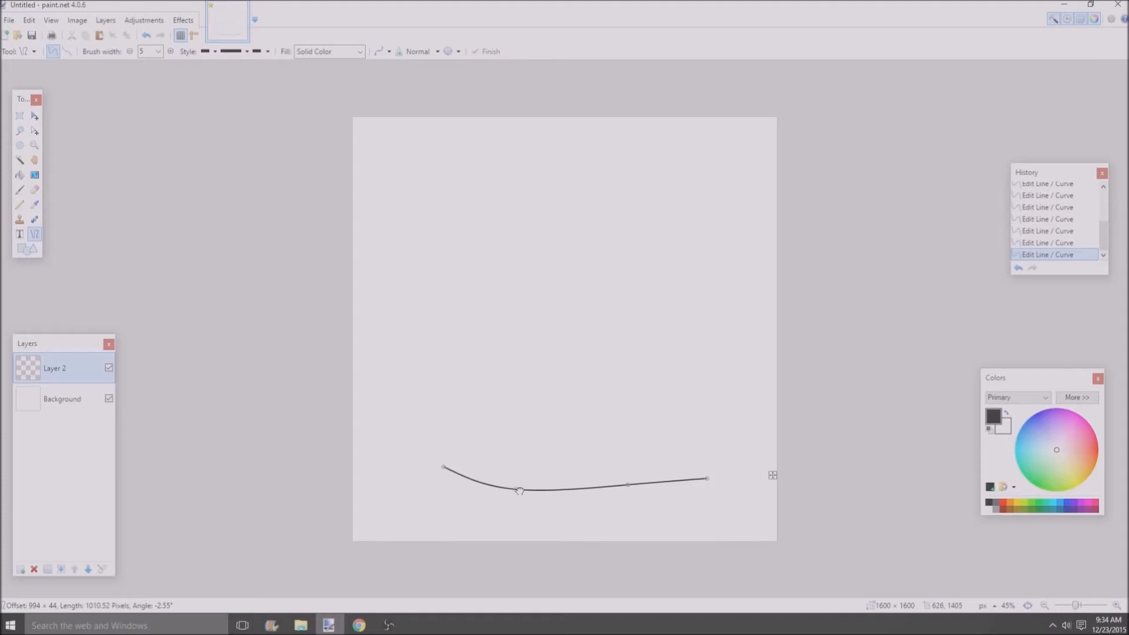
pyautogui.moveTo(627, 487); pyautogui.dragTo(632, 493)
pyautogui.moveTo(713, 478); pyautogui.dragTo(708, 470)
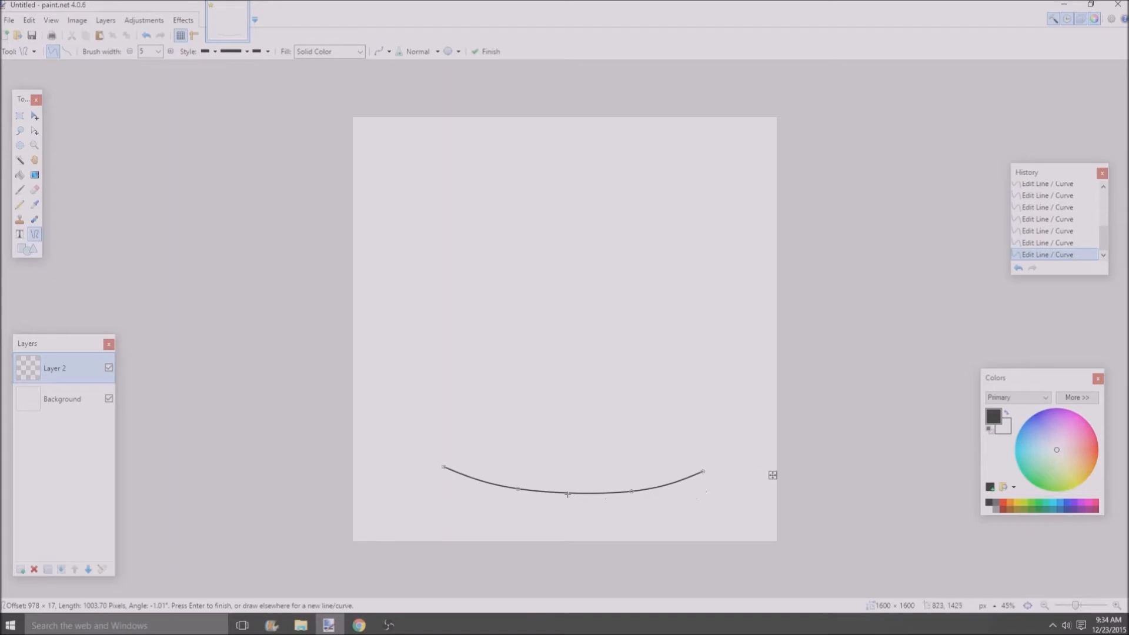
pyautogui.moveTo(518, 490); pyautogui.dragTo(519, 485)
pyautogui.moveTo(639, 497); pyautogui.dragTo(639, 491)
pyautogui.press('Return')
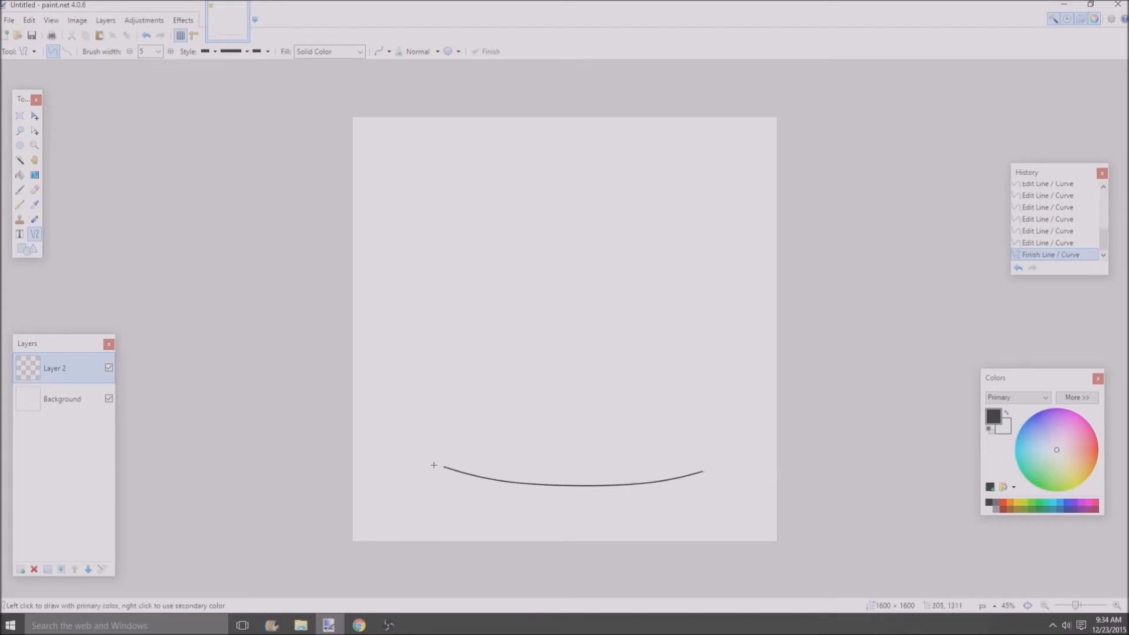
# - Draw the head's left side about 700 px tall, rising from the chin curve's left end and bowed slightly outward
pyautogui.moveTo(443, 467); pyautogui.dragTo(441, 282)
pyautogui.moveTo(442, 403); pyautogui.dragTo(436, 403)
pyautogui.moveTo(441, 340); pyautogui.dragTo(432, 336)
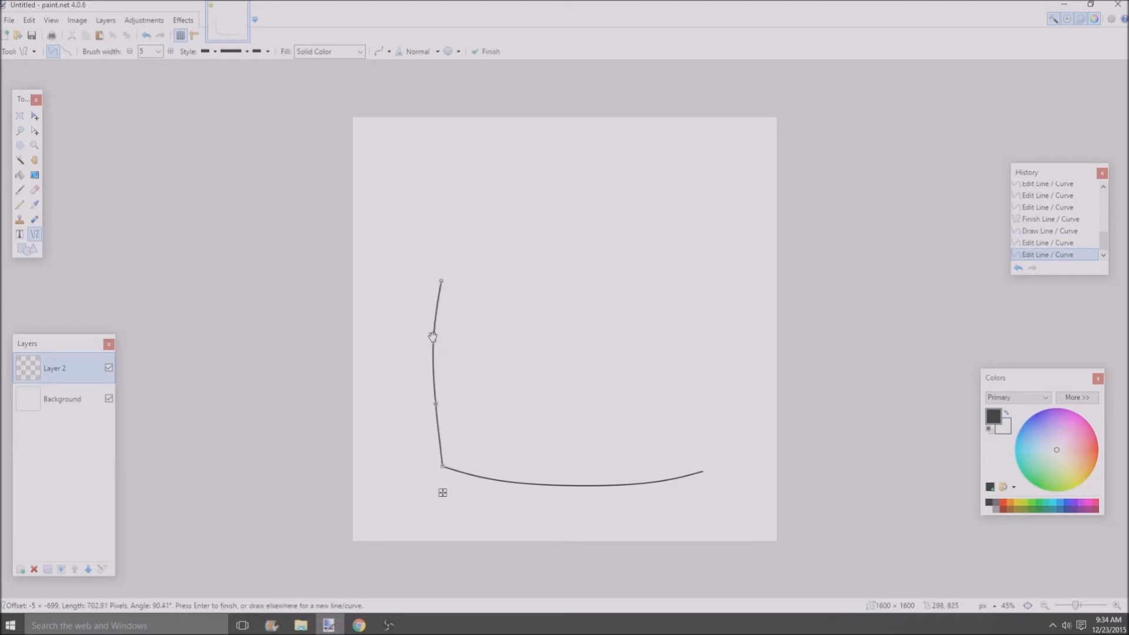
pyautogui.moveTo(440, 402); pyautogui.dragTo(438, 402)
pyautogui.press('Return')
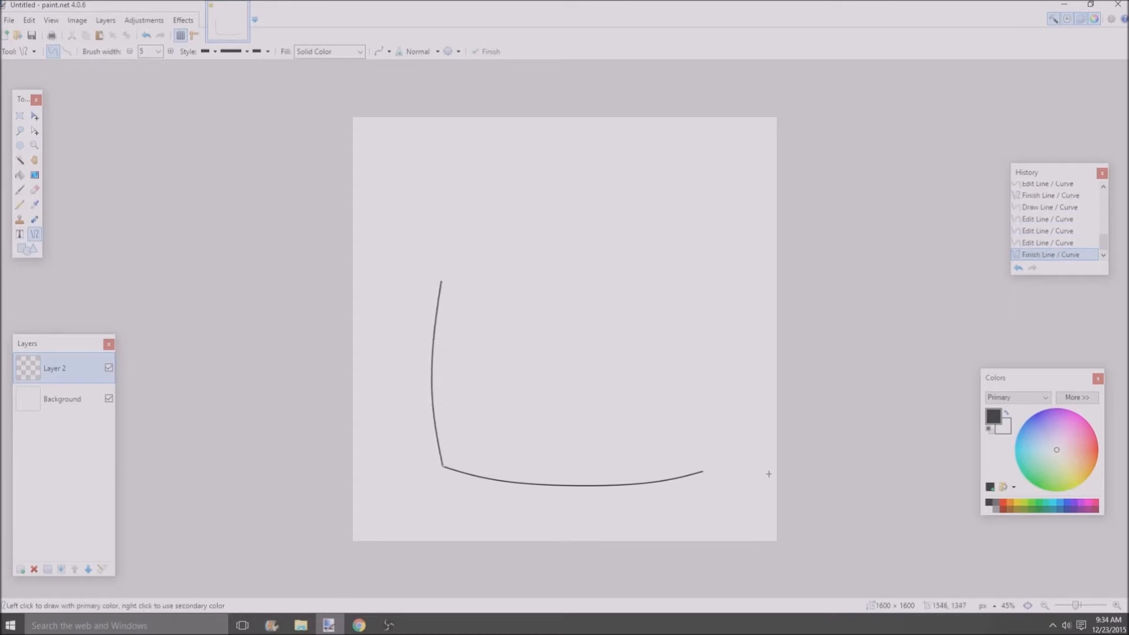
# - Draw the head's right side about 690 px tall, rising from the chin curve's right end and bowed slightly outward
pyautogui.moveTo(703, 471); pyautogui.dragTo(699, 288)
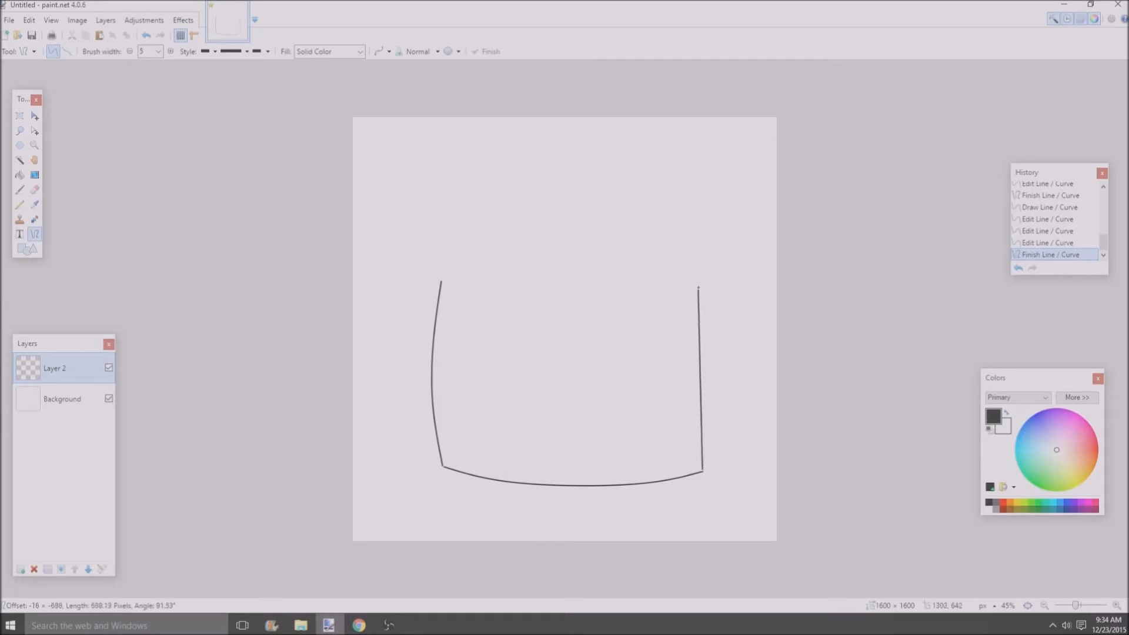
pyautogui.moveTo(703, 410); pyautogui.dragTo(711, 410)
pyautogui.moveTo(702, 347); pyautogui.dragTo(709, 347)
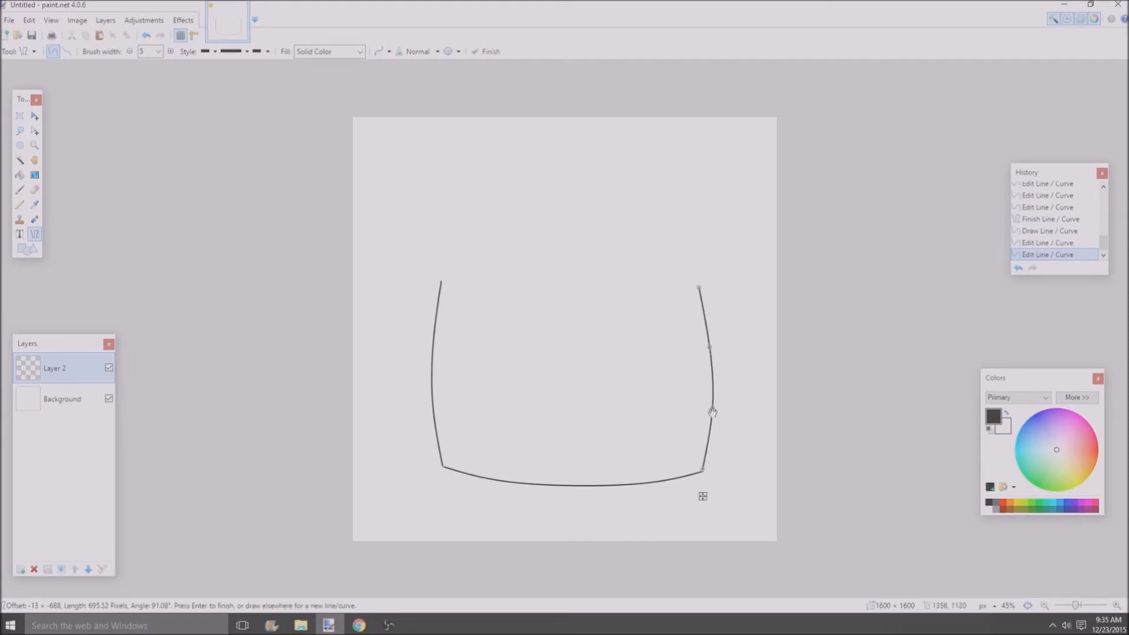
pyautogui.moveTo(712, 412); pyautogui.dragTo(713, 408)
pyautogui.press('Return')
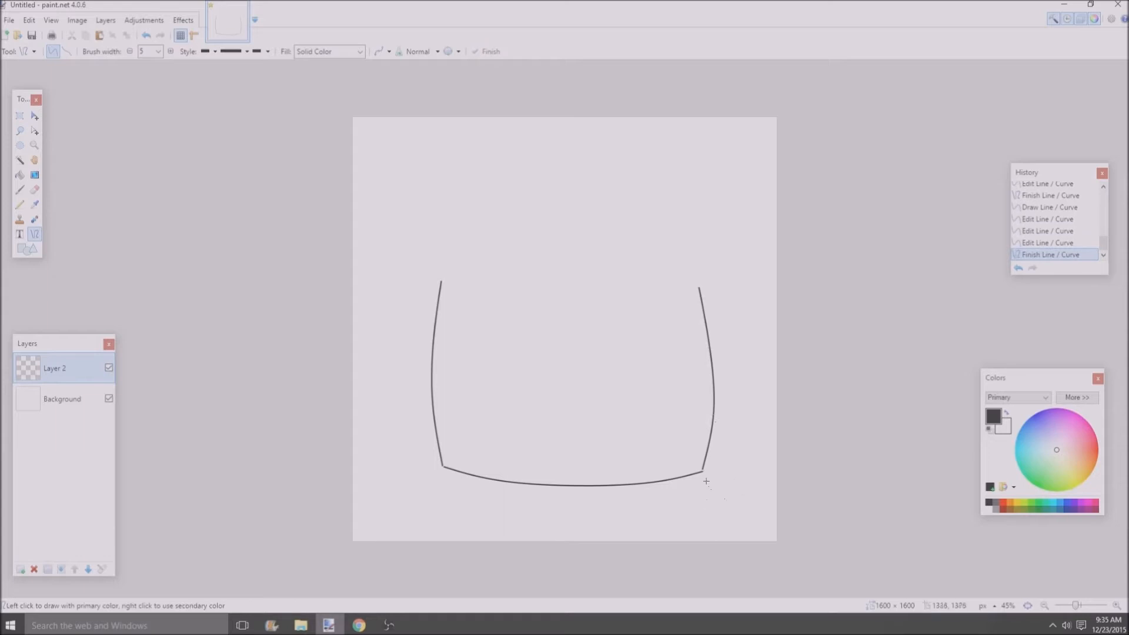
# - Fill the small gaps at the head outline's two lower corners with tiny line marks
pyautogui.scroll(4, 709, 494)
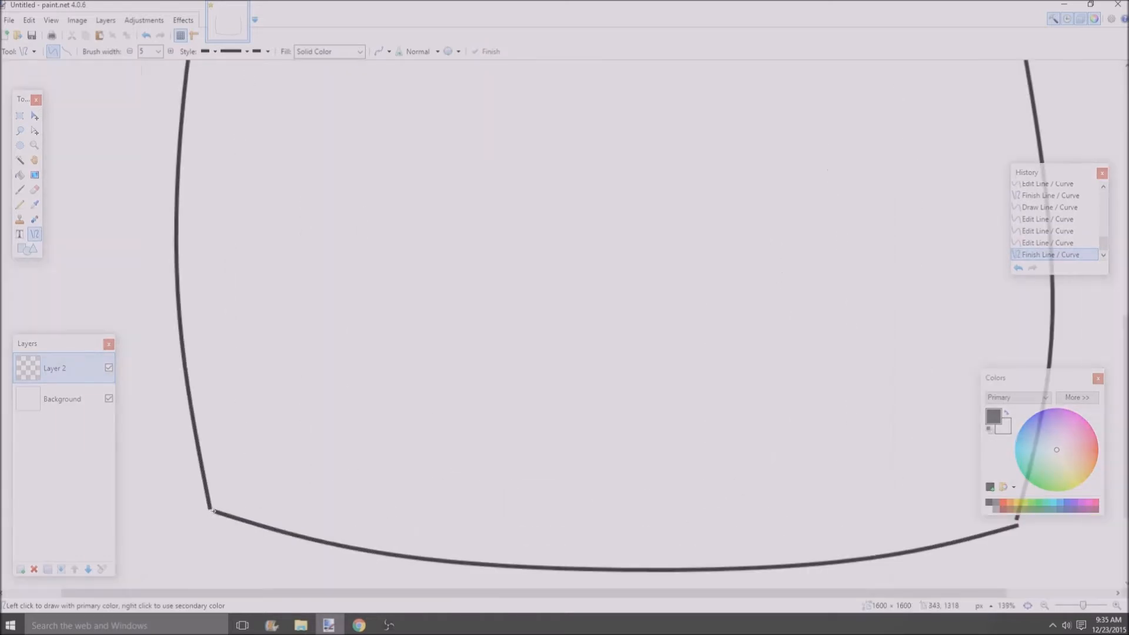
pyautogui.click(213, 511)
pyautogui.press('Return')
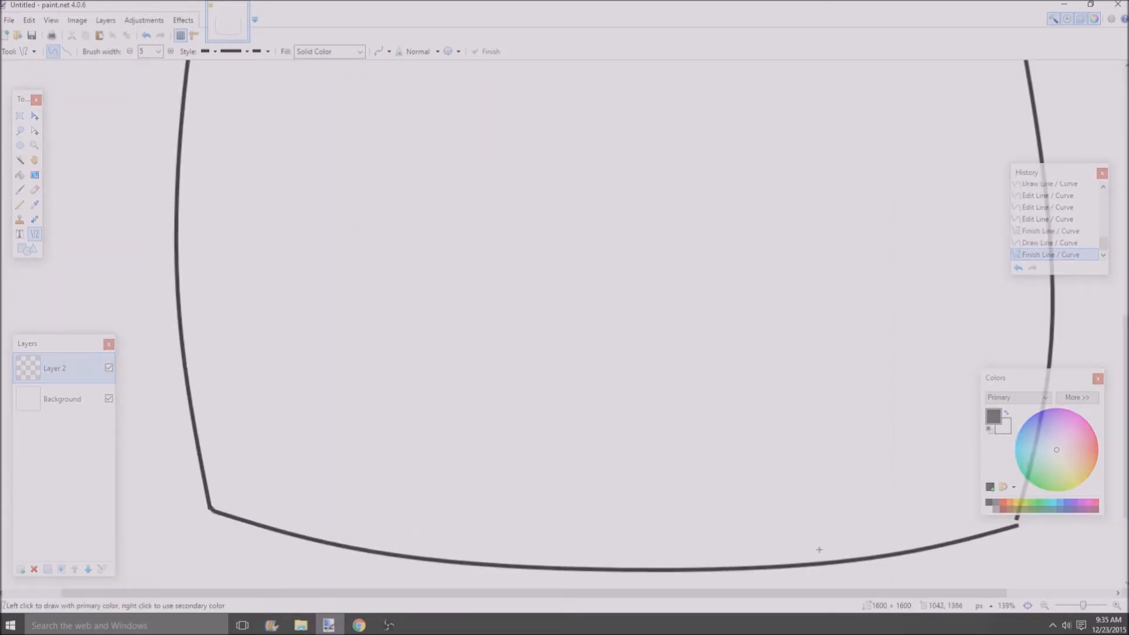
pyautogui.click(1016, 528)
pyautogui.press('Return')
pyautogui.scroll(-4, 854, 506)
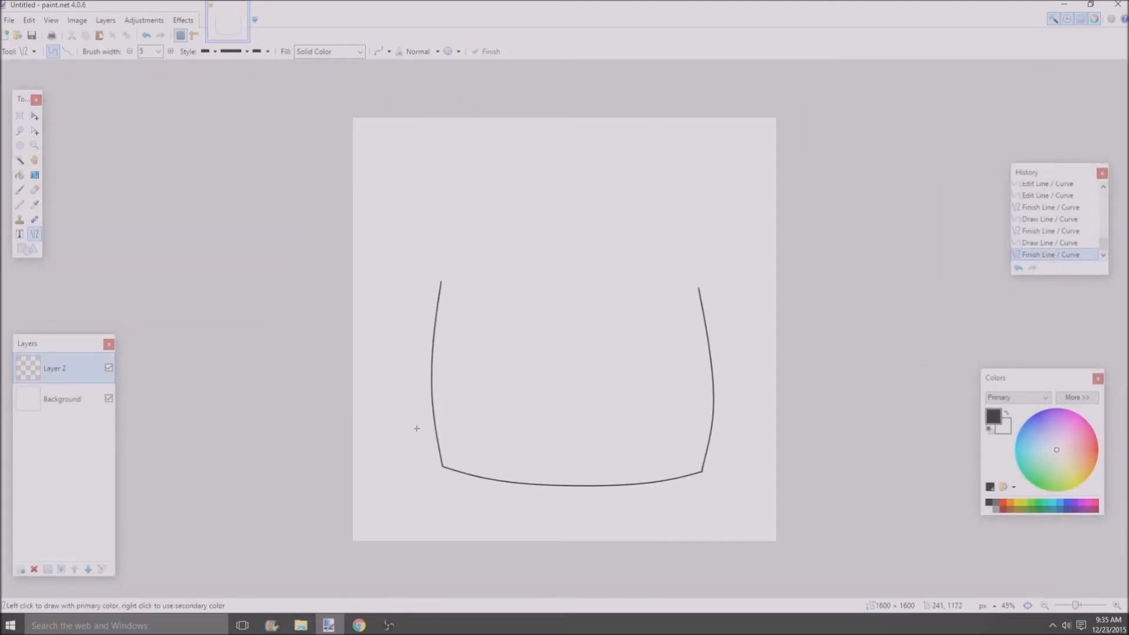
# - Switch to YouTube in Chrome, play "Seinabo Sey - Hard Time (Le P Remix)" from the saved song playlist, and leave the browser
pyautogui.click(359, 625)
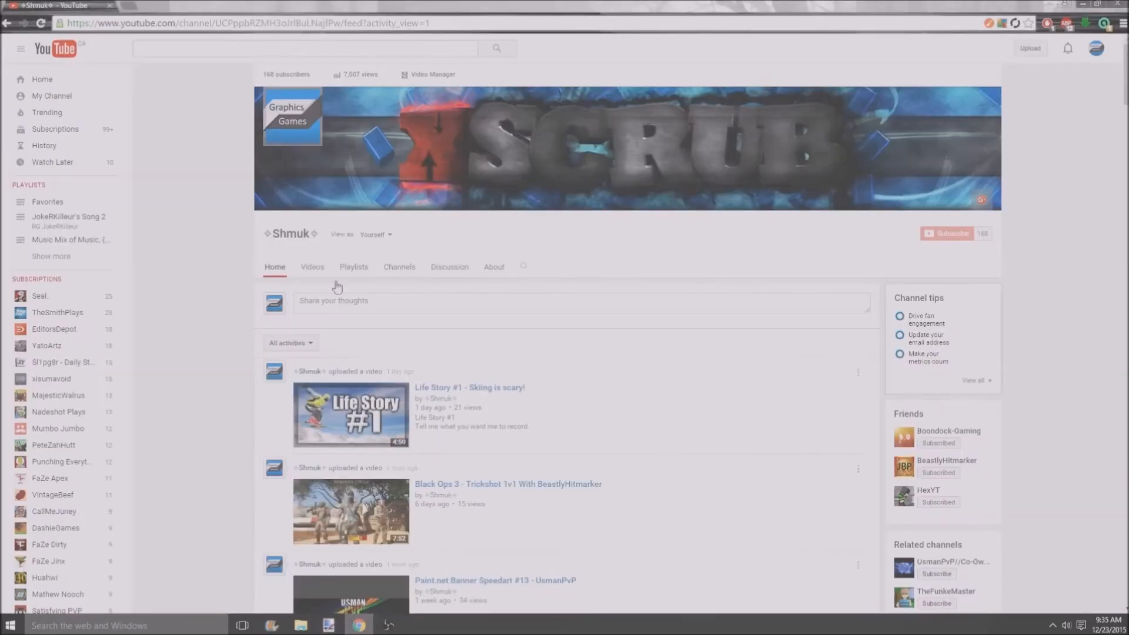
pyautogui.click(66, 219)
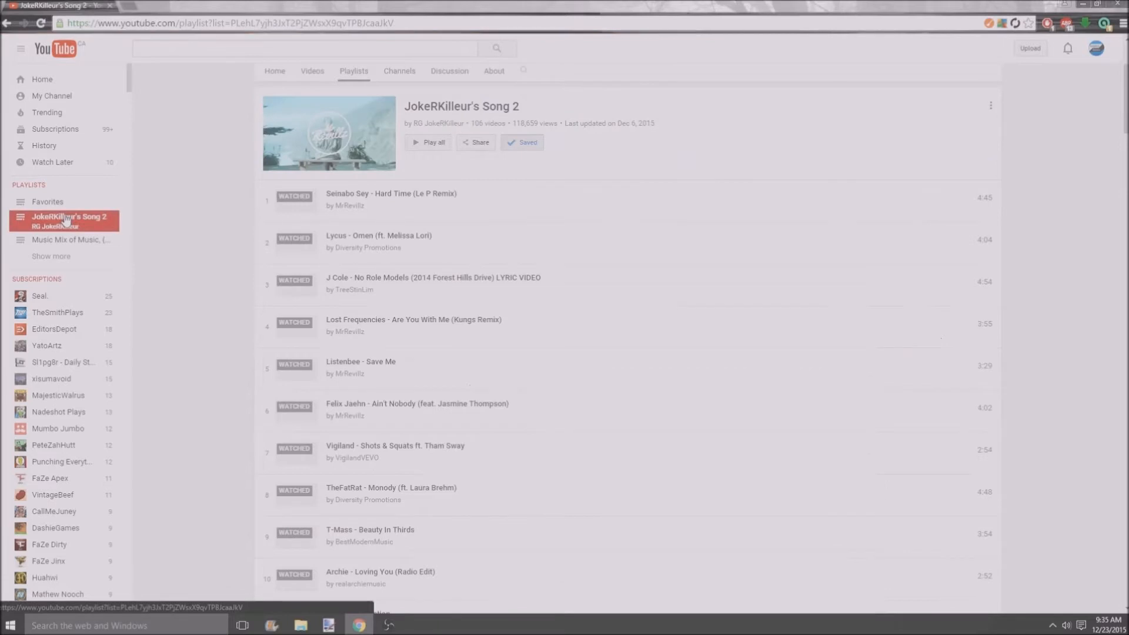
pyautogui.click(353, 194)
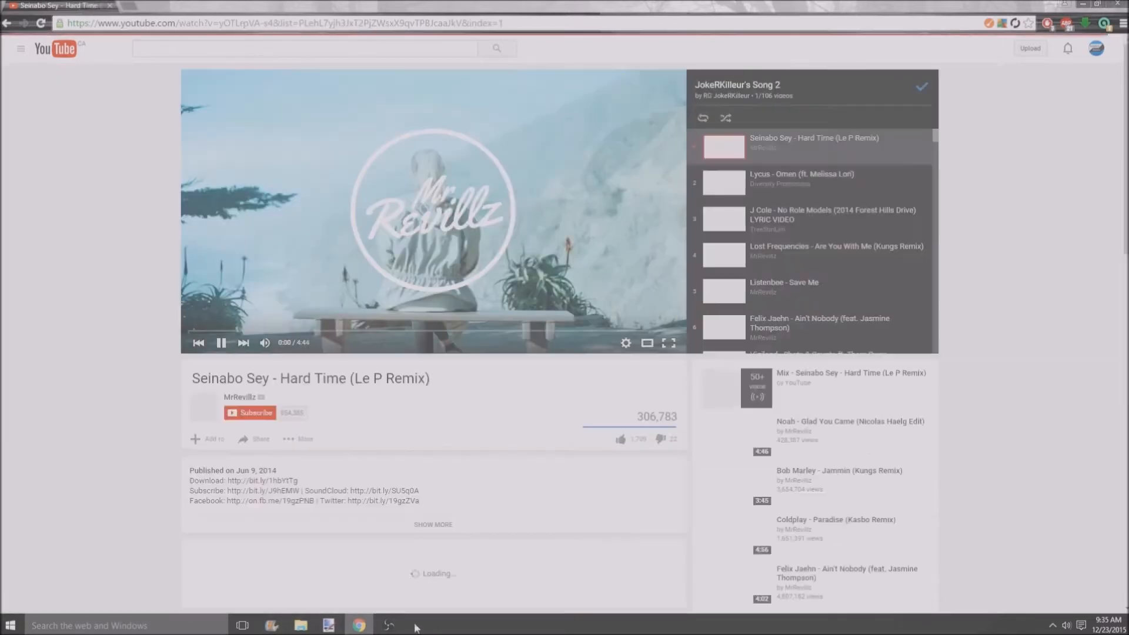
pyautogui.click(396, 630)
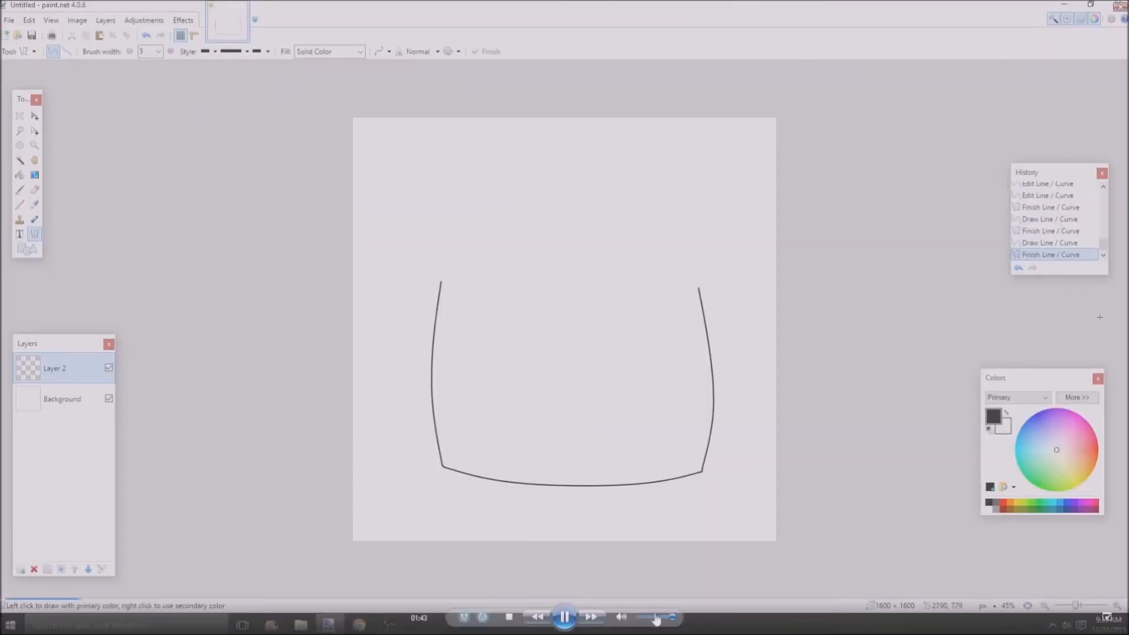
# - Adjust the playback volume, ending with the system volume at 16
pyautogui.moveTo(656, 619); pyautogui.dragTo(639, 618)
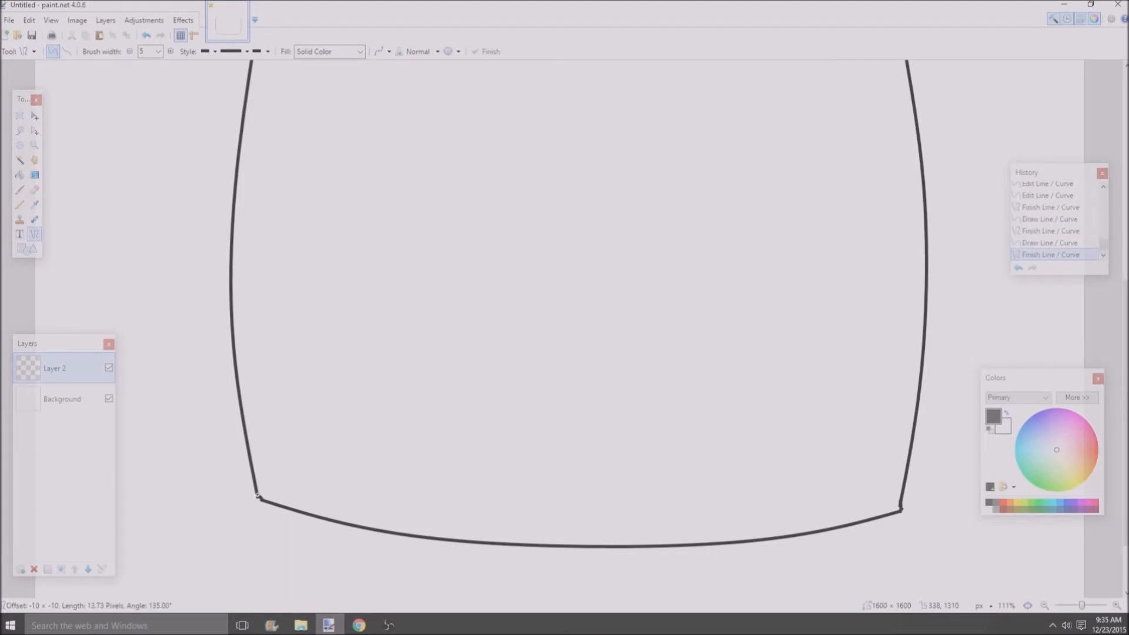
pyautogui.press('XF86AudioLowerVolume')
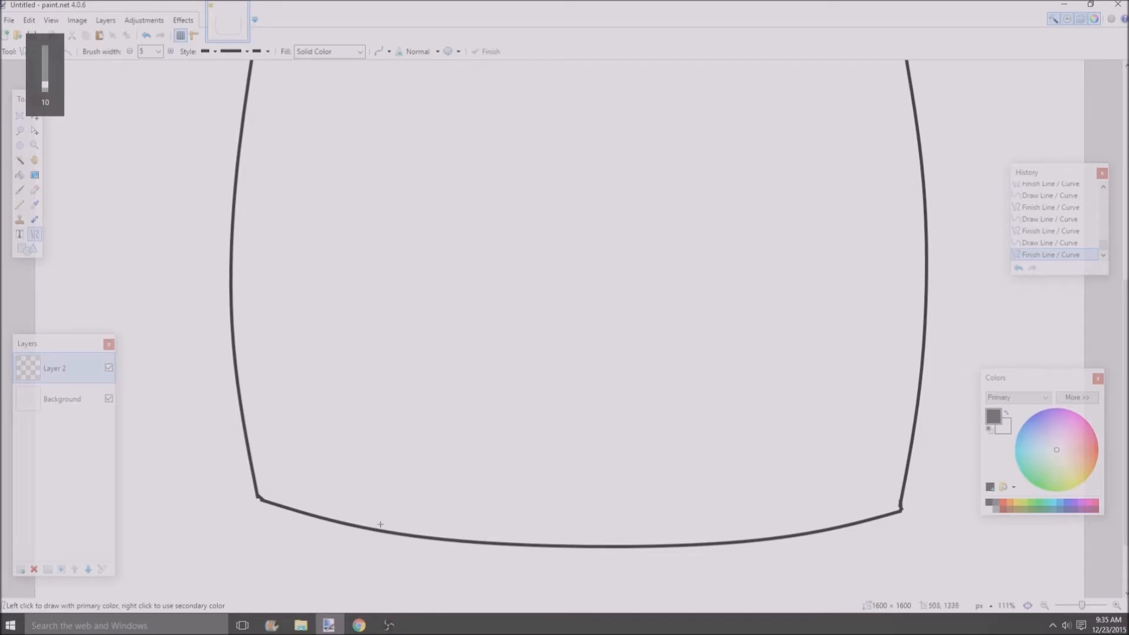
pyautogui.hotkey('ctrl', 'b')
pyautogui.press('XF86AudioRaiseVolume')
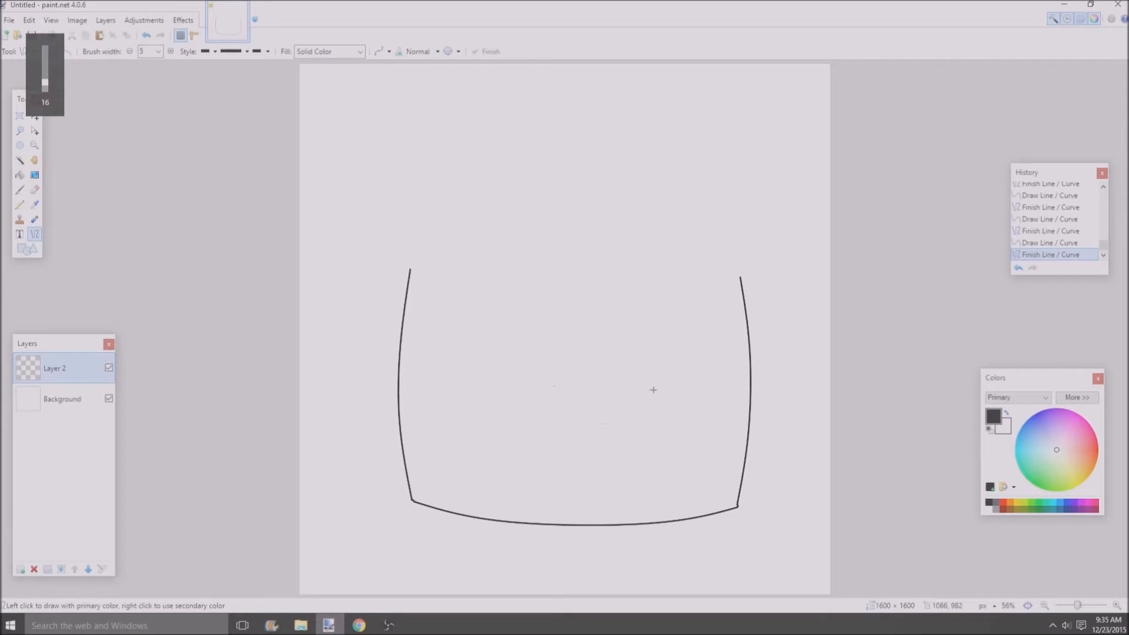
# - Select all of Layer 2, move the outline about 132 px up and 35 px left, rotate it slightly to level it, and deselect
pyautogui.scroll(-1, 613, 446)
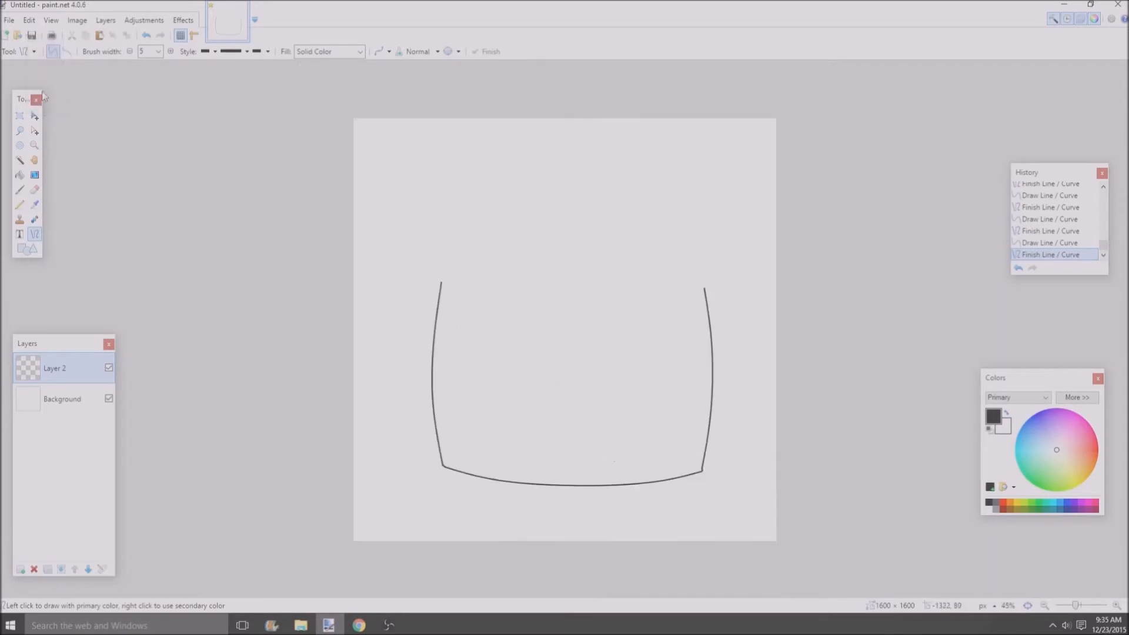
pyautogui.click(34, 116)
pyautogui.hotkey('ctrl', 'a')
pyautogui.moveTo(628, 325); pyautogui.dragTo(621, 297)
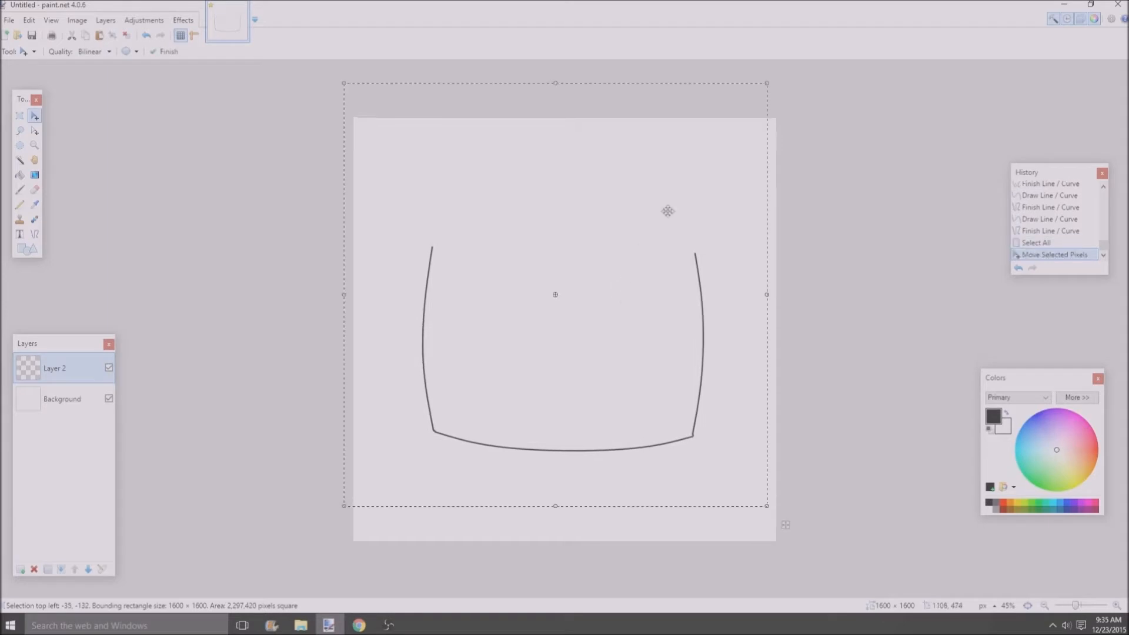
pyautogui.moveTo(803, 194); pyautogui.dragTo(794, 196)
pyautogui.hotkey('ctrl', 'd')
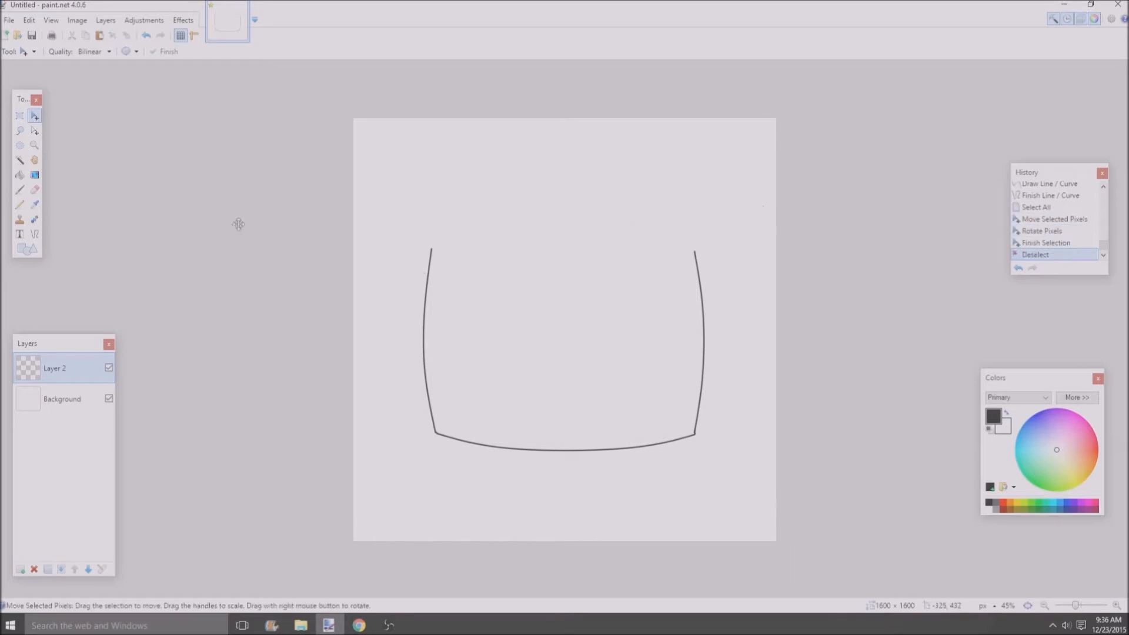
# - Close the top of the head outline with a straight line joining the upper ends of both sides
pyautogui.click(34, 233)
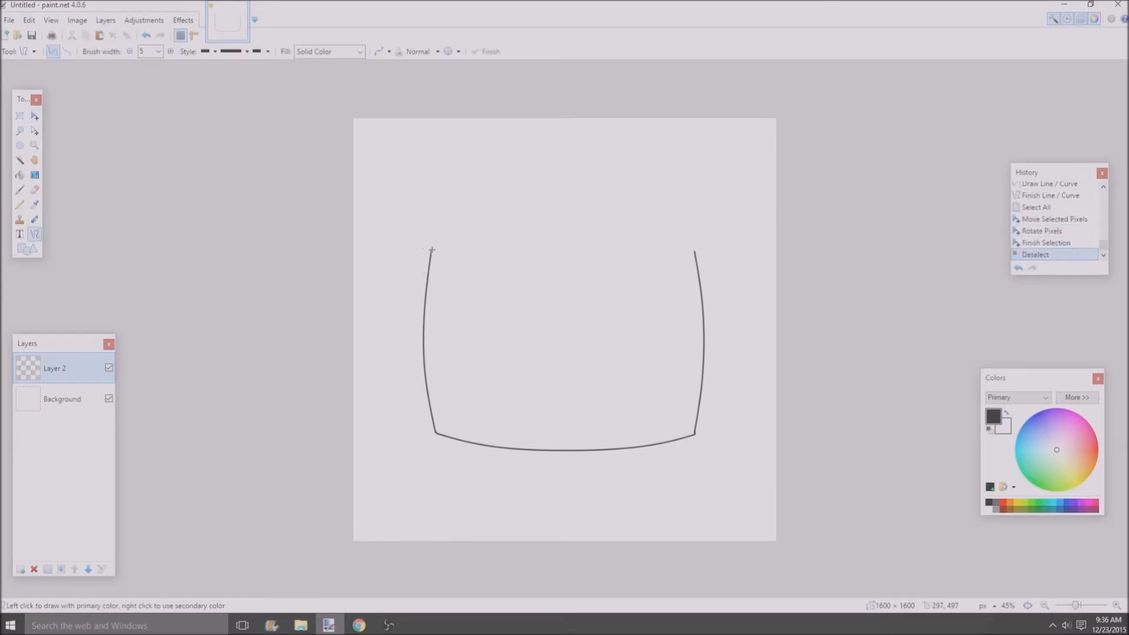
pyautogui.moveTo(432, 250); pyautogui.dragTo(695, 252)
pyautogui.press('Return')
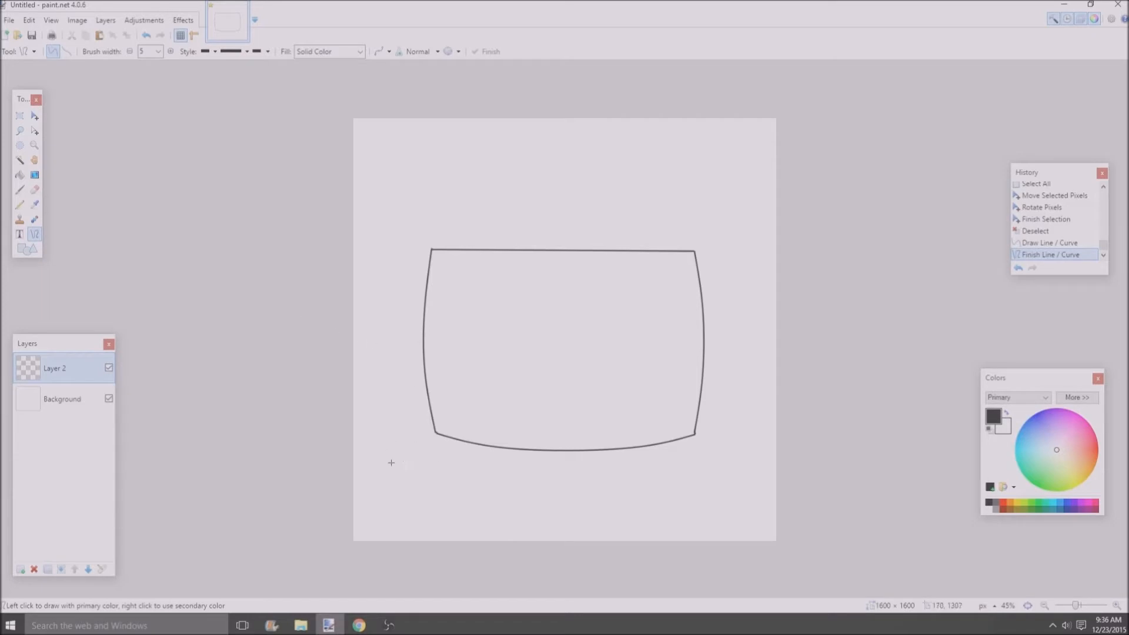
# - Set Layer 2's opacity to 133 and add a new layer above it
pyautogui.doubleClick(56, 374)
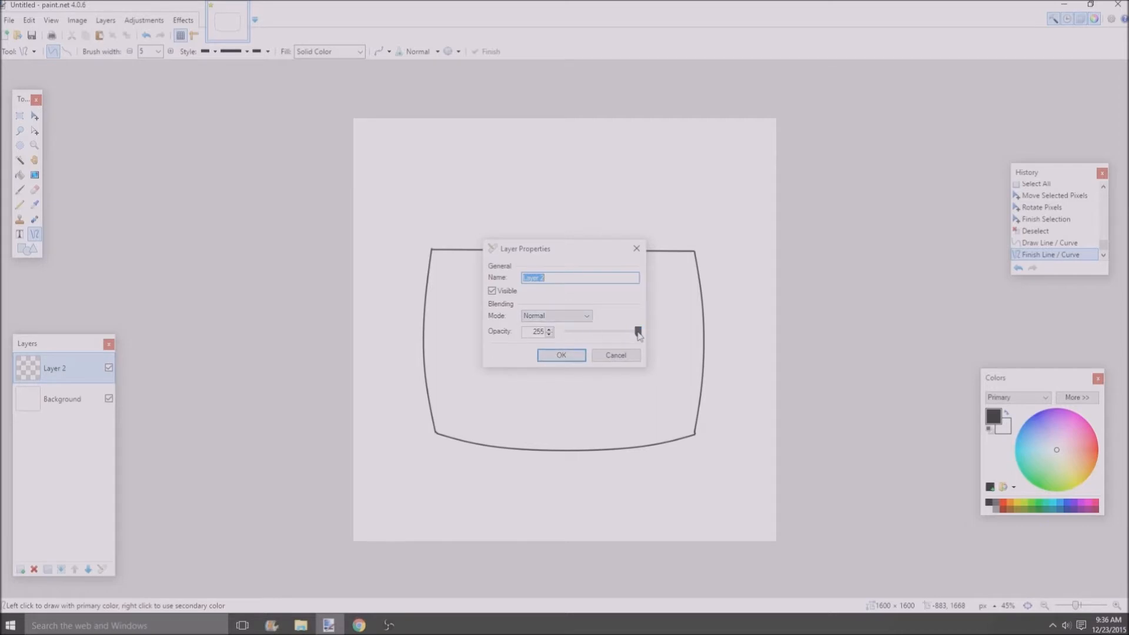
pyautogui.moveTo(638, 332); pyautogui.dragTo(600, 333)
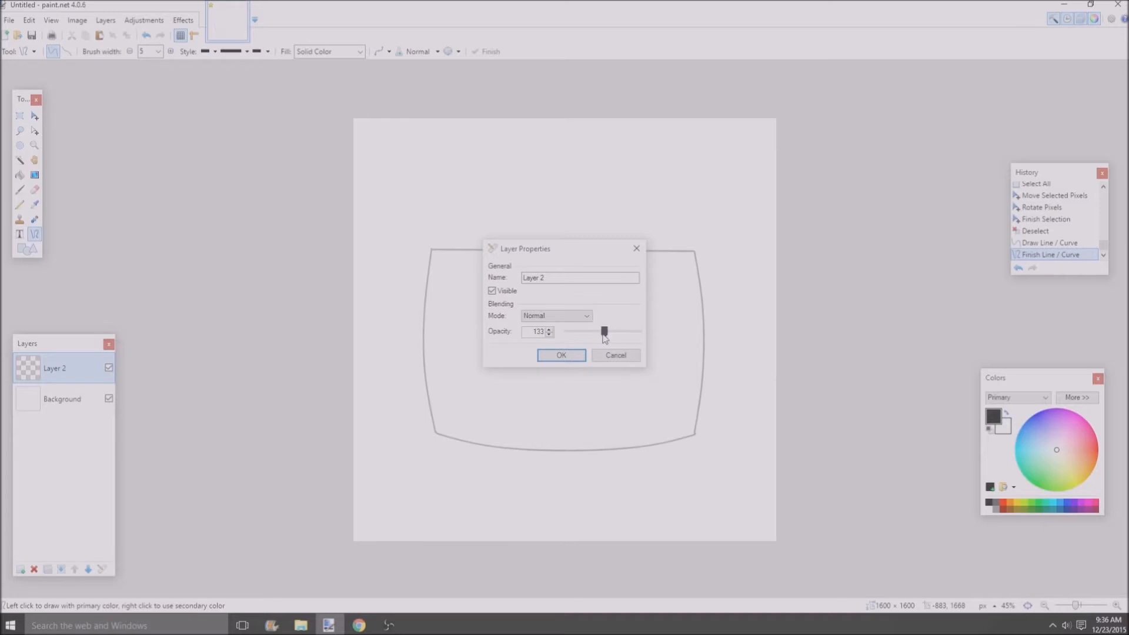
pyautogui.click(561, 356)
pyautogui.scroll(4, 520, 408)
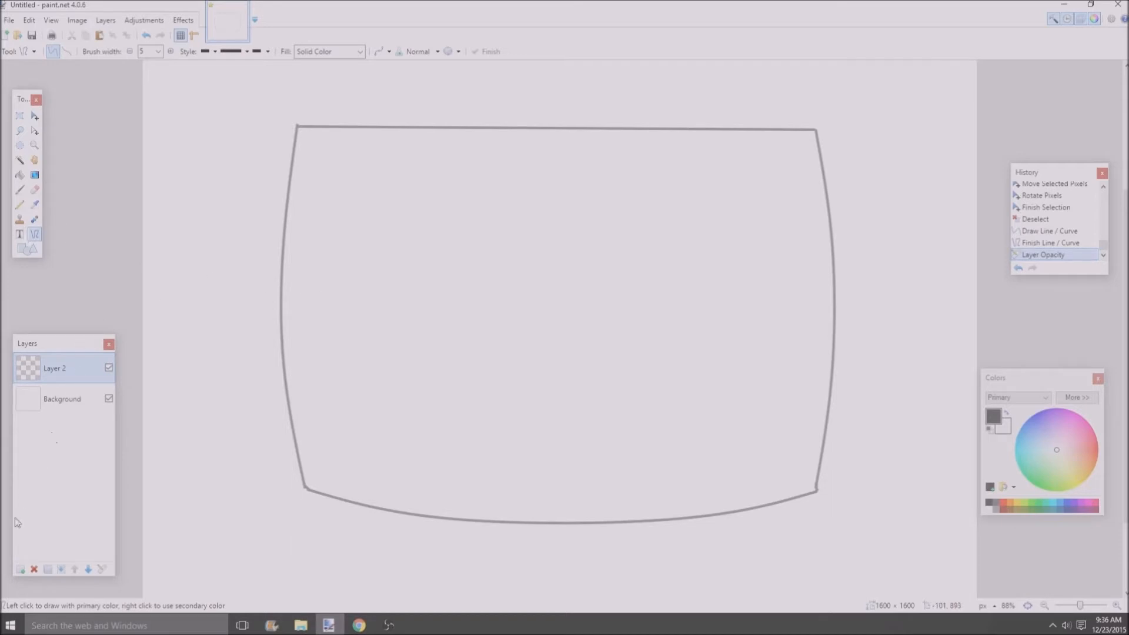
pyautogui.click(19, 569)
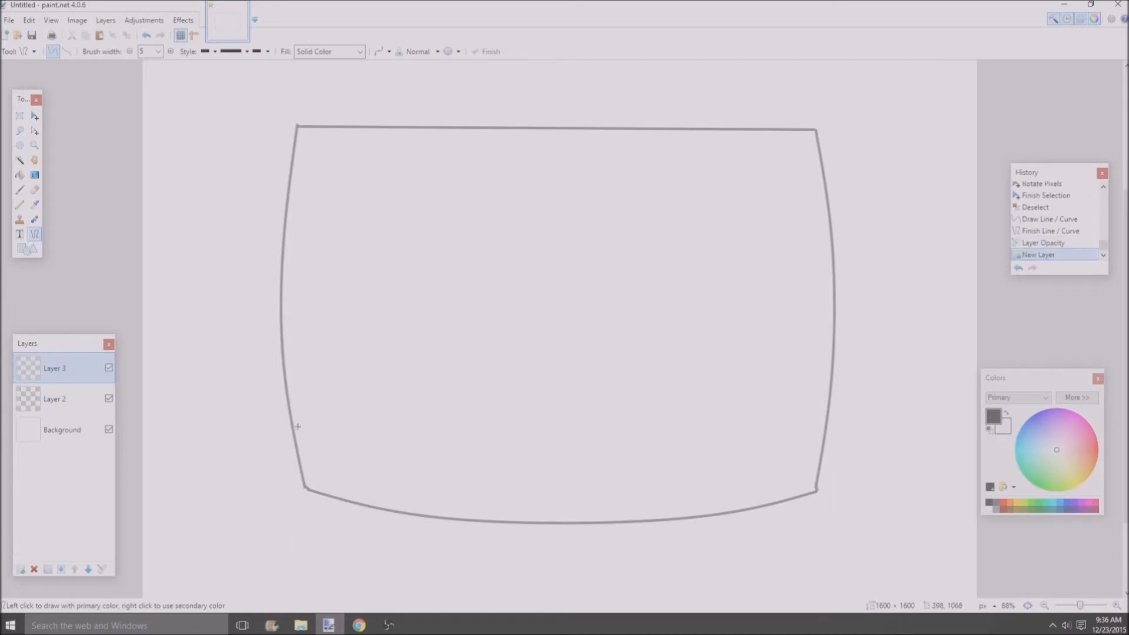
pyautogui.moveTo(296, 444)
pyautogui.mouseDown()
pyautogui.moveTo(326, 375)
pyautogui.moveTo(307, 367)
pyautogui.mouseUp()
pyautogui.moveTo(304, 421); pyautogui.dragTo(308, 423)
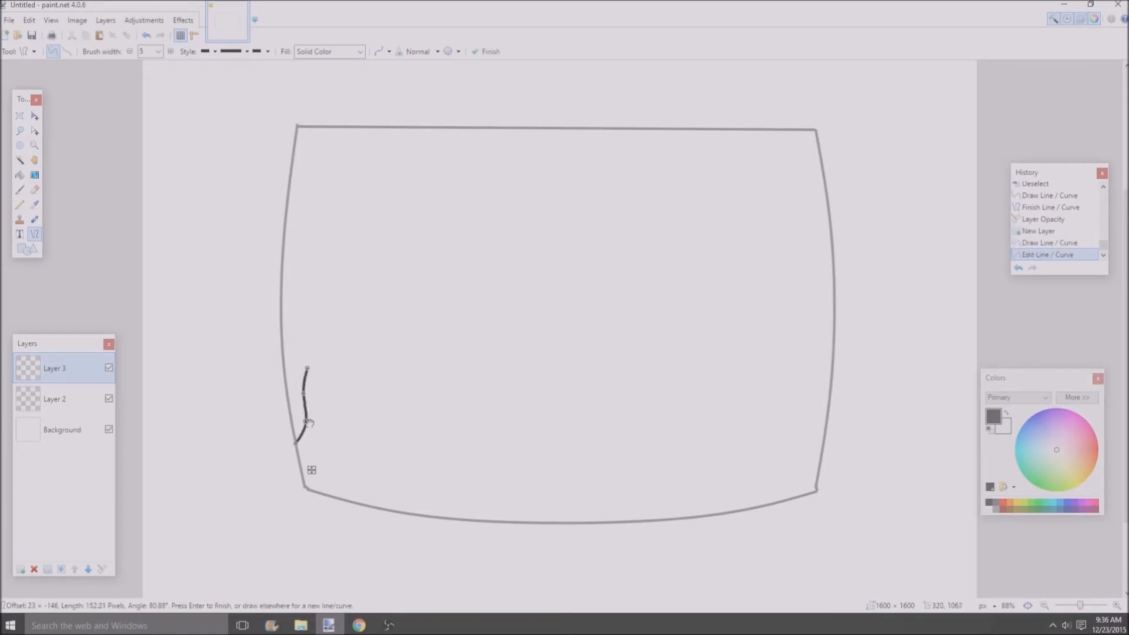
pyautogui.moveTo(307, 368); pyautogui.dragTo(328, 378)
pyautogui.moveTo(297, 443); pyautogui.dragTo(327, 399)
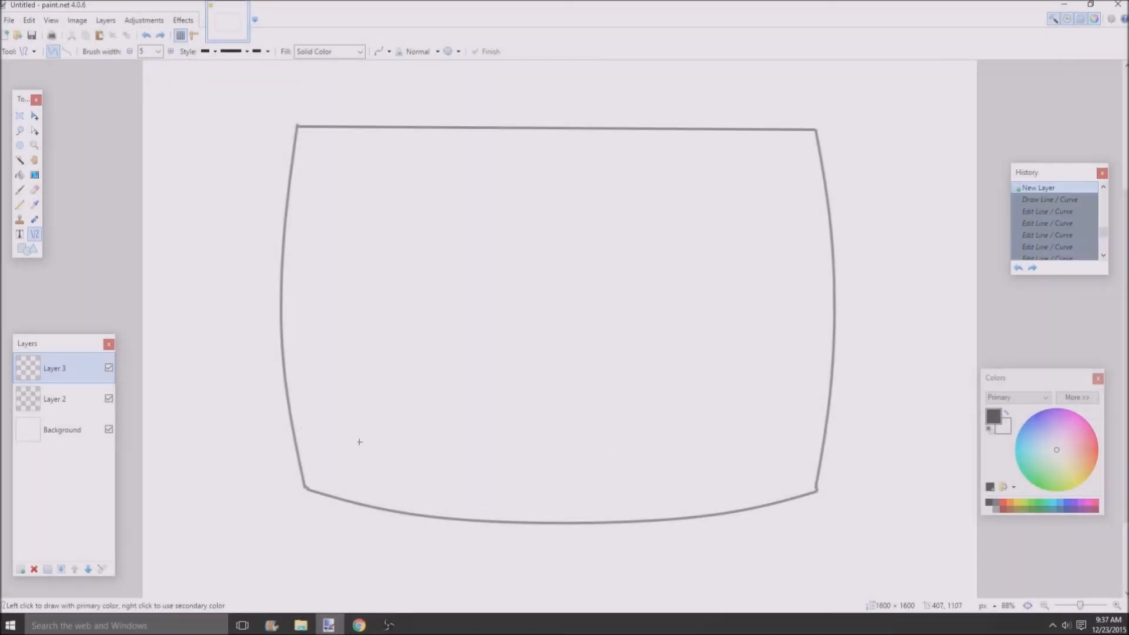
# - Draw a line about 549 px long beside the head outline's left side and curve it as the hair's left edge
pyautogui.moveTo(280, 409)
pyautogui.mouseDown()
pyautogui.moveTo(290, 327)
pyautogui.moveTo(280, 121)
pyautogui.mouseUp()
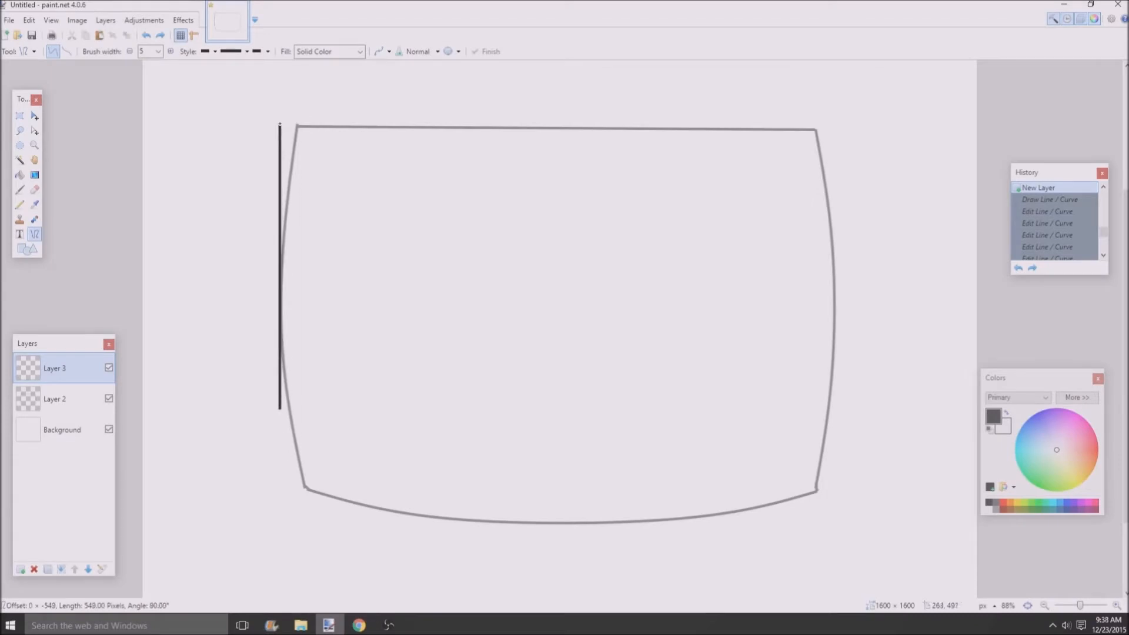
pyautogui.moveTo(281, 194); pyautogui.dragTo(277, 187)
pyautogui.scroll(3, 277, 187)
# - Draw the hair's top edge above the head outline as a chain of slightly bowed curves running to the right corner
pyautogui.moveTo(139, 131)
pyautogui.mouseDown()
pyautogui.moveTo(180, 83)
pyautogui.moveTo(179, 118)
pyautogui.moveTo(197, 94)
pyautogui.moveTo(205, 117)
pyautogui.moveTo(617, 139)
pyautogui.moveTo(522, 126)
pyautogui.mouseUp()
pyautogui.press('Return')
pyautogui.scroll(-3, 210, 108)
pyautogui.moveTo(447, 124); pyautogui.dragTo(474, 120)
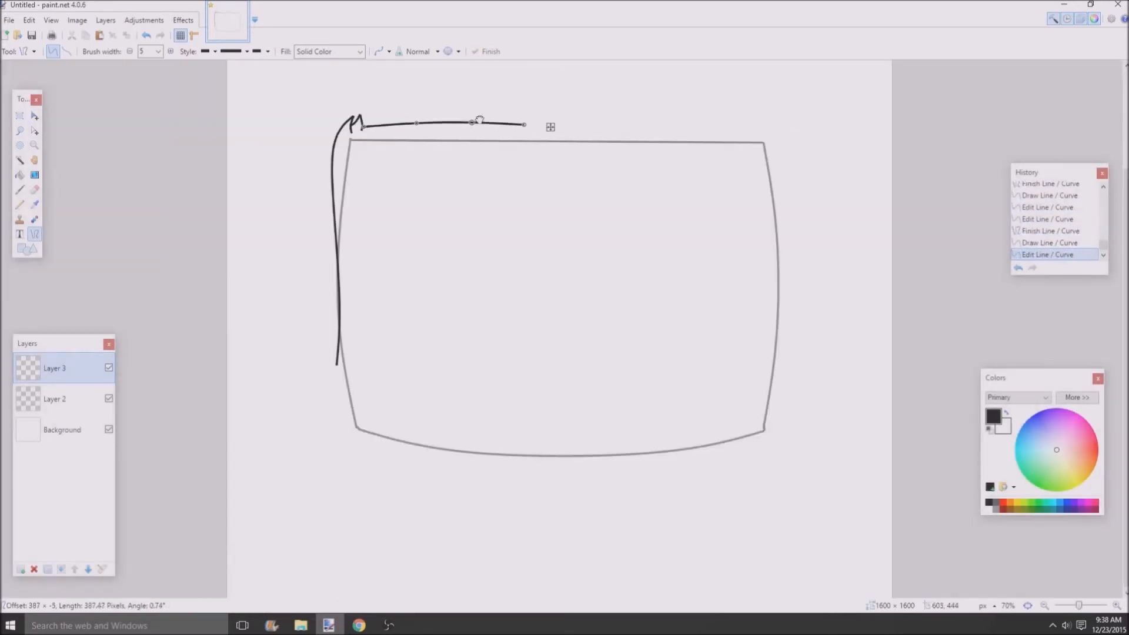
pyautogui.moveTo(550, 124)
pyautogui.mouseDown()
pyautogui.moveTo(518, 125)
pyautogui.moveTo(653, 125)
pyautogui.moveTo(585, 123)
pyautogui.mouseUp()
pyautogui.moveTo(648, 125)
pyautogui.mouseDown()
pyautogui.moveTo(735, 125)
pyautogui.moveTo(680, 124)
pyautogui.mouseUp()
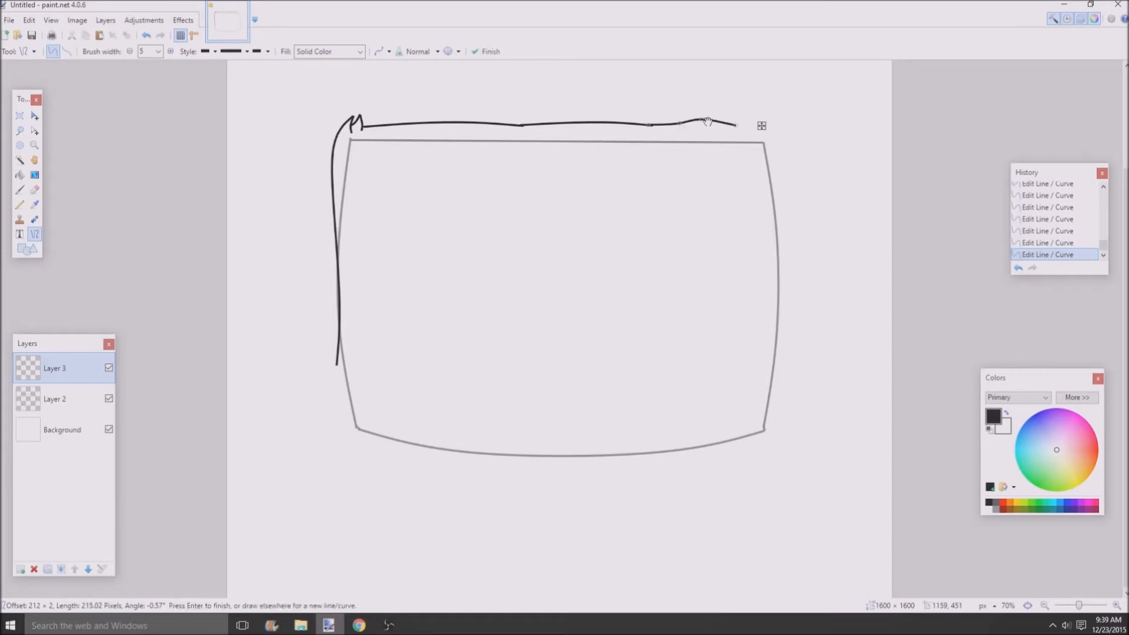
# - Draw a pointed hair tuft at the right end of the top edge and undo the last extra curve
pyautogui.scroll(2, 547, 133)
pyautogui.moveTo(858, 93)
pyautogui.mouseDown()
pyautogui.moveTo(854, 121)
pyautogui.moveTo(910, 145)
pyautogui.mouseUp()
pyautogui.scroll(2, 900, 136)
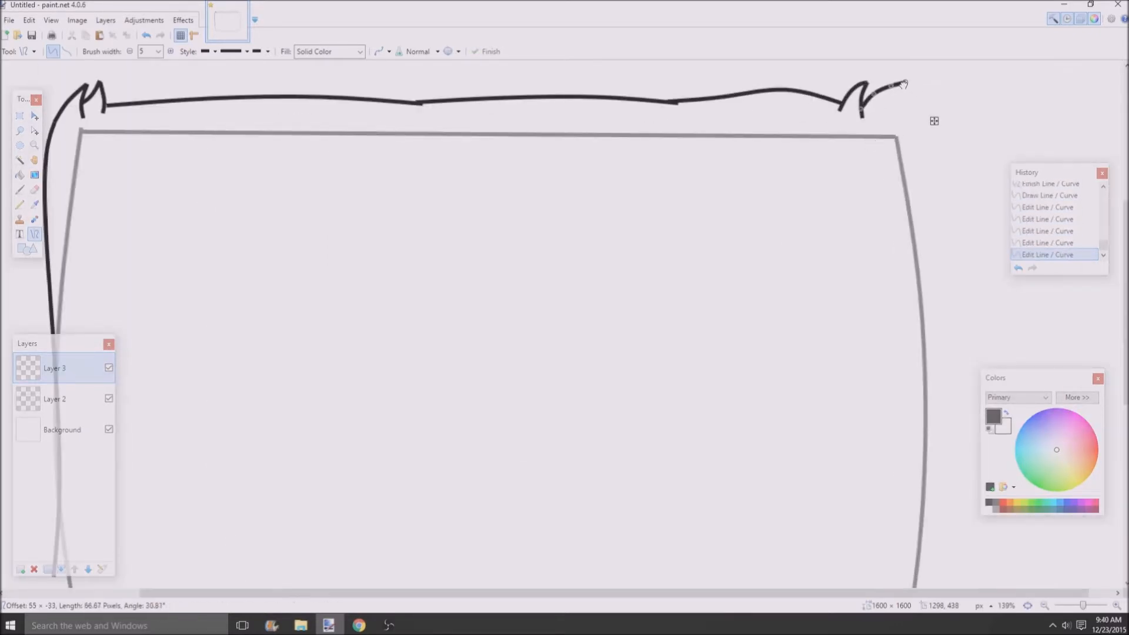
pyautogui.moveTo(900, 97); pyautogui.dragTo(894, 102)
pyautogui.hotkey('ctrl', 'z')
pyautogui.hotkey('ctrl', 'z')
pyautogui.hotkey('ctrl', 'z')
# - Erase a short piece of the hair's top edge left of centre and draw a small hooked tuft there
pyautogui.press('s')
pyautogui.scroll(-4, 704, 230)
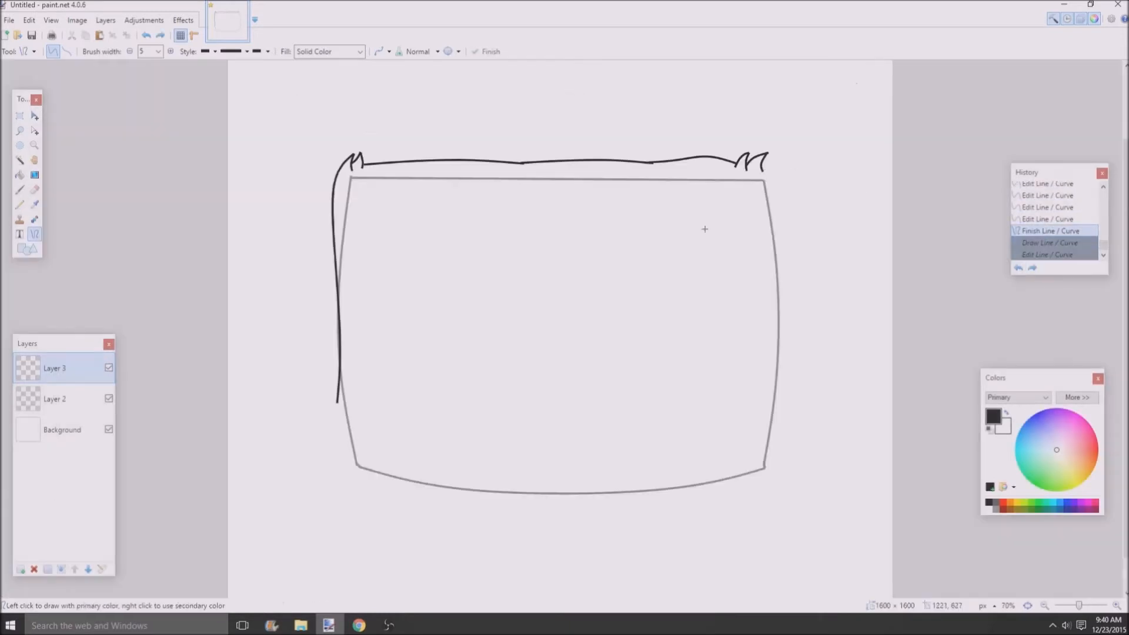
pyautogui.scroll(5, 586, 108)
pyautogui.press('Delete')
pyautogui.moveTo(520, 105)
pyautogui.mouseDown()
pyautogui.moveTo(561, 140)
pyautogui.moveTo(558, 91)
pyautogui.moveTo(532, 94)
pyautogui.moveTo(554, 118)
pyautogui.mouseUp()
pyautogui.press('o')
pyautogui.scroll(-5, 497, 159)
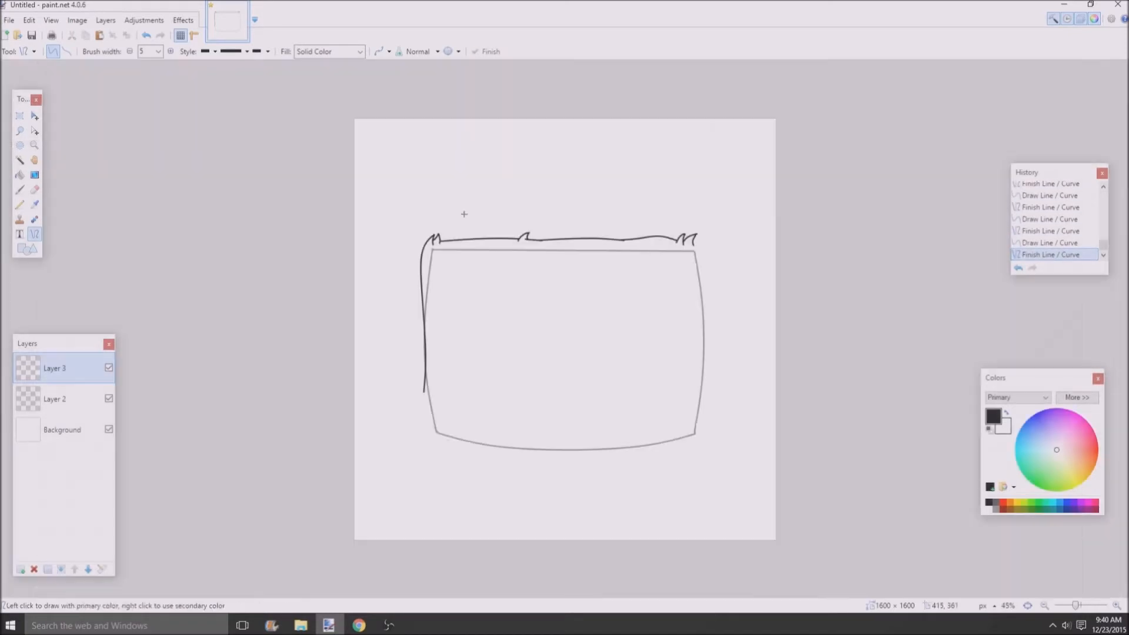
# - Erase a section of the top edge right of centre within a 71 × 135 px selection and brush over the joint beside the hooked tuft
pyautogui.scroll(5, 698, 328)
pyautogui.press('s')
pyautogui.moveTo(644, 147); pyautogui.dragTo(718, 286)
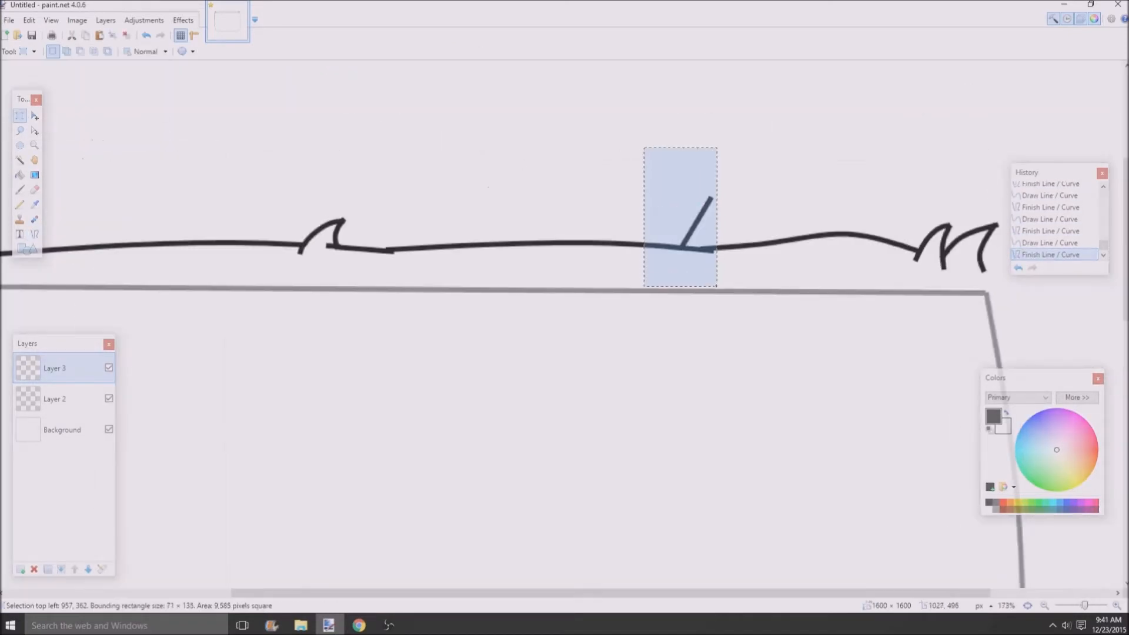
pyautogui.press('Delete')
pyautogui.press('o')
pyautogui.press('b')
pyautogui.moveTo(389, 250); pyautogui.dragTo(404, 254)
# - Draw a double-pointed tuft in the gap right of centre and join it to the top edge with short curves
pyautogui.press('o')
pyautogui.scroll(-3, 647, 282)
pyautogui.scroll(4, 647, 282)
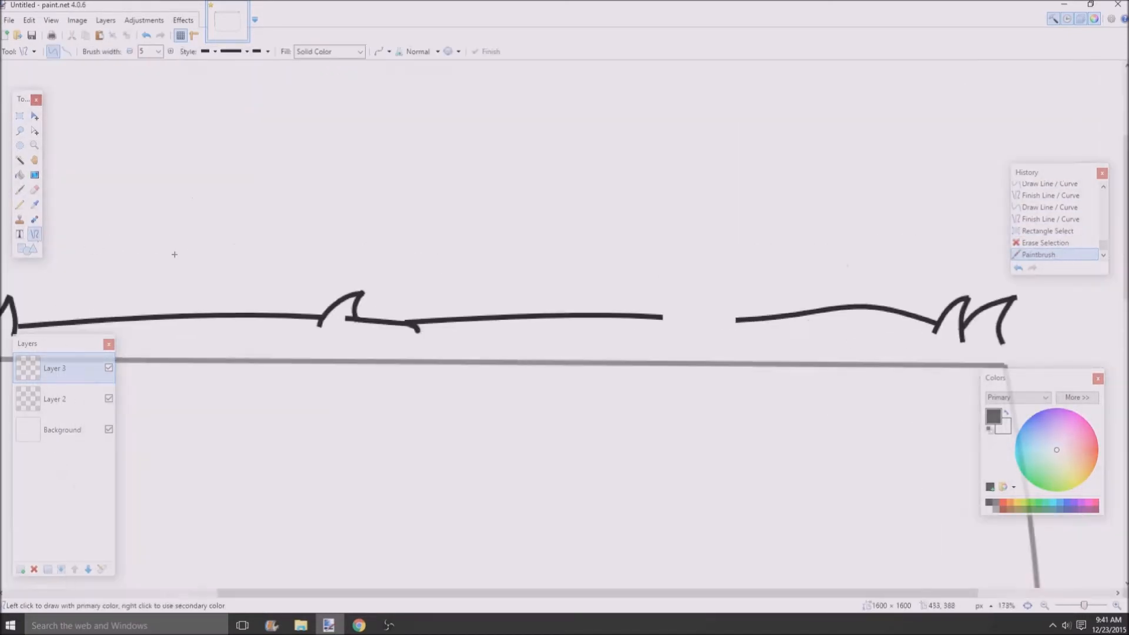
pyautogui.moveTo(627, 309)
pyautogui.mouseDown()
pyautogui.moveTo(660, 261)
pyautogui.moveTo(649, 281)
pyautogui.moveTo(663, 273)
pyautogui.moveTo(670, 311)
pyautogui.moveTo(705, 315)
pyautogui.moveTo(698, 266)
pyautogui.moveTo(706, 306)
pyautogui.moveTo(723, 317)
pyautogui.mouseUp()
pyautogui.hotkey('ctrl', 'z')
pyautogui.hotkey('ctrl', 'z')
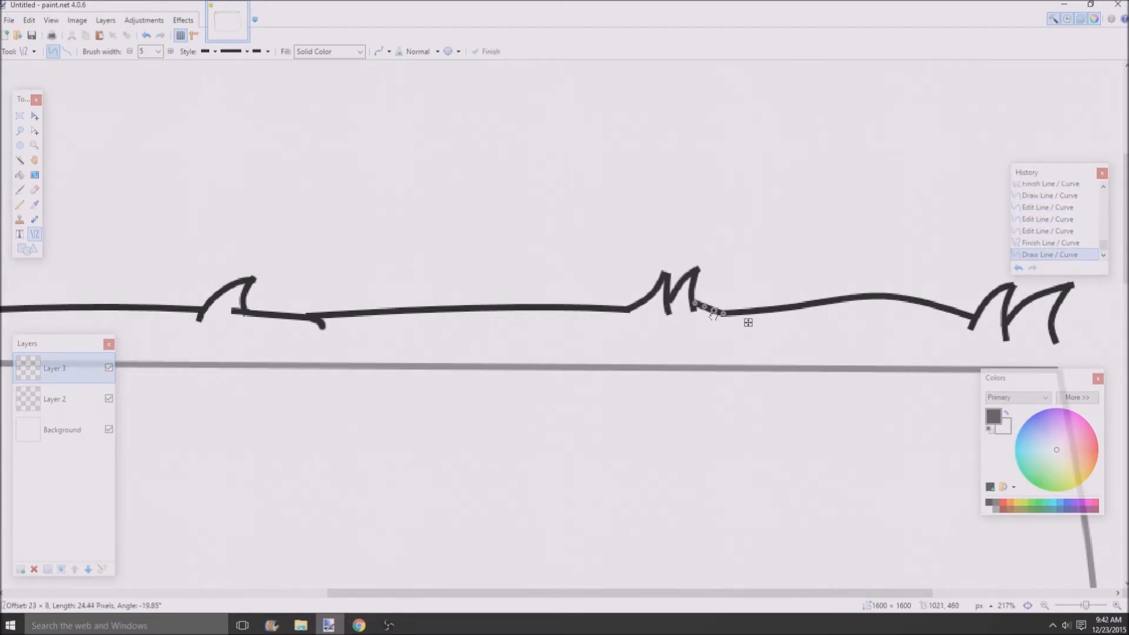
pyautogui.press('Return')
pyautogui.scroll(-3, 652, 345)
pyautogui.scroll(-2, 590, 378)
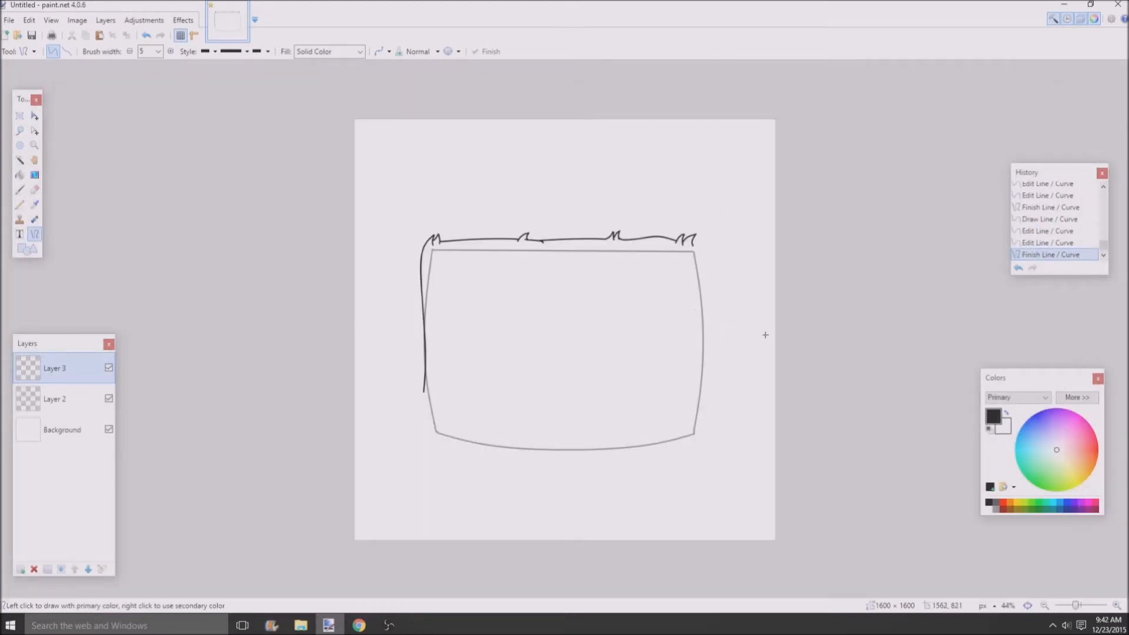
# - Draw the hair's right edge as a curve about 579 px long, running down from the right corner tuft along the head outline
pyautogui.scroll(1, 765, 334)
pyautogui.scroll(-1, 736, 353)
pyautogui.moveTo(700, 246); pyautogui.dragTo(707, 398)
pyautogui.scroll(4, 700, 246)
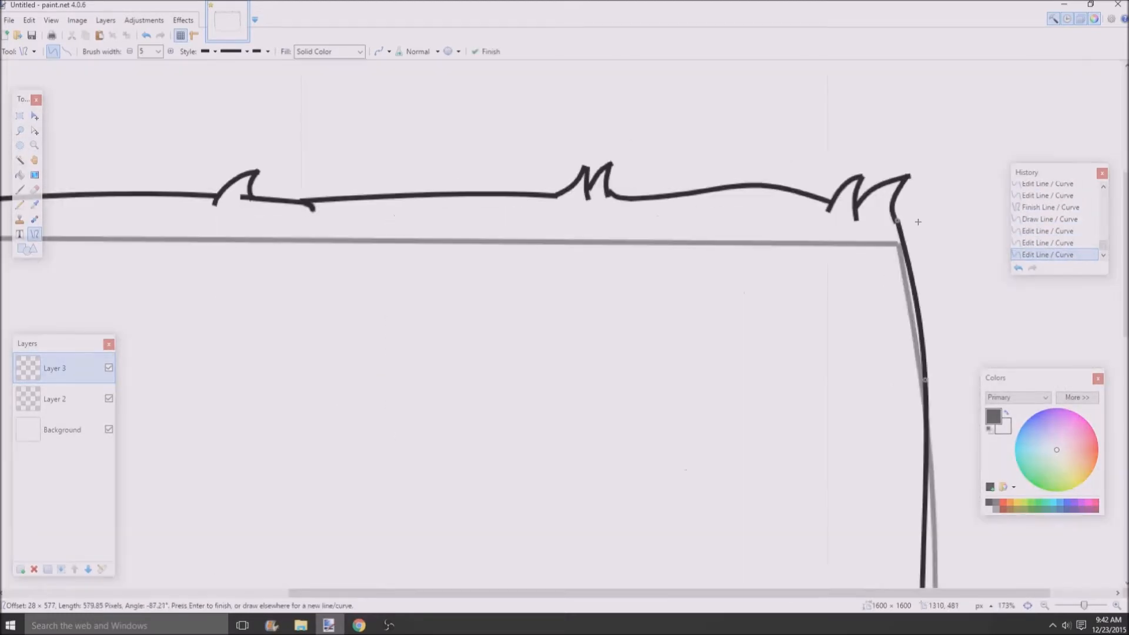
pyautogui.press('Return')
pyautogui.scroll(-5, 918, 222)
# - Draw the first two curved spikes of the fringe at the lower end of the hair's left edge
pyautogui.scroll(2, 328, 320)
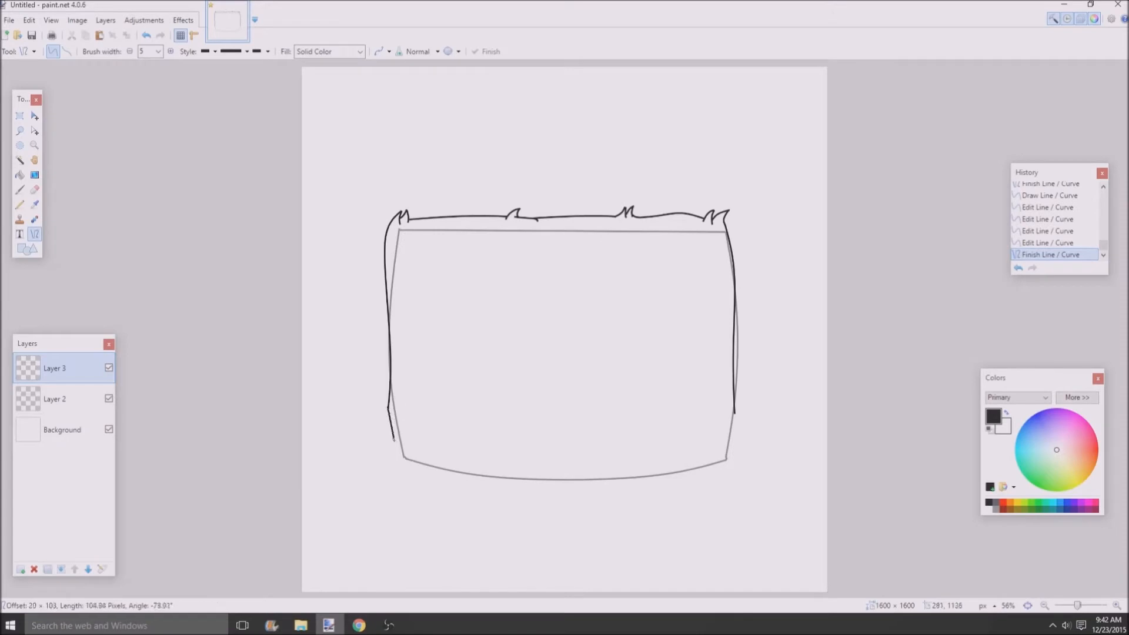
pyautogui.scroll(2, 691, 370)
pyautogui.moveTo(282, 390); pyautogui.dragTo(298, 386)
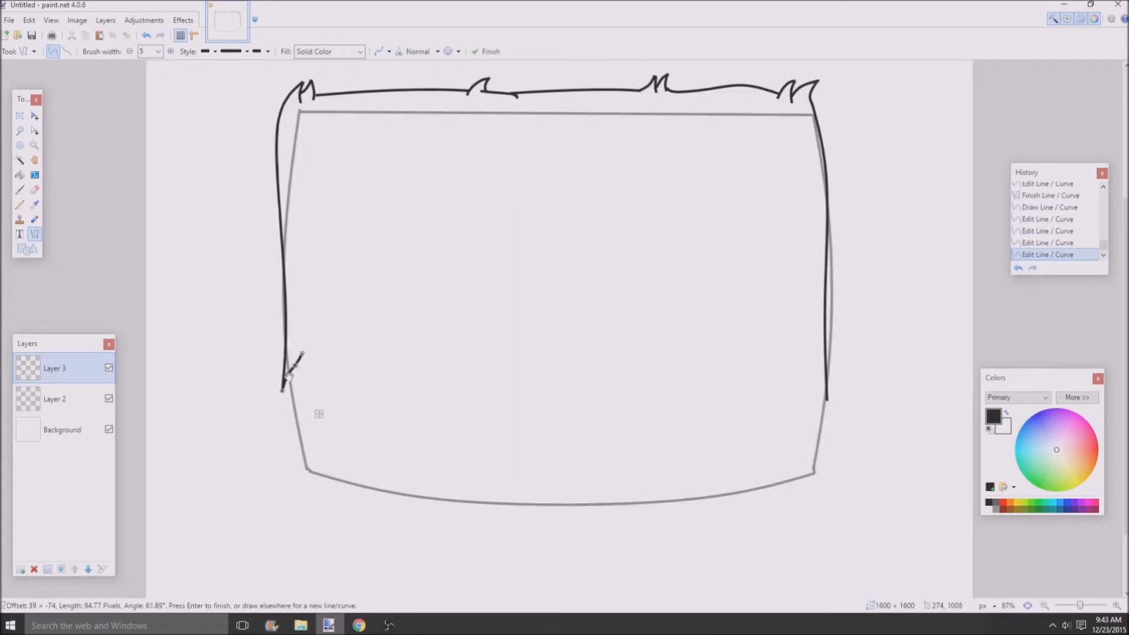
pyautogui.moveTo(298, 375); pyautogui.dragTo(309, 411)
pyautogui.moveTo(302, 383)
pyautogui.mouseDown()
pyautogui.moveTo(325, 359)
pyautogui.moveTo(308, 282)
pyautogui.moveTo(318, 286)
pyautogui.mouseUp()
pyautogui.scroll(5, 249, 386)
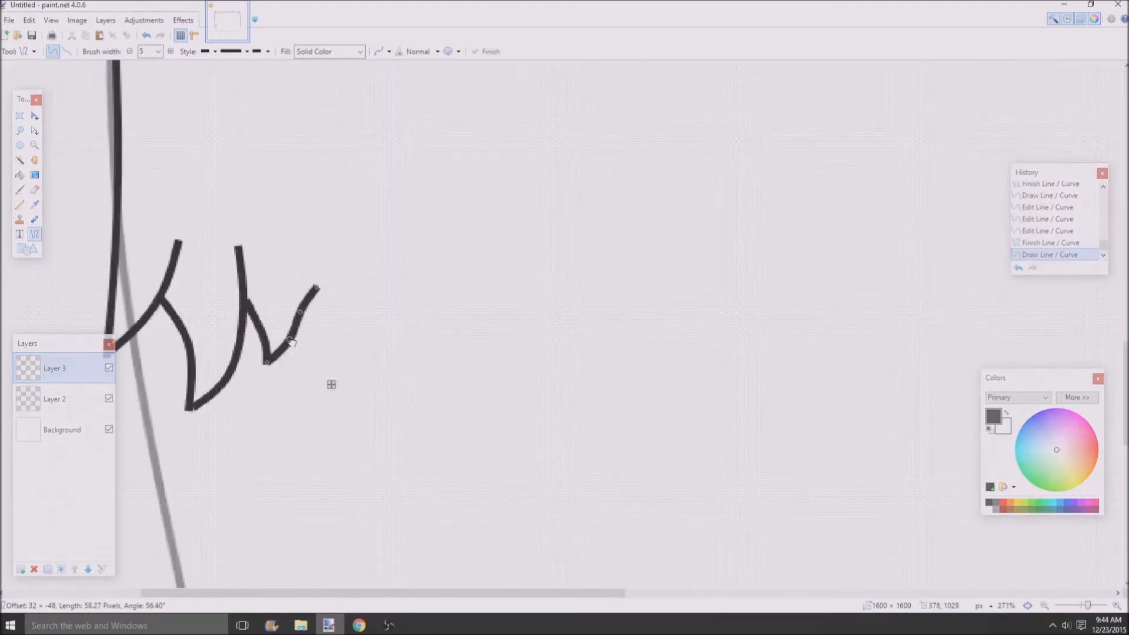
# - Try to add and reposition a third fringe spike beside the first two
pyautogui.moveTo(293, 343); pyautogui.dragTo(301, 321)
pyautogui.press('Return')
pyautogui.scroll(-5, 295, 386)
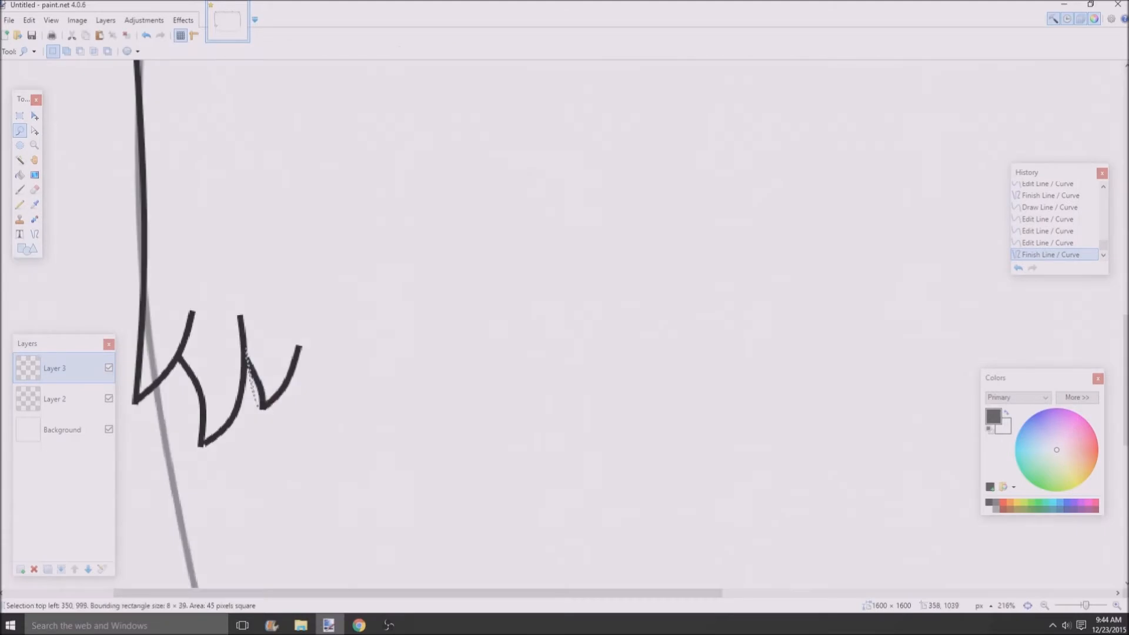
pyautogui.moveTo(318, 412)
pyautogui.mouseDown()
pyautogui.moveTo(343, 436)
pyautogui.moveTo(368, 363)
pyautogui.moveTo(267, 383)
pyautogui.mouseUp()
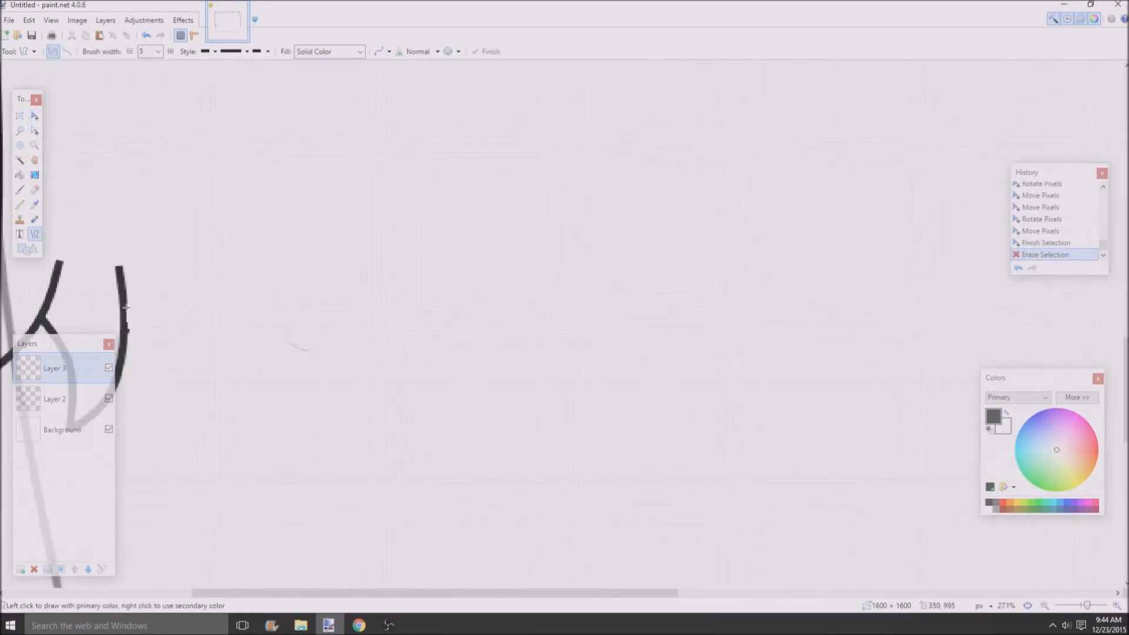
# - Draw the third and fourth fringe spikes with curved strokes, adding an arched stroke that continues to the right
pyautogui.moveTo(126, 307); pyautogui.dragTo(172, 367)
pyautogui.moveTo(149, 337)
pyautogui.mouseDown()
pyautogui.moveTo(162, 344)
pyautogui.moveTo(156, 272)
pyautogui.moveTo(335, 349)
pyautogui.mouseUp()
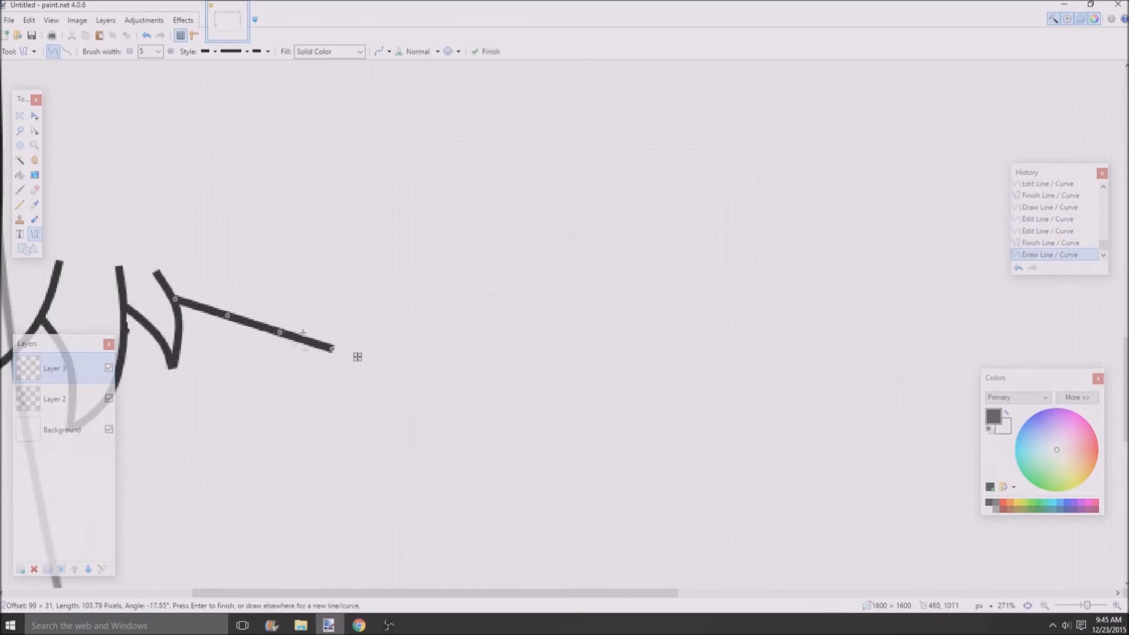
pyautogui.moveTo(256, 323); pyautogui.dragTo(241, 297)
pyautogui.moveTo(178, 317)
pyautogui.mouseDown()
pyautogui.moveTo(248, 360)
pyautogui.moveTo(201, 347)
pyautogui.mouseUp()
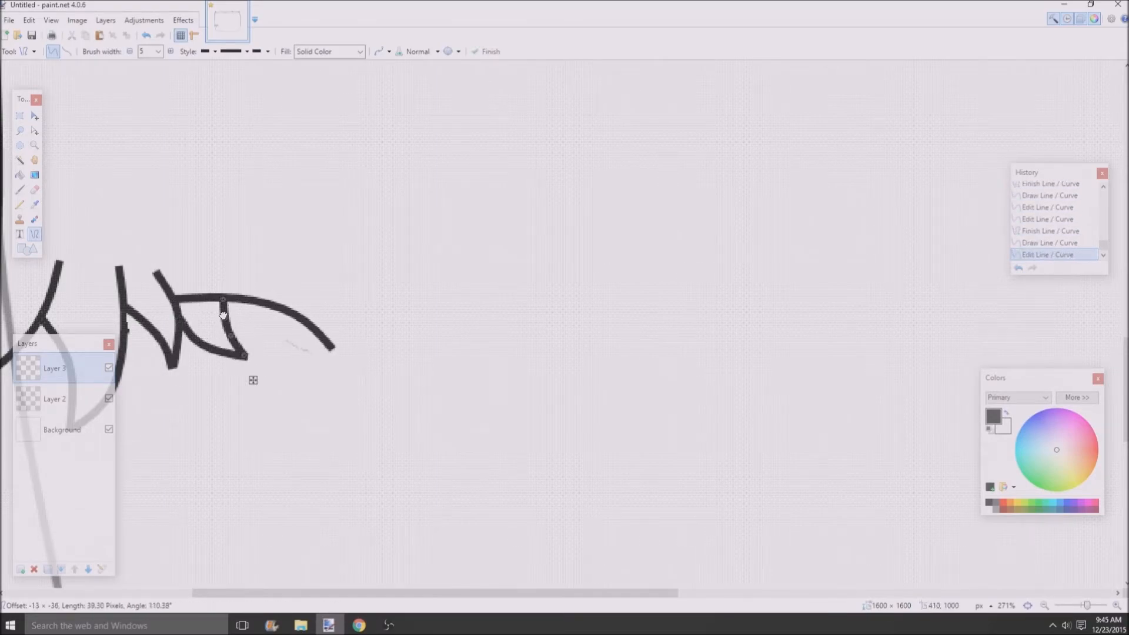
# - Erase the part of the arched stroke that overhangs between the third and fourth fringe spikes
pyautogui.scroll(4, 223, 316)
pyautogui.press('s')
pyautogui.moveTo(288, 316); pyautogui.dragTo(366, 358)
pyautogui.press('Delete')
pyautogui.press('Delete')
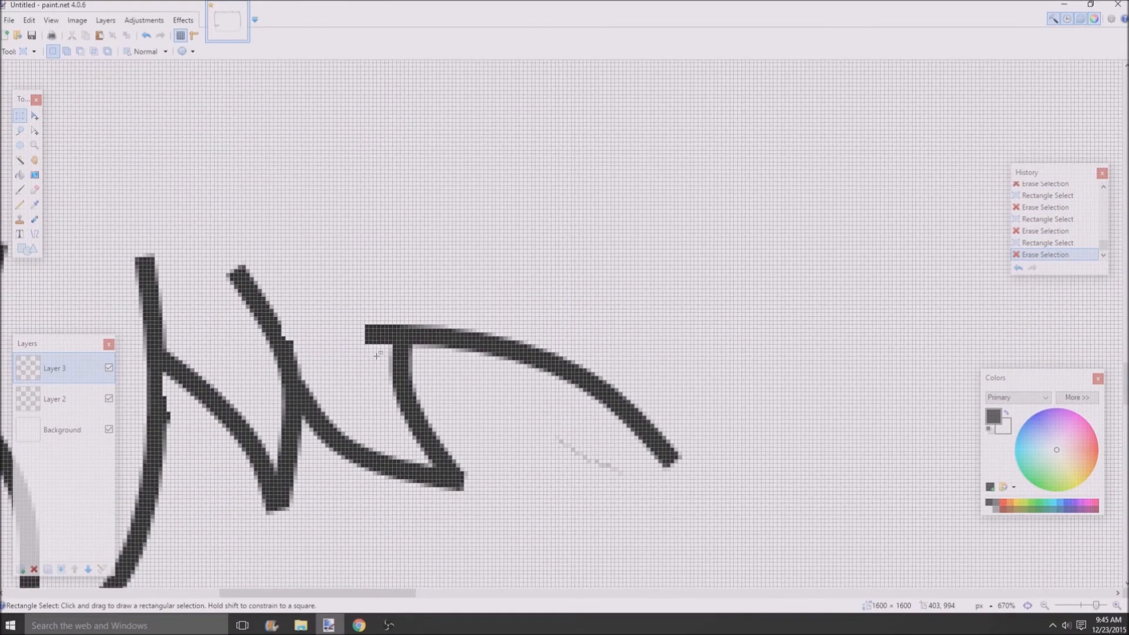
# - Trim the corner pixels at the arched stroke's left end with small rectangular selections, undoing the wrong cuts
pyautogui.scroll(-5, 412, 355)
pyautogui.scroll(10, 324, 319)
pyautogui.moveTo(151, 158); pyautogui.dragTo(182, 187)
pyautogui.press('Delete')
pyautogui.moveTo(137, 235); pyautogui.dragTo(150, 248)
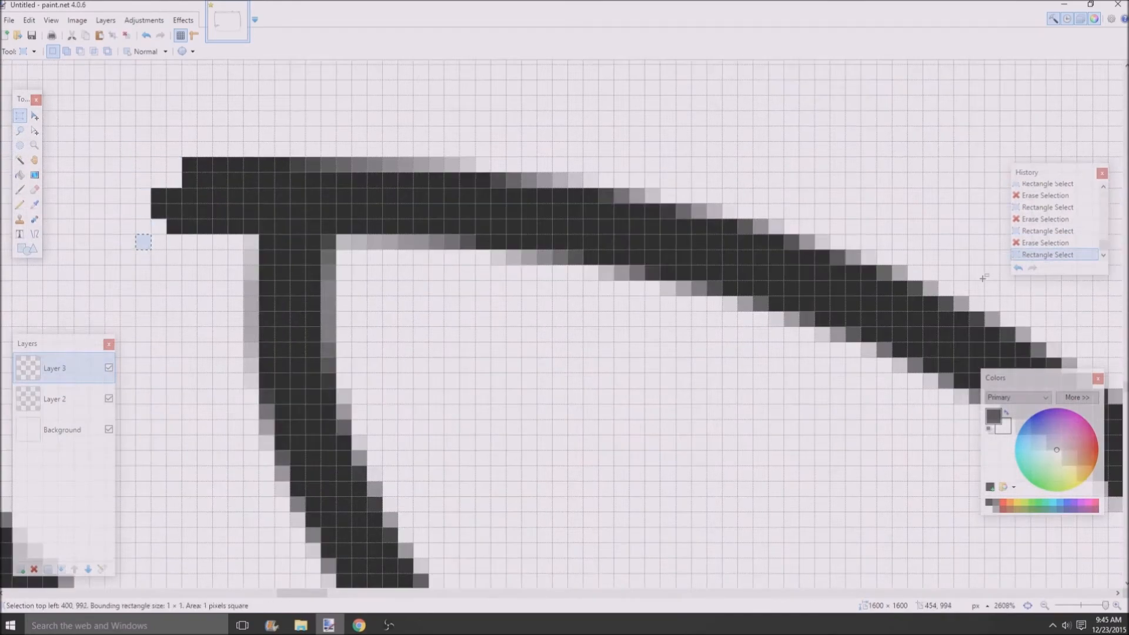
pyautogui.doubleClick(1018, 268)
pyautogui.moveTo(152, 174); pyautogui.dragTo(182, 249)
pyautogui.press('Delete')
pyautogui.press('Delete')
pyautogui.click(1018, 268)
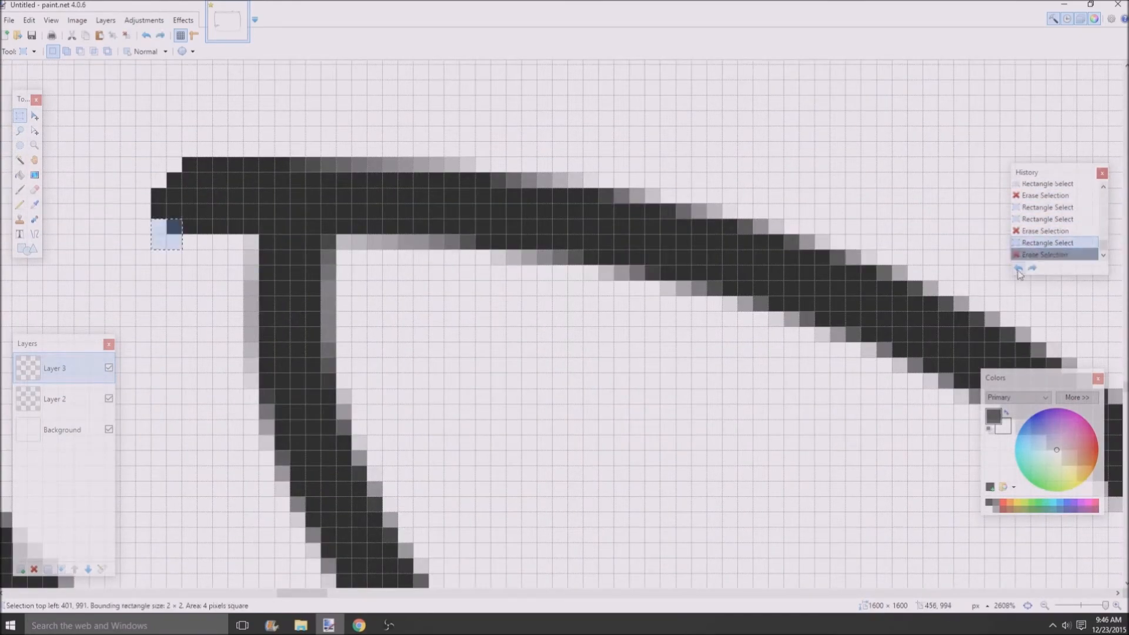
pyautogui.press('Delete')
# - Try to continue the fringe with another curved stroke near the arch's right end
pyautogui.scroll(-8, 492, 349)
pyautogui.scroll(3, 346, 320)
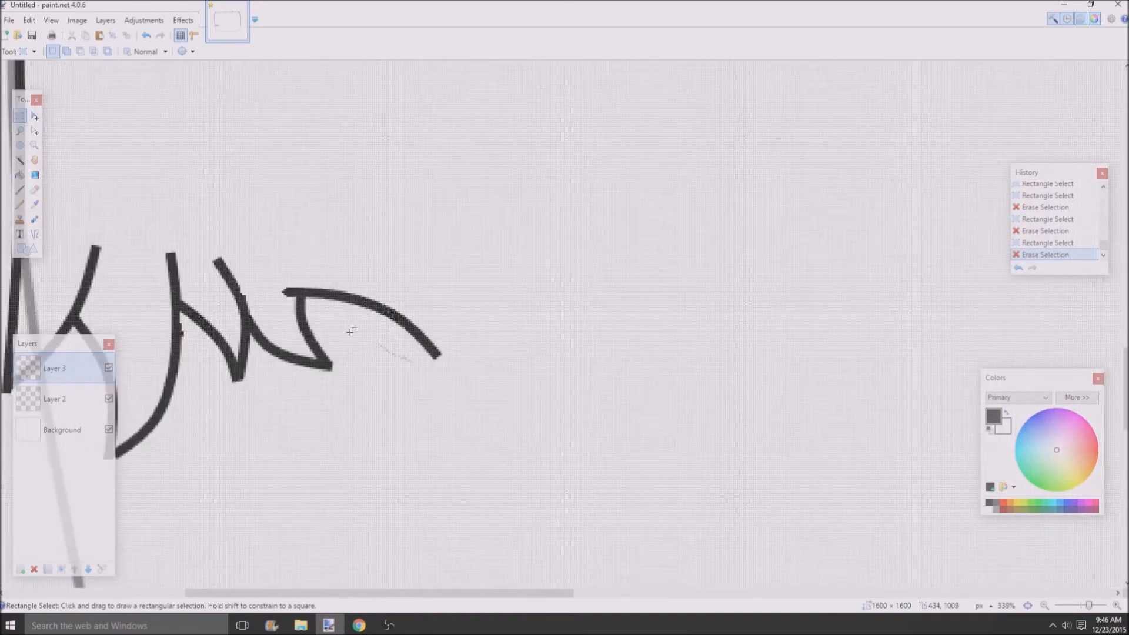
pyautogui.press('o')
pyautogui.moveTo(391, 350)
pyautogui.mouseDown()
pyautogui.moveTo(377, 278)
pyautogui.moveTo(465, 280)
pyautogui.moveTo(422, 309)
pyautogui.mouseUp()
pyautogui.scroll(-4, 421, 310)
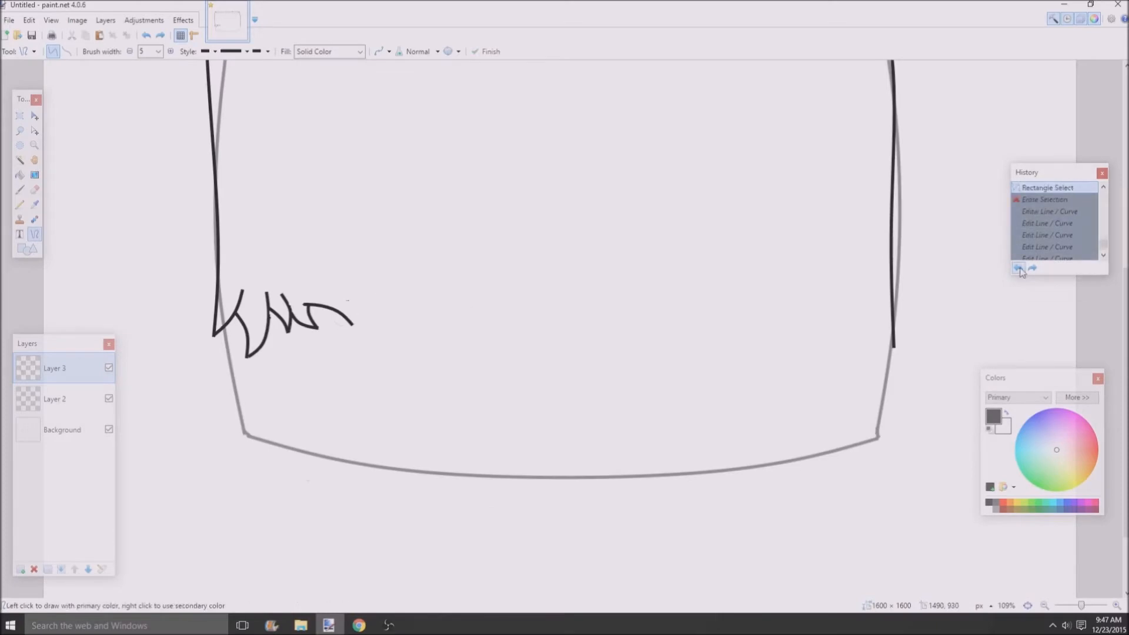
# - Clean up the remaining stray pixels where the arch meets the fourth spike, and clear the selection
pyautogui.scroll(4, 297, 314)
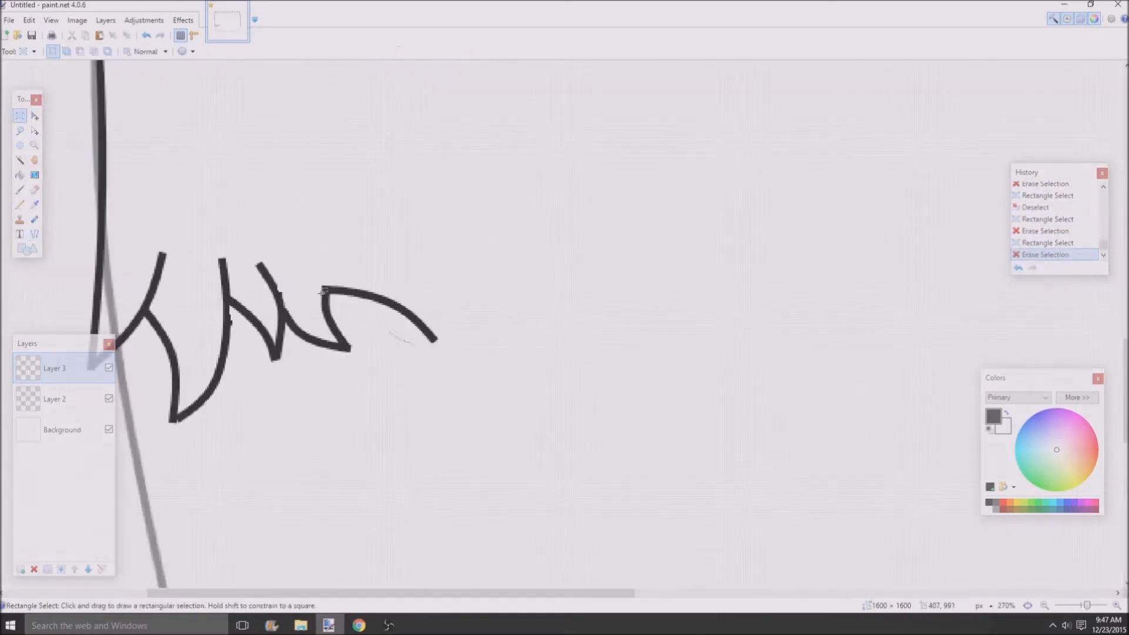
pyautogui.moveTo(323, 294); pyautogui.dragTo(321, 283)
pyautogui.scroll(6, 312, 302)
pyautogui.moveTo(351, 238); pyautogui.dragTo(353, 246)
pyautogui.moveTo(356, 196); pyautogui.dragTo(353, 201)
pyautogui.press('Return')
pyautogui.scroll(-6, 240, 294)
pyautogui.click(1047, 196)
pyautogui.hotkey('ctrl', 'd')
pyautogui.scroll(-1, 553, 268)
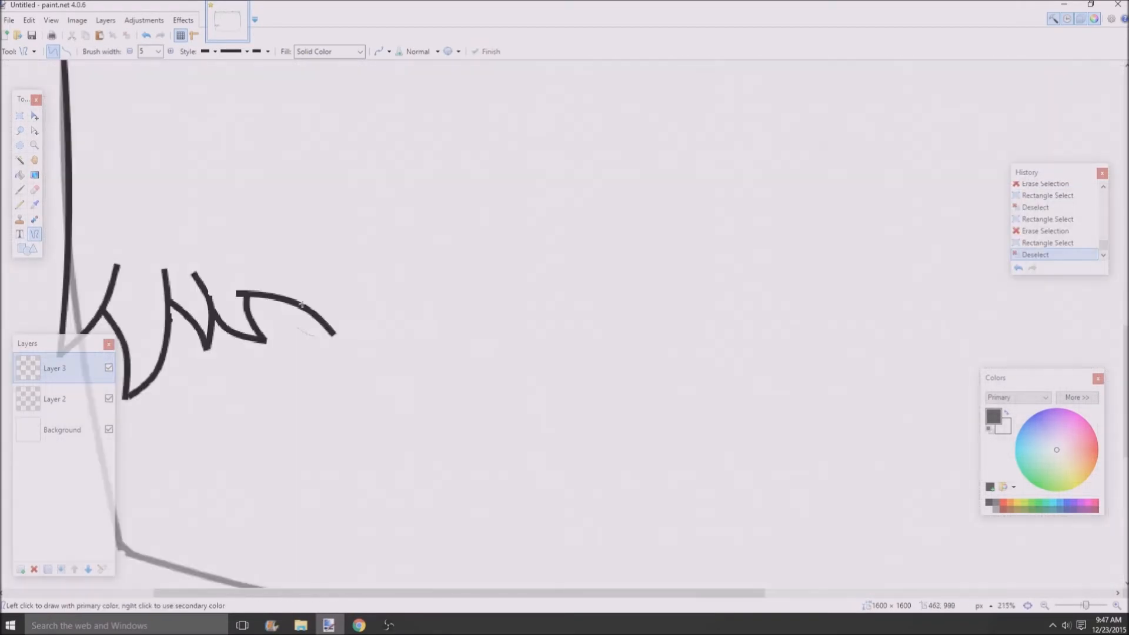
# - Extend the fringe from the arch with a spike, a shallow curve about 110 px long and a return stroke about 55 px long
pyautogui.moveTo(333, 333)
pyautogui.mouseDown()
pyautogui.moveTo(317, 279)
pyautogui.moveTo(435, 310)
pyautogui.moveTo(362, 308)
pyautogui.mouseUp()
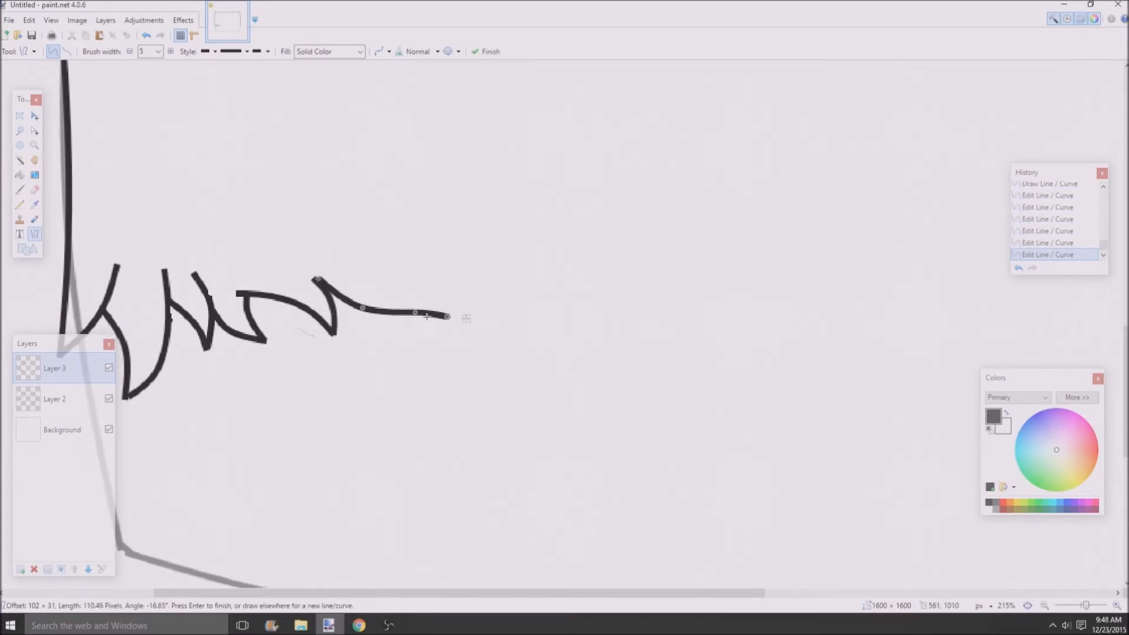
pyautogui.press('Return')
pyautogui.moveTo(448, 317)
pyautogui.mouseDown()
pyautogui.moveTo(393, 284)
pyautogui.moveTo(427, 293)
pyautogui.moveTo(396, 294)
pyautogui.mouseUp()
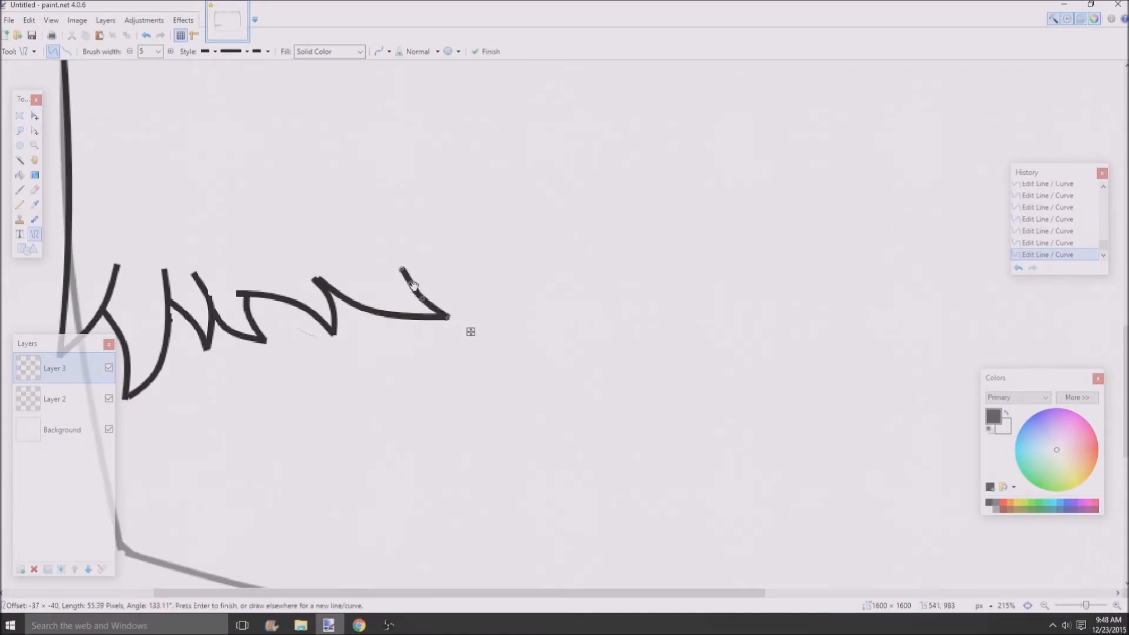
pyautogui.press('Return')
pyautogui.scroll(-5, 526, 377)
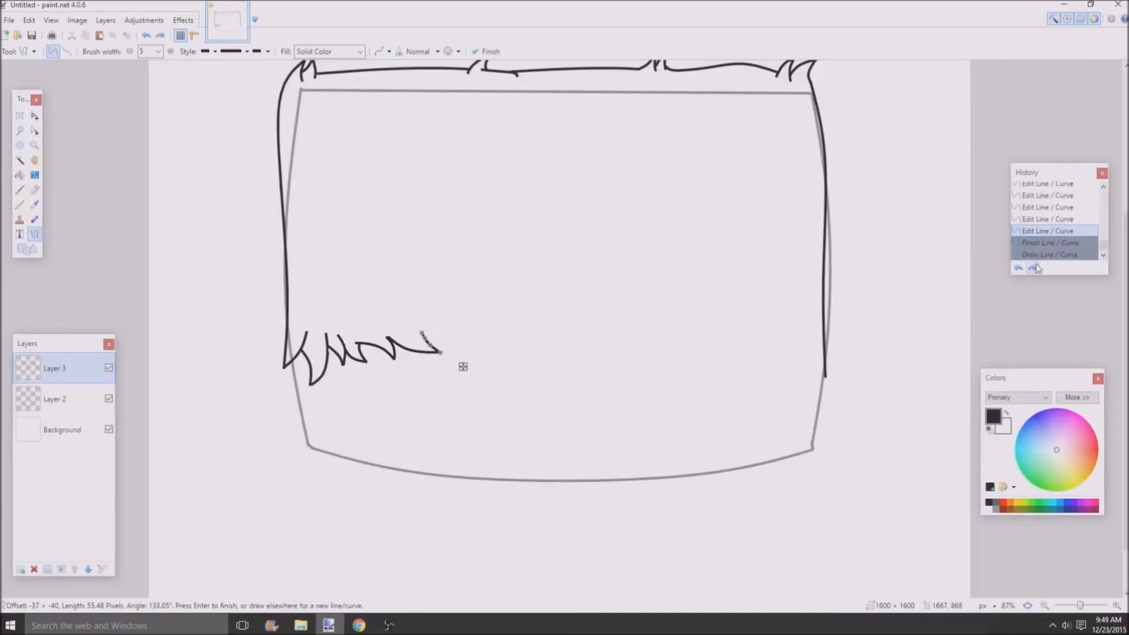
# - Lasso the fringe strokes, rotate and move them so they slope upward from the hair's left edge, and deselect
pyautogui.scroll(5, 395, 382)
pyautogui.click(20, 131)
pyautogui.moveTo(86, 237)
pyautogui.mouseDown()
pyautogui.moveTo(535, 246)
pyautogui.moveTo(529, 330)
pyautogui.moveTo(181, 407)
pyautogui.mouseUp()
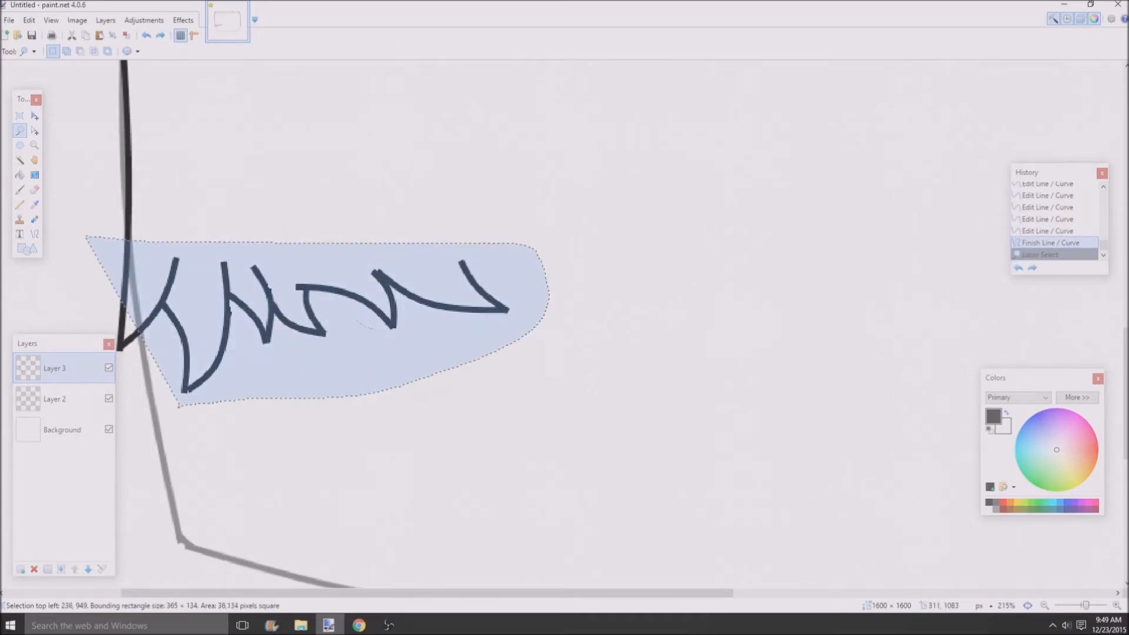
pyautogui.press('m')
pyautogui.moveTo(365, 324); pyautogui.dragTo(584, 267)
pyautogui.scroll(-6, 529, 353)
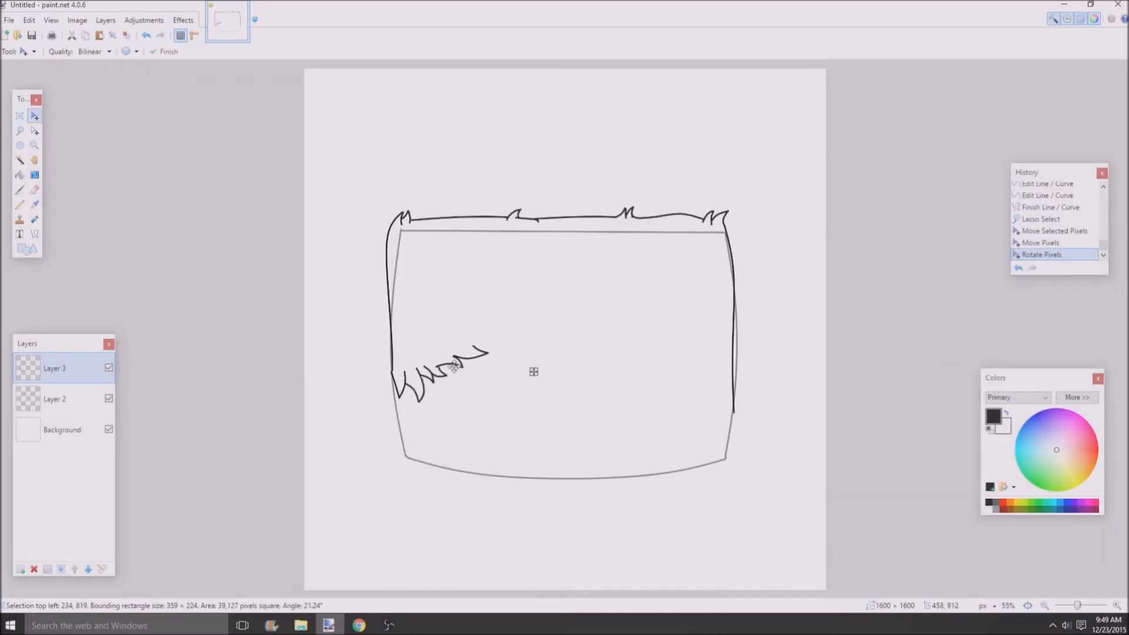
pyautogui.moveTo(533, 372); pyautogui.dragTo(532, 388)
pyautogui.hotkey('ctrl', 'd')
# - Draw an outward-pointing spike from the lower end of the hair's left edge and join it to the rotated fringe
pyautogui.press('s')
pyautogui.scroll(5, 417, 381)
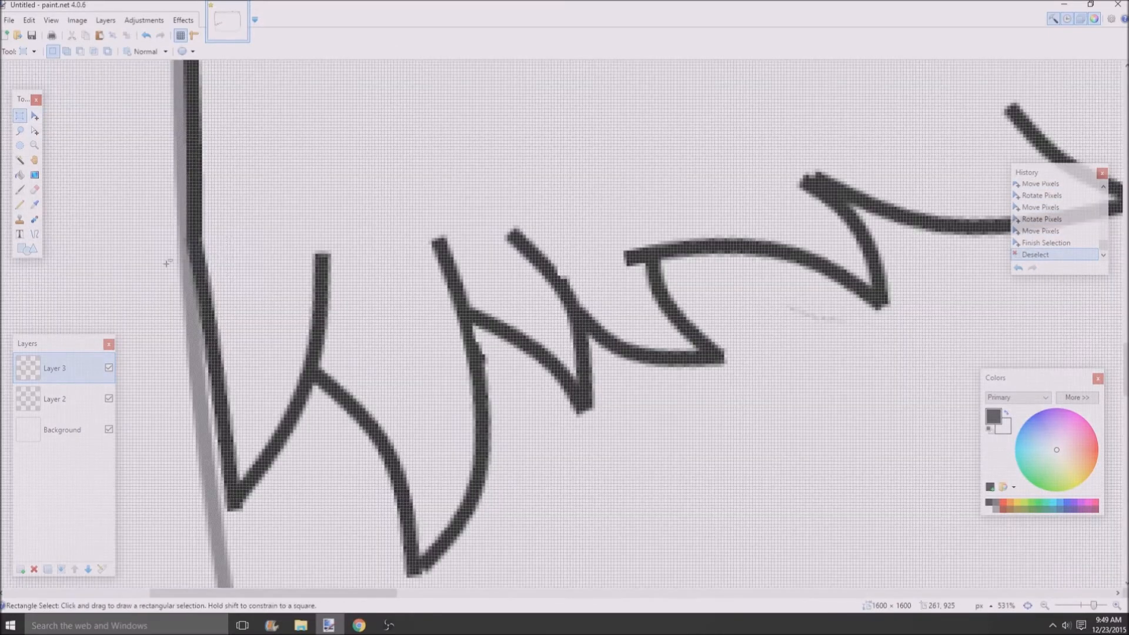
pyautogui.press('o')
pyautogui.moveTo(194, 237); pyautogui.dragTo(130, 422)
pyautogui.moveTo(130, 423); pyautogui.dragTo(220, 390)
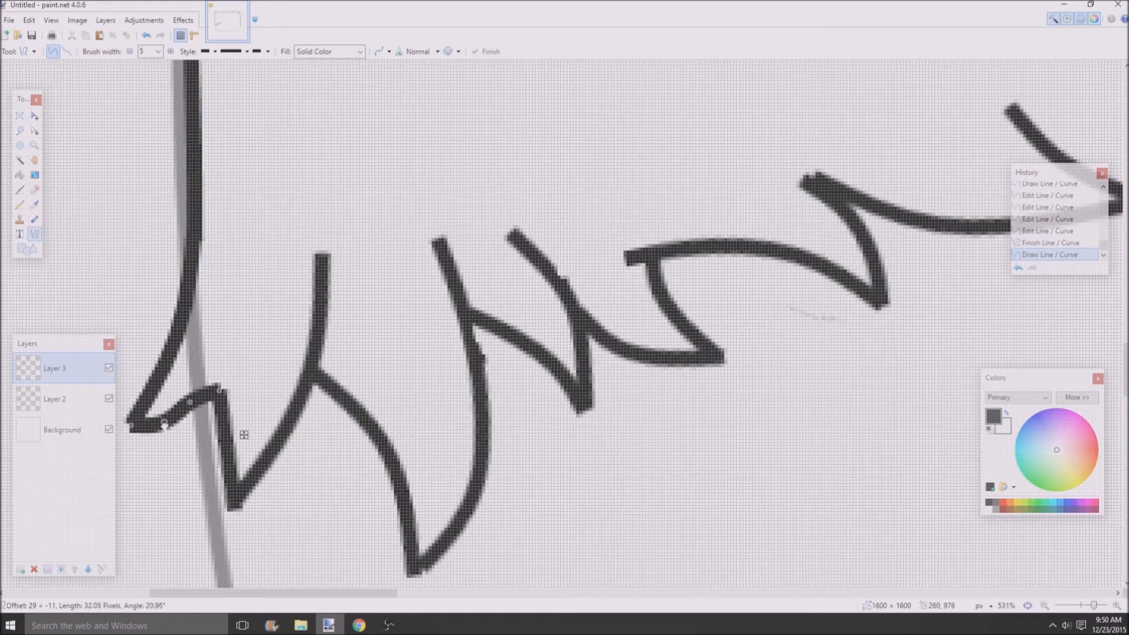
pyautogui.moveTo(165, 426); pyautogui.dragTo(167, 432)
pyautogui.press('Return')
pyautogui.scroll(-8, 194, 418)
pyautogui.scroll(6, 306, 412)
pyautogui.moveTo(140, 320); pyautogui.dragTo(153, 310)
pyautogui.press('Return')
# - Extend the fringe toward the face's centre with a long arched curve that ends in a rounded hook
pyautogui.scroll(-5, 190, 372)
pyautogui.scroll(2, 368, 341)
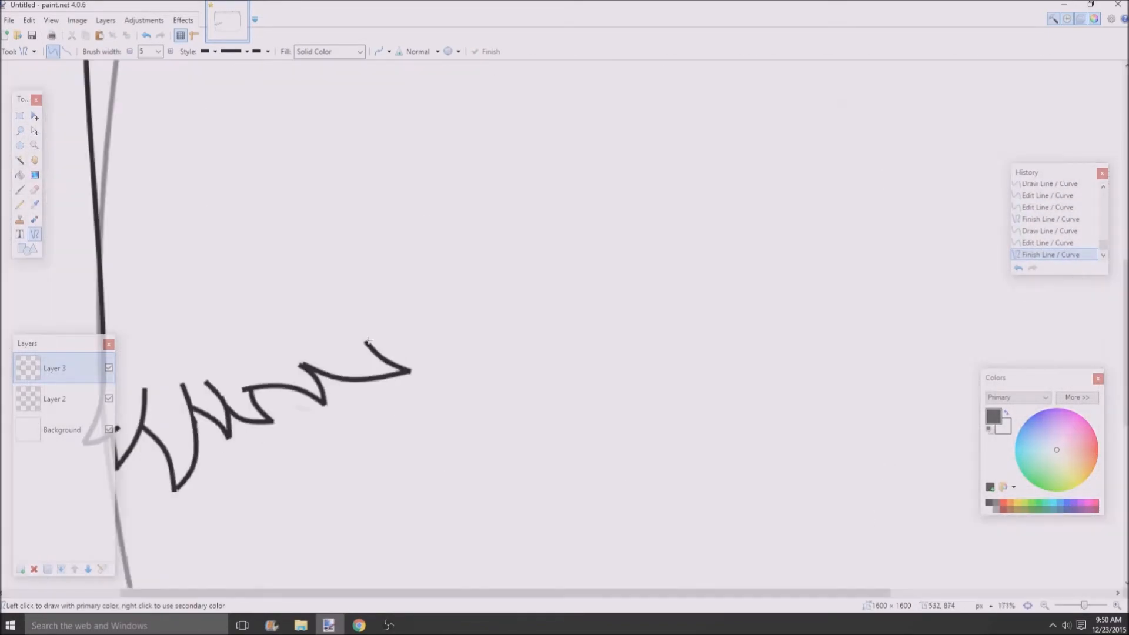
pyautogui.moveTo(377, 348)
pyautogui.mouseDown()
pyautogui.moveTo(535, 272)
pyautogui.moveTo(540, 297)
pyautogui.mouseUp()
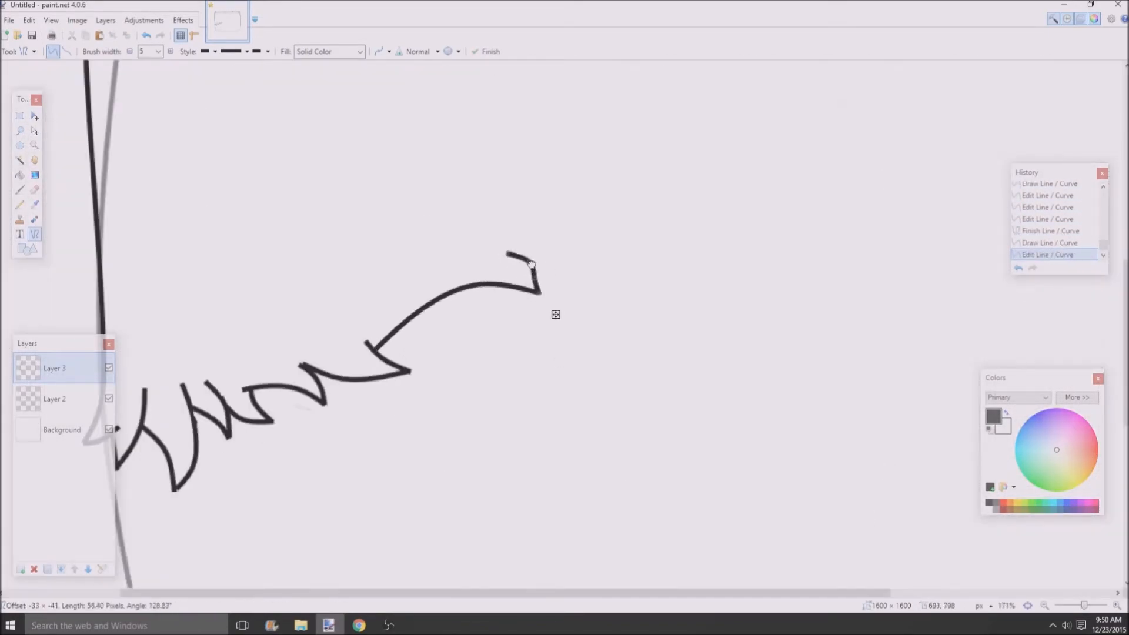
pyautogui.moveTo(507, 253); pyautogui.dragTo(412, 239)
pyautogui.moveTo(512, 263)
pyautogui.mouseDown()
pyautogui.moveTo(457, 252)
pyautogui.moveTo(476, 271)
pyautogui.mouseUp()
pyautogui.moveTo(416, 253); pyautogui.dragTo(517, 253)
pyautogui.press('Return')
pyautogui.scroll(-5, 591, 284)
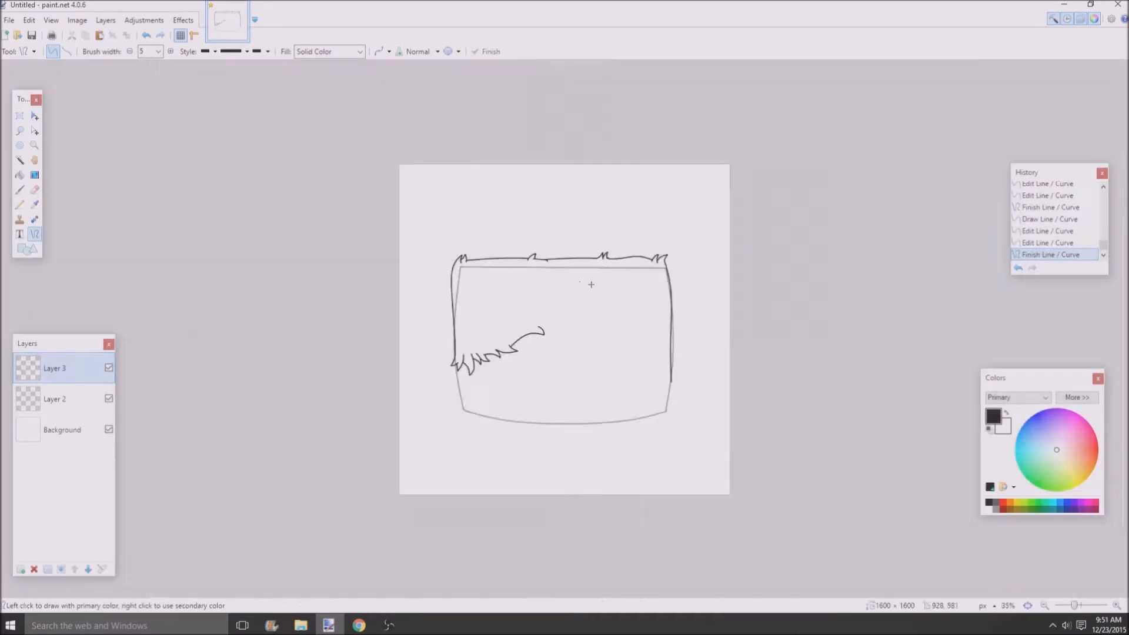
# - Extend the fringe from the rounded hook with a long shallow curve and a short return stroke near the face's centre
pyautogui.scroll(5, 591, 284)
pyautogui.scroll(-3, 508, 320)
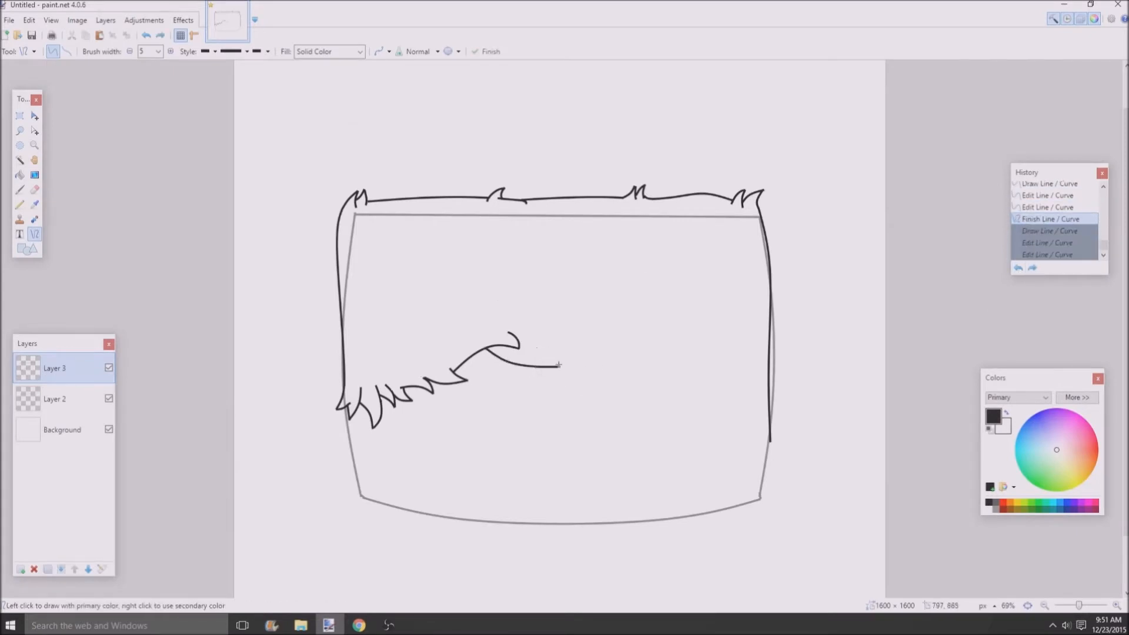
pyautogui.scroll(3, 547, 357)
pyautogui.press('Return')
pyautogui.scroll(-5, 547, 330)
pyautogui.scroll(5, 537, 297)
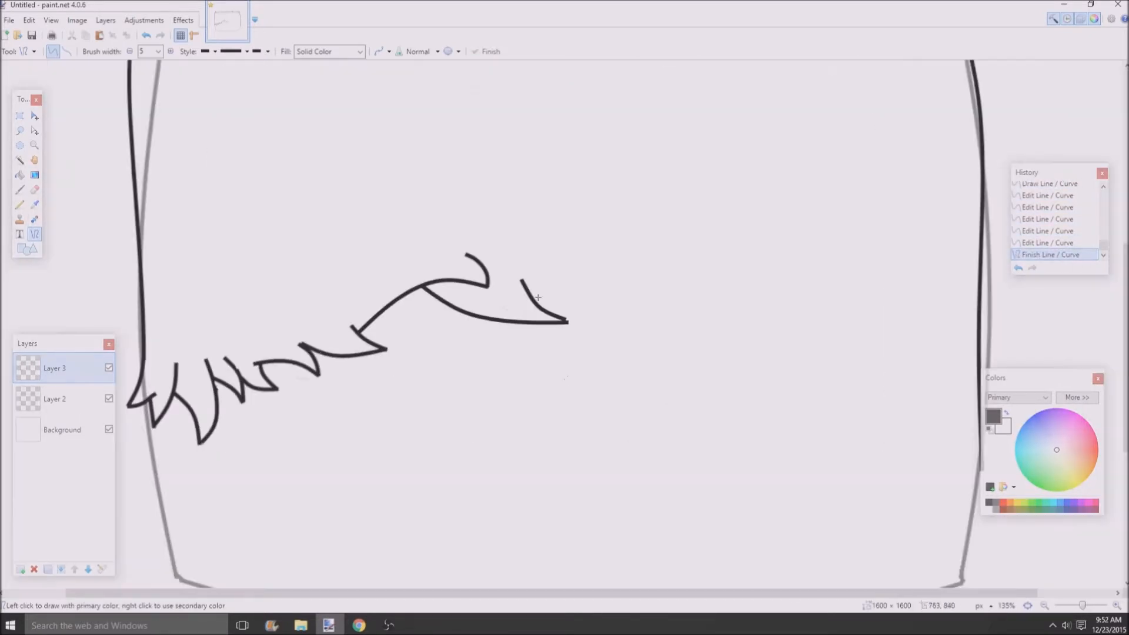
# - Lasso the rounded hook above the new curve and erase it from the fringe
pyautogui.press('s')
pyautogui.moveTo(406, 250); pyautogui.dragTo(412, 245)
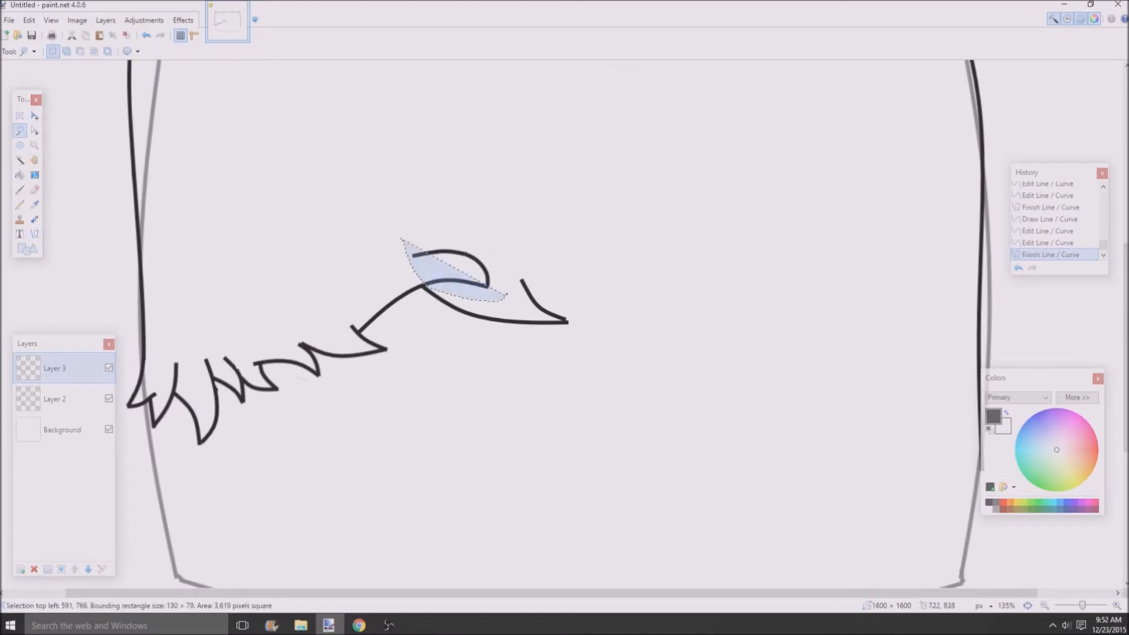
pyautogui.press('Delete')
# - Draw a downward-pointing spike at the fringe's peak from two curved strokes, the second about 70 px long
pyautogui.press('o')
pyautogui.scroll(4, 379, 281)
pyautogui.press('Return')
pyautogui.scroll(-5, 380, 280)
pyautogui.scroll(2, 530, 303)
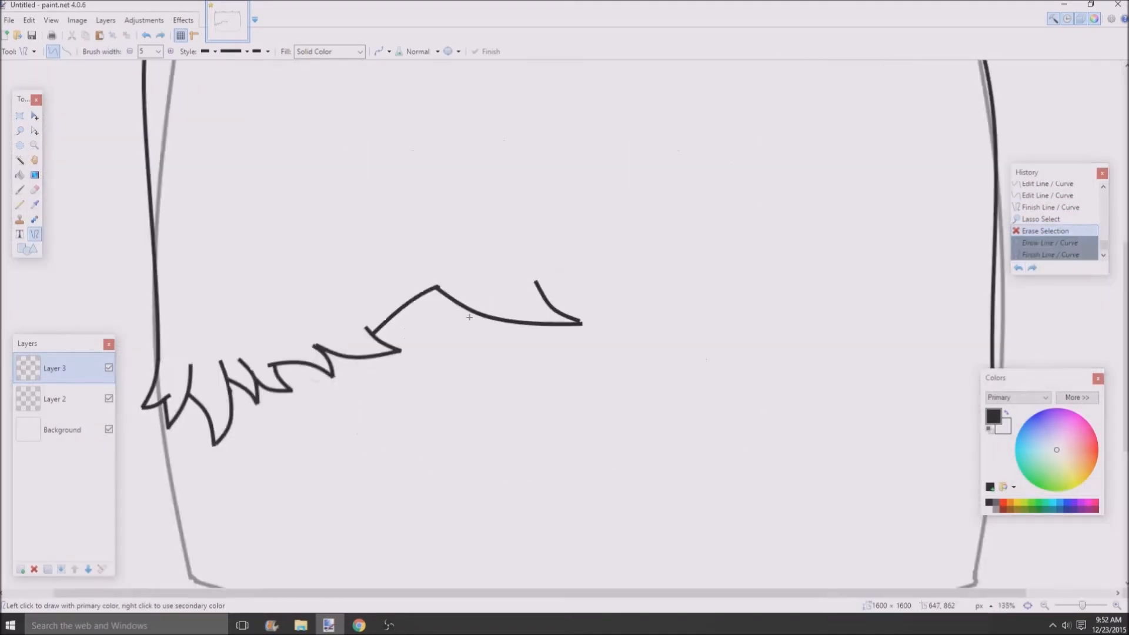
pyautogui.scroll(-2, 529, 303)
pyautogui.scroll(2, 470, 302)
pyautogui.moveTo(469, 303); pyautogui.dragTo(487, 324)
pyautogui.moveTo(476, 310); pyautogui.dragTo(478, 311)
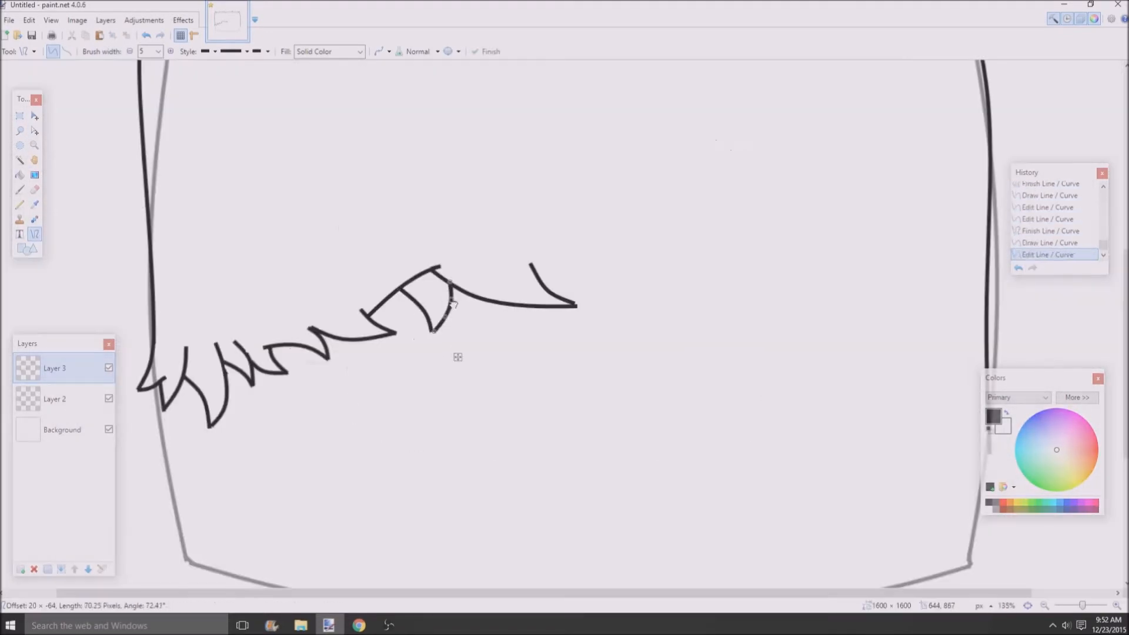
pyautogui.press('Return')
# - Erase the fringe segment across the spike's open top and patch its inner end with a stroke about 6 px long
pyautogui.press('s')
pyautogui.moveTo(412, 277)
pyautogui.mouseDown()
pyautogui.moveTo(447, 264)
pyautogui.moveTo(413, 276)
pyautogui.moveTo(451, 280)
pyautogui.mouseUp()
pyautogui.press('Delete')
pyautogui.press('o')
pyautogui.scroll(4, 461, 288)
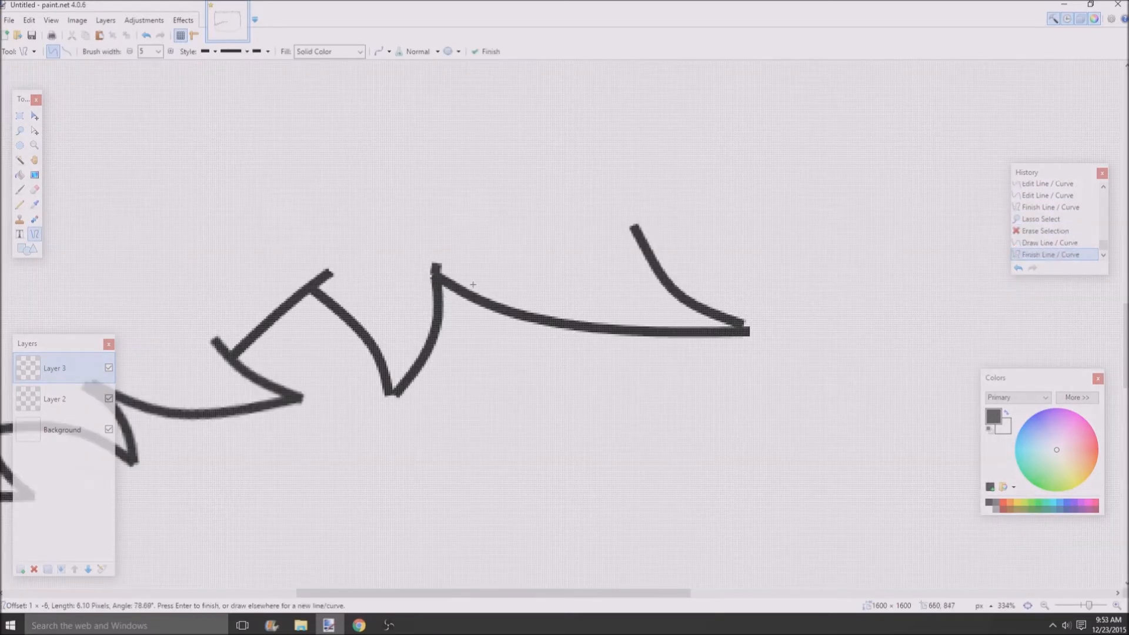
pyautogui.scroll(-7, 633, 381)
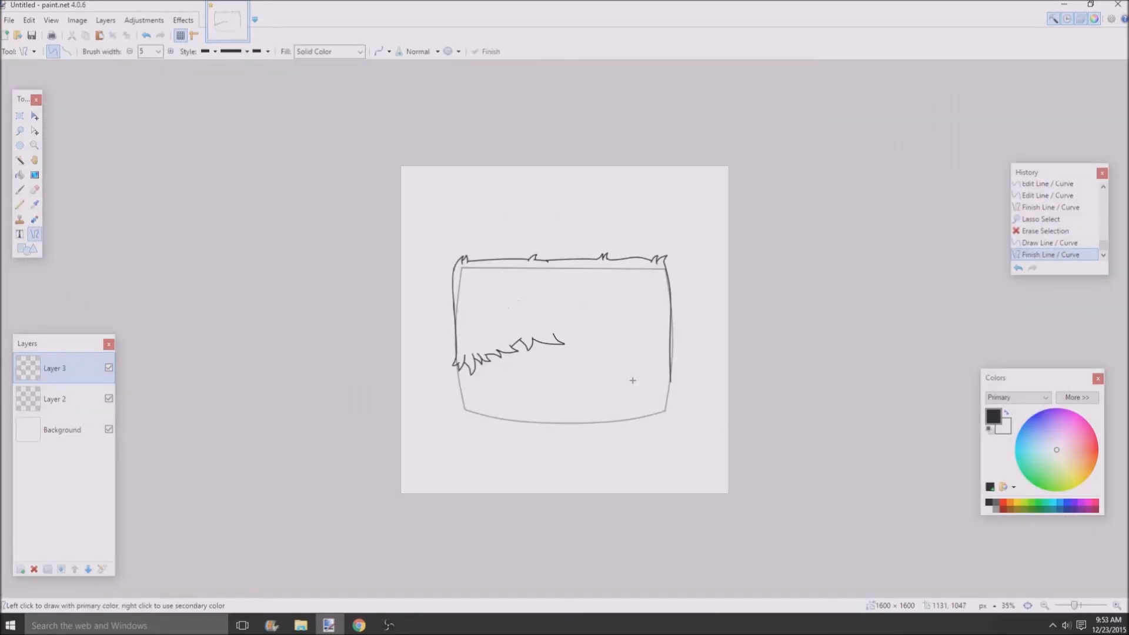
# - Try replacing the straight fringe segment beside the downward spike with a rounded tuft of two curves
pyautogui.scroll(8, 506, 346)
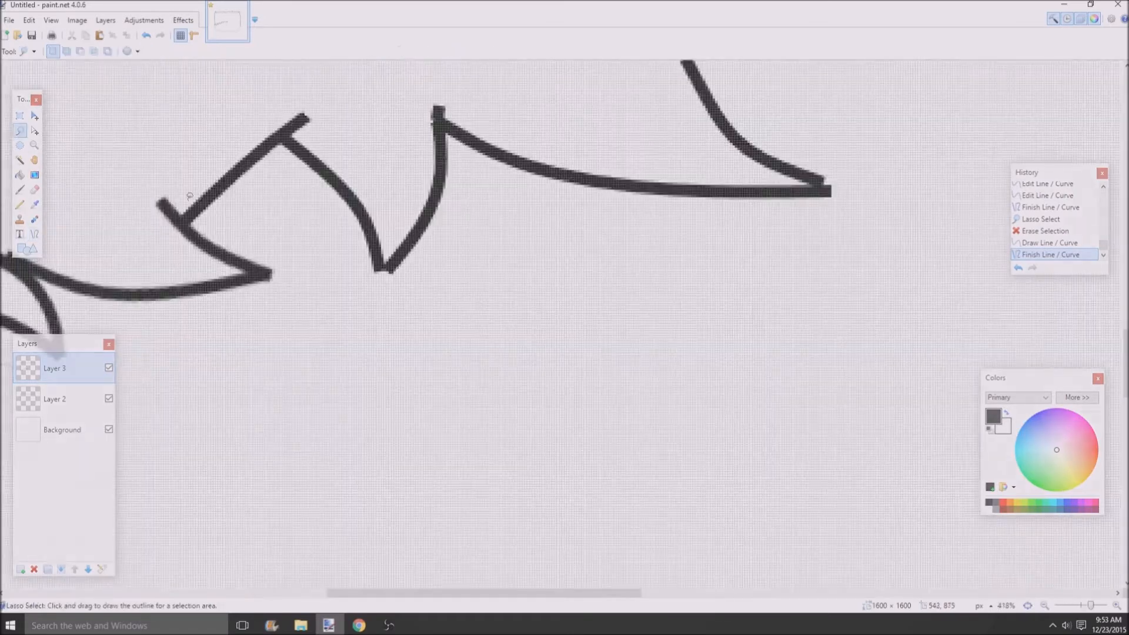
pyautogui.moveTo(242, 139)
pyautogui.mouseDown()
pyautogui.moveTo(308, 139)
pyautogui.moveTo(265, 128)
pyautogui.mouseUp()
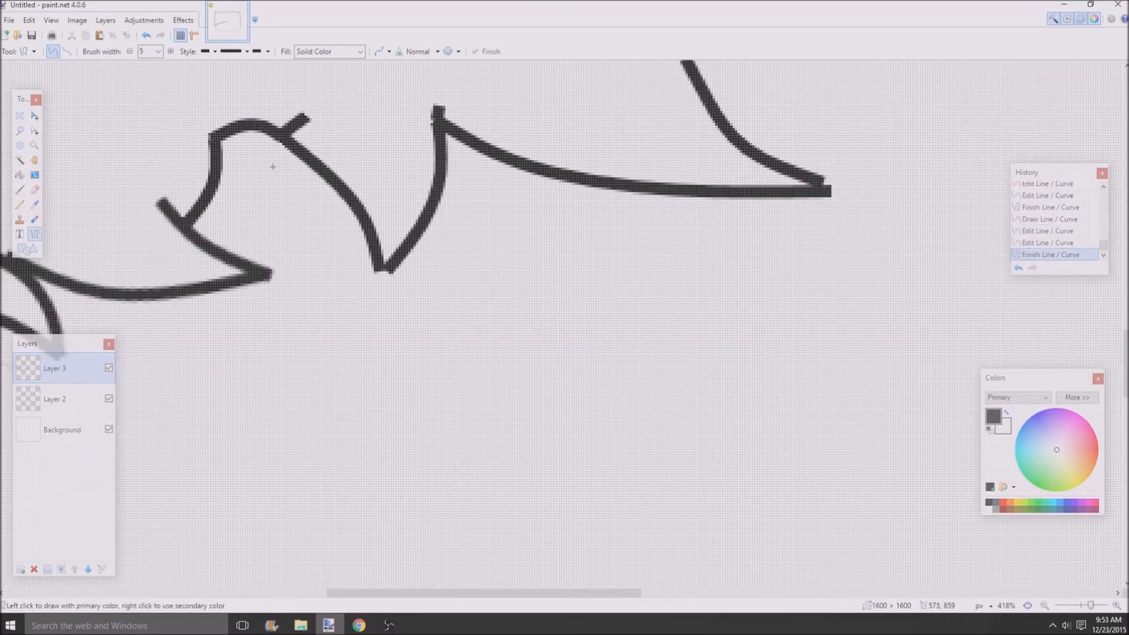
pyautogui.press('Return')
pyautogui.scroll(-5, 558, 410)
pyautogui.scroll(7, 558, 410)
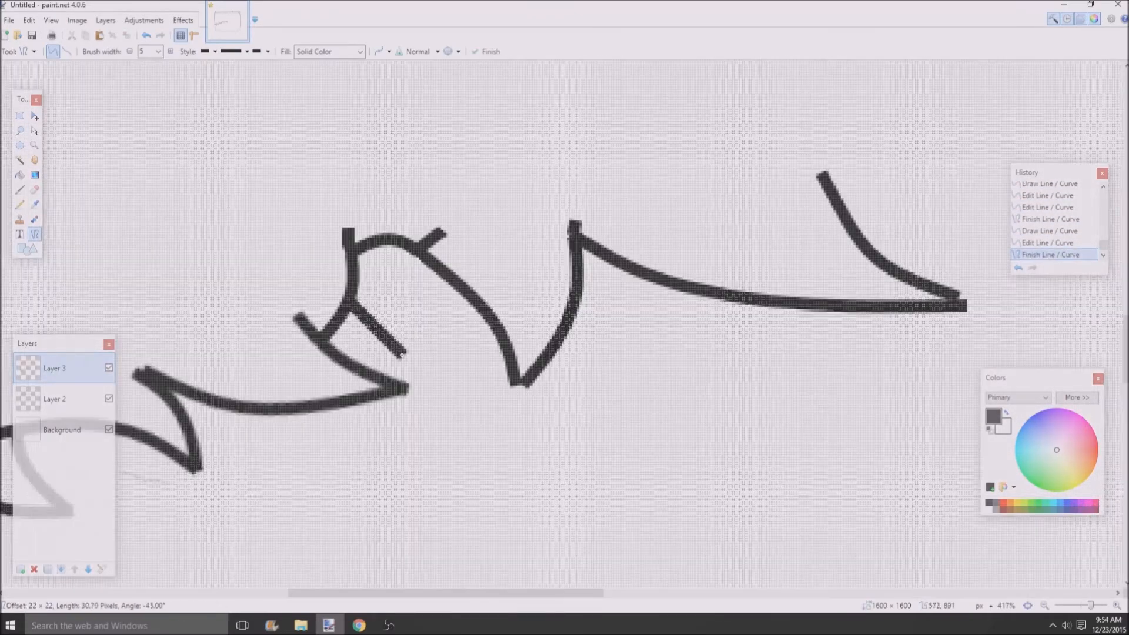
pyautogui.moveTo(350, 231); pyautogui.dragTo(358, 426)
pyautogui.click(1018, 268)
pyautogui.moveTo(352, 303)
pyautogui.mouseDown()
pyautogui.moveTo(363, 371)
pyautogui.moveTo(361, 327)
pyautogui.mouseUp()
pyautogui.moveTo(346, 420)
pyautogui.mouseDown()
pyautogui.moveTo(386, 323)
pyautogui.moveTo(405, 377)
pyautogui.mouseUp()
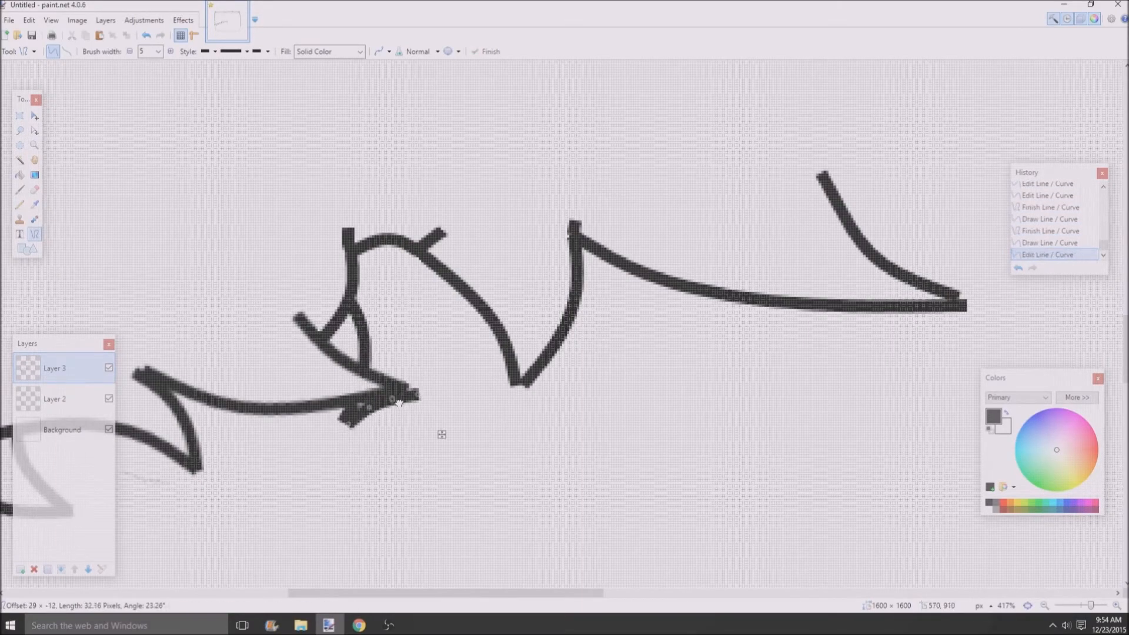
pyautogui.moveTo(408, 312)
pyautogui.mouseDown()
pyautogui.moveTo(409, 248)
pyautogui.moveTo(435, 318)
pyautogui.moveTo(419, 325)
pyautogui.mouseUp()
pyautogui.scroll(2, 419, 324)
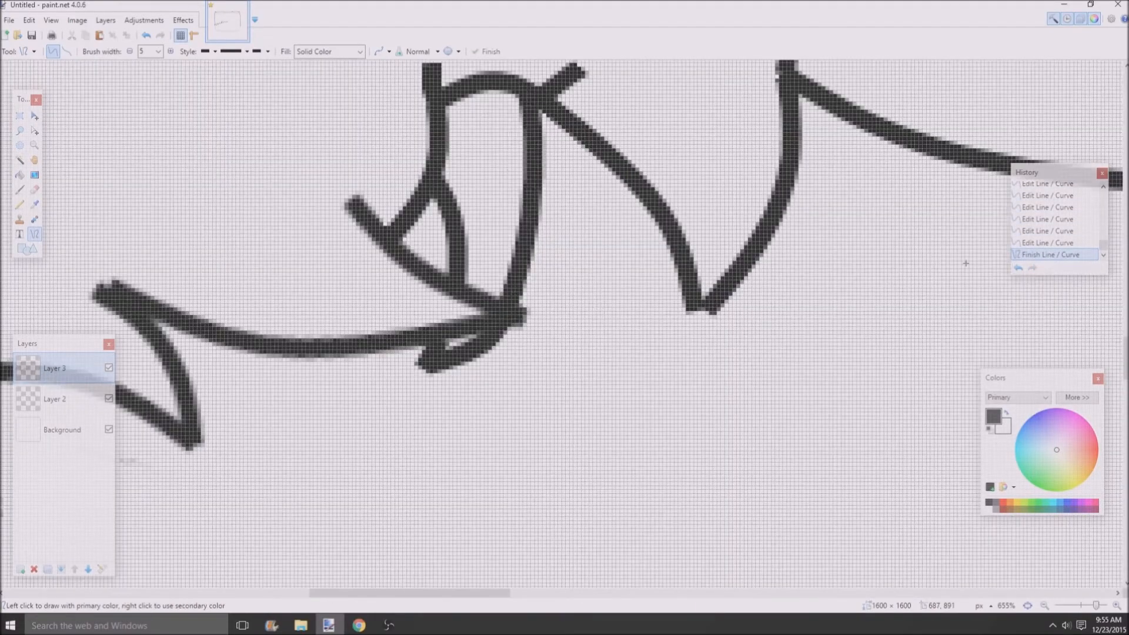
pyautogui.click(1018, 268)
pyautogui.click(1018, 268)
# - Lasso the rounded tuft and its leftover line ends beside the downward spike and erase them
pyautogui.press('s')
pyautogui.press('s')
pyautogui.moveTo(627, 204); pyautogui.dragTo(629, 207)
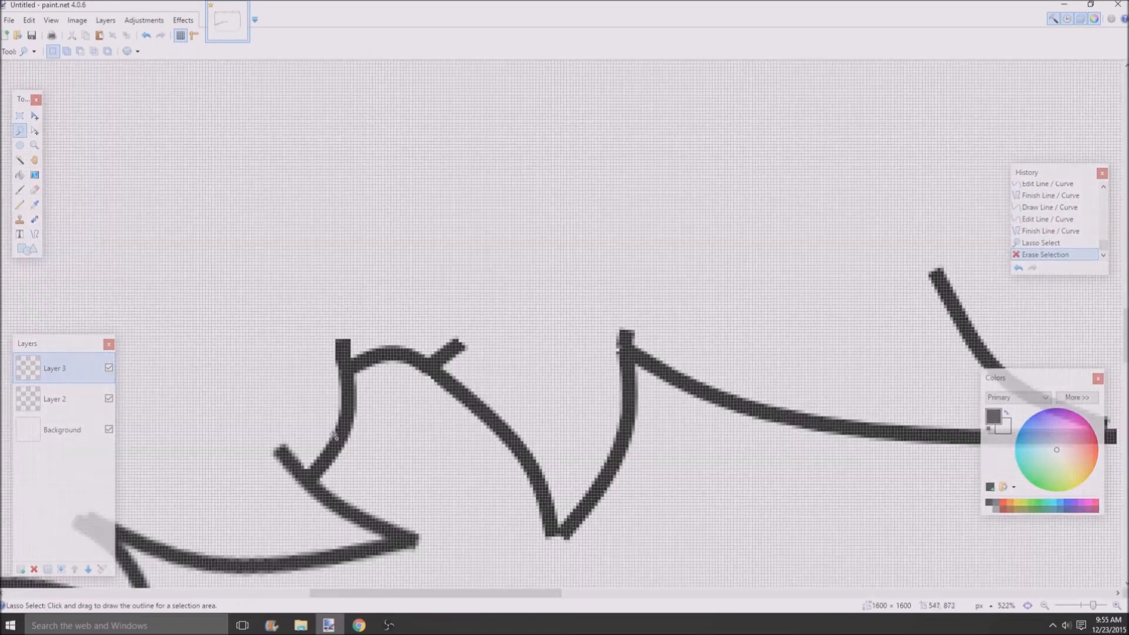
pyautogui.moveTo(483, 318)
pyautogui.mouseDown()
pyautogui.moveTo(491, 409)
pyautogui.moveTo(462, 491)
pyautogui.mouseUp()
pyautogui.press('Delete')
# - Fill the gap beside the downward spike with small curved tufts, starting with a stroke about 40 px long, and erase the overlapping lines
pyautogui.press('o')
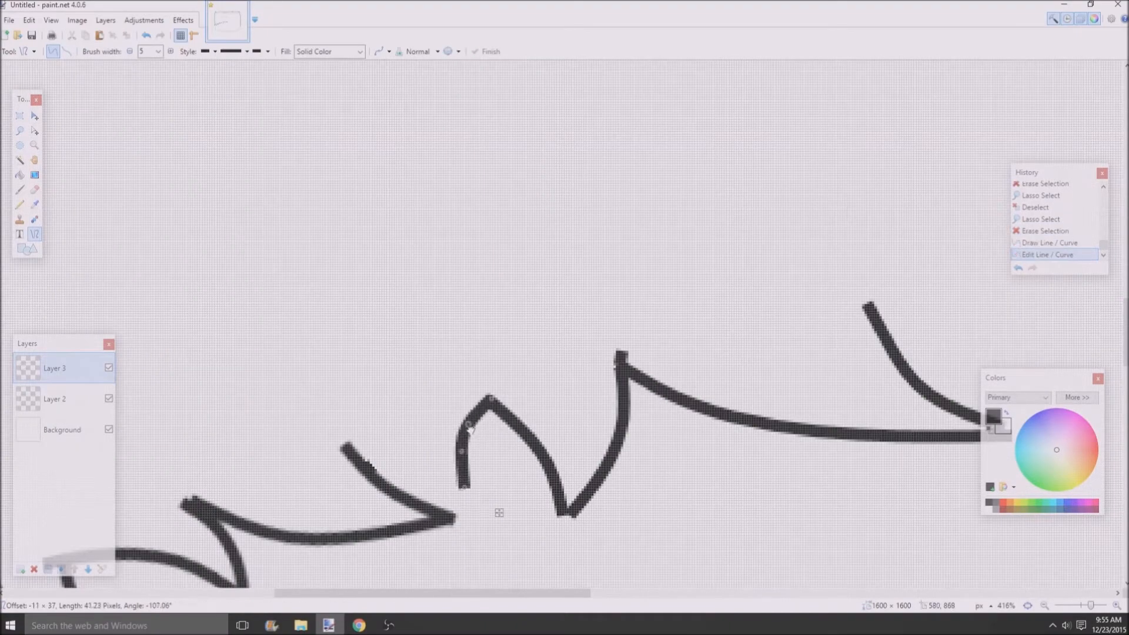
pyautogui.moveTo(418, 419); pyautogui.dragTo(465, 491)
pyautogui.moveTo(415, 450)
pyautogui.mouseDown()
pyautogui.moveTo(376, 442)
pyautogui.moveTo(435, 479)
pyautogui.mouseUp()
pyautogui.press('s')
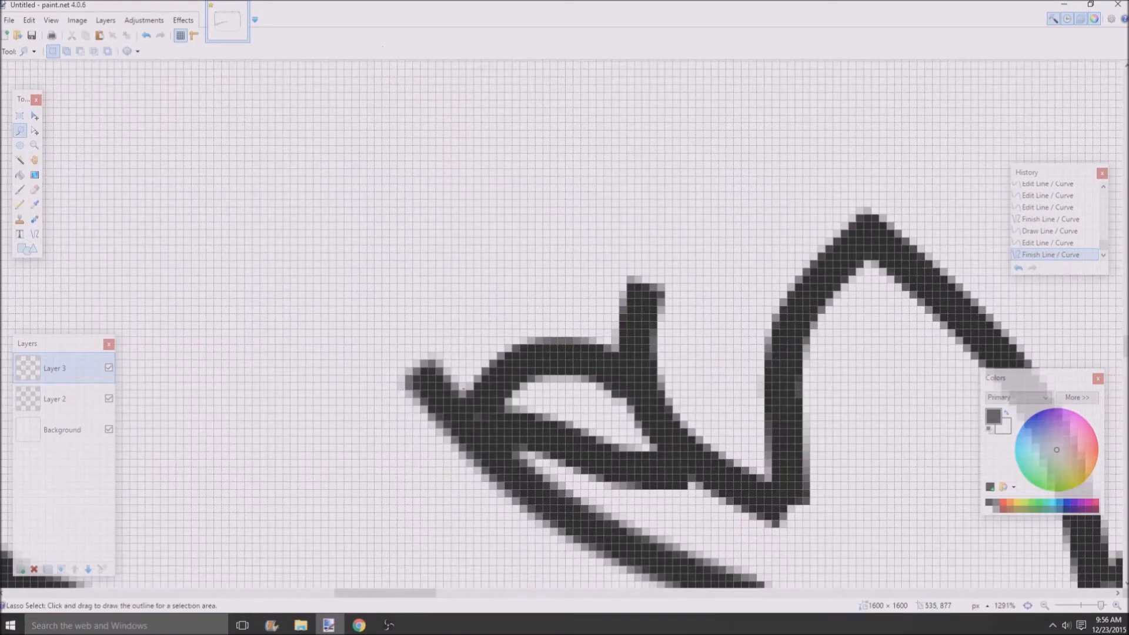
pyautogui.moveTo(624, 368); pyautogui.dragTo(626, 366)
pyautogui.press('Delete')
pyautogui.scroll(-8, 626, 366)
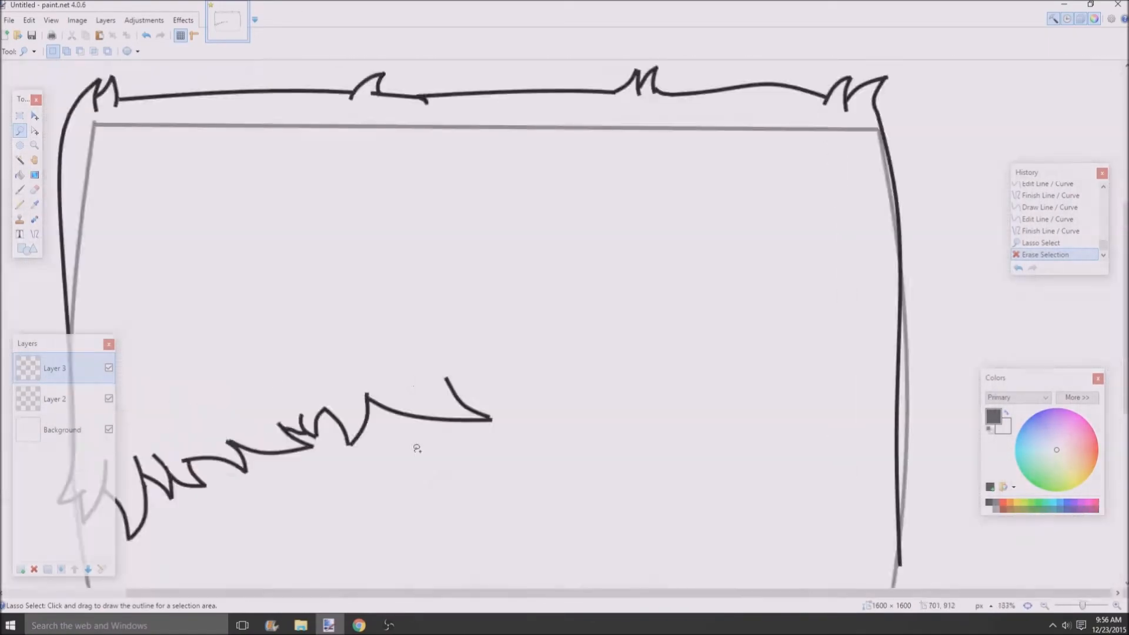
# - Continue the fringe past the face's centre with an arched curve, a hooked tip and a downward curve
pyautogui.scroll(4, 629, 349)
pyautogui.press('o')
pyautogui.scroll(-3, 629, 349)
pyautogui.scroll(1, 595, 334)
pyautogui.moveTo(595, 334)
pyautogui.mouseDown()
pyautogui.moveTo(706, 337)
pyautogui.moveTo(747, 380)
pyautogui.mouseUp()
pyautogui.hotkey('ctrl', 'z')
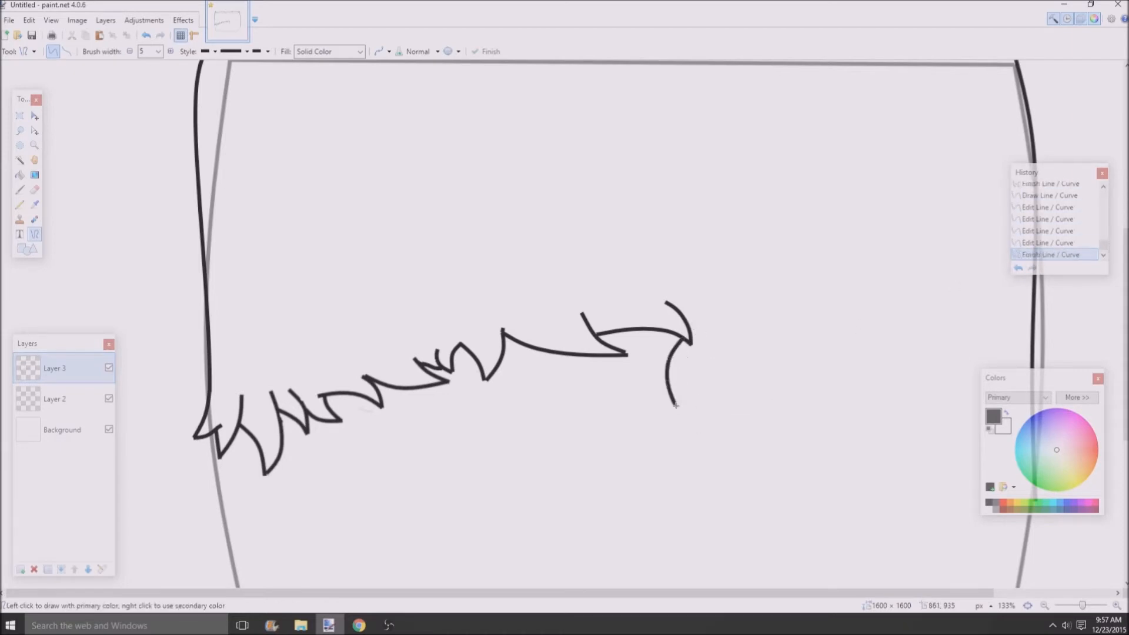
# - Draw two pointed, upward-curving tufts following the downward curve and finish the last one with a short curved stroke
pyautogui.moveTo(676, 405); pyautogui.dragTo(720, 347)
pyautogui.moveTo(697, 376); pyautogui.dragTo(718, 349)
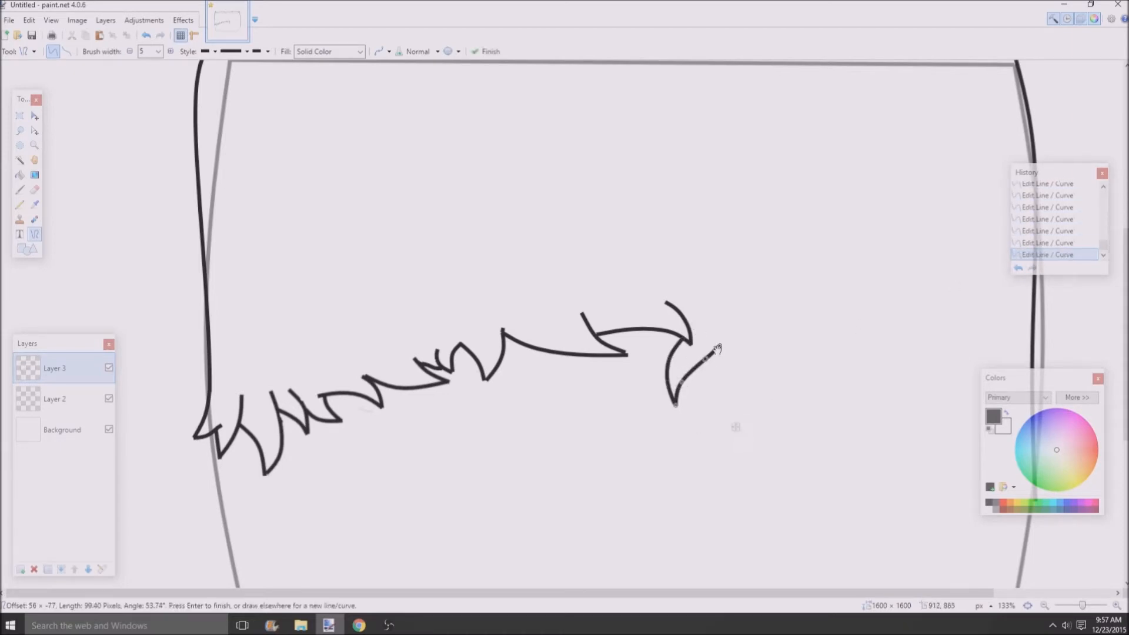
pyautogui.moveTo(719, 390); pyautogui.dragTo(712, 393)
pyautogui.moveTo(712, 393)
pyautogui.mouseDown()
pyautogui.moveTo(754, 361)
pyautogui.moveTo(749, 374)
pyautogui.moveTo(777, 418)
pyautogui.moveTo(796, 339)
pyautogui.mouseUp()
pyautogui.press('Return')
pyautogui.scroll(-3, 806, 421)
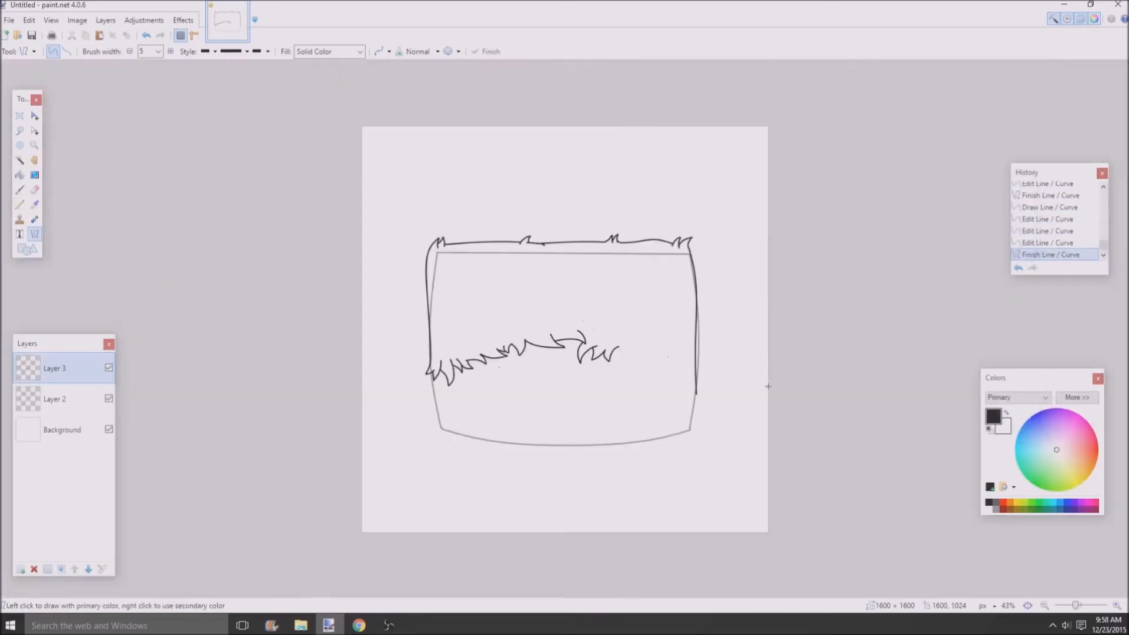
pyautogui.scroll(5, 636, 325)
pyautogui.moveTo(555, 240); pyautogui.dragTo(579, 292)
pyautogui.press('Return')
pyautogui.scroll(-6, 789, 411)
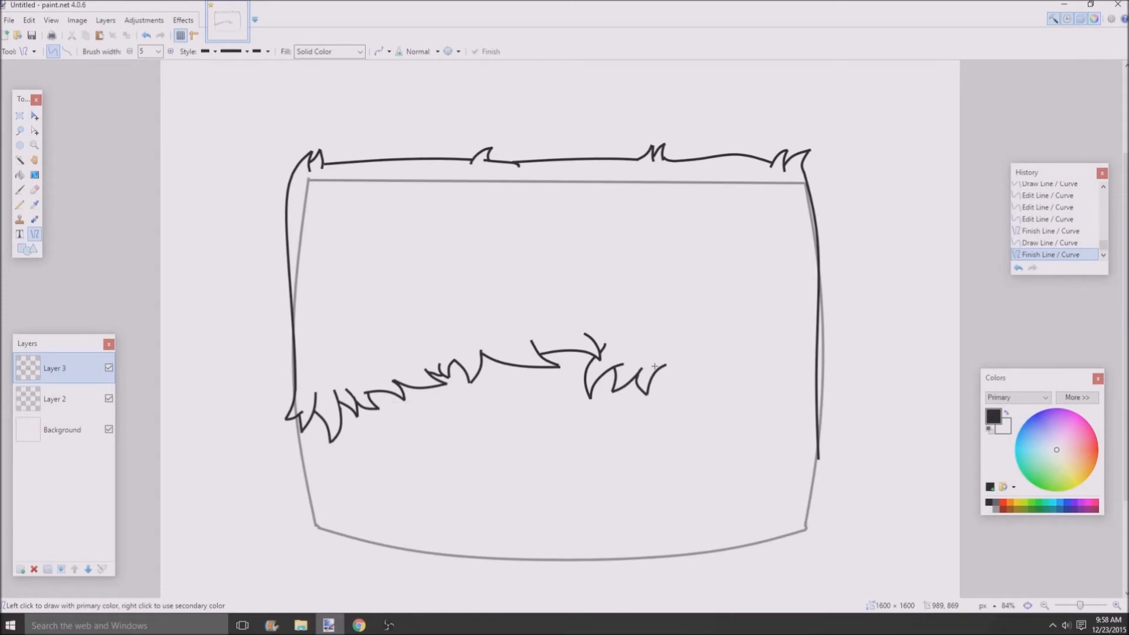
# - Lasso and erase the stray line end beneath the hair's top edge beside the second tuft
pyautogui.scroll(6, 654, 366)
pyautogui.scroll(-3, 479, 146)
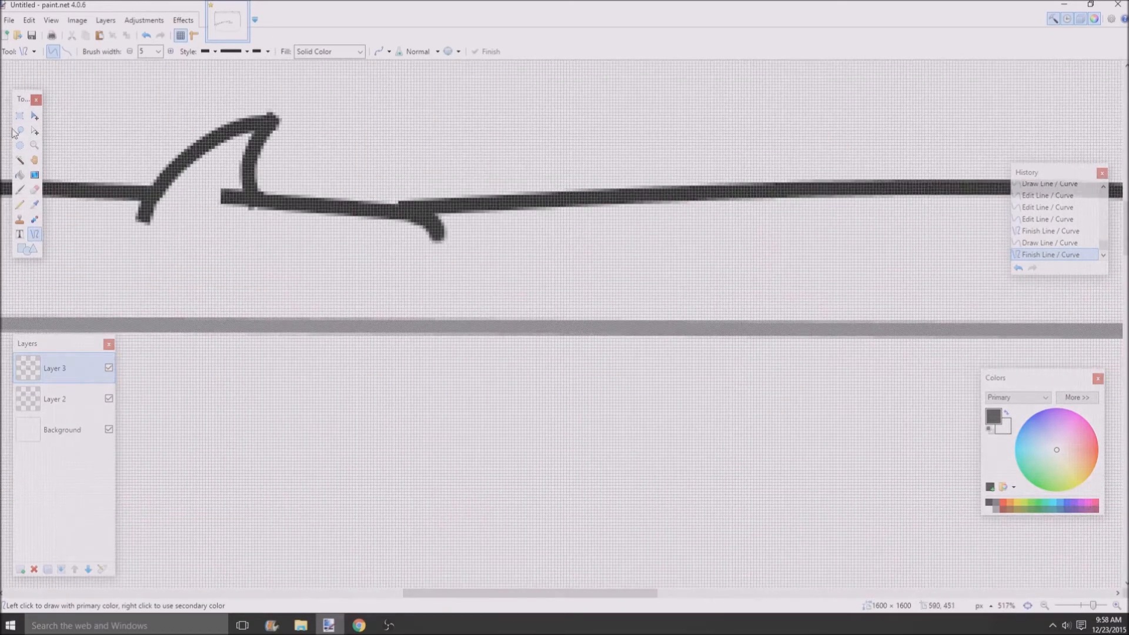
pyautogui.scroll(3, 718, 169)
pyautogui.press('s')
pyautogui.press('s')
pyautogui.moveTo(589, 147); pyautogui.dragTo(882, 382)
pyautogui.press('Delete')
pyautogui.scroll(-6, 713, 357)
# - Extend the fringe to the hair's right edge with shallow curves and a downward spike whose return stroke is about 70 px long
pyautogui.scroll(-3, 713, 357)
pyautogui.press('o')
pyautogui.moveTo(654, 263)
pyautogui.mouseDown()
pyautogui.moveTo(740, 321)
pyautogui.moveTo(690, 255)
pyautogui.moveTo(766, 305)
pyautogui.mouseUp()
pyautogui.press('s')
pyautogui.press('Delete')
pyautogui.press('o')
pyautogui.moveTo(737, 293)
pyautogui.mouseDown()
pyautogui.moveTo(761, 268)
pyautogui.moveTo(779, 352)
pyautogui.moveTo(809, 341)
pyautogui.mouseUp()
pyautogui.press('Return')
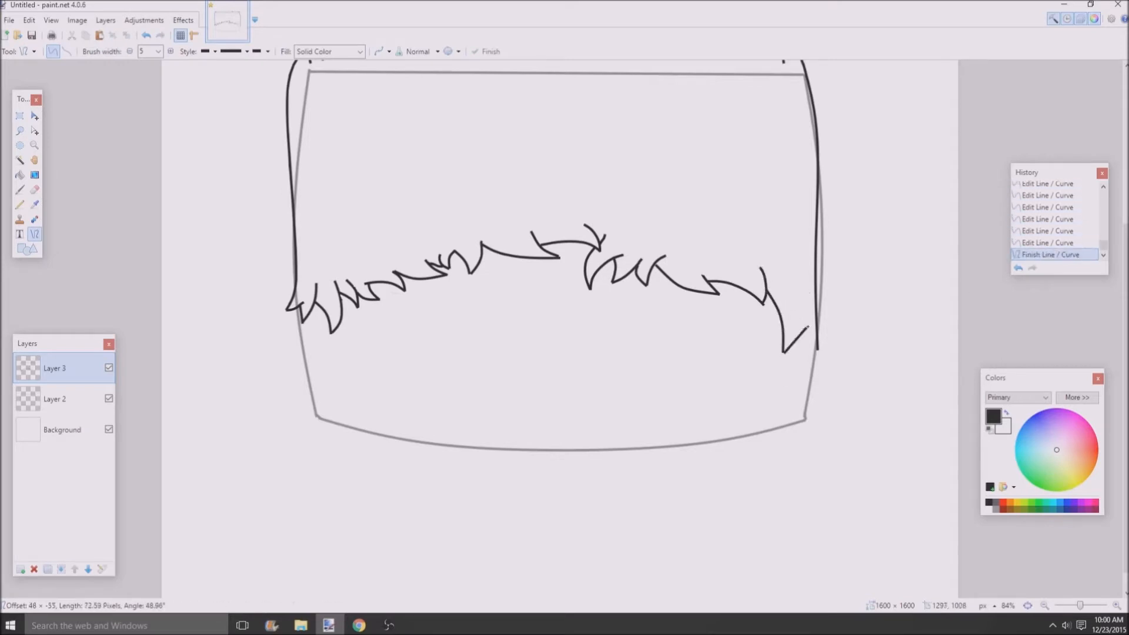
pyautogui.press('Return')
pyautogui.scroll(-5, 774, 272)
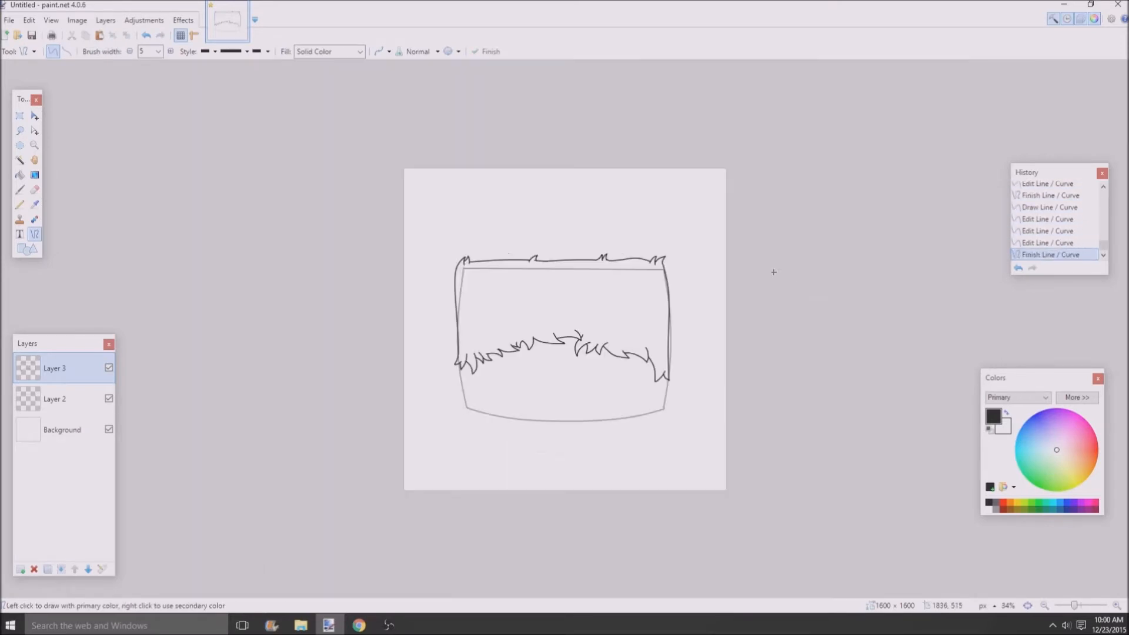
# - Select the whole hair outline on Layer 3, enlarge and move it so it extends beyond the head guide, and deselect
pyautogui.scroll(2, 774, 272)
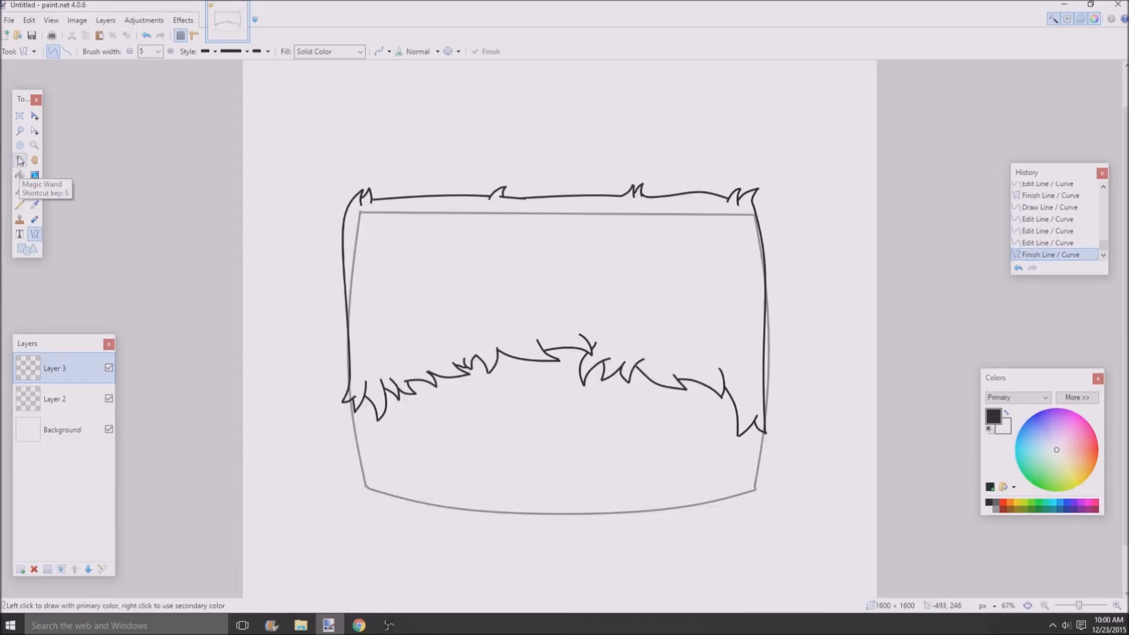
pyautogui.click(20, 130)
pyautogui.doubleClick(53, 368)
pyautogui.click(567, 360)
pyautogui.moveTo(329, 176); pyautogui.dragTo(777, 447)
pyautogui.click(35, 116)
pyautogui.moveTo(747, 338)
pyautogui.mouseDown()
pyautogui.moveTo(559, 330)
pyautogui.moveTo(647, 318)
pyautogui.mouseUp()
pyautogui.hotkey('ctrl', 'd')
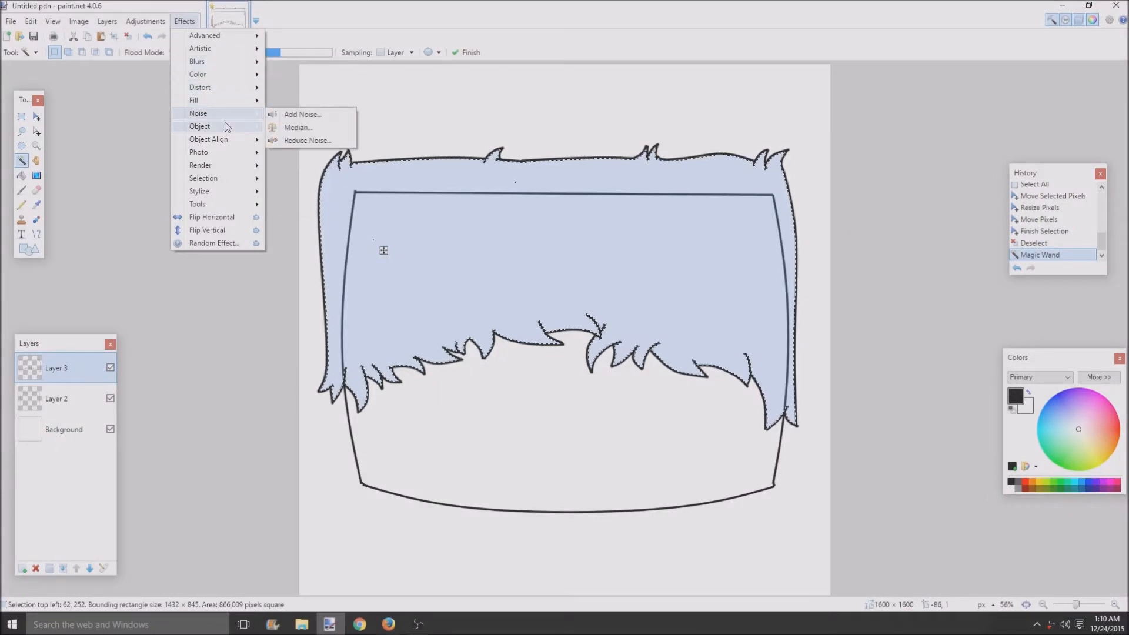
# - Add the stray speck near the hair's top edge to the Magic Wand selection of the hair interior
pyautogui.moveTo(234, 126)
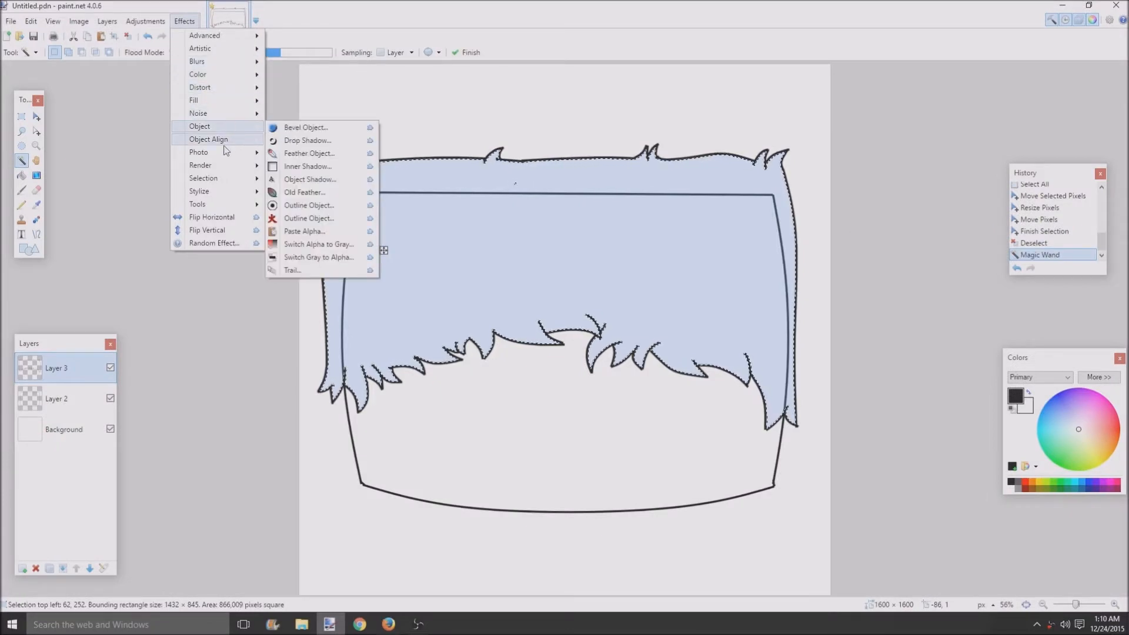
pyautogui.moveTo(219, 155)
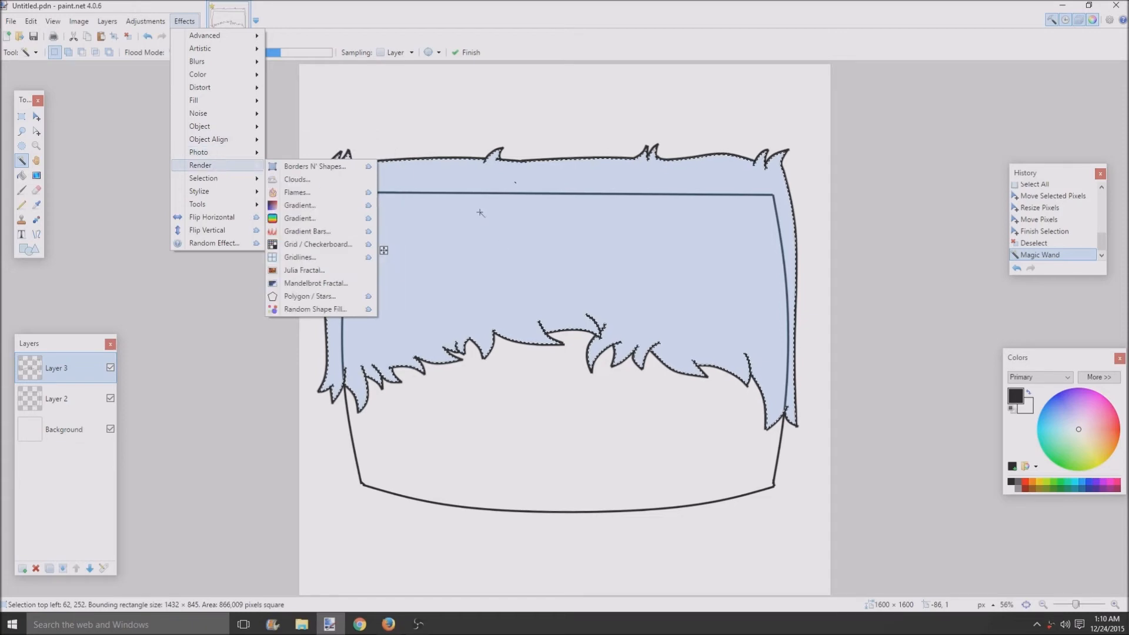
pyautogui.scroll(5, 480, 213)
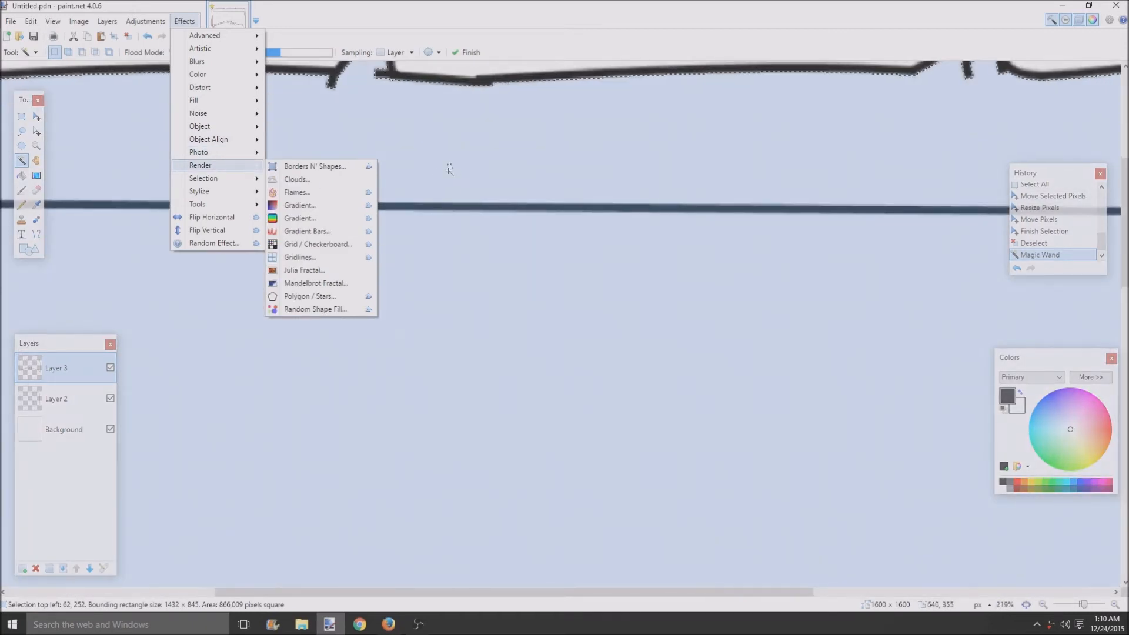
pyautogui.click(451, 167)
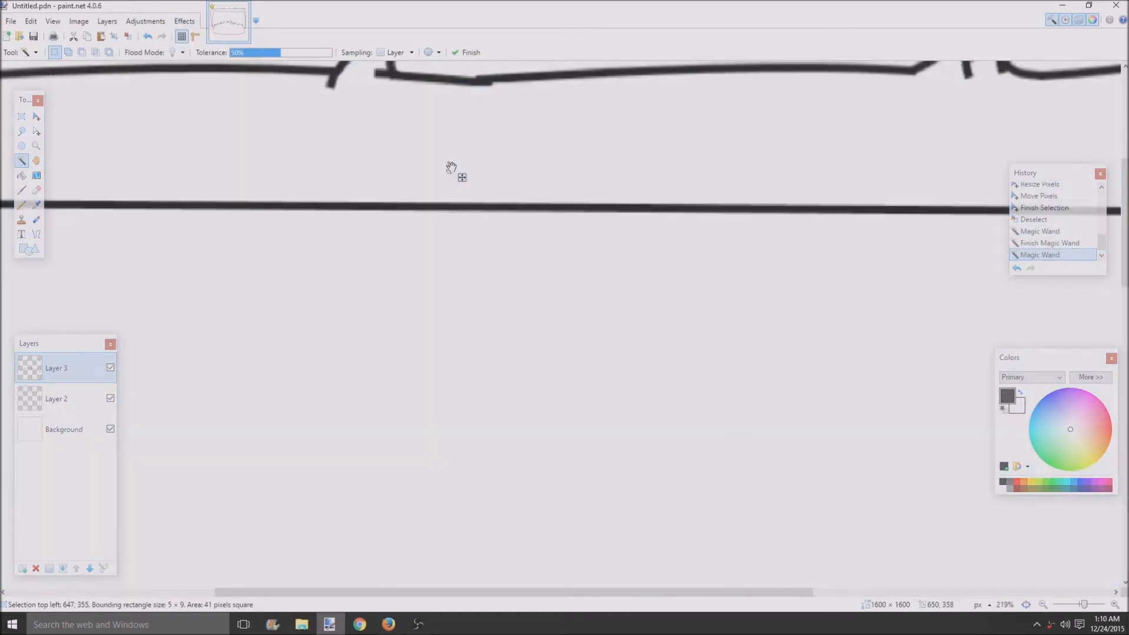
pyautogui.click(1017, 269)
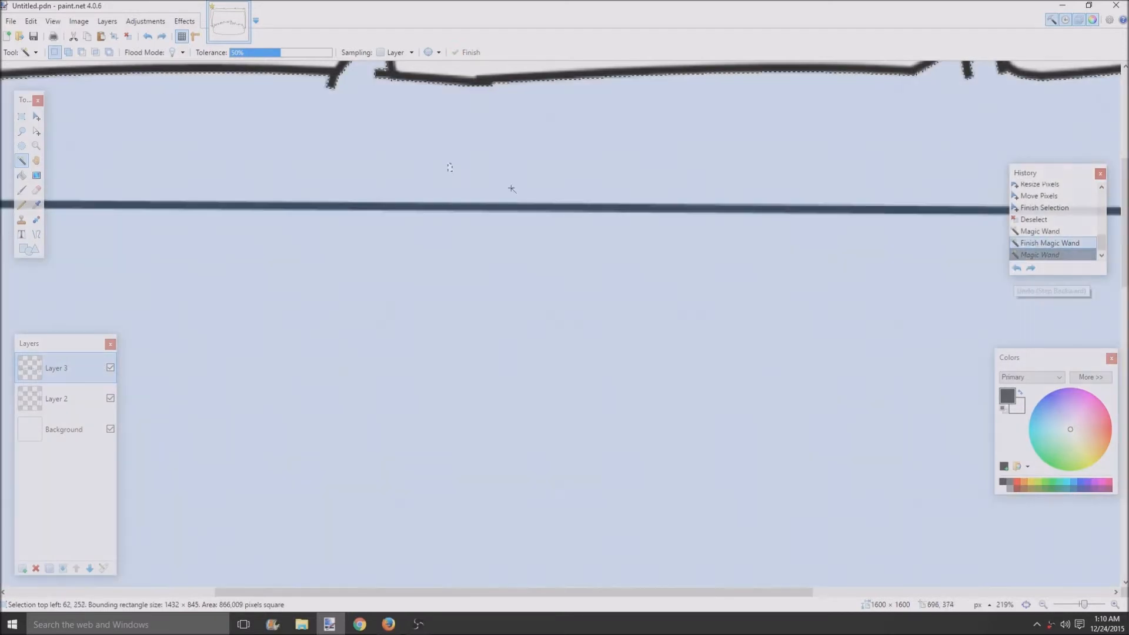
pyautogui.click(451, 169)
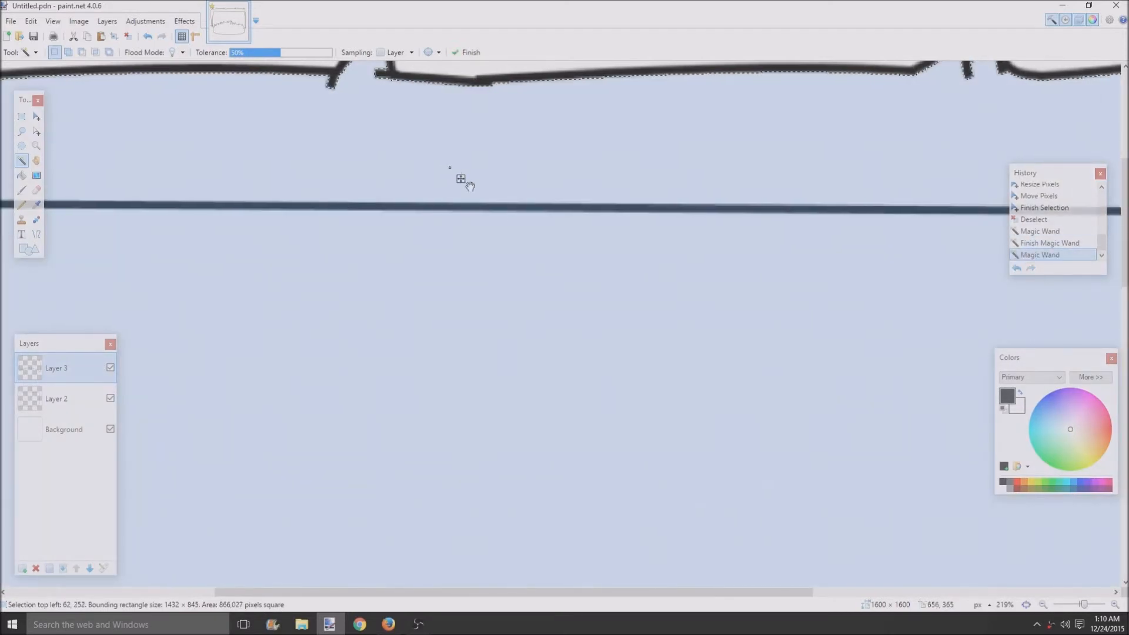
pyautogui.hotkey('ctrl', 'b')
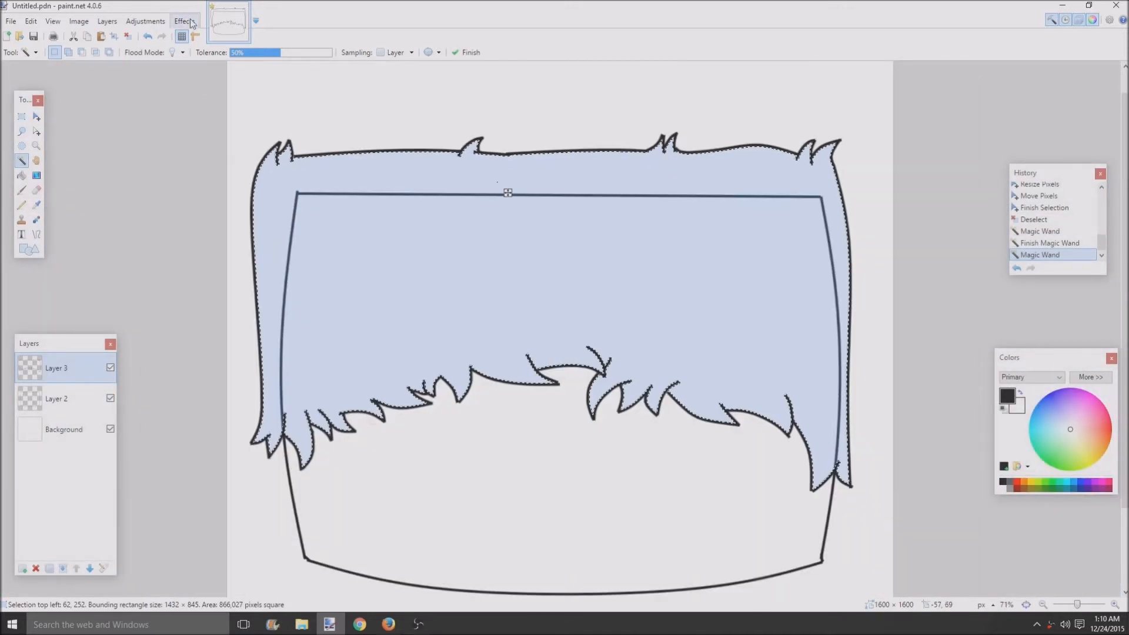
pyautogui.click(184, 22)
pyautogui.click(184, 22)
# - Set the primary colour to dark brown and the secondary colour to orange for the Gradient tool
pyautogui.moveTo(1064, 429)
pyautogui.mouseDown()
pyautogui.moveTo(1077, 411)
pyautogui.moveTo(1070, 421)
pyautogui.mouseUp()
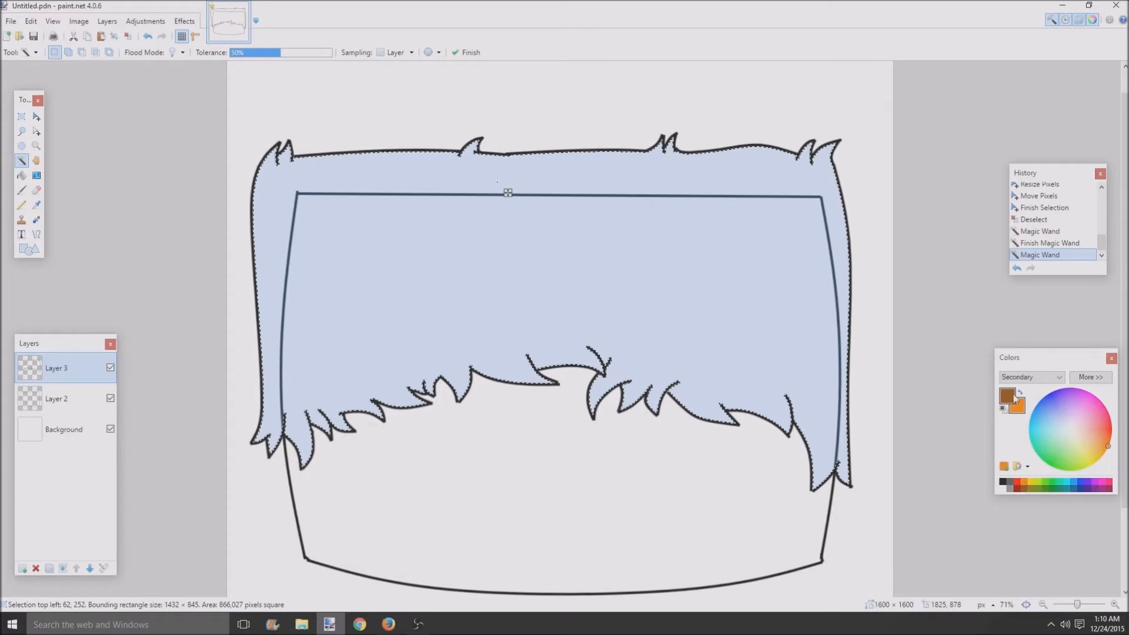
pyautogui.click(1091, 377)
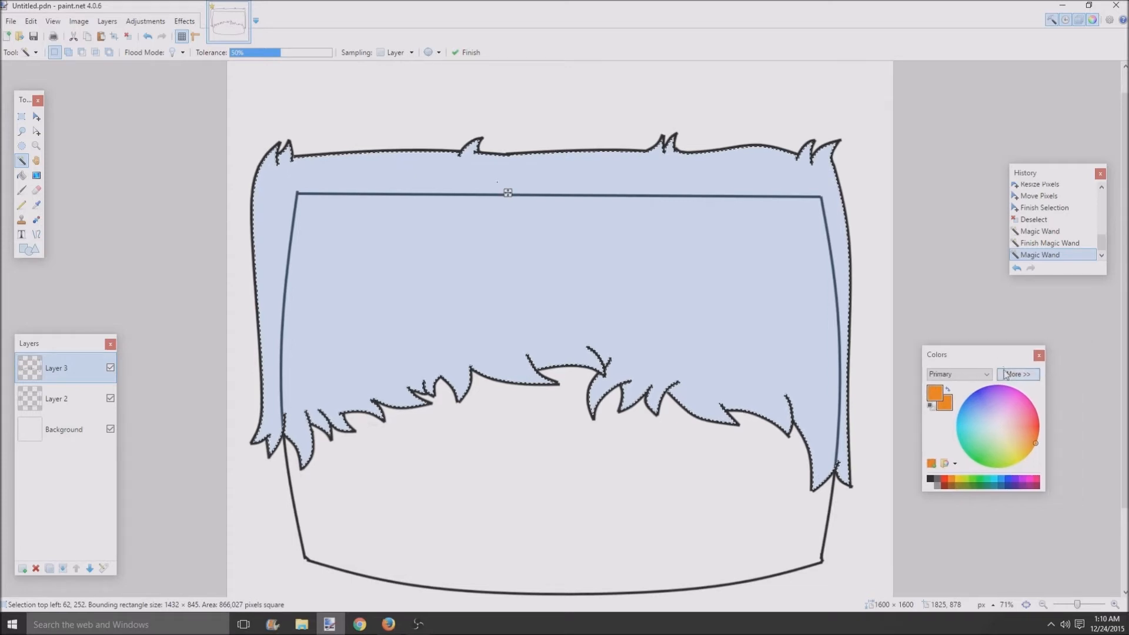
pyautogui.click(1096, 484)
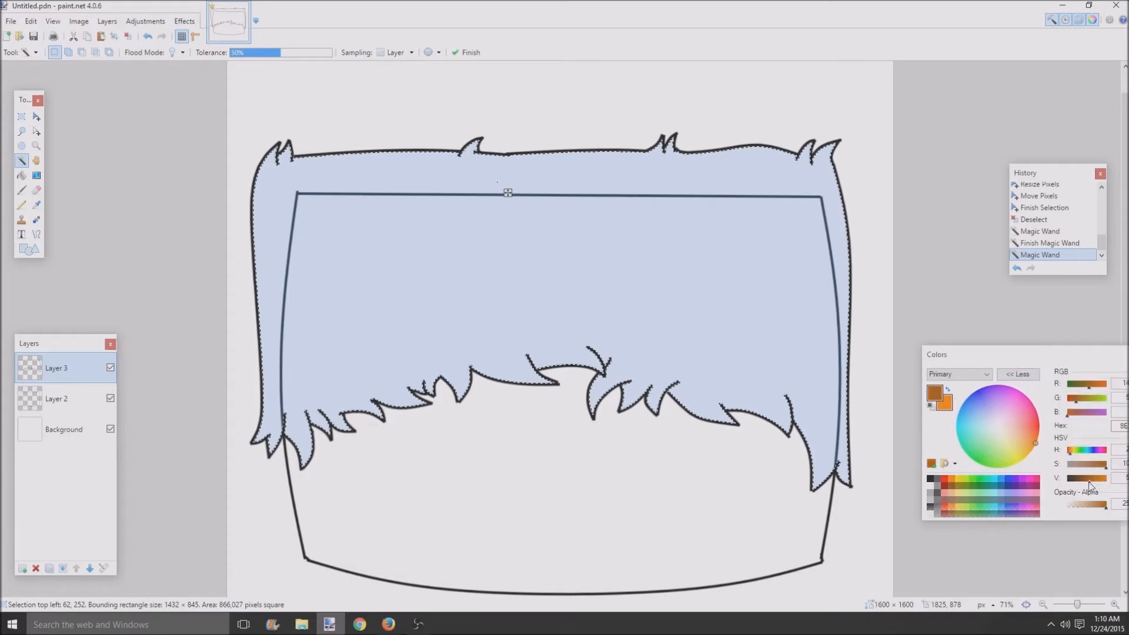
pyautogui.click(947, 409)
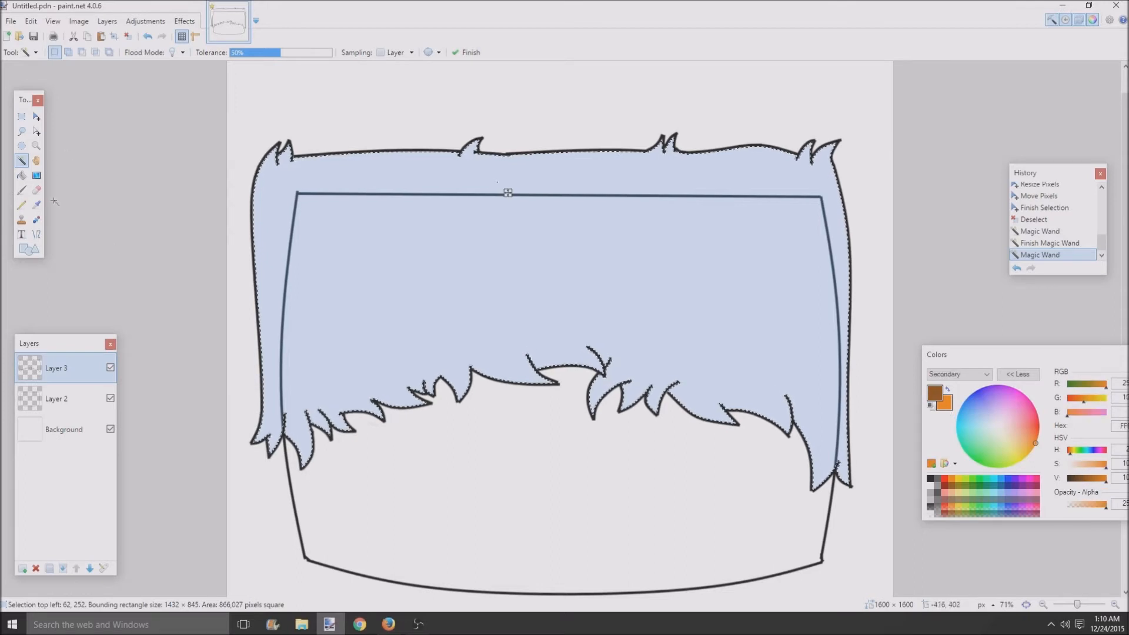
pyautogui.click(36, 176)
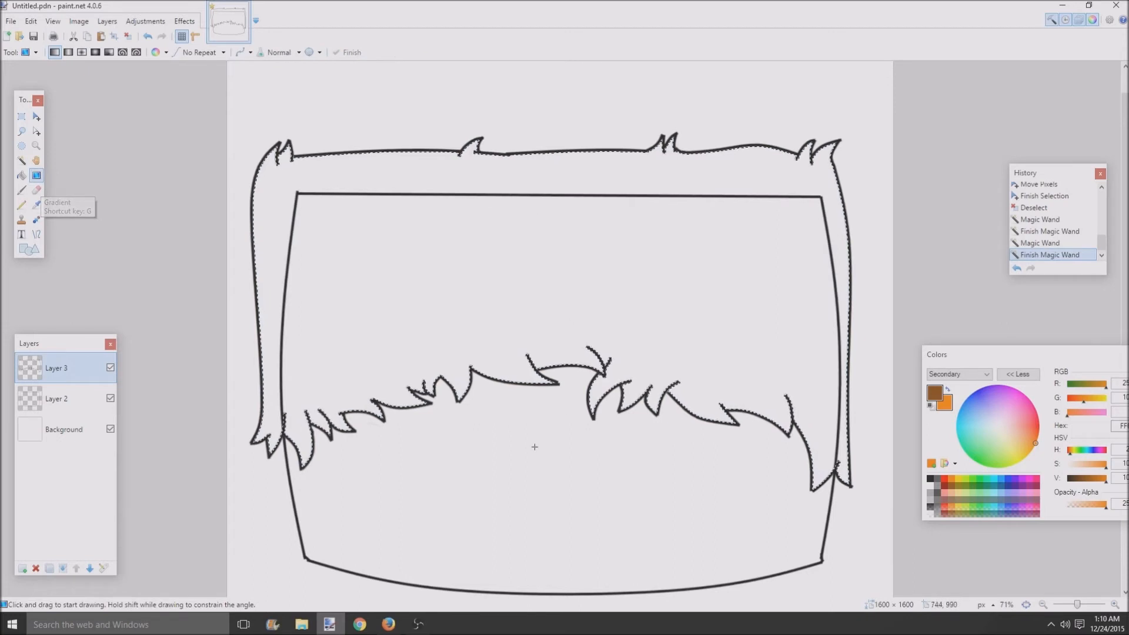
# - Try linear brown-and-orange gradients at different angles across the hair selection
pyautogui.moveTo(535, 440); pyautogui.dragTo(554, 244)
pyautogui.moveTo(233, 91); pyautogui.dragTo(653, 382)
pyautogui.moveTo(660, 455)
pyautogui.mouseDown()
pyautogui.moveTo(561, 516)
pyautogui.moveTo(495, 514)
pyautogui.mouseUp()
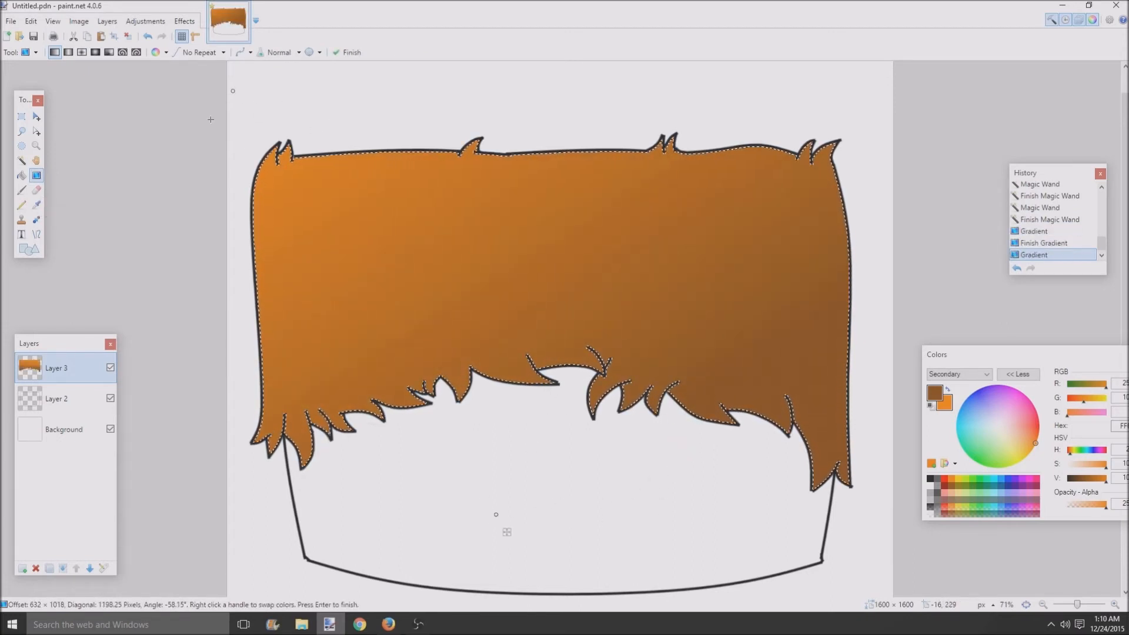
# - Change the gradient type to radial and redraw it from the hair's upper-left corner towards its lower-right side
pyautogui.click(92, 54)
pyautogui.moveTo(240, 122)
pyautogui.mouseDown()
pyautogui.moveTo(676, 350)
pyautogui.moveTo(706, 414)
pyautogui.mouseUp()
pyautogui.scroll(-5, 423, 274)
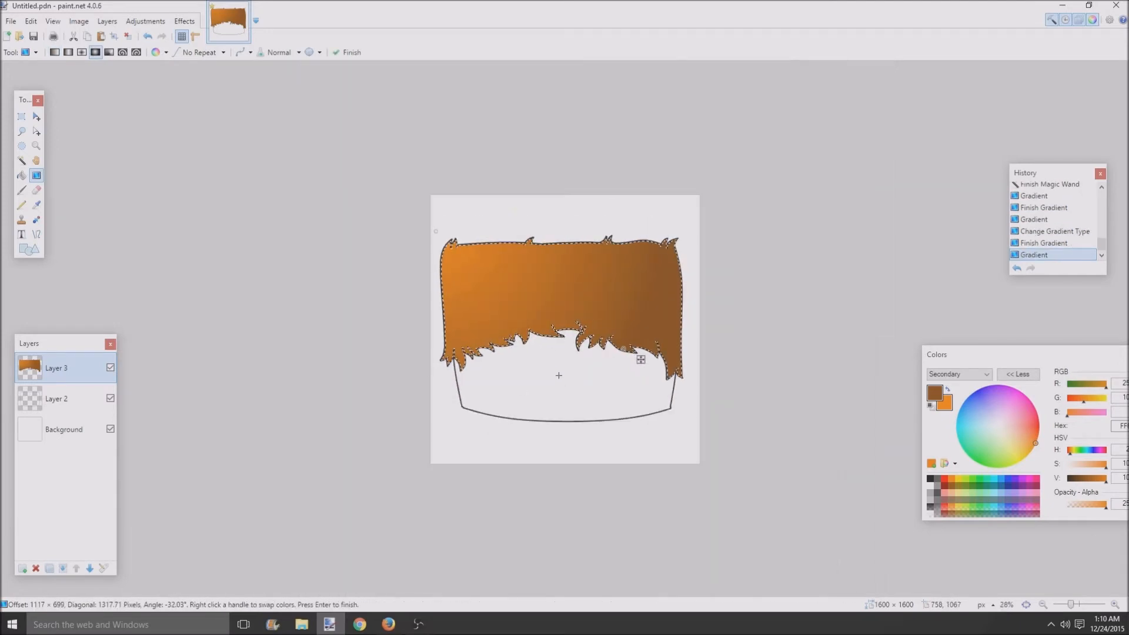
# - Try radial gradients on the hair starting from below the fringe, above the top edge and beside the left edge
pyautogui.moveTo(561, 384); pyautogui.dragTo(569, 180)
pyautogui.scroll(3, 569, 344)
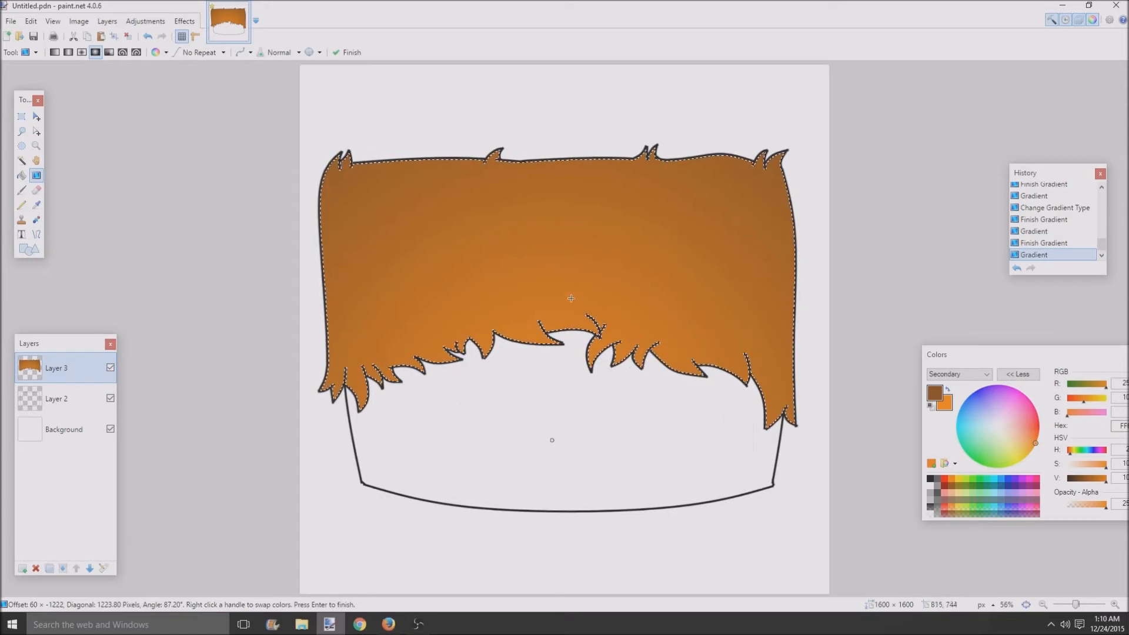
pyautogui.moveTo(541, 136); pyautogui.dragTo(575, 467)
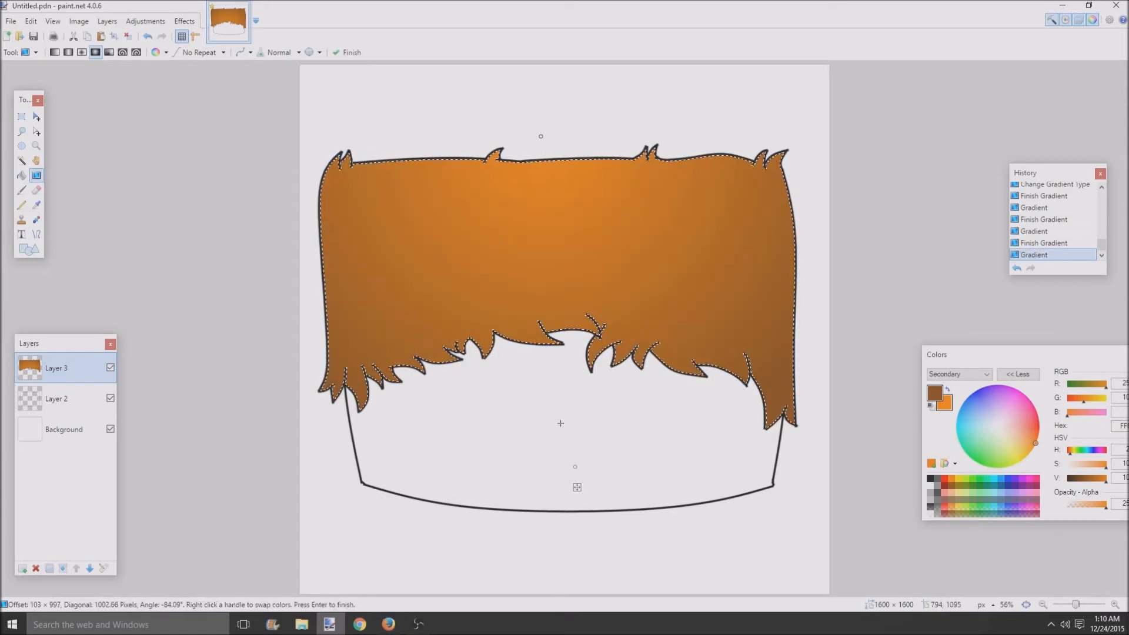
pyautogui.moveTo(543, 387); pyautogui.dragTo(636, 98)
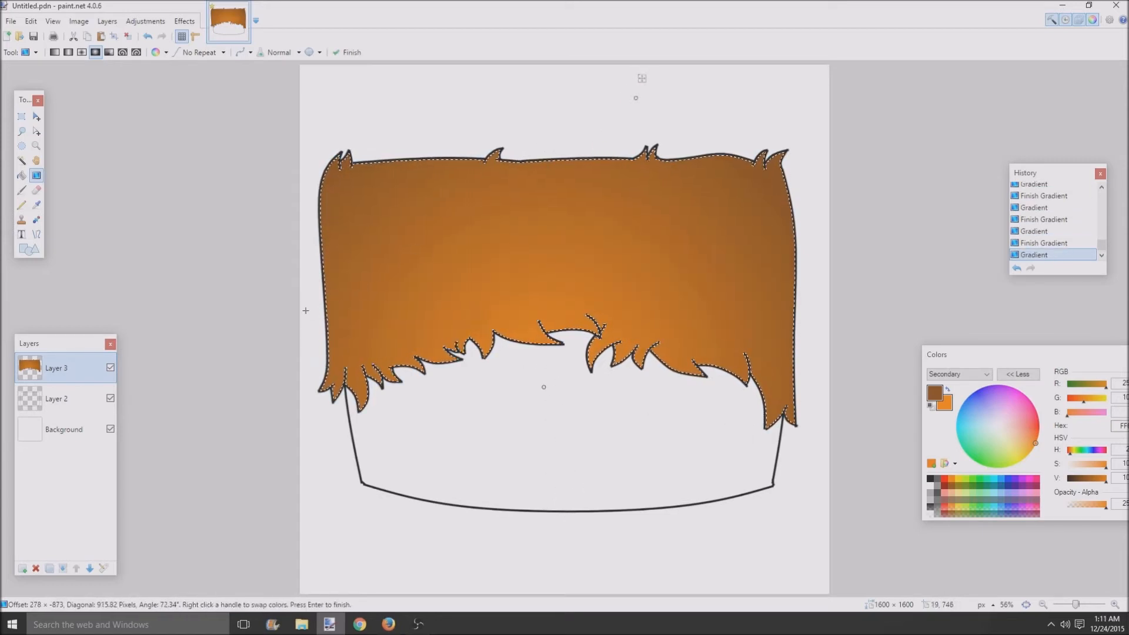
pyautogui.moveTo(303, 285); pyautogui.dragTo(850, 222)
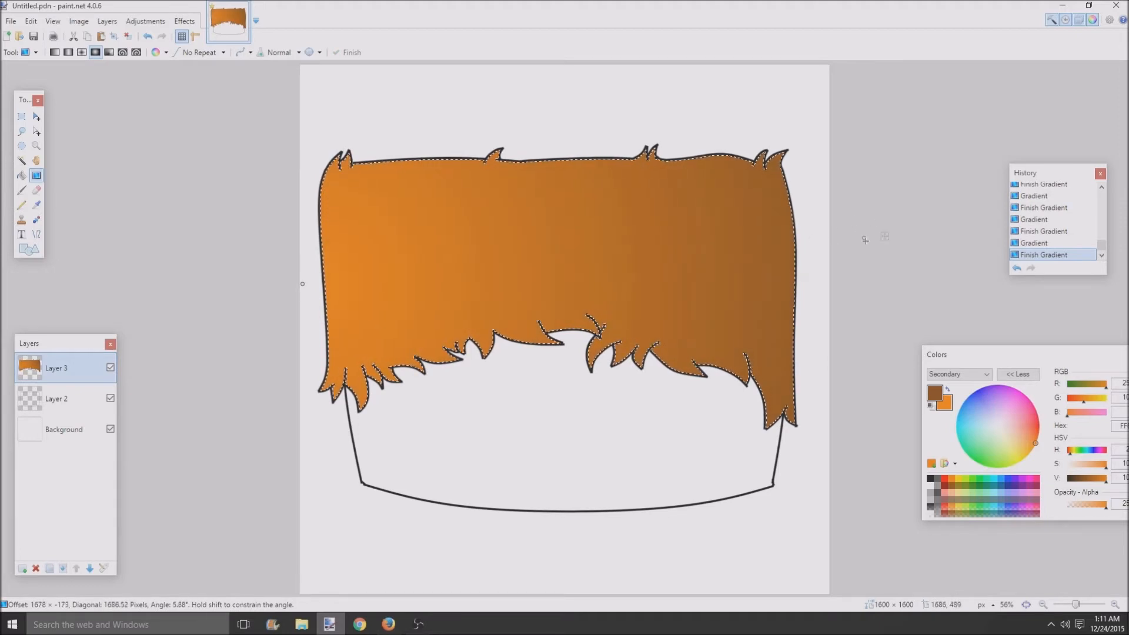
pyautogui.moveTo(865, 240); pyautogui.dragTo(941, 403)
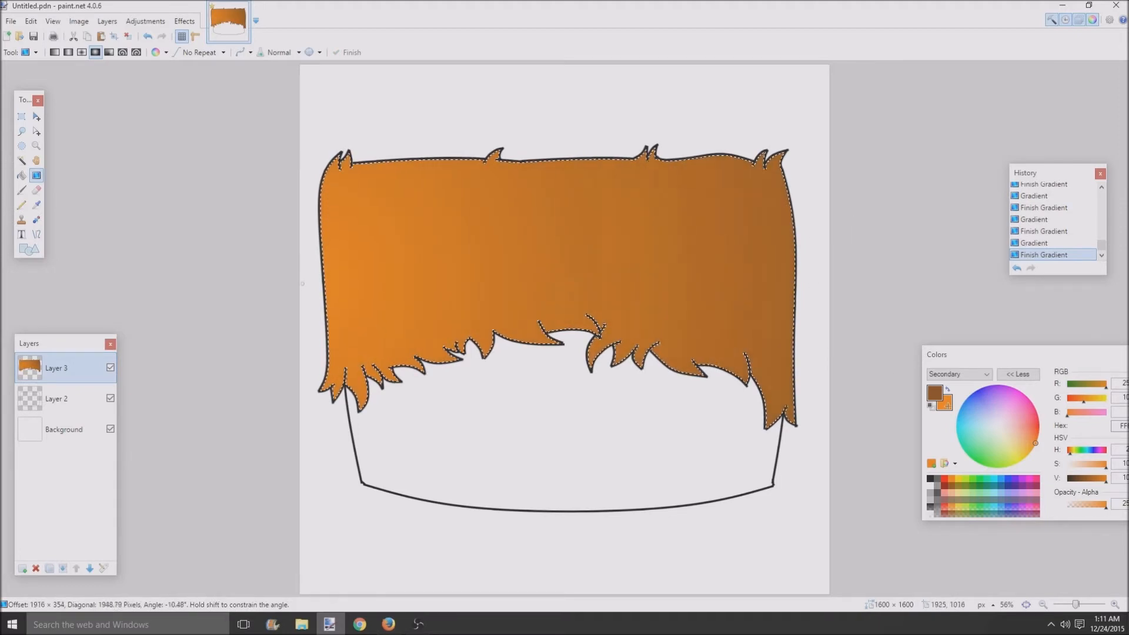
pyautogui.click(896, 401)
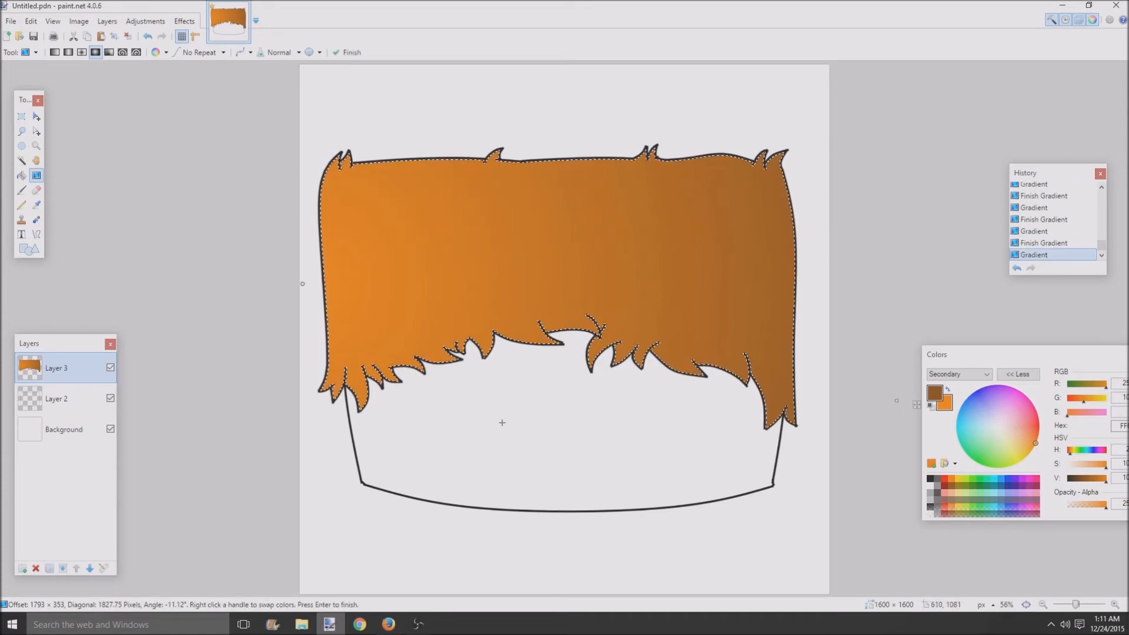
pyautogui.moveTo(543, 430); pyautogui.dragTo(769, 167)
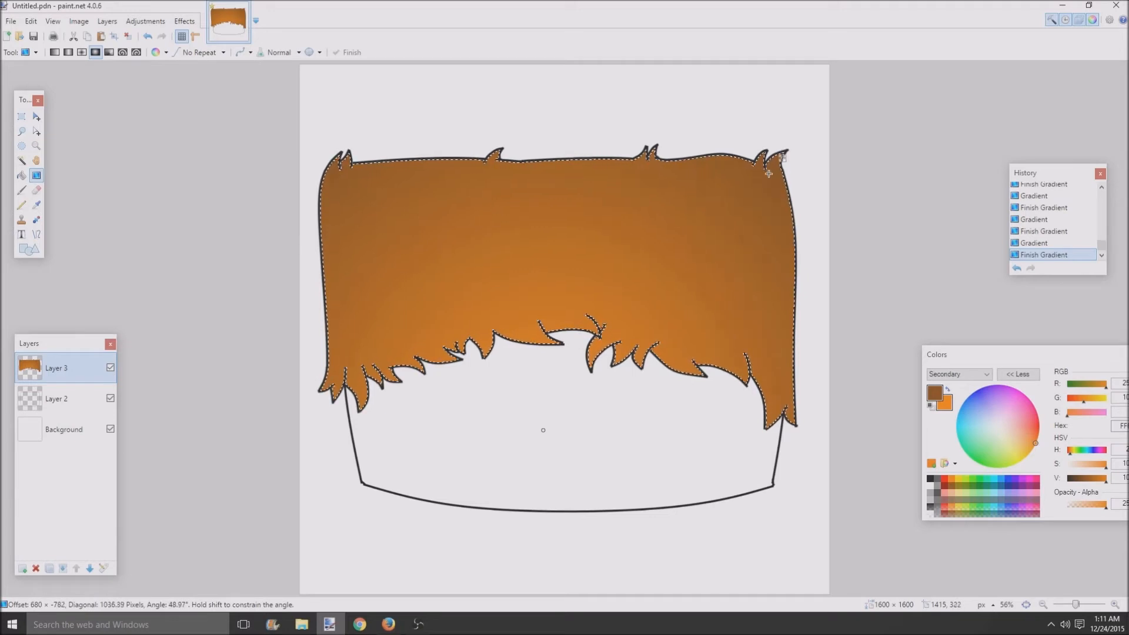
# - Redraw the radial gradient about 1832 px diagonally, orange at the hair's upper-left corner to brown at lower right, and deselect
pyautogui.moveTo(318, 134); pyautogui.dragTo(828, 463)
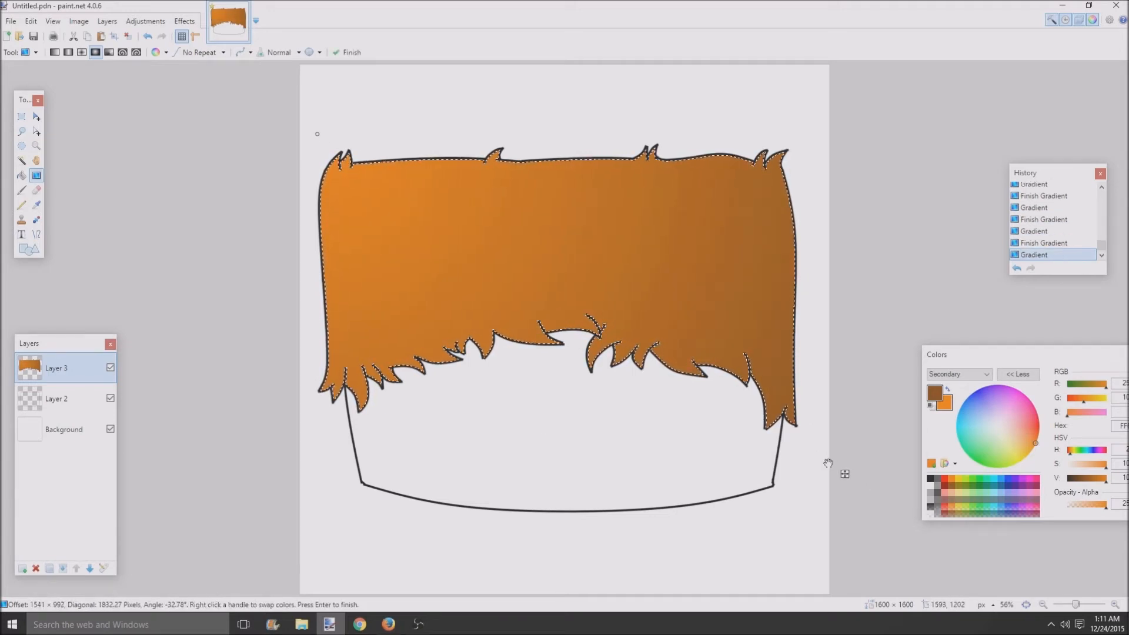
pyautogui.hotkey('ctrl', 'd')
pyautogui.keyDown('ctrl'); pyautogui.scroll(-2, 478, 348); pyautogui.keyUp('ctrl')
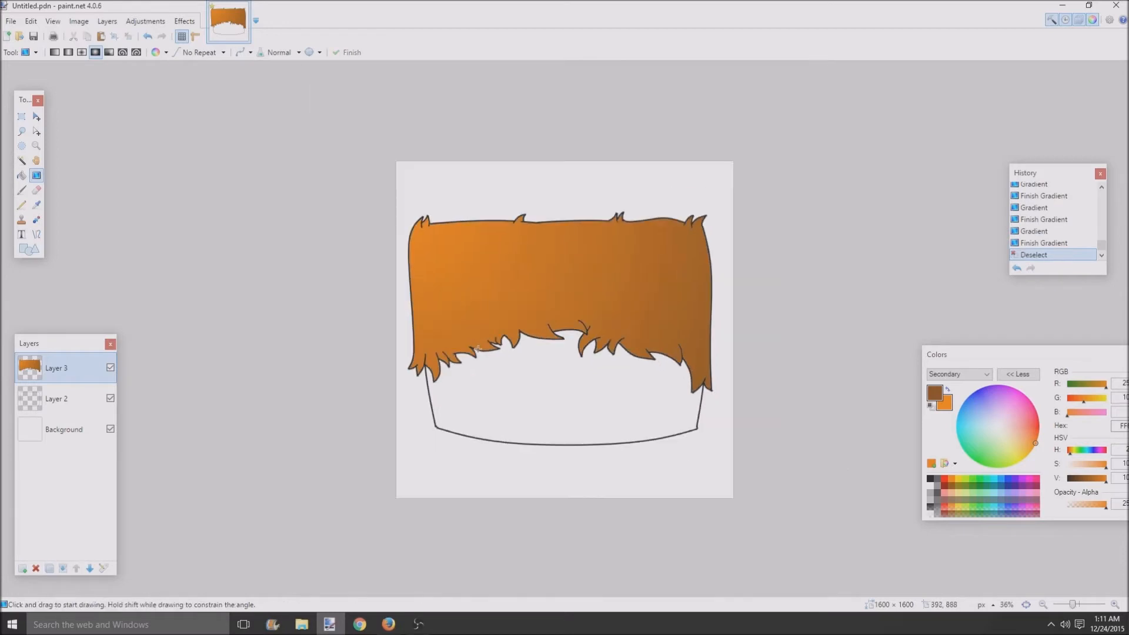
pyautogui.keyDown('ctrl'); pyautogui.scroll(3, 478, 348); pyautogui.keyUp('ctrl')
pyautogui.keyDown('ctrl'); pyautogui.scroll(-1, 149, 56); pyautogui.keyUp('ctrl')
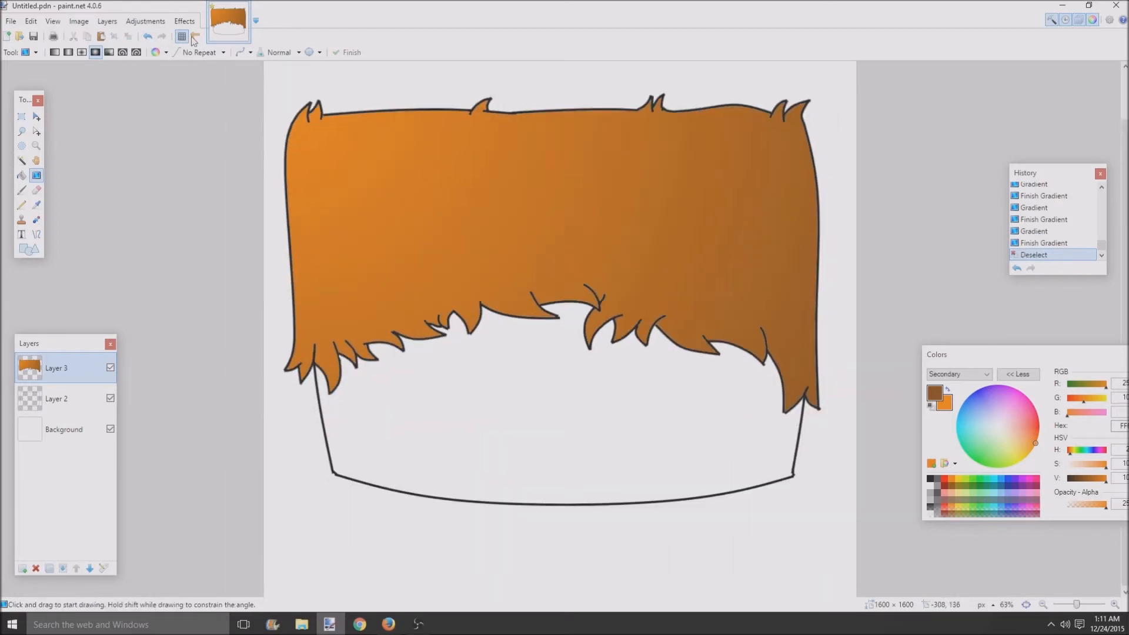
# - Start BoltBait's Bevel Object effect on the hair layer with strength 0.68 and depth 16
pyautogui.click(185, 21)
pyautogui.moveTo(225, 132)
pyautogui.click(305, 128)
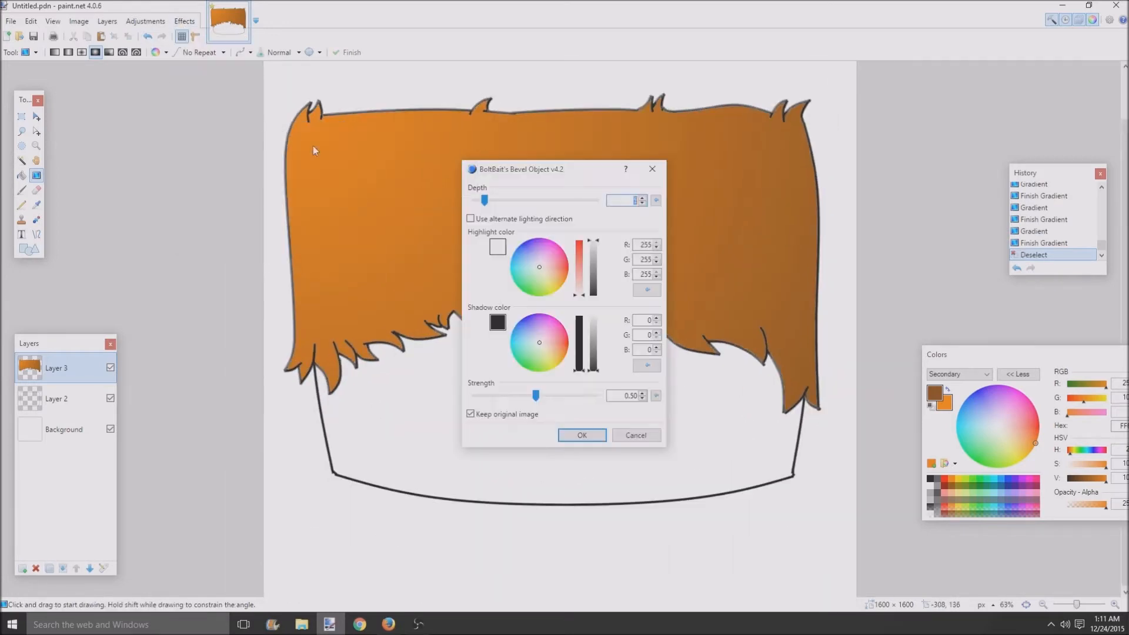
pyautogui.moveTo(512, 169); pyautogui.dragTo(693, 178)
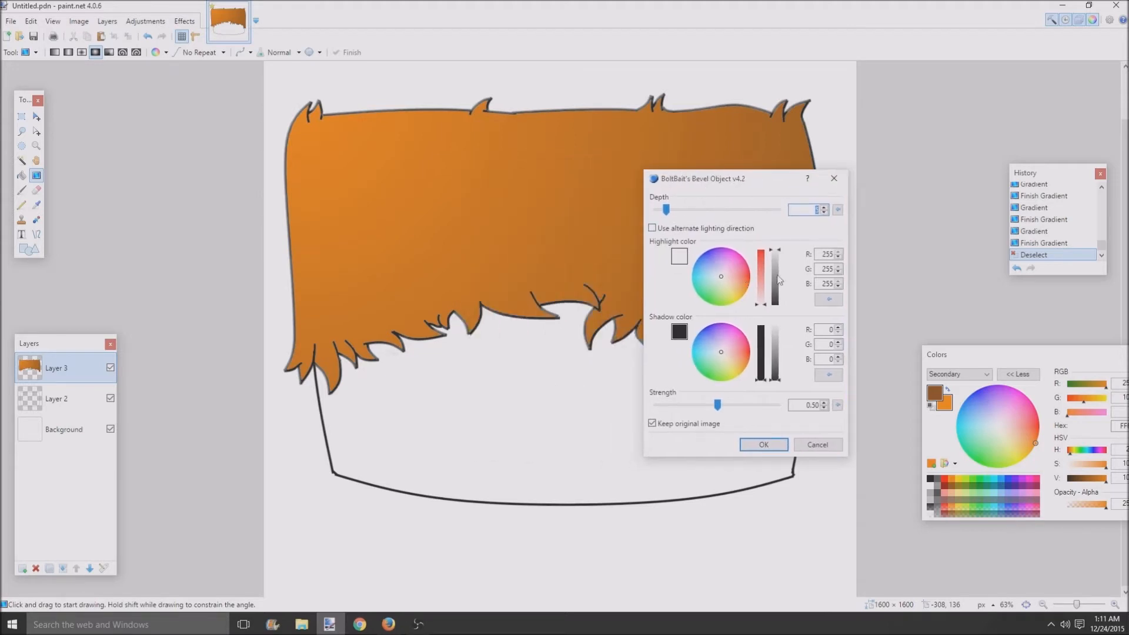
pyautogui.moveTo(718, 404); pyautogui.dragTo(739, 407)
pyautogui.moveTo(670, 206); pyautogui.dragTo(696, 207)
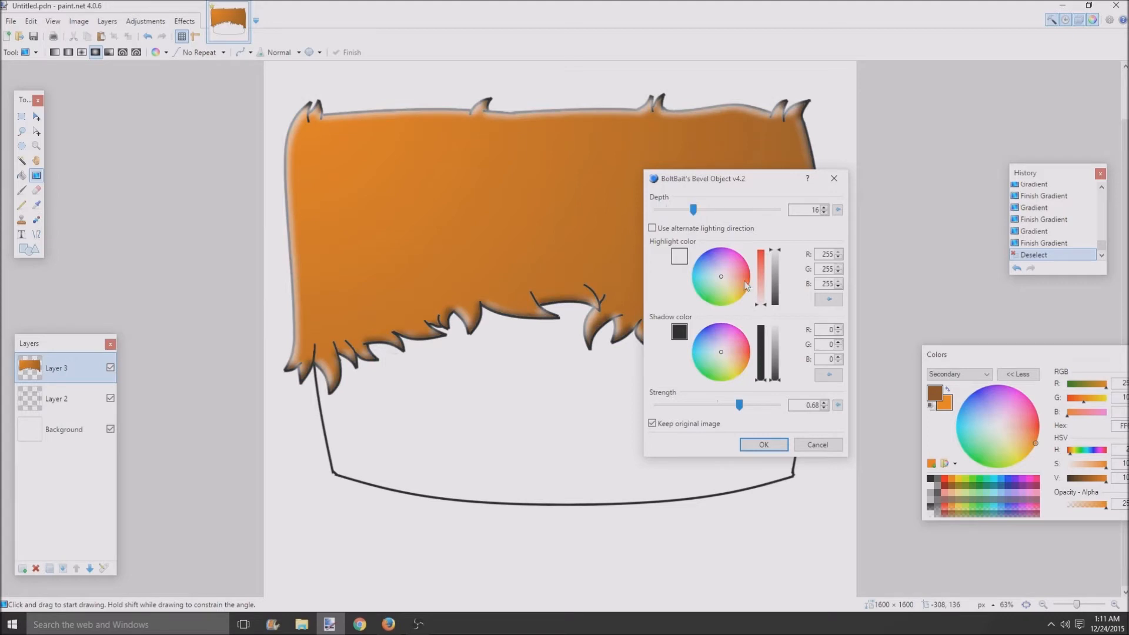
# - Set the bevel's highlight colour to black and its strength to 0.41
pyautogui.click(774, 296)
pyautogui.moveTo(774, 296); pyautogui.dragTo(781, 337)
pyautogui.moveTo(702, 184); pyautogui.dragTo(991, 171)
pyautogui.moveTo(1032, 391); pyautogui.dragTo(994, 406)
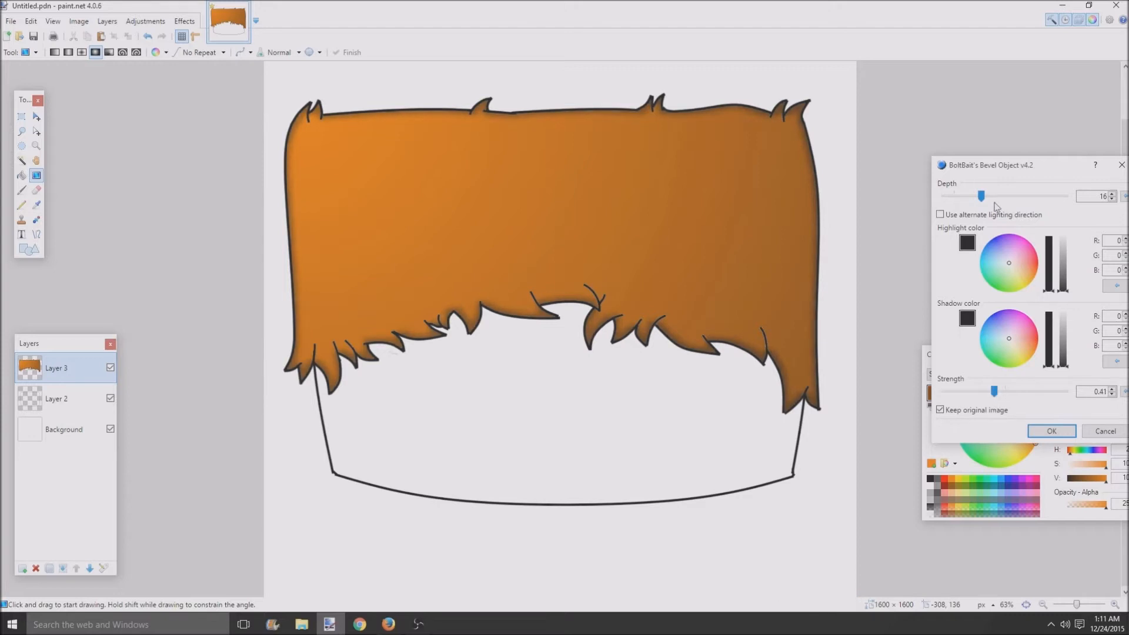
# - Set the bevel depth to 23, make the highlight colour dark grey, and apply the effect
pyautogui.moveTo(982, 197); pyautogui.dragTo(1000, 199)
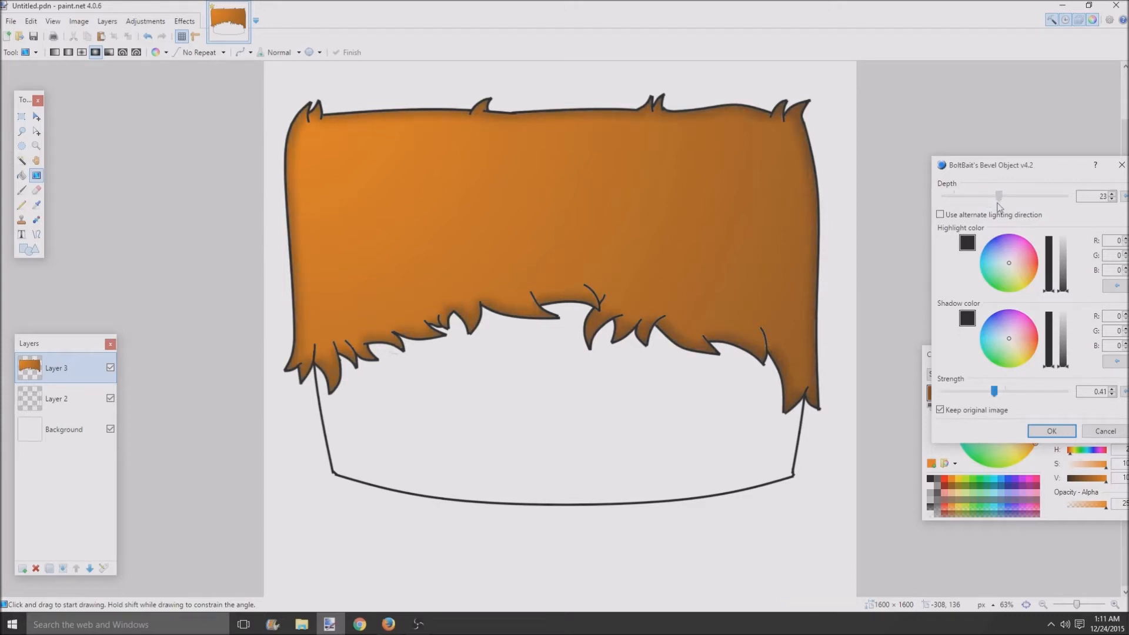
pyautogui.moveTo(1059, 291); pyautogui.dragTo(1056, 219)
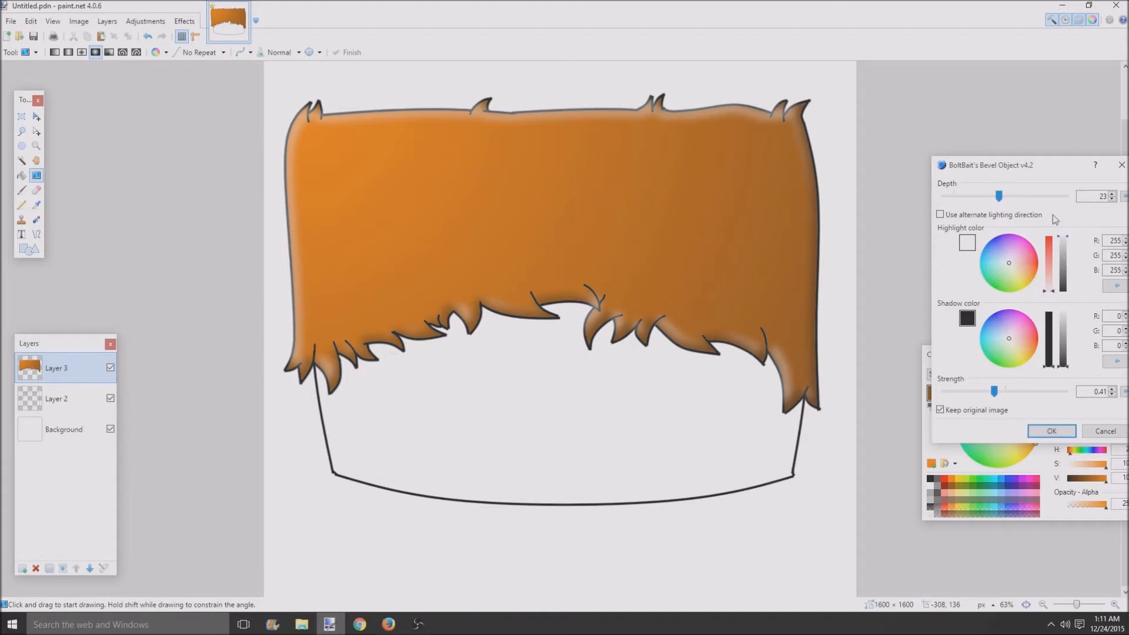
pyautogui.moveTo(1057, 238); pyautogui.dragTo(1079, 288)
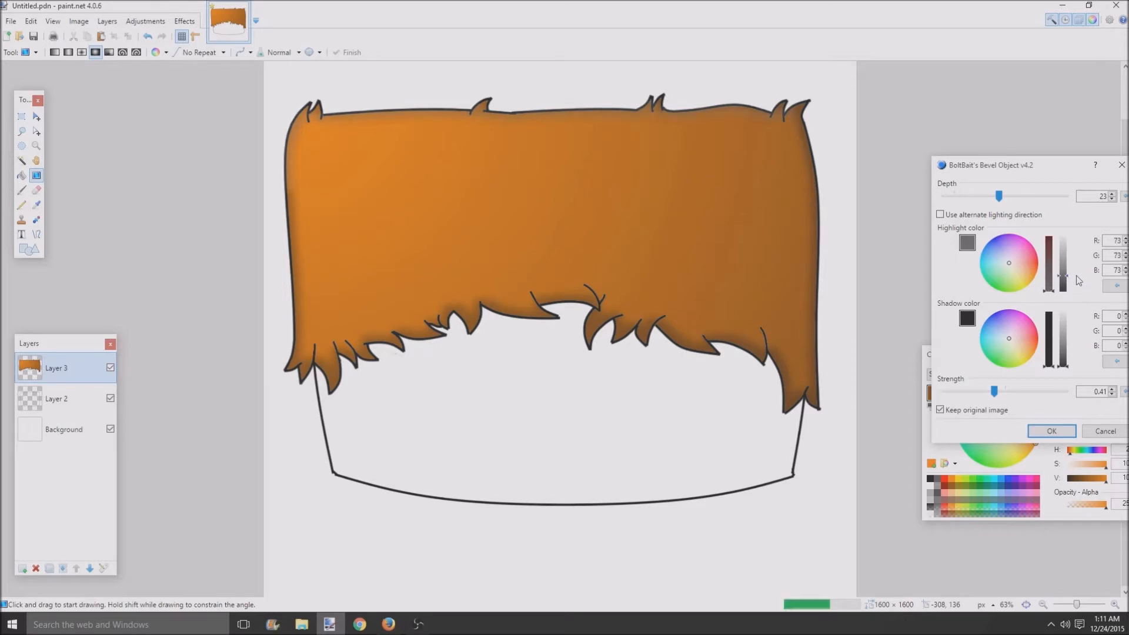
pyautogui.click(1052, 431)
pyautogui.scroll(-3, 644, 321)
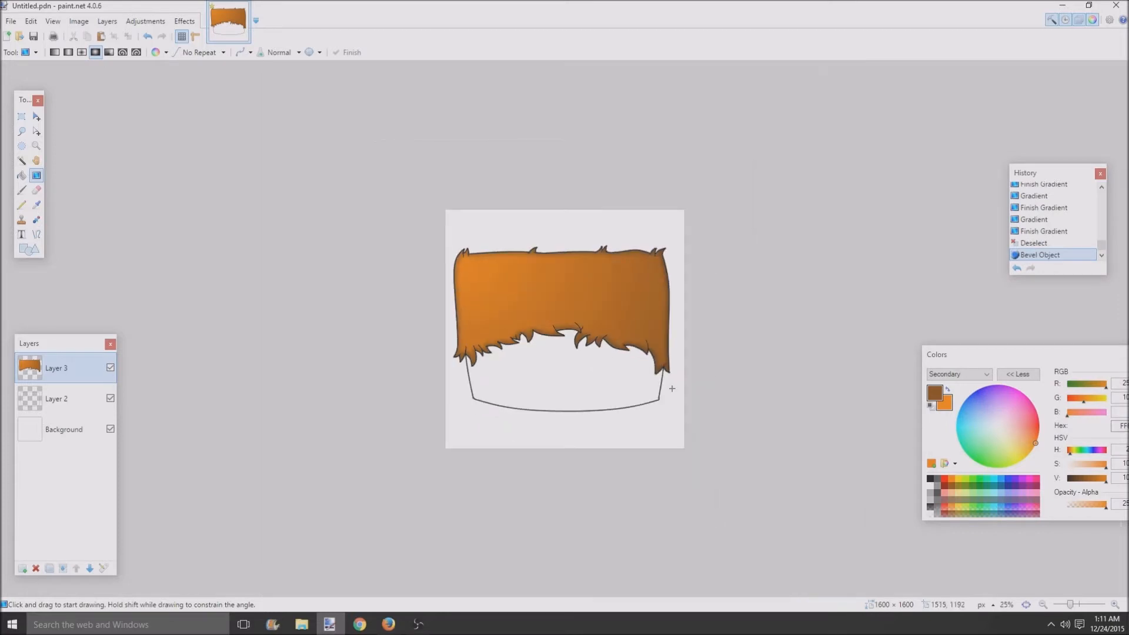
pyautogui.scroll(3, 514, 442)
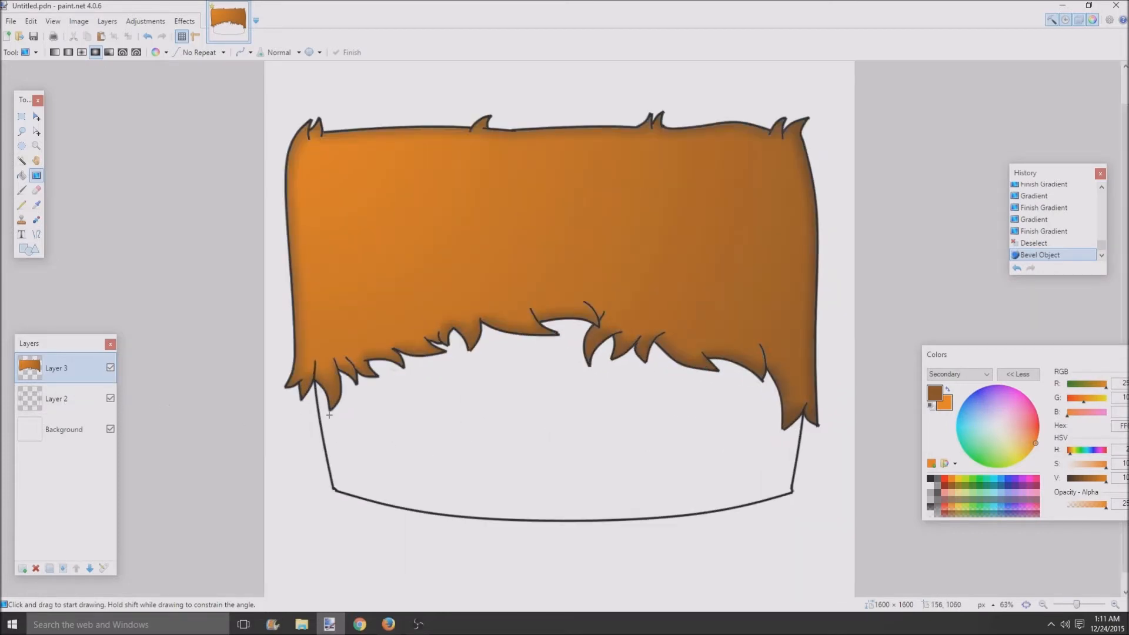
pyautogui.scroll(-1, 453, 421)
pyautogui.scroll(1, 419, 404)
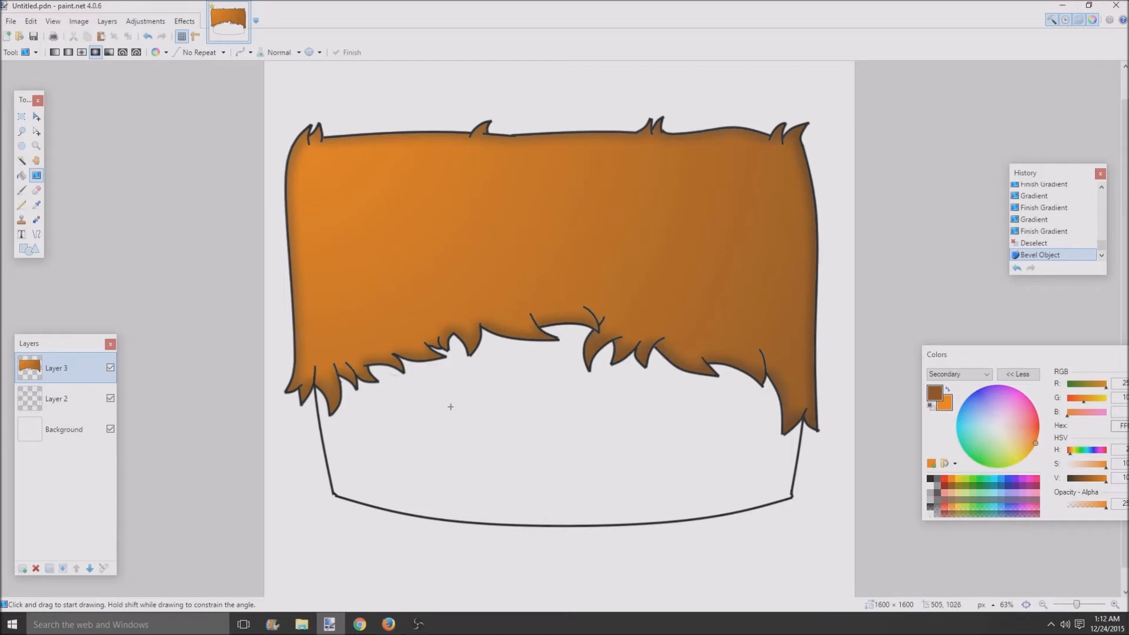
# - Select all of Layer 3, stretch the hair vertically to a selection height of about 1688 px, nudge it into place and deselect
pyautogui.scroll(-2, 450, 399)
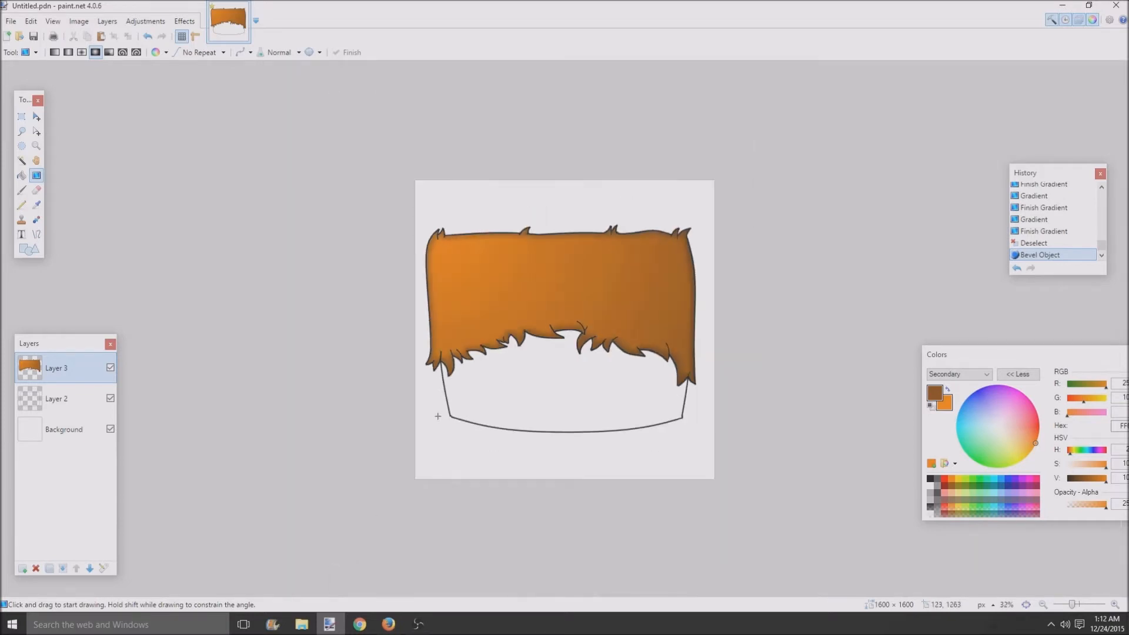
pyautogui.click(36, 116)
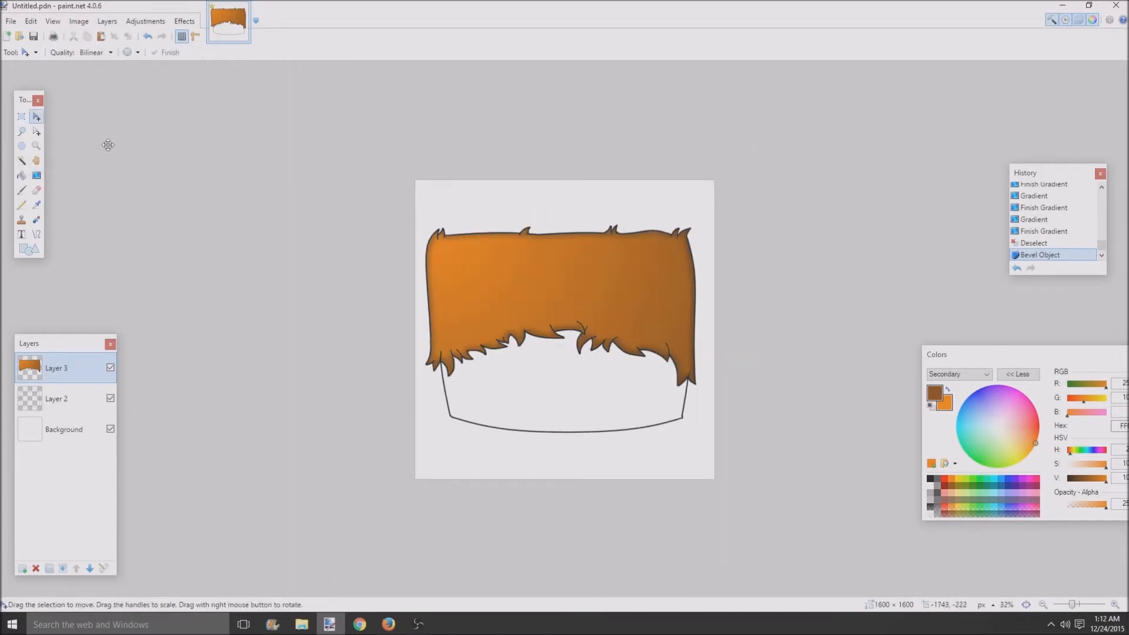
pyautogui.hotkey('ctrl', 'a')
pyautogui.click(542, 355)
pyautogui.moveTo(566, 481); pyautogui.dragTo(565, 496)
pyautogui.moveTo(564, 432); pyautogui.dragTo(566, 434)
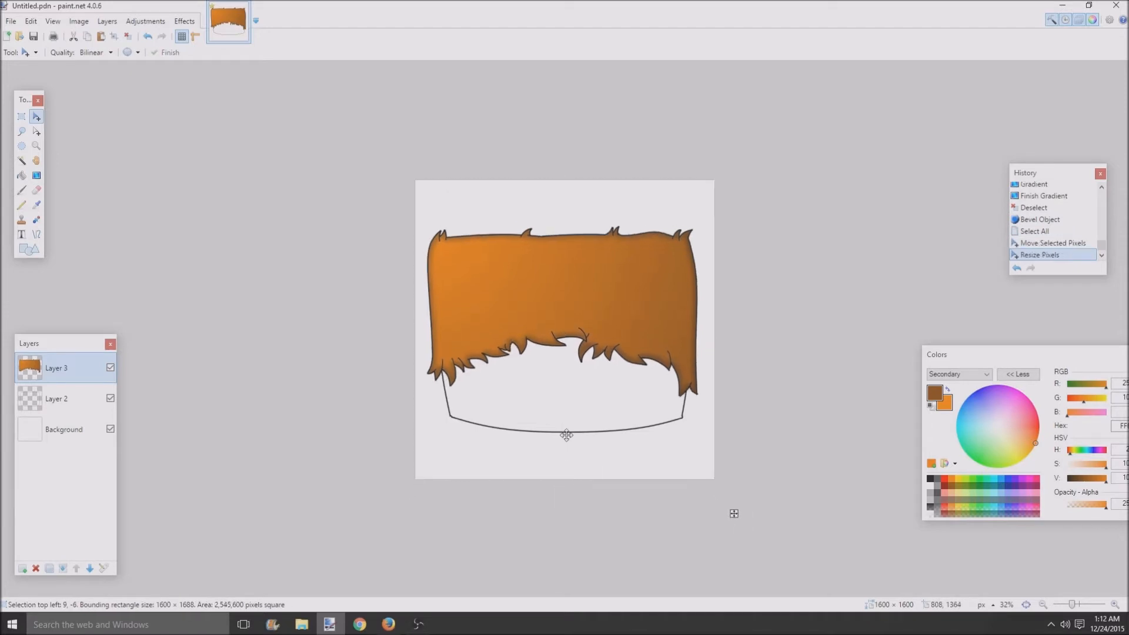
pyautogui.hotkey('ctrl', 'd')
# - Make Layer 2 active and set the primary colour to a light peach skin tone for the Gradient tool
pyautogui.click(54, 390)
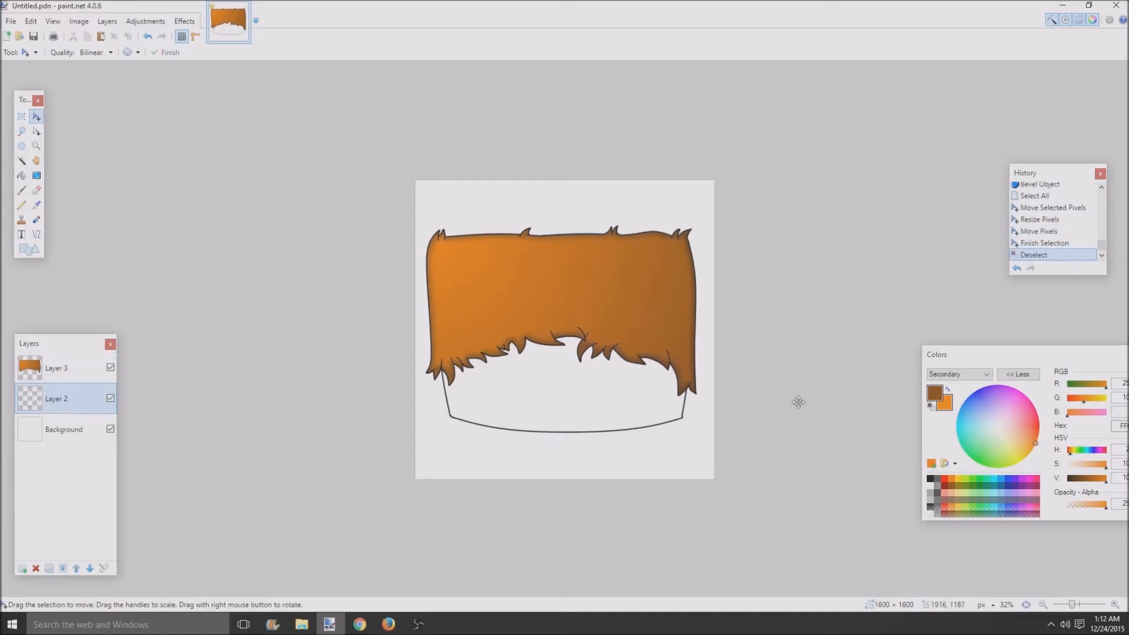
pyautogui.click(944, 405)
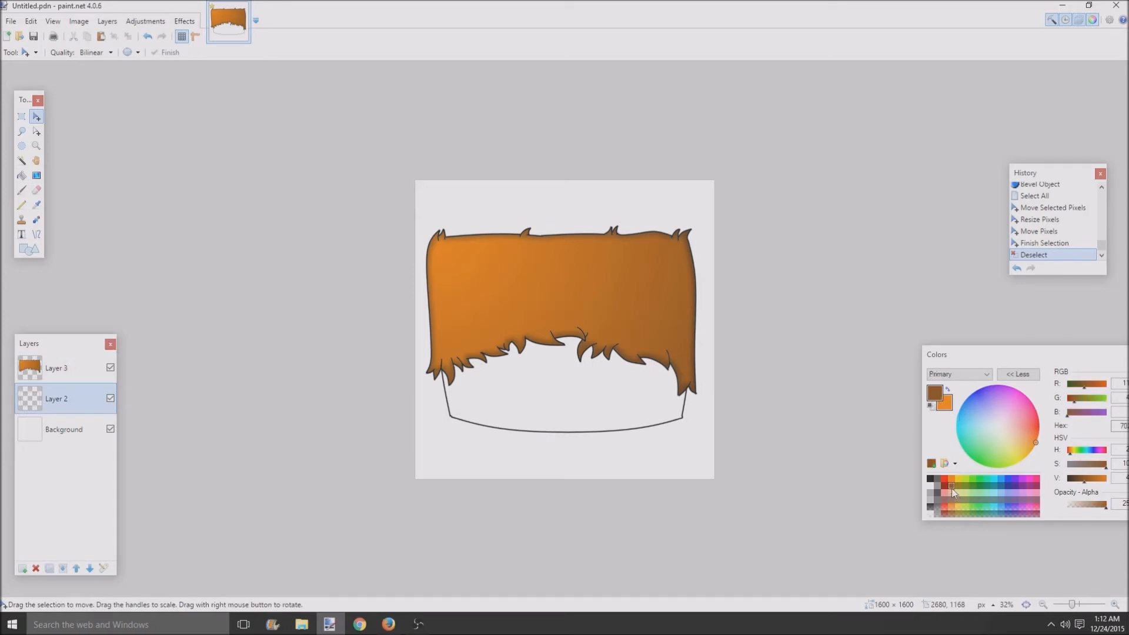
pyautogui.click(952, 480)
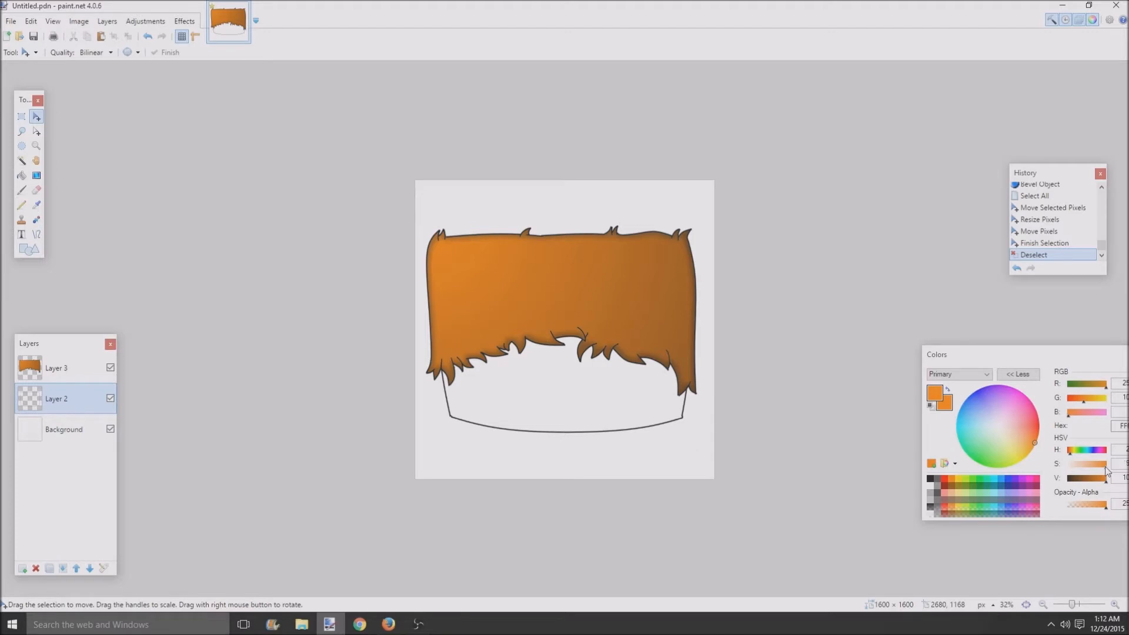
pyautogui.moveTo(1106, 470); pyautogui.dragTo(1092, 483)
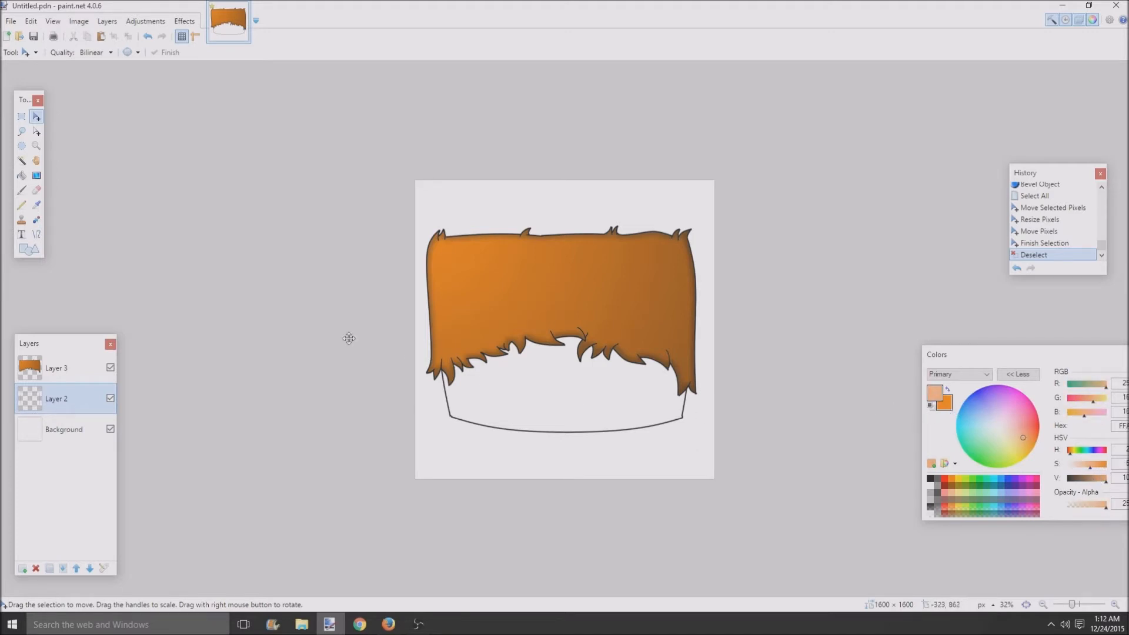
pyautogui.click(37, 176)
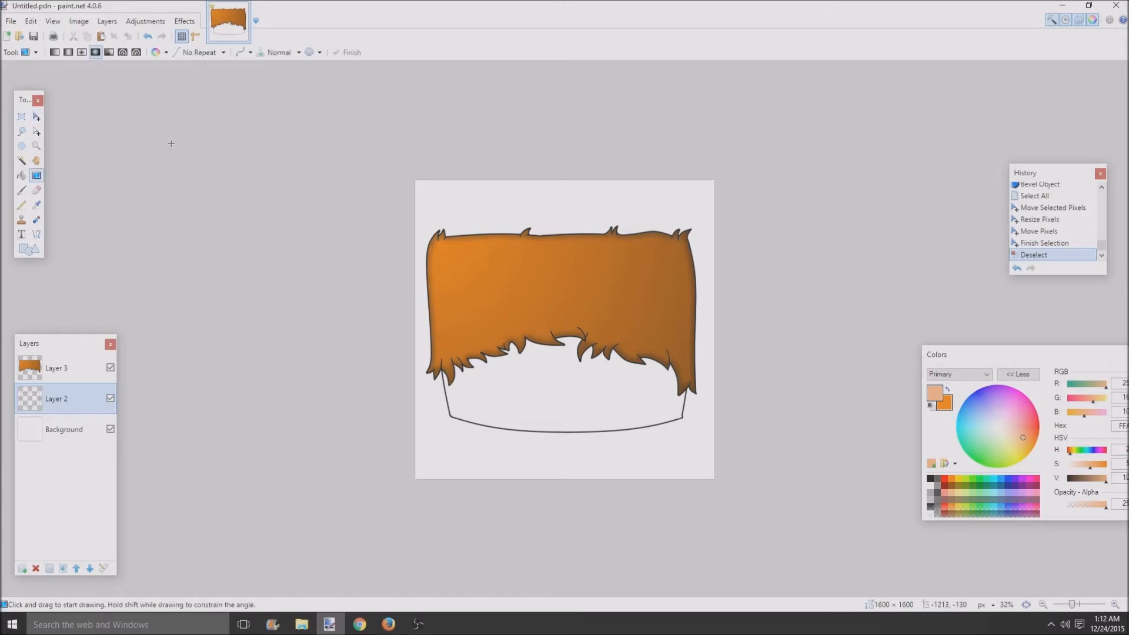
# - Select the inside of the face with the Magic Wand and fill it with a radial gradient of the peach and orange colours
pyautogui.click(21, 161)
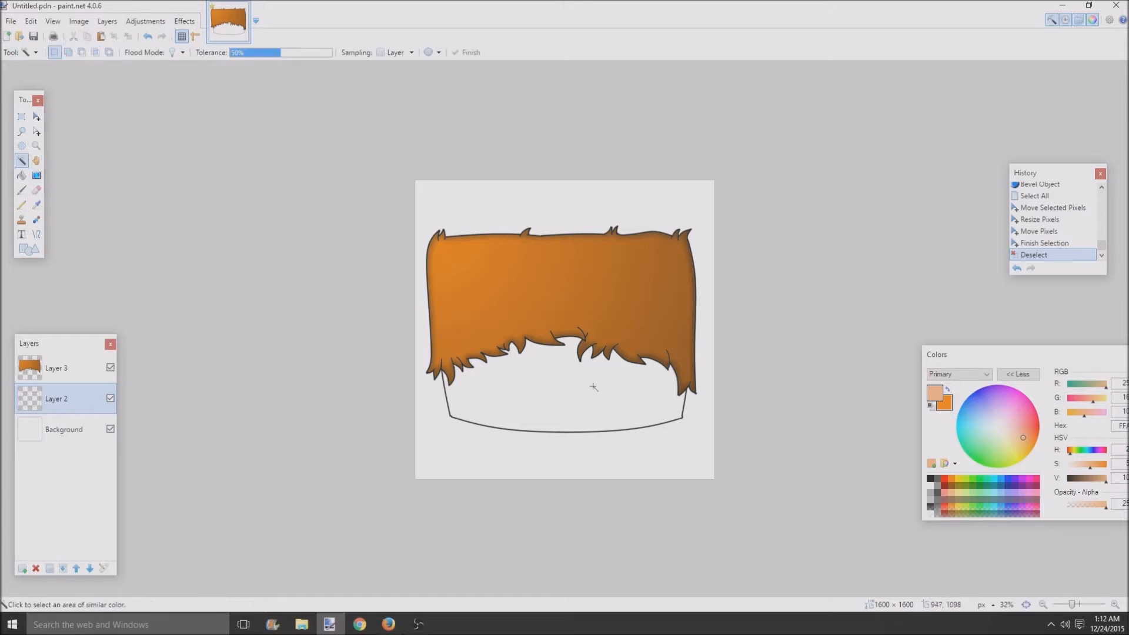
pyautogui.click(593, 386)
pyautogui.press('g')
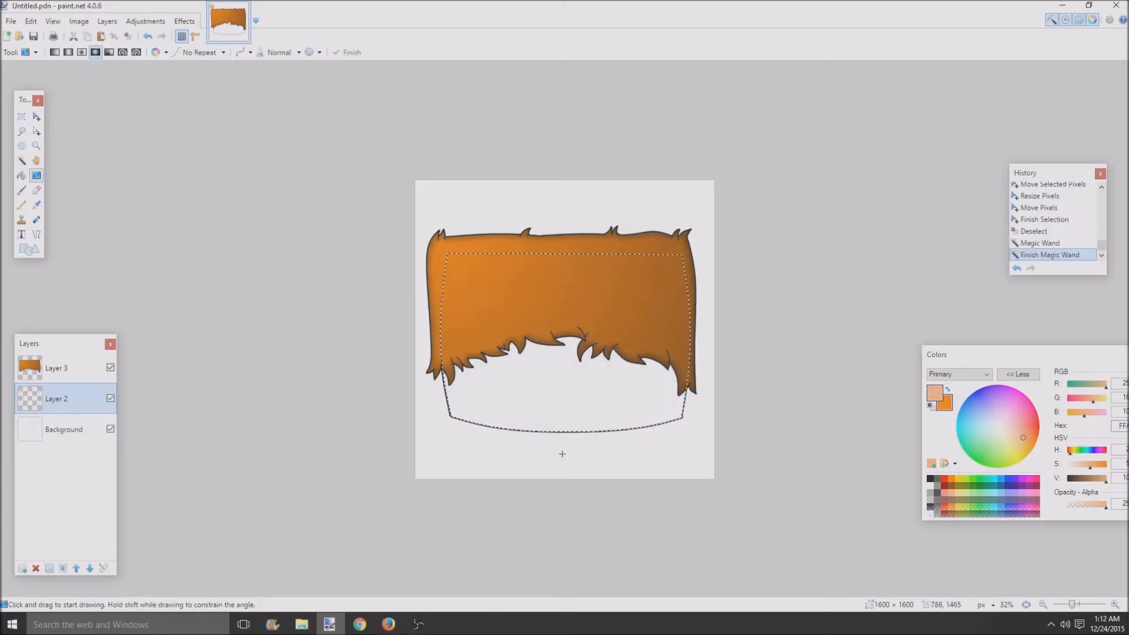
pyautogui.moveTo(563, 454); pyautogui.dragTo(552, 280)
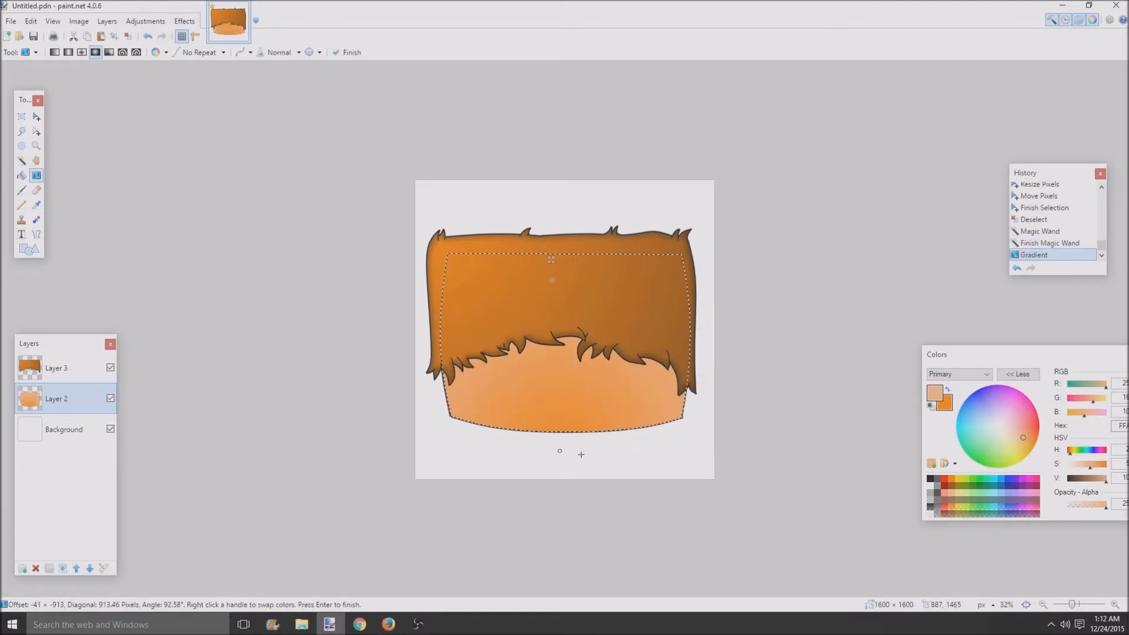
pyautogui.moveTo(559, 451); pyautogui.dragTo(553, 368)
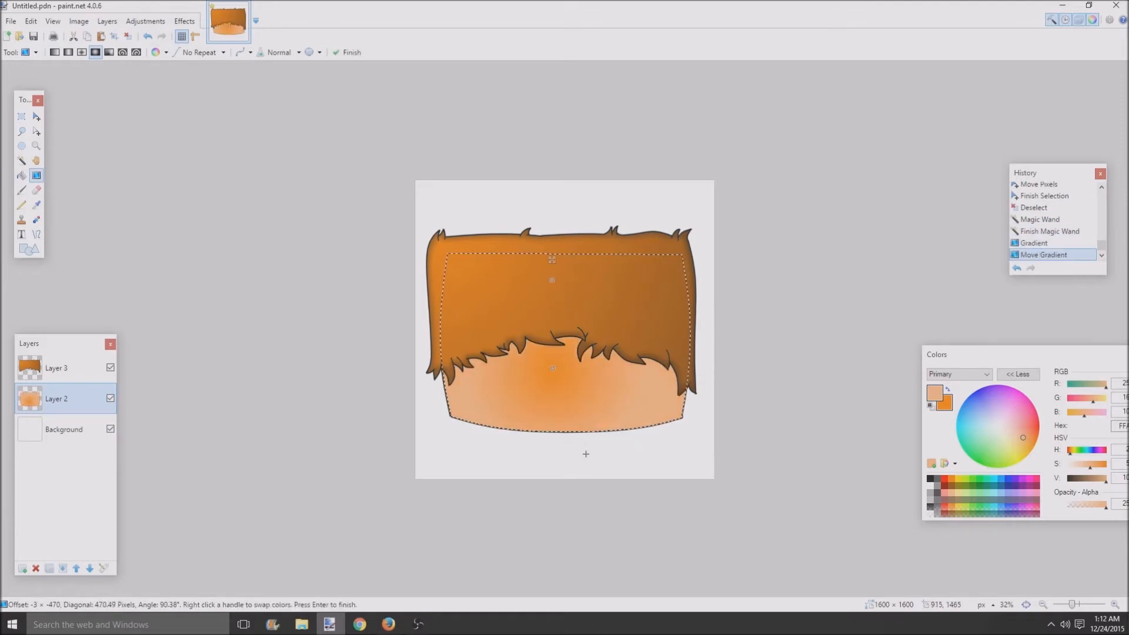
pyautogui.moveTo(572, 451); pyautogui.dragTo(590, 532)
pyautogui.hotkey('ctrl', 'd')
pyautogui.hotkey('ctrl', '-')
pyautogui.hotkey('ctrl', '-')
pyautogui.hotkey('ctrl', '+')
pyautogui.hotkey('ctrl', '+')
pyautogui.hotkey('ctrl', '+')
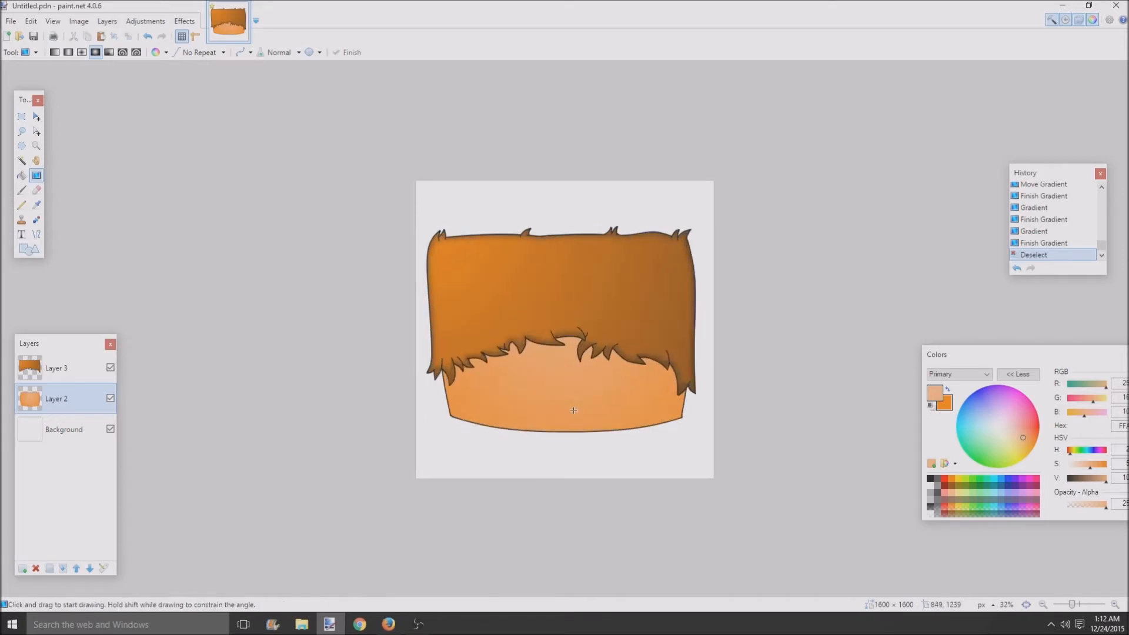
pyautogui.moveTo(555, 402); pyautogui.dragTo(730, 351)
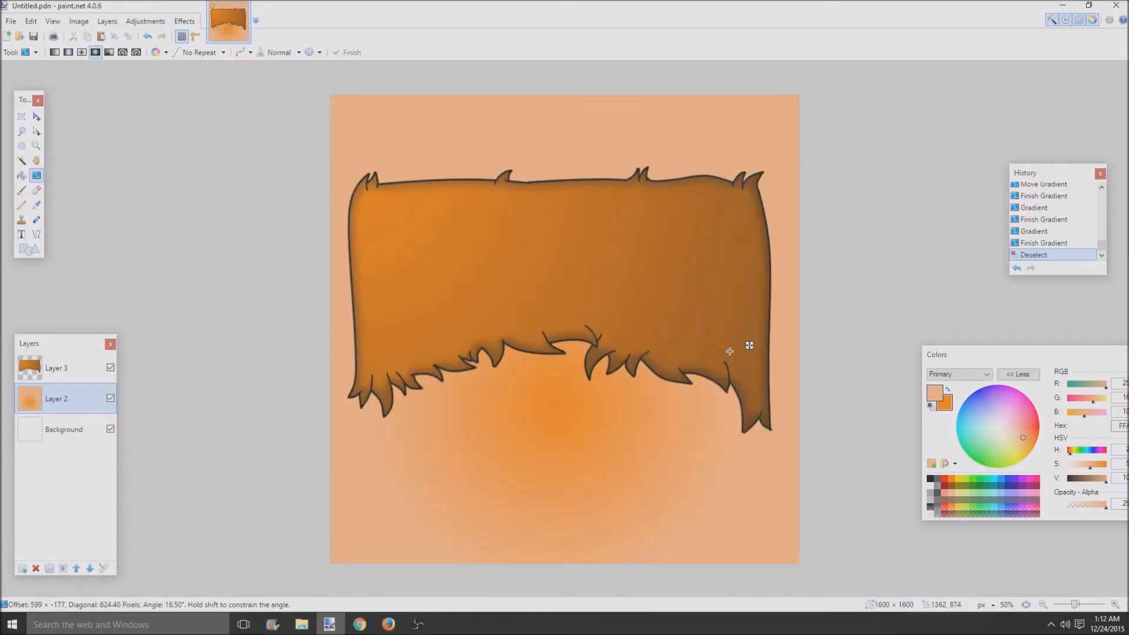
pyautogui.click(1017, 268)
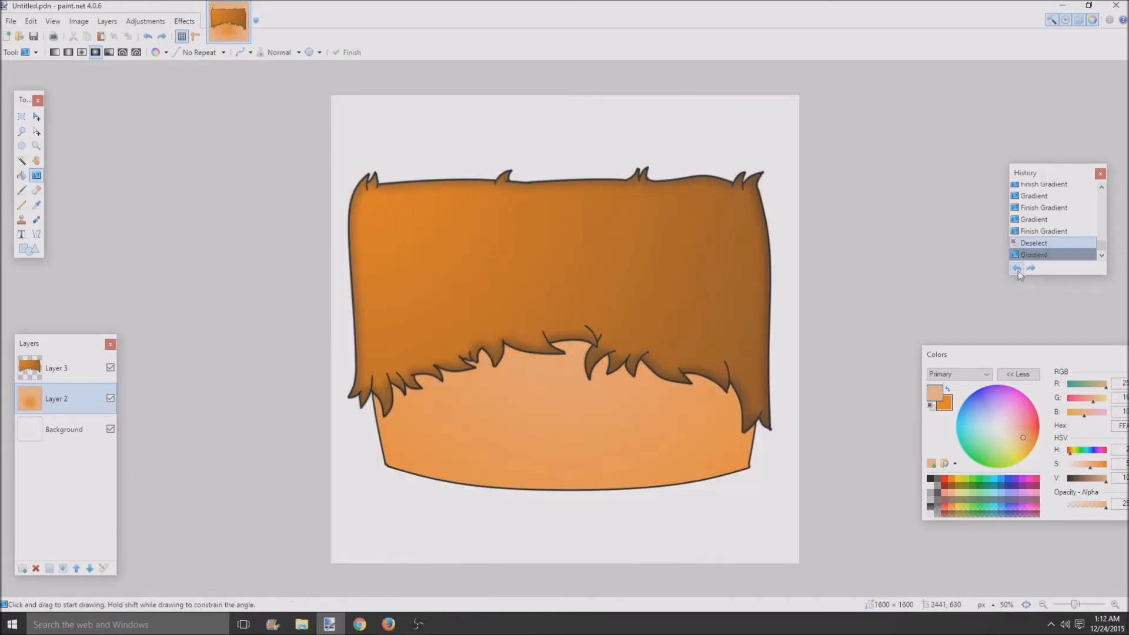
pyautogui.click(1017, 268)
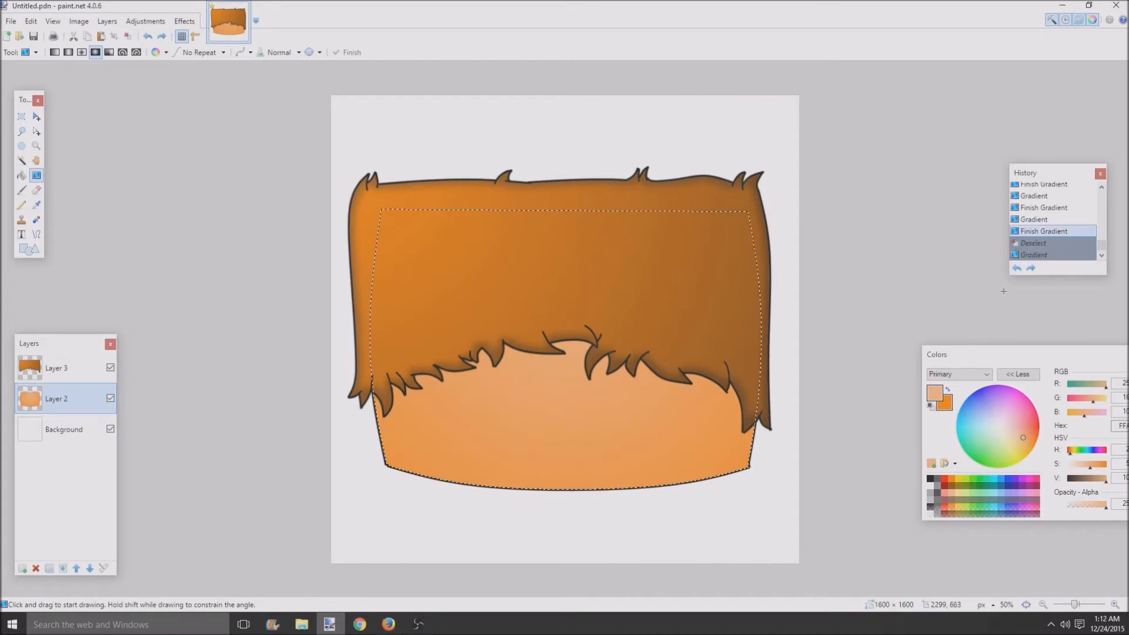
# - Set the secondary colour to a softer orange, redraw the face's radial gradient from the upper centre down past the chin, and deselect
pyautogui.click(947, 404)
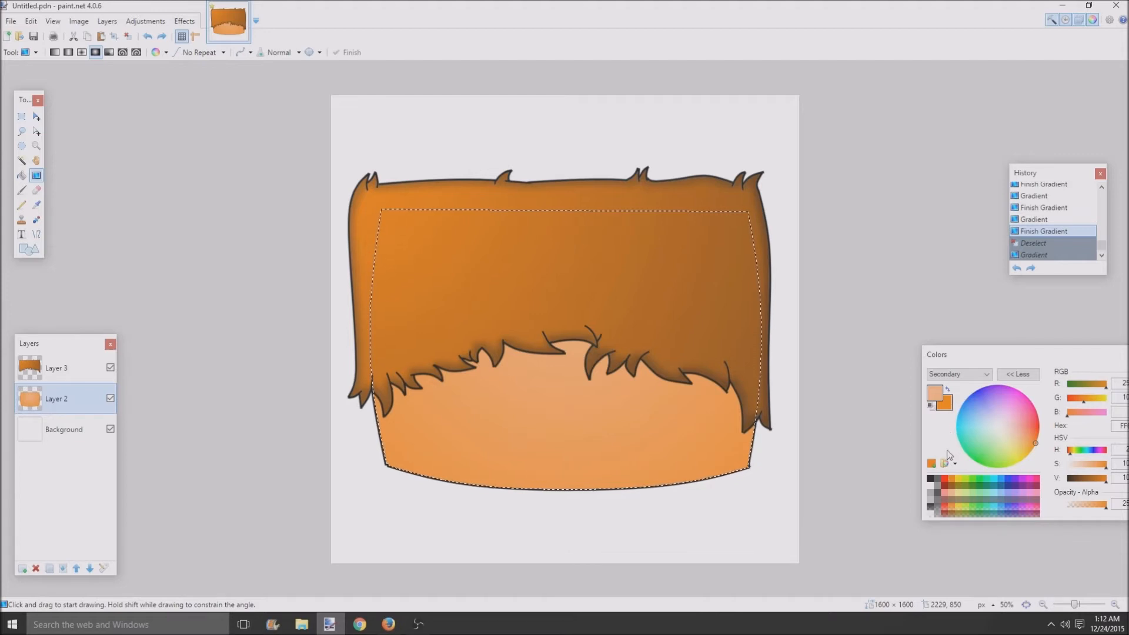
pyautogui.rightClick(952, 487)
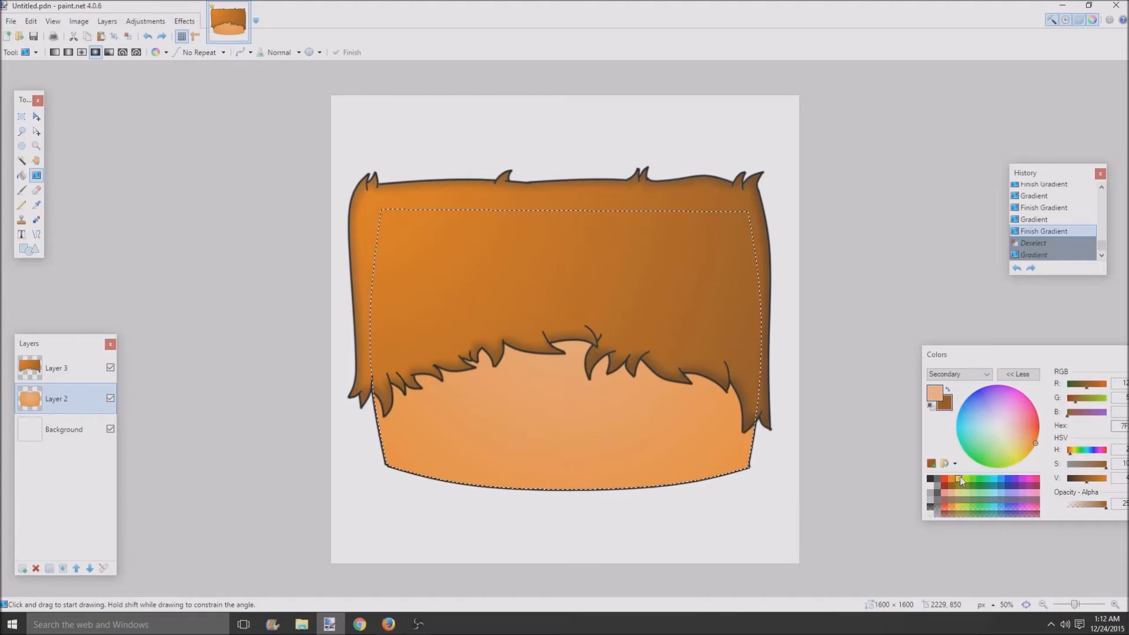
pyautogui.rightClick(953, 481)
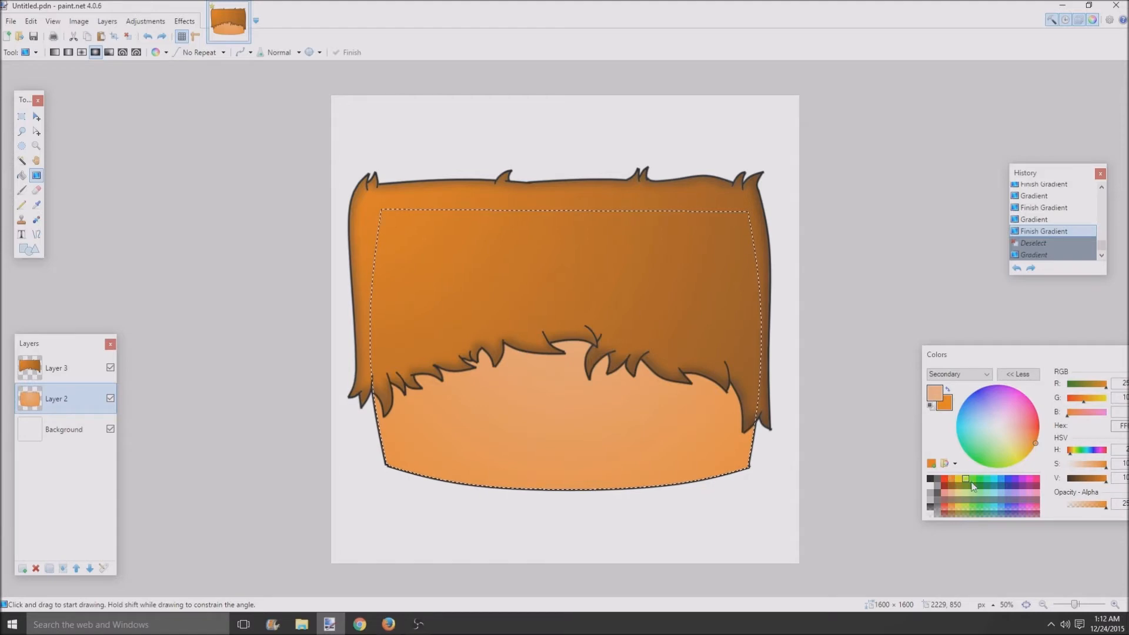
pyautogui.click(1104, 464)
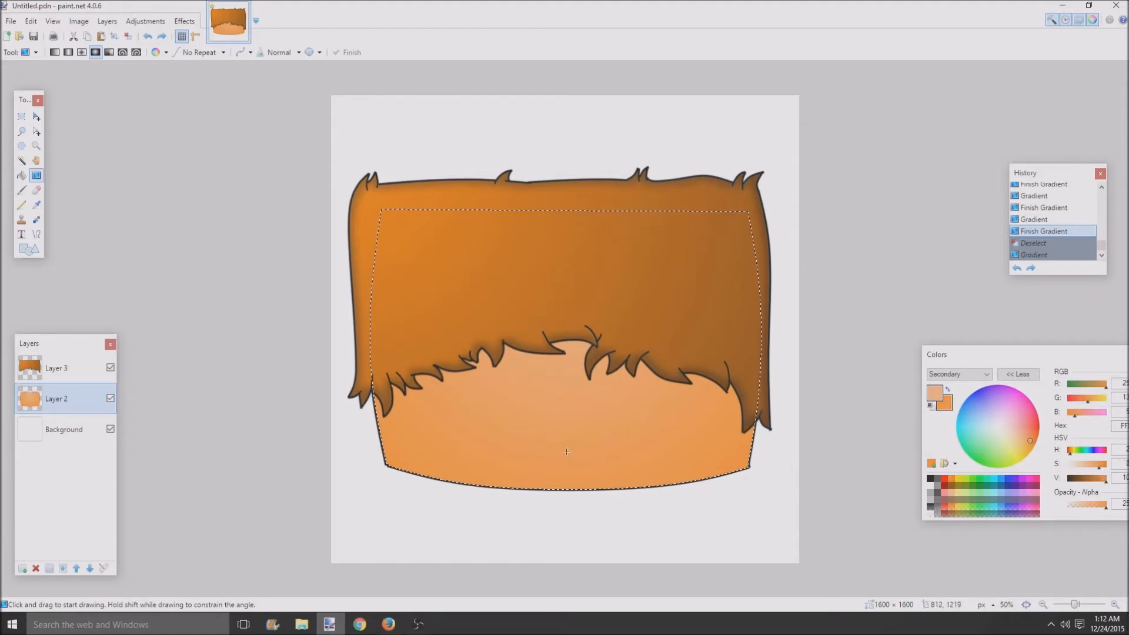
pyautogui.moveTo(561, 516); pyautogui.dragTo(568, 301)
pyautogui.moveTo(564, 260); pyautogui.dragTo(565, 530)
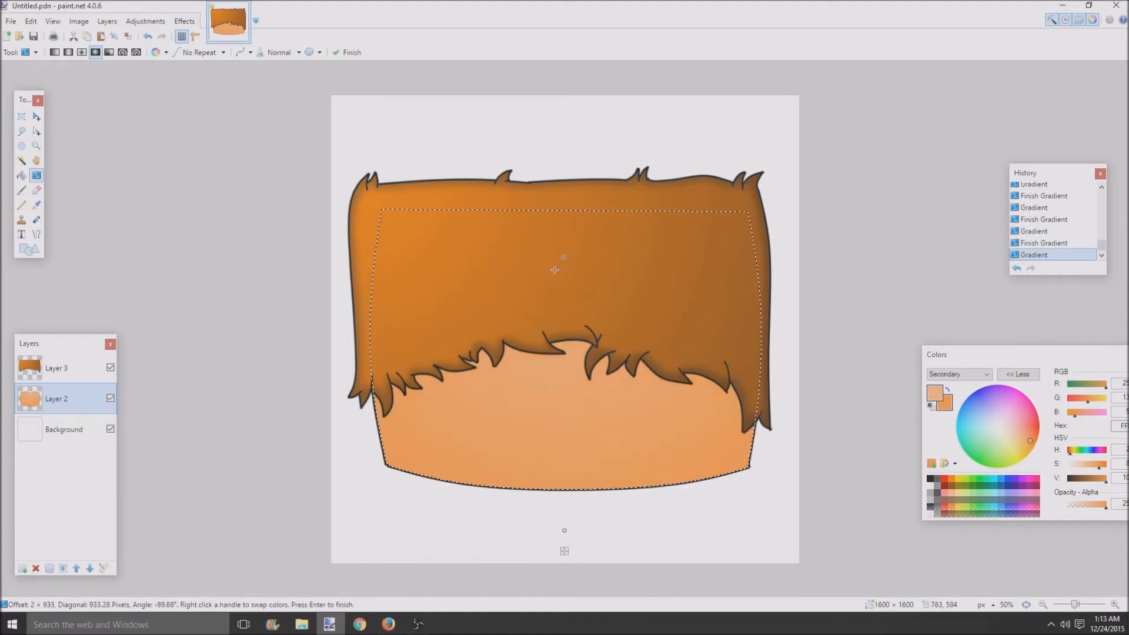
pyautogui.moveTo(555, 270); pyautogui.dragTo(547, 527)
pyautogui.moveTo(556, 287); pyautogui.dragTo(555, 528)
pyautogui.hotkey('ctrl', 'd')
# - With black as the primary colour, draw four curved lines on Layer 4 forming a boxy left eye about 250 px tall
pyautogui.scroll(1, 478, 443)
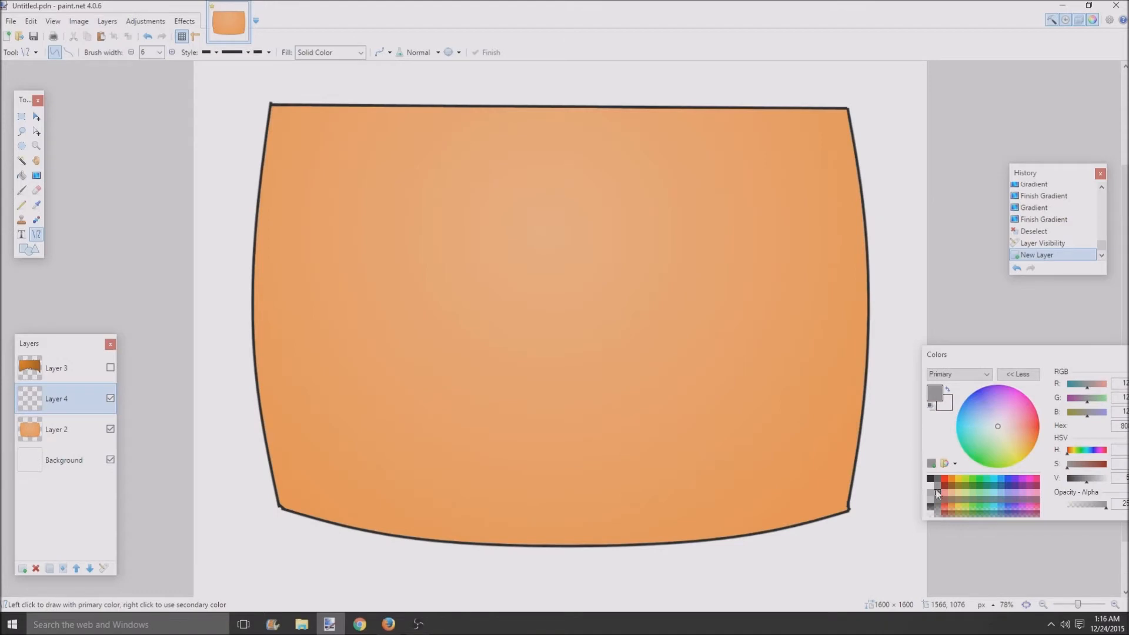
pyautogui.click(937, 493)
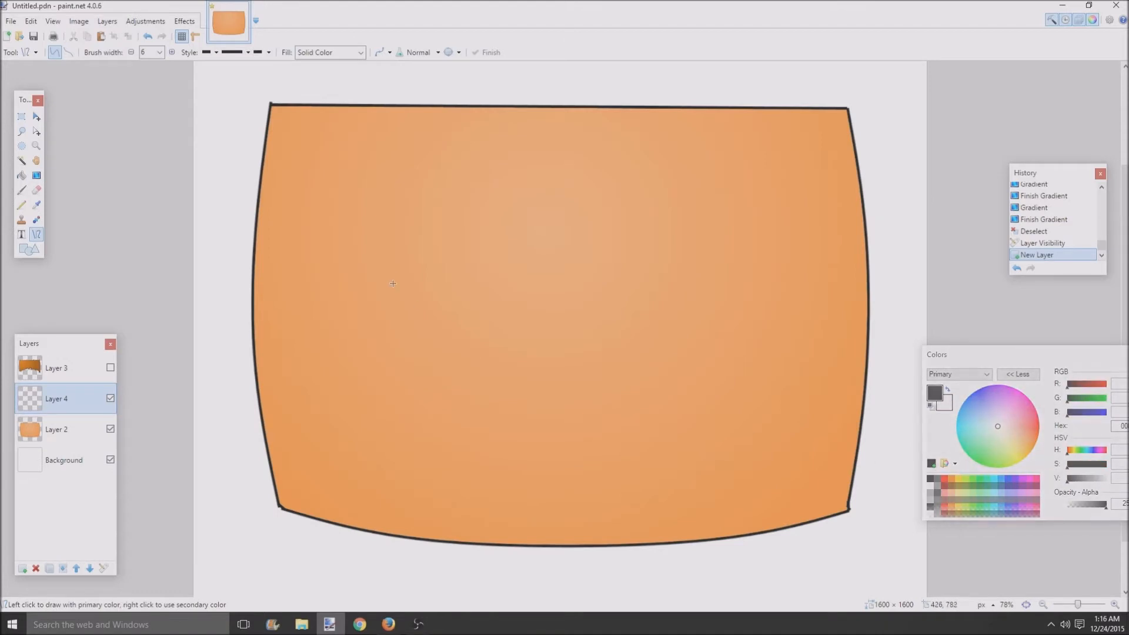
pyautogui.moveTo(401, 274); pyautogui.dragTo(400, 387)
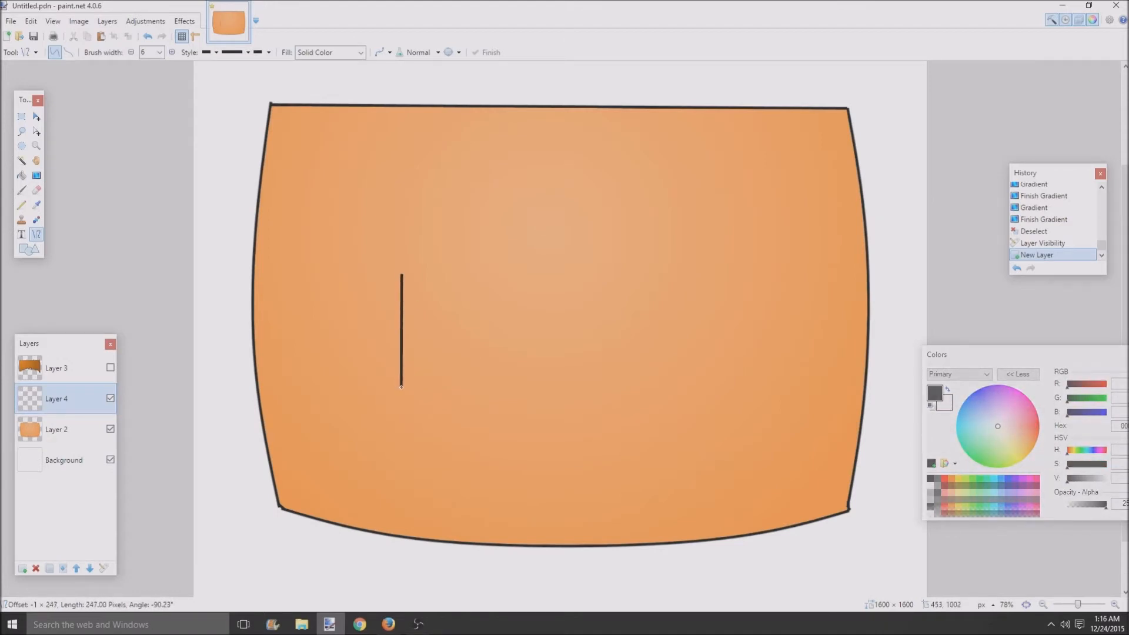
pyautogui.moveTo(402, 314); pyautogui.dragTo(392, 348)
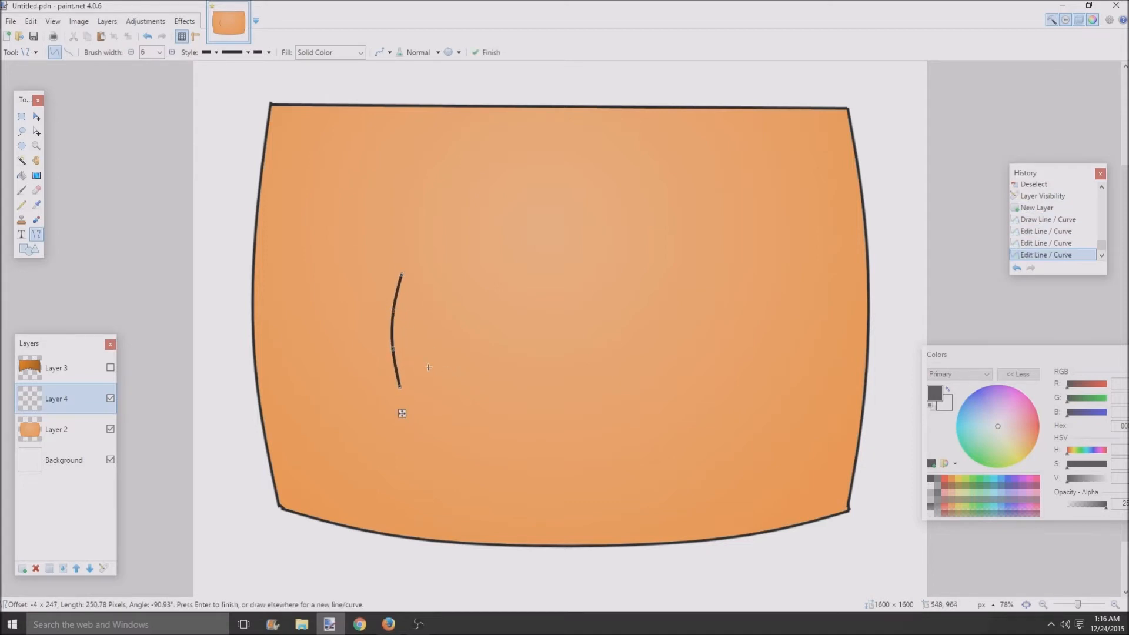
pyautogui.moveTo(395, 388)
pyautogui.mouseDown()
pyautogui.moveTo(493, 390)
pyautogui.moveTo(429, 389)
pyautogui.moveTo(483, 387)
pyautogui.moveTo(487, 272)
pyautogui.moveTo(492, 310)
pyautogui.mouseUp()
pyautogui.press('Return')
pyautogui.moveTo(484, 352); pyautogui.dragTo(492, 350)
pyautogui.press('Return')
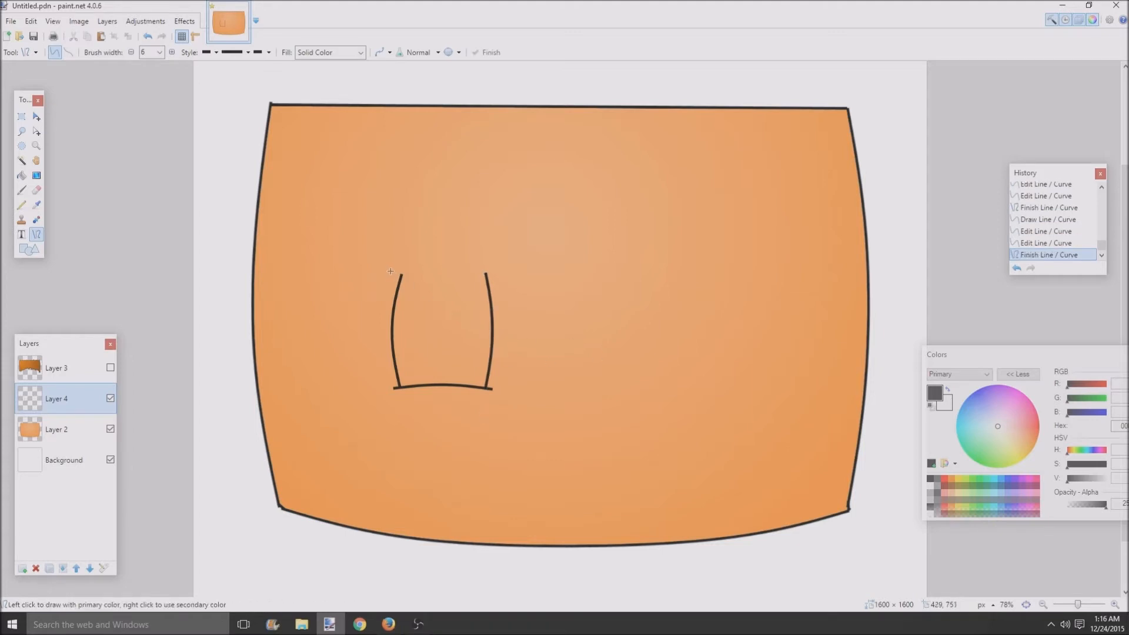
pyautogui.moveTo(390, 270)
pyautogui.mouseDown()
pyautogui.moveTo(495, 268)
pyautogui.moveTo(428, 274)
pyautogui.moveTo(451, 278)
pyautogui.mouseUp()
pyautogui.press('Return')
# - Draw a curved iris outline about 204 px long across the eye, from its bottom edge to its right edge
pyautogui.scroll(-2, 545, 329)
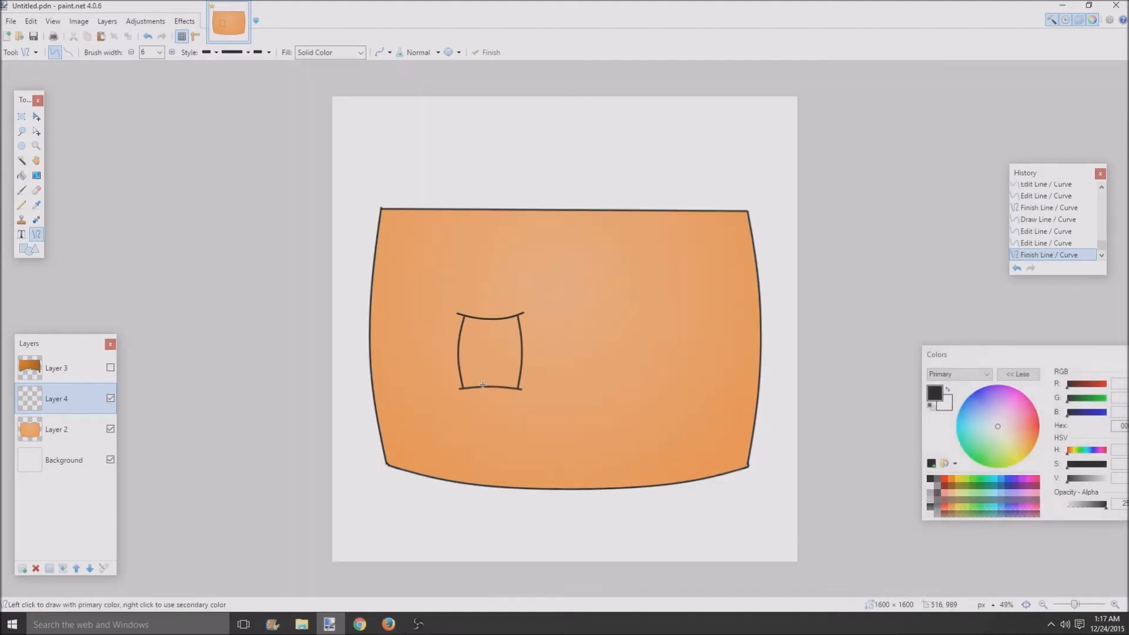
pyautogui.scroll(2, 447, 433)
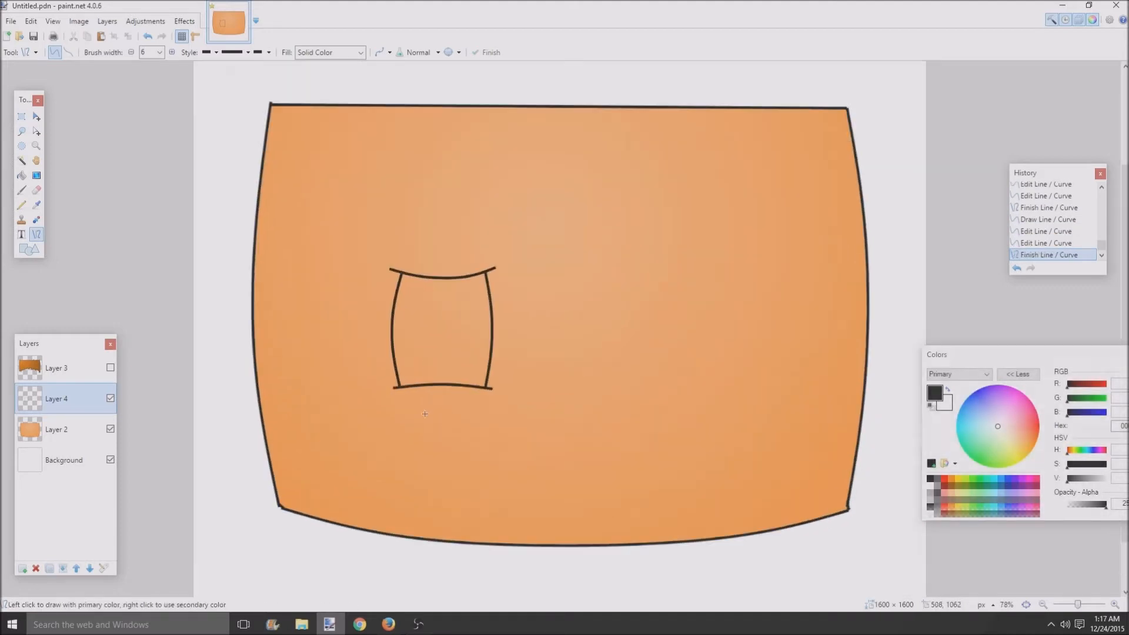
pyautogui.moveTo(435, 385)
pyautogui.mouseDown()
pyautogui.moveTo(456, 346)
pyautogui.moveTo(493, 329)
pyautogui.moveTo(454, 333)
pyautogui.moveTo(439, 368)
pyautogui.mouseUp()
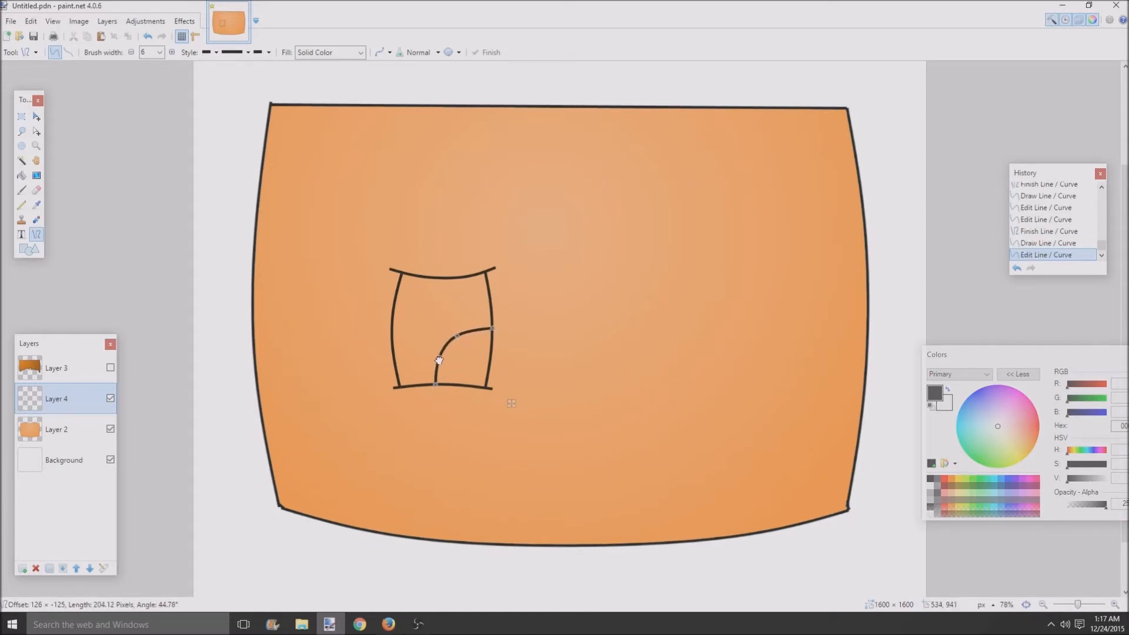
pyautogui.press('Return')
# - Select the iris area with the Magic Wand and fill it with Clouds in bright blue and dark blue, then deselect
pyautogui.click(22, 160)
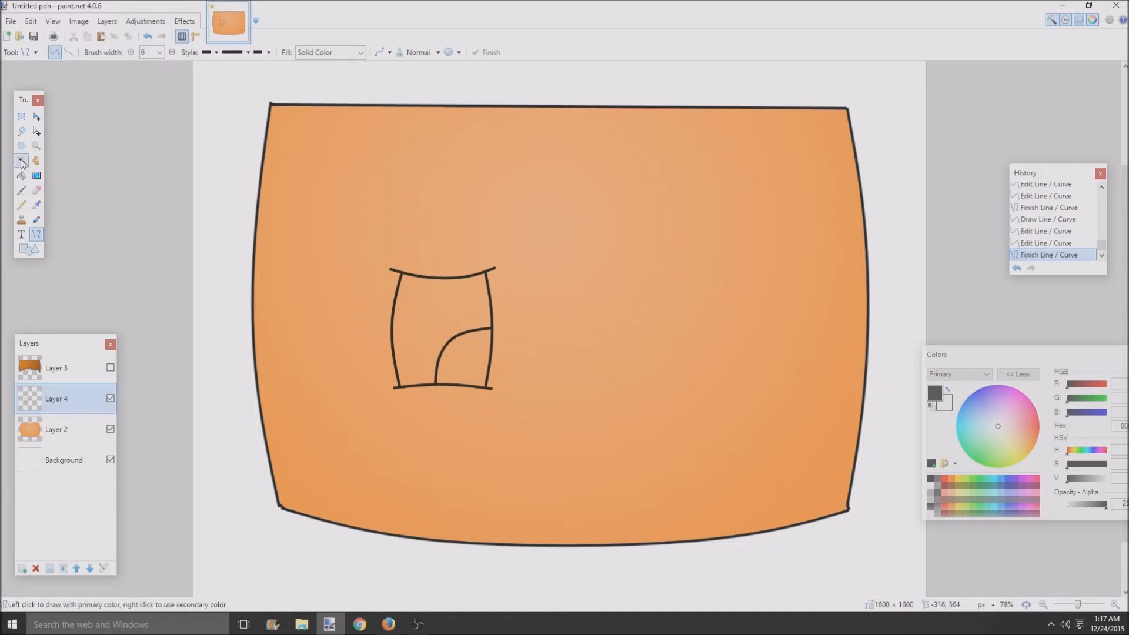
pyautogui.click(464, 360)
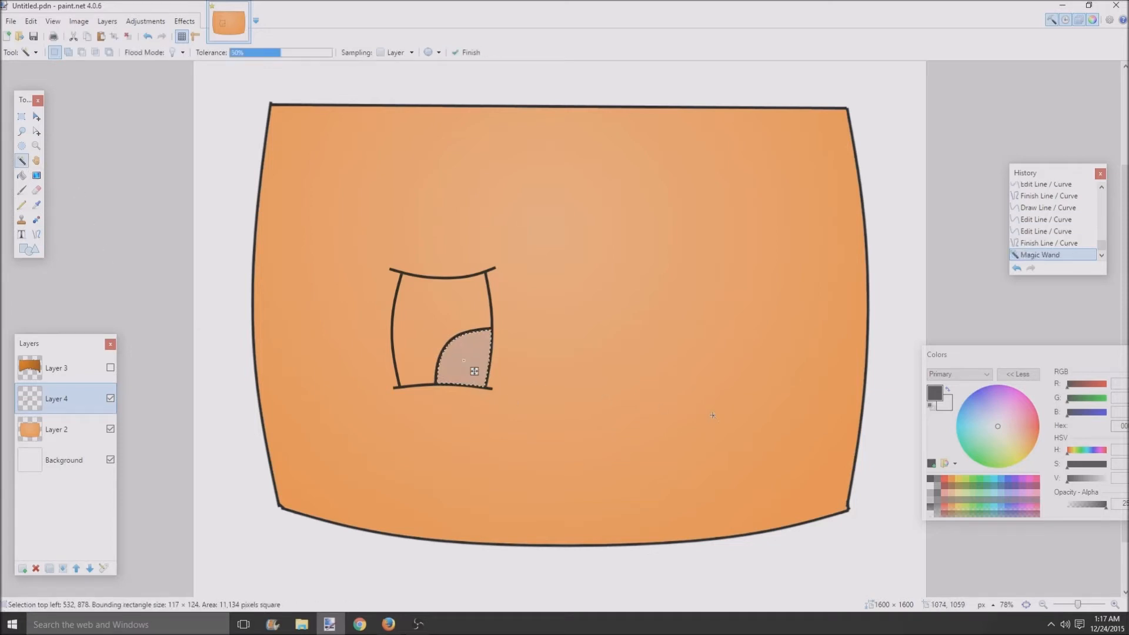
pyautogui.click(1008, 486)
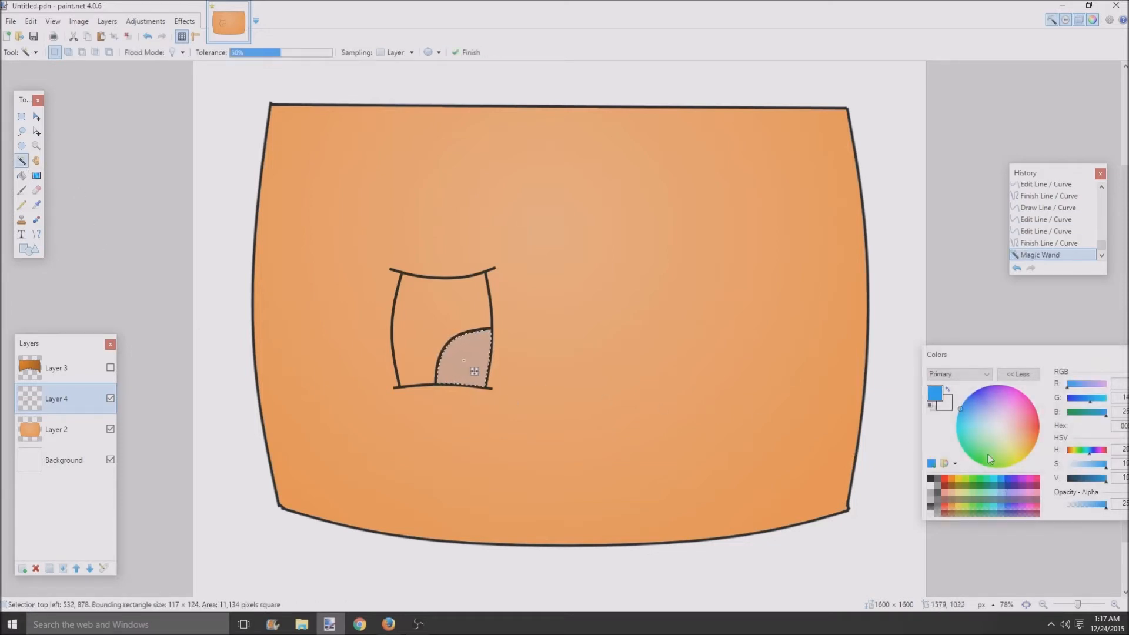
pyautogui.rightClick(1001, 486)
pyautogui.click(184, 21)
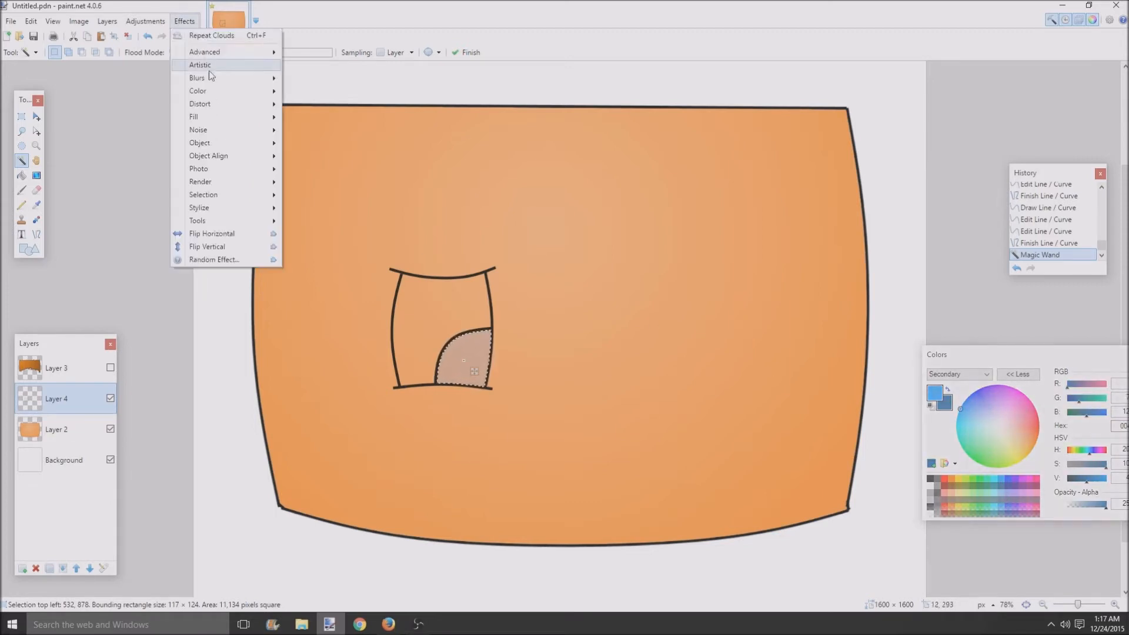
pyautogui.moveTo(221, 184)
pyautogui.click(311, 197)
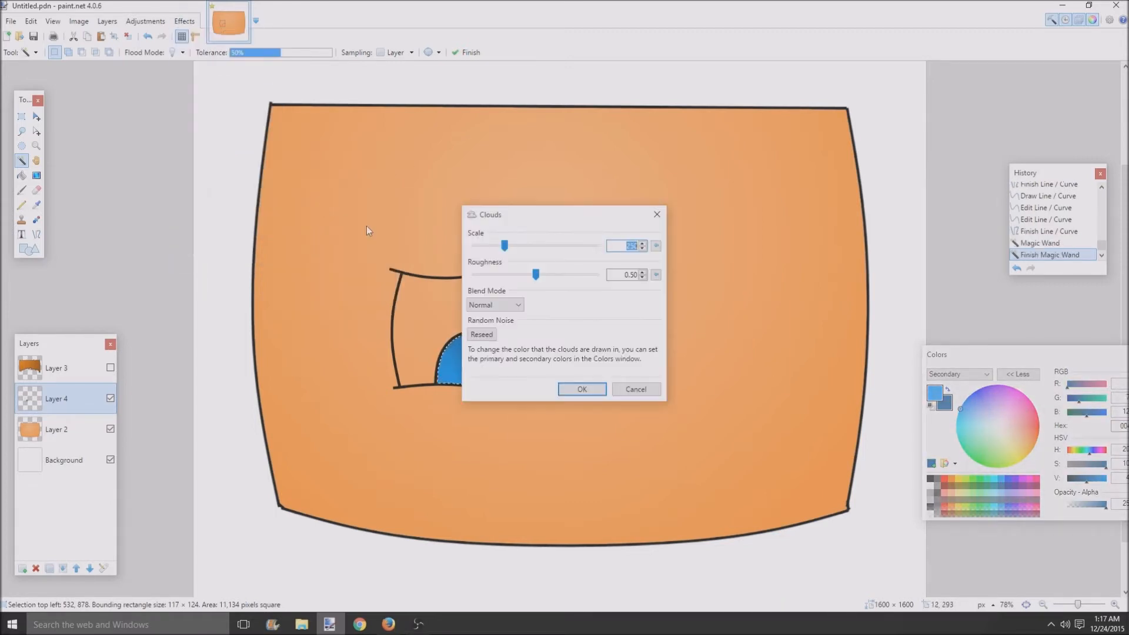
pyautogui.click(582, 389)
pyautogui.hotkey('ctrl', 'd')
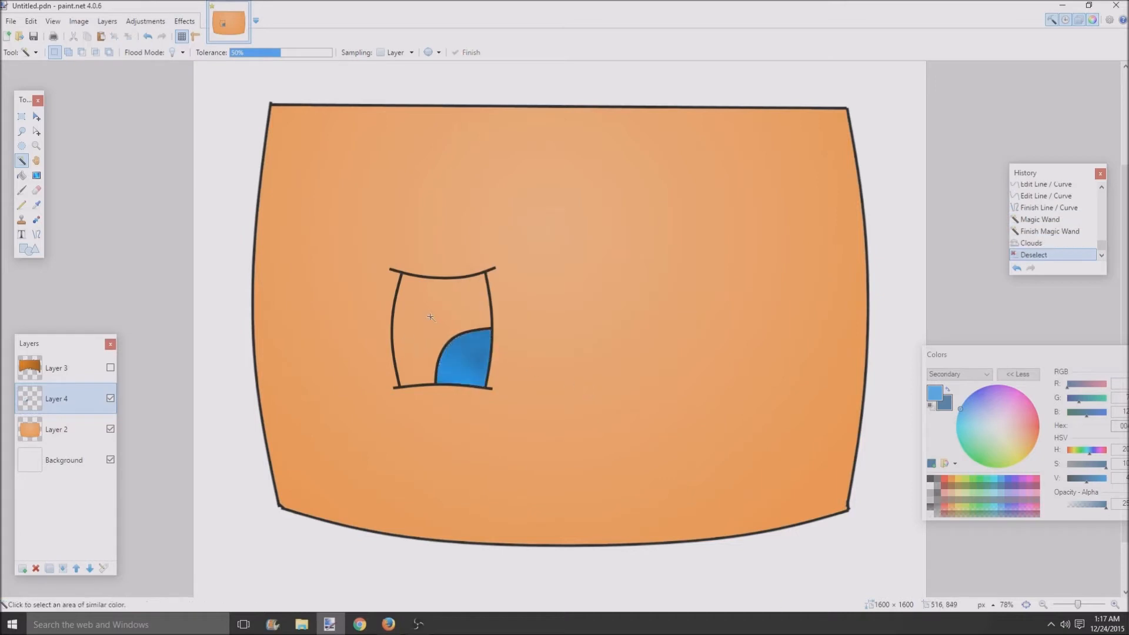
# - Select the rest of the eye and fill it with Clouds in grey and white, then deselect
pyautogui.click(424, 324)
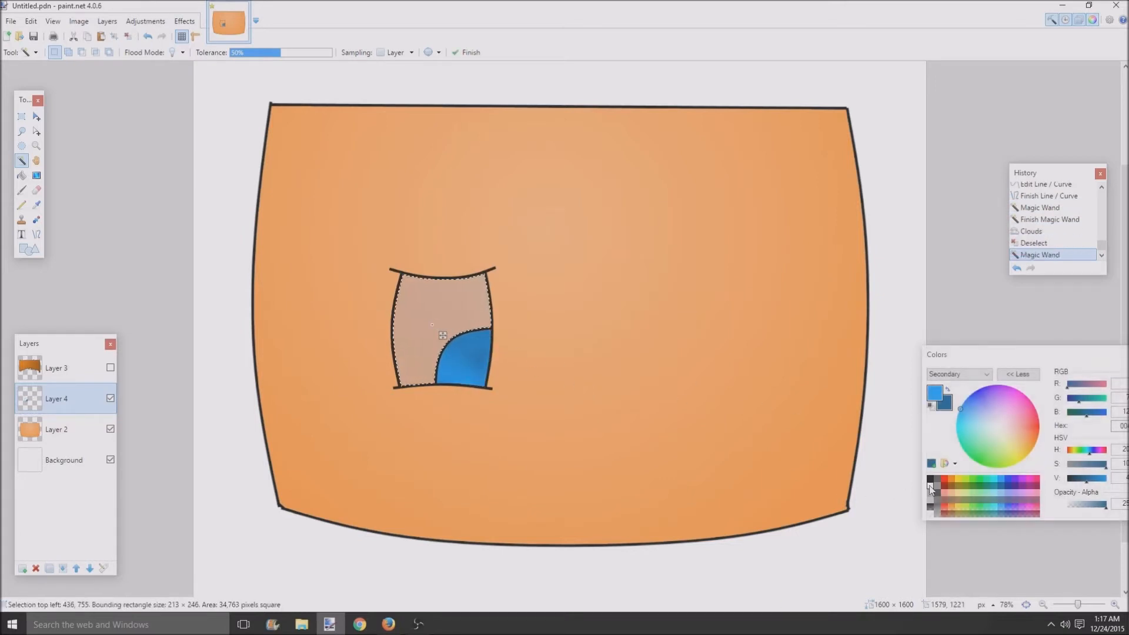
pyautogui.click(931, 496)
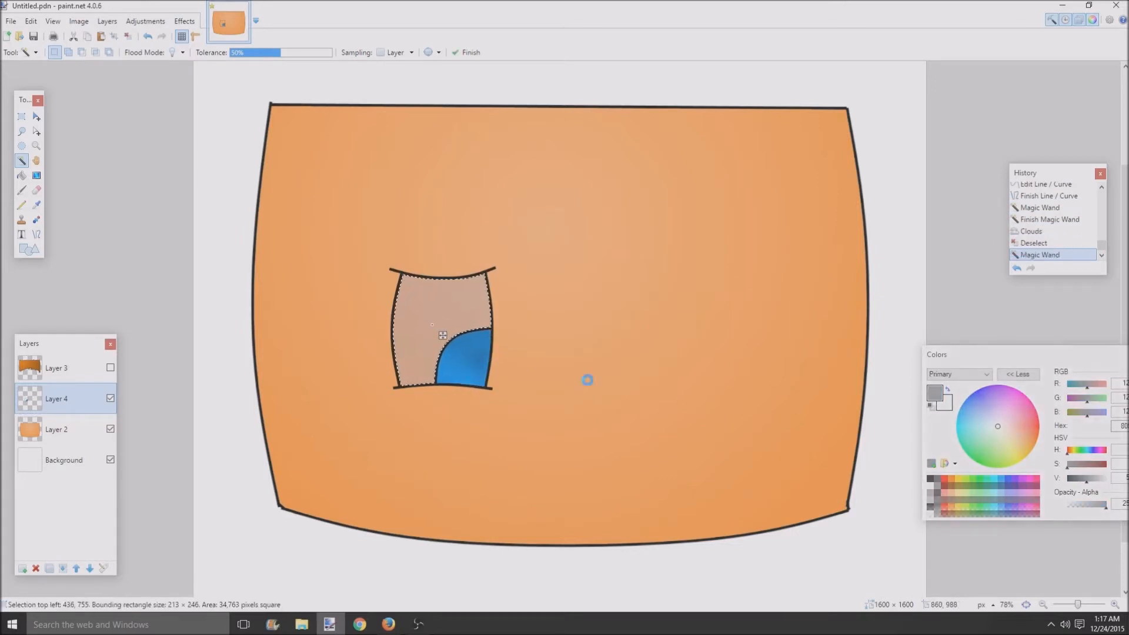
pyautogui.hotkey('ctrl', 'f')
pyautogui.hotkey('ctrl', 'd')
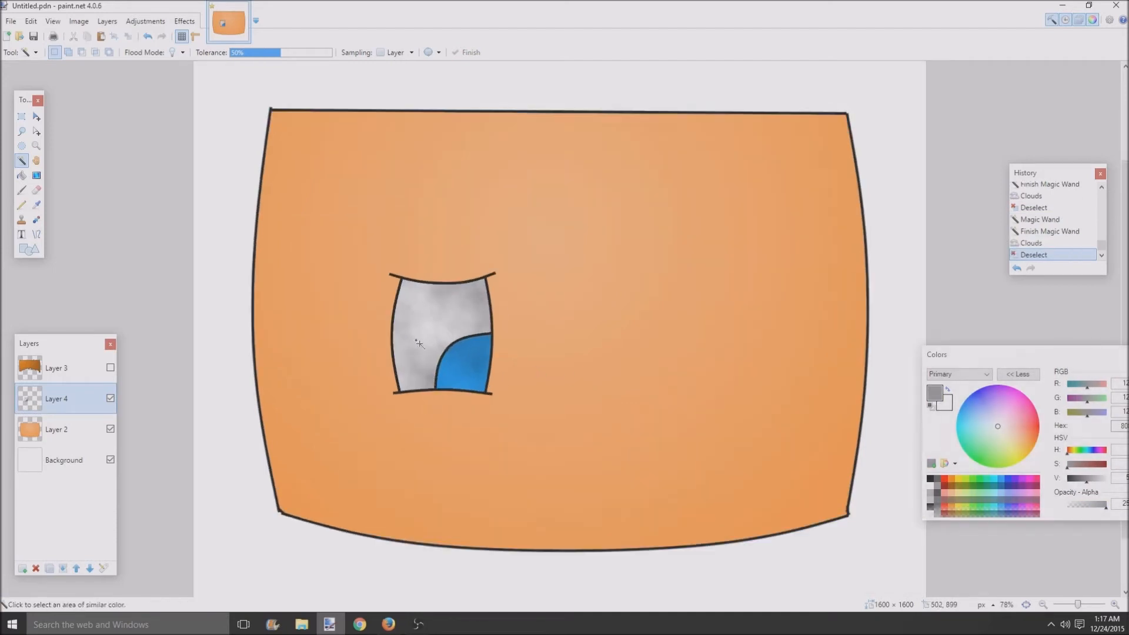
pyautogui.click(184, 21)
pyautogui.moveTo(211, 148)
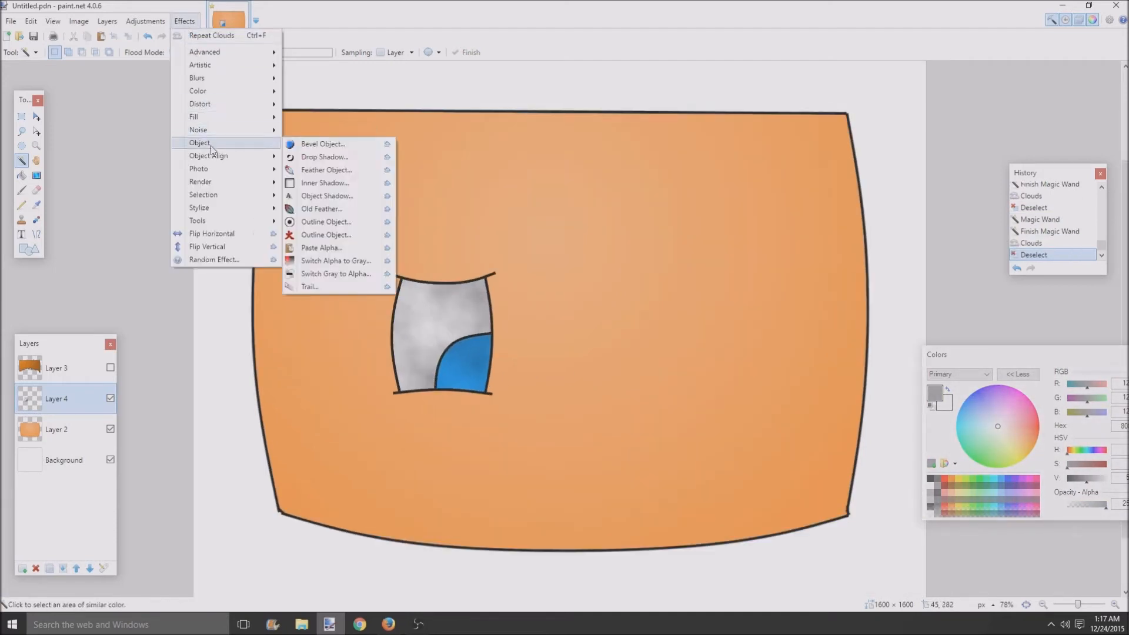
pyautogui.click(321, 153)
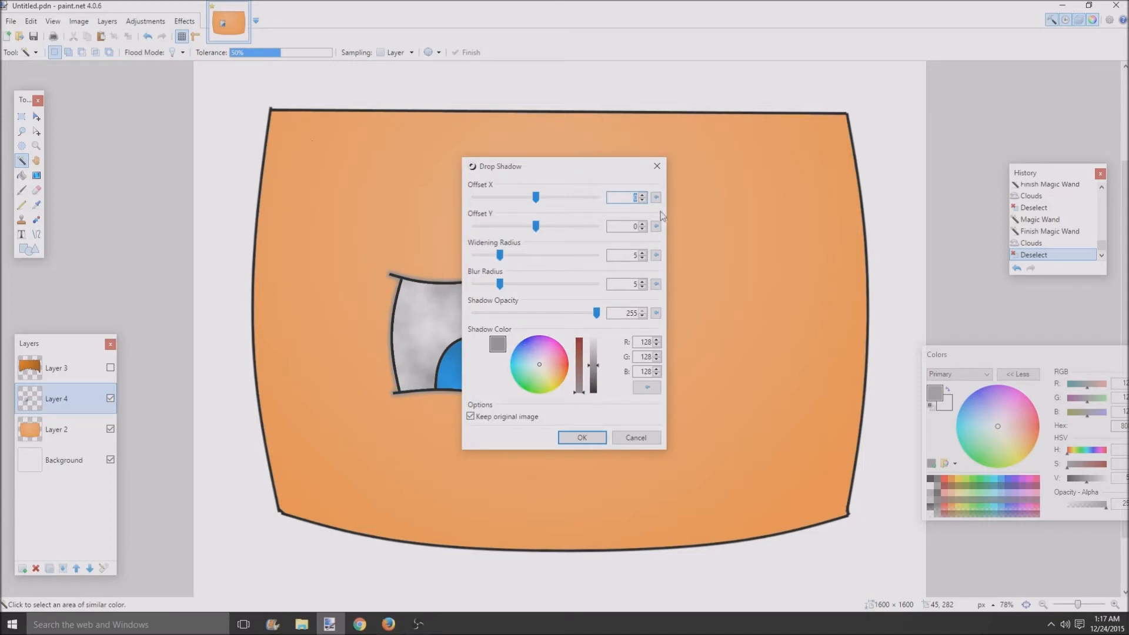
pyautogui.click(657, 169)
# - Apply Bevel Object to the eye with a depth of about 26 and a strength of 0.39
pyautogui.click(184, 21)
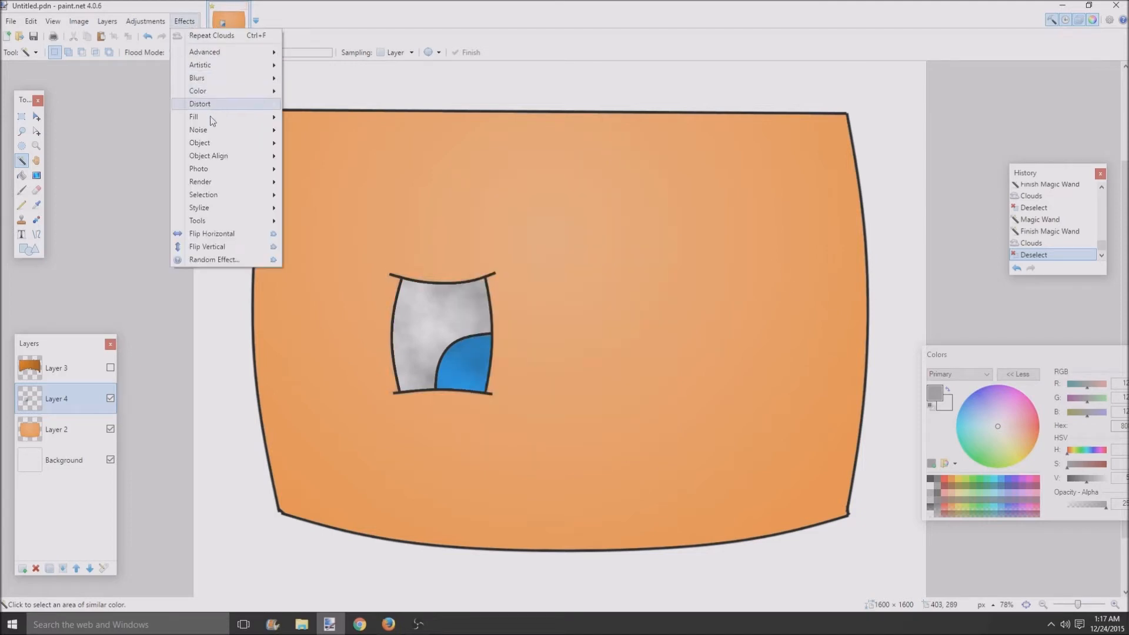
pyautogui.moveTo(214, 147)
pyautogui.click(323, 145)
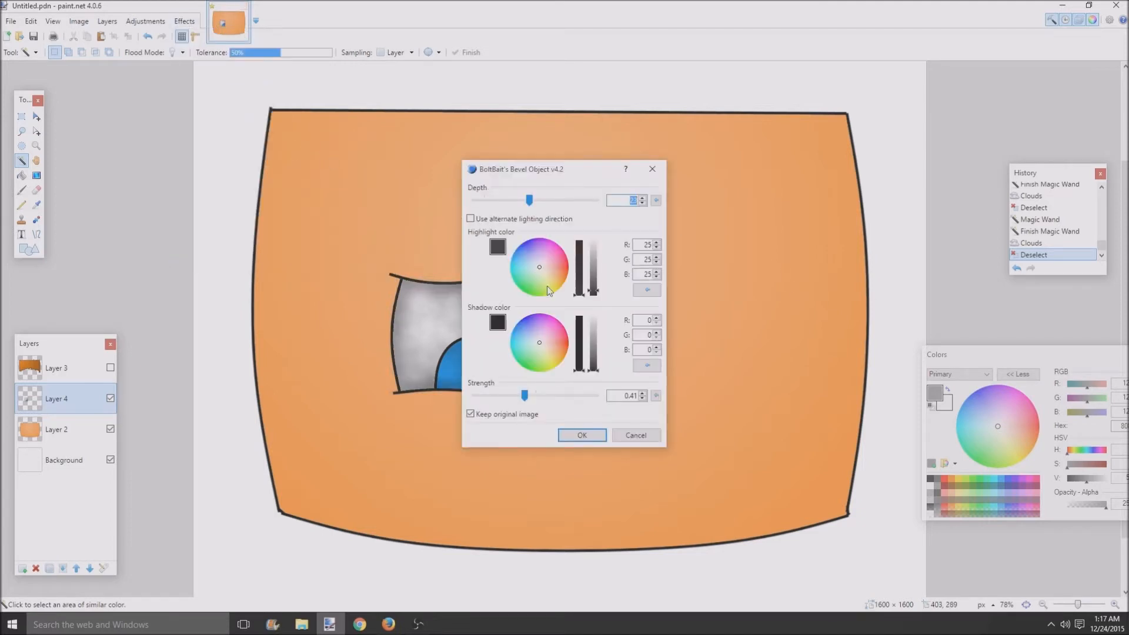
pyautogui.moveTo(517, 172); pyautogui.dragTo(763, 180)
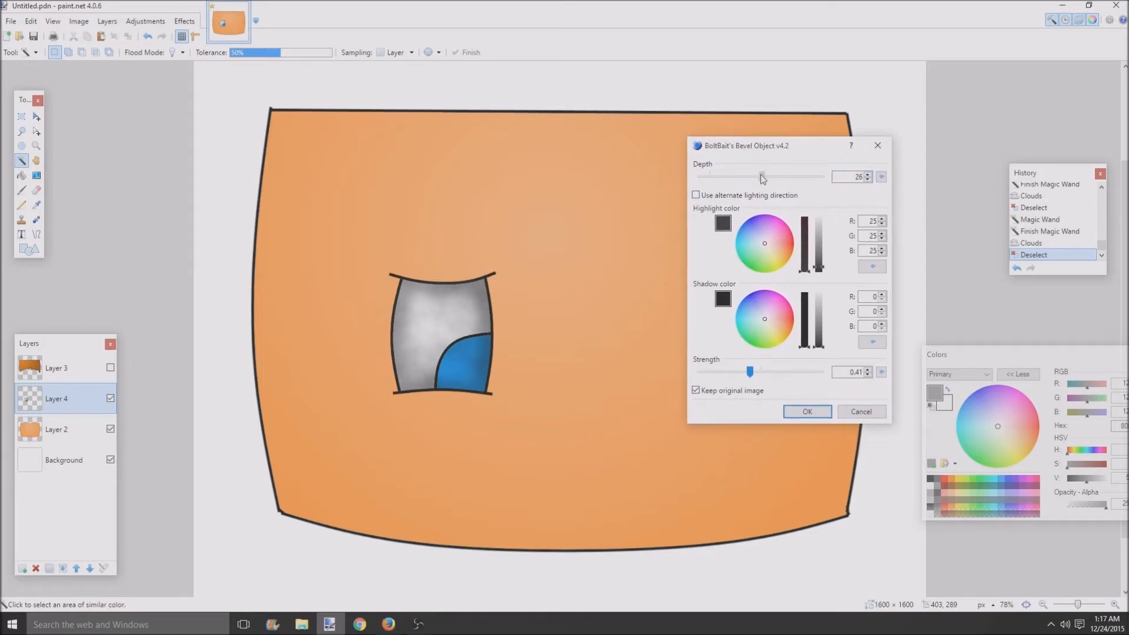
pyautogui.moveTo(753, 377); pyautogui.dragTo(748, 375)
pyautogui.moveTo(763, 178); pyautogui.dragTo(800, 194)
pyautogui.moveTo(771, 194); pyautogui.dragTo(765, 196)
pyautogui.click(807, 412)
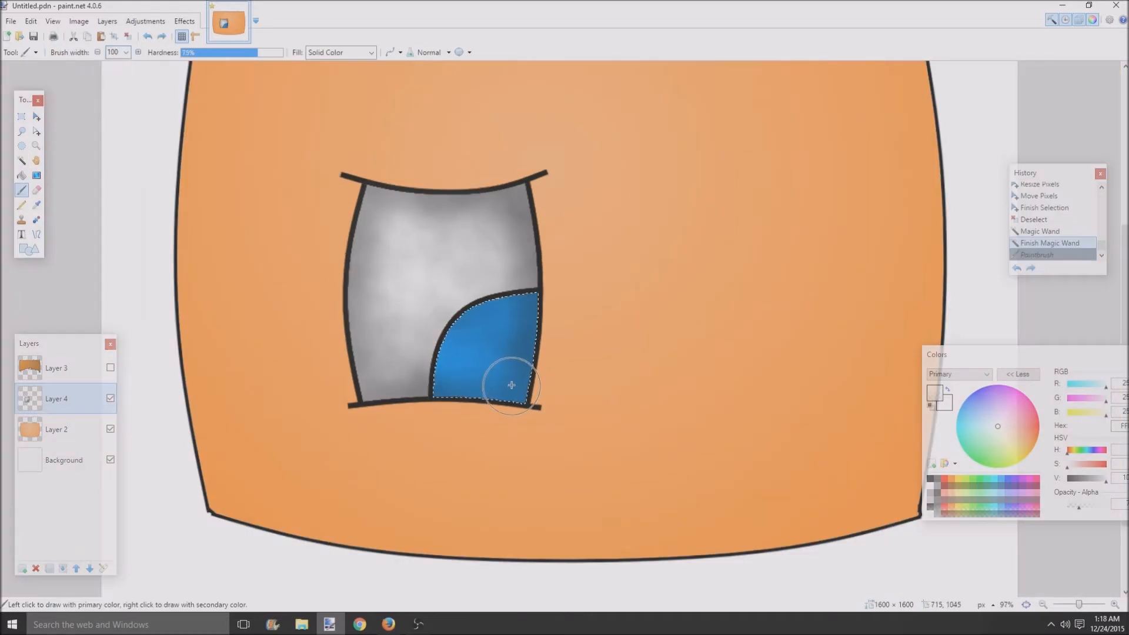
pyautogui.click(512, 387)
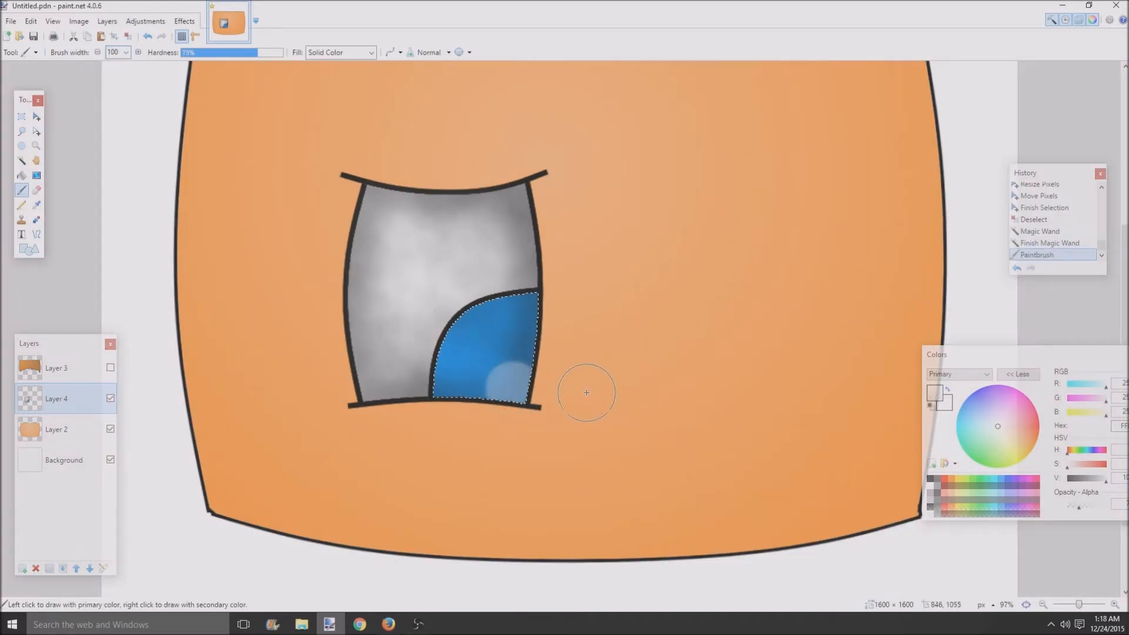
pyautogui.click(125, 53)
pyautogui.click(114, 126)
pyautogui.click(125, 52)
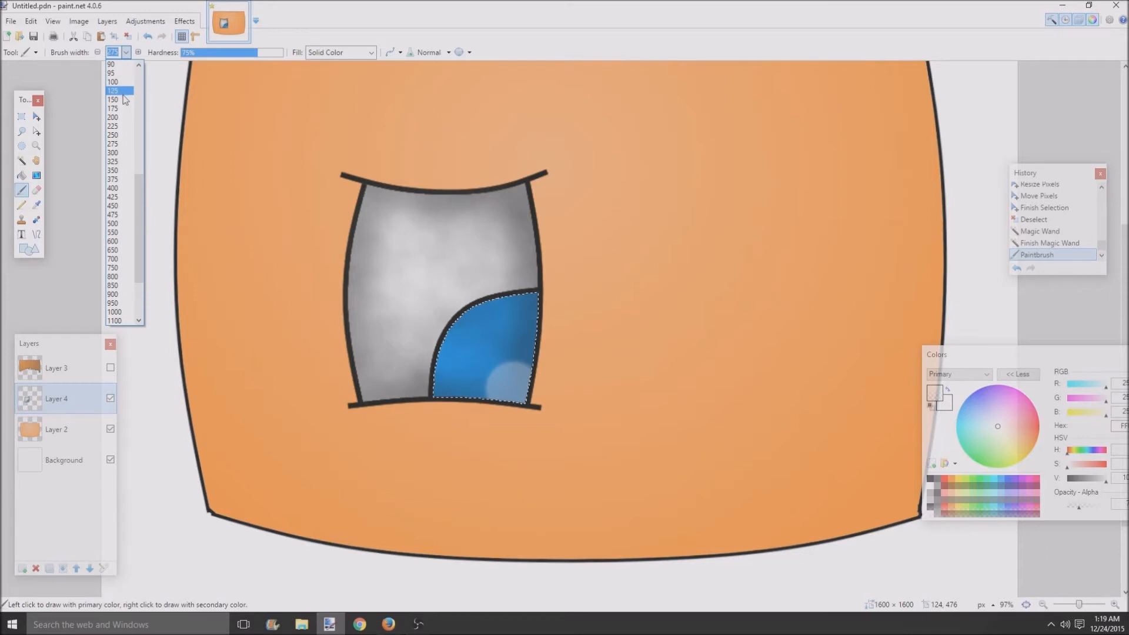
pyautogui.click(115, 65)
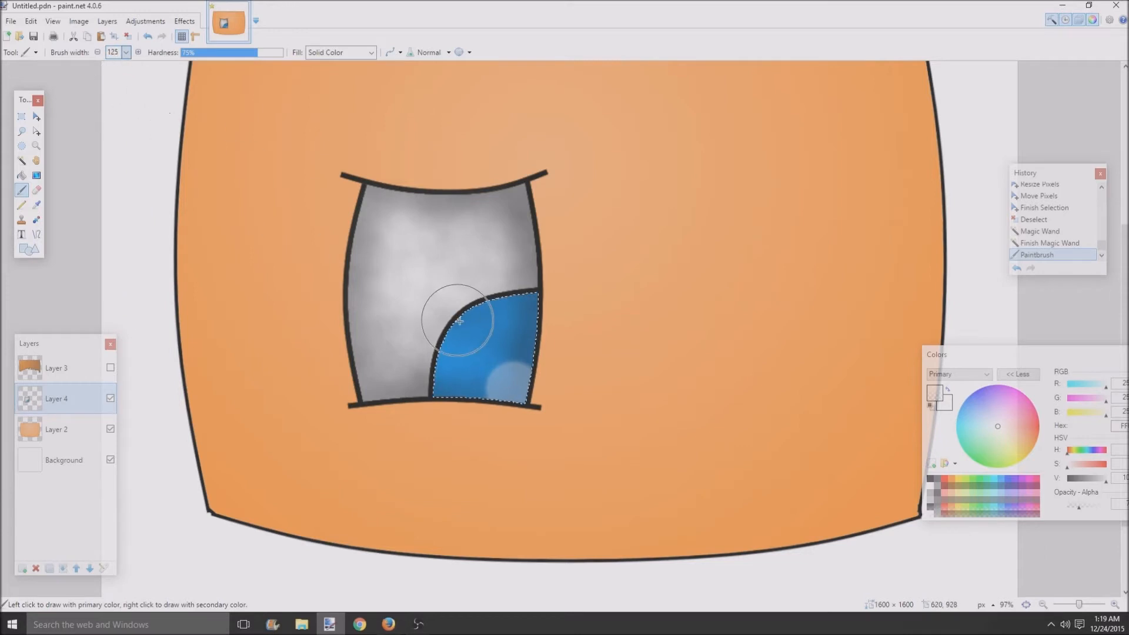
pyautogui.click(483, 345)
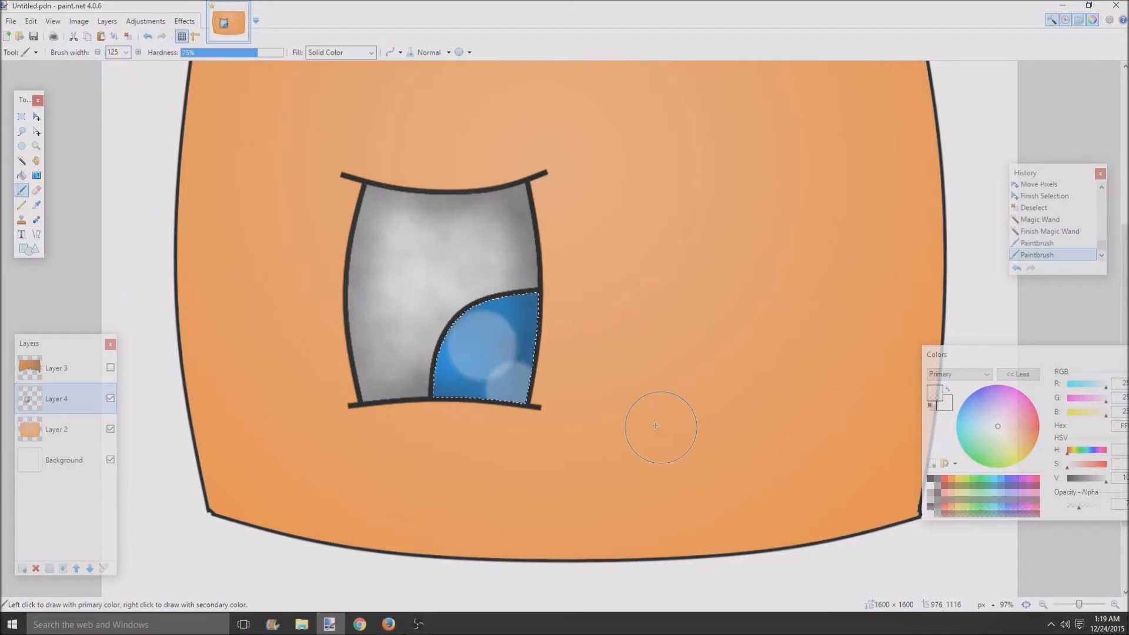
pyautogui.click(1017, 268)
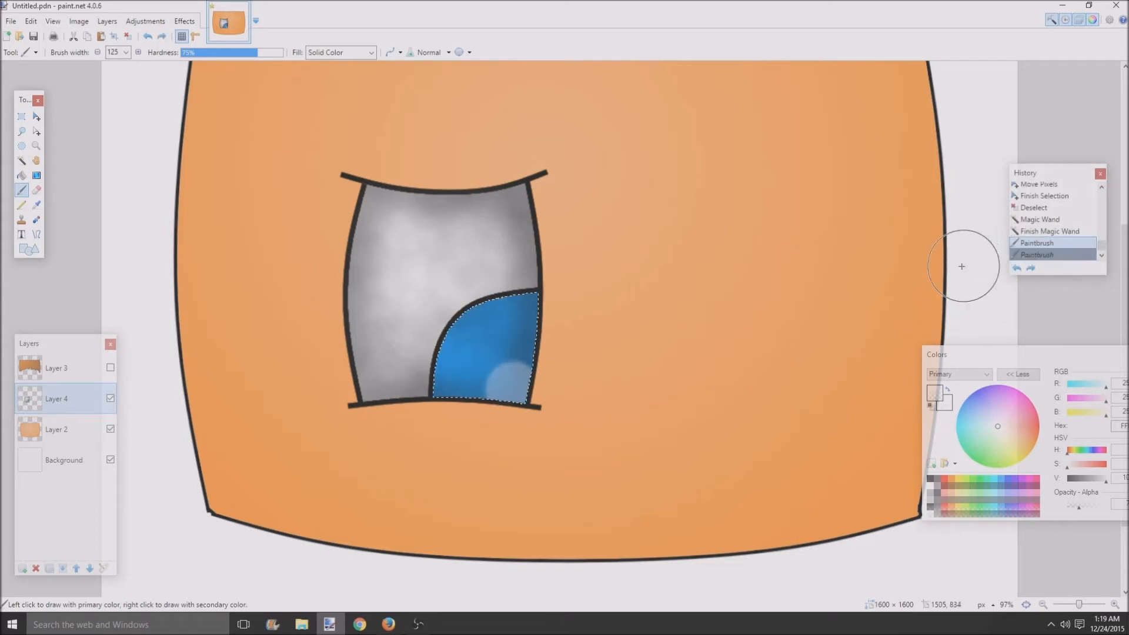
pyautogui.click(1017, 269)
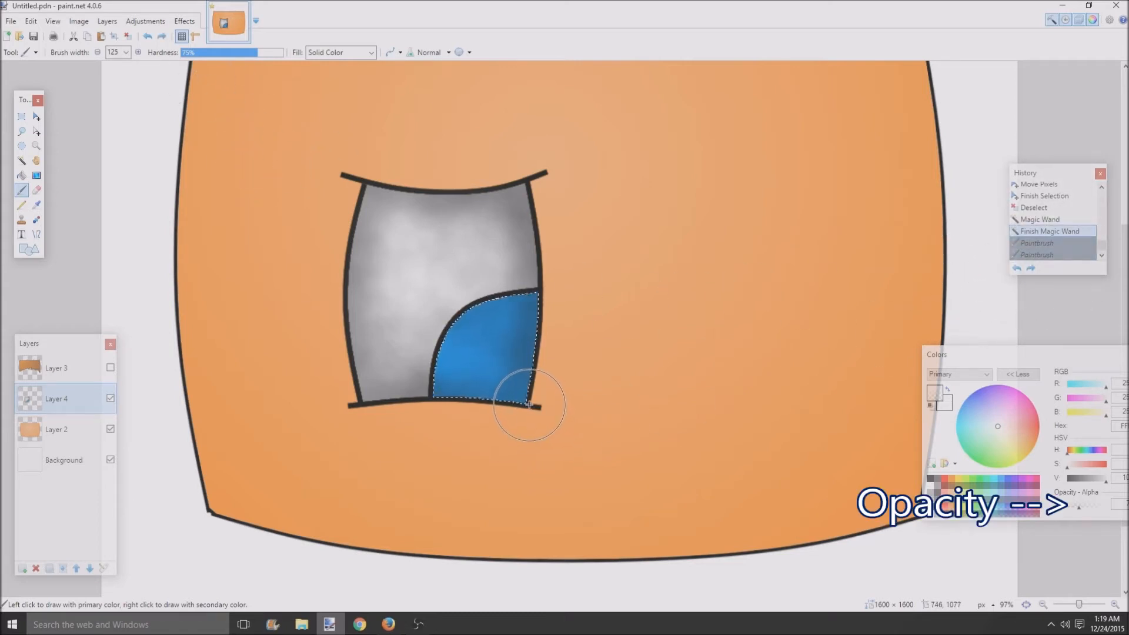
# - Paint two translucent white highlights inside the iris: a 95 px dab in its lower-right corner and a 125 px dab near its upper-left curve
pyautogui.click(126, 52)
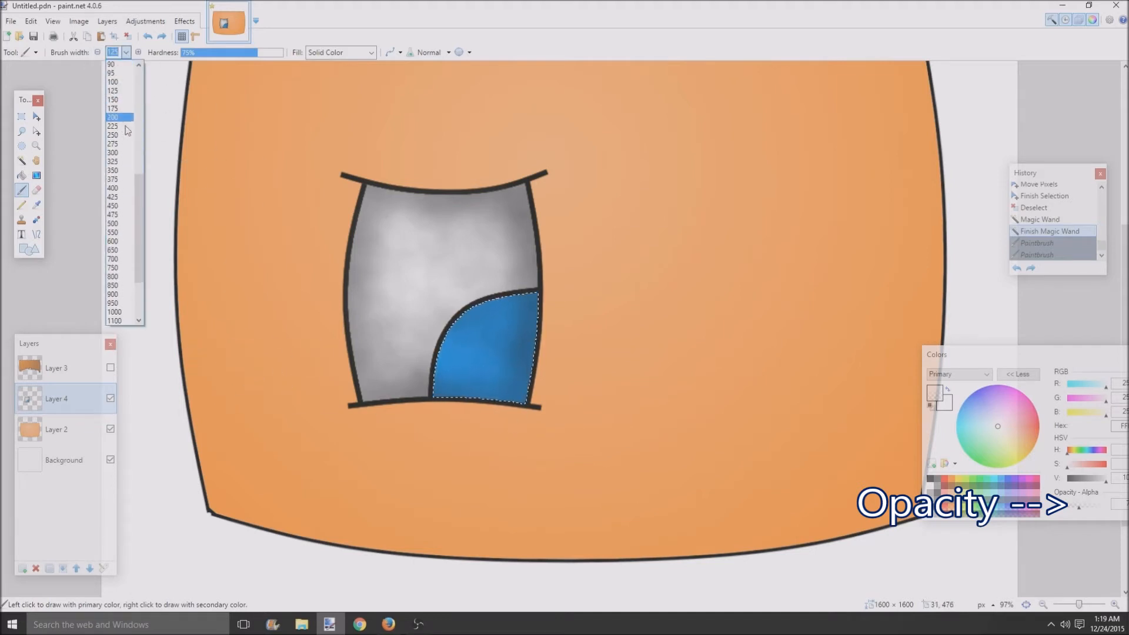
pyautogui.click(118, 73)
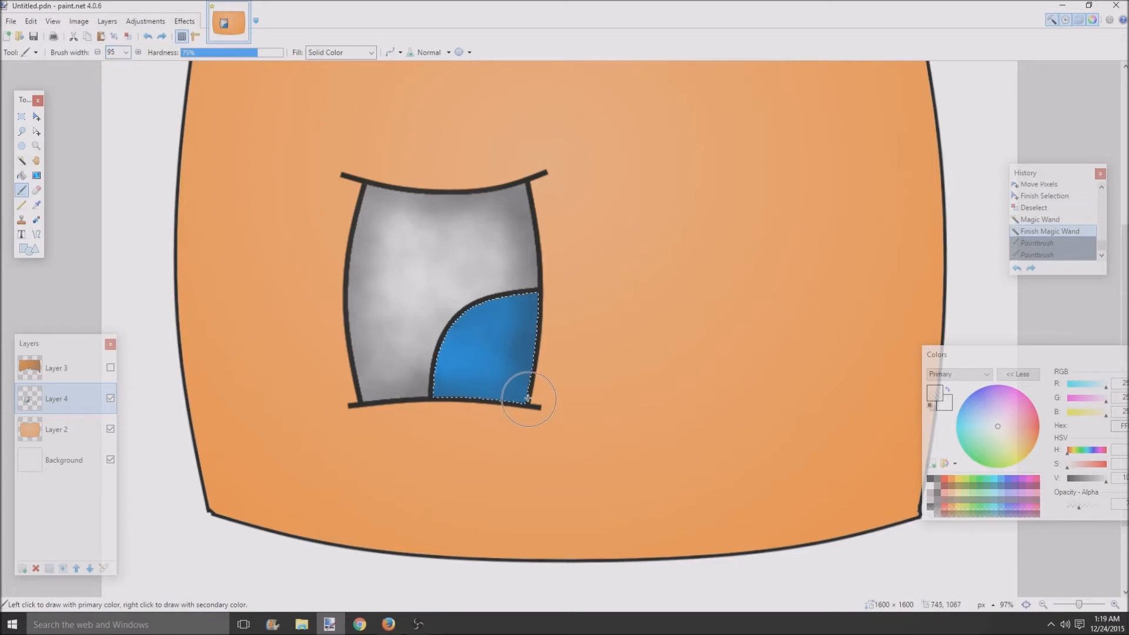
pyautogui.moveTo(527, 399); pyautogui.dragTo(526, 390)
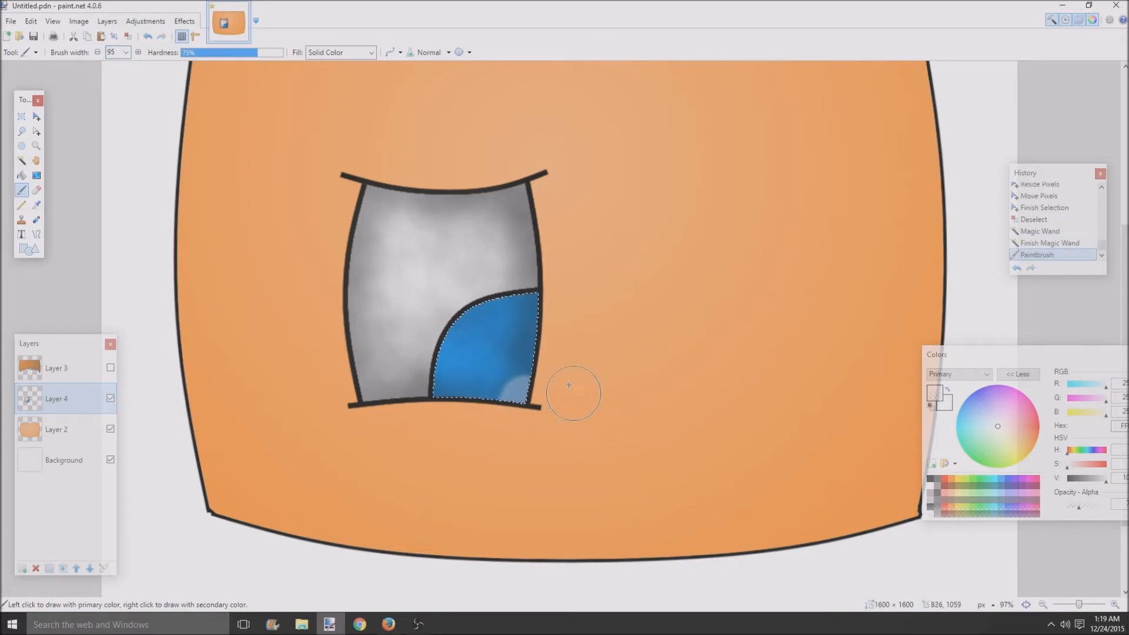
pyautogui.click(126, 53)
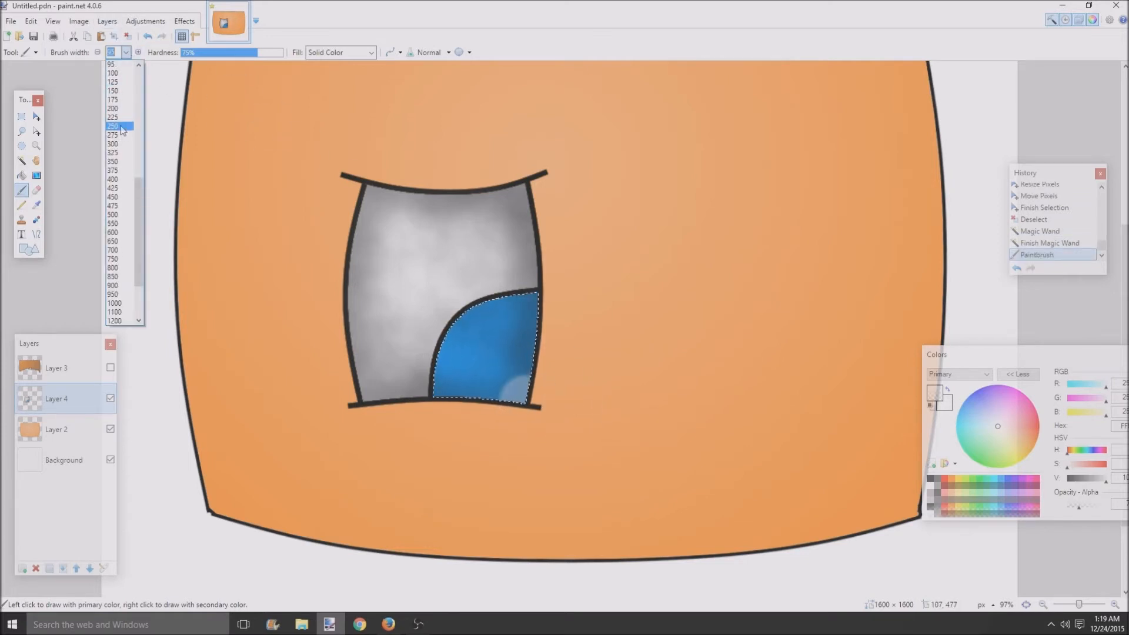
pyautogui.click(116, 82)
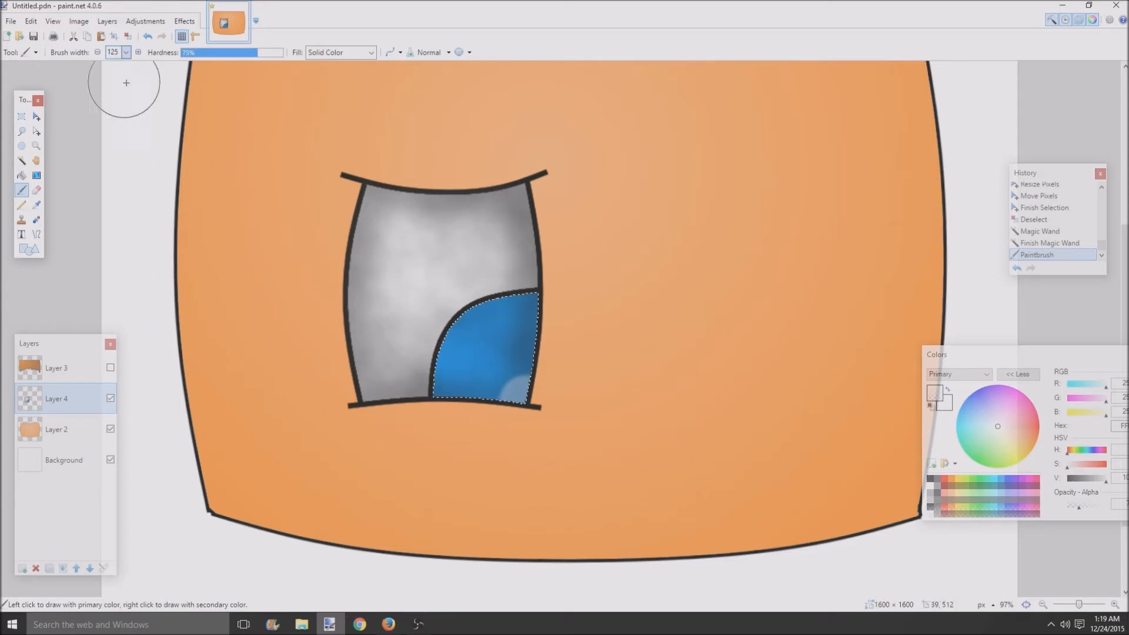
pyautogui.click(480, 340)
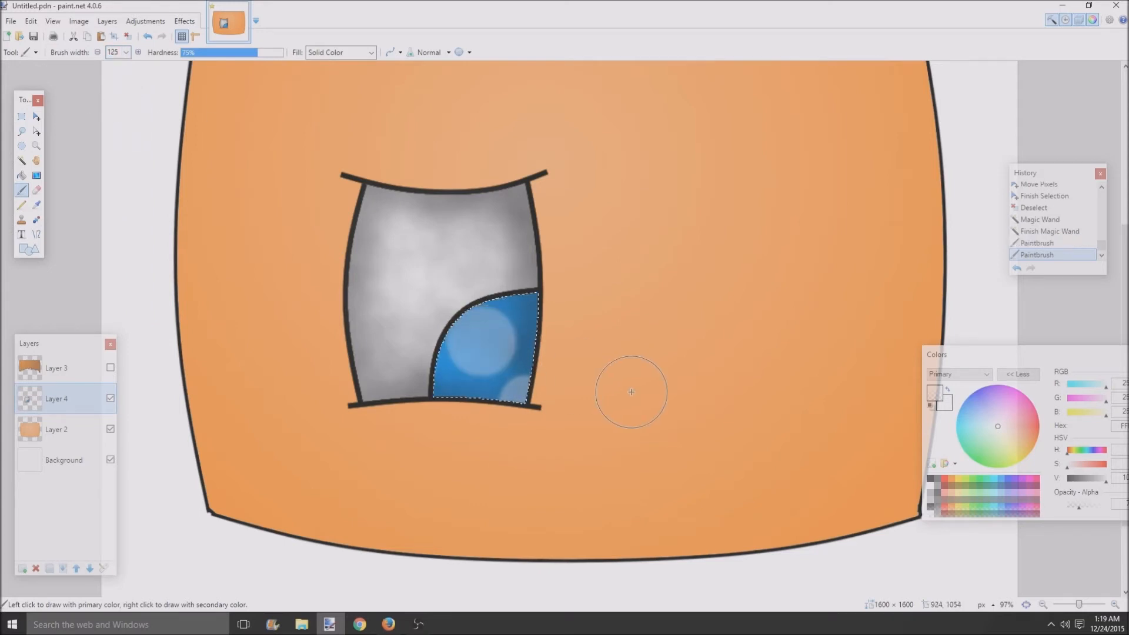
# - Try brushing beside and below the eye with the iris selection active, and clear the selection
pyautogui.scroll(-2, 566, 444)
pyautogui.scroll(3, 522, 380)
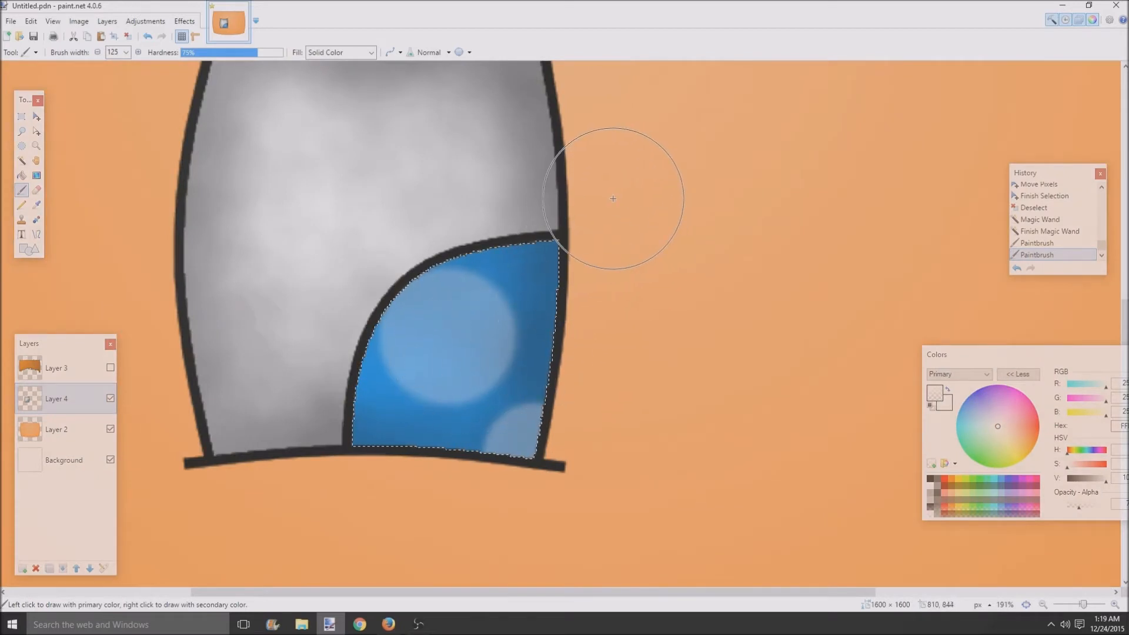
pyautogui.moveTo(604, 190); pyautogui.dragTo(703, 203)
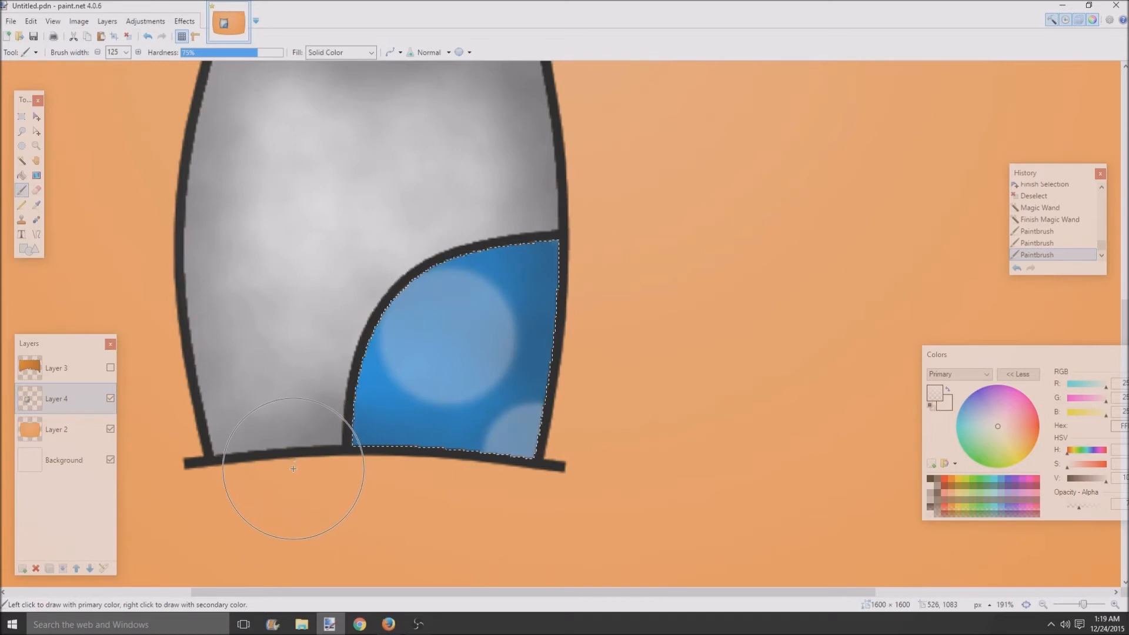
pyautogui.moveTo(290, 471); pyautogui.dragTo(580, 492)
pyautogui.scroll(-5, 605, 483)
pyautogui.hotkey('ctrl', 'd')
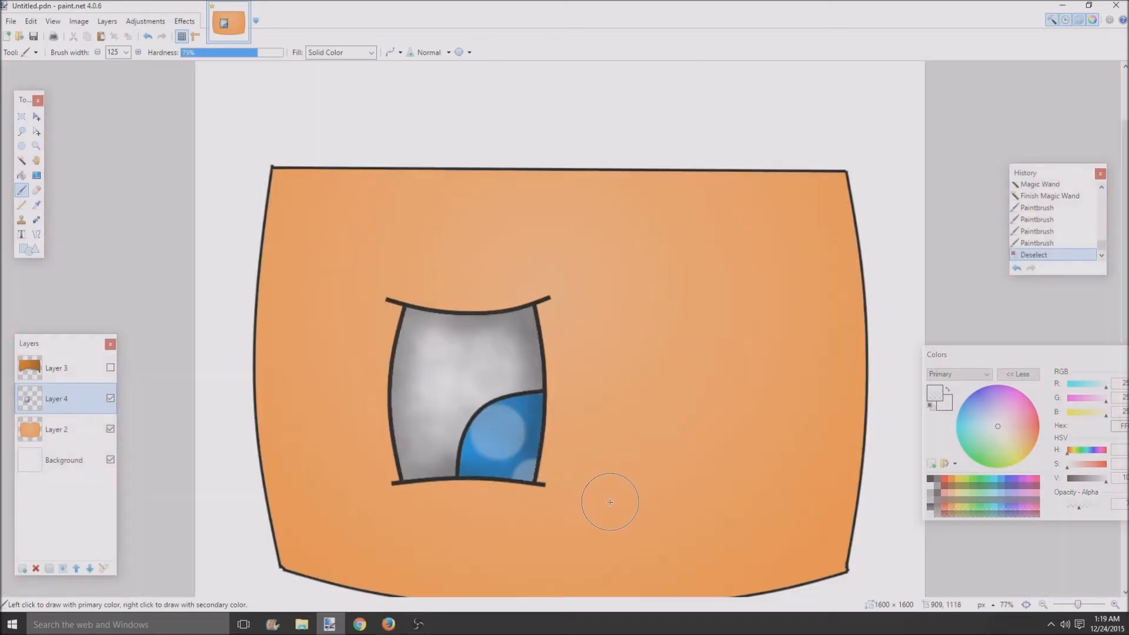
pyautogui.scroll(6, 496, 453)
pyautogui.scroll(-3, 478, 454)
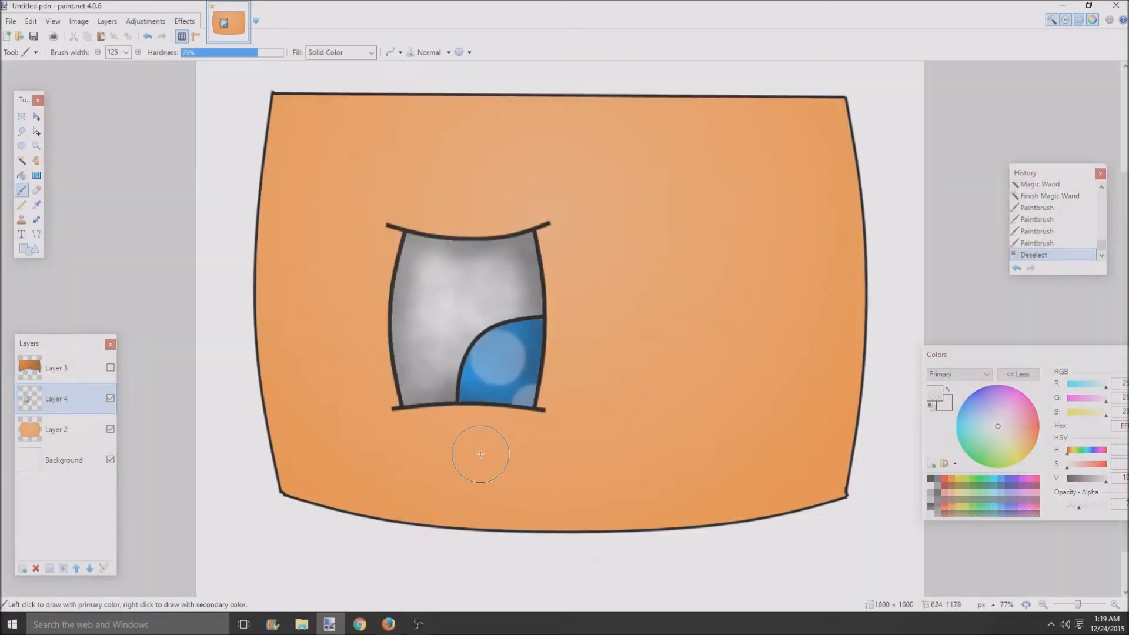
# - Set up another Bevel Object on the eye with depth 36, highlight colour RGB 40, 40, 40 and shadow colour RGB 25, 25, 25
pyautogui.click(184, 21)
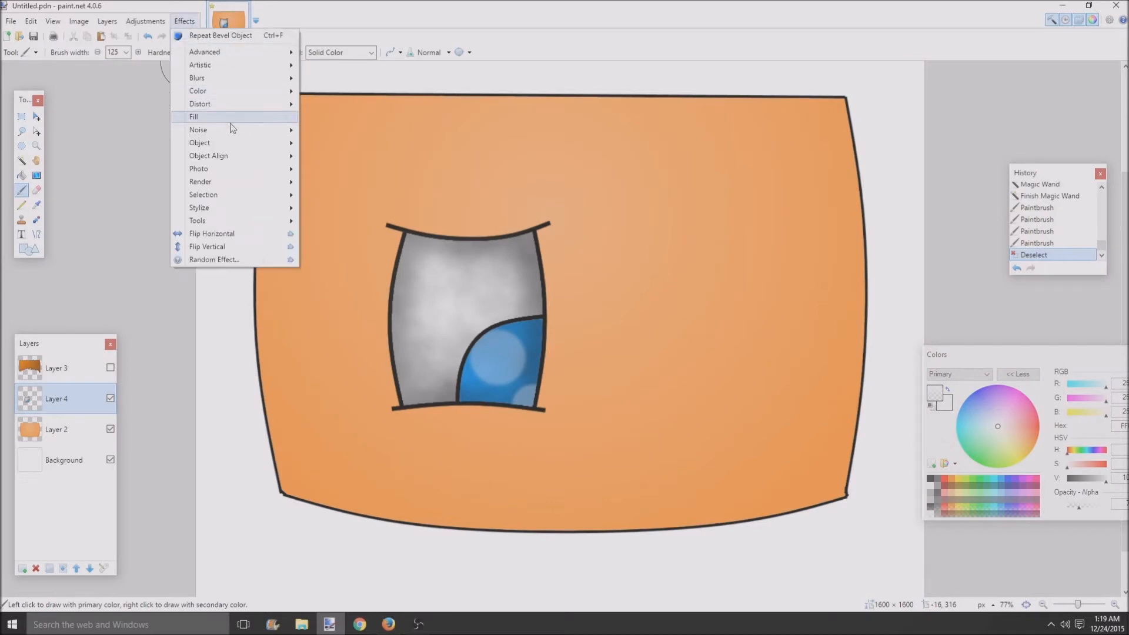
pyautogui.moveTo(223, 147)
pyautogui.click(353, 146)
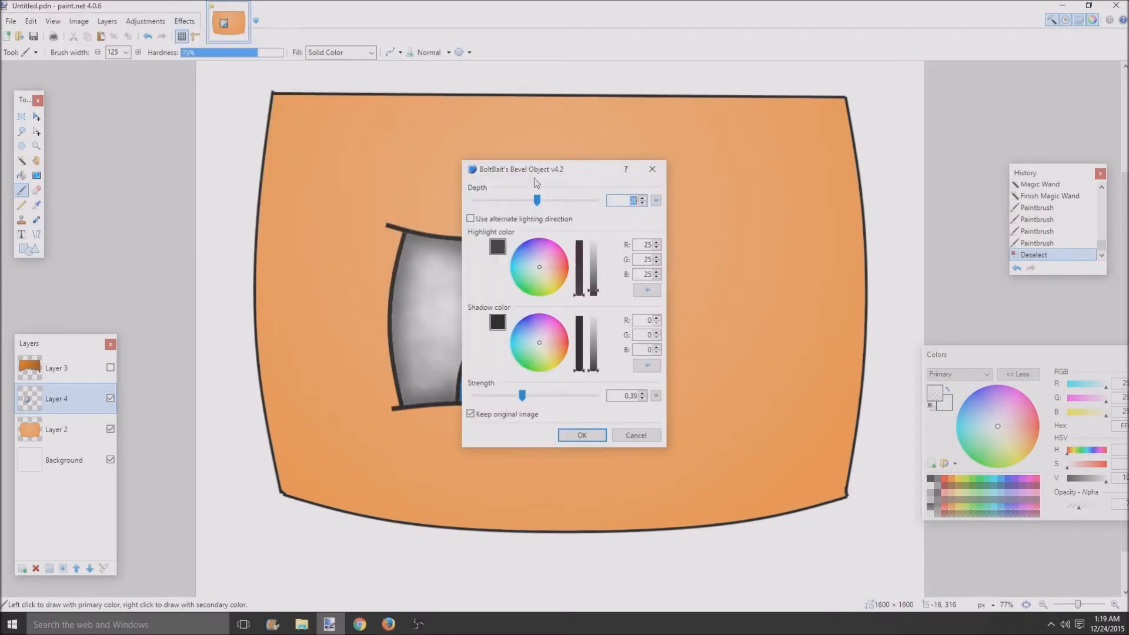
pyautogui.moveTo(539, 172)
pyautogui.mouseDown()
pyautogui.moveTo(819, 166)
pyautogui.moveTo(829, 201)
pyautogui.moveTo(843, 199)
pyautogui.mouseUp()
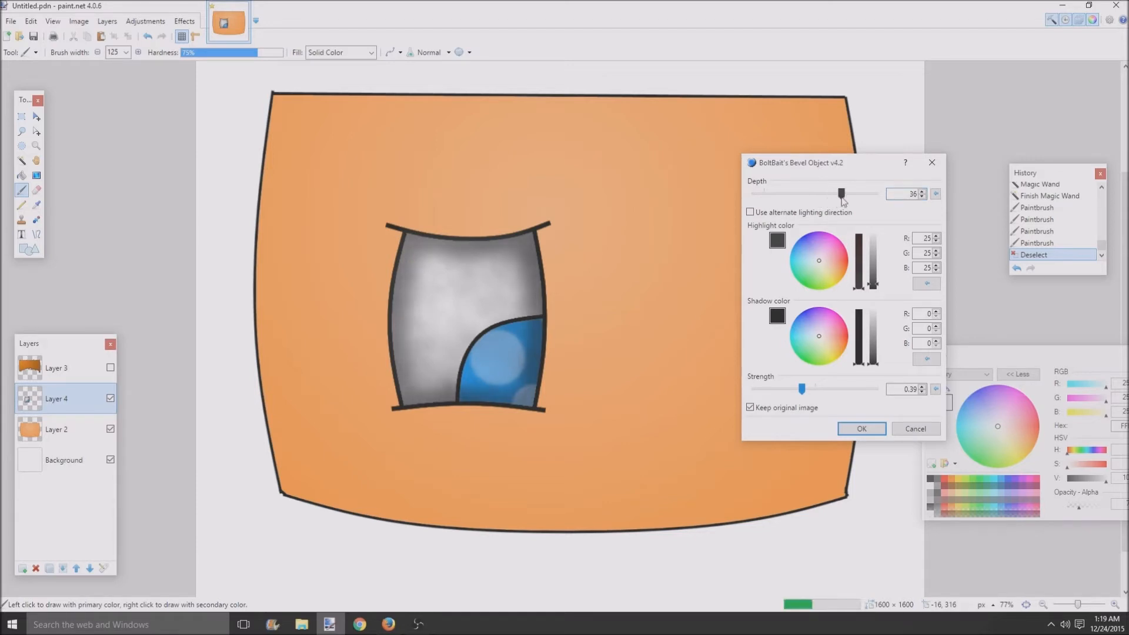
pyautogui.moveTo(874, 287)
pyautogui.mouseDown()
pyautogui.moveTo(874, 220)
pyautogui.moveTo(885, 323)
pyautogui.moveTo(878, 271)
pyautogui.mouseUp()
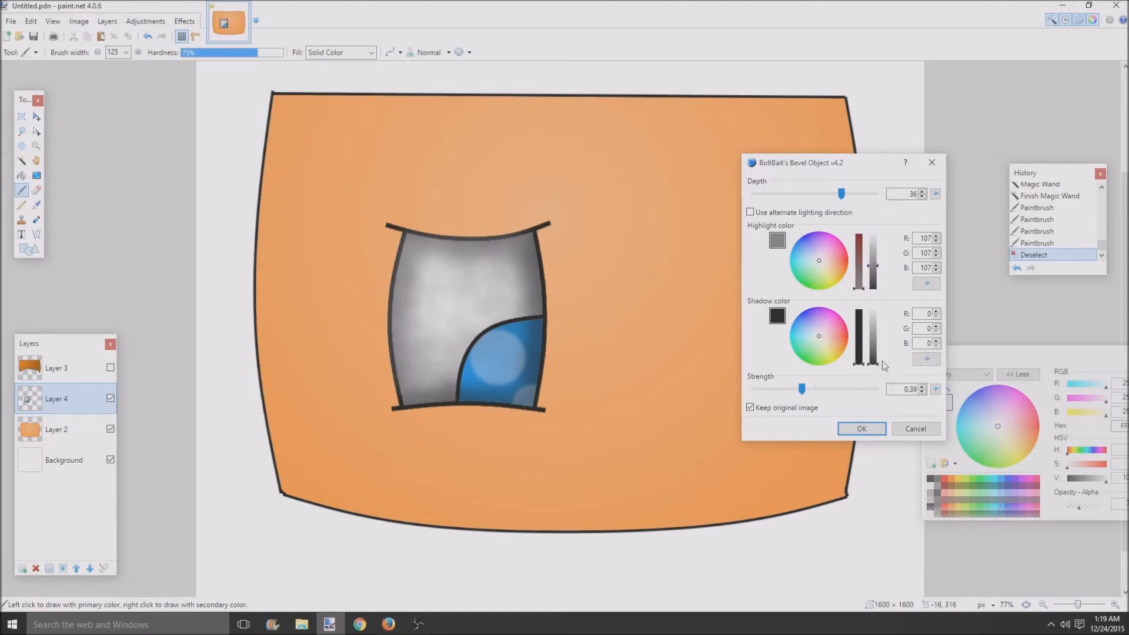
pyautogui.moveTo(883, 361)
pyautogui.mouseDown()
pyautogui.moveTo(880, 344)
pyautogui.moveTo(884, 369)
pyautogui.mouseUp()
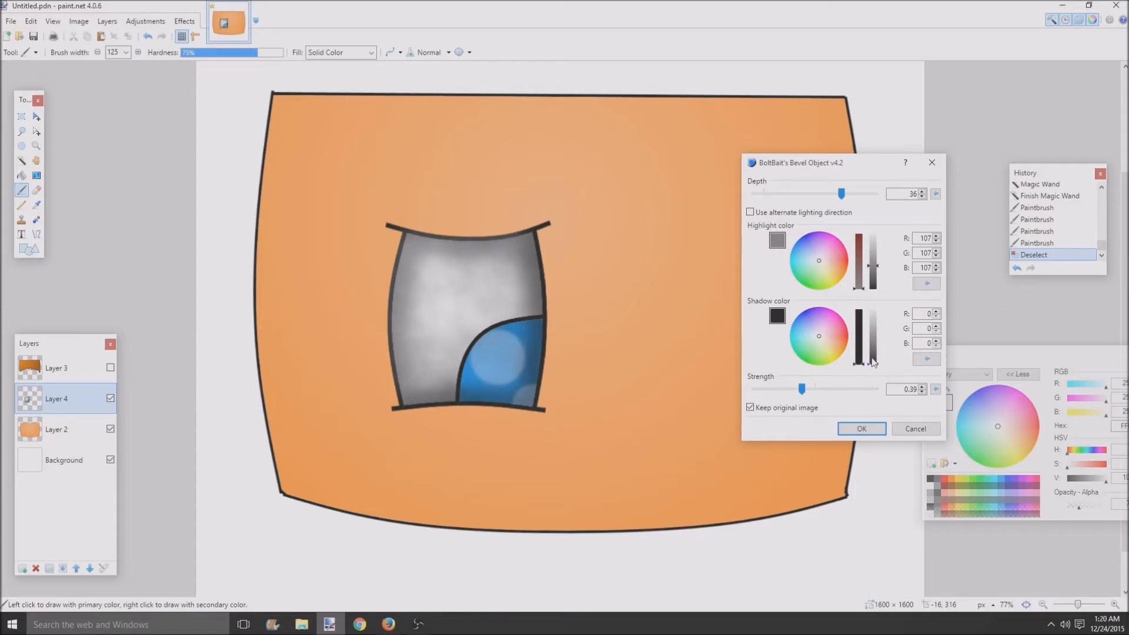
pyautogui.moveTo(874, 363); pyautogui.dragTo(874, 341)
pyautogui.moveTo(873, 266)
pyautogui.mouseDown()
pyautogui.moveTo(876, 298)
pyautogui.moveTo(875, 280)
pyautogui.mouseUp()
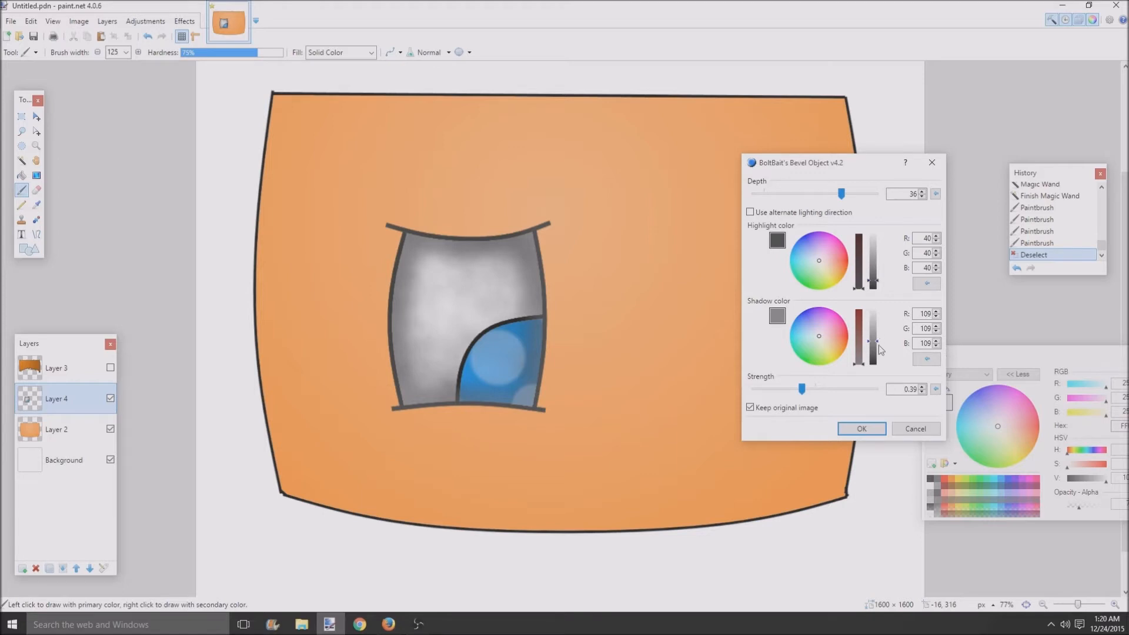
pyautogui.moveTo(880, 347); pyautogui.dragTo(877, 363)
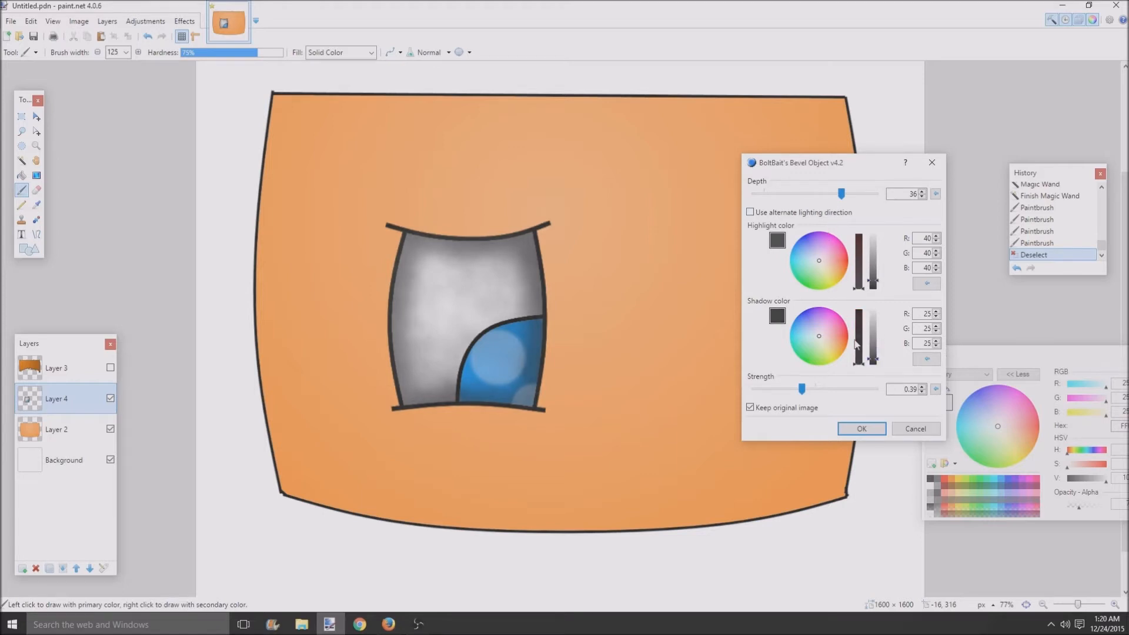
# - Raise the bevel depth to 47, reduce its strength, and apply the bevel to the eye
pyautogui.moveTo(803, 390); pyautogui.dragTo(816, 389)
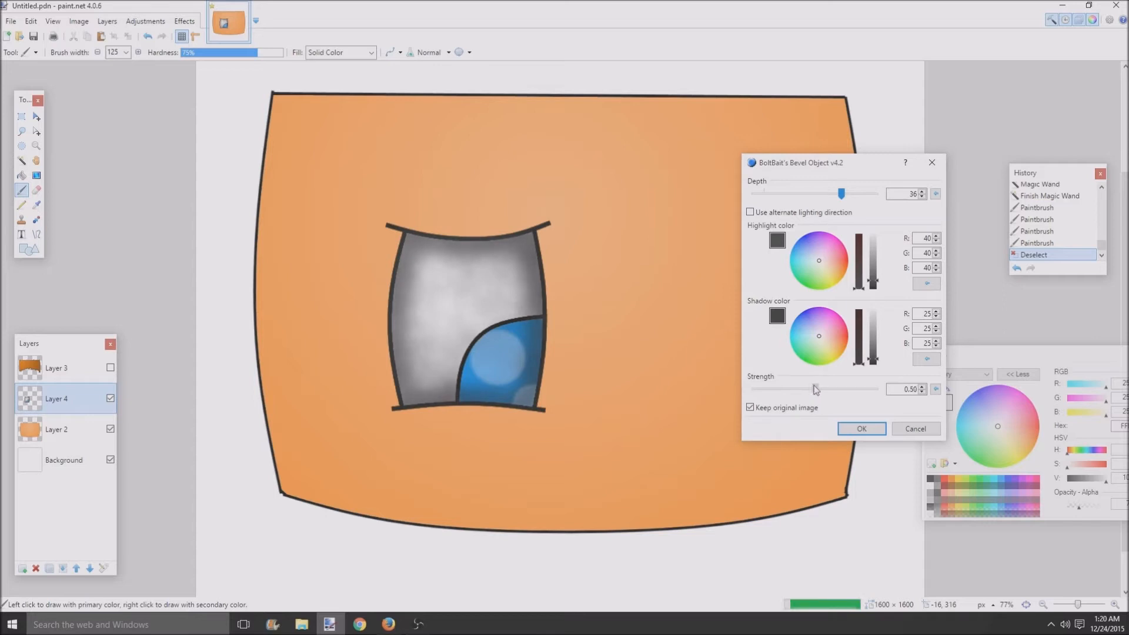
pyautogui.moveTo(842, 197); pyautogui.dragTo(862, 198)
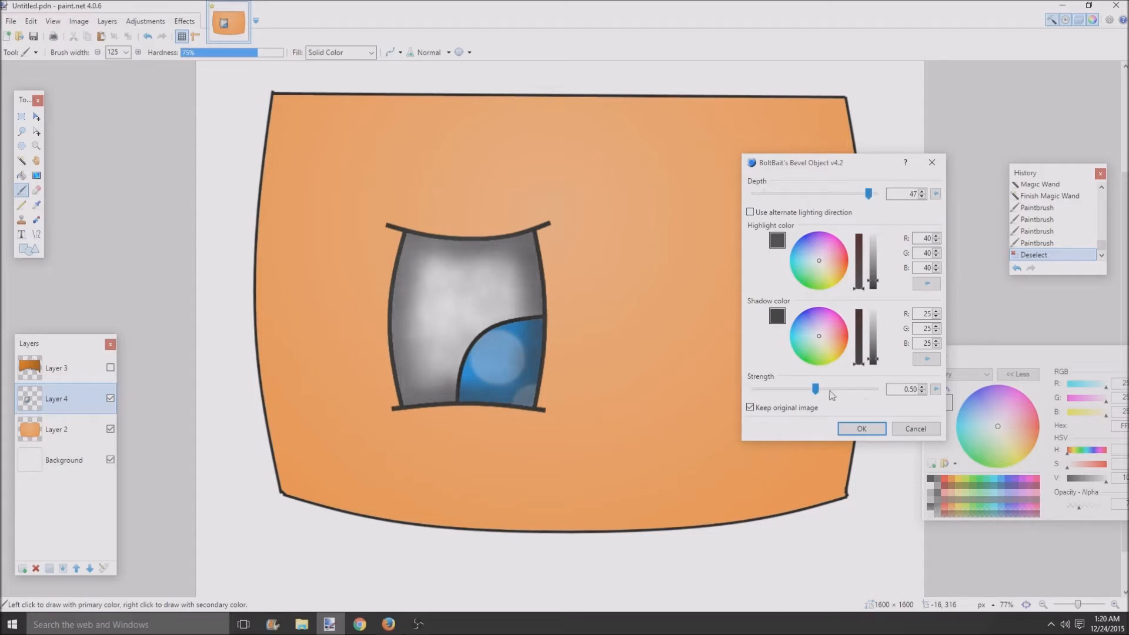
pyautogui.moveTo(815, 392); pyautogui.dragTo(791, 402)
pyautogui.click(861, 429)
# - Set up a Glow effect on the eye layer with radius 6, brightness -70 and contrast -19
pyautogui.scroll(-6, 539, 393)
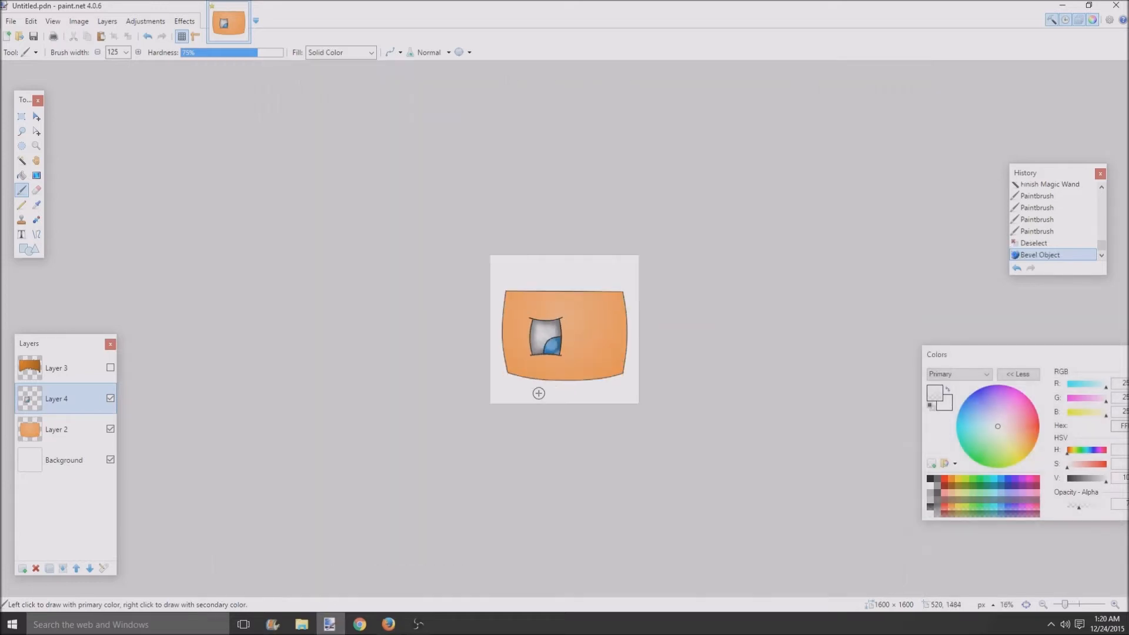
pyautogui.scroll(7, 524, 388)
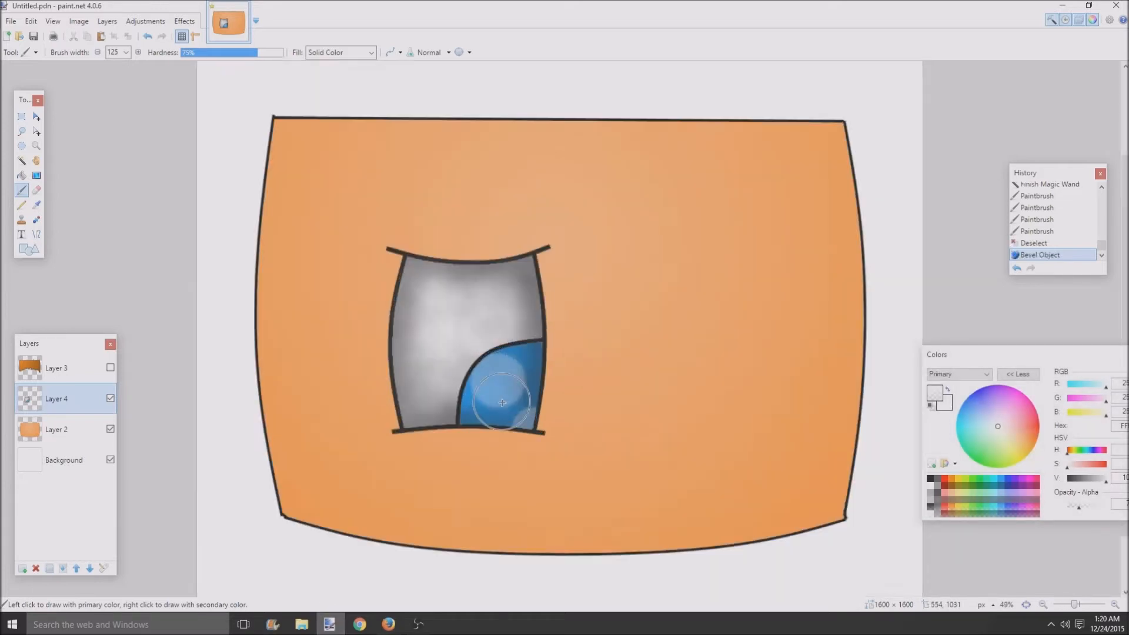
pyautogui.scroll(-2, 368, 358)
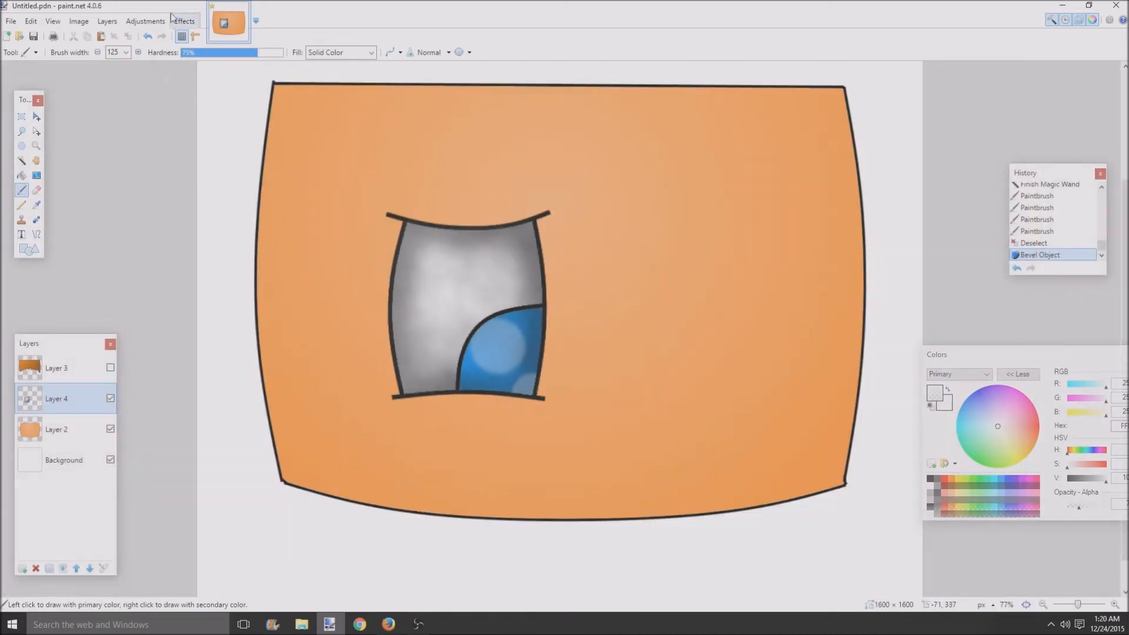
pyautogui.click(180, 23)
pyautogui.moveTo(238, 170)
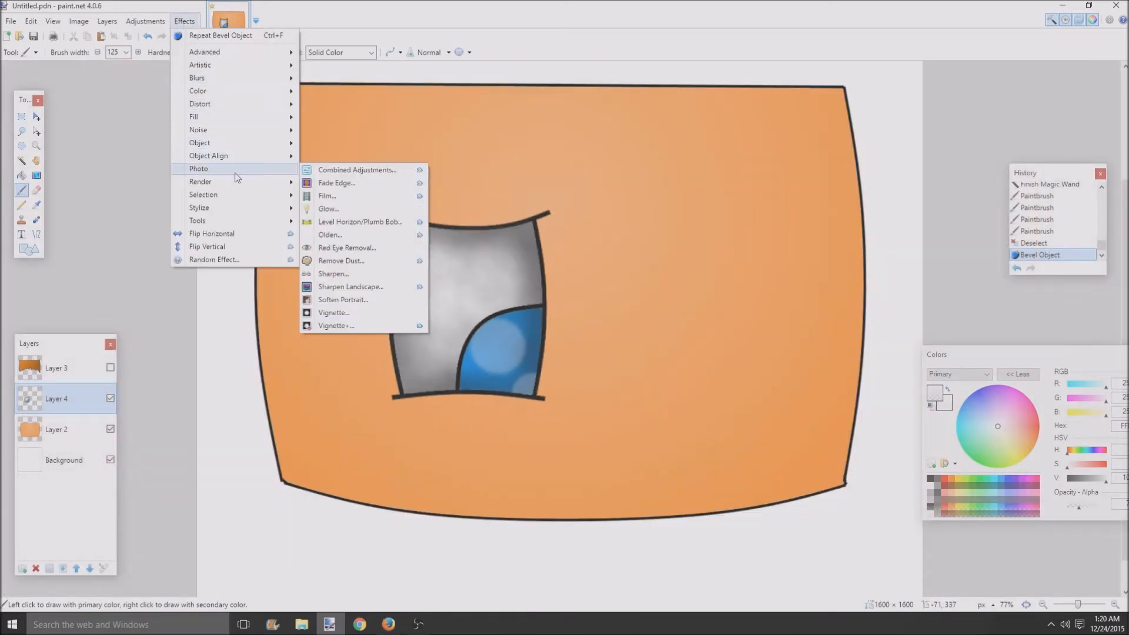
pyautogui.click(370, 210)
pyautogui.moveTo(553, 248); pyautogui.dragTo(800, 241)
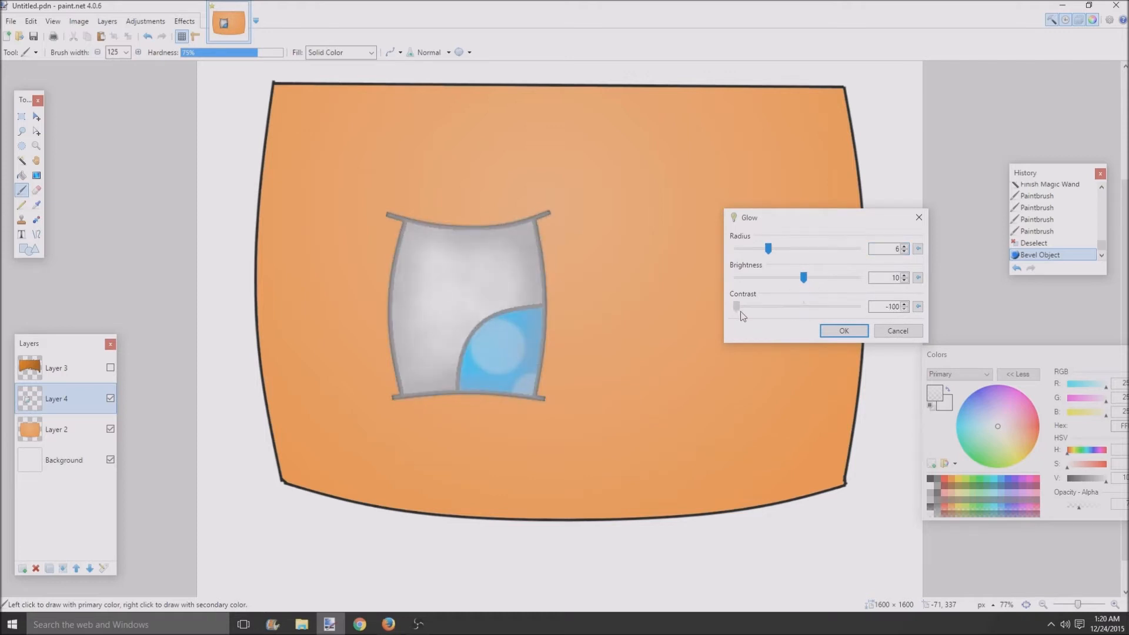
pyautogui.moveTo(749, 307); pyautogui.dragTo(837, 318)
pyautogui.moveTo(803, 277); pyautogui.dragTo(727, 282)
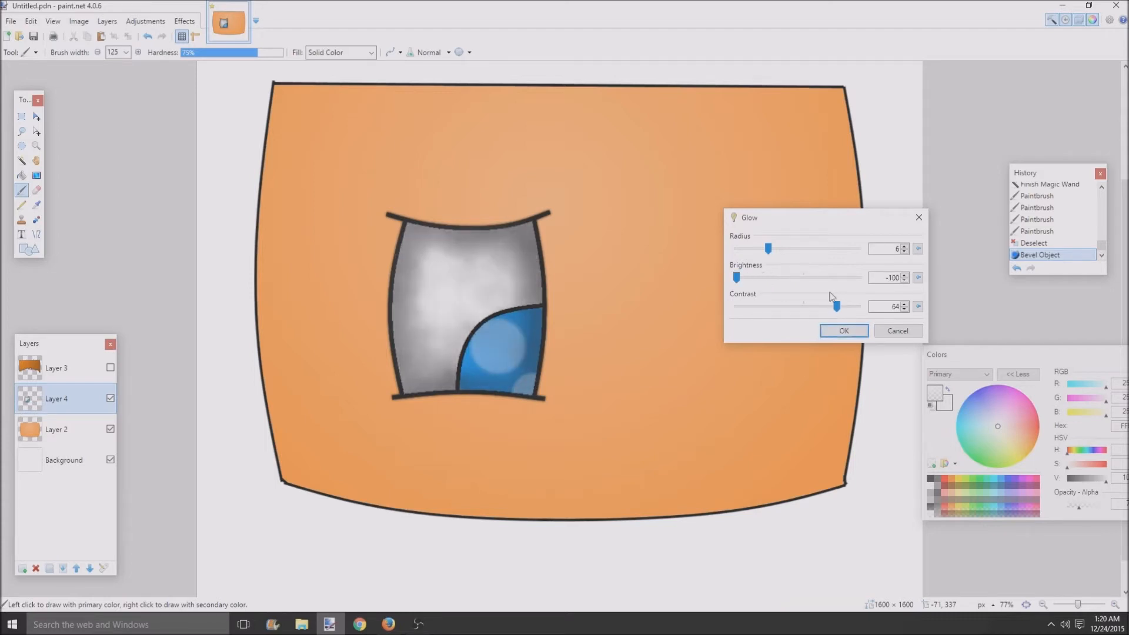
pyautogui.moveTo(835, 307); pyautogui.dragTo(788, 327)
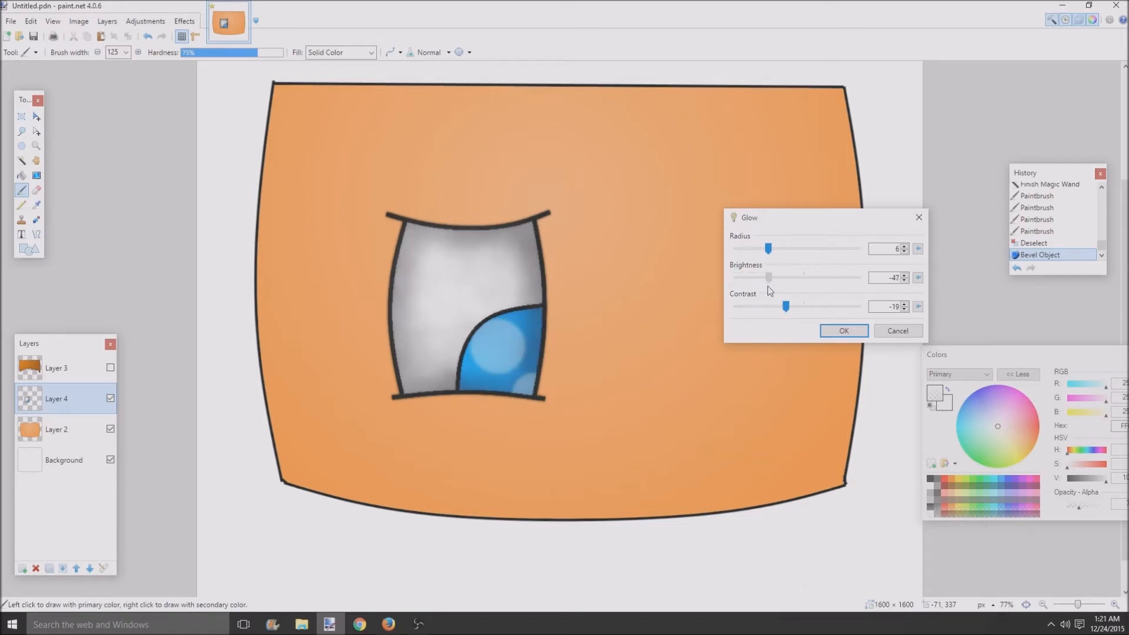
pyautogui.moveTo(769, 291); pyautogui.dragTo(751, 289)
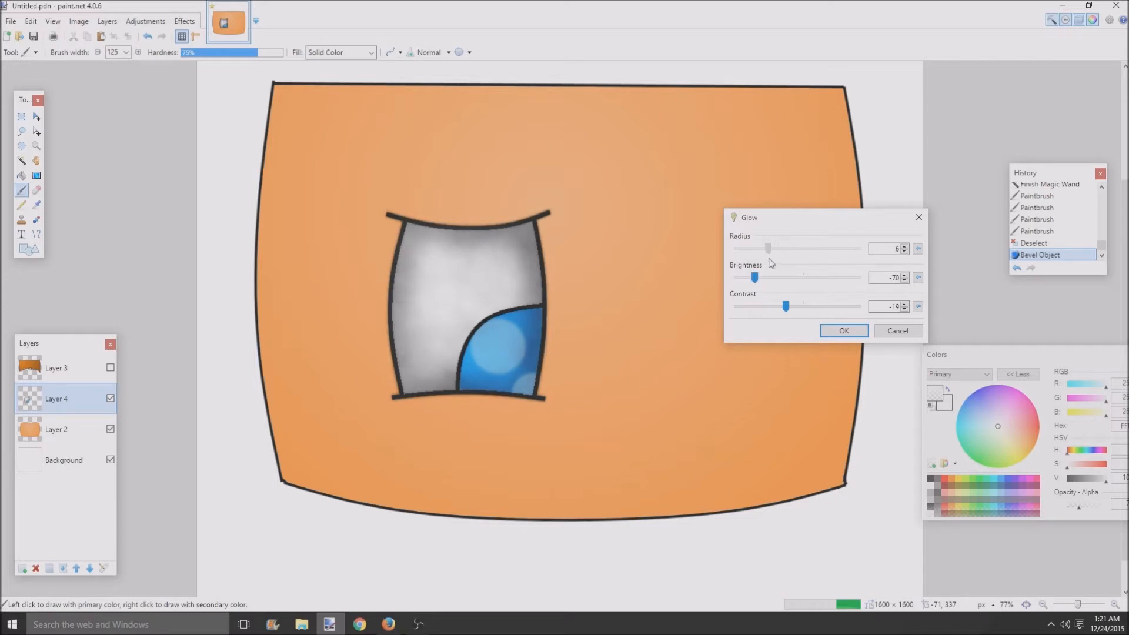
# - Raise the glow radius to 20, set contrast to -2 and brightness to -77, and apply the glow to the eye
pyautogui.click(854, 248)
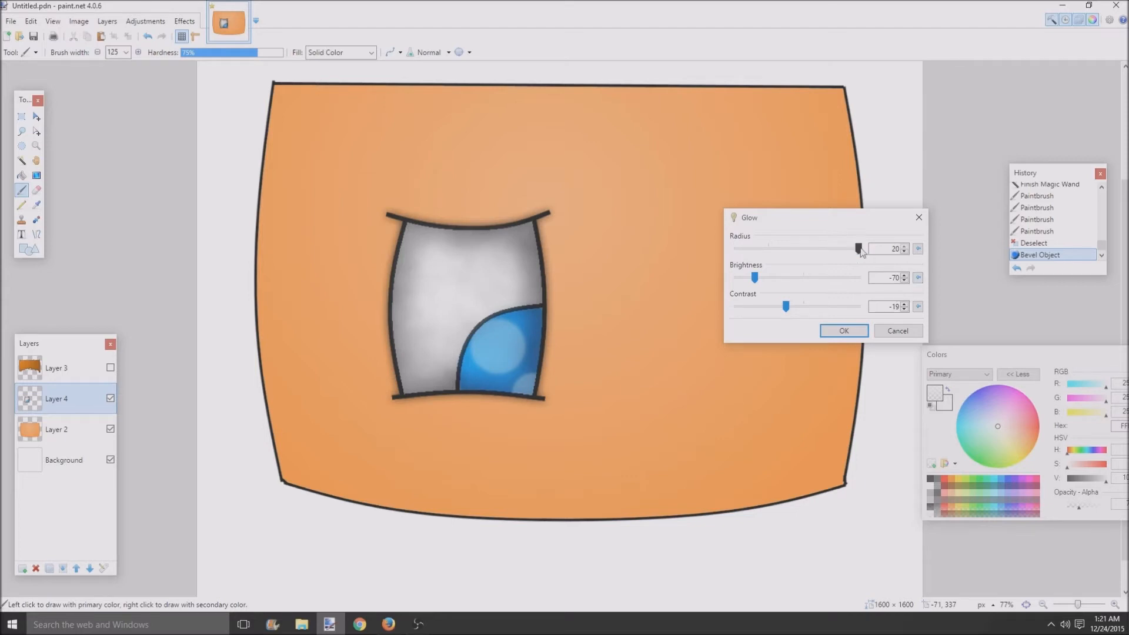
pyautogui.moveTo(825, 255); pyautogui.dragTo(903, 256)
pyautogui.moveTo(787, 310)
pyautogui.mouseDown()
pyautogui.moveTo(773, 308)
pyautogui.moveTo(849, 319)
pyautogui.moveTo(796, 330)
pyautogui.mouseUp()
pyautogui.moveTo(761, 284)
pyautogui.mouseDown()
pyautogui.moveTo(739, 287)
pyautogui.moveTo(750, 290)
pyautogui.mouseUp()
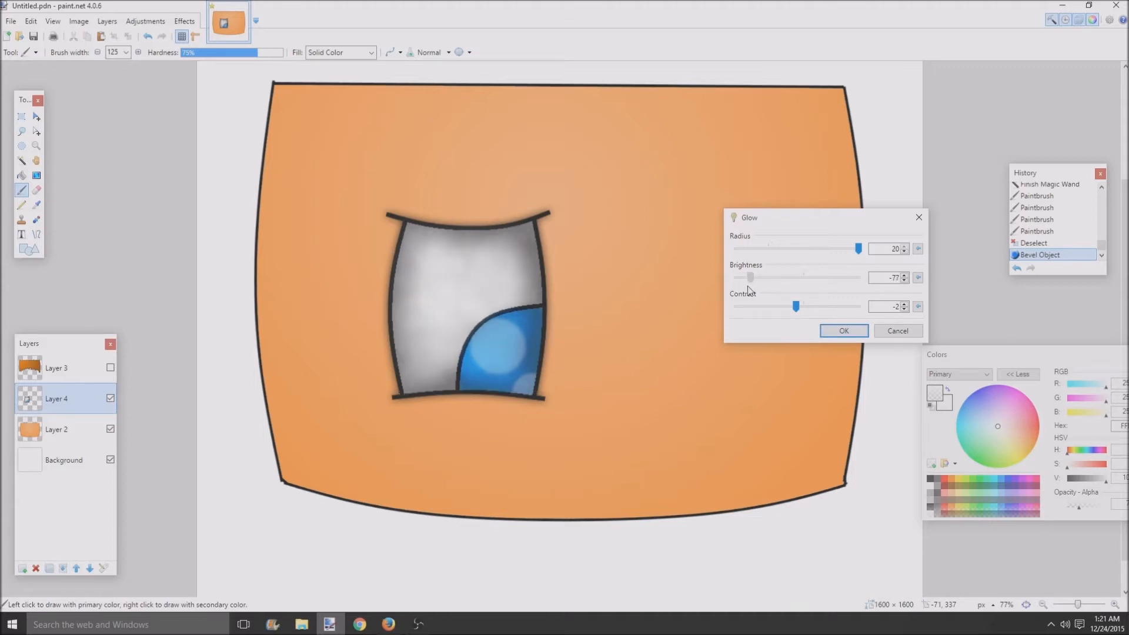
pyautogui.click(824, 331)
# - Compare the eye without and with the glow, keep the glow, and examine it at different magnifications
pyautogui.click(1017, 269)
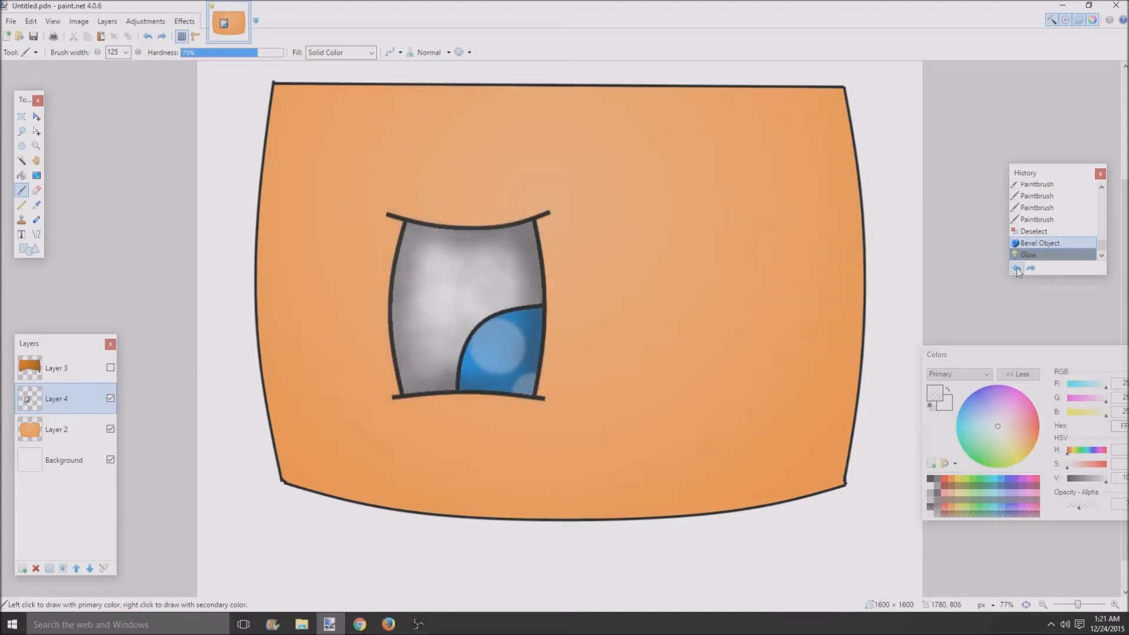
pyautogui.click(1030, 269)
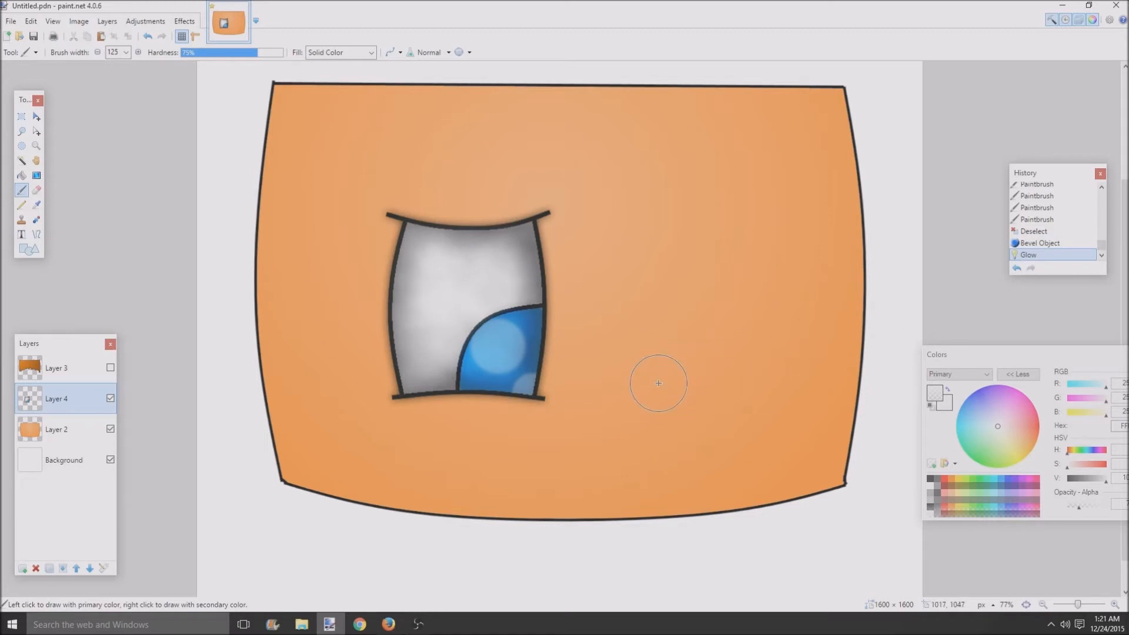
pyautogui.scroll(-2, 659, 383)
pyautogui.scroll(5, 473, 400)
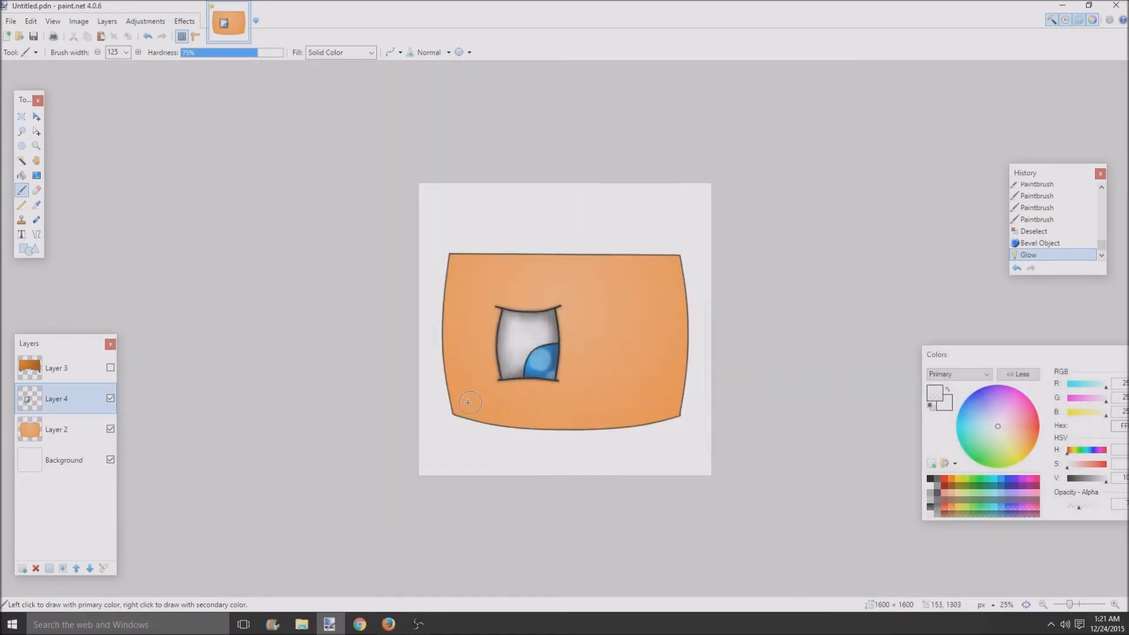
pyautogui.scroll(-2, 470, 408)
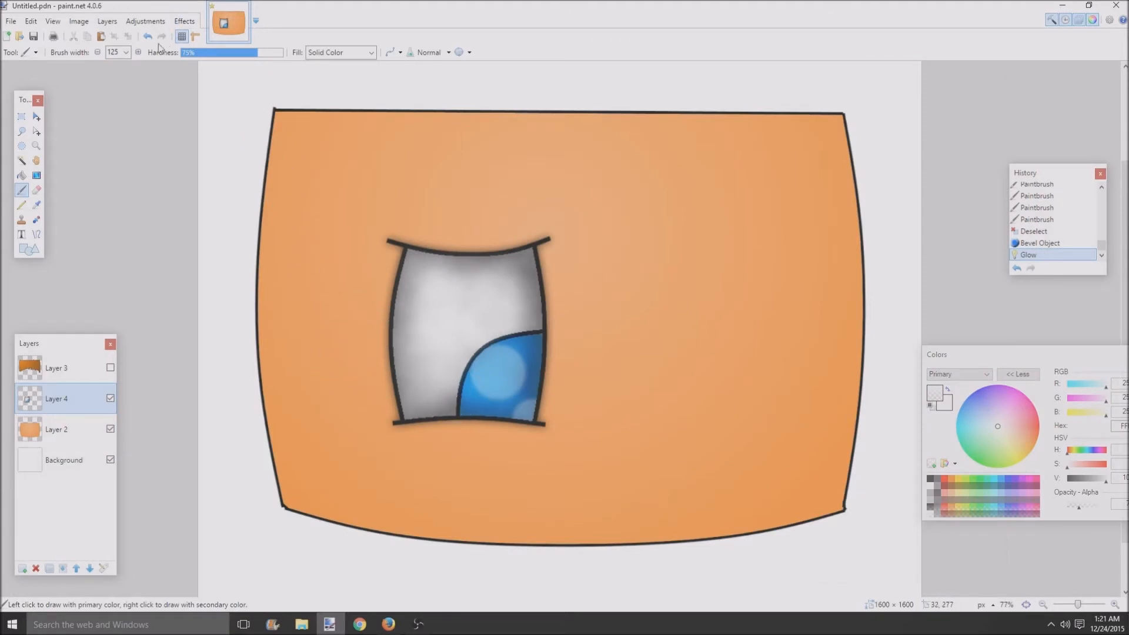
# - Select the whole eye layer and scale its pixels up to about 2013 × 2012 px
pyautogui.click(36, 117)
pyautogui.hotkey('ctrl', 'a')
pyautogui.scroll(-3, 435, 321)
pyautogui.click(476, 339)
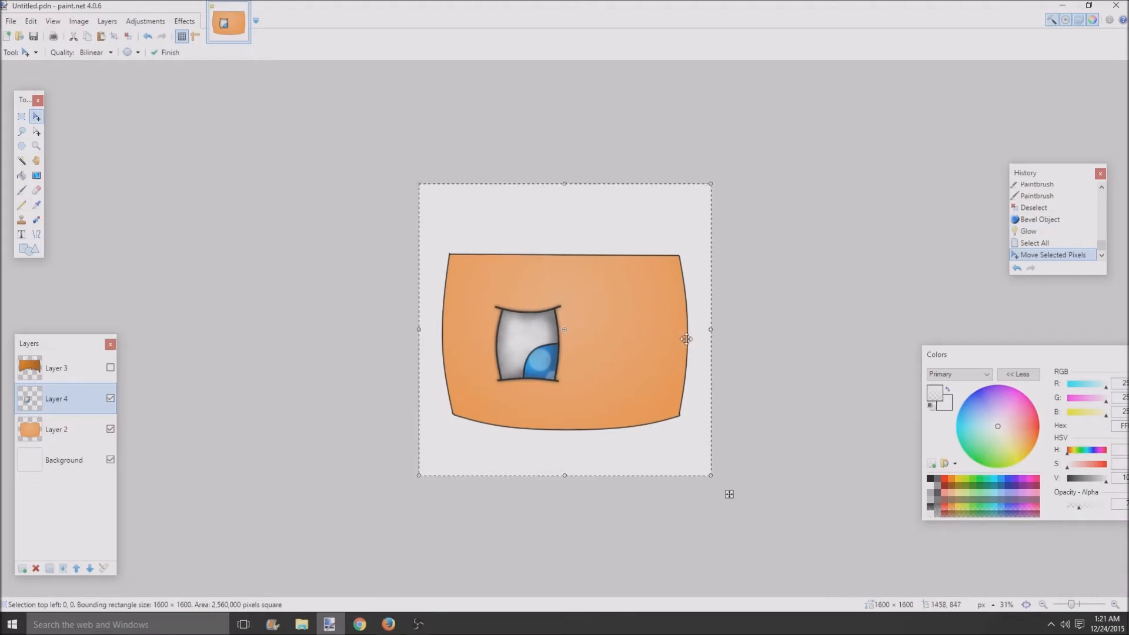
pyautogui.moveTo(711, 329); pyautogui.dragTo(763, 333)
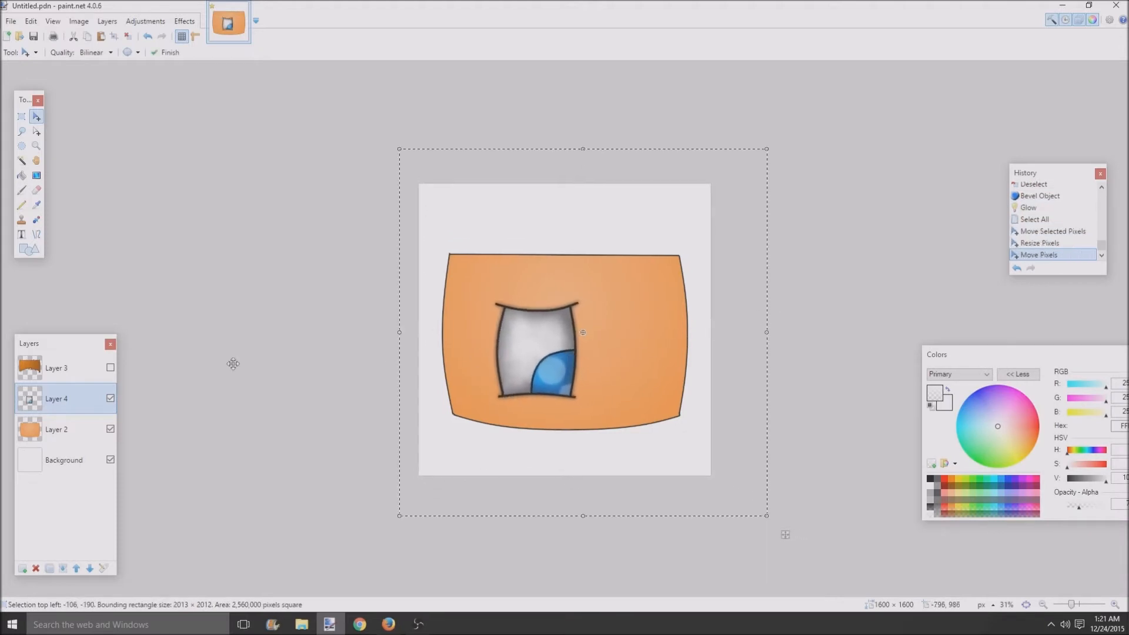
# - Show the hair layer, move the enlarged eye down and left under the fringe, and clear the selection
pyautogui.click(110, 367)
pyautogui.moveTo(567, 378); pyautogui.dragTo(542, 384)
pyautogui.hotkey('ctrl', 'd')
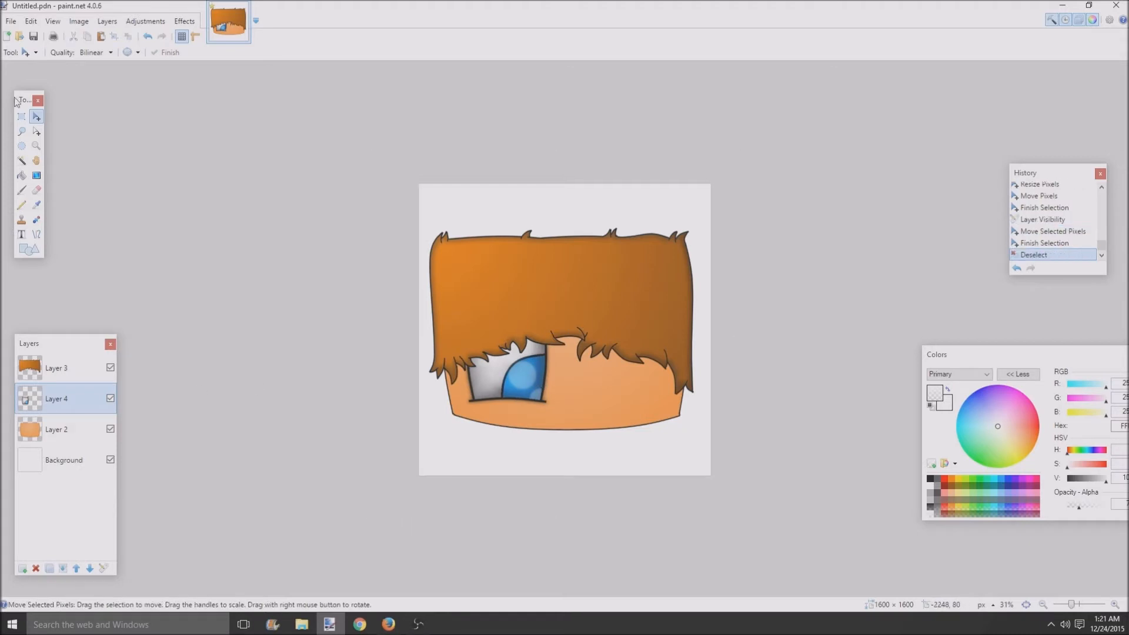
# - Copy the eye with a rectangular selection of about 767 × 935 px and paste it on a new layer over the face's right half
pyautogui.click(21, 117)
pyautogui.moveTo(420, 238); pyautogui.dragTo(559, 410)
pyautogui.click(34, 118)
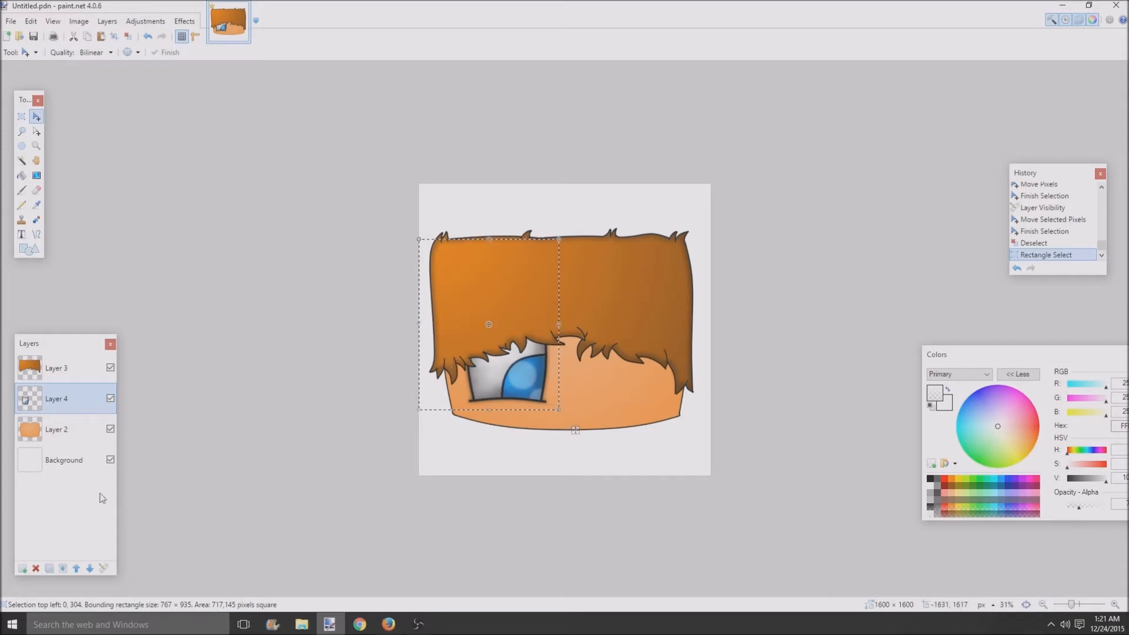
pyautogui.click(22, 568)
pyautogui.hotkey('ctrl', 'v')
pyautogui.moveTo(529, 365); pyautogui.dragTo(650, 367)
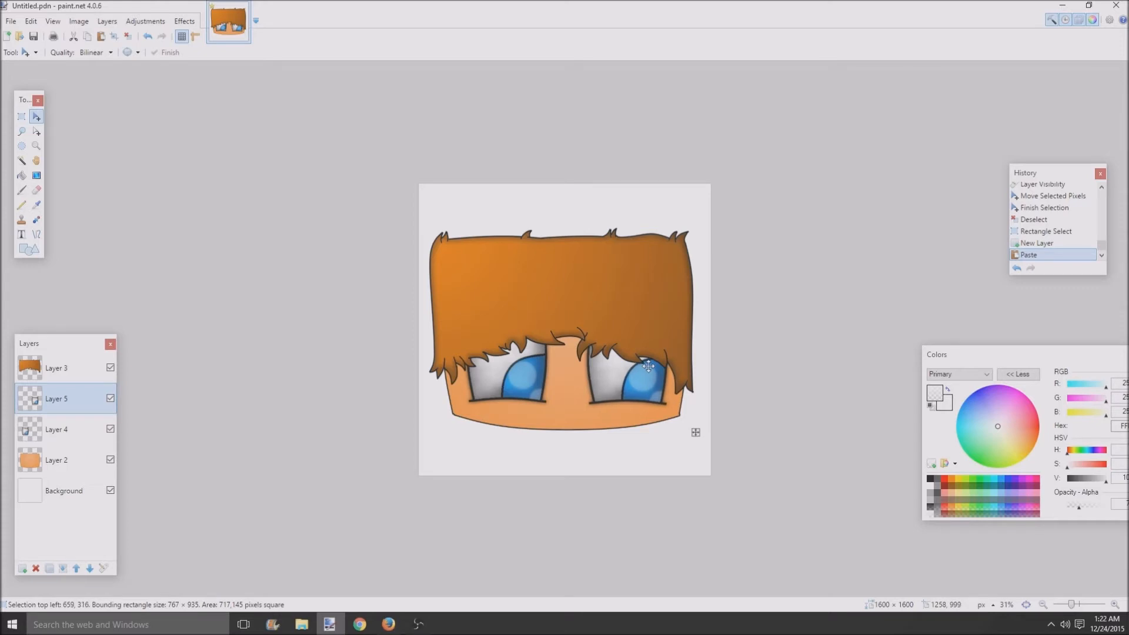
# - Mirror the pasted eye horizontally, place it opposite the first eye, resize its selection to about 802 × 979 px and deselect
pyautogui.moveTo(679, 323); pyautogui.dragTo(365, 441)
pyautogui.moveTo(526, 364); pyautogui.dragTo(641, 349)
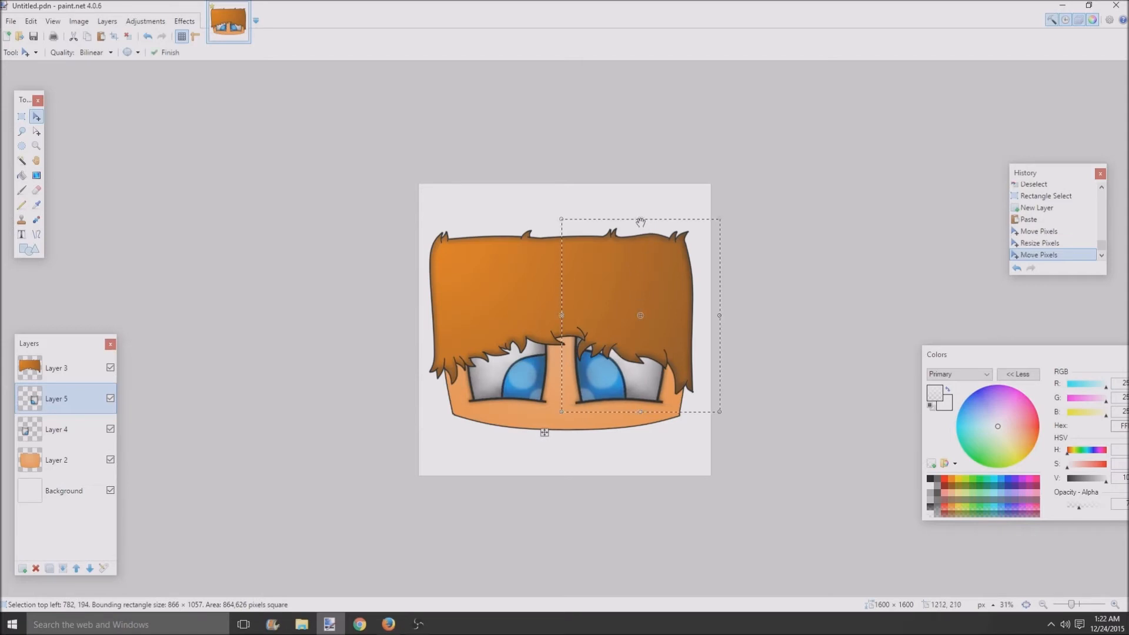
pyautogui.moveTo(640, 222); pyautogui.dragTo(640, 237)
pyautogui.moveTo(640, 235); pyautogui.dragTo(641, 234)
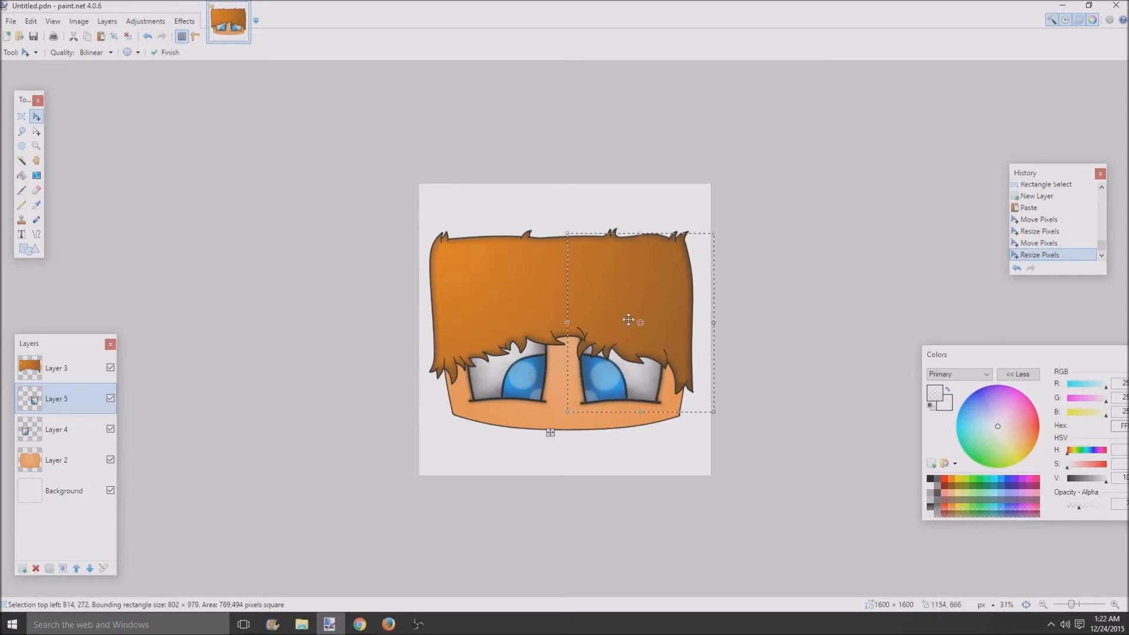
pyautogui.hotkey('ctrl', 'd')
pyautogui.hotkey('ctrl', '-')
pyautogui.hotkey('ctrl', '-')
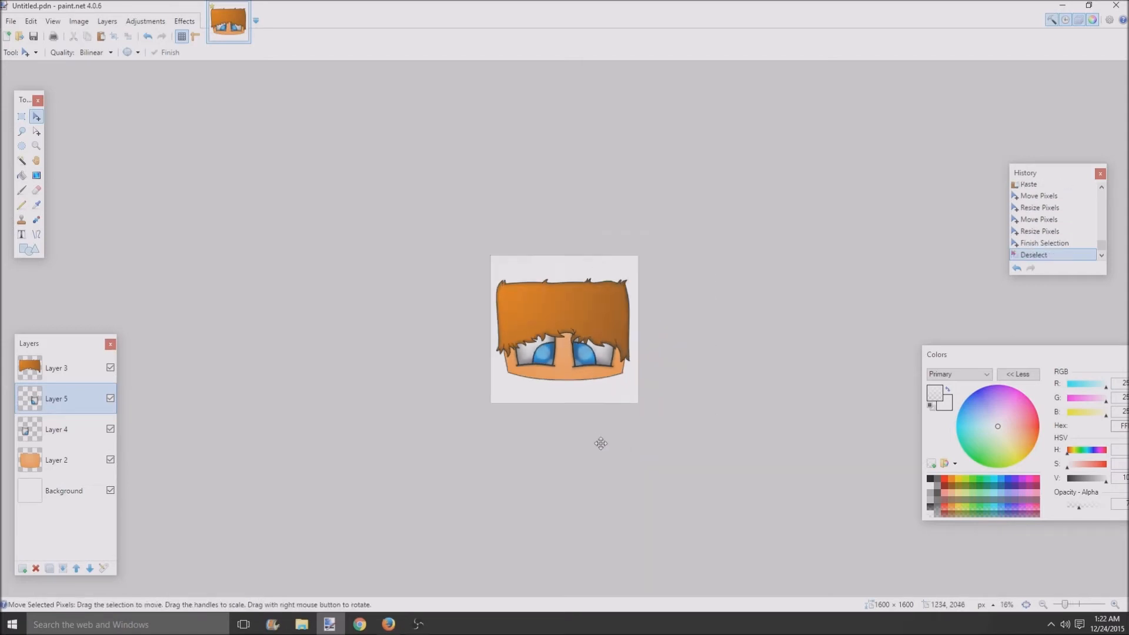
pyautogui.hotkey('ctrl', '+')
# - Enlarge the left eye on Layer 4 by scaling its full-layer selection to about 1696 × 1697 px, and deselect
pyautogui.click(58, 430)
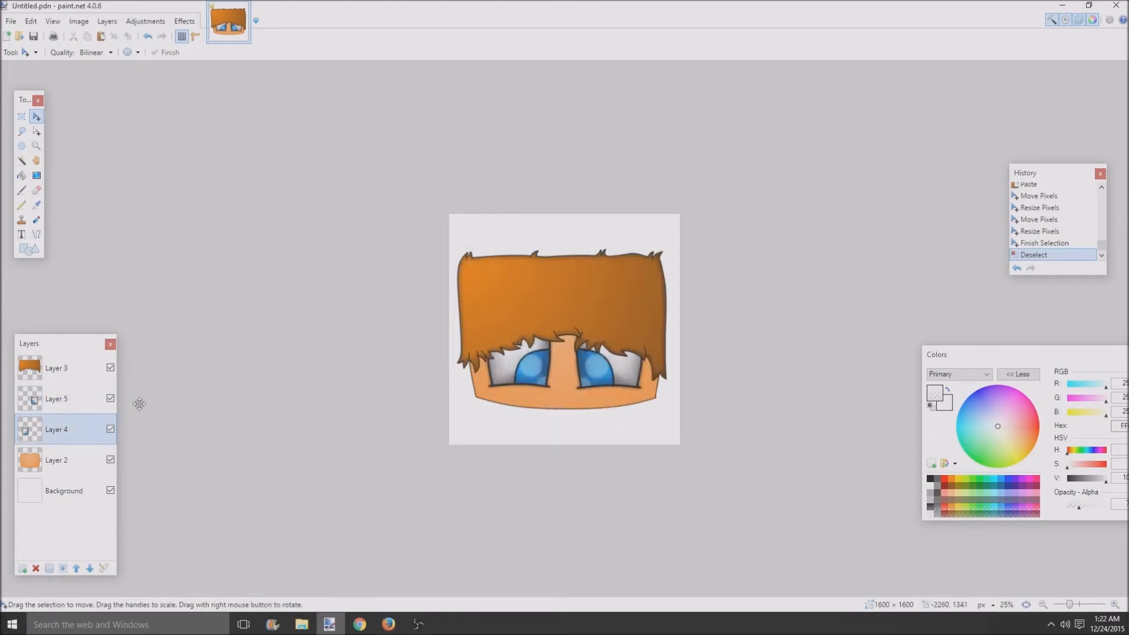
pyautogui.hotkey('ctrl', 'a')
pyautogui.click(563, 452)
pyautogui.moveTo(564, 448); pyautogui.dragTo(580, 429)
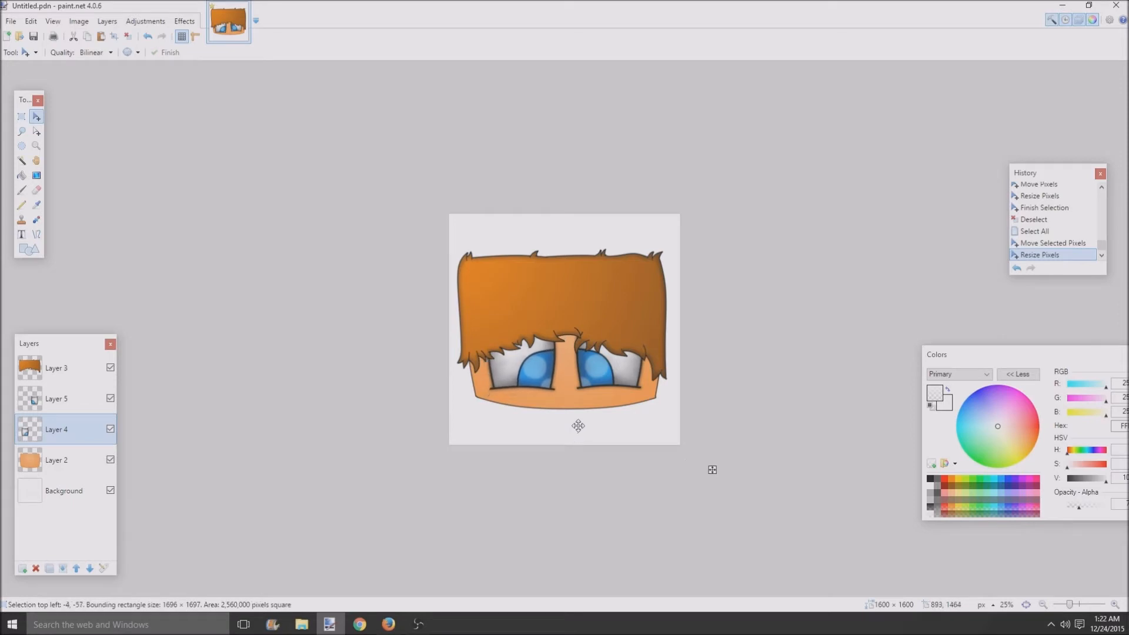
pyautogui.hotkey('ctrl', 'd')
# - Enlarge the right eye on Layer 5 slightly to match the left eye, reposition it and deselect
pyautogui.click(82, 401)
pyautogui.hotkey('ctrl', 'a')
pyautogui.click(563, 454)
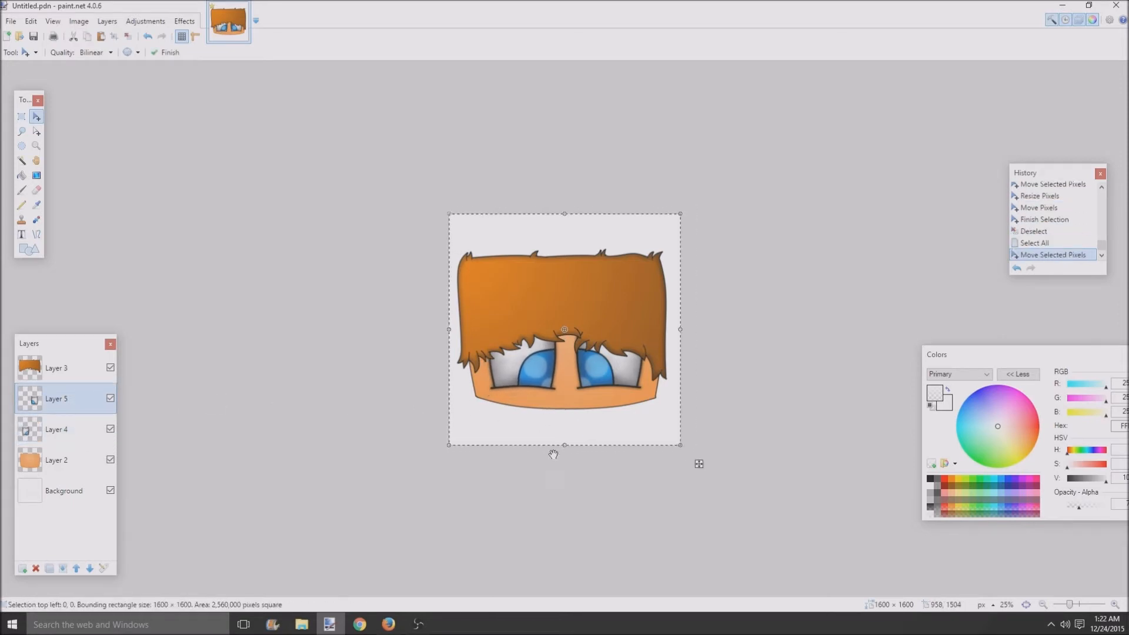
pyautogui.moveTo(563, 458); pyautogui.dragTo(577, 426)
pyautogui.hotkey('ctrl', 'd')
pyautogui.hotkey('ctrl', '-')
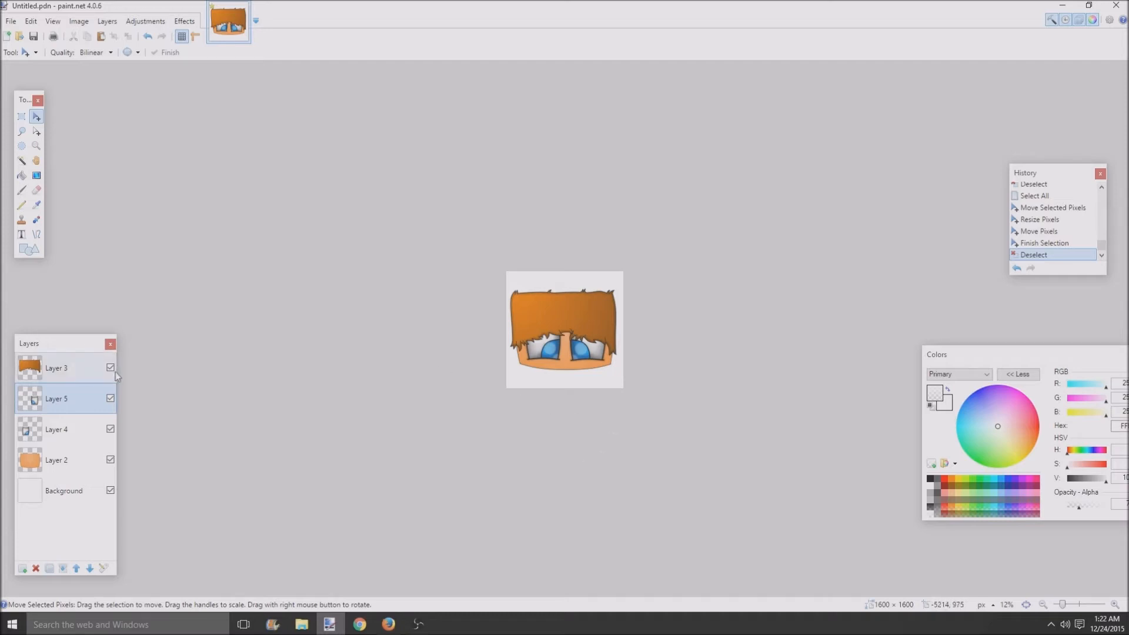
# - Hide the hair layer to examine both complete eyes on the face, and show the hair again
pyautogui.hotkey('ctrl', 'b')
pyautogui.scroll(-3, 486, 365)
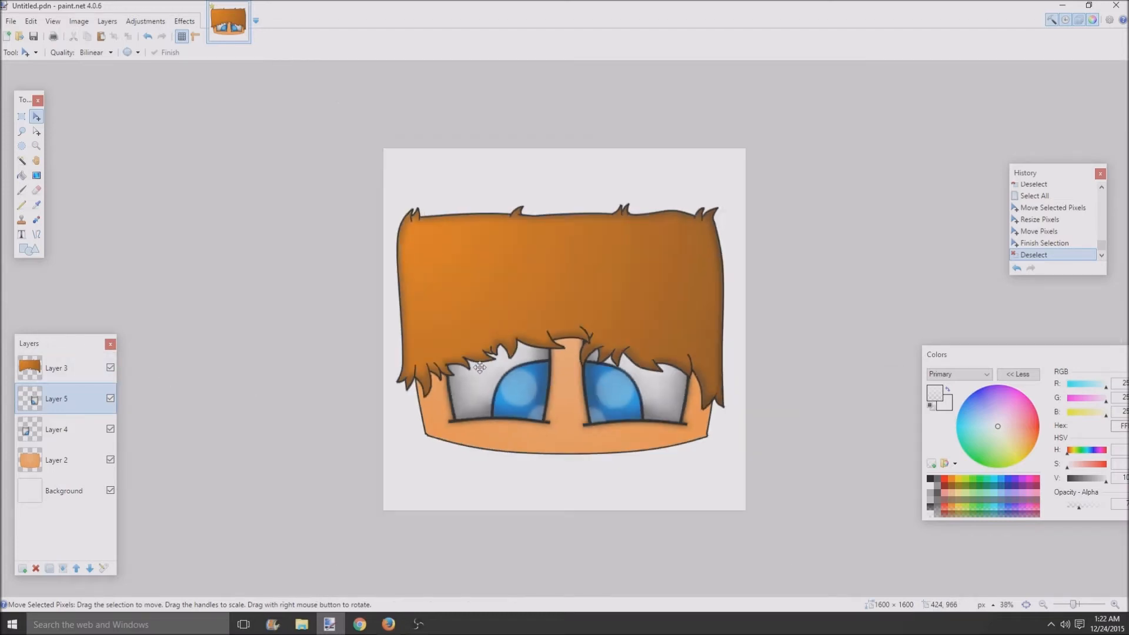
pyautogui.click(110, 368)
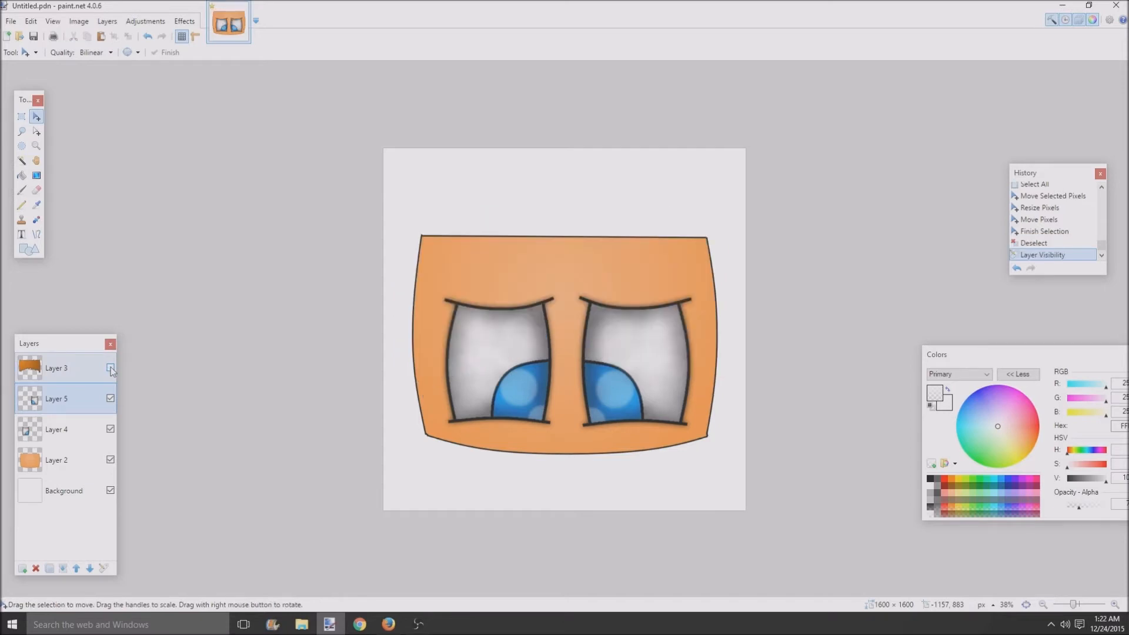
pyautogui.click(110, 368)
pyautogui.scroll(-3, 589, 367)
pyautogui.scroll(1, 580, 366)
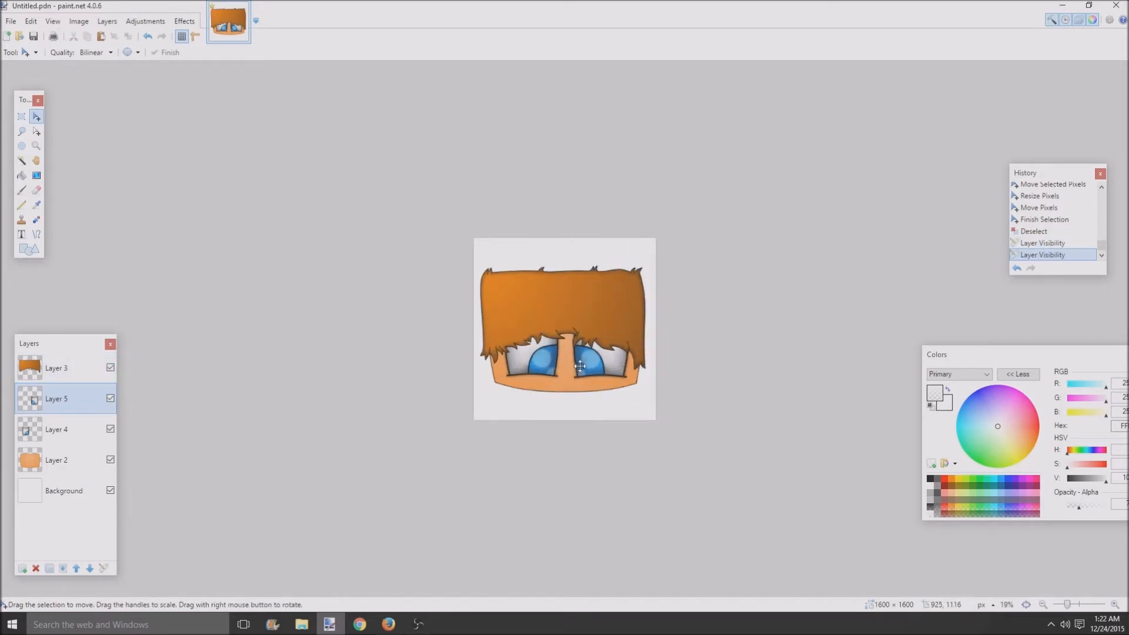
pyautogui.scroll(1, 580, 365)
# - Nudge the right eye slightly upward to line it up with the left eye, and deselect
pyautogui.hotkey('ctrl', 'a')
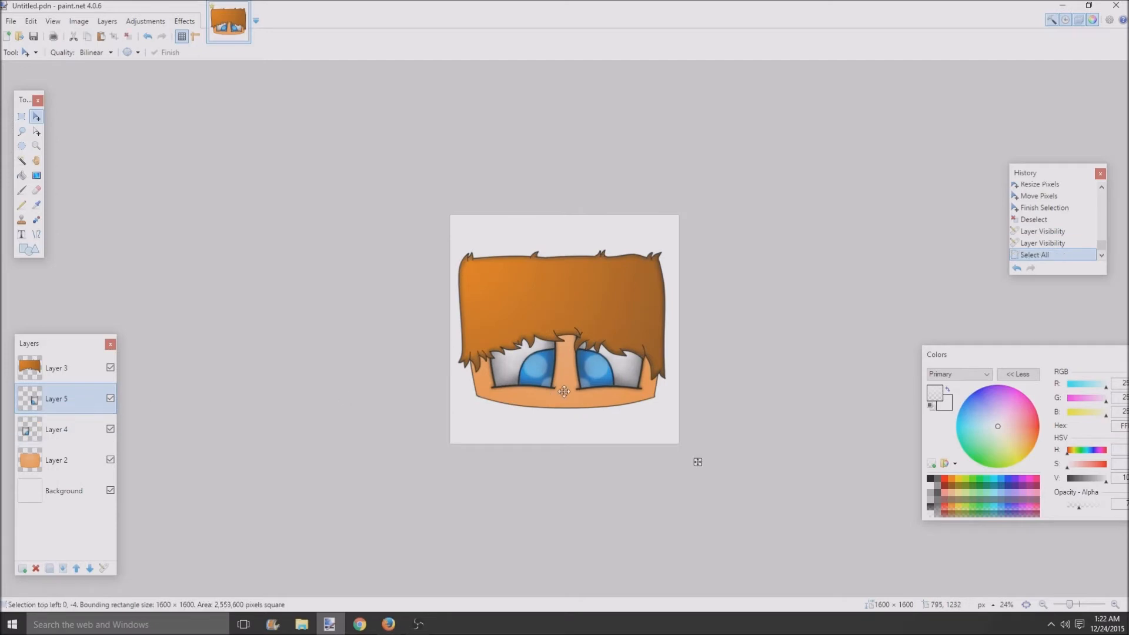
pyautogui.moveTo(564, 391); pyautogui.dragTo(620, 429)
pyautogui.hotkey('ctrl', 'd')
pyautogui.scroll(-1, 616, 416)
pyautogui.scroll(1, 584, 406)
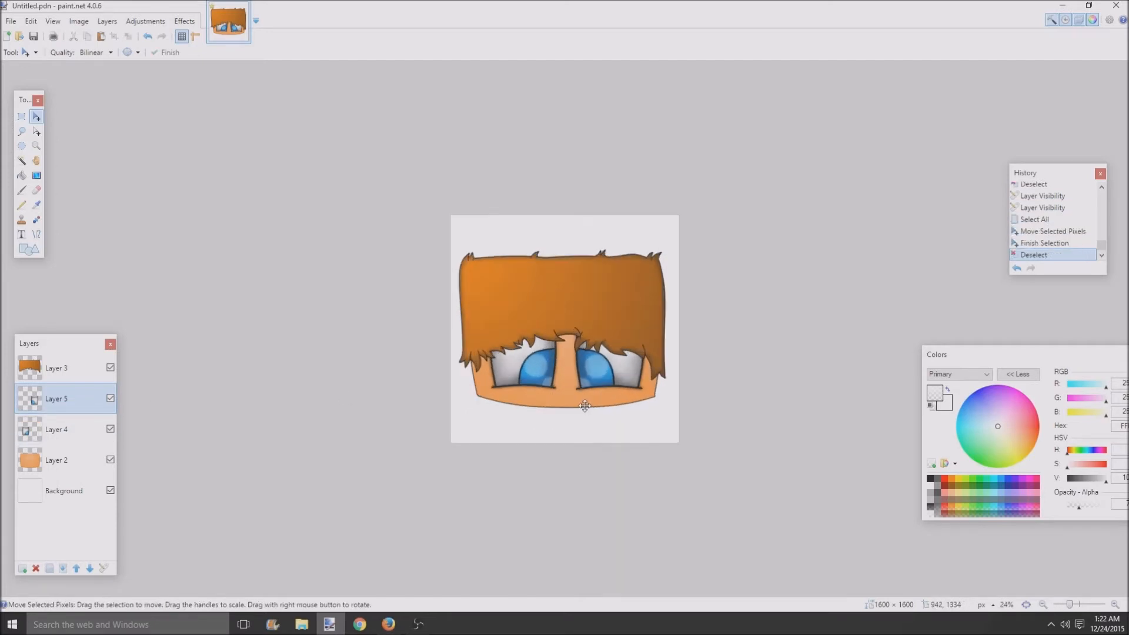
# - Repeat the Glow effect three times on the hair in Layer 3
pyautogui.scroll(2, 584, 406)
pyautogui.click(57, 368)
pyautogui.hotkey('ctrl', 'f')
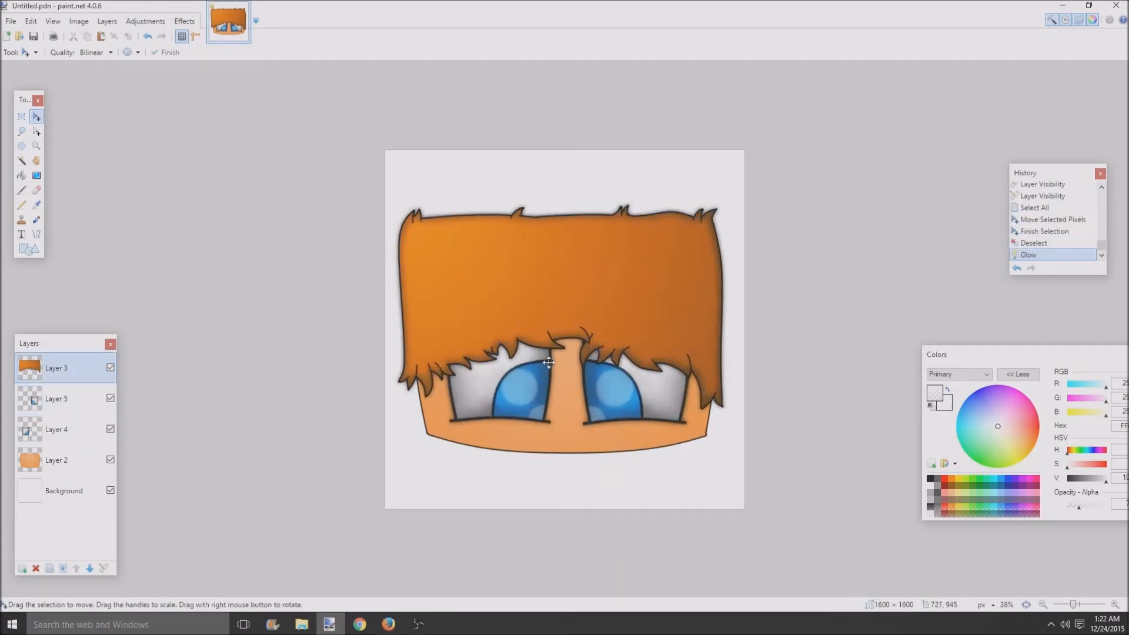
pyautogui.hotkey('ctrl', 'f')
pyautogui.hotkey('ctrl', 'f')
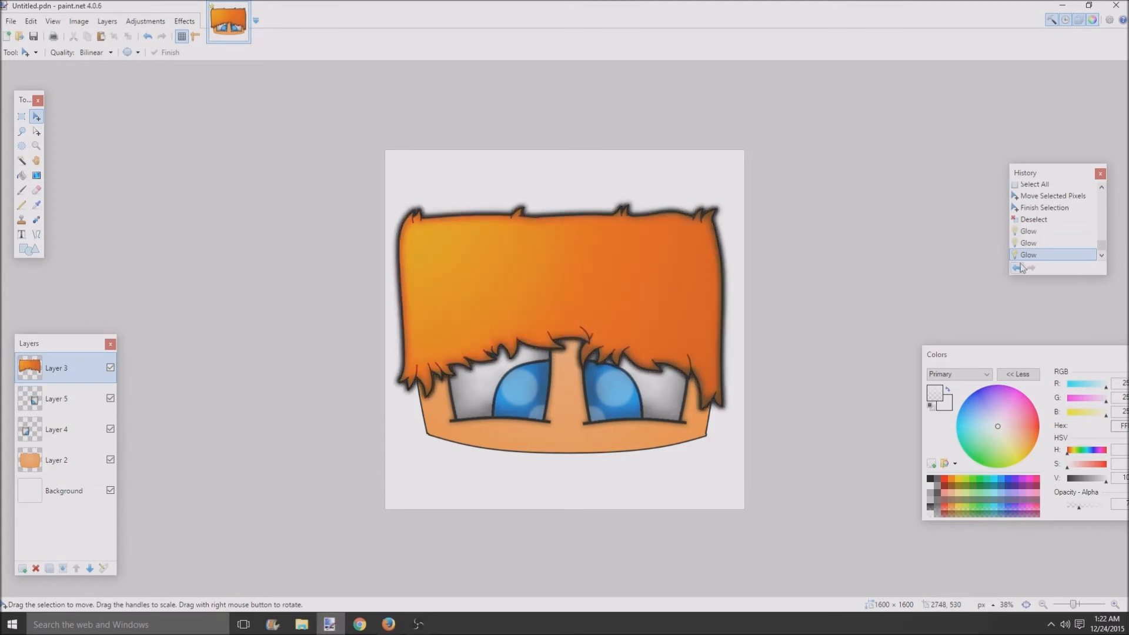
# - Undo the three glows on the hair and redo only the first one
pyautogui.click(1021, 268)
pyautogui.click(1021, 268)
pyautogui.click(1021, 268)
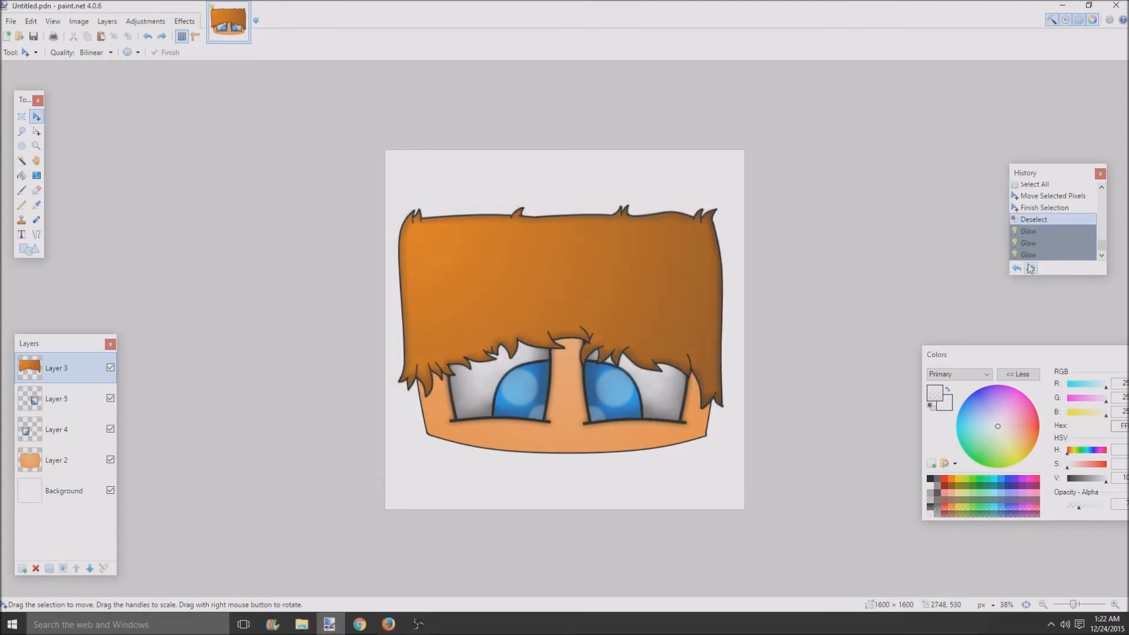
pyautogui.click(1031, 268)
# - Start a Bevel Object effect on the hair in Layer 3 with depth 23, strength 0.60, and black highlight and shadow colors
pyautogui.click(184, 21)
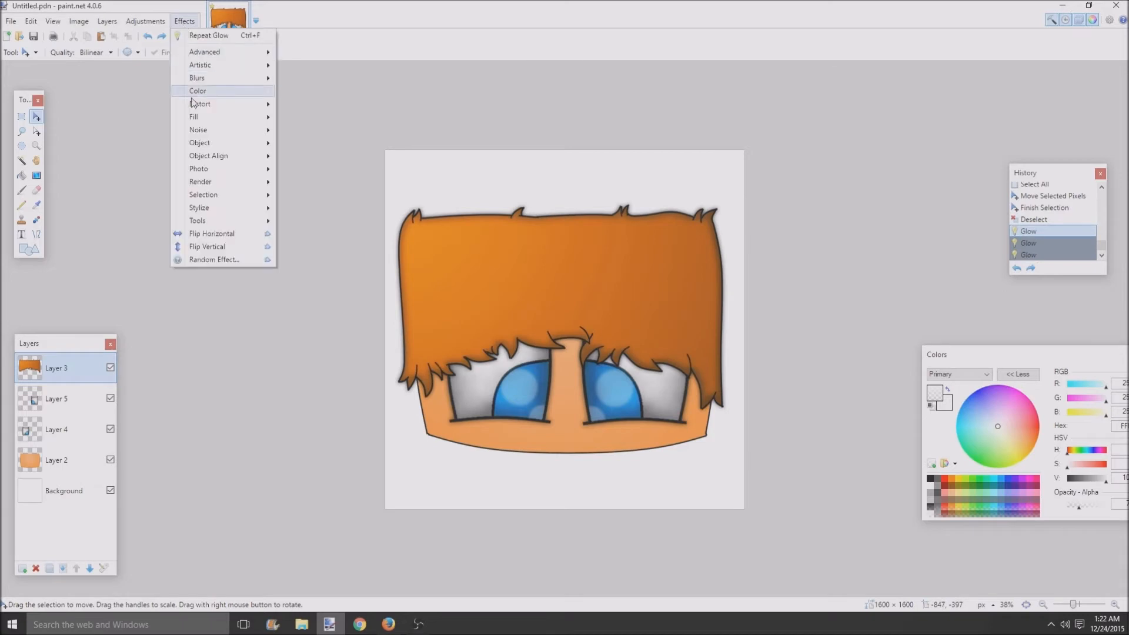
pyautogui.moveTo(200, 143)
pyautogui.click(332, 146)
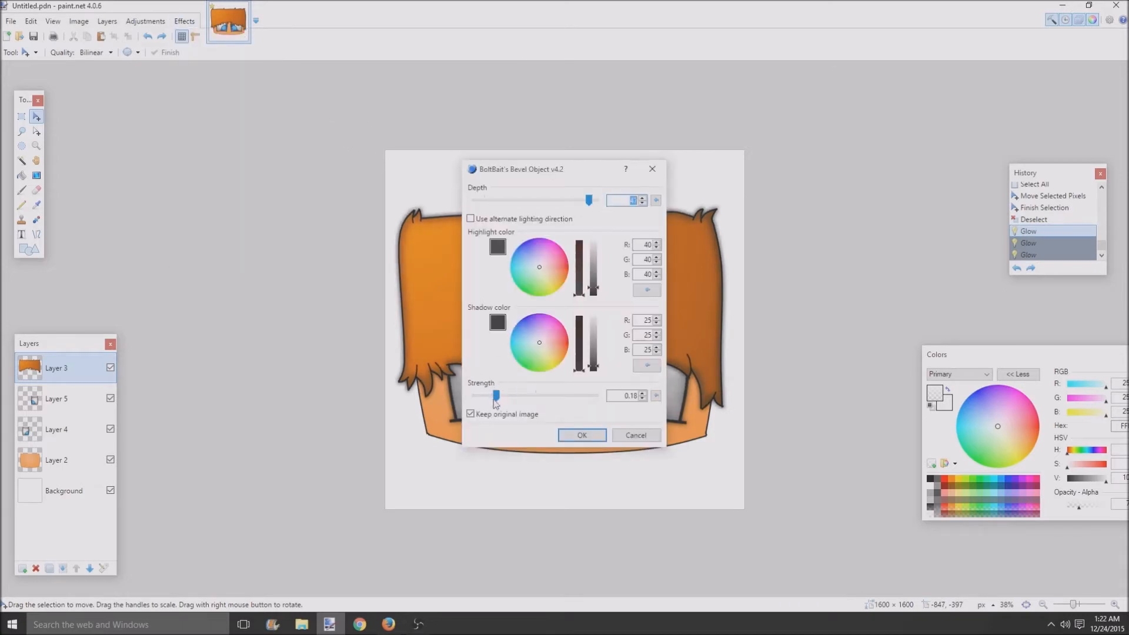
pyautogui.moveTo(496, 400); pyautogui.dragTo(547, 395)
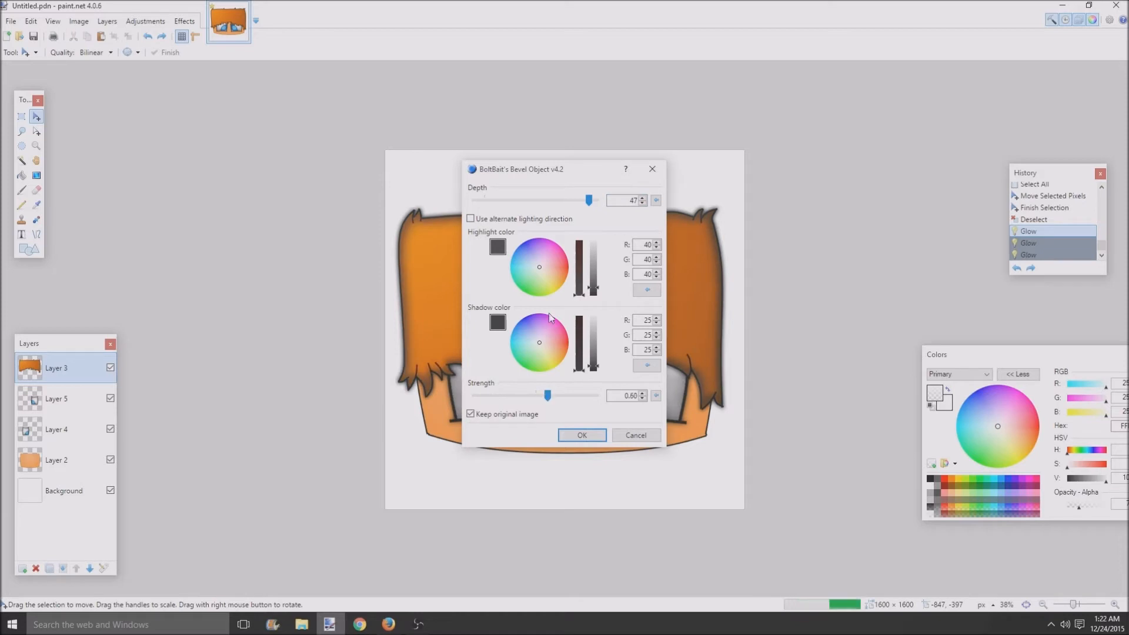
pyautogui.moveTo(589, 201); pyautogui.dragTo(913, 182)
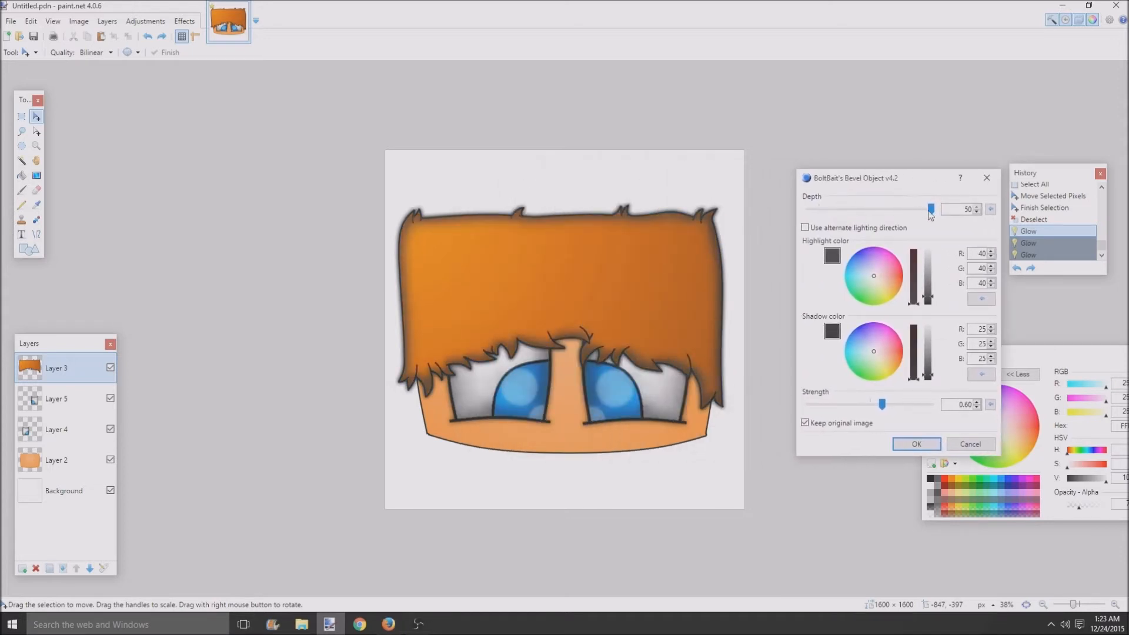
pyautogui.moveTo(931, 209); pyautogui.dragTo(893, 210)
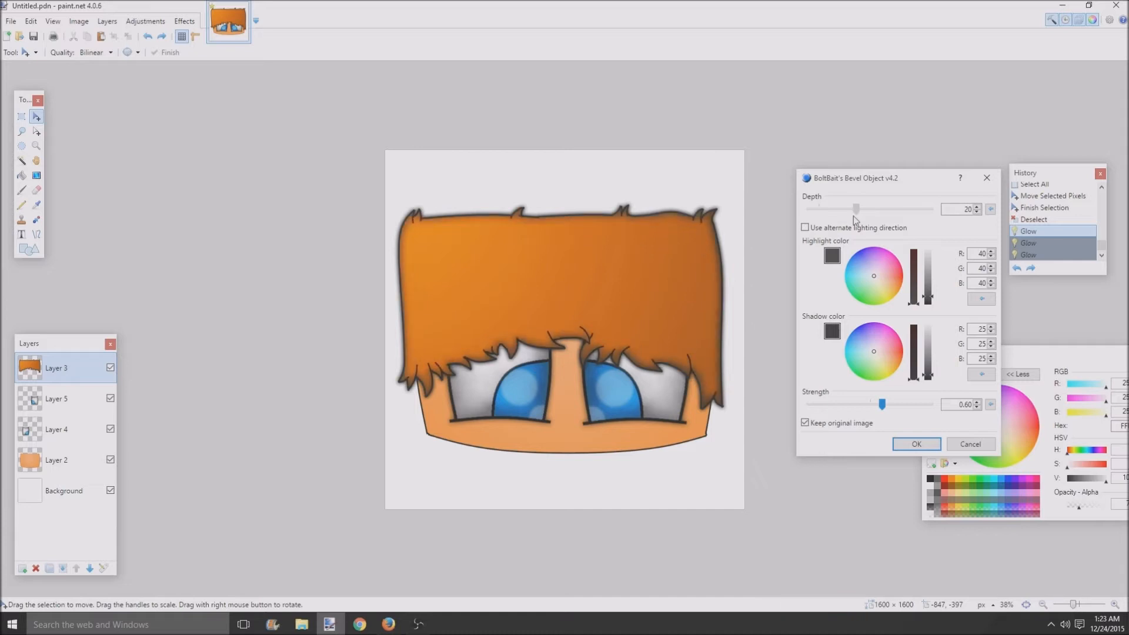
pyautogui.moveTo(852, 215); pyautogui.dragTo(861, 215)
pyautogui.moveTo(928, 301); pyautogui.dragTo(928, 241)
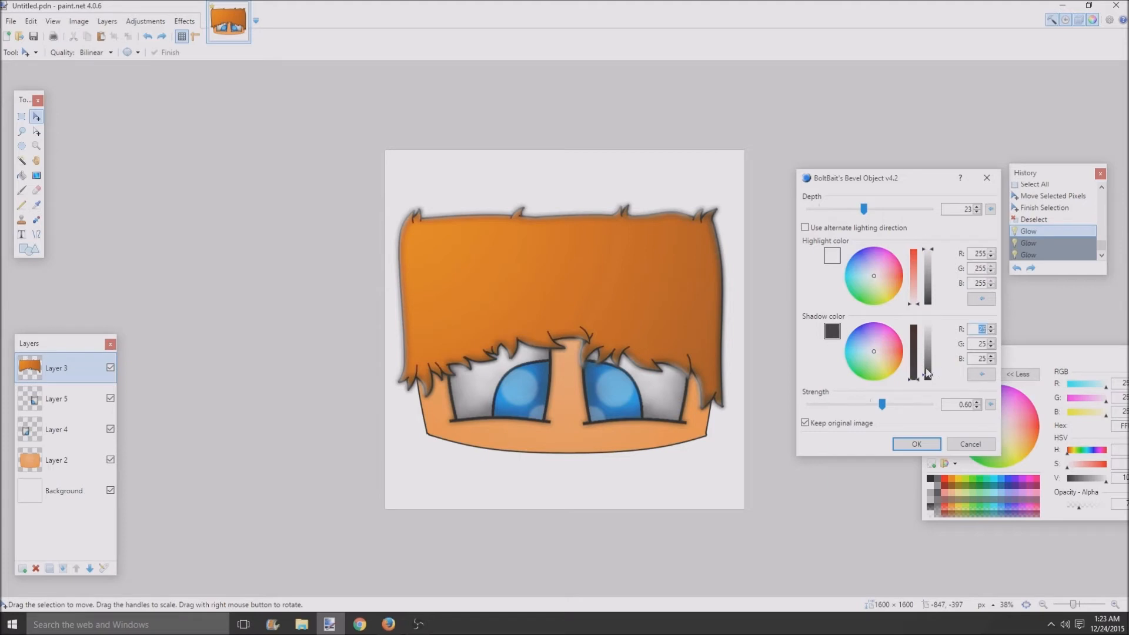
pyautogui.moveTo(927, 374); pyautogui.dragTo(926, 379)
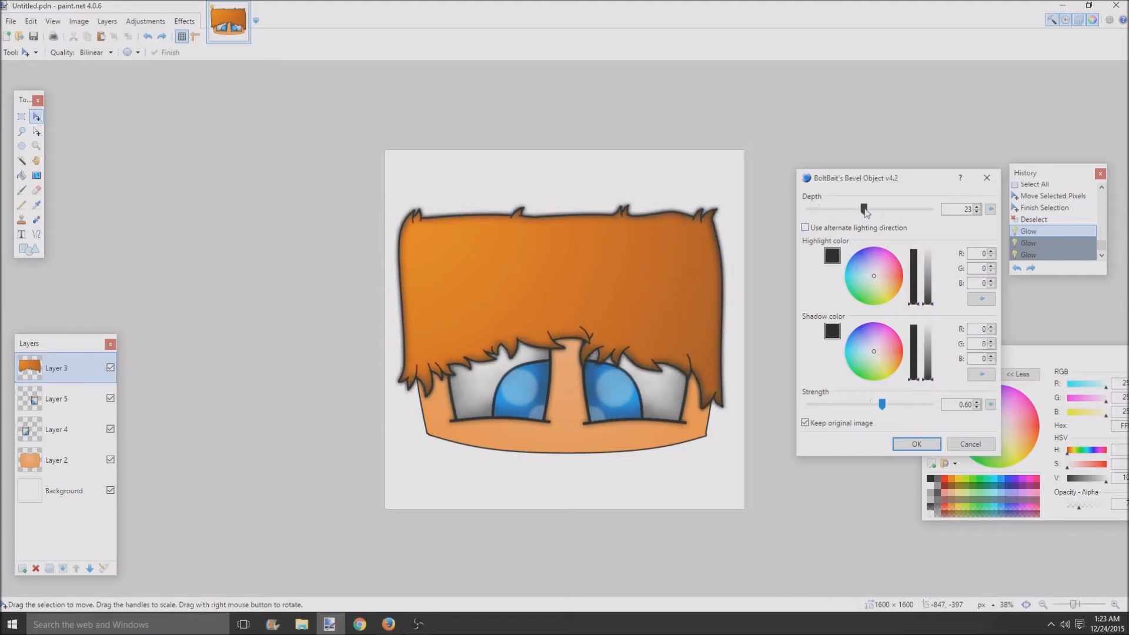
# - Set the hair bevel's depth to 32 and strength to 0.31, and apply the effect
pyautogui.moveTo(864, 210); pyautogui.dragTo(834, 210)
pyautogui.moveTo(882, 405); pyautogui.dragTo(849, 406)
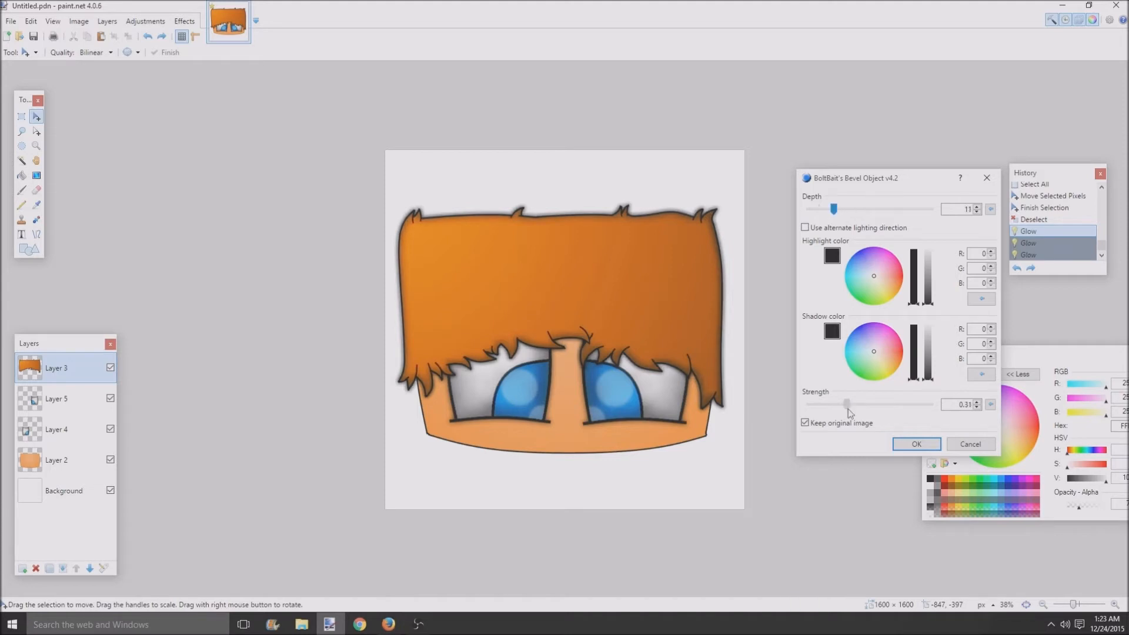
pyautogui.moveTo(841, 210); pyautogui.dragTo(886, 210)
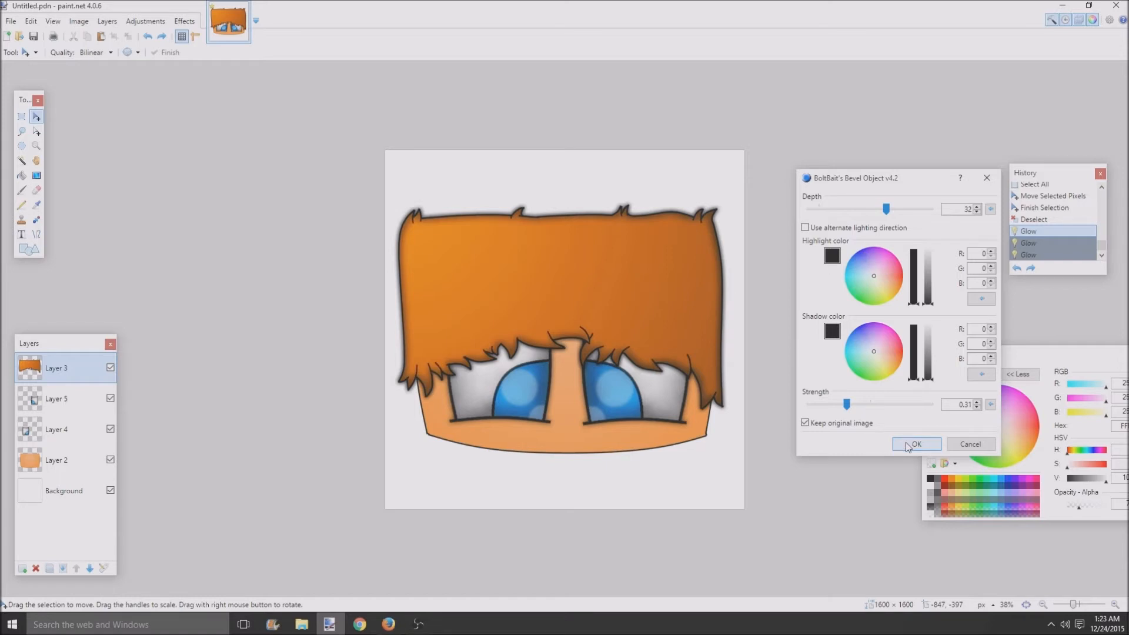
pyautogui.click(916, 444)
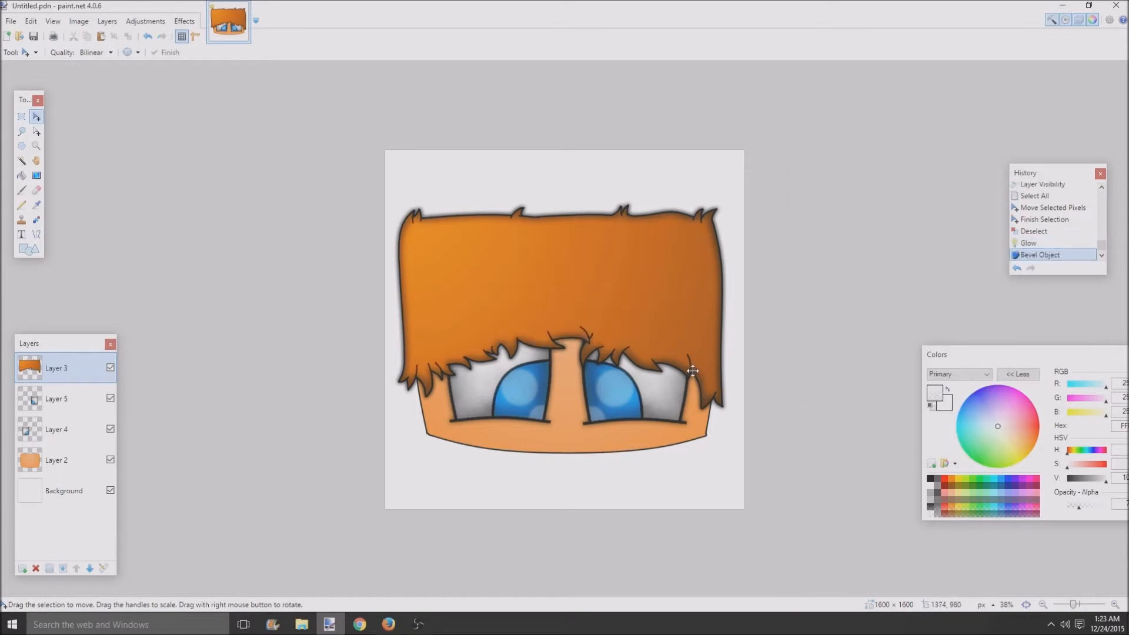
# - Repeat the Bevel Object effect with the same settings on the face in Layer 2
pyautogui.scroll(-2, 672, 385)
pyautogui.scroll(5, 673, 385)
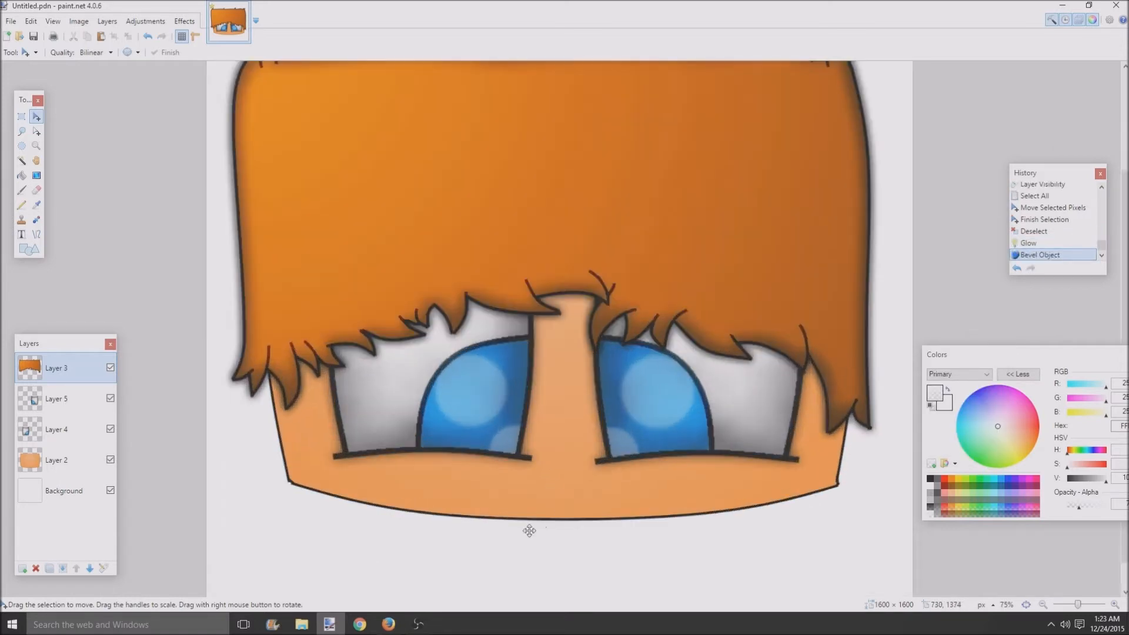
pyautogui.scroll(-2, 530, 531)
pyautogui.click(56, 460)
pyautogui.hotkey('ctrl', 'f')
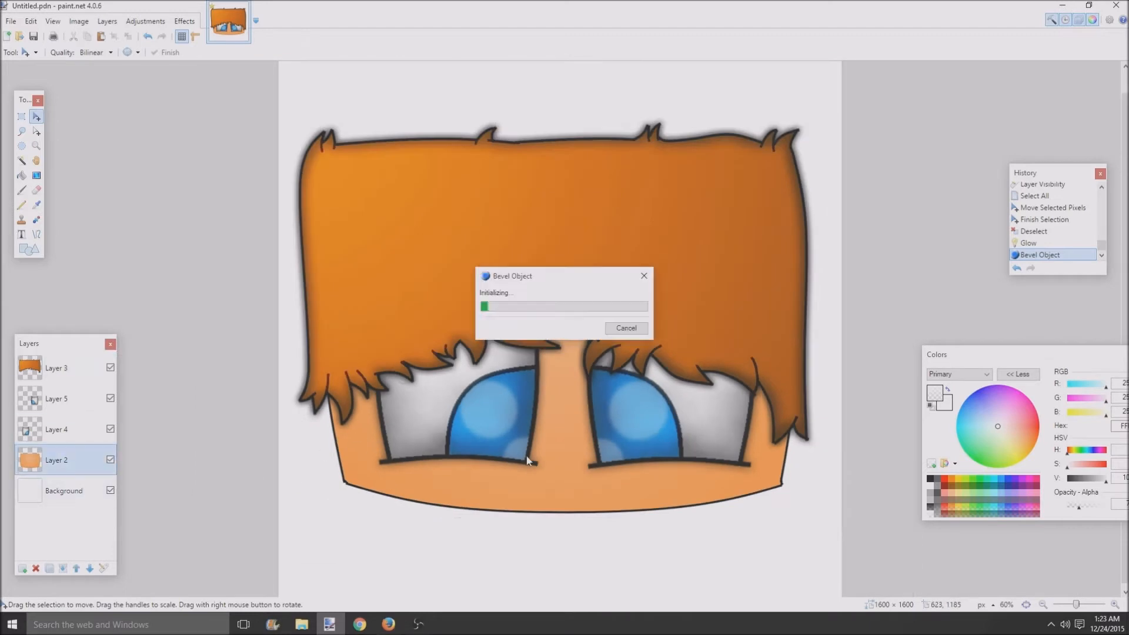
# - Try a second Bevel Object pass on the face and undo that extra pass
pyautogui.hotkey('ctrl', 'f')
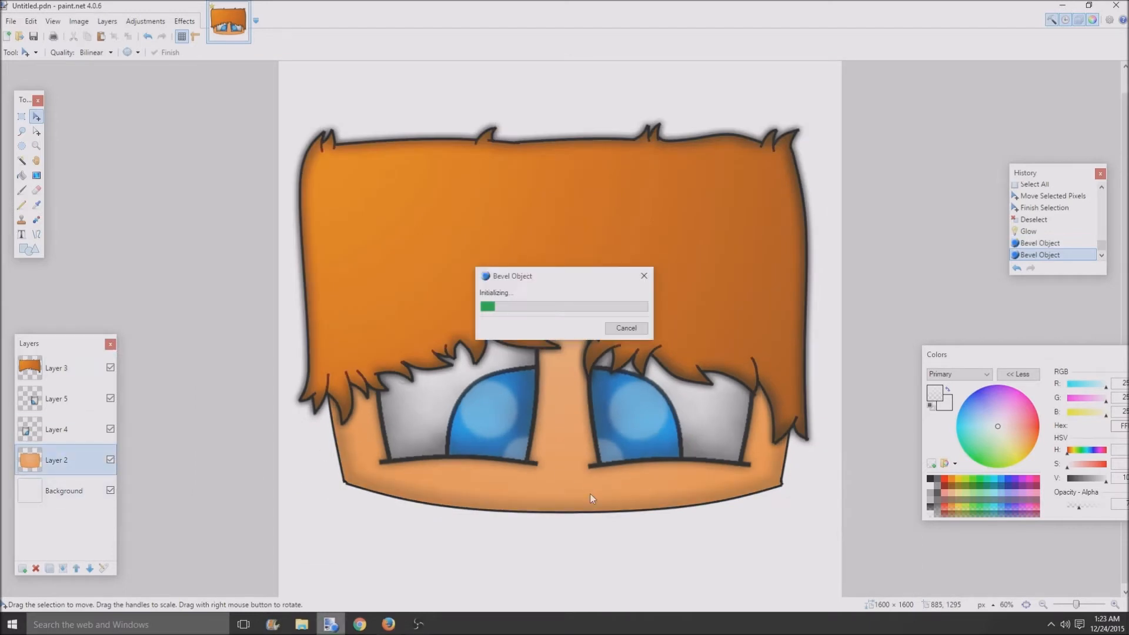
pyautogui.scroll(-2, 590, 492)
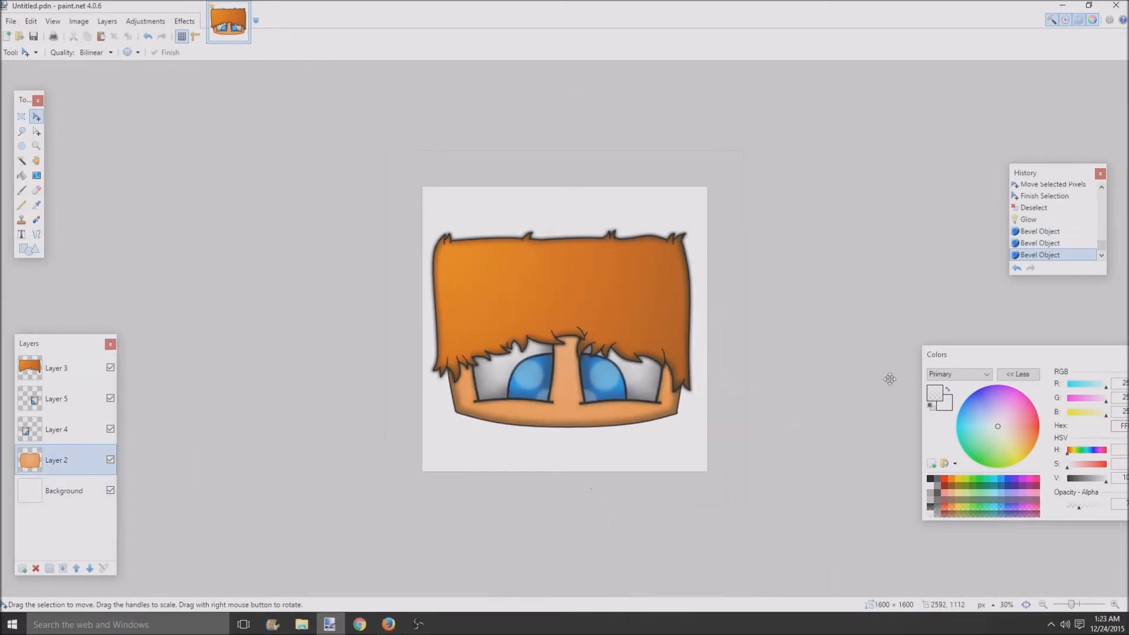
pyautogui.click(1016, 269)
pyautogui.scroll(-3, 505, 430)
pyautogui.scroll(3, 505, 430)
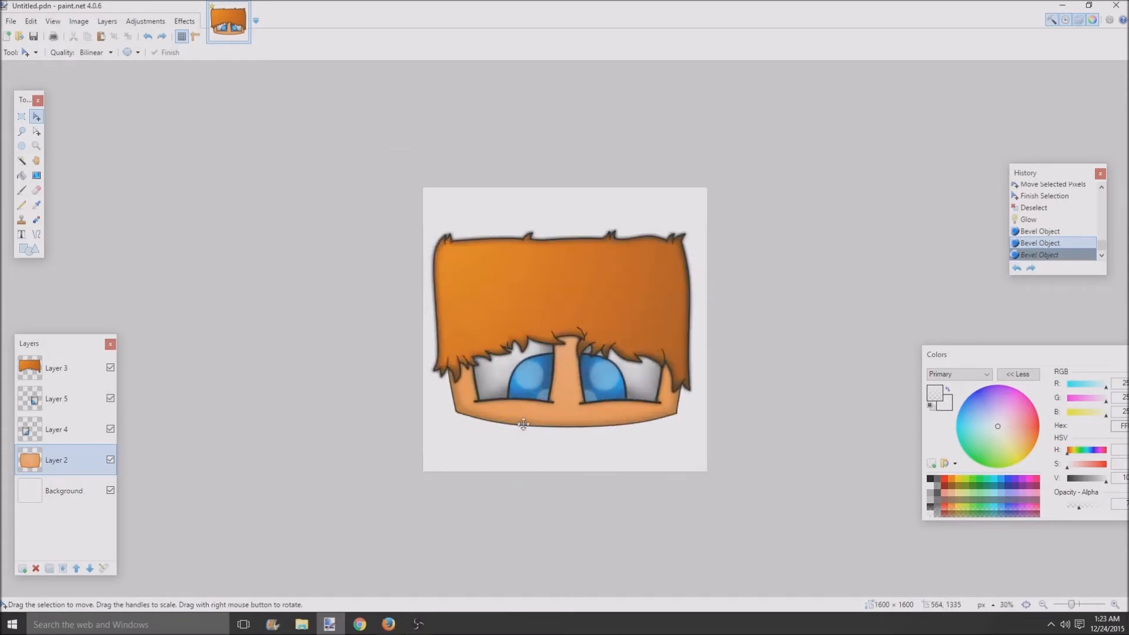
# - Apply a Glow effect to the face in Layer 2 with radius 20, brightness -100 and slightly raised contrast
pyautogui.click(184, 21)
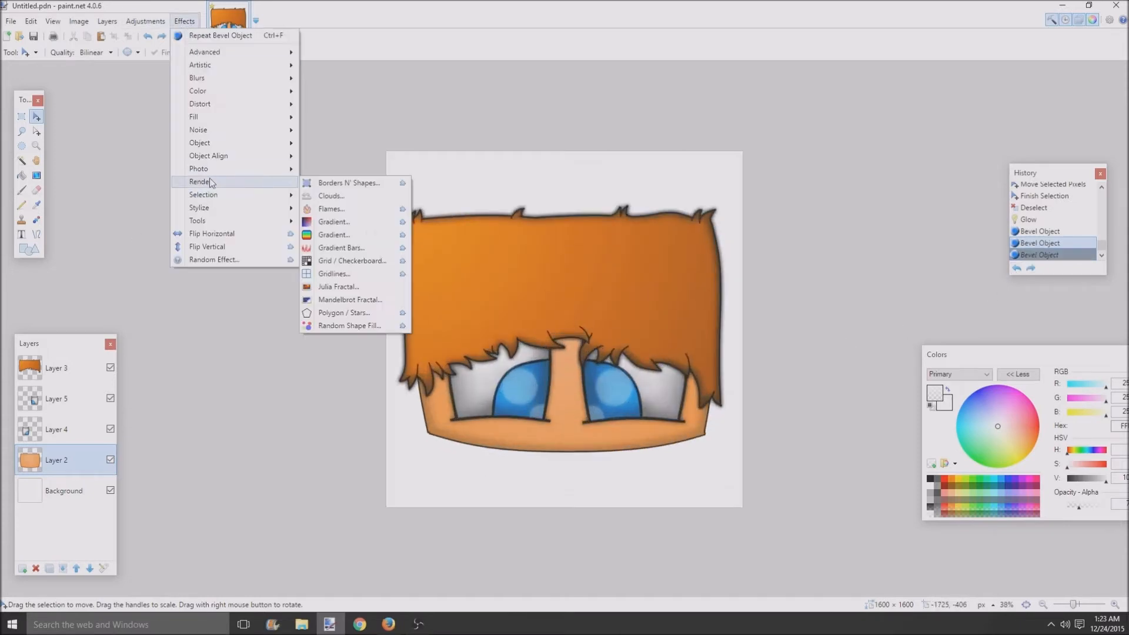
pyautogui.moveTo(229, 170)
pyautogui.click(336, 211)
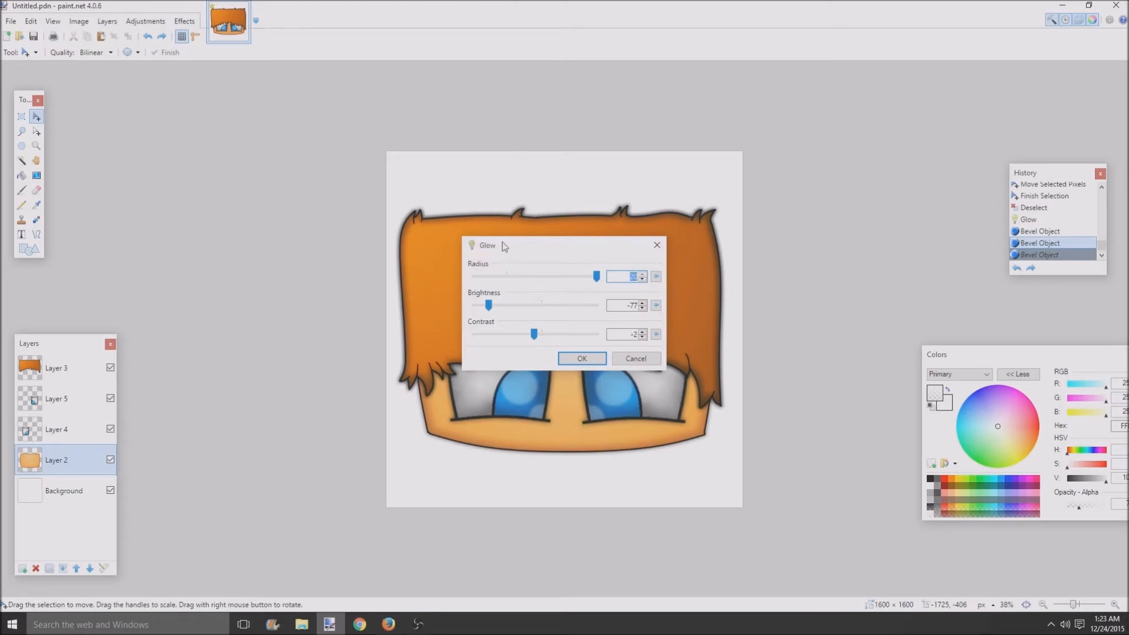
pyautogui.moveTo(511, 247); pyautogui.dragTo(882, 147)
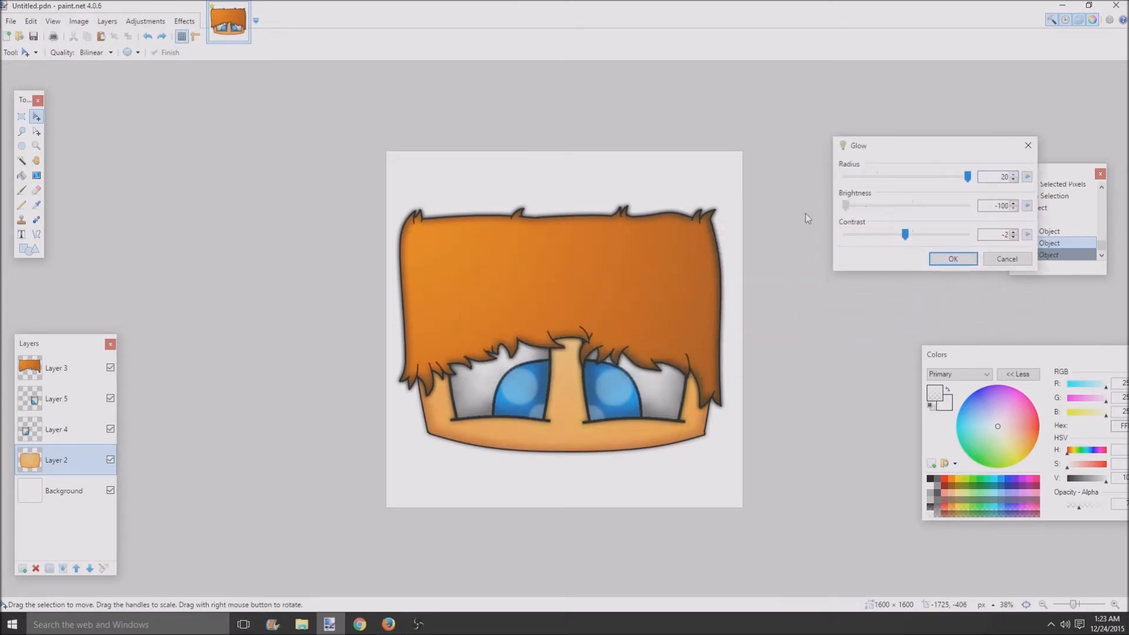
pyautogui.moveTo(860, 205); pyautogui.dragTo(770, 228)
pyautogui.moveTo(962, 179); pyautogui.dragTo(1048, 193)
pyautogui.moveTo(906, 234)
pyautogui.mouseDown()
pyautogui.moveTo(891, 241)
pyautogui.moveTo(1012, 243)
pyautogui.moveTo(791, 256)
pyautogui.moveTo(926, 241)
pyautogui.mouseUp()
pyautogui.click(944, 259)
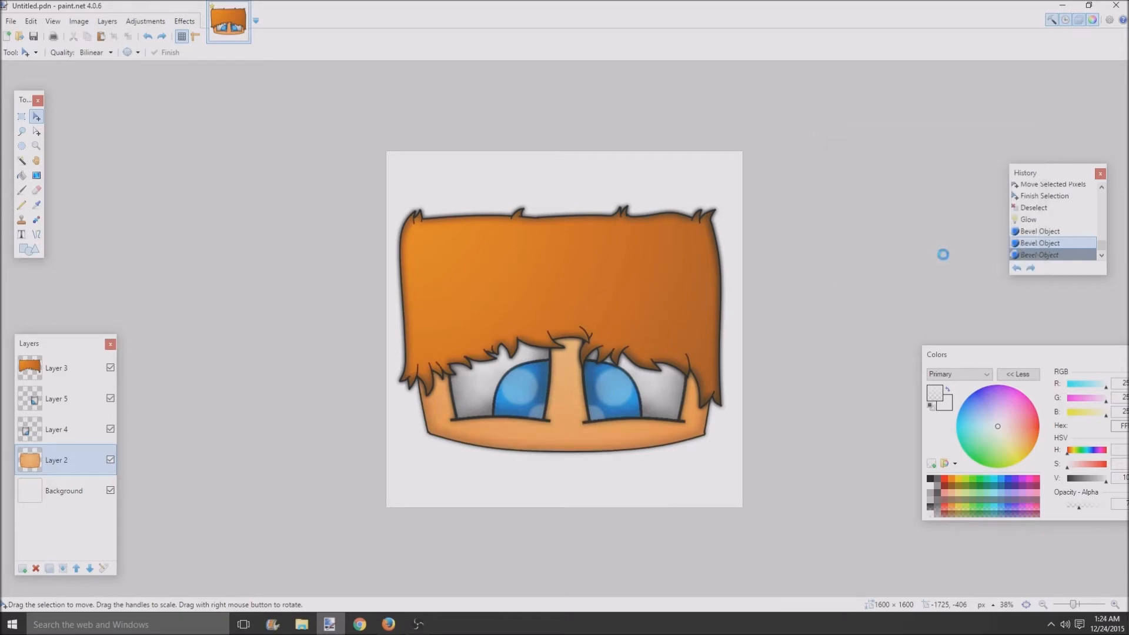
pyautogui.scroll(-2, 612, 330)
pyautogui.scroll(-1, 621, 371)
pyautogui.scroll(3, 639, 392)
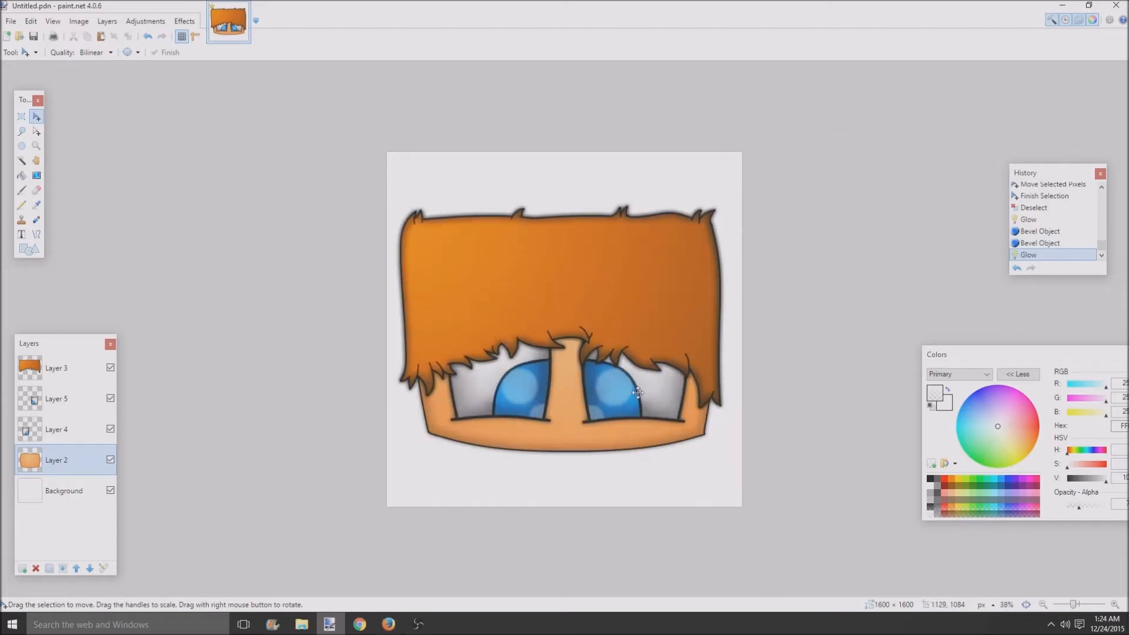
# - Add a new layer named Body and place it directly beneath Layer 2
pyautogui.scroll(-1, 538, 409)
pyautogui.scroll(1, 522, 434)
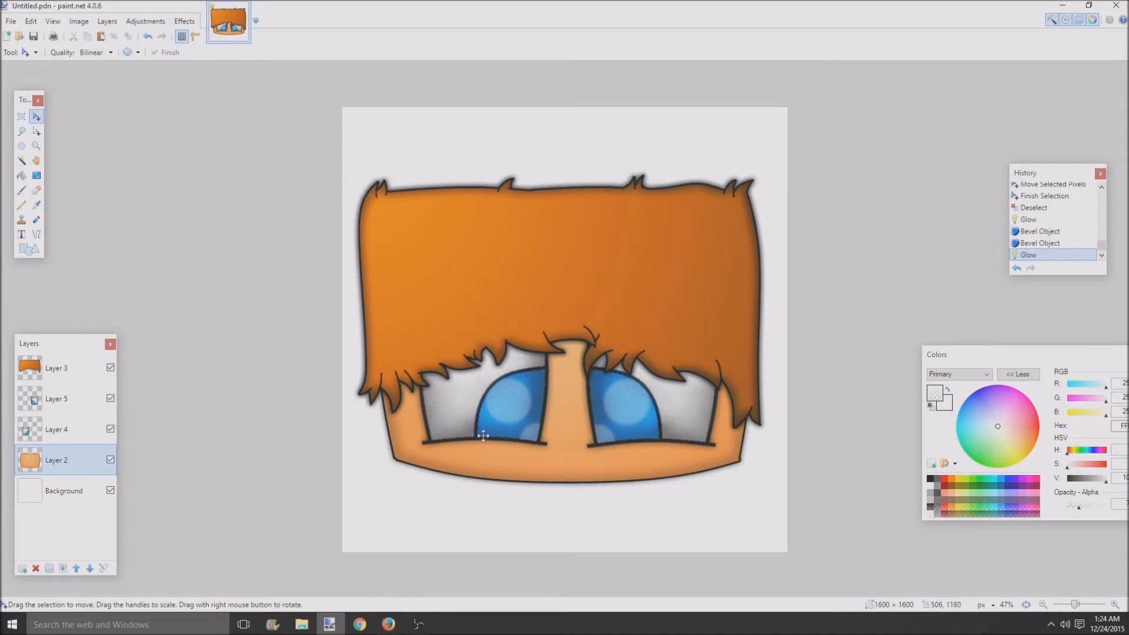
pyautogui.scroll(-1, 476, 473)
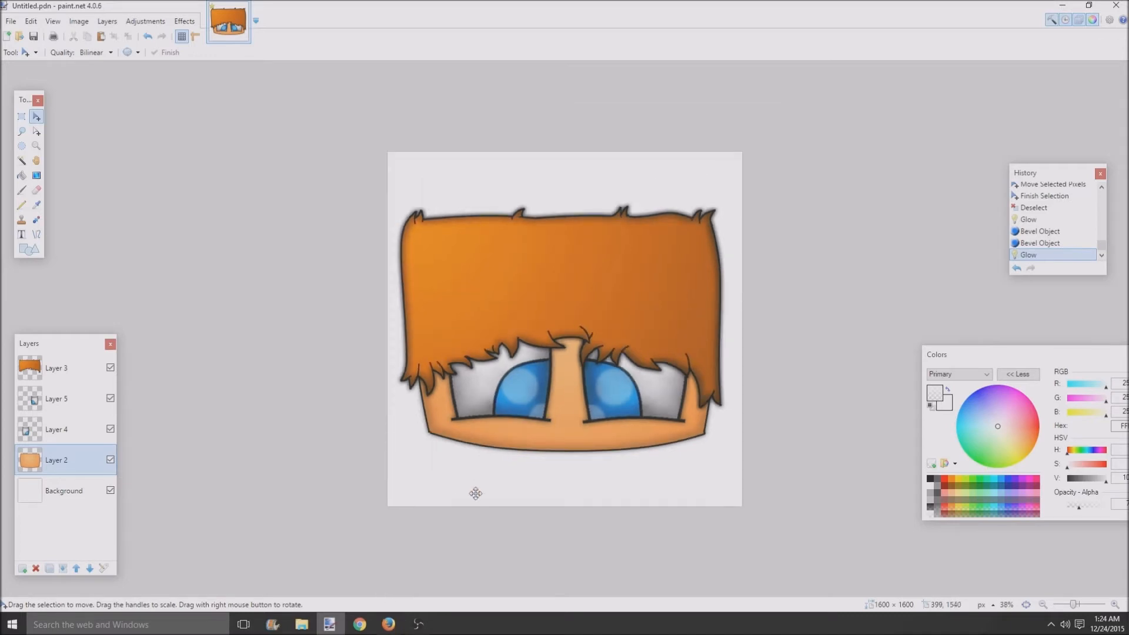
pyautogui.click(22, 568)
pyautogui.doubleClick(53, 460)
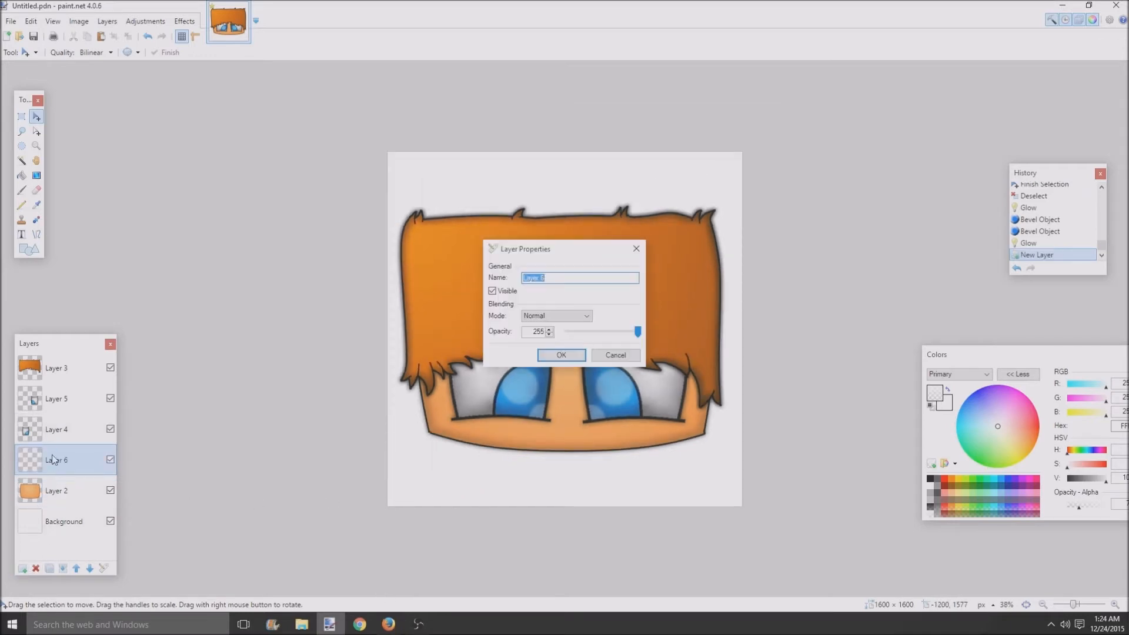
pyautogui.press('Return')
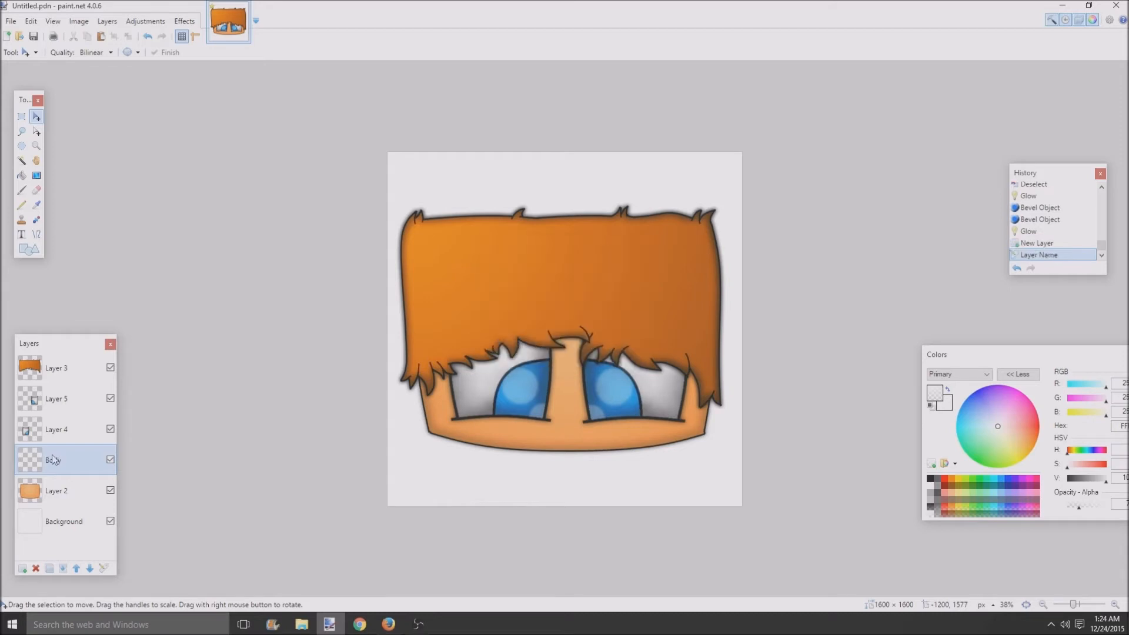
pyautogui.moveTo(53, 459); pyautogui.dragTo(80, 491)
pyautogui.click(80, 491)
# - With the Line/Curve tool, draw a black shoulder curve, brush width 6, from the face's lower-left corner to the canvas's left edge, about 241 px long
pyautogui.click(36, 234)
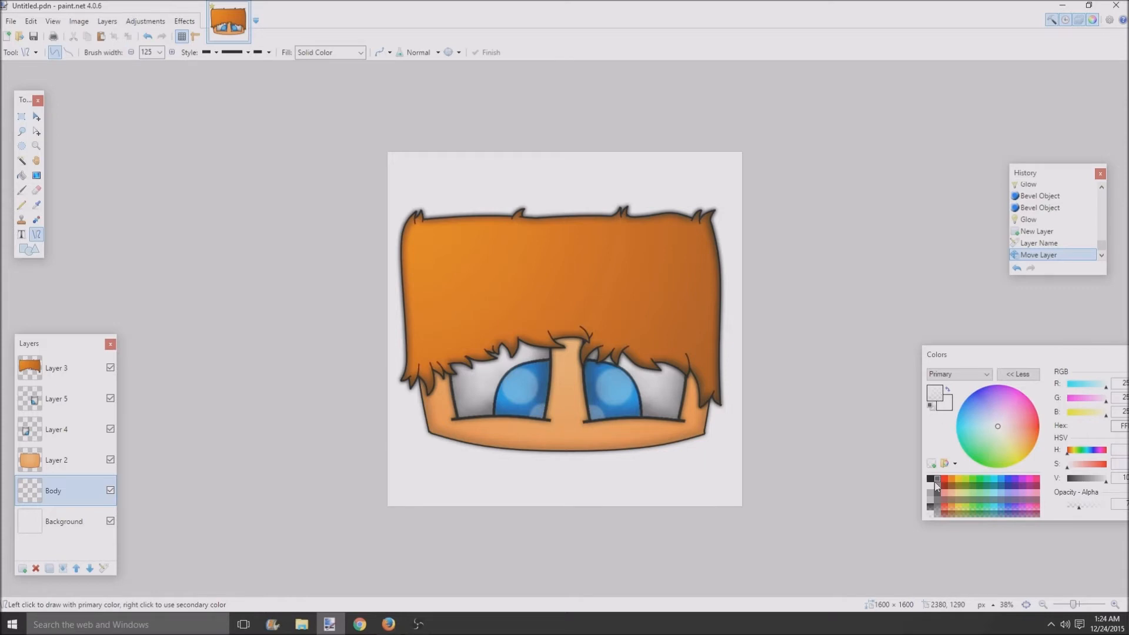
pyautogui.click(937, 481)
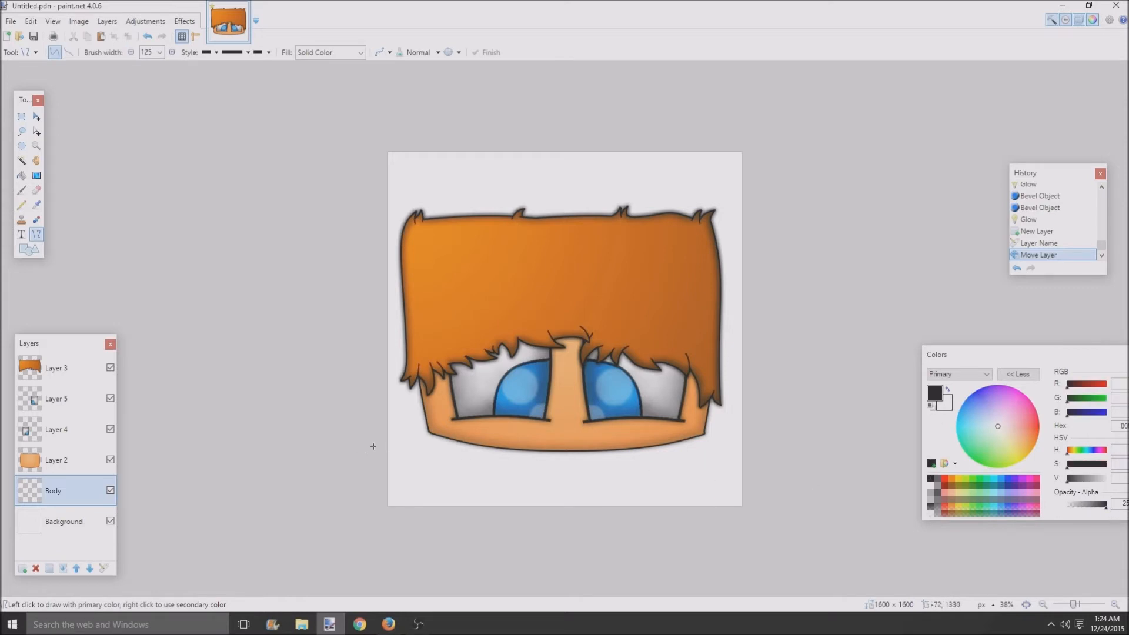
pyautogui.moveTo(383, 436); pyautogui.dragTo(432, 426)
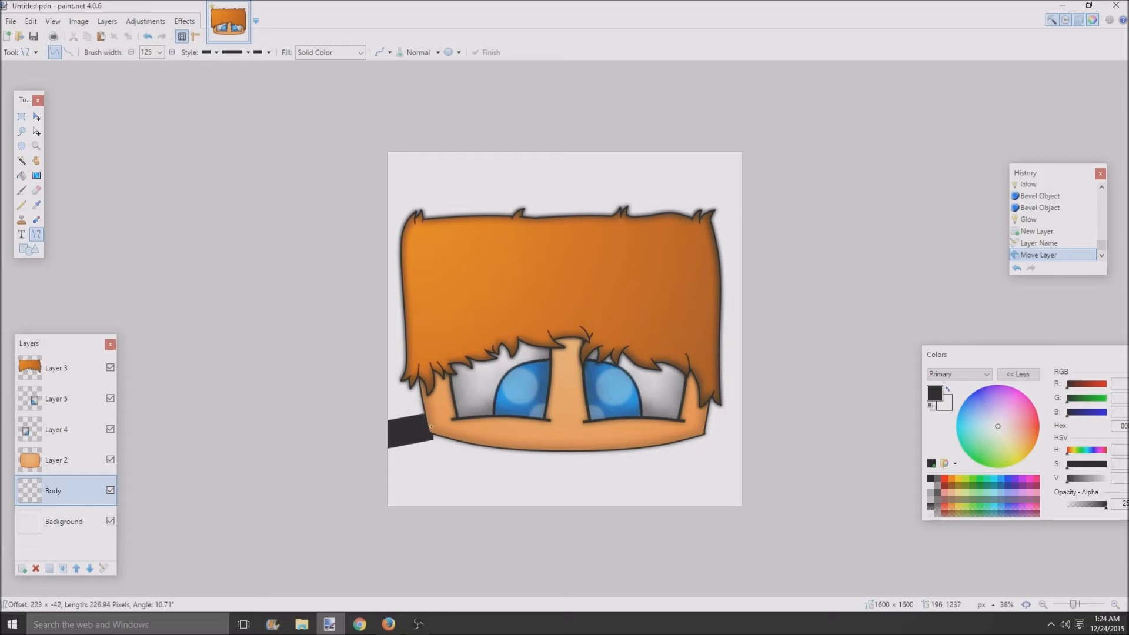
pyautogui.click(158, 52)
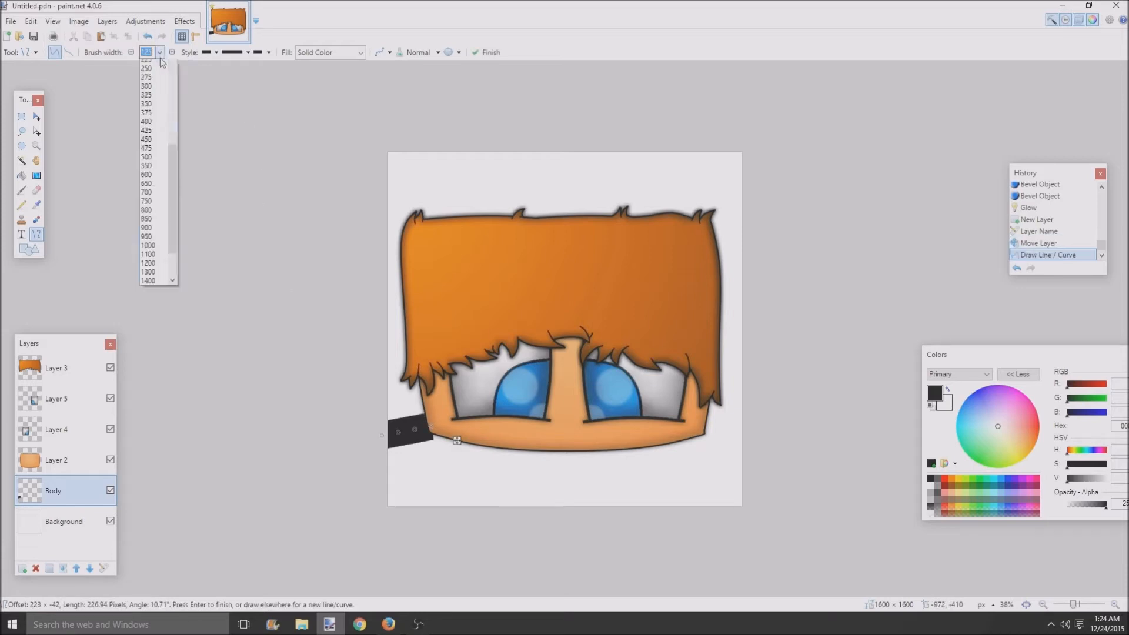
pyautogui.scroll(10, 159, 109)
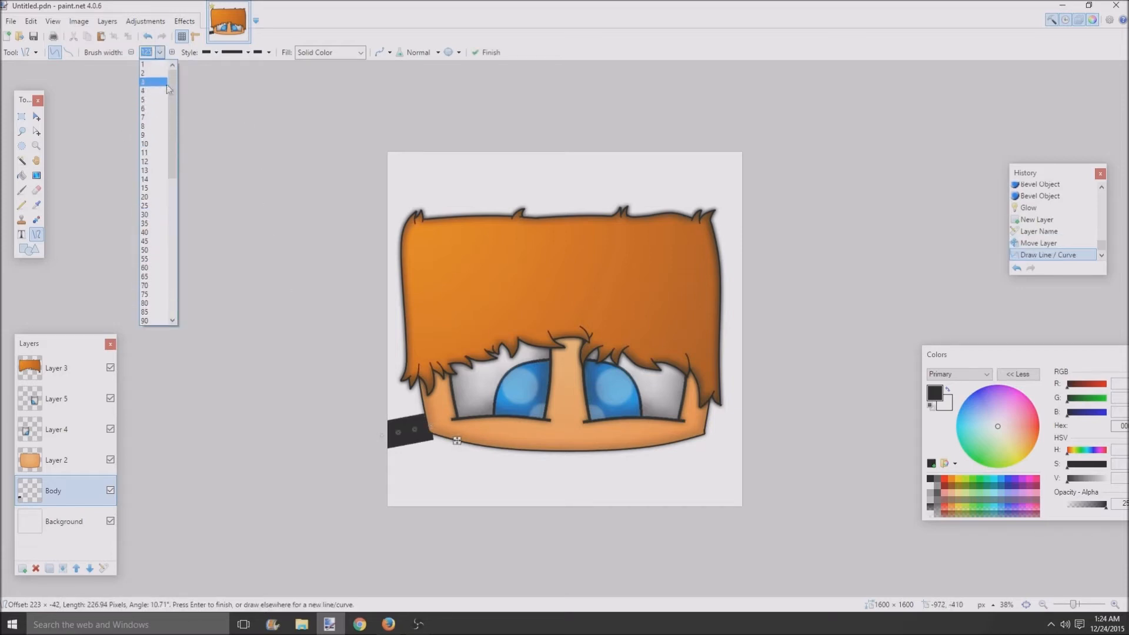
pyautogui.click(159, 108)
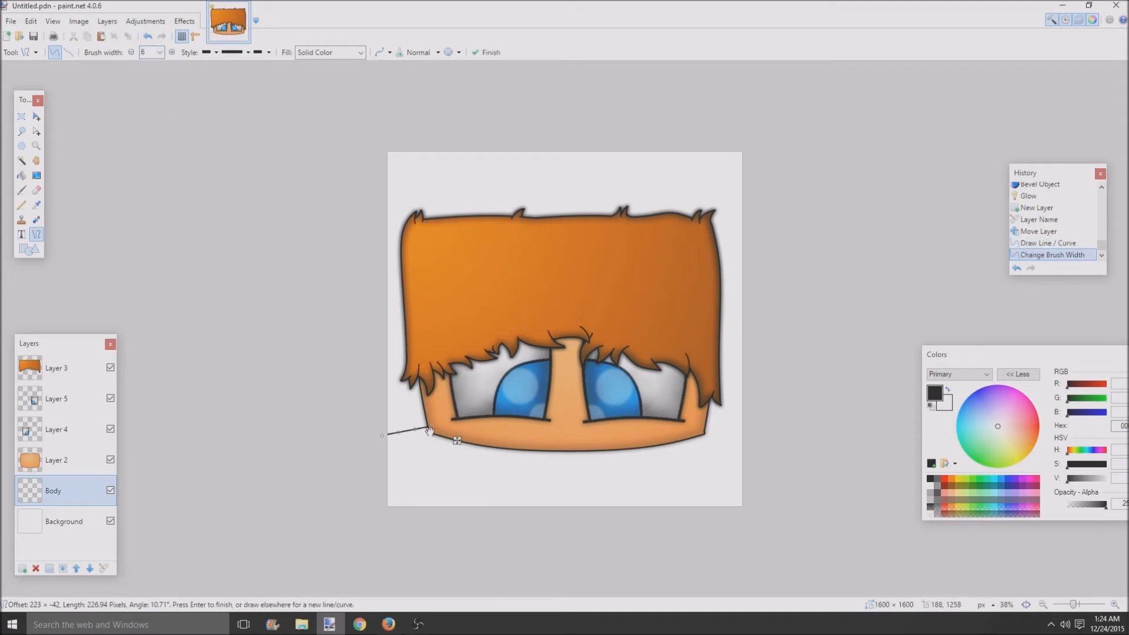
pyautogui.moveTo(382, 436)
pyautogui.mouseDown()
pyautogui.moveTo(400, 433)
pyautogui.moveTo(389, 443)
pyautogui.mouseUp()
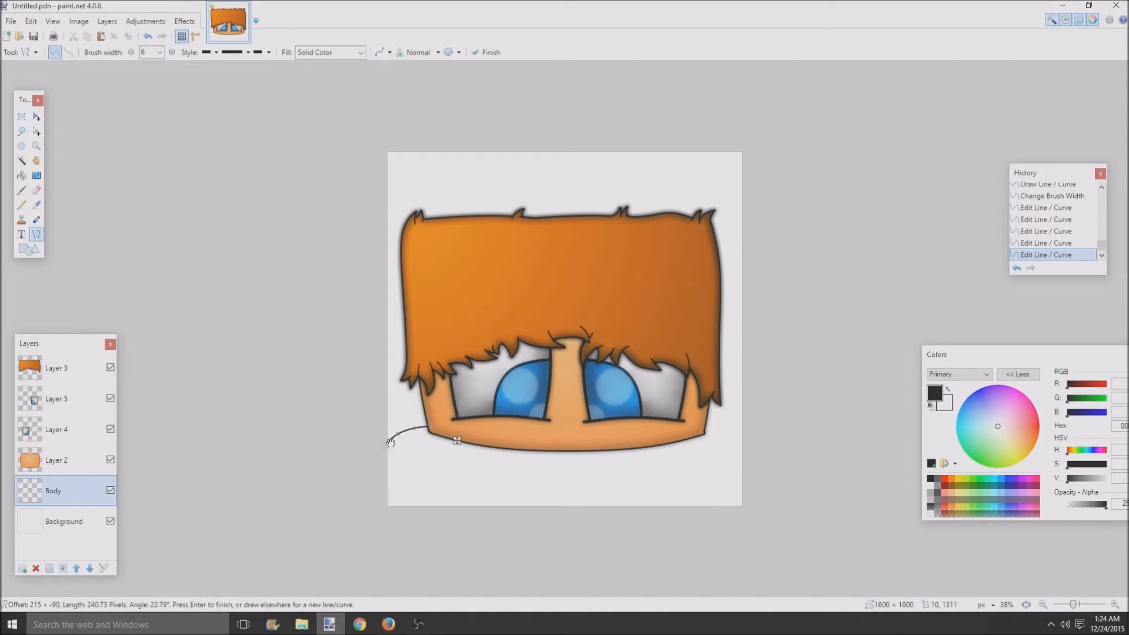
pyautogui.press('Return')
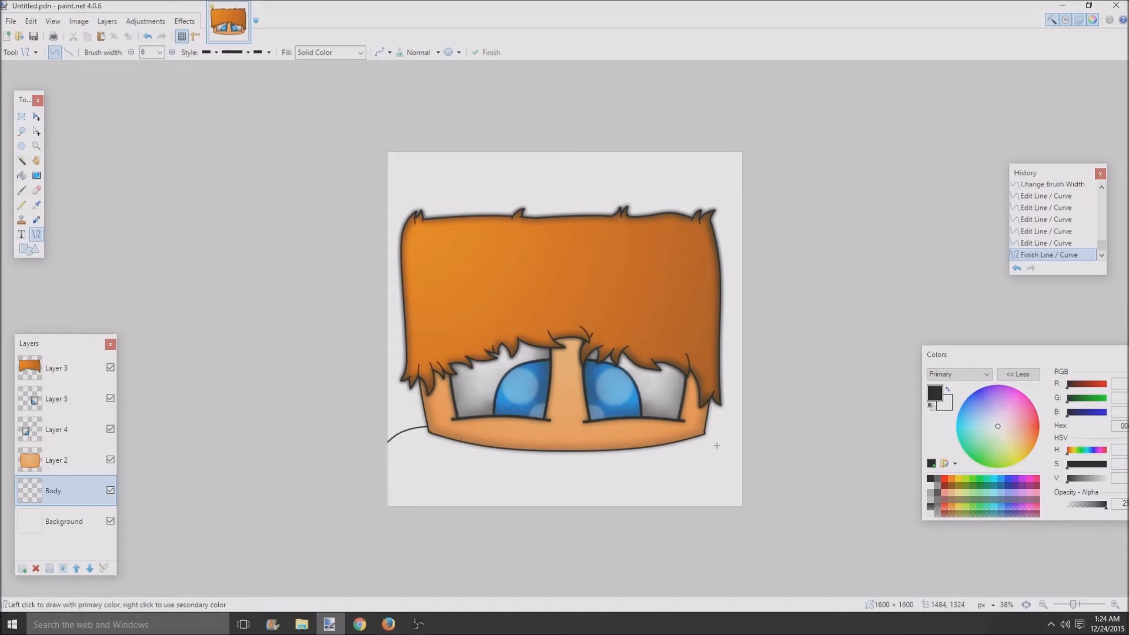
# - Draw a matching black shoulder curve from the face's lower-right corner down to the canvas's right edge
pyautogui.moveTo(706, 428); pyautogui.dragTo(744, 447)
pyautogui.press('Return')
pyautogui.press('Return')
# - Draw the torso's left side as an outward-bowed curve about 307 px long, from the chin to the canvas's bottom edge
pyautogui.scroll(-2, 568, 488)
pyautogui.scroll(3, 568, 489)
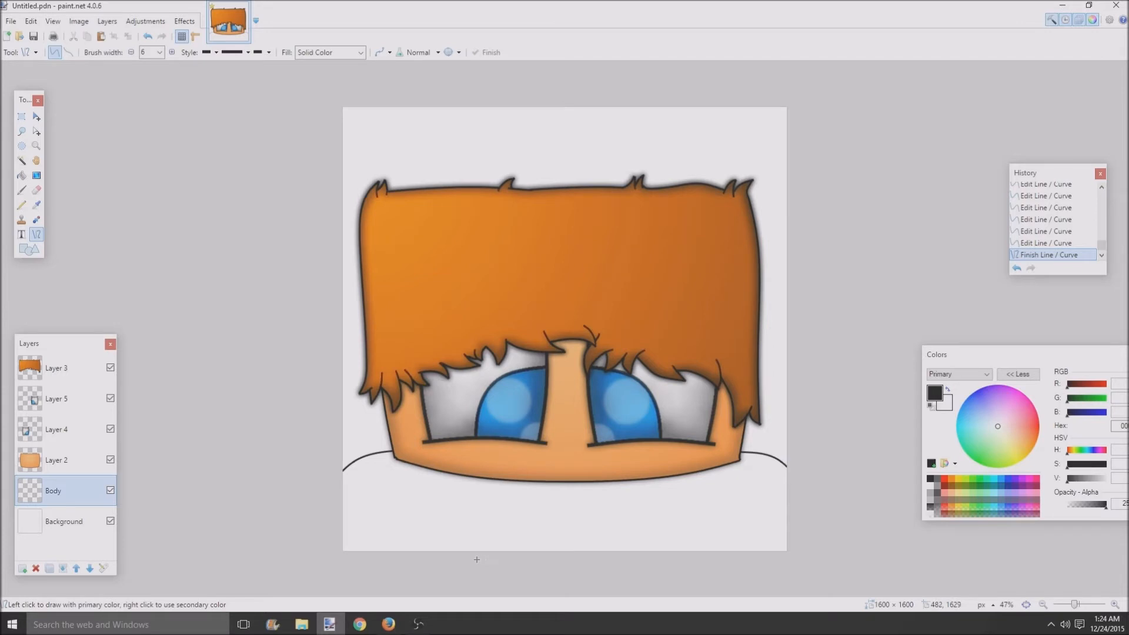
pyautogui.moveTo(477, 559); pyautogui.dragTo(481, 476)
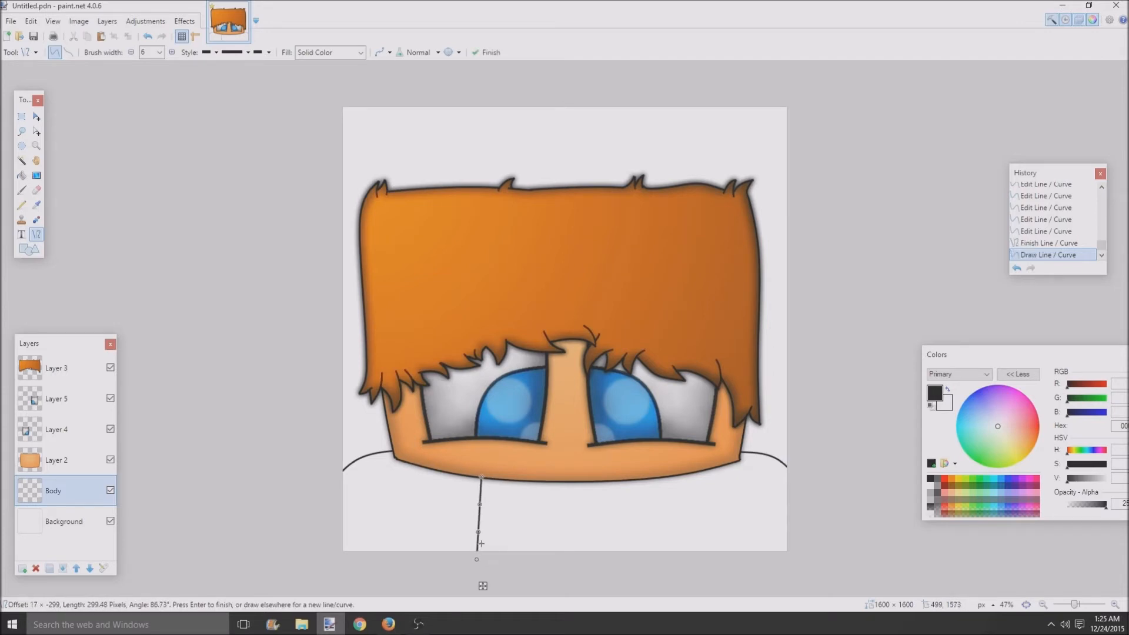
pyautogui.moveTo(478, 532); pyautogui.dragTo(476, 475)
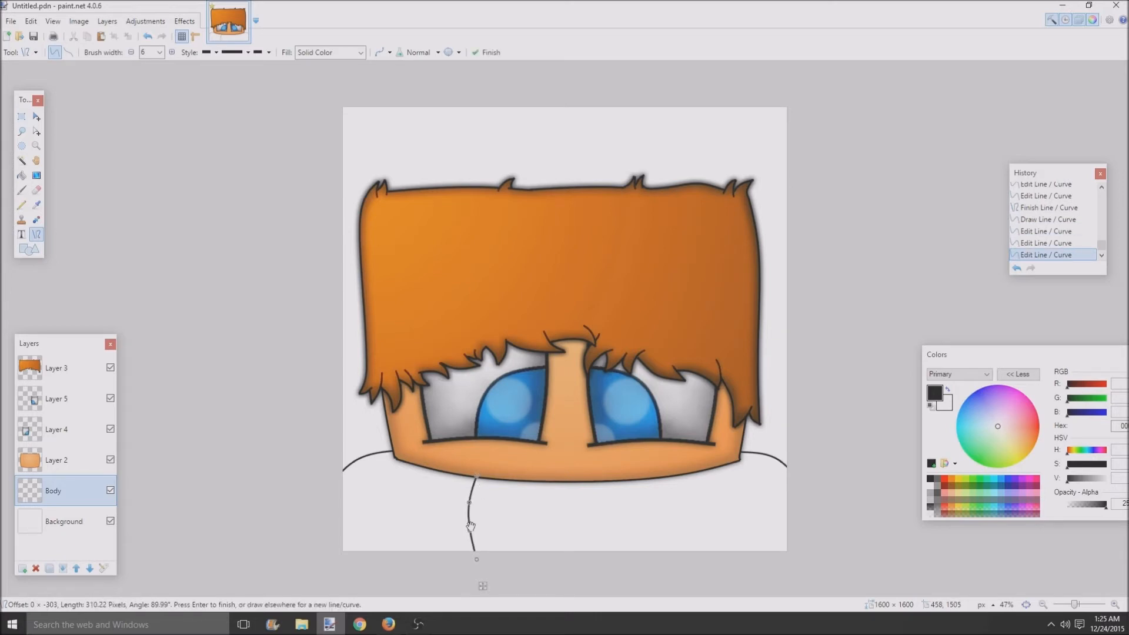
pyautogui.moveTo(471, 532); pyautogui.dragTo(466, 502)
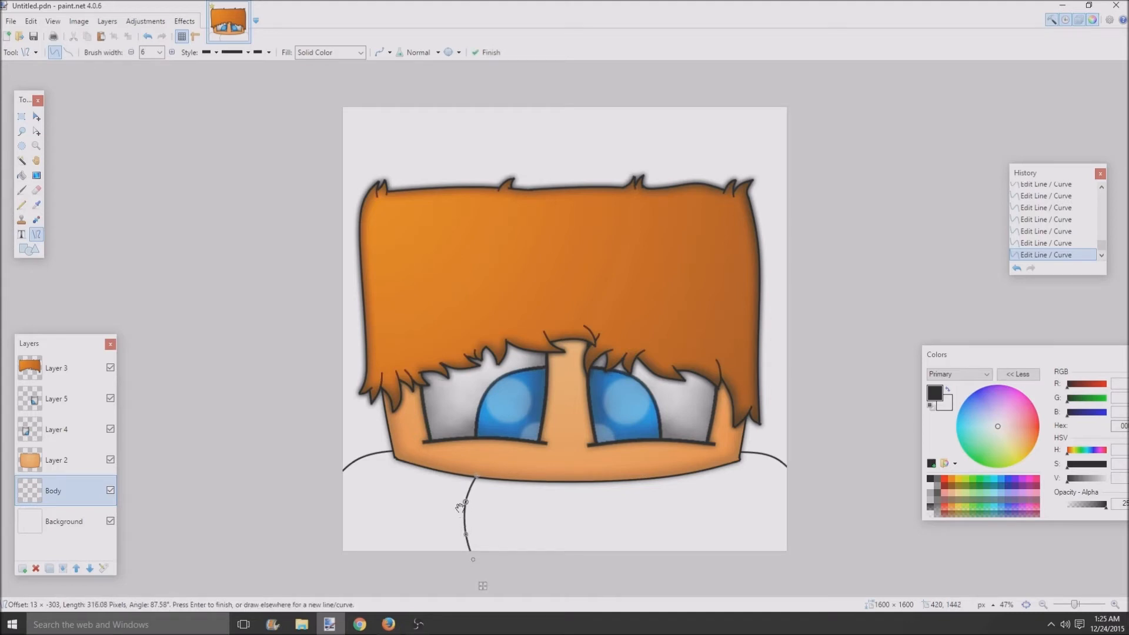
pyautogui.moveTo(473, 559)
pyautogui.mouseDown()
pyautogui.moveTo(472, 536)
pyautogui.moveTo(487, 561)
pyautogui.mouseUp()
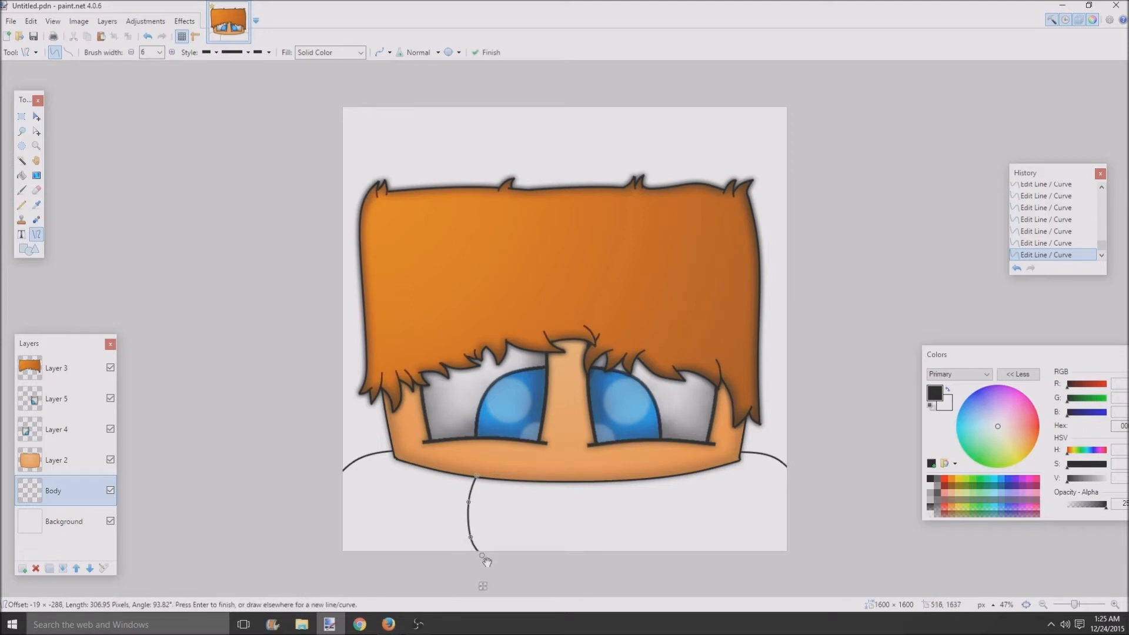
pyautogui.moveTo(474, 479); pyautogui.dragTo(471, 478)
pyautogui.press('Return')
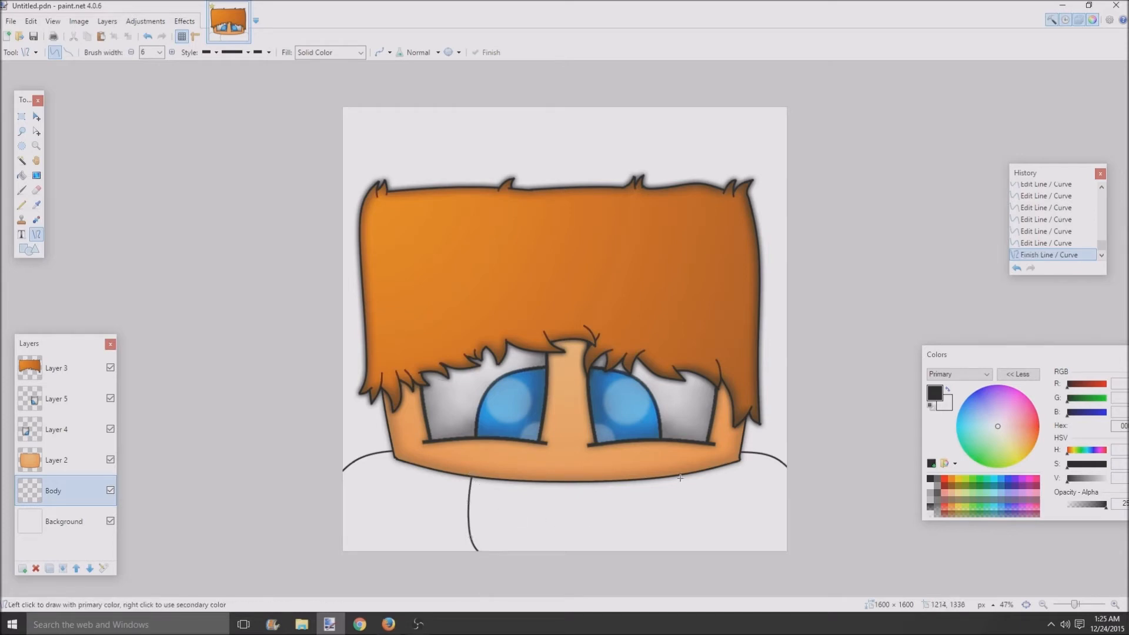
# - Draw the torso's right side as a mirrored curve about 309 px long, from the chin to the canvas's bottom edge
pyautogui.moveTo(678, 473); pyautogui.dragTo(680, 537)
pyautogui.moveTo(679, 471)
pyautogui.mouseDown()
pyautogui.moveTo(668, 557)
pyautogui.moveTo(678, 540)
pyautogui.mouseUp()
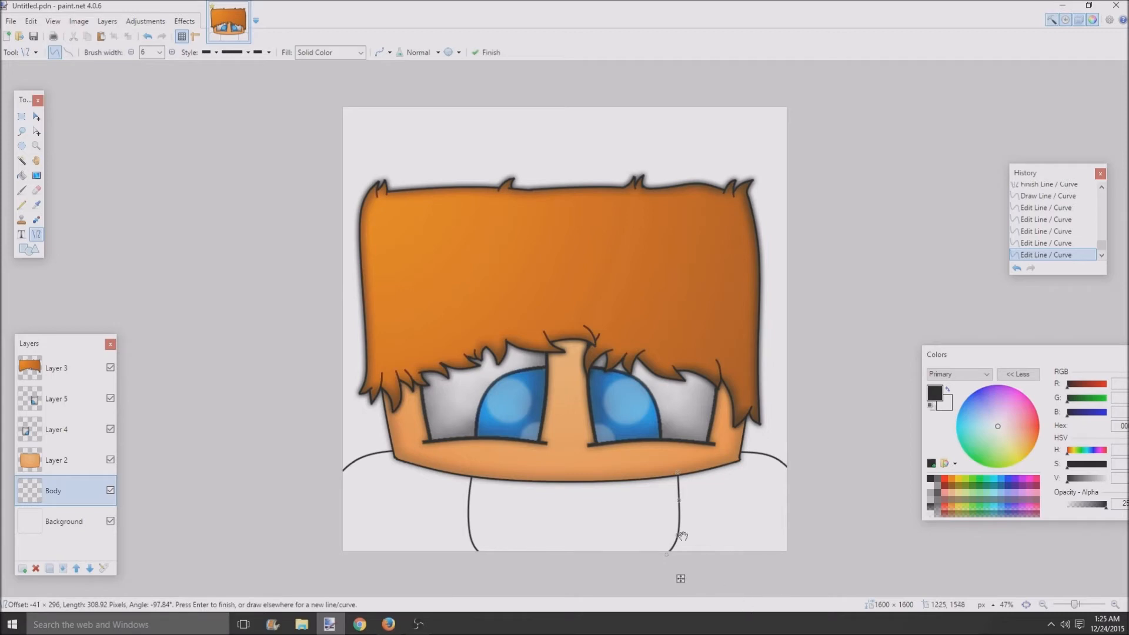
pyautogui.press('Return')
pyautogui.hotkey('ctrl', '-')
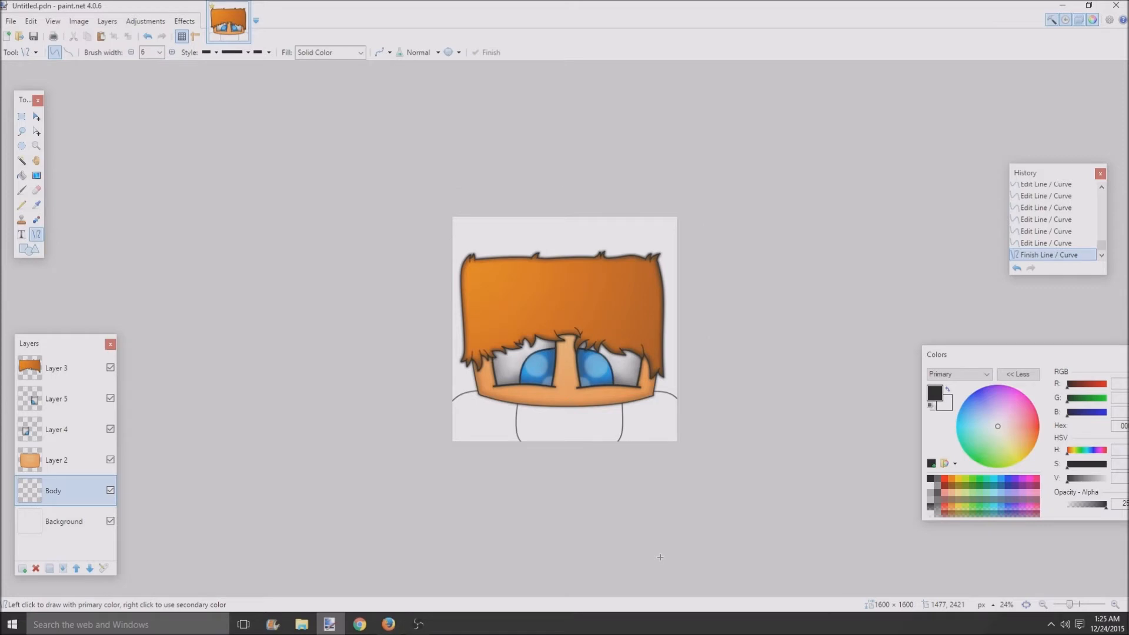
pyautogui.hotkey('ctrl', '+')
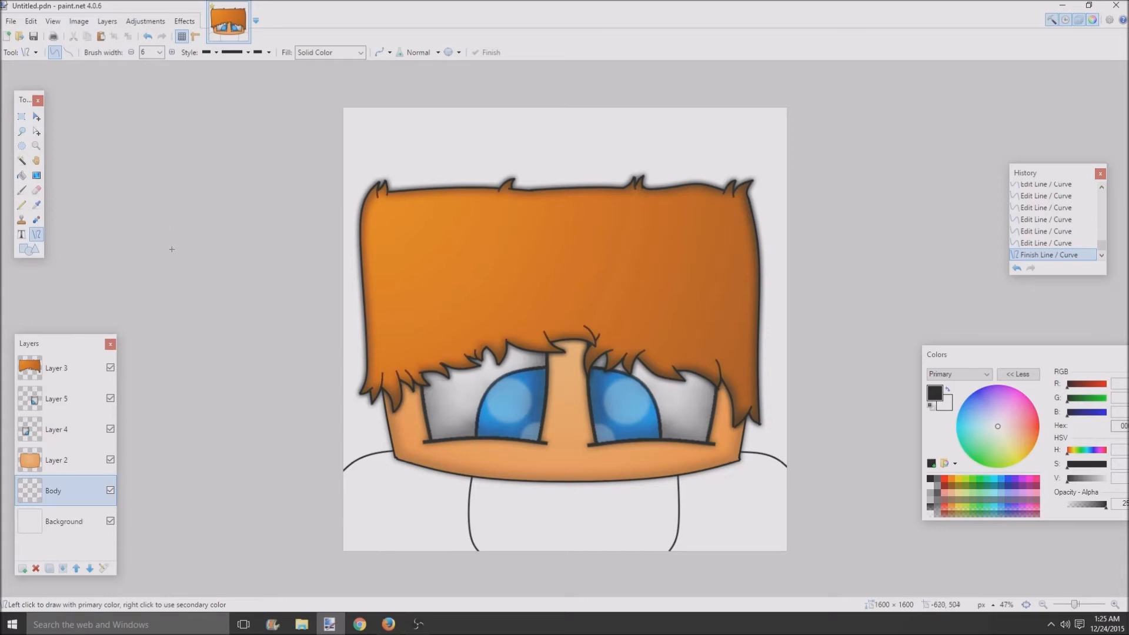
# - Hide Layer 2, Layer 4, Layer 5 and Layer 3 so only the body outline shows
pyautogui.click(36, 175)
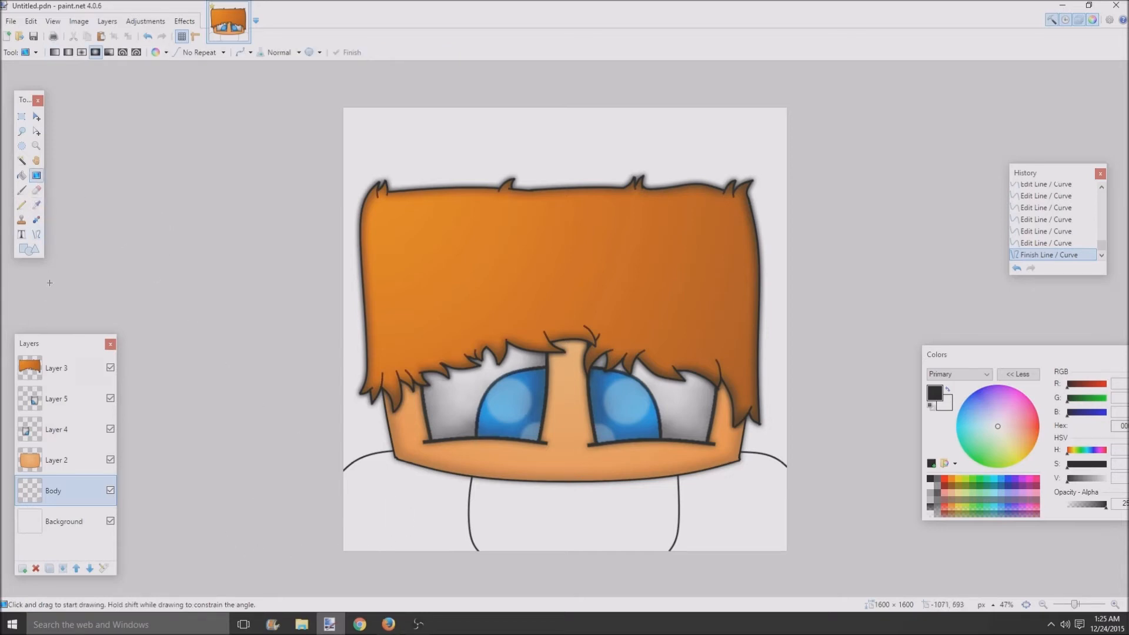
pyautogui.click(112, 460)
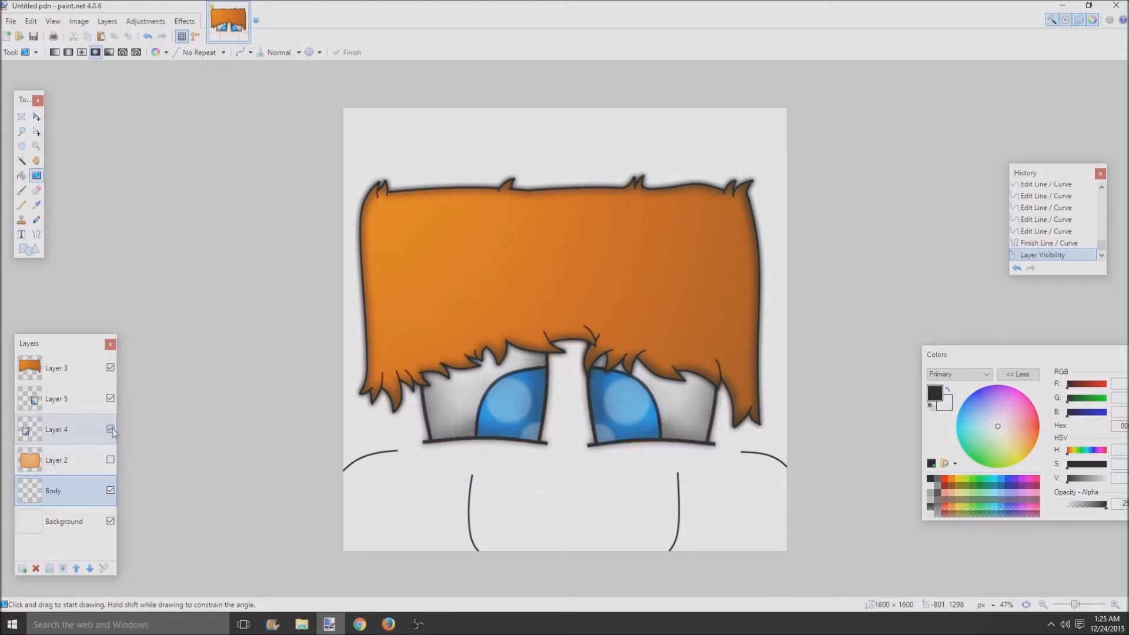
pyautogui.click(112, 429)
pyautogui.click(111, 398)
pyautogui.click(110, 368)
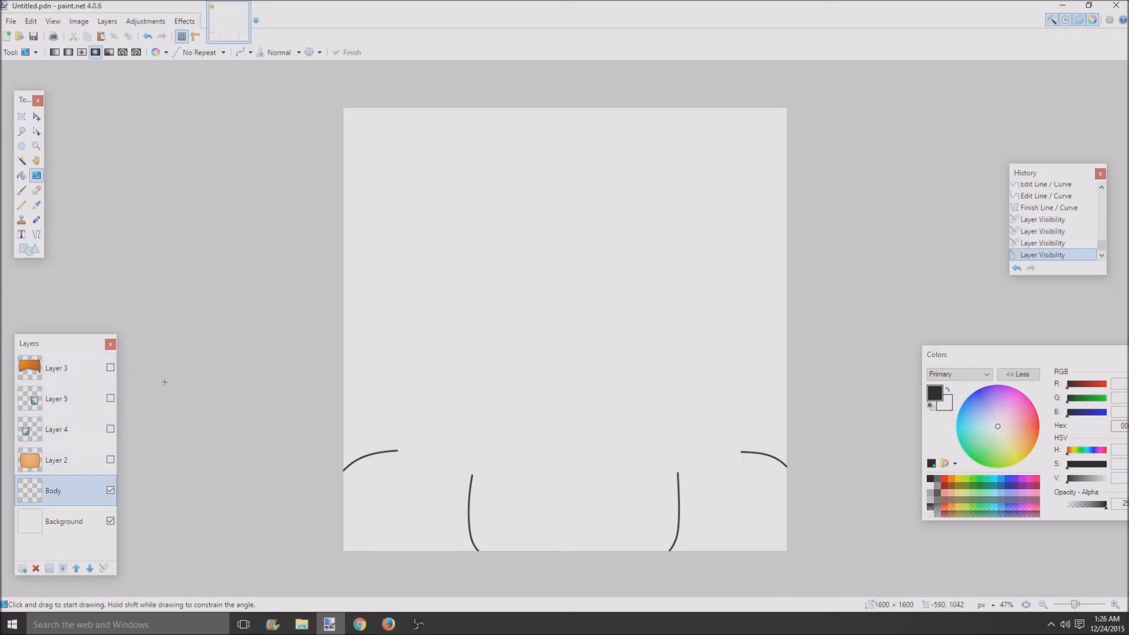
# - Draw a red arched curve joining the left shoulder line's inner end to the top of the torso's left side
pyautogui.click(36, 234)
pyautogui.scroll(5, 397, 446)
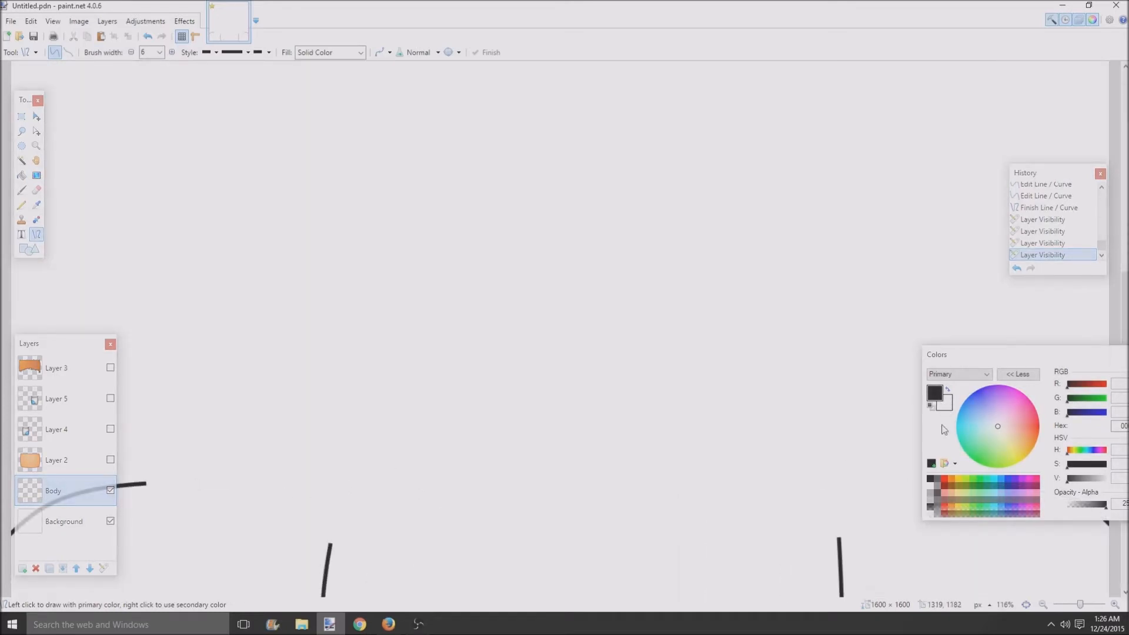
pyautogui.click(944, 480)
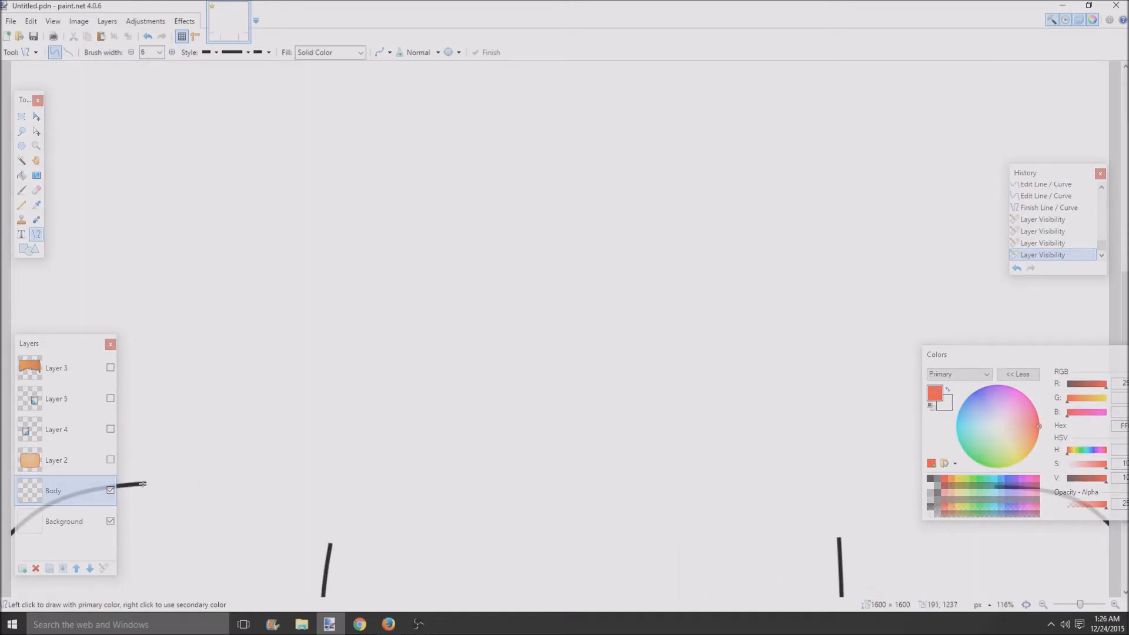
pyautogui.moveTo(147, 483); pyautogui.dragTo(333, 543)
pyautogui.moveTo(271, 523); pyautogui.dragTo(300, 490)
pyautogui.moveTo(211, 502); pyautogui.dragTo(221, 475)
pyautogui.press('Return')
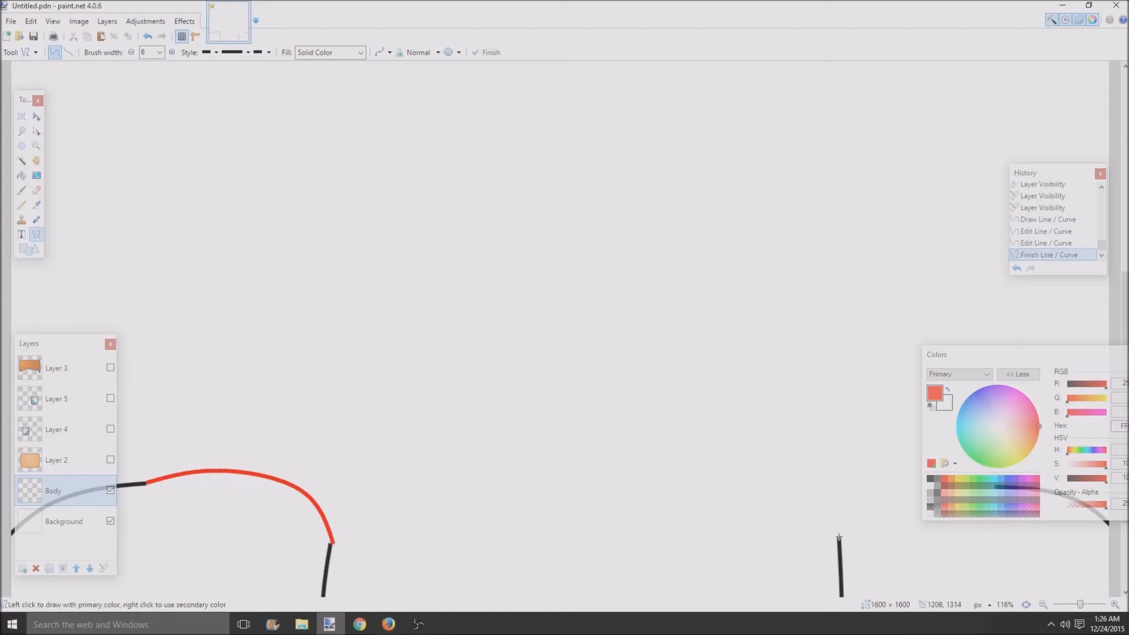
# - Draw a red peaked line joining the top of the torso's right side to the right shoulder line's inner end
pyautogui.moveTo(840, 538)
pyautogui.mouseDown()
pyautogui.moveTo(877, 512)
pyautogui.moveTo(818, 488)
pyautogui.moveTo(715, 481)
pyautogui.moveTo(754, 480)
pyautogui.moveTo(753, 470)
pyautogui.moveTo(716, 474)
pyautogui.mouseUp()
pyautogui.scroll(-3, 877, 512)
pyautogui.press('Return')
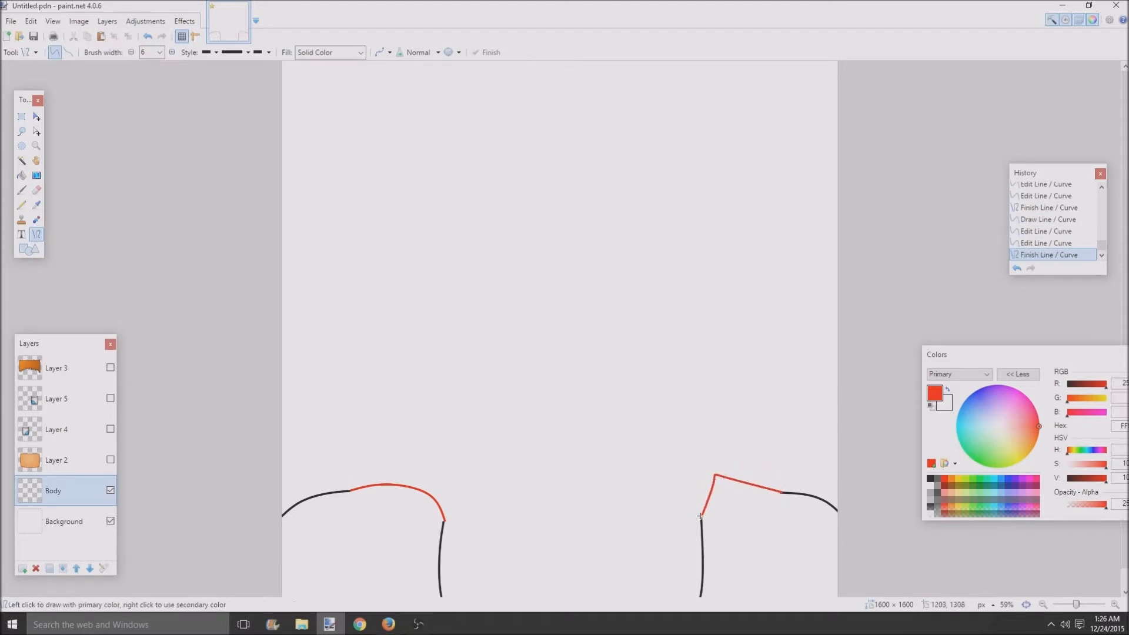
# - Connect the two red shoulder joins with a straight red line and close the small gap atop the torso's right side
pyautogui.moveTo(710, 496); pyautogui.dragTo(432, 497)
pyautogui.press('Return')
pyautogui.scroll(5, 733, 497)
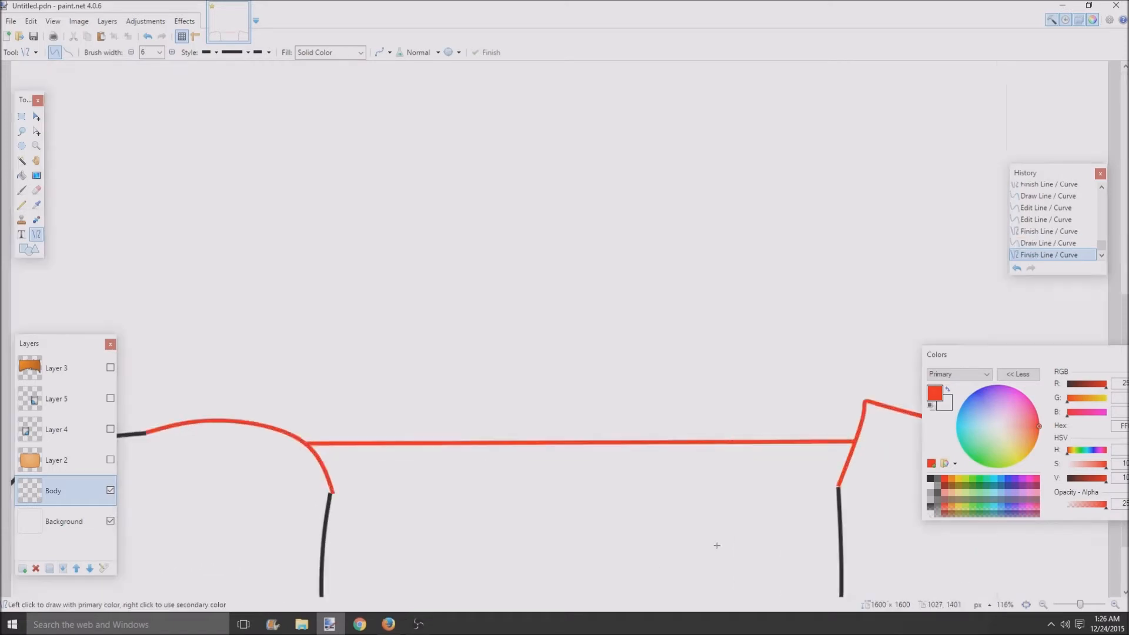
pyautogui.moveTo(823, 442); pyautogui.dragTo(824, 449)
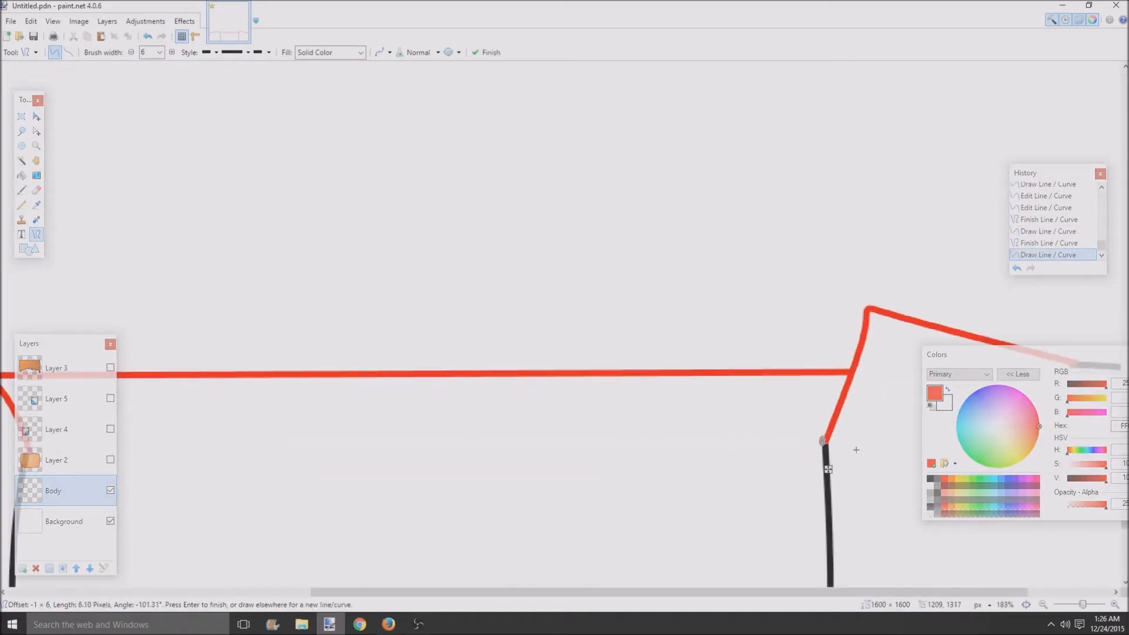
pyautogui.press('Return')
pyautogui.scroll(-4, 651, 452)
pyautogui.scroll(-2, 652, 452)
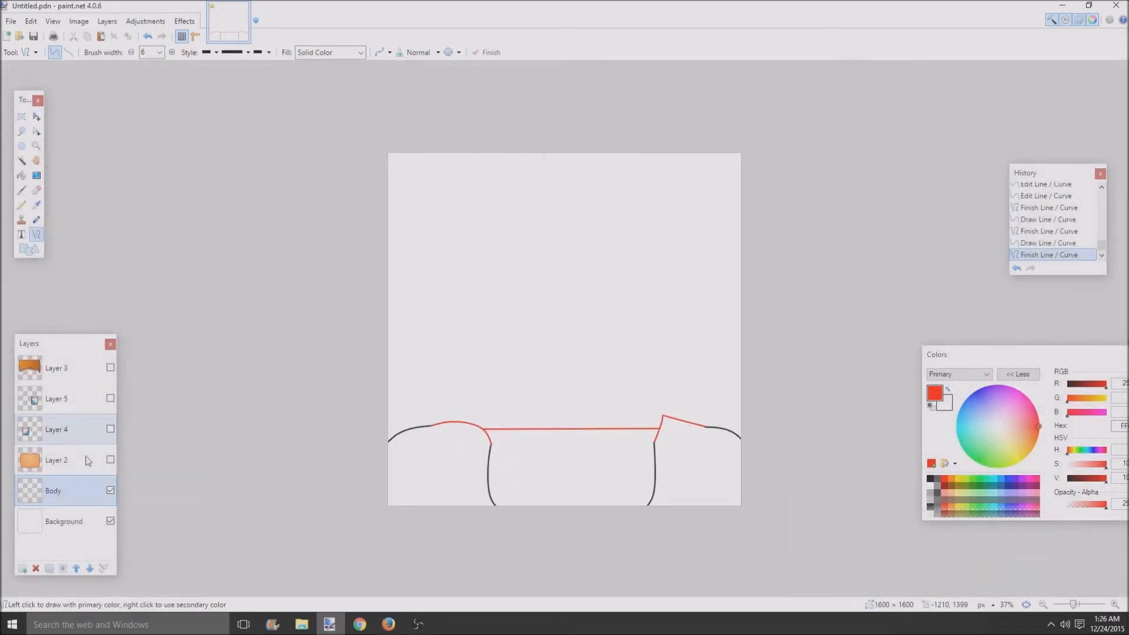
# - Show Layer 2, Layer 4, Layer 5 and Layer 3 again over the body outline
pyautogui.click(110, 459)
pyautogui.click(110, 430)
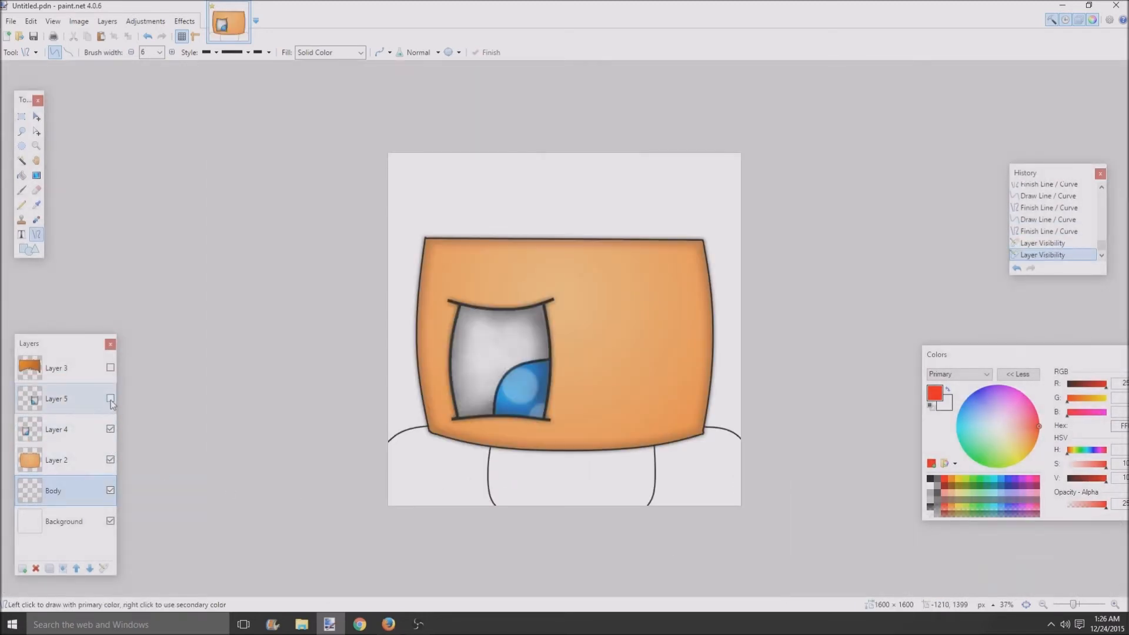
pyautogui.click(110, 398)
pyautogui.click(110, 368)
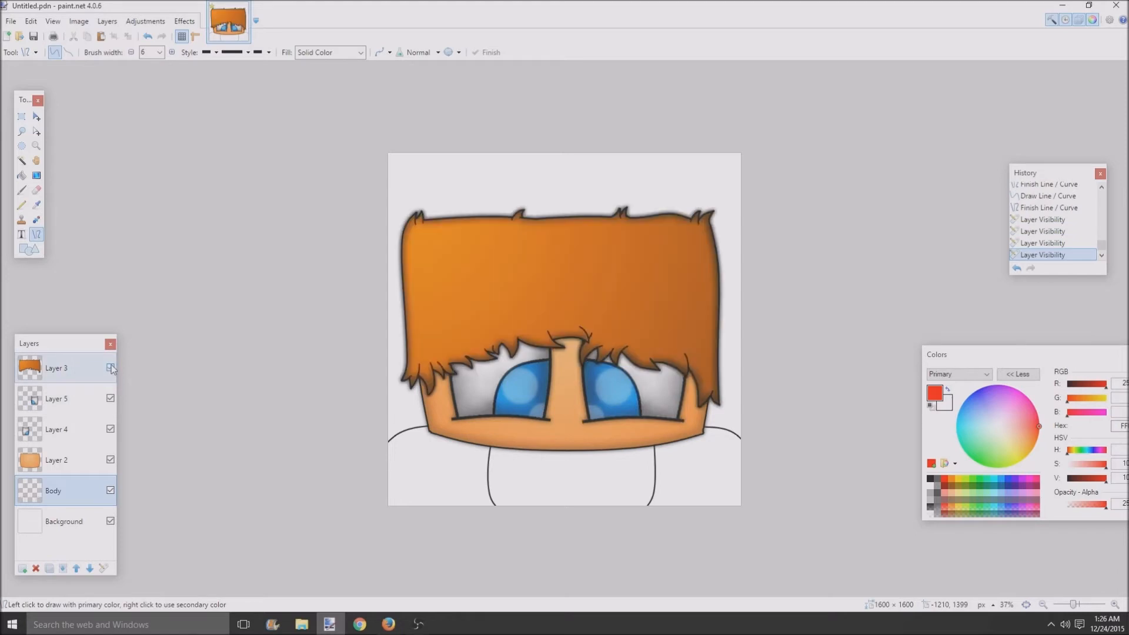
pyautogui.scroll(-3, 587, 465)
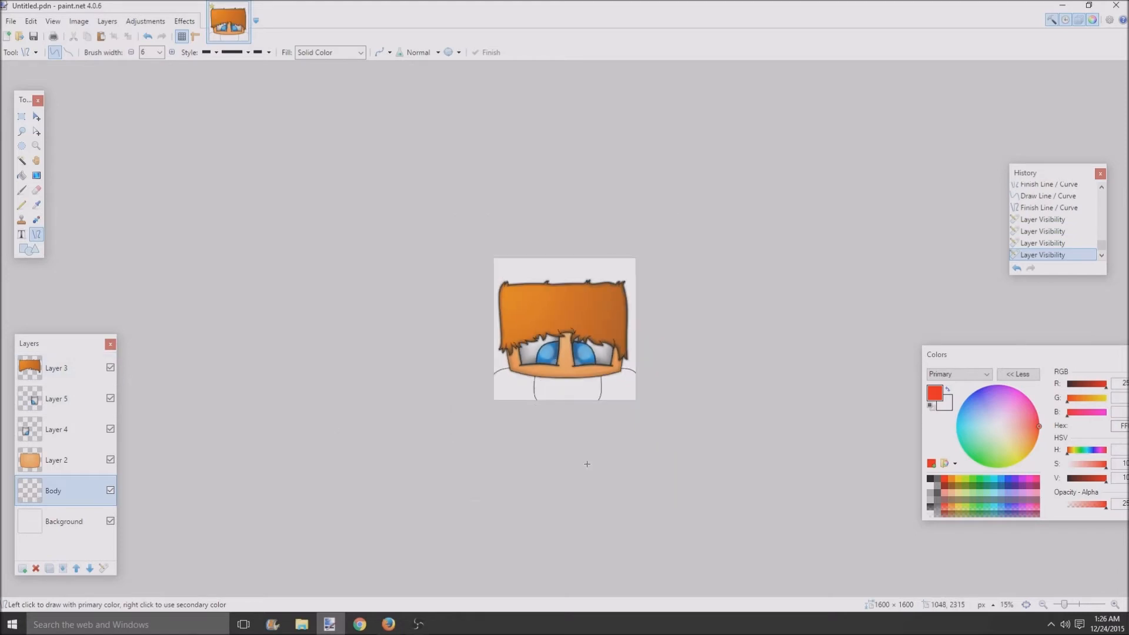
pyautogui.scroll(3, 600, 466)
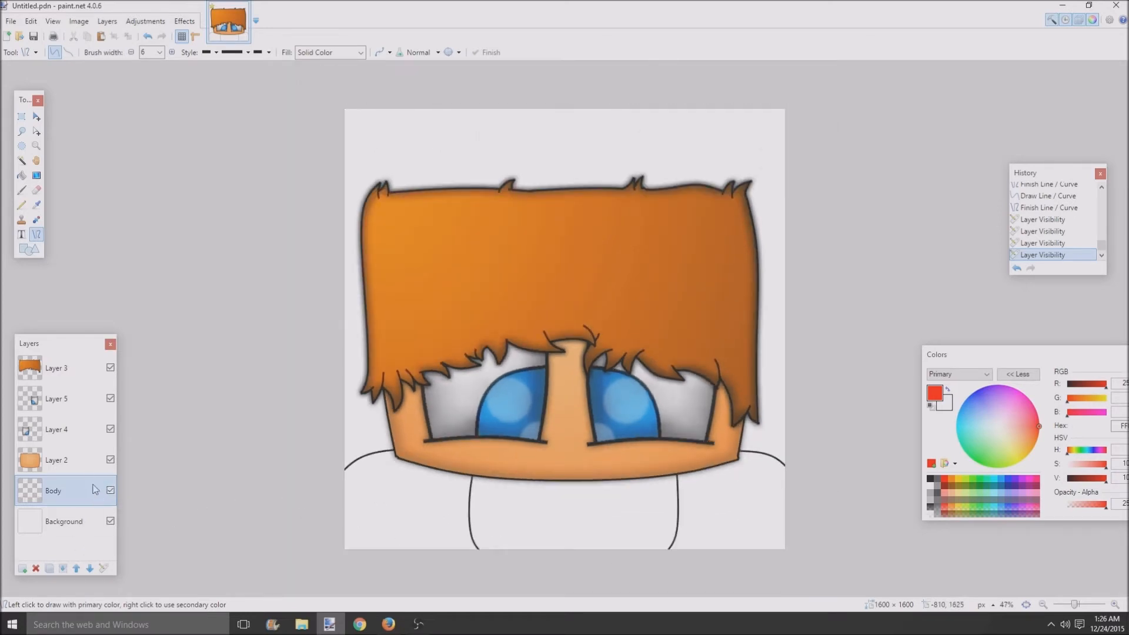
# - Draw a gently arched black line about 500 px long across the left arm, from the canvas edge to the torso's left side
pyautogui.moveTo(333, 521); pyautogui.dragTo(470, 517)
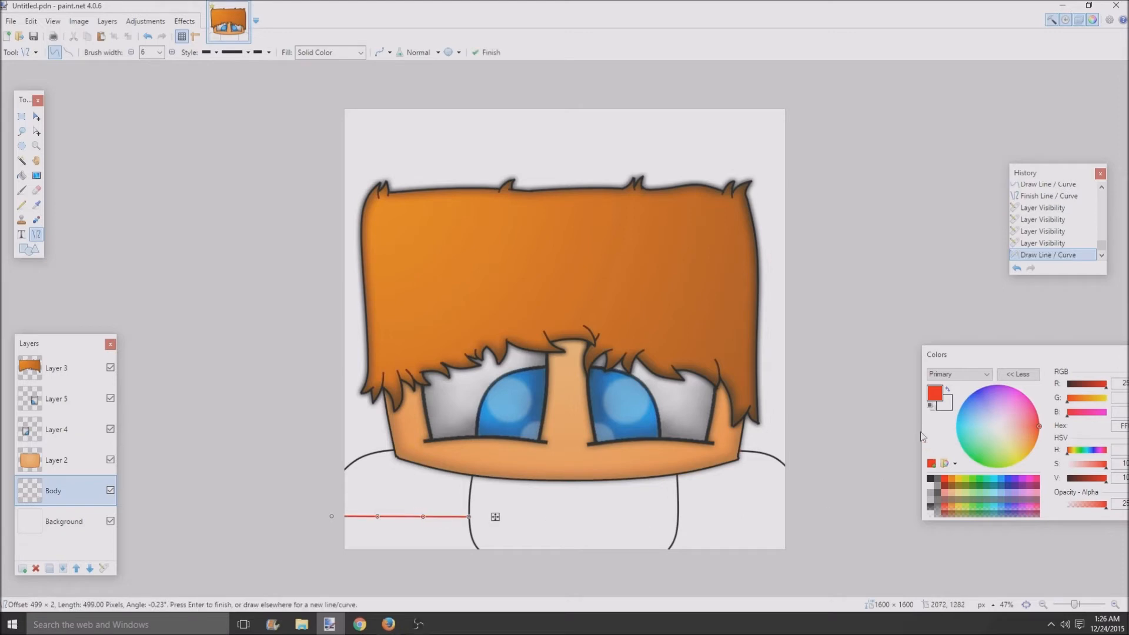
pyautogui.click(928, 479)
pyautogui.scroll(3, 401, 533)
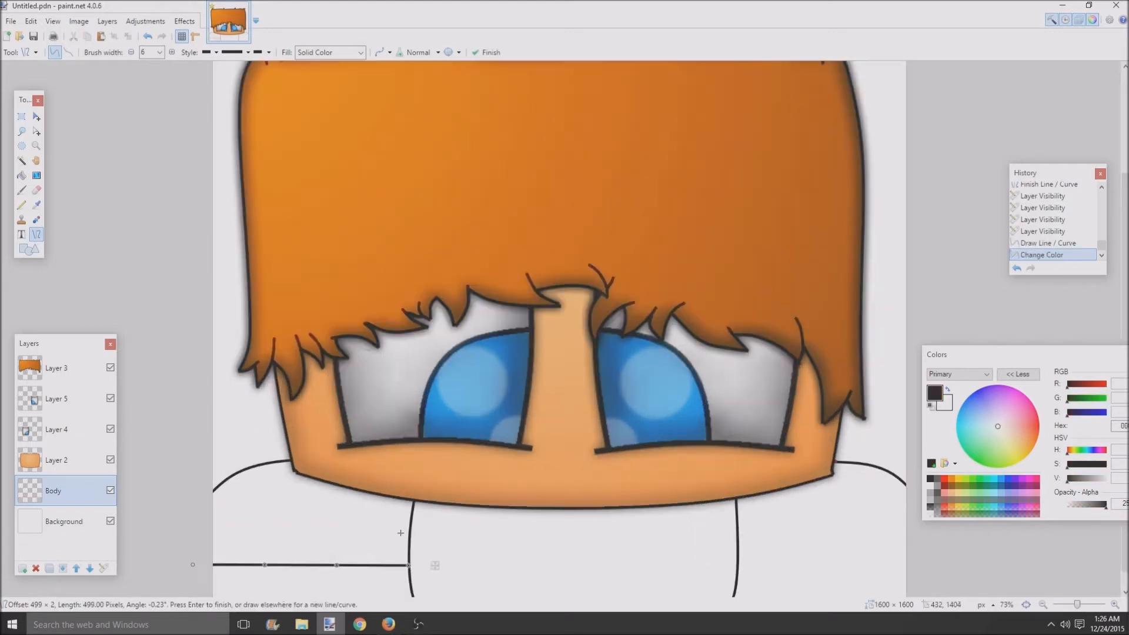
pyautogui.scroll(-2, 332, 573)
pyautogui.moveTo(388, 569); pyautogui.dragTo(328, 556)
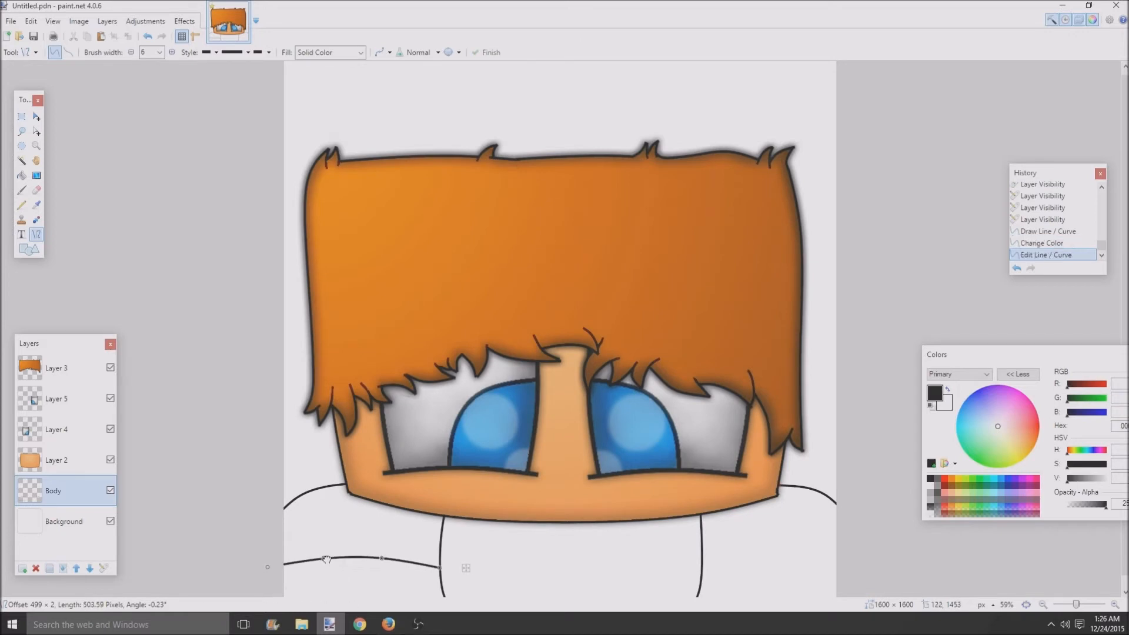
pyautogui.press('Return')
# - Draw a second arched black line across the left arm, along the canvas's bottom edge to the torso
pyautogui.scroll(-3, 420, 518)
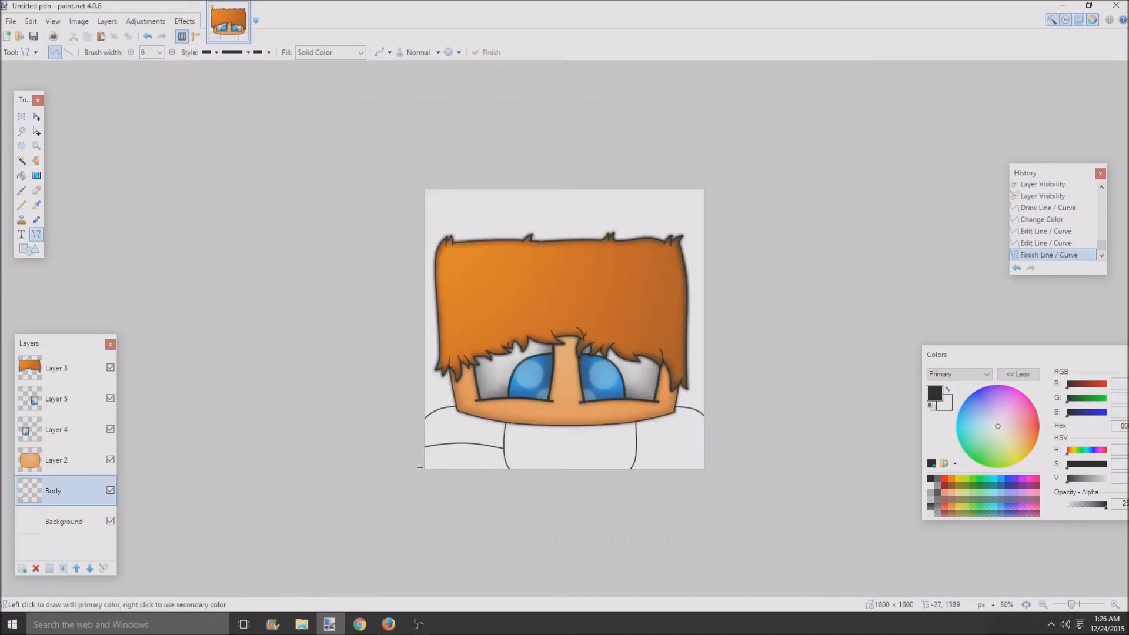
pyautogui.moveTo(420, 467)
pyautogui.mouseDown()
pyautogui.moveTo(508, 468)
pyautogui.moveTo(449, 464)
pyautogui.moveTo(481, 467)
pyautogui.mouseUp()
pyautogui.press('Return')
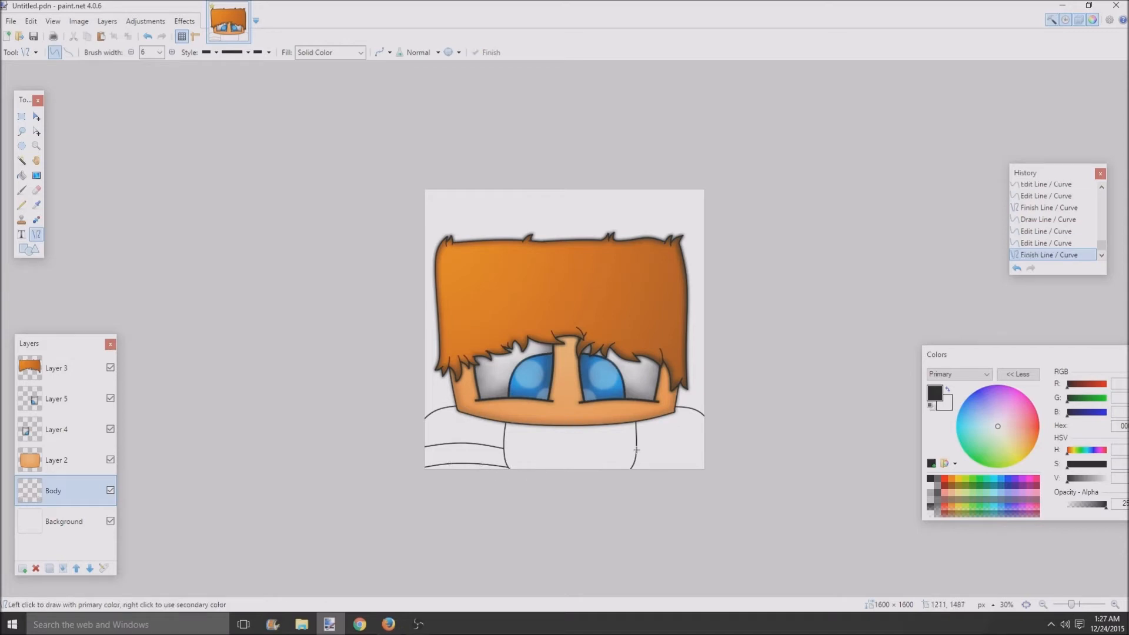
# - Draw two matching arched black lines across the right arm from the torso to the canvas edge, the lower one about 430 px long
pyautogui.moveTo(637, 450)
pyautogui.mouseDown()
pyautogui.moveTo(706, 449)
pyautogui.moveTo(634, 468)
pyautogui.moveTo(706, 466)
pyautogui.moveTo(657, 465)
pyautogui.moveTo(682, 465)
pyautogui.mouseUp()
pyautogui.press('Return')
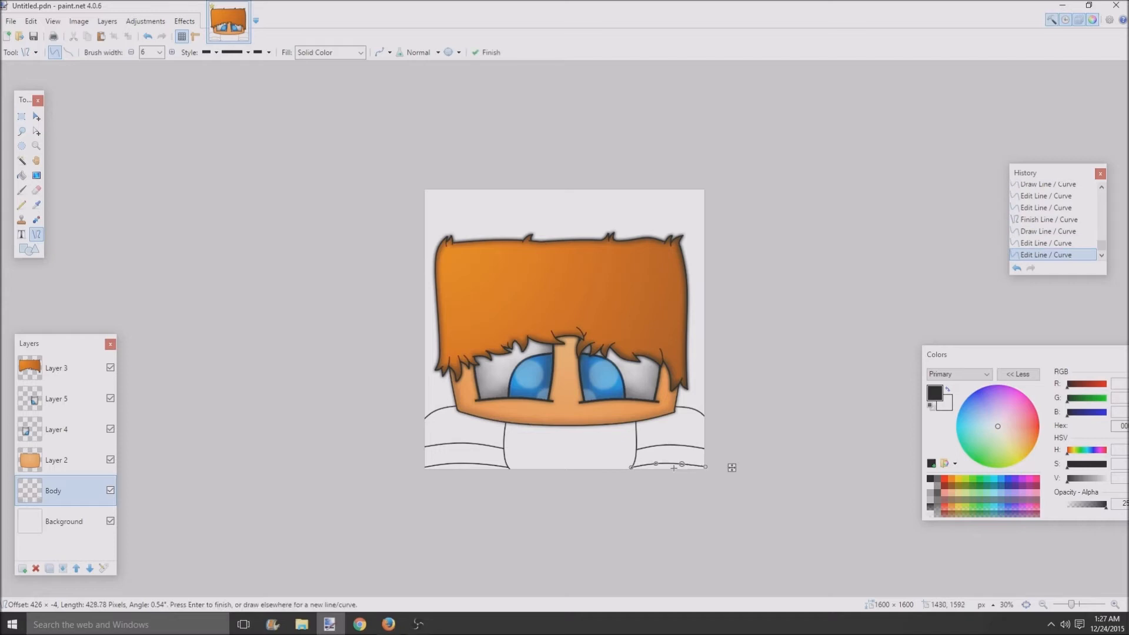
pyautogui.press('Return')
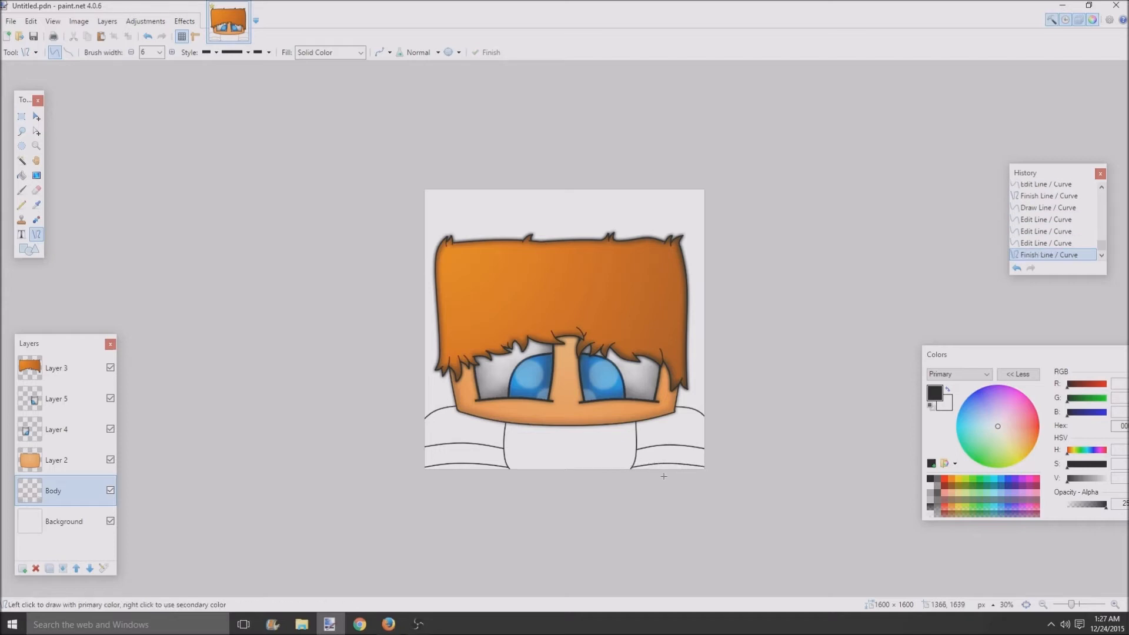
# - Draw a curved stripe about 240 px long from the right arm's upper line to the right shoulder outline
pyautogui.keyDown('ctrl'); pyautogui.scroll(2, 699, 454); pyautogui.keyUp('ctrl')
pyautogui.keyDown('ctrl'); pyautogui.scroll(1, 715, 524); pyautogui.keyUp('ctrl')
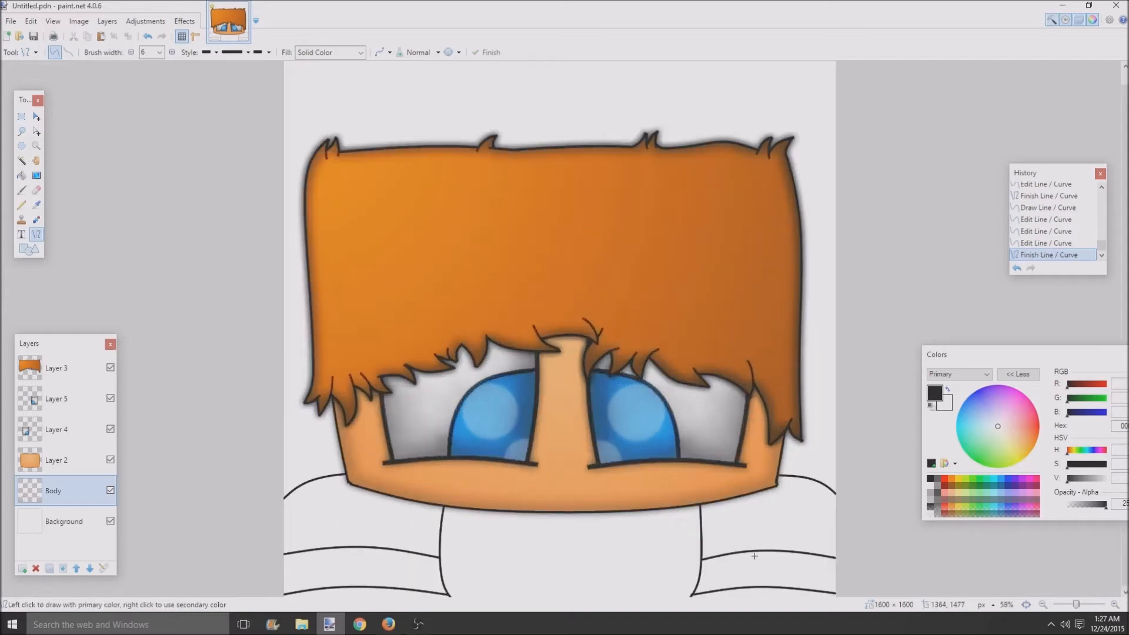
pyautogui.moveTo(777, 551); pyautogui.dragTo(813, 479)
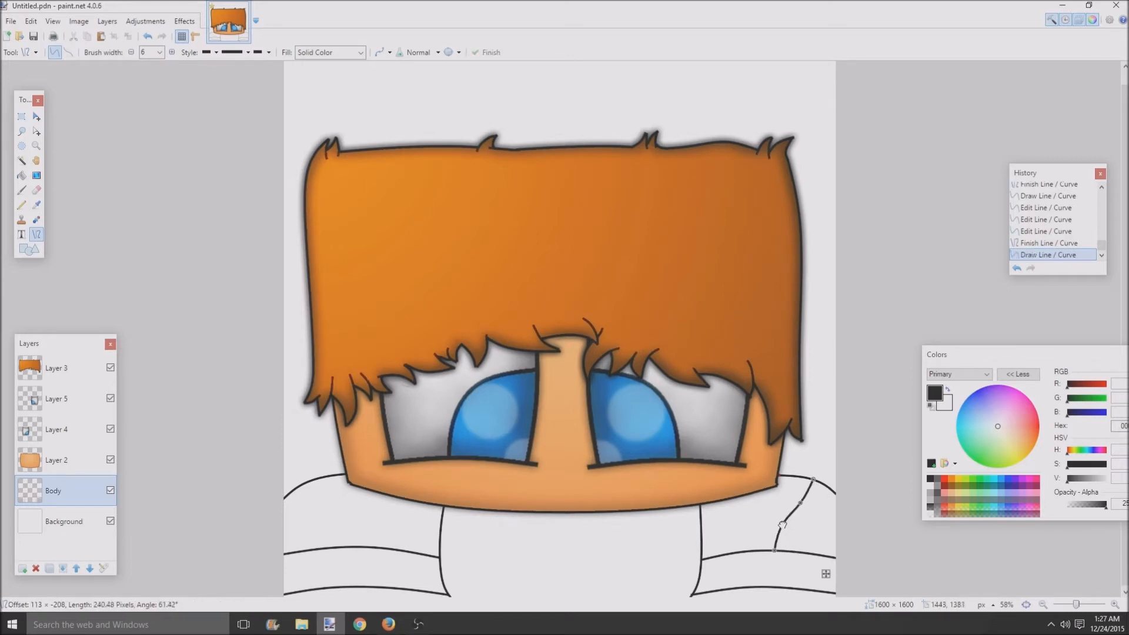
pyautogui.moveTo(787, 526); pyautogui.dragTo(794, 501)
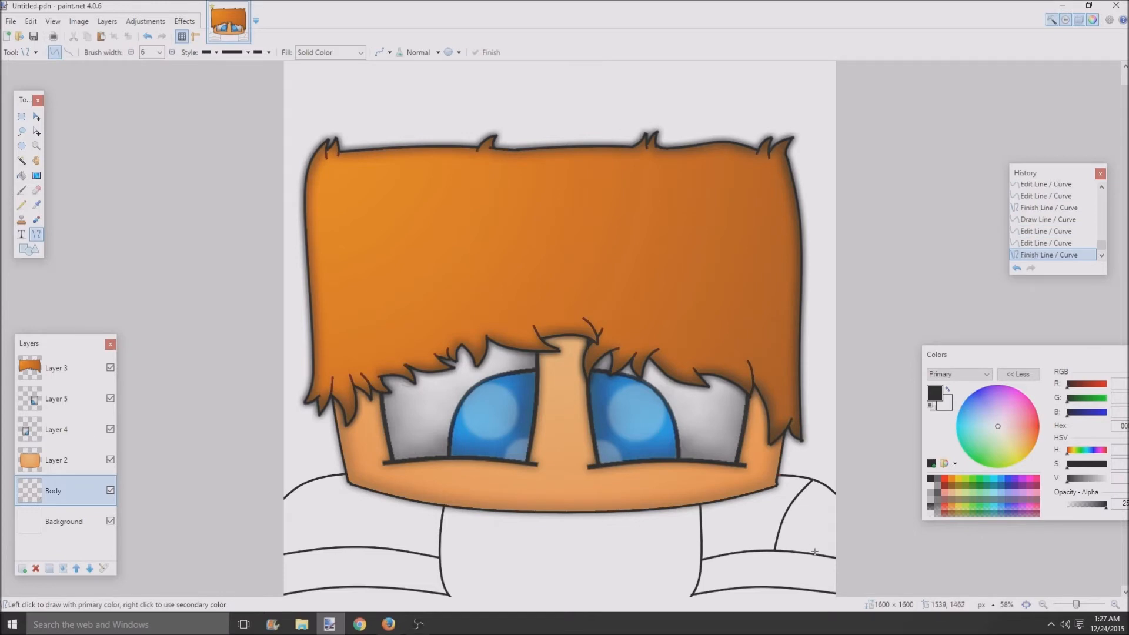
# - Draw a shorter outer curved stripe about 176 px long on the right shoulder and close the gap at its foot
pyautogui.moveTo(814, 552)
pyautogui.mouseDown()
pyautogui.moveTo(841, 501)
pyautogui.moveTo(817, 532)
pyautogui.mouseUp()
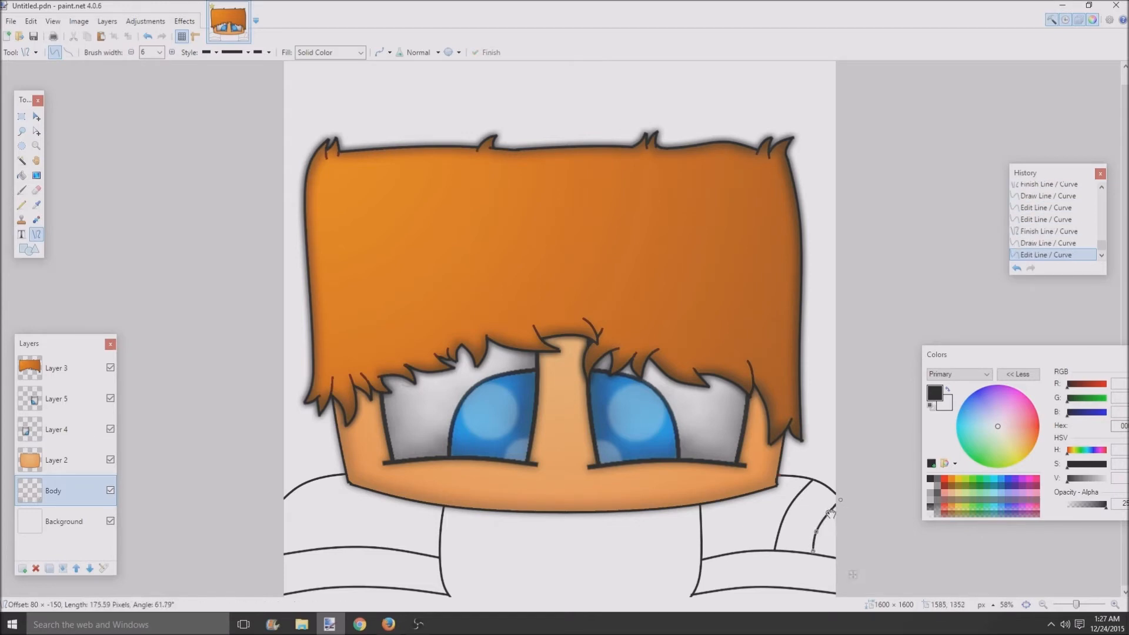
pyautogui.press('Return')
pyautogui.scroll(-2, 838, 514)
pyautogui.scroll(4, 922, 563)
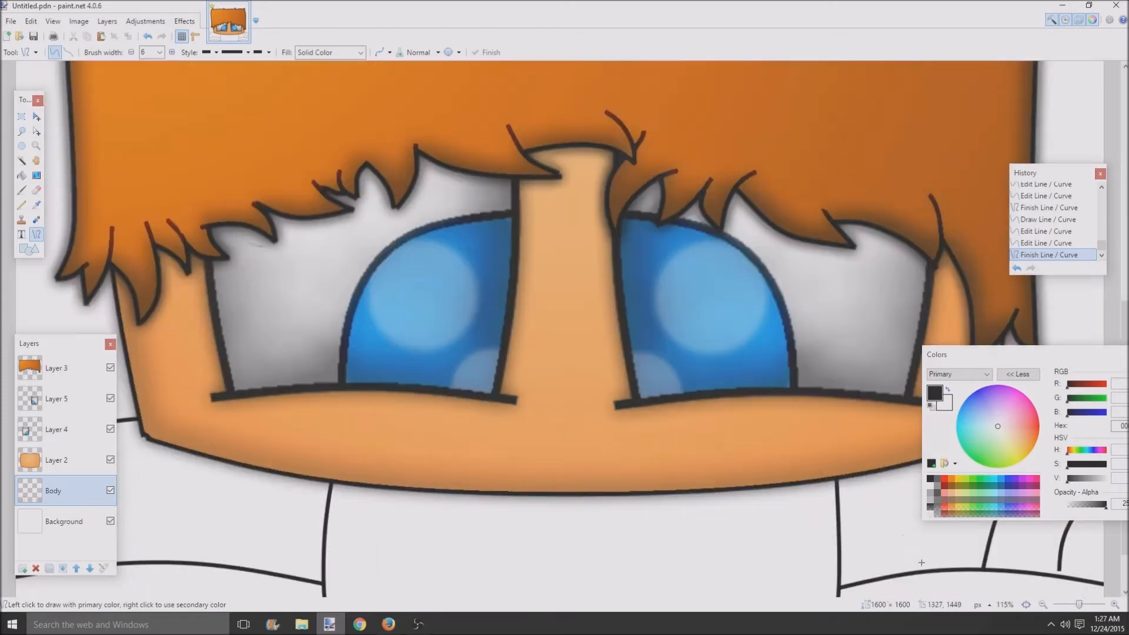
pyautogui.moveTo(922, 563)
pyautogui.mouseDown()
pyautogui.moveTo(1080, 590)
pyautogui.moveTo(1060, 573)
pyautogui.mouseUp()
pyautogui.press('Return')
pyautogui.scroll(-2, 259, 523)
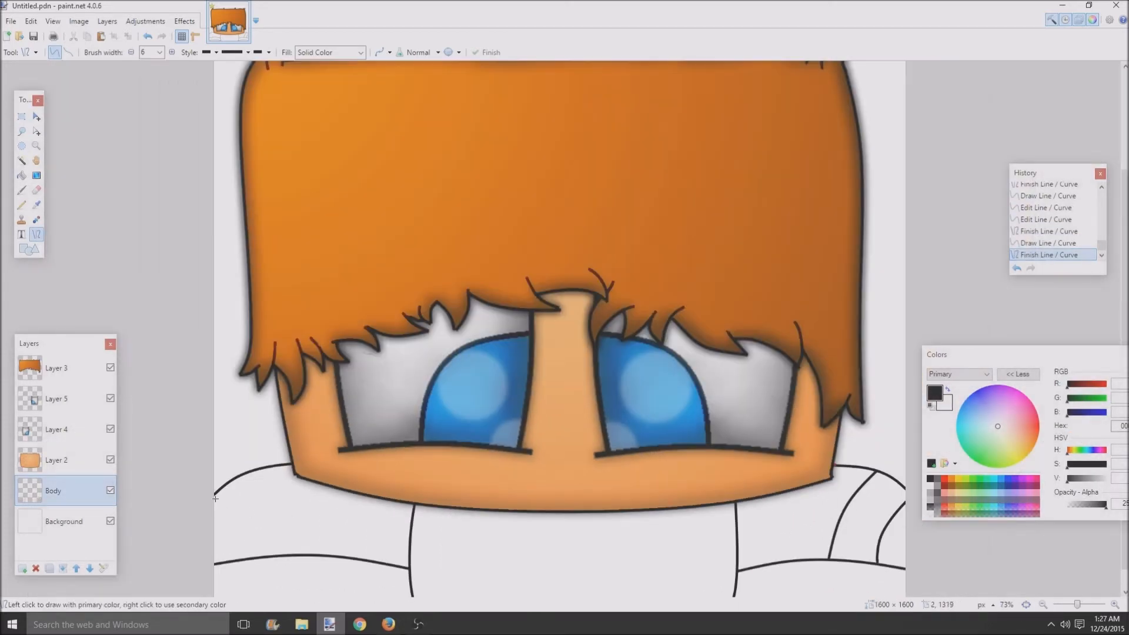
# - Draw two curved stripes on the left shoulder down to the arm's upper line, the inner one about 212 px long
pyautogui.moveTo(209, 502)
pyautogui.mouseDown()
pyautogui.moveTo(244, 559)
pyautogui.moveTo(235, 538)
pyautogui.moveTo(241, 546)
pyautogui.mouseUp()
pyautogui.press('Return')
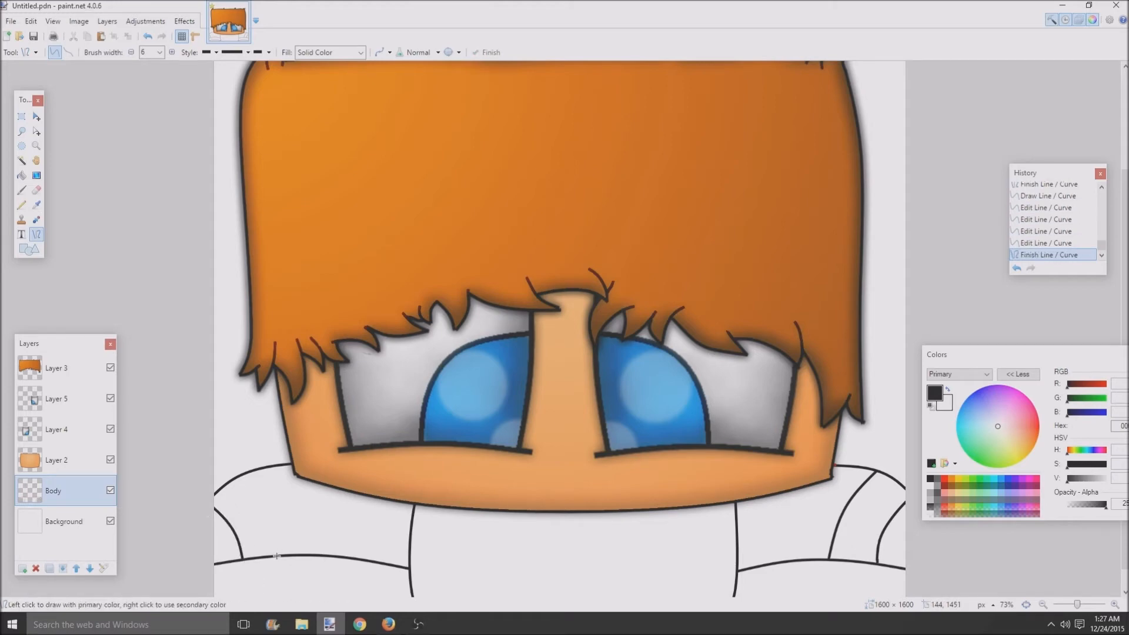
pyautogui.moveTo(281, 556); pyautogui.dragTo(244, 473)
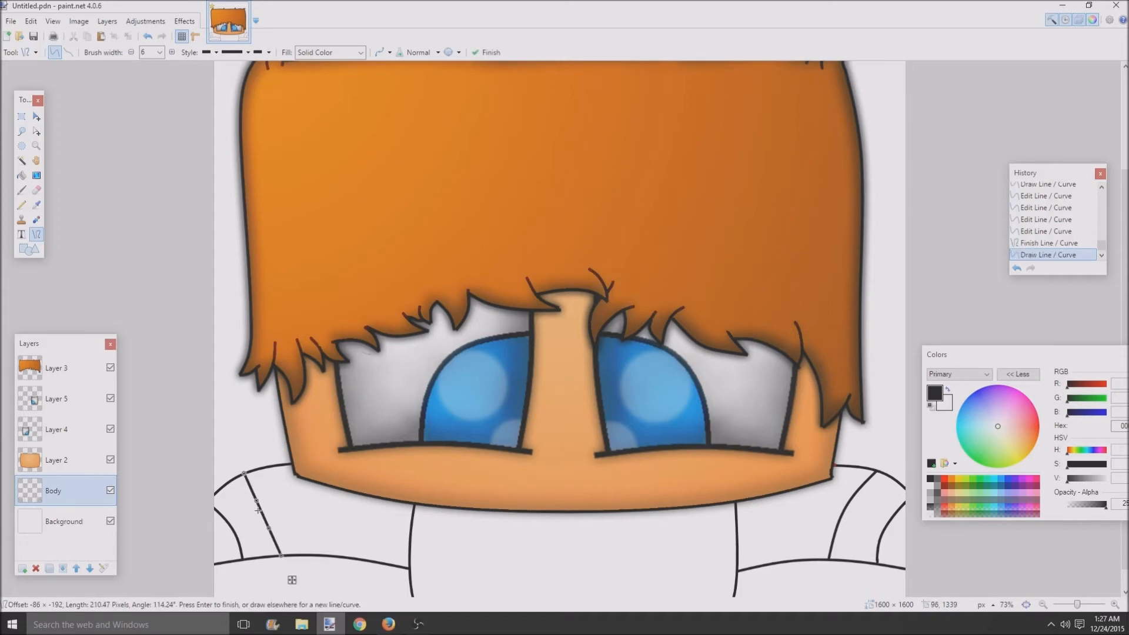
pyautogui.moveTo(268, 527); pyautogui.dragTo(270, 523)
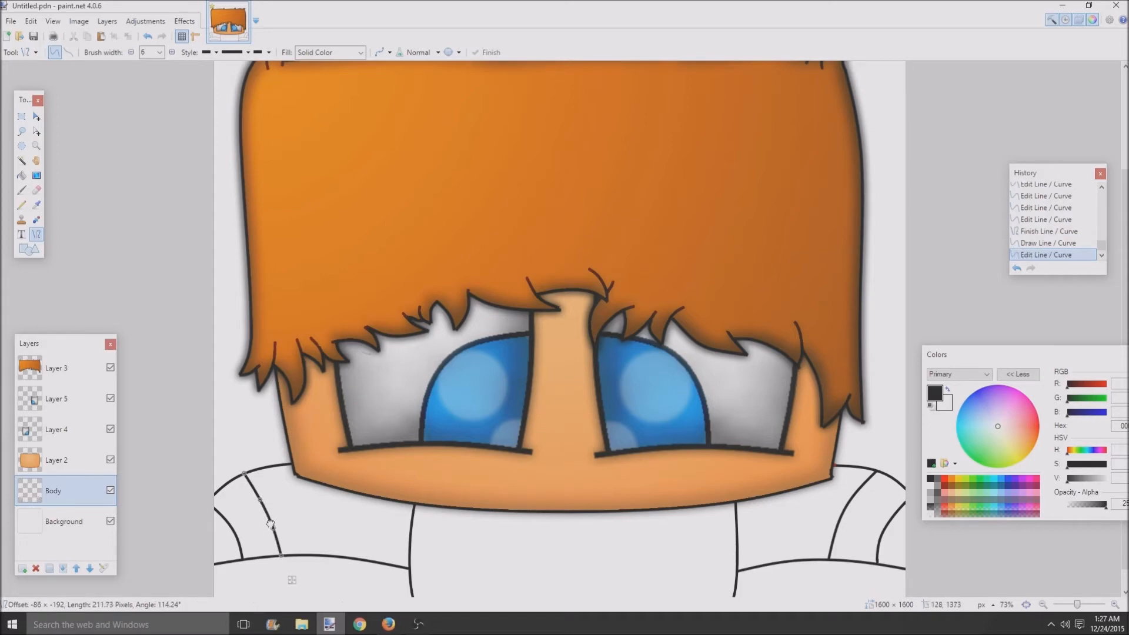
pyautogui.press('Return')
pyautogui.scroll(-2, 390, 585)
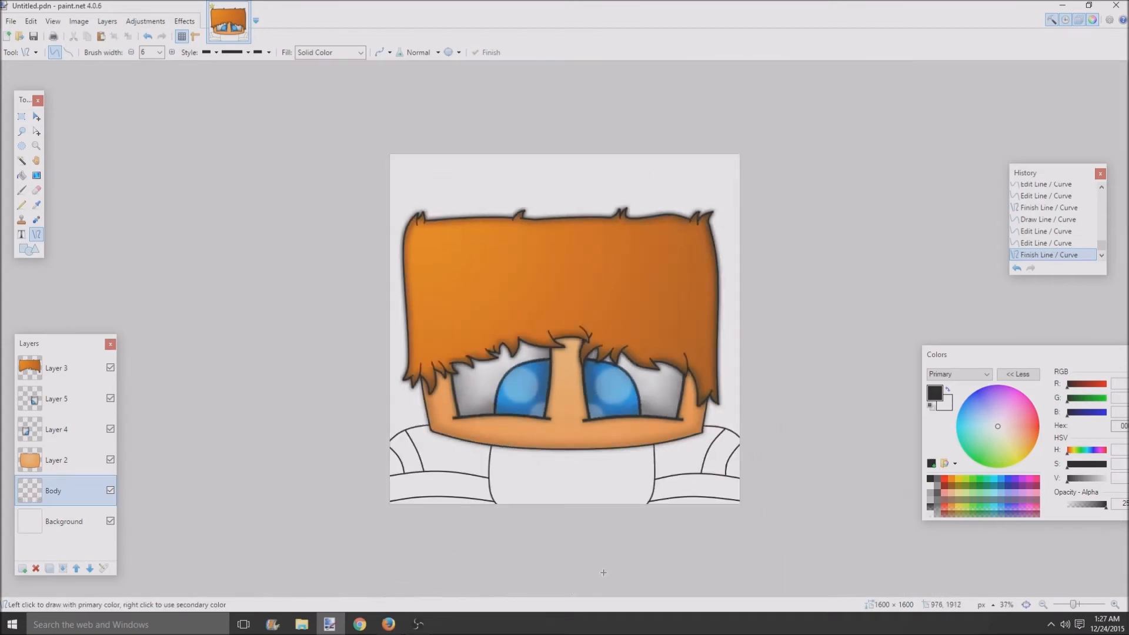
# - Draw a third curved stripe about 232 px long on the left shoulder, from the arm's upper line to the corner of the head
pyautogui.scroll(-1, 604, 572)
pyautogui.scroll(3, 404, 588)
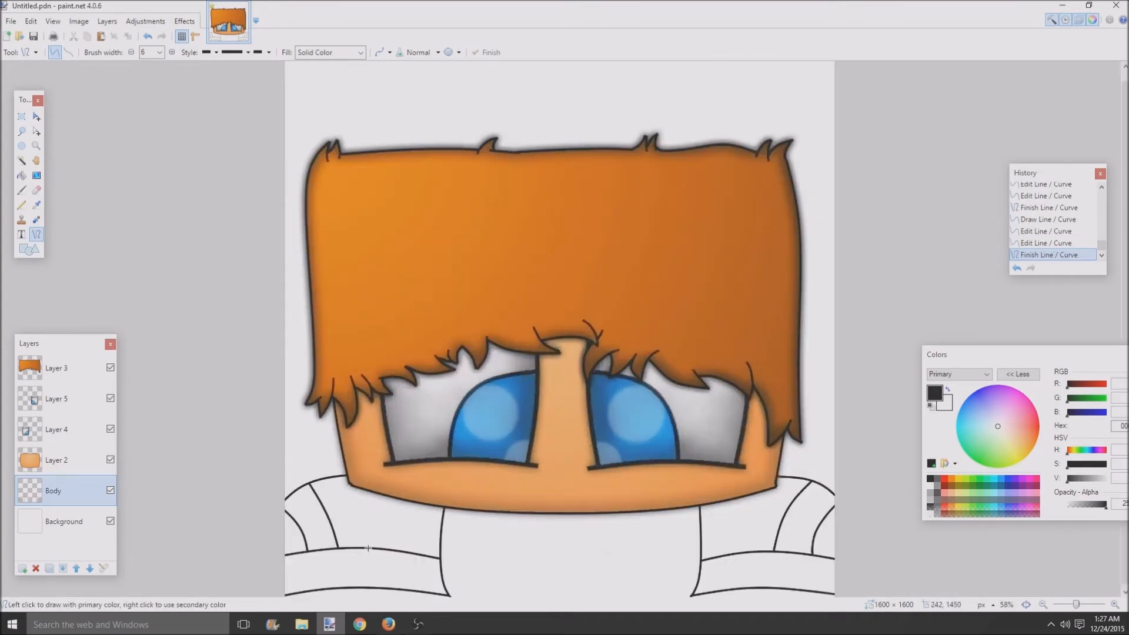
pyautogui.moveTo(366, 547)
pyautogui.mouseDown()
pyautogui.moveTo(342, 475)
pyautogui.moveTo(371, 548)
pyautogui.moveTo(356, 497)
pyautogui.mouseUp()
pyautogui.click(357, 498)
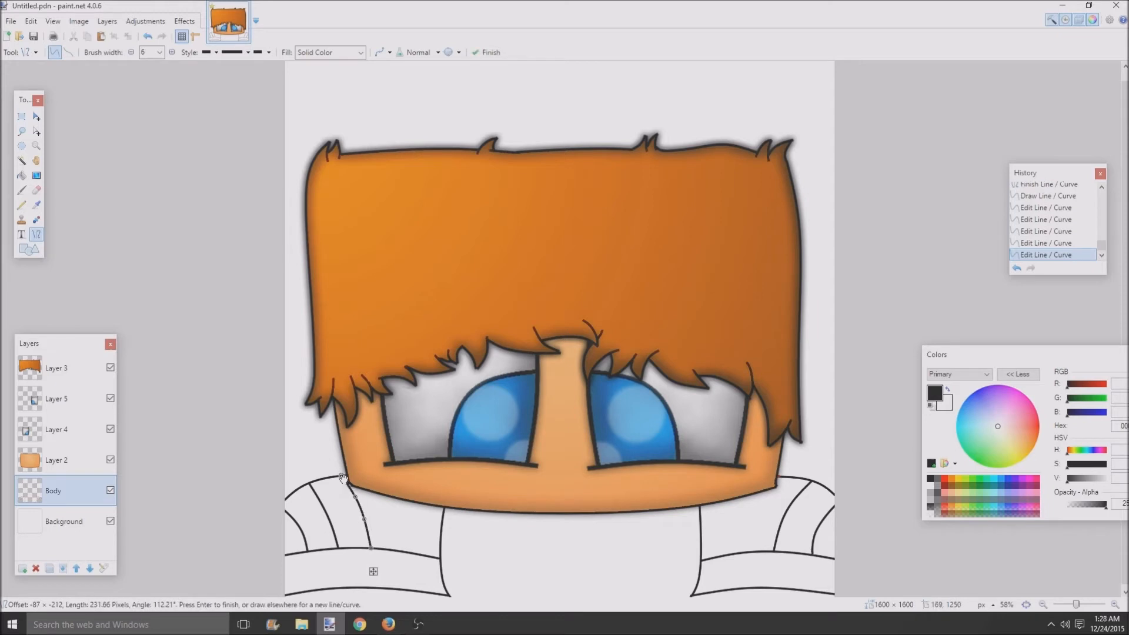
pyautogui.press('Return')
pyautogui.scroll(-2, 399, 559)
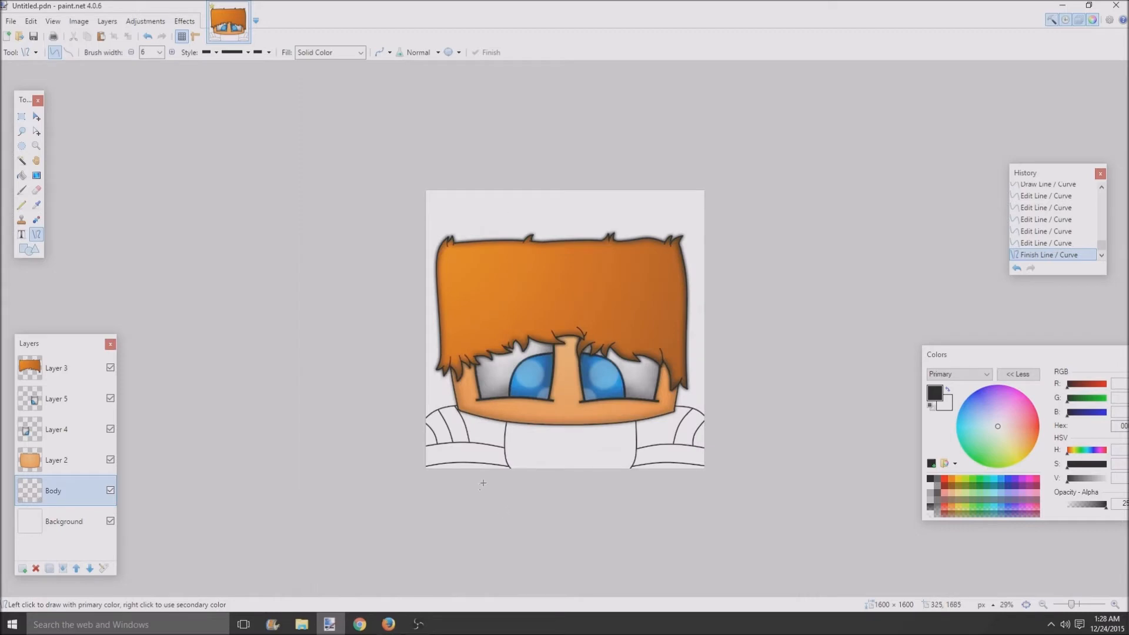
pyautogui.scroll(2, 699, 441)
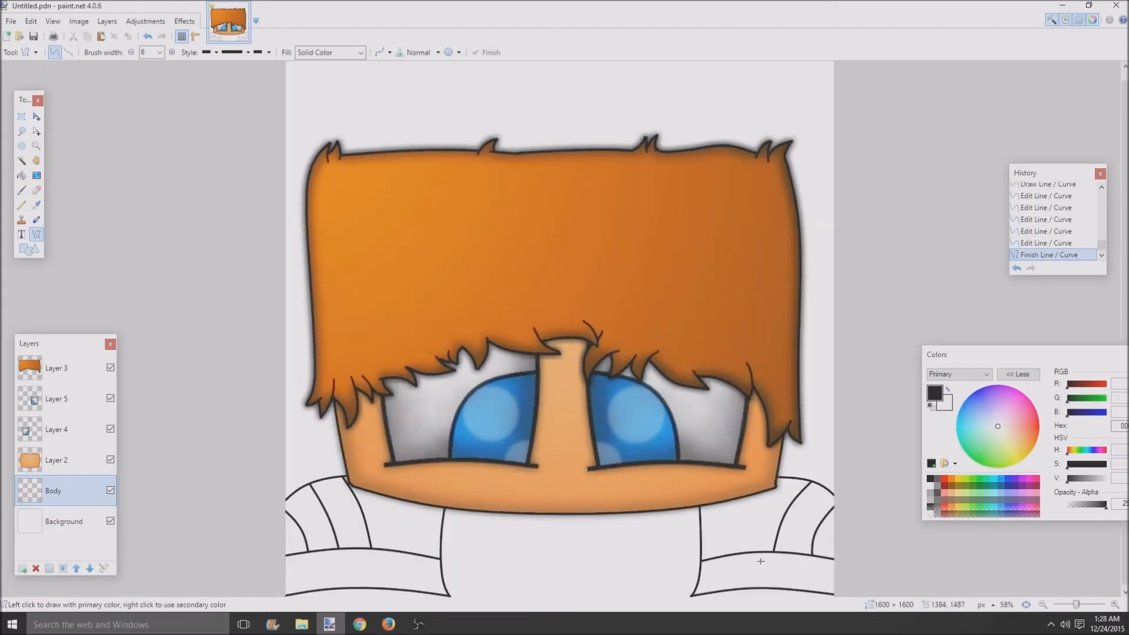
pyautogui.moveTo(781, 480); pyautogui.dragTo(772, 493)
pyautogui.scroll(2, 773, 493)
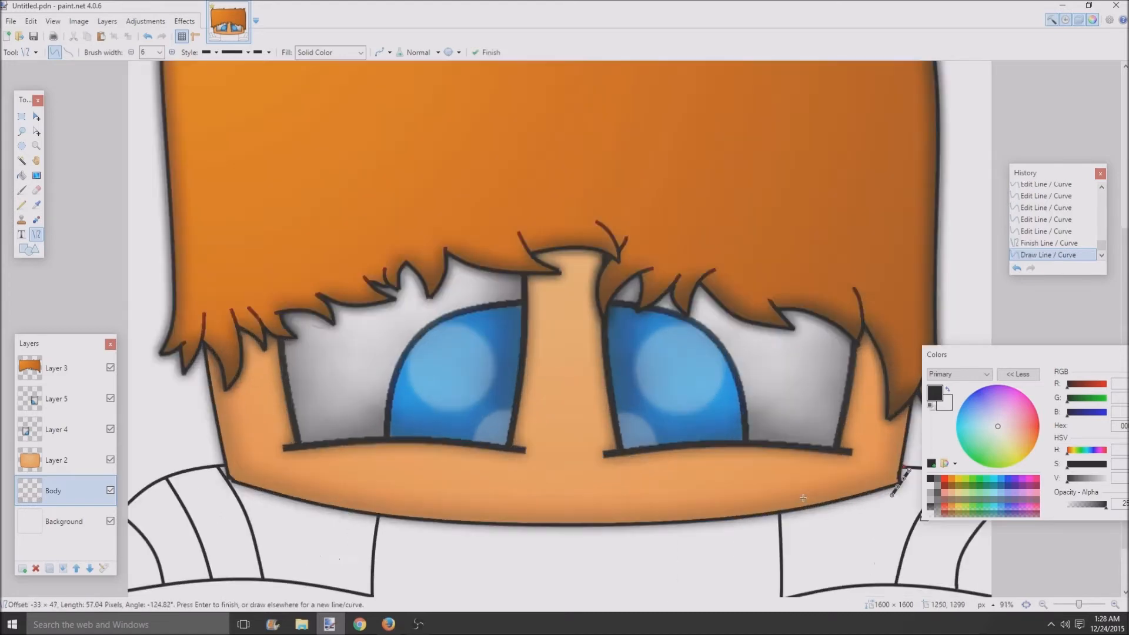
pyautogui.hotkey('ctrl', 'z')
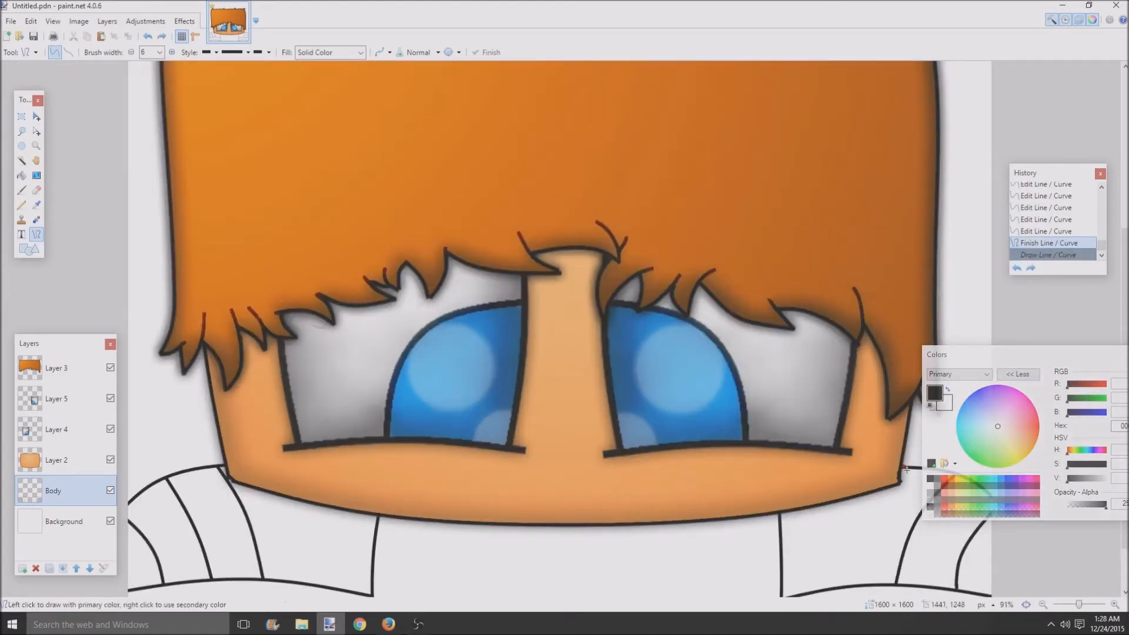
# - Draw a third curved stripe about 260 px long on the right shoulder, from the corner of the head to the arm's upper line
pyautogui.moveTo(909, 466)
pyautogui.mouseDown()
pyautogui.moveTo(886, 533)
pyautogui.moveTo(809, 553)
pyautogui.moveTo(792, 575)
pyautogui.mouseUp()
pyautogui.scroll(-2, 887, 532)
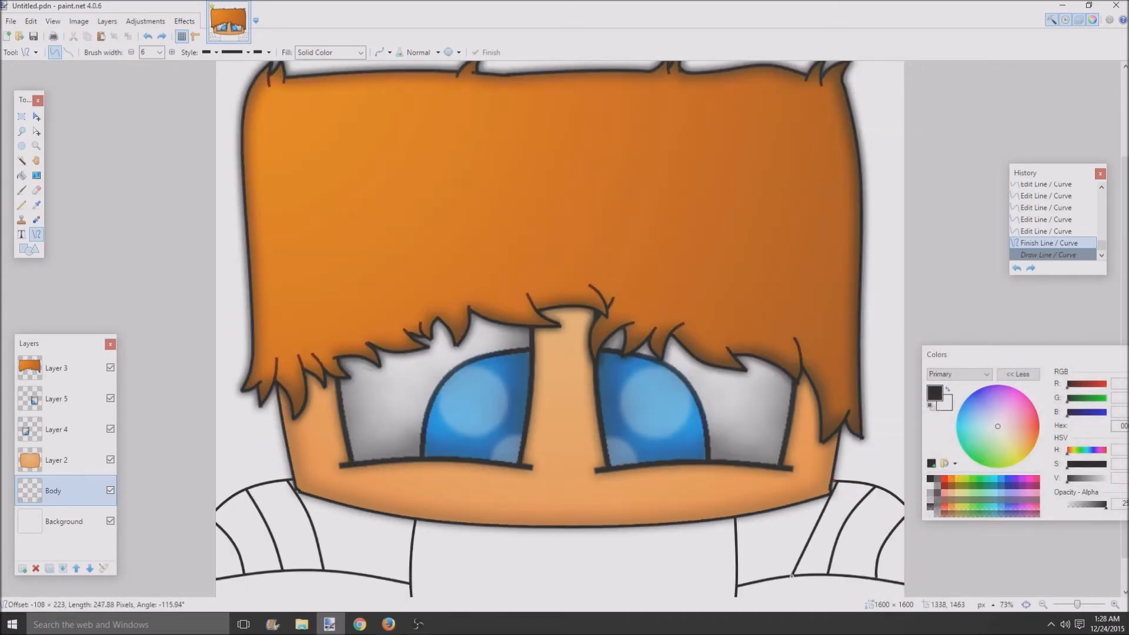
pyautogui.moveTo(819, 518); pyautogui.dragTo(797, 542)
pyautogui.moveTo(836, 483); pyautogui.dragTo(840, 484)
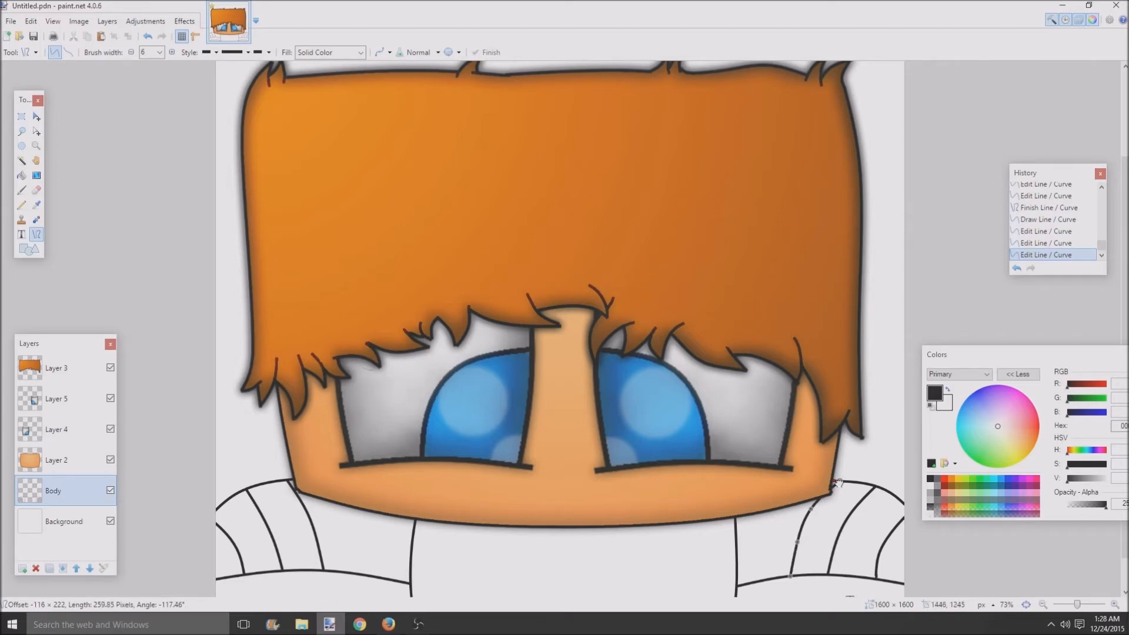
pyautogui.press('Return')
# - Move the Colors window away from the right shoulder and fill the gap between shoulder line and head with short black lines
pyautogui.scroll(4, 556, 506)
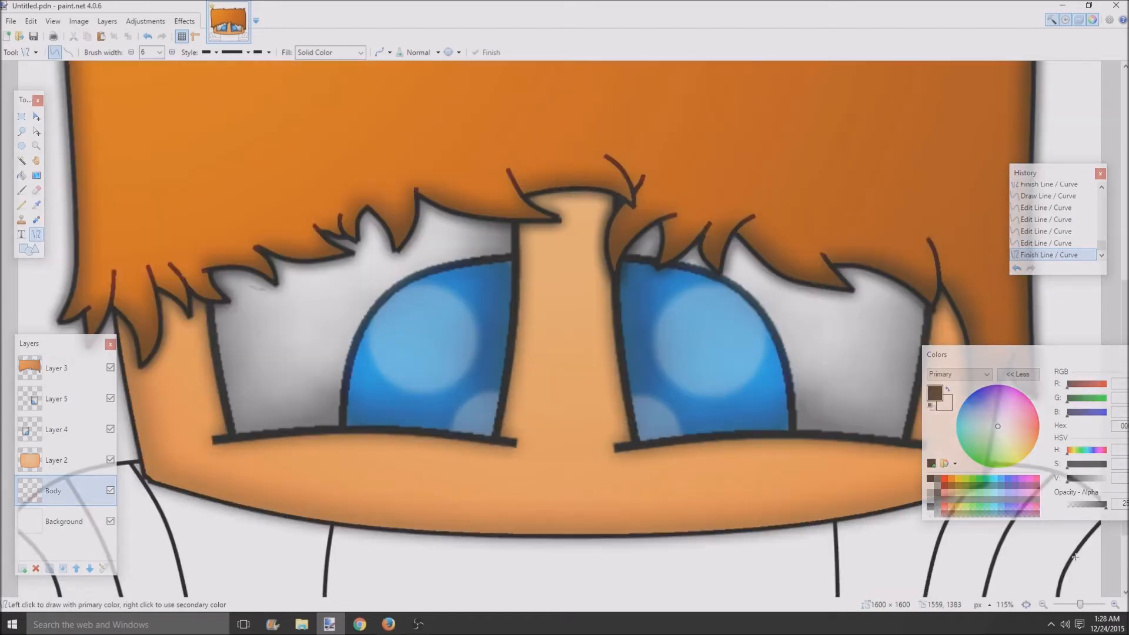
pyautogui.moveTo(1016, 366); pyautogui.dragTo(596, 368)
pyautogui.scroll(5, 907, 418)
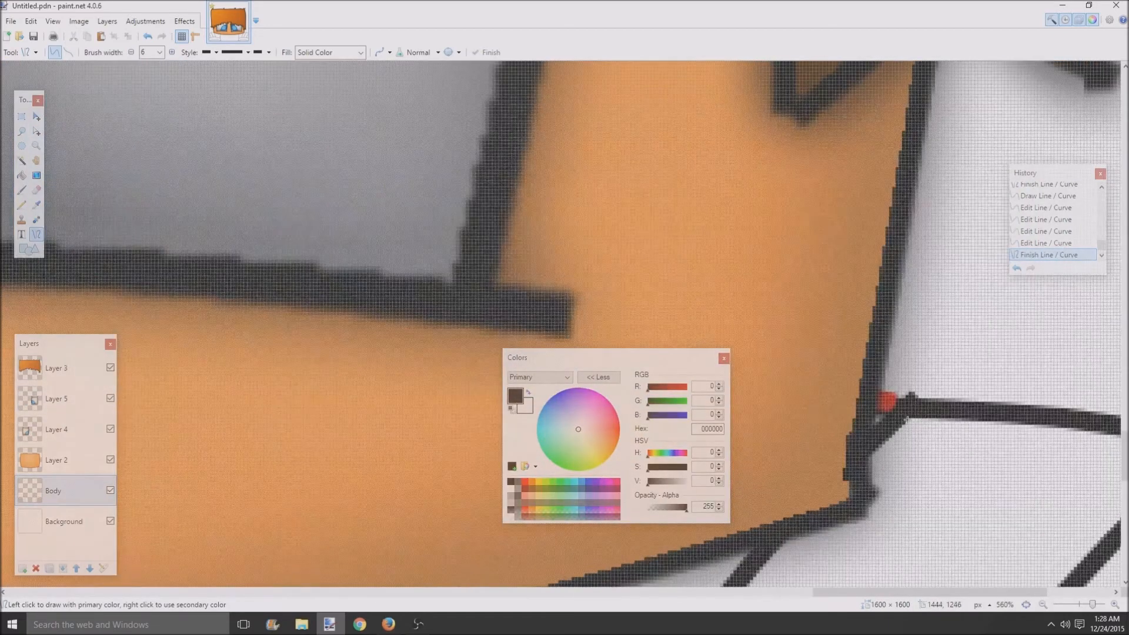
pyautogui.moveTo(905, 416)
pyautogui.mouseDown()
pyautogui.moveTo(880, 390)
pyautogui.moveTo(896, 390)
pyautogui.mouseUp()
pyautogui.press('Return')
pyautogui.press('Return')
pyautogui.press('Return')
pyautogui.scroll(-5, 906, 394)
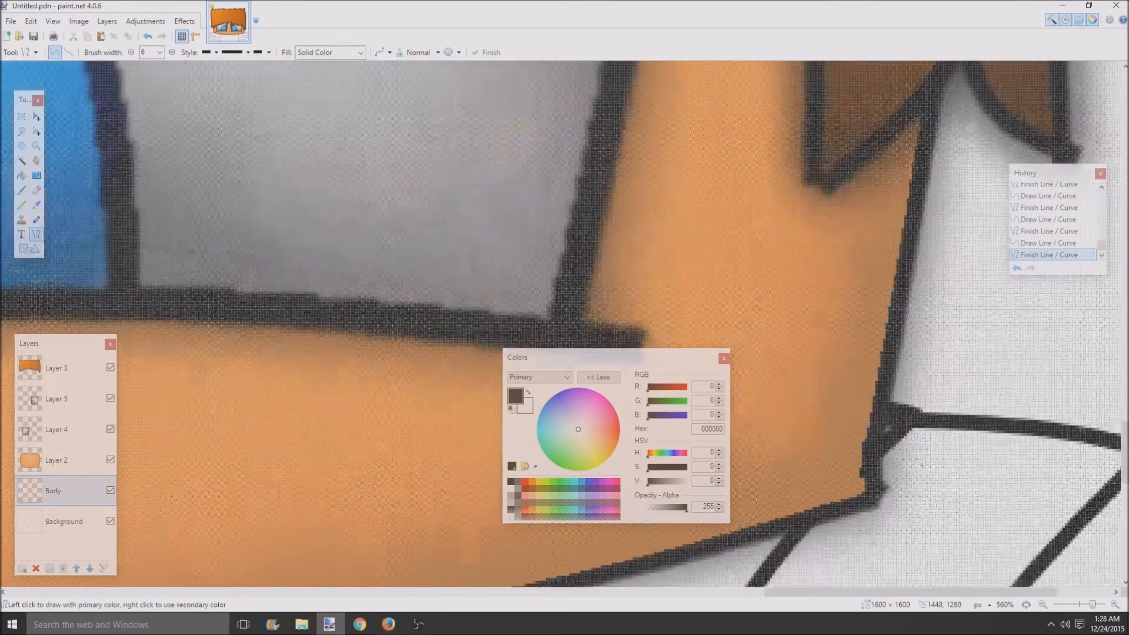
# - Shift the Colors window lower and patch the right shoulder's corner at the head with a black line about 7 px long
pyautogui.scroll(-2, 926, 530)
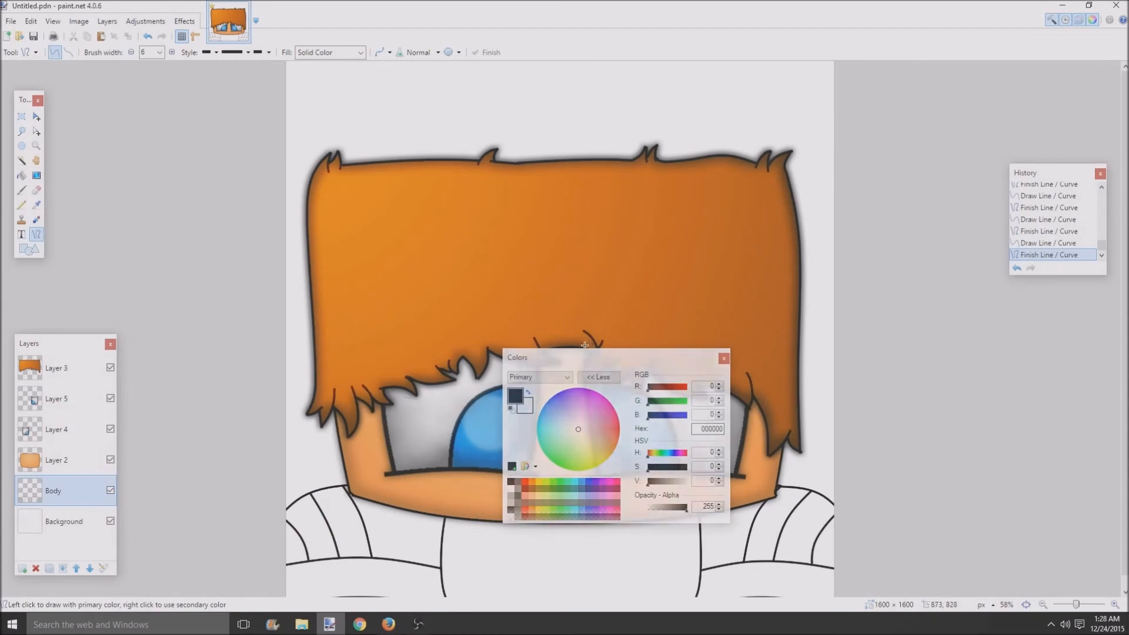
pyautogui.moveTo(588, 366); pyautogui.dragTo(488, 401)
pyautogui.scroll(3, 994, 465)
pyautogui.scroll(2, 1045, 450)
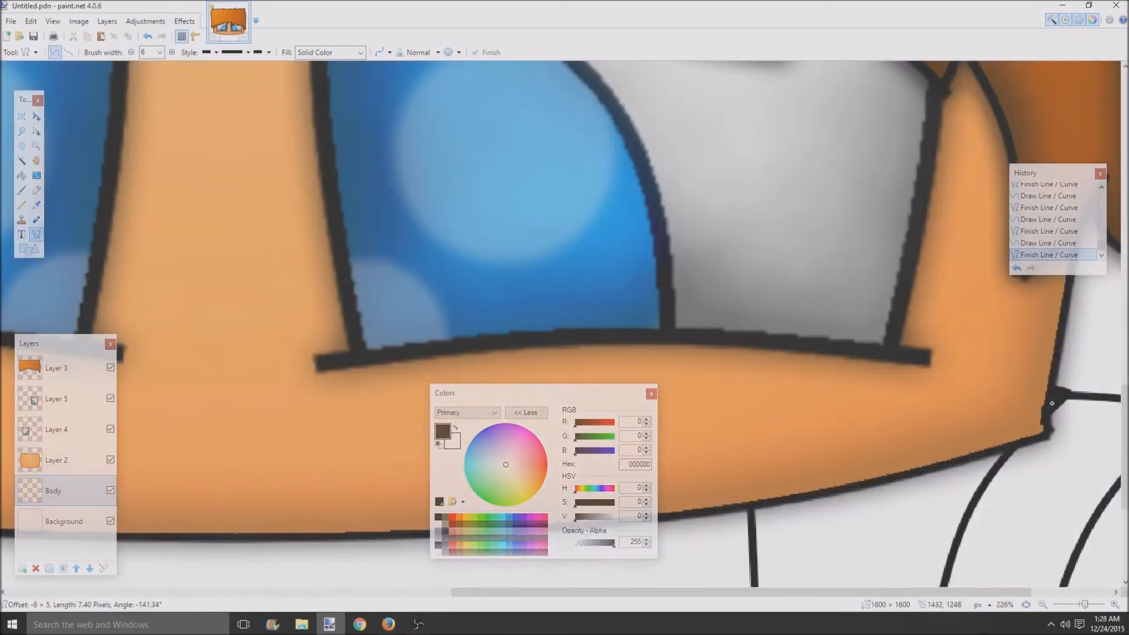
pyautogui.scroll(-3, 147, 471)
# - Move the Layers window off the left shoulder and fill the gap between its inner stripe and the head with short black lines
pyautogui.scroll(2, 147, 471)
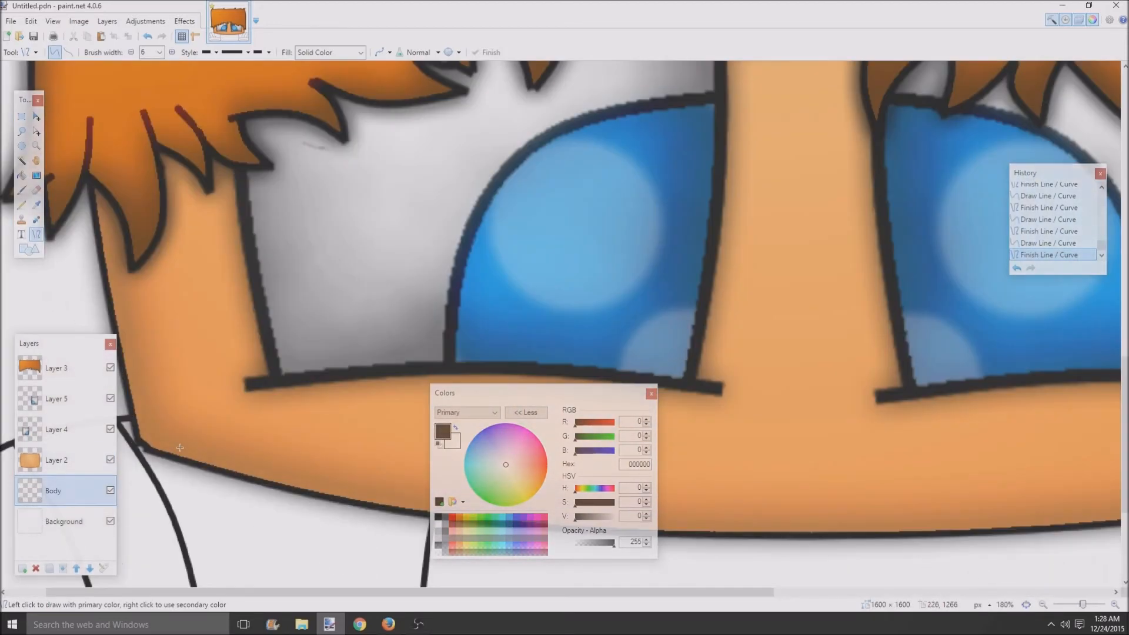
pyautogui.scroll(3, 147, 471)
pyautogui.moveTo(287, 331); pyautogui.dragTo(324, 324)
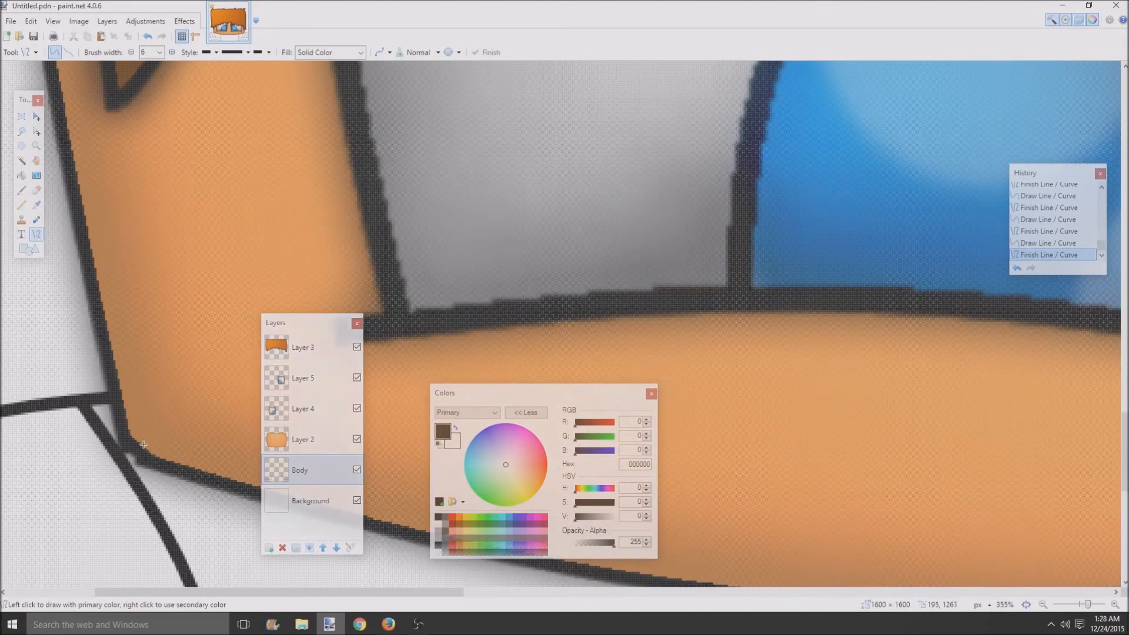
pyautogui.moveTo(141, 458); pyautogui.dragTo(116, 449)
pyautogui.moveTo(89, 402); pyautogui.dragTo(125, 444)
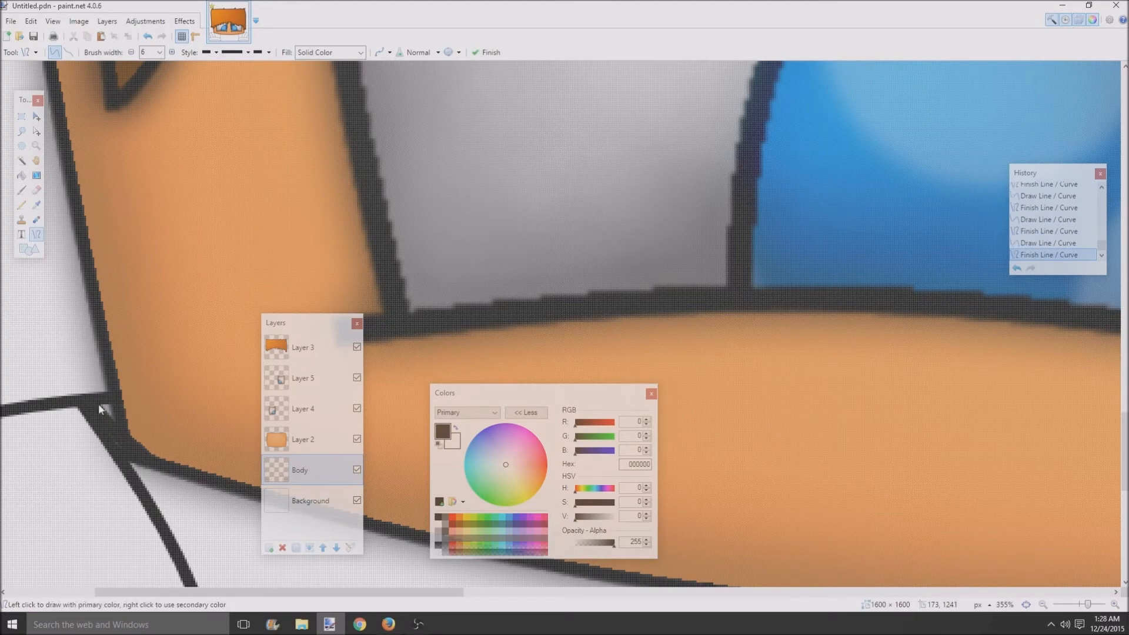
pyautogui.press('Return')
# - Move the Layers window back off the canvas and bring the whole drawing into view
pyautogui.scroll(-2, 165, 429)
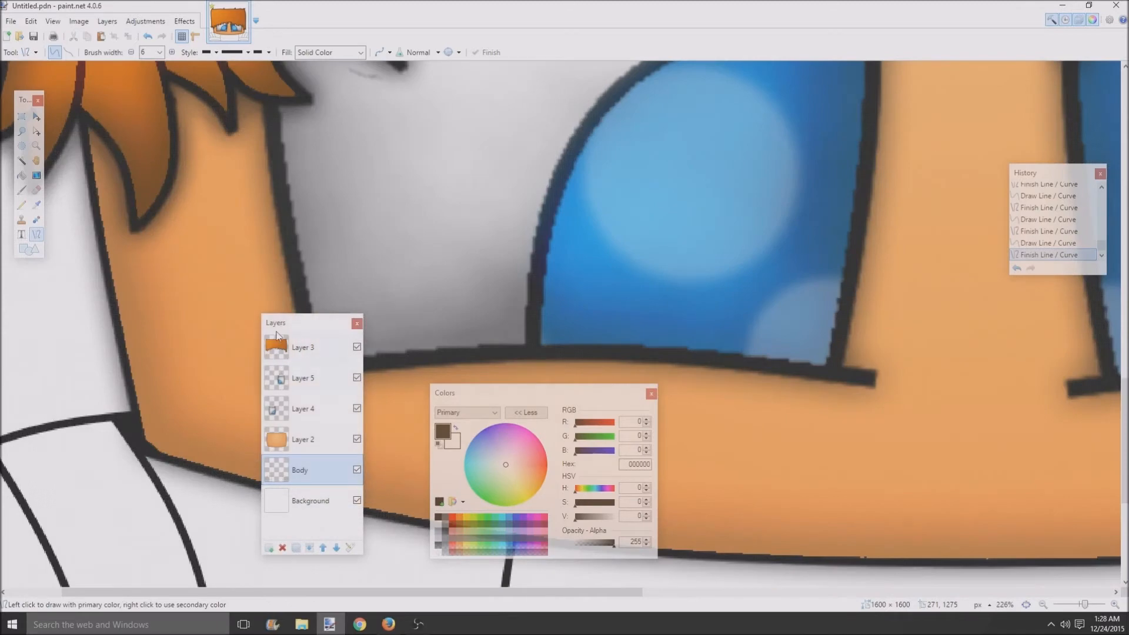
pyautogui.moveTo(282, 322); pyautogui.dragTo(99, 344)
pyautogui.scroll(-5, 133, 360)
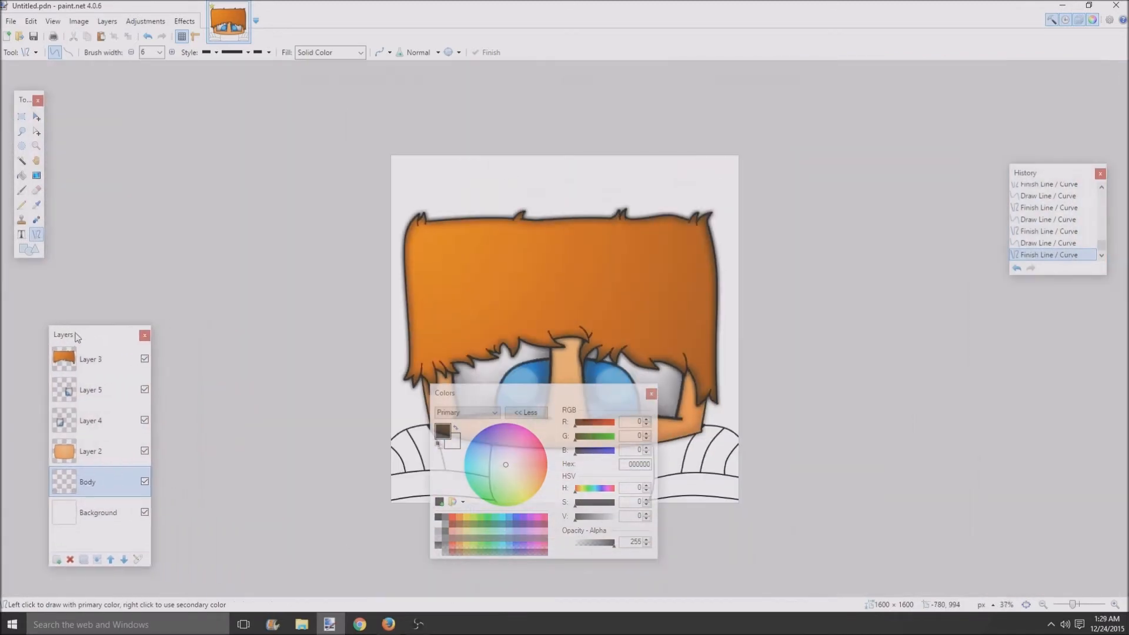
# - Move the Colors window off the canvas so the whole body outline can be seen
pyautogui.moveTo(583, 394); pyautogui.dragTo(1072, 365)
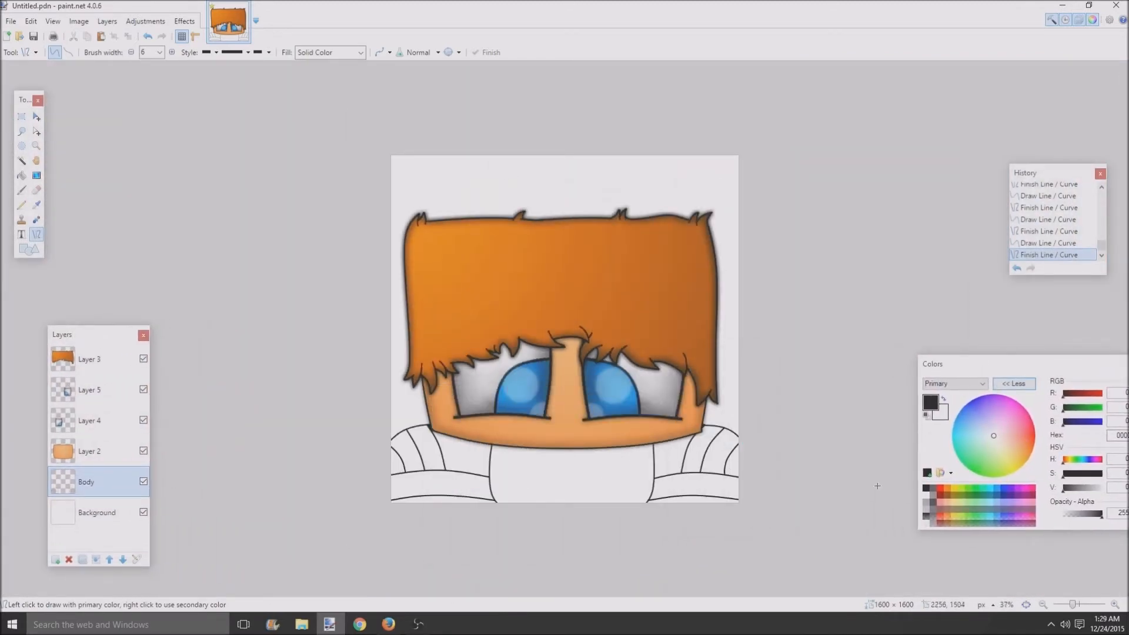
pyautogui.scroll(2, 703, 562)
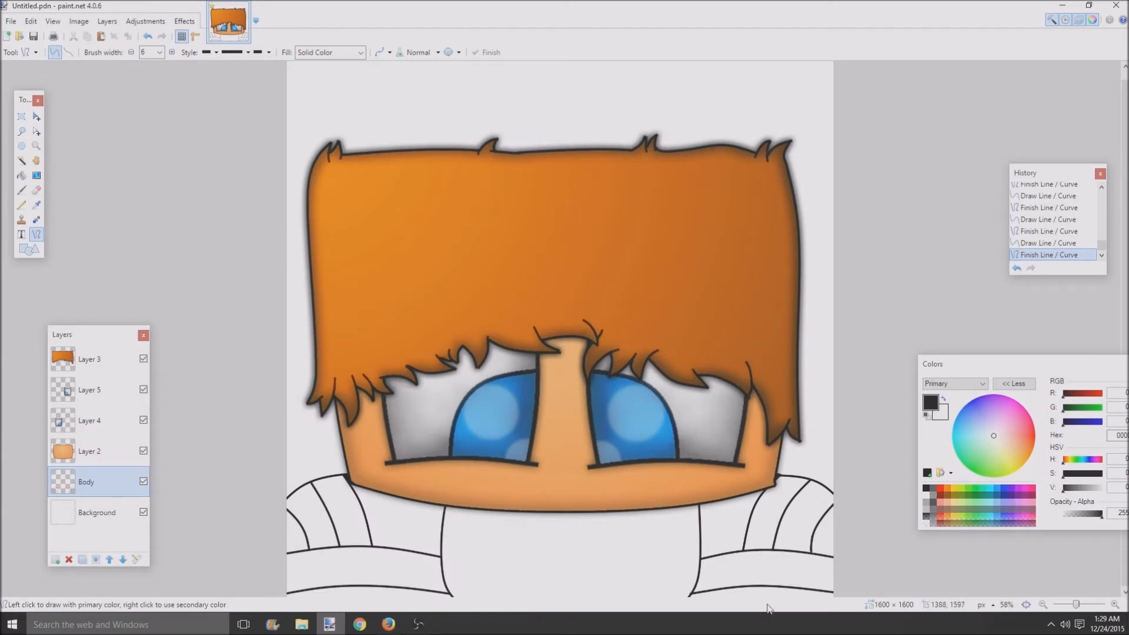
pyautogui.scroll(-1, 755, 562)
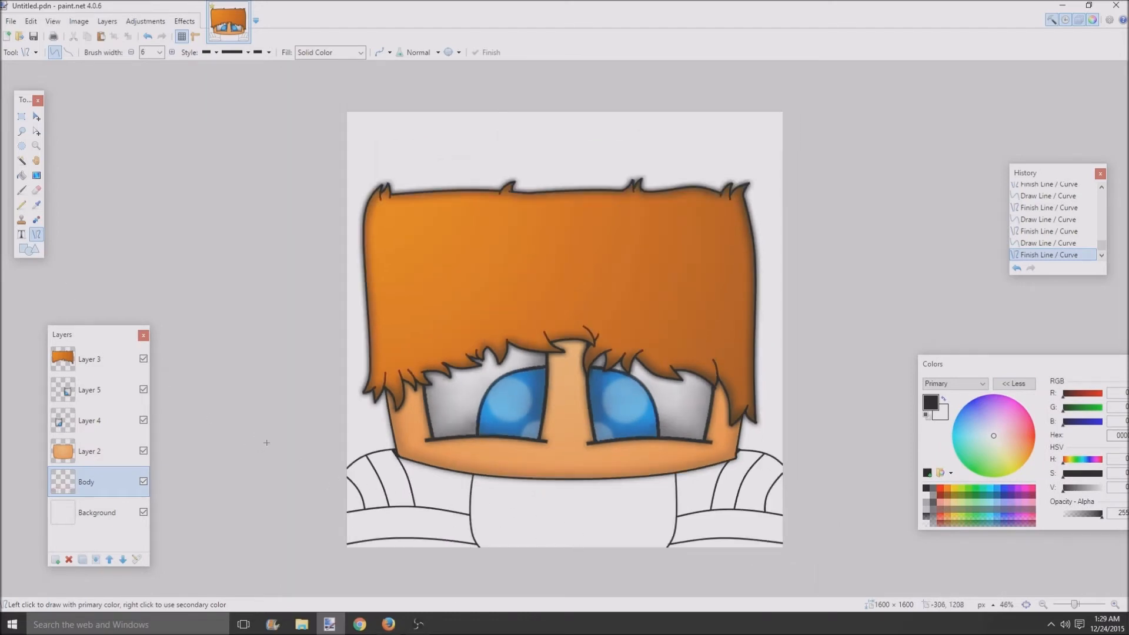
# - Hide Layer 2 and try drawing curved and straight vertical black lines down the torso from the neckline
pyautogui.click(143, 451)
pyautogui.moveTo(496, 453)
pyautogui.mouseDown()
pyautogui.moveTo(497, 500)
pyautogui.moveTo(524, 529)
pyautogui.moveTo(515, 538)
pyautogui.moveTo(519, 508)
pyautogui.moveTo(504, 481)
pyautogui.moveTo(524, 475)
pyautogui.moveTo(540, 539)
pyautogui.moveTo(529, 484)
pyautogui.mouseUp()
pyautogui.press('Return')
pyautogui.press('Return')
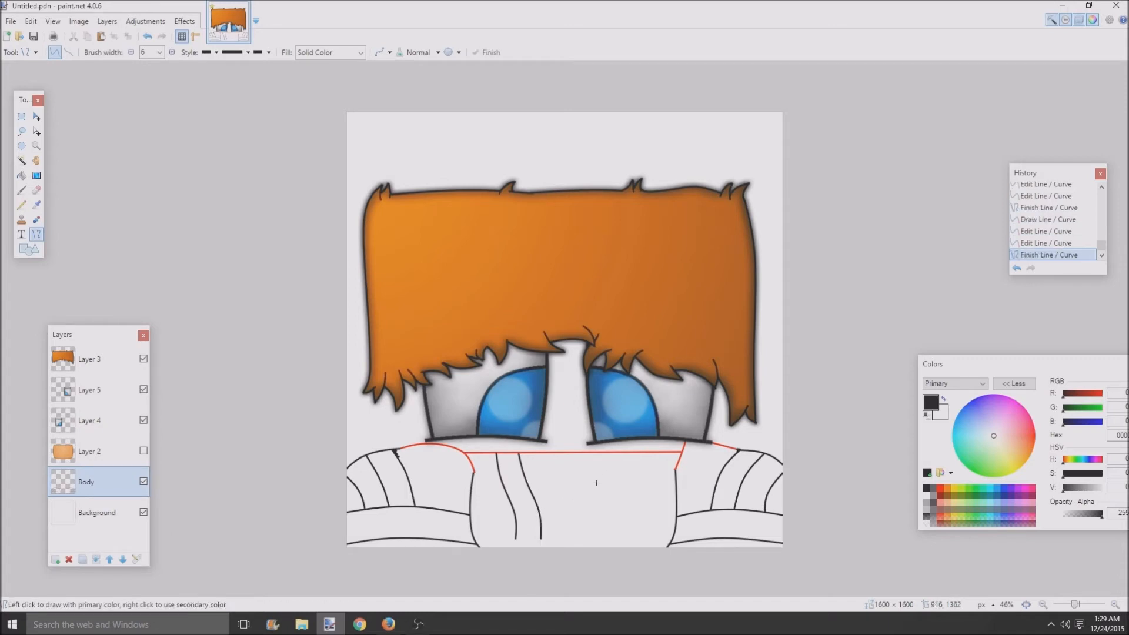
pyautogui.moveTo(607, 453); pyautogui.dragTo(610, 523)
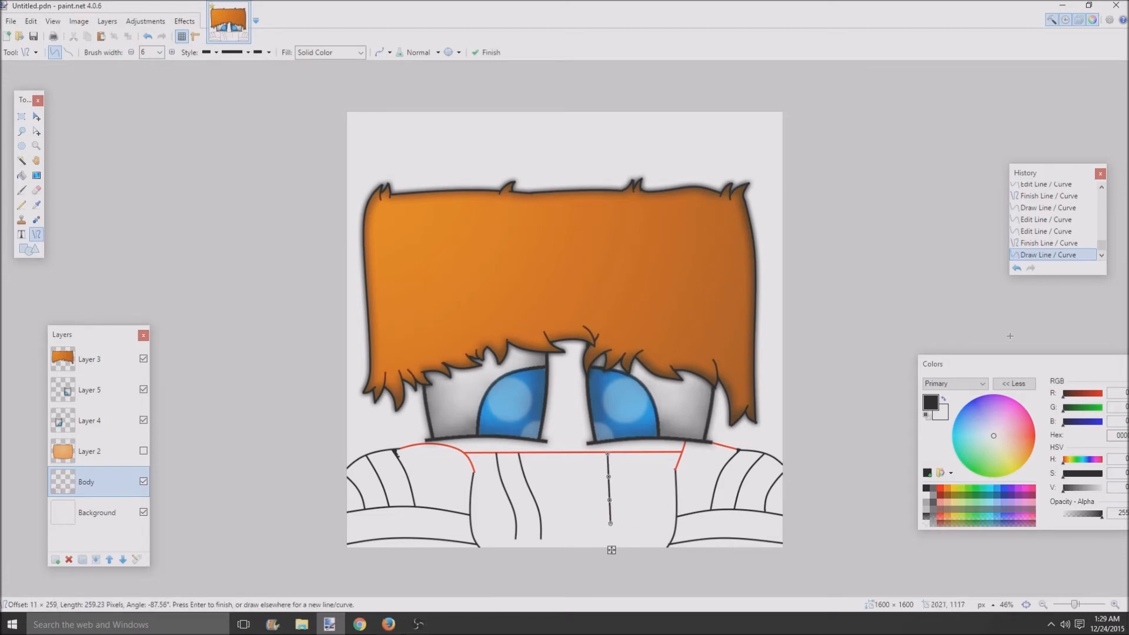
# - Undo all the vertical lines drawn on the torso
pyautogui.click(1017, 268)
pyautogui.click(1017, 268)
pyautogui.click(1017, 268)
pyautogui.click(1017, 268)
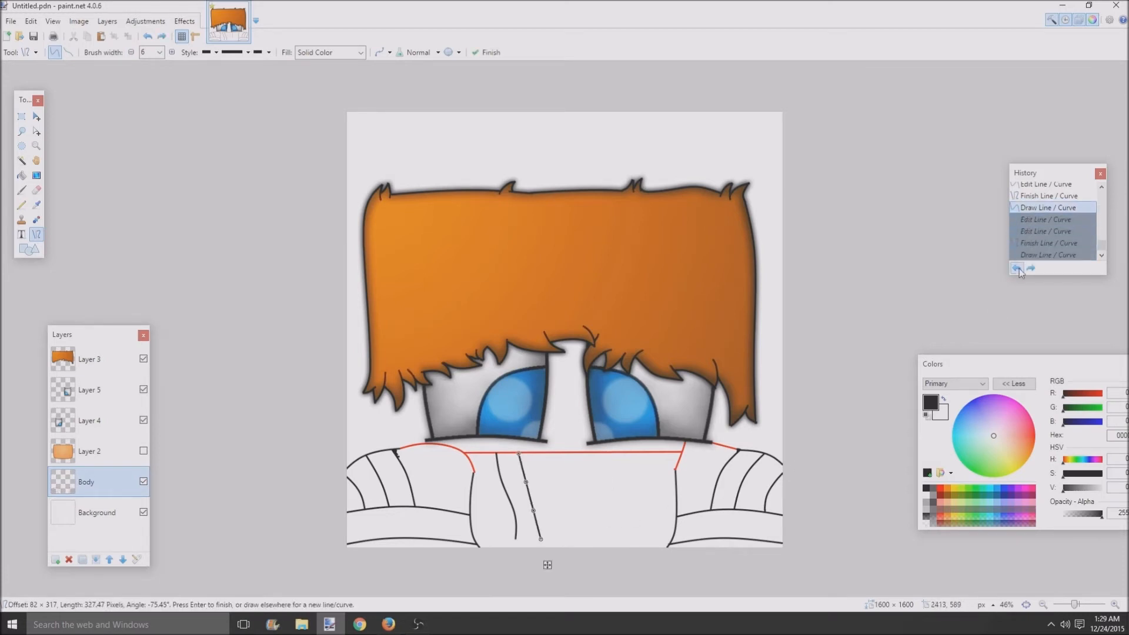
pyautogui.click(1017, 269)
pyautogui.click(1017, 268)
pyautogui.click(1017, 268)
pyautogui.click(1017, 268)
pyautogui.click(1017, 268)
pyautogui.click(1017, 268)
pyautogui.click(1017, 268)
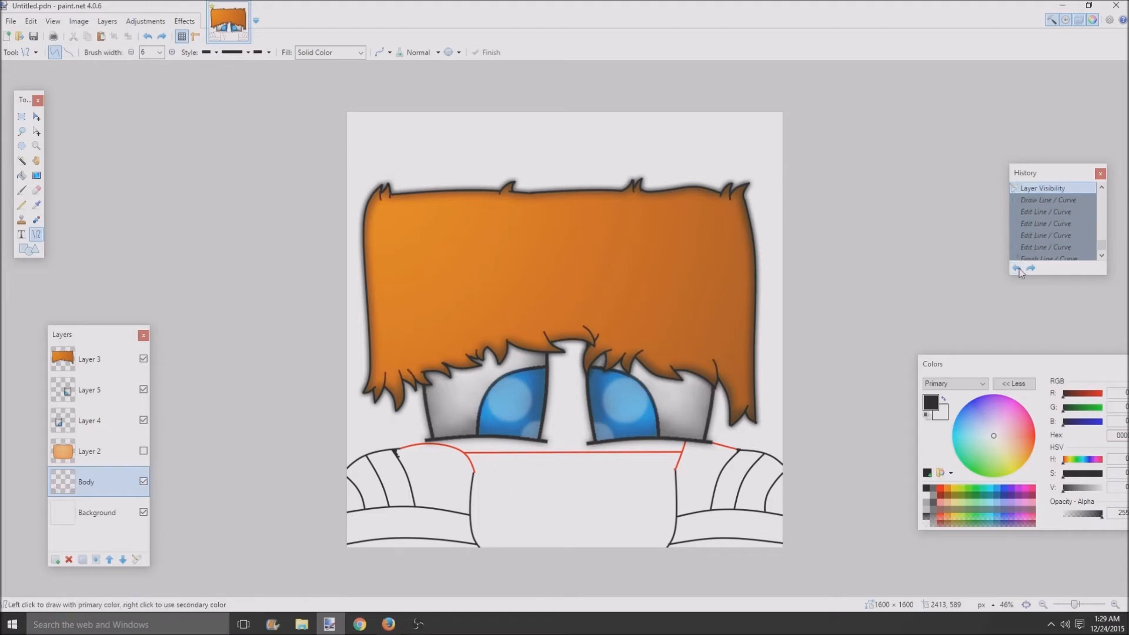
# - Try a diagonal line about 423 px long across the torso, undo it and show Layer 2 again
pyautogui.moveTo(499, 453)
pyautogui.mouseDown()
pyautogui.moveTo(531, 528)
pyautogui.moveTo(572, 540)
pyautogui.mouseUp()
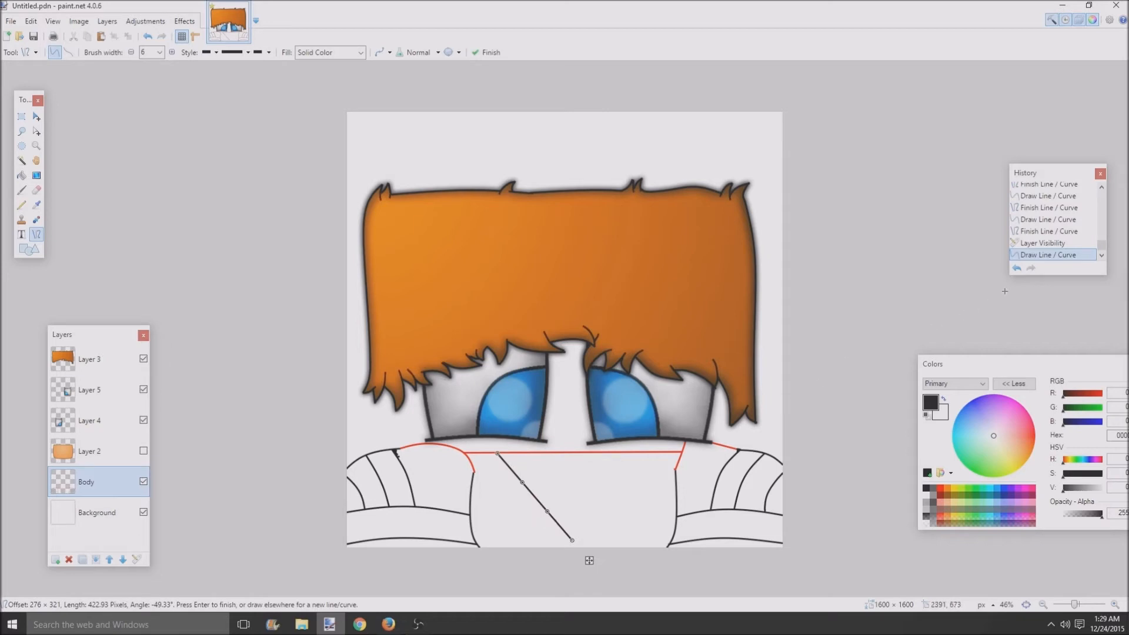
pyautogui.click(1017, 268)
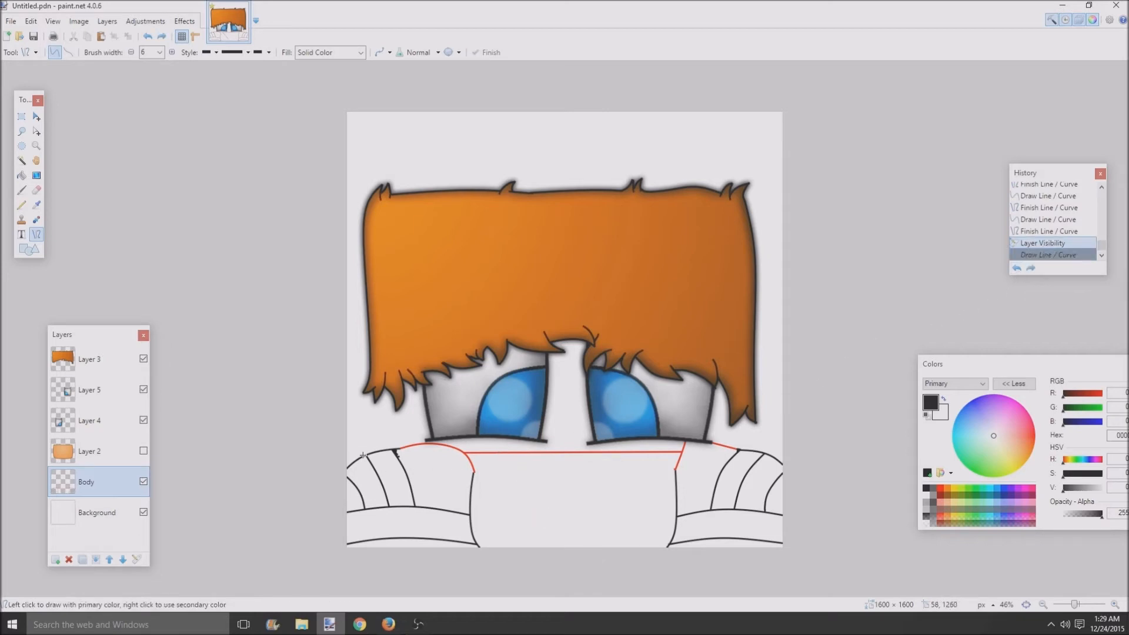
pyautogui.click(143, 450)
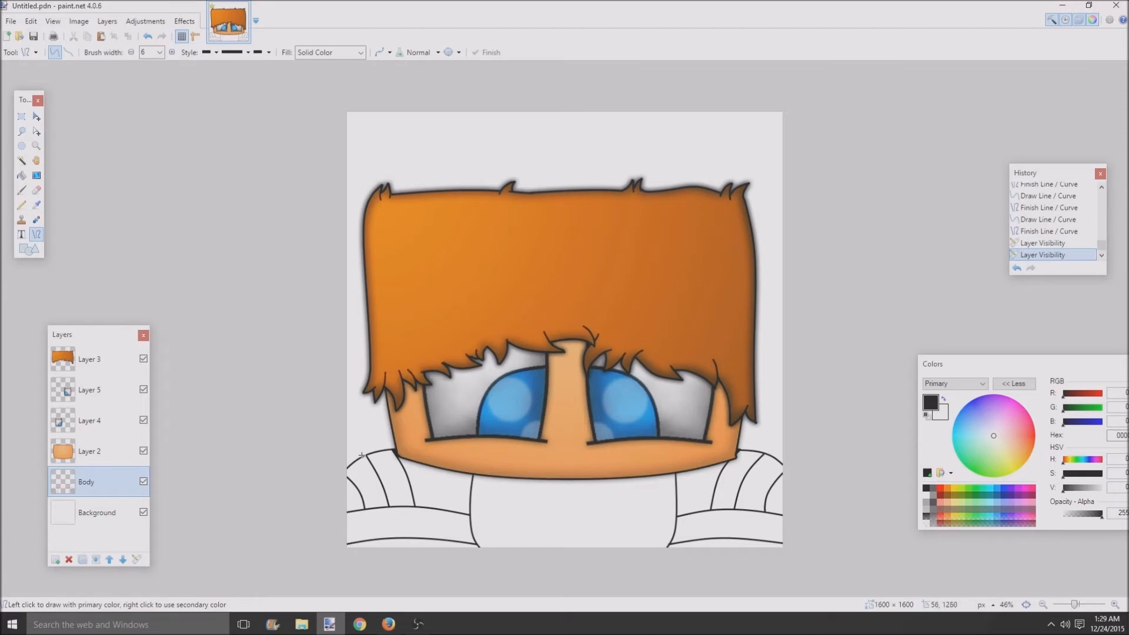
# - Try a curved line about 168 px long from the left shoulder to the cheek and undo it
pyautogui.moveTo(362, 455); pyautogui.dragTo(390, 423)
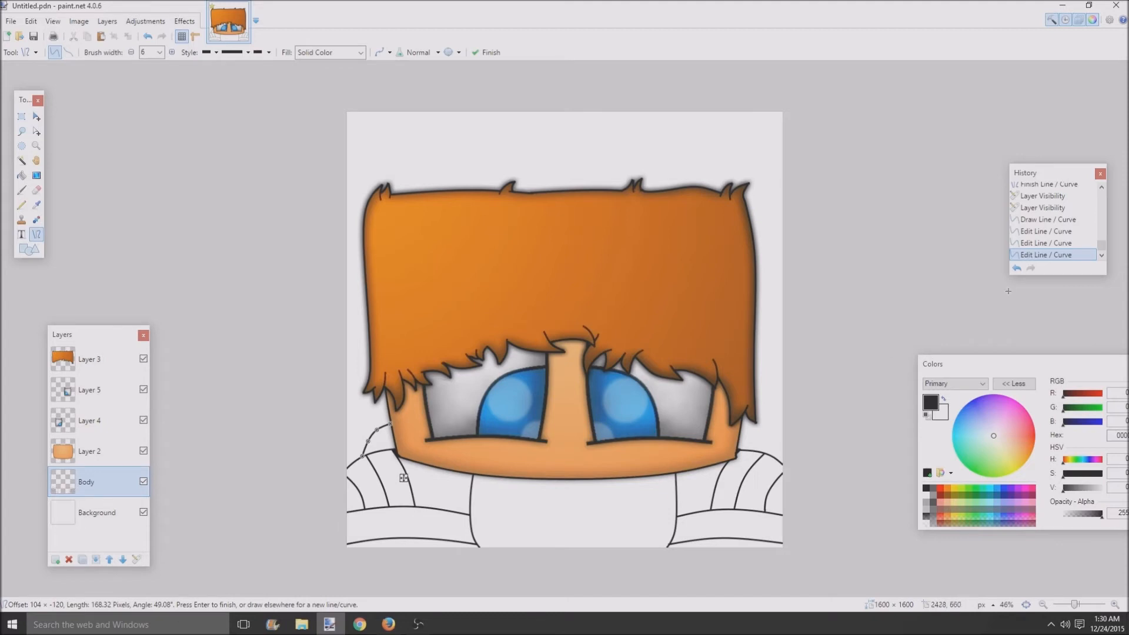
pyautogui.click(1017, 269)
pyautogui.click(1017, 268)
pyautogui.click(1017, 268)
pyautogui.click(1017, 269)
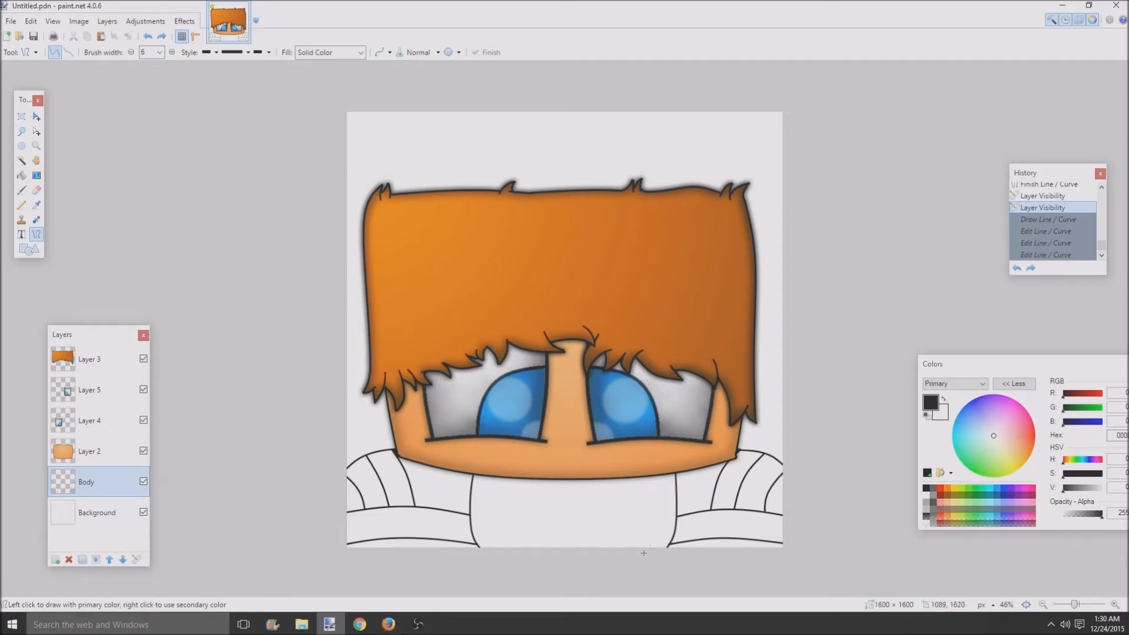
pyautogui.scroll(1, 599, 568)
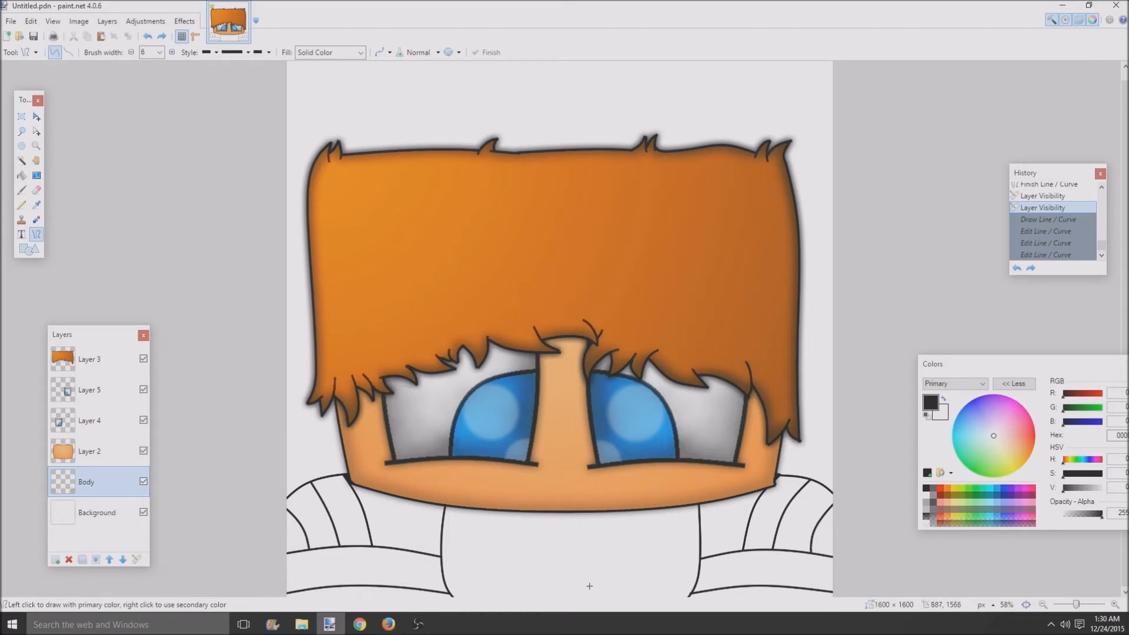
pyautogui.scroll(-1, 534, 584)
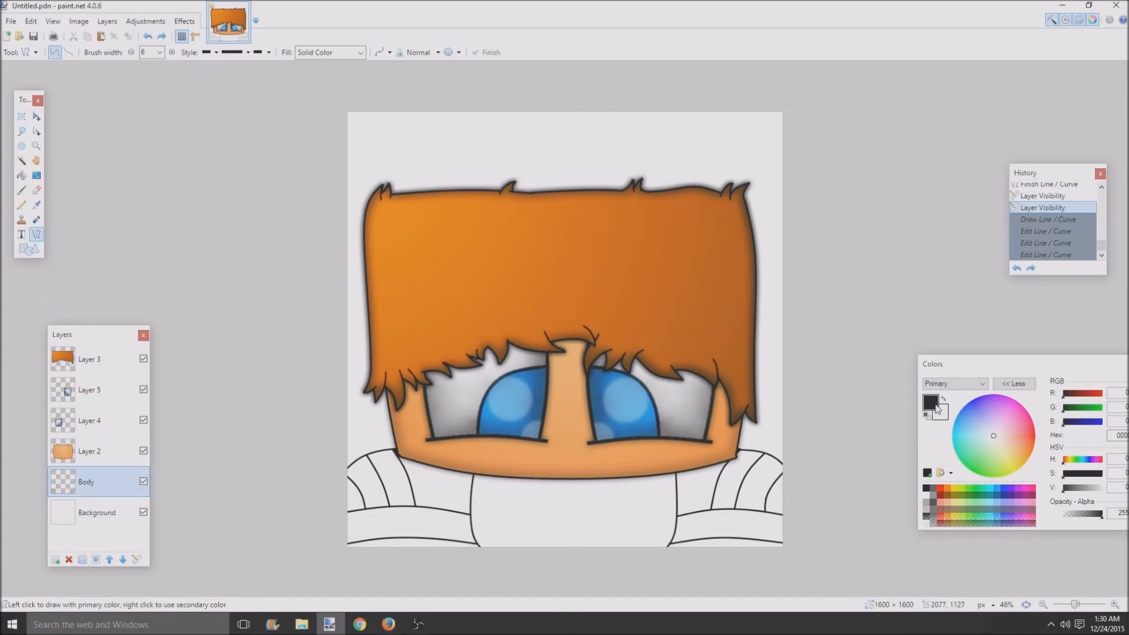
# - Set the primary color to a very dark navy and the secondary color to dark blue with hue 231 and saturation 100
pyautogui.click(1011, 497)
pyautogui.moveTo(1089, 488); pyautogui.dragTo(1069, 493)
pyautogui.click(942, 416)
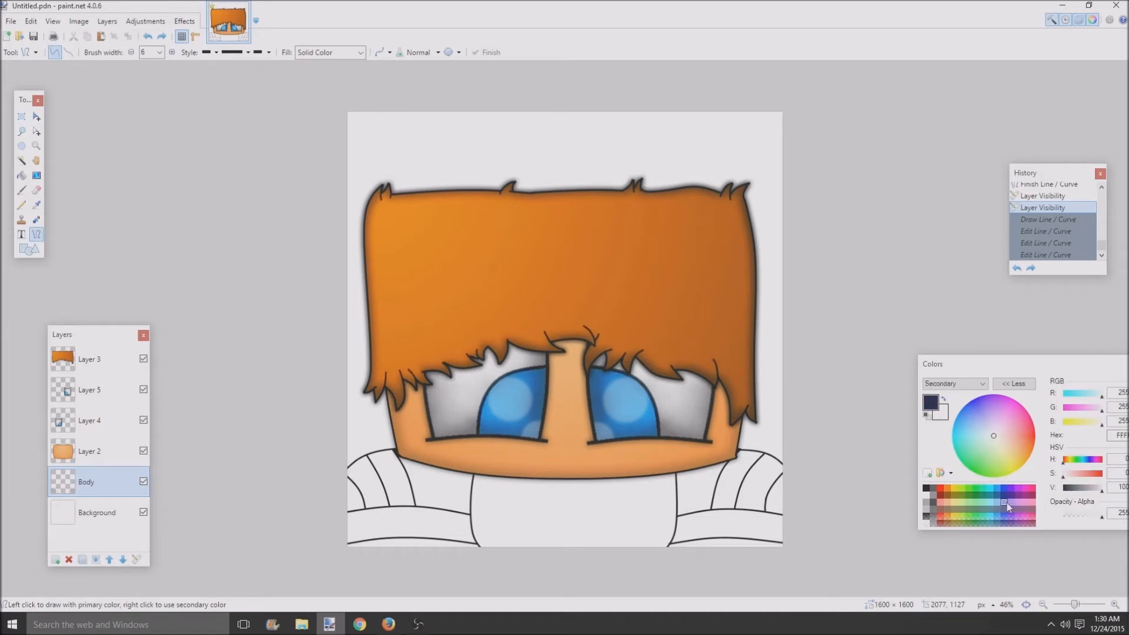
pyautogui.click(1007, 500)
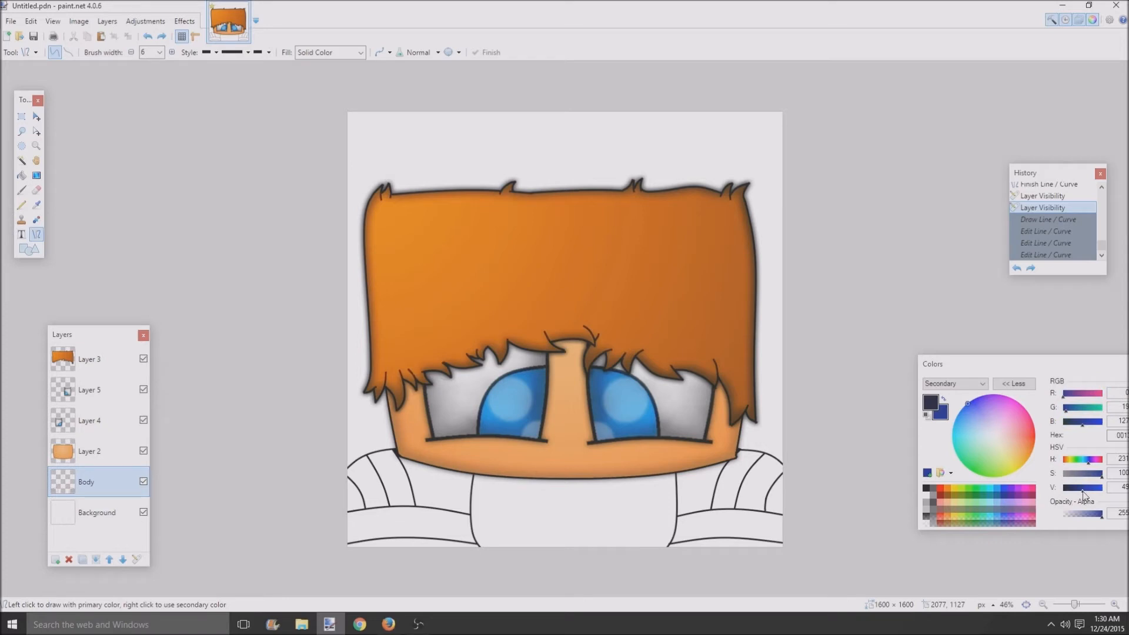
pyautogui.moveTo(1083, 494); pyautogui.dragTo(1079, 495)
pyautogui.click(1073, 491)
pyautogui.click(1077, 491)
# - Select the inner and third stripe regions of both shoulders and both bottom sleeve bands together with the Magic Wand
pyautogui.click(21, 160)
pyautogui.click(415, 483)
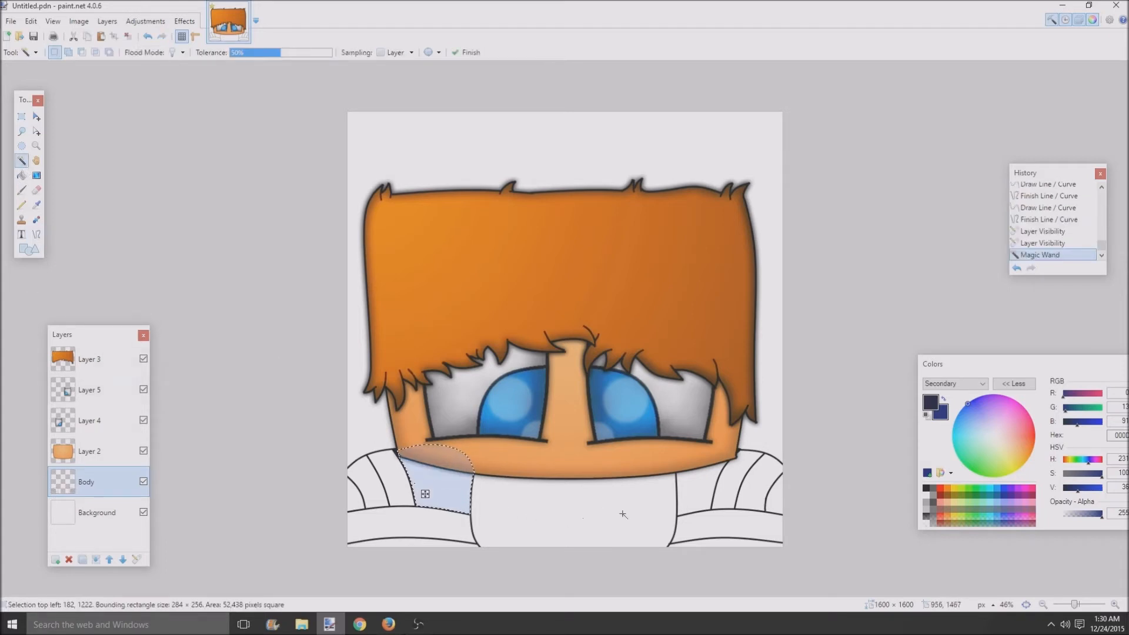
pyautogui.keyDown('ctrl'); pyautogui.click(699, 491); pyautogui.keyUp('ctrl')
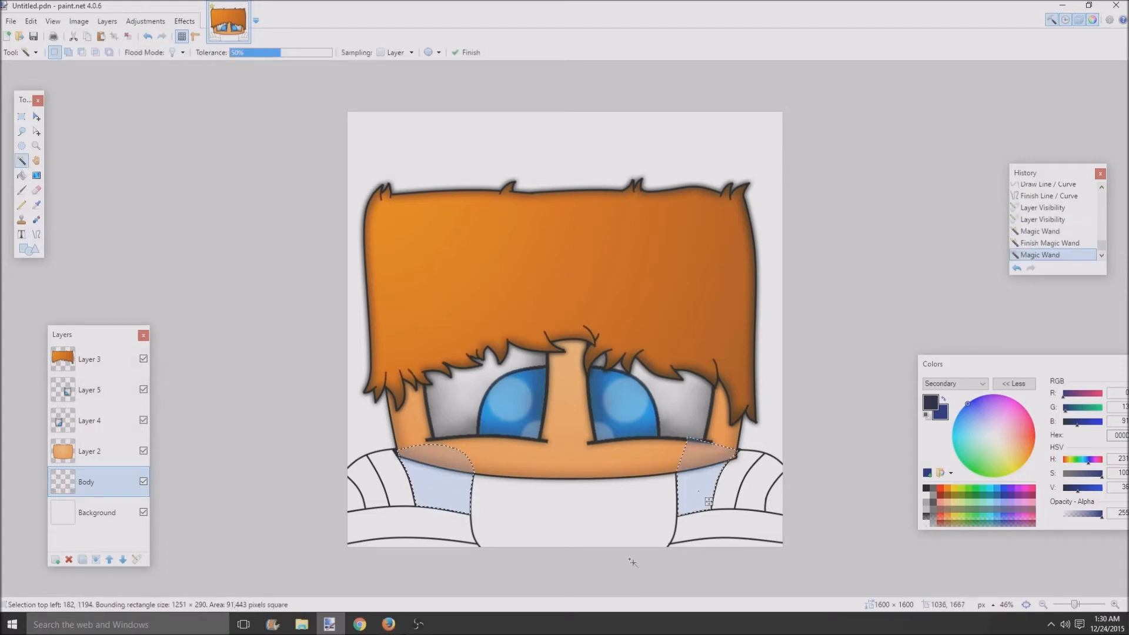
pyautogui.keyDown('ctrl'); pyautogui.click(777, 500); pyautogui.keyUp('ctrl')
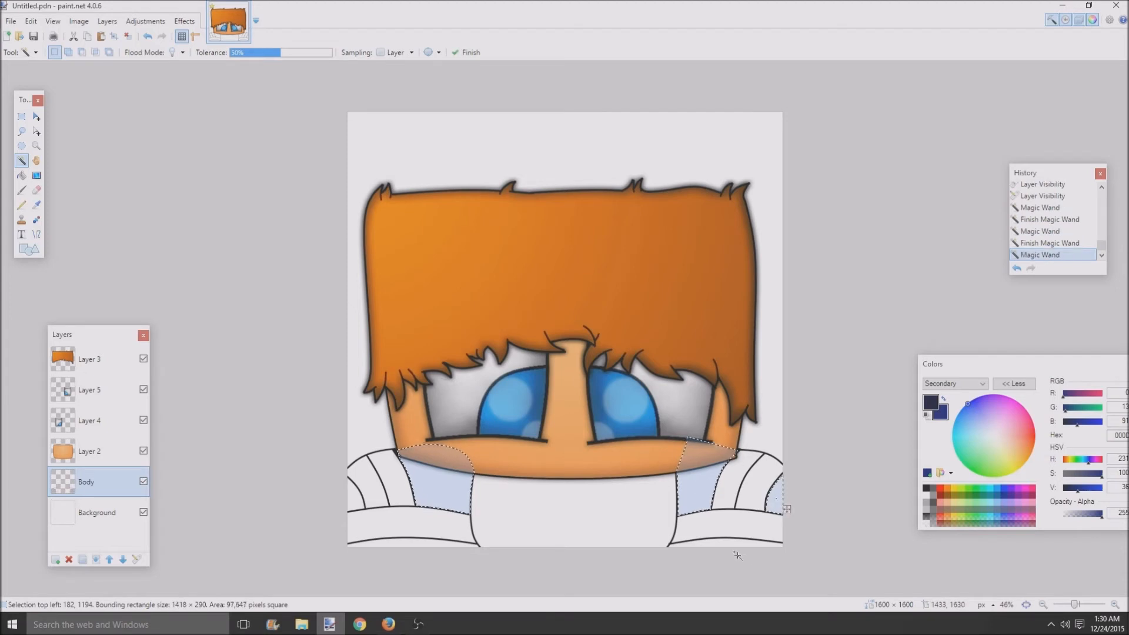
pyautogui.keyDown('ctrl'); pyautogui.click(756, 492); pyautogui.keyUp('ctrl')
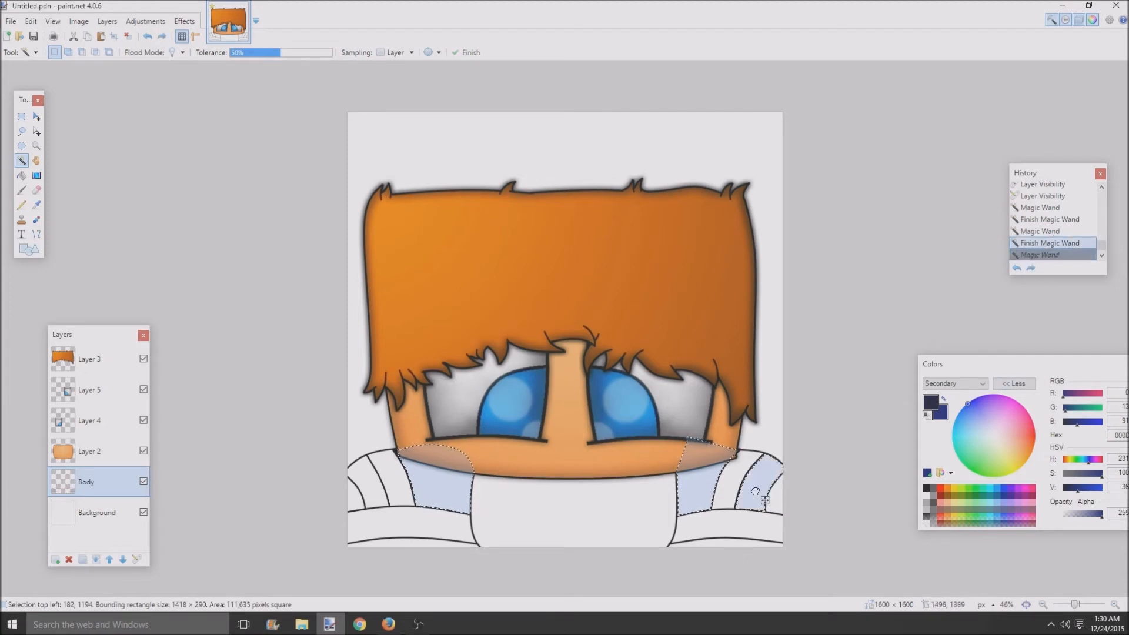
pyautogui.keyDown('ctrl'); pyautogui.click(720, 542); pyautogui.keyUp('ctrl')
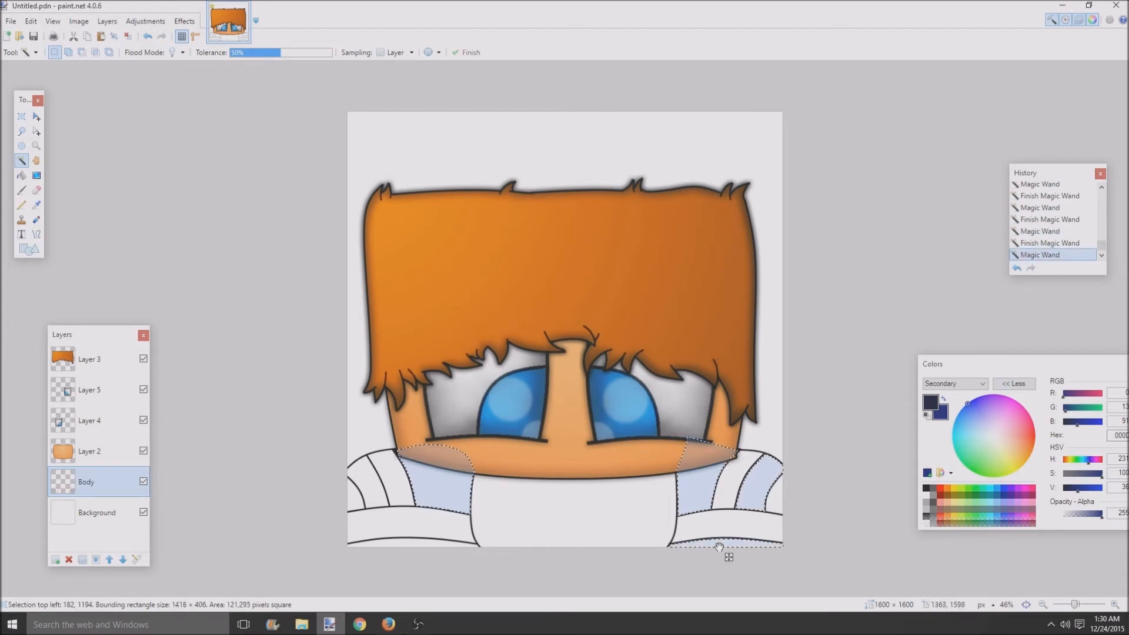
pyautogui.keyDown('ctrl'); pyautogui.click(386, 542); pyautogui.keyUp('ctrl')
pyautogui.keyDown('ctrl'); pyautogui.click(368, 488); pyautogui.keyUp('ctrl')
pyautogui.scroll(-2, 653, 532)
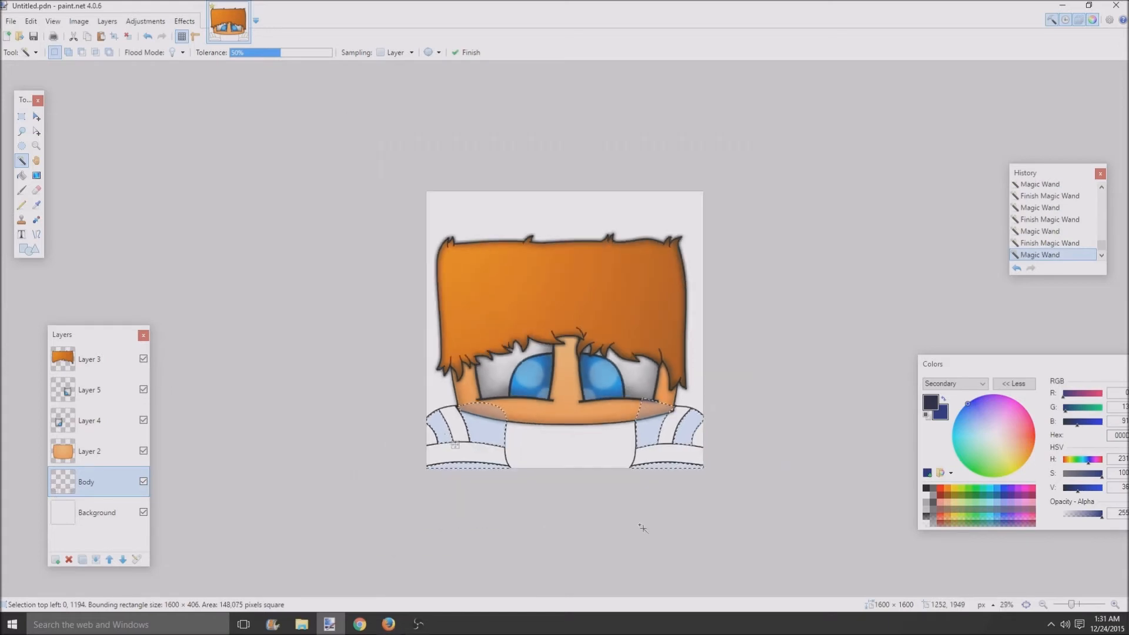
pyautogui.scroll(2, 629, 526)
# - Fill the selected stripes and bands with a navy-to-blue radial gradient reaching about 1139 px sideways from the torso's center
pyautogui.click(36, 176)
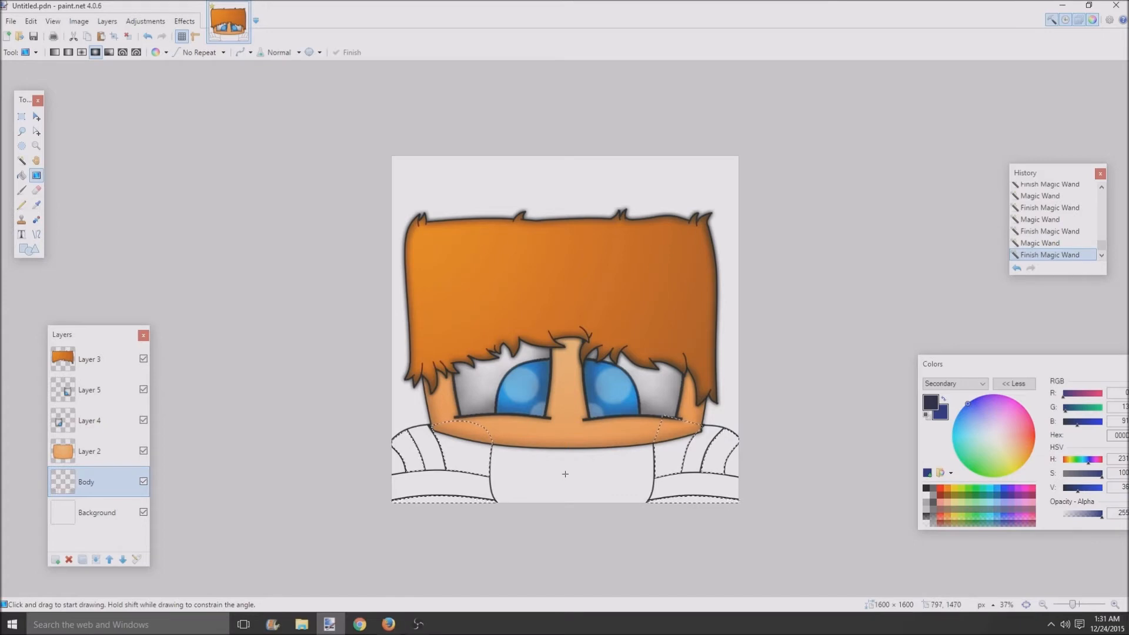
pyautogui.moveTo(565, 474); pyautogui.dragTo(788, 473)
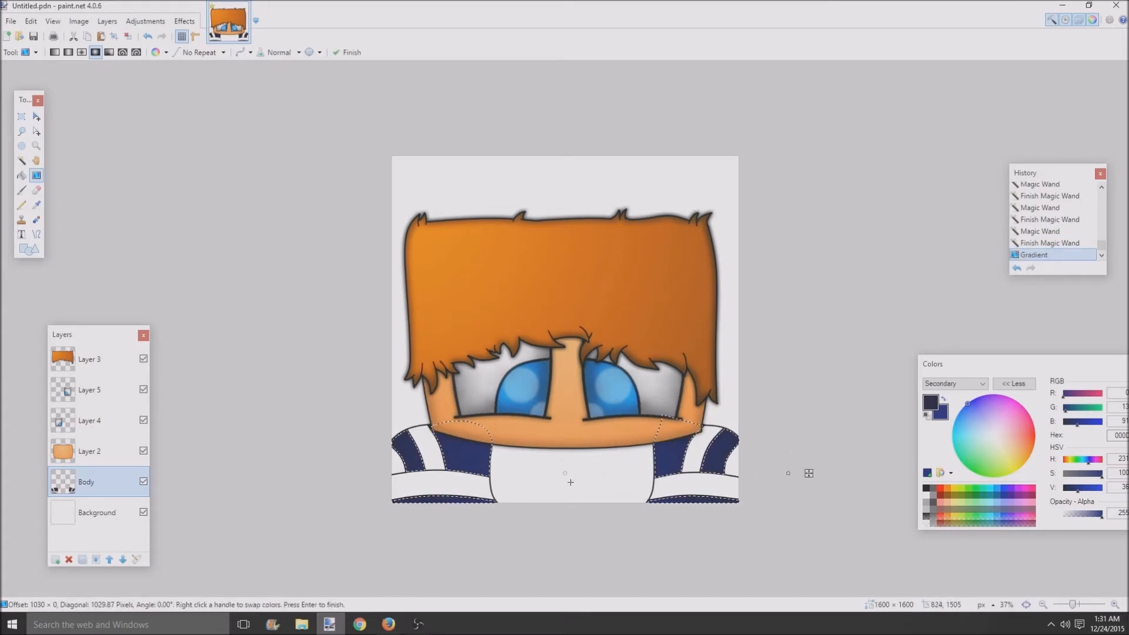
pyautogui.moveTo(568, 484)
pyautogui.mouseDown()
pyautogui.moveTo(757, 483)
pyautogui.moveTo(746, 481)
pyautogui.mouseUp()
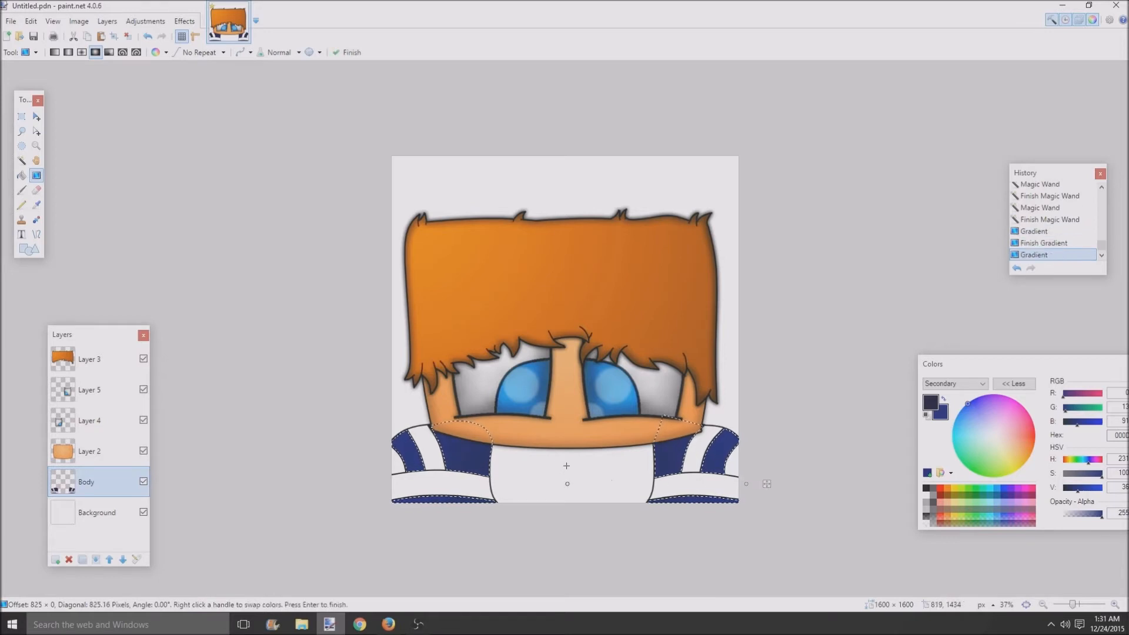
pyautogui.moveTo(569, 465); pyautogui.dragTo(815, 475)
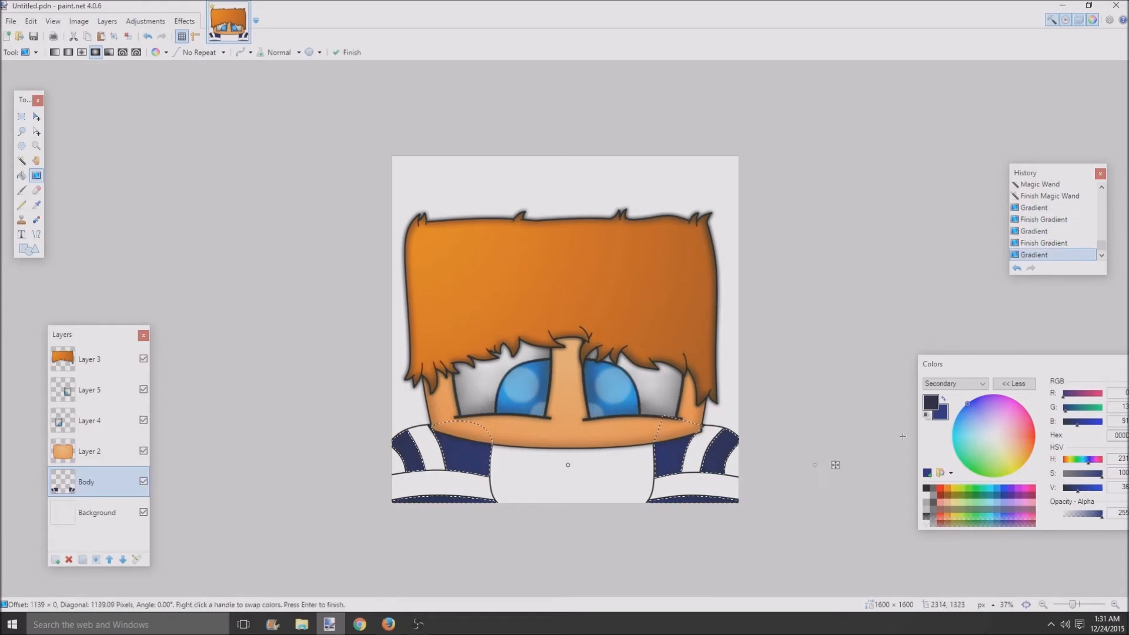
# - Darken the gradient's secondary blue to a very dark navy, make the primary color active and deselect the stripes
pyautogui.moveTo(1082, 493); pyautogui.dragTo(1068, 494)
pyautogui.click(930, 402)
pyautogui.hotkey('ctrl', 'd')
pyautogui.scroll(-2, 599, 497)
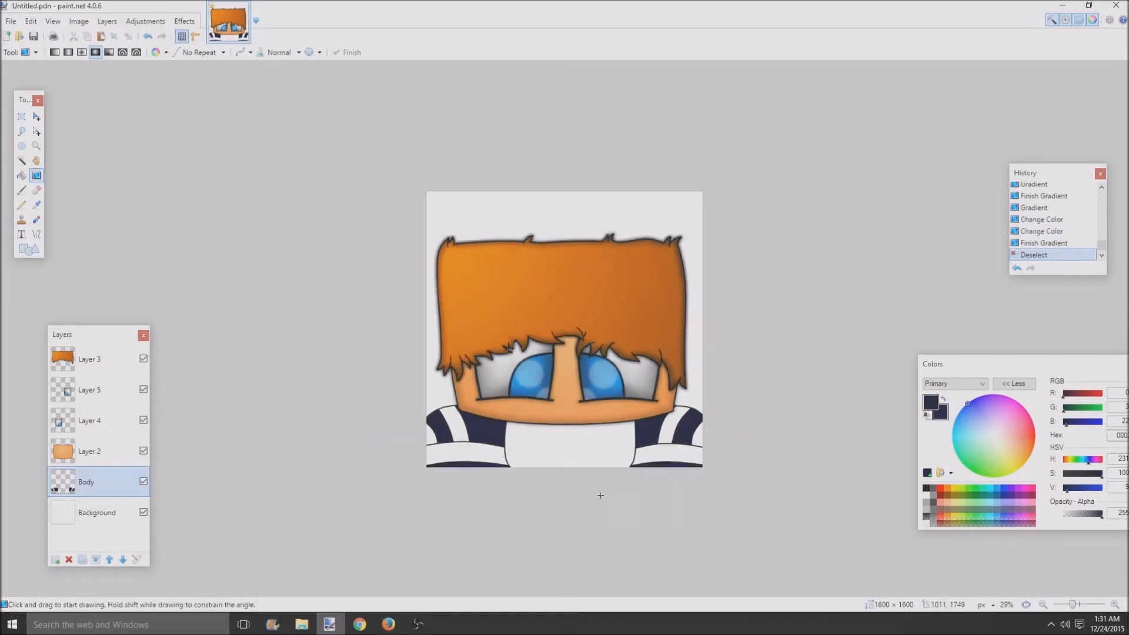
pyautogui.scroll(2, 599, 497)
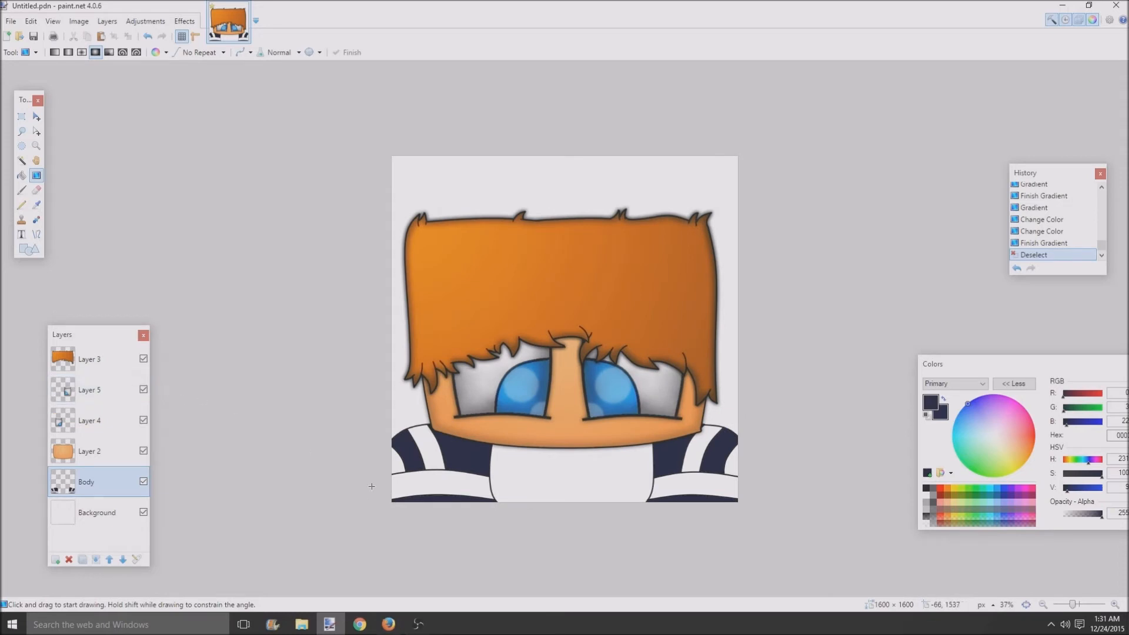
# - Try selecting the white stripe on the left shoulder with the Magic Wand and clear the selection
pyautogui.click(23, 161)
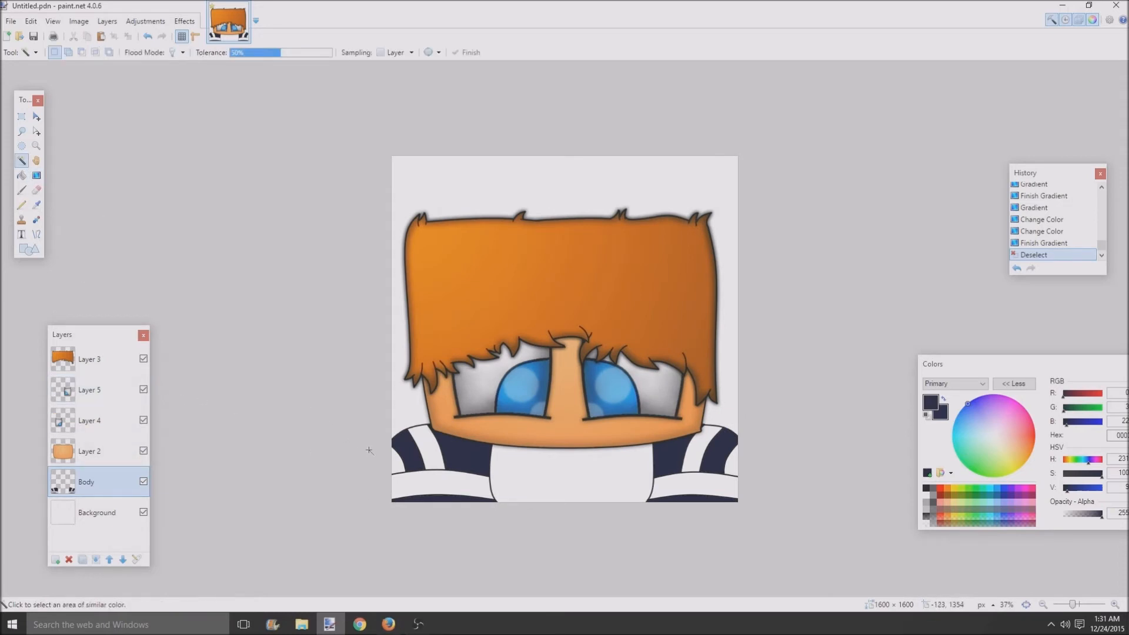
pyautogui.click(438, 467)
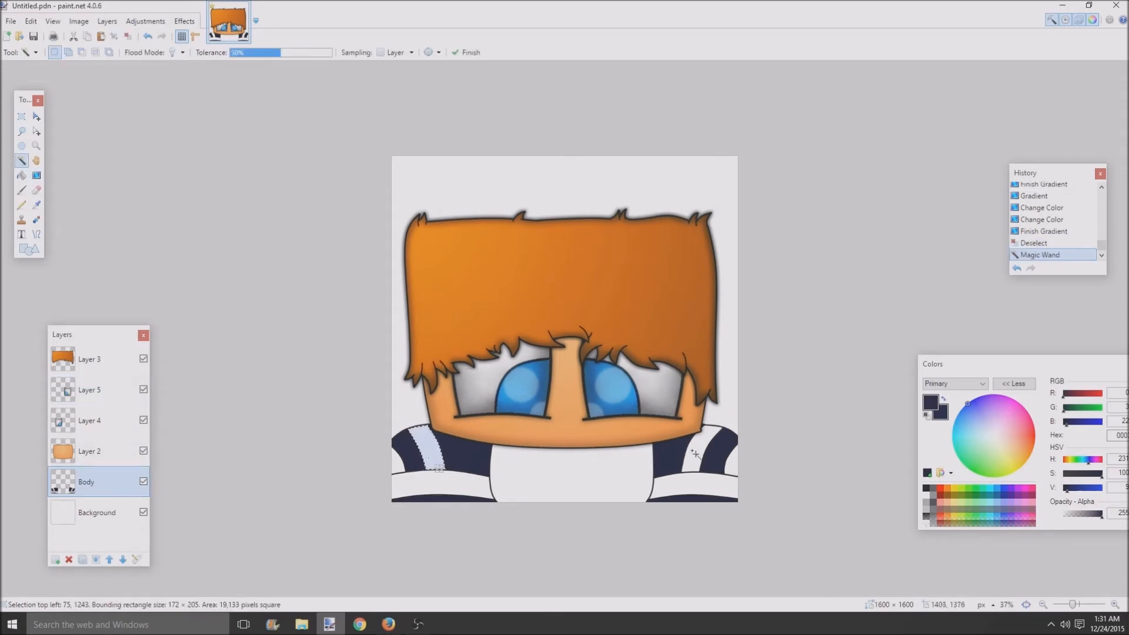
pyautogui.hotkey('ctrl', 'd')
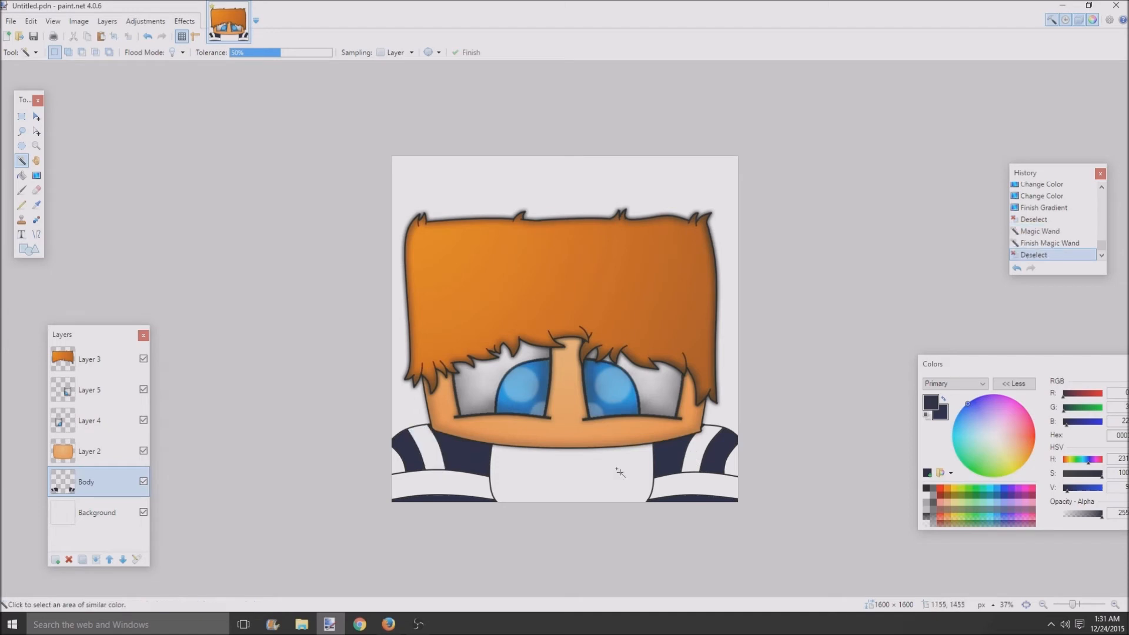
# - Try selecting the white outer shoulder areas, the white sleeve bands and the left shoulder's white stripe, and clear the selection
pyautogui.click(399, 462)
pyautogui.keyDown('ctrl'); pyautogui.click(426, 491); pyautogui.keyUp('ctrl')
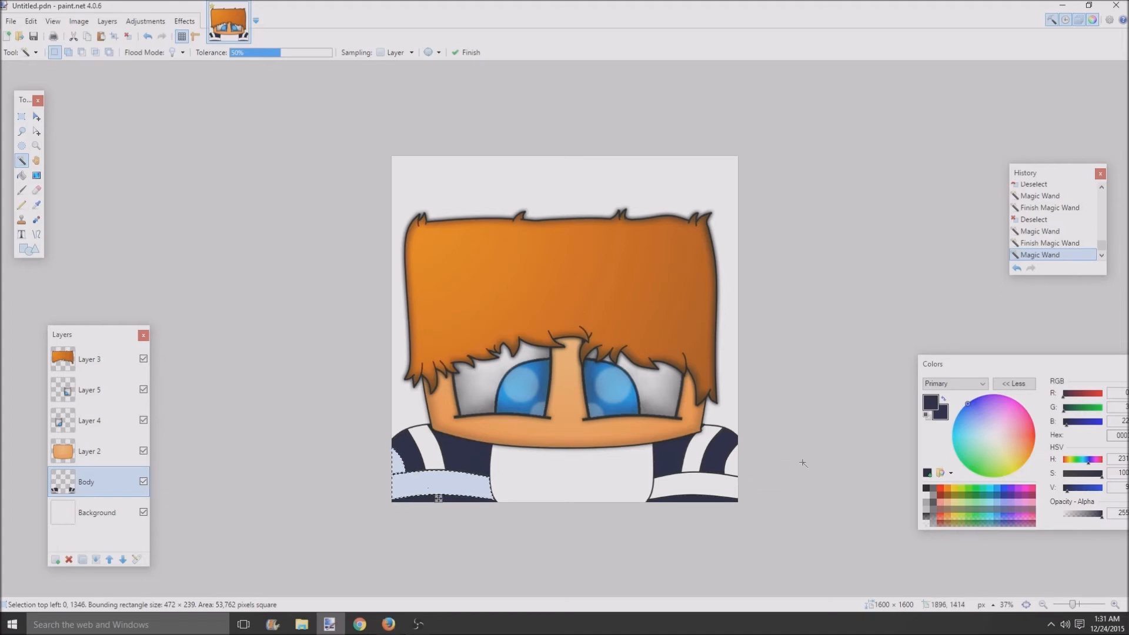
pyautogui.keyDown('ctrl'); pyautogui.click(734, 467); pyautogui.keyUp('ctrl')
pyautogui.keyDown('ctrl'); pyautogui.click(719, 486); pyautogui.keyUp('ctrl')
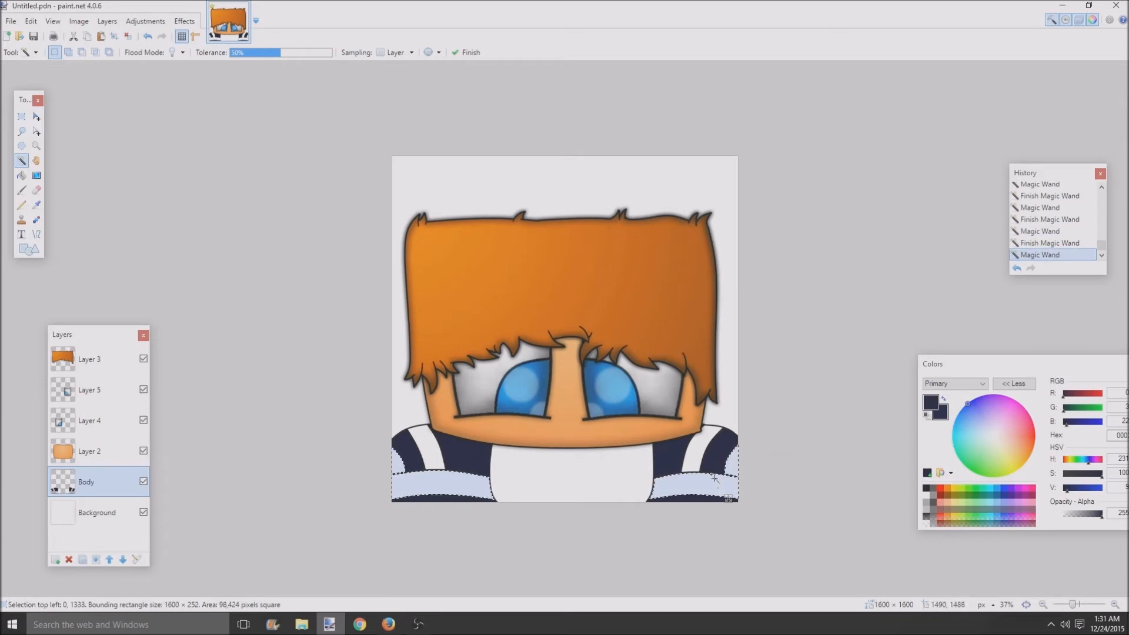
pyautogui.keyDown('ctrl'); pyautogui.click(441, 465); pyautogui.keyUp('ctrl')
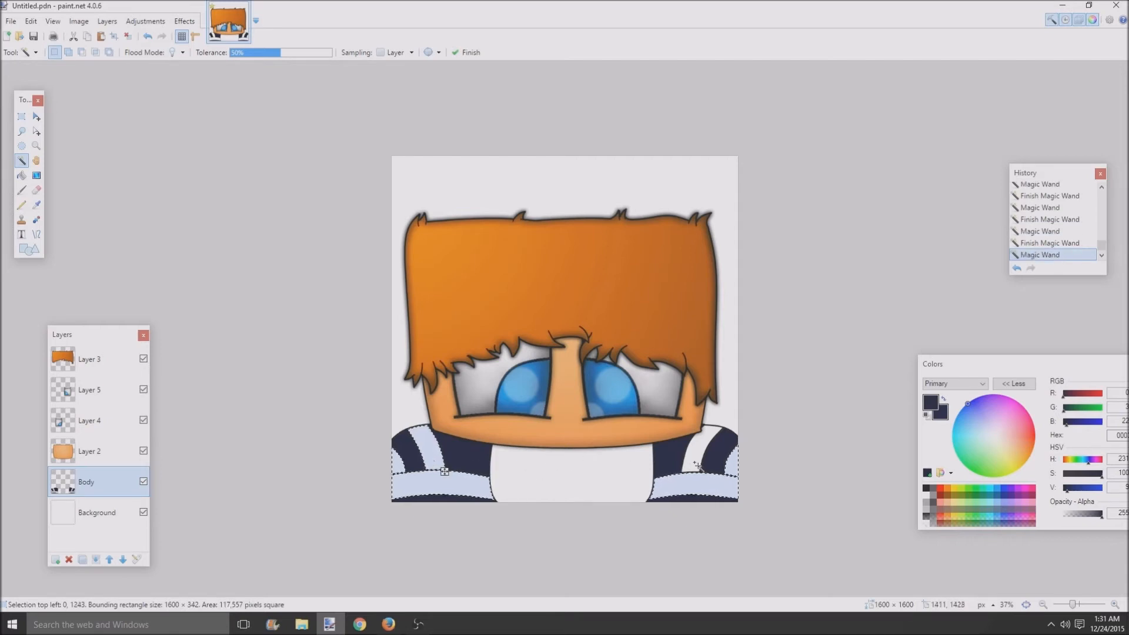
pyautogui.hotkey('ctrl', 'd')
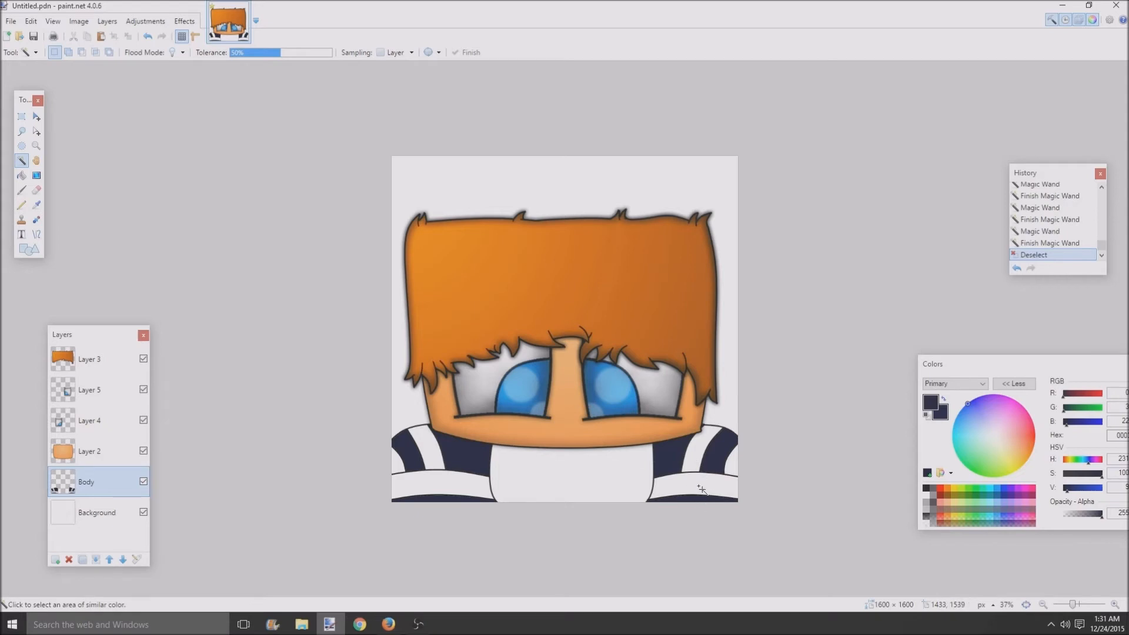
# - Select the white shoulder stripes, outer shoulder areas and sleeve bands on both sides of the body with the Magic Wand
pyautogui.click(703, 489)
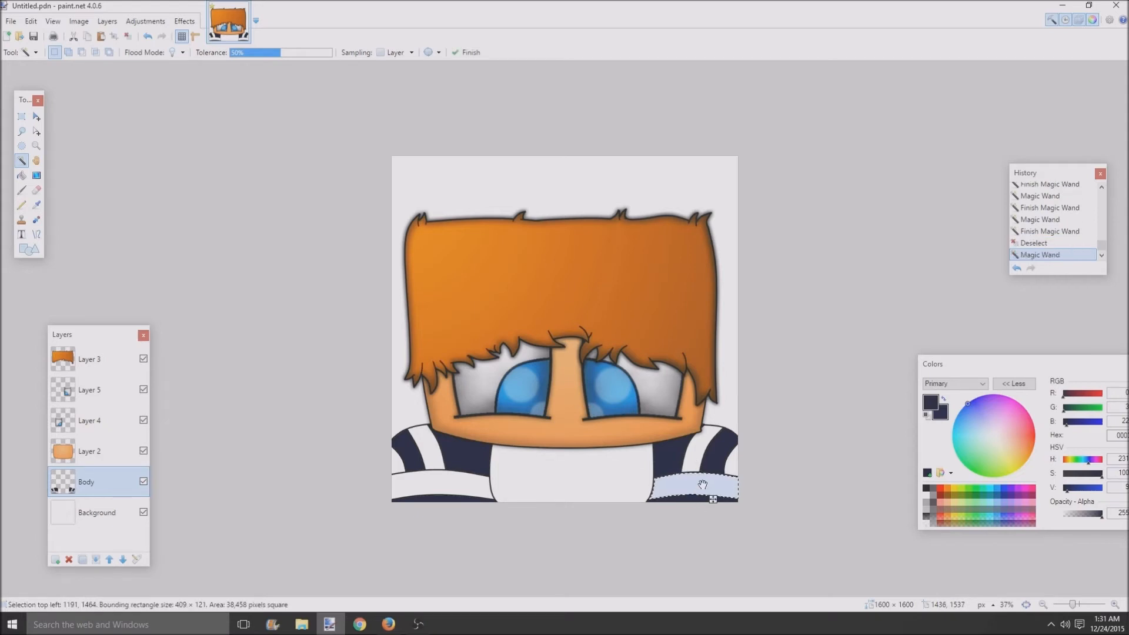
pyautogui.keyDown('ctrl'); pyautogui.click(709, 439); pyautogui.keyUp('ctrl')
pyautogui.keyDown('ctrl'); pyautogui.click(736, 465); pyautogui.keyUp('ctrl')
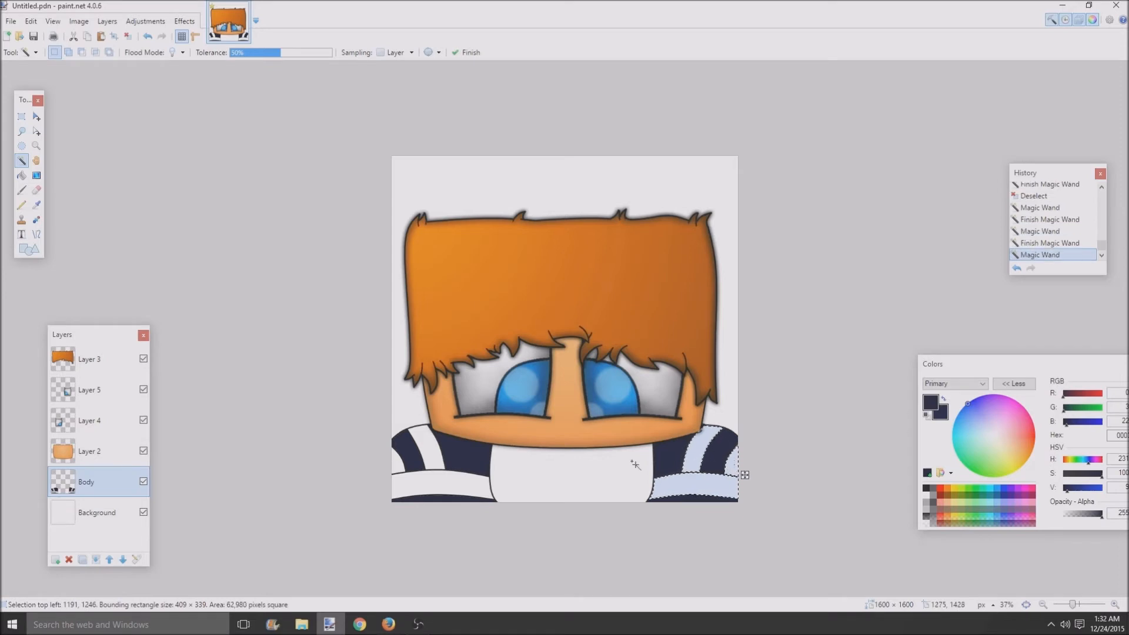
pyautogui.keyDown('ctrl'); pyautogui.click(436, 462); pyautogui.keyUp('ctrl')
pyautogui.keyDown('ctrl'); pyautogui.click(427, 496); pyautogui.keyUp('ctrl')
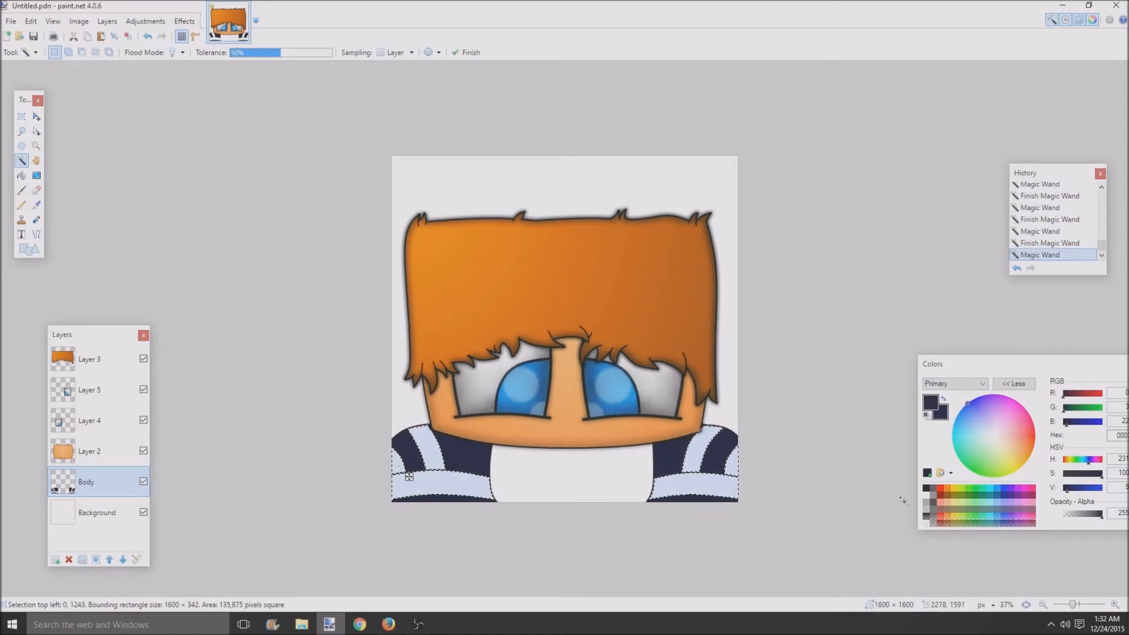
pyautogui.keyDown('ctrl'); pyautogui.click(403, 469); pyautogui.keyUp('ctrl')
# - Set the primary color to bright red with R 255 and the secondary color to dark red with R 63
pyautogui.click(947, 489)
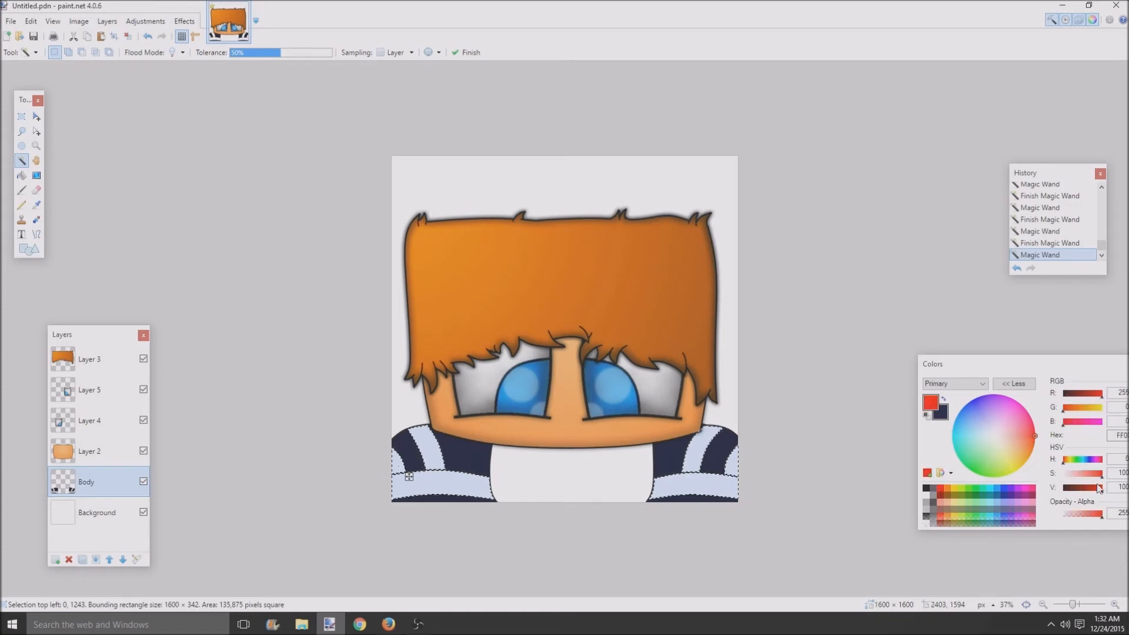
pyautogui.click(941, 413)
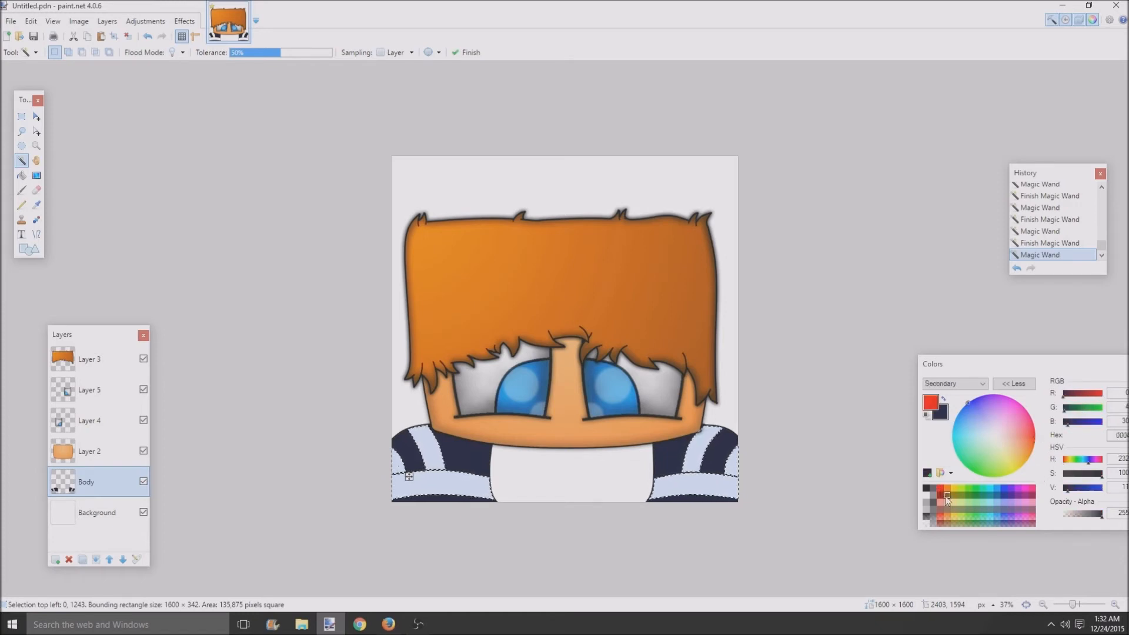
pyautogui.rightClick(948, 496)
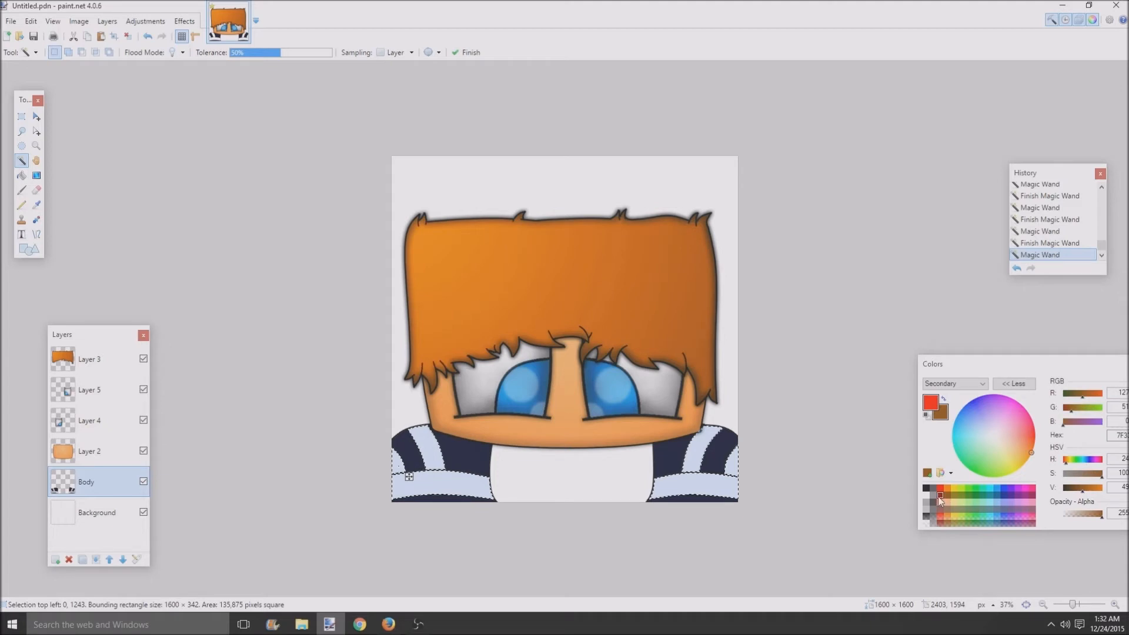
pyautogui.click(940, 497)
pyautogui.click(939, 490)
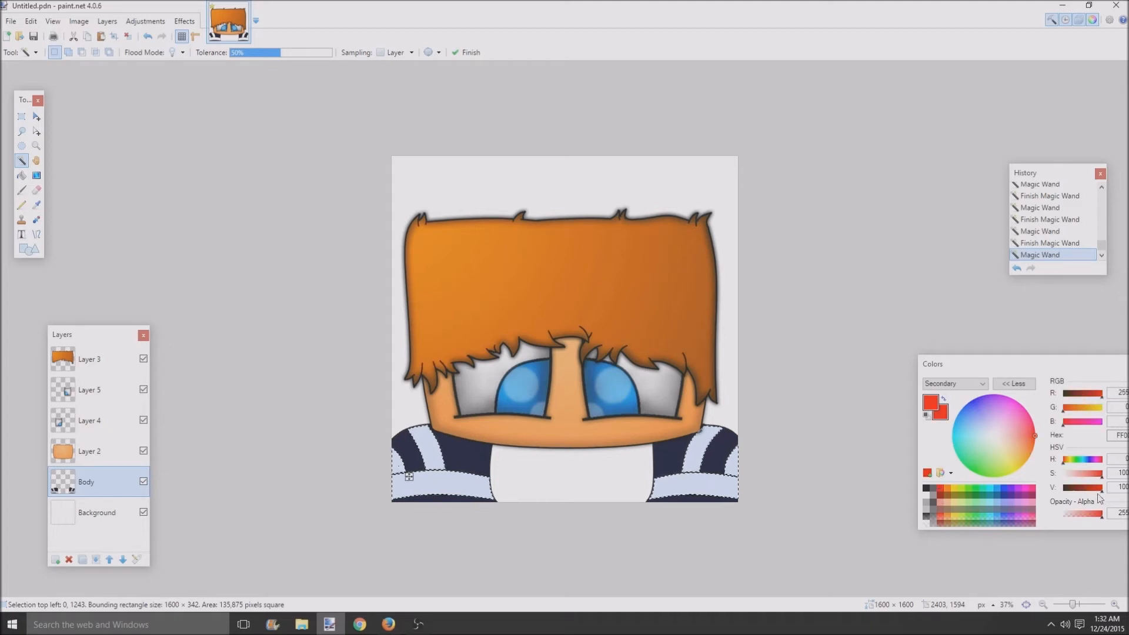
pyautogui.moveTo(1100, 497); pyautogui.dragTo(1075, 494)
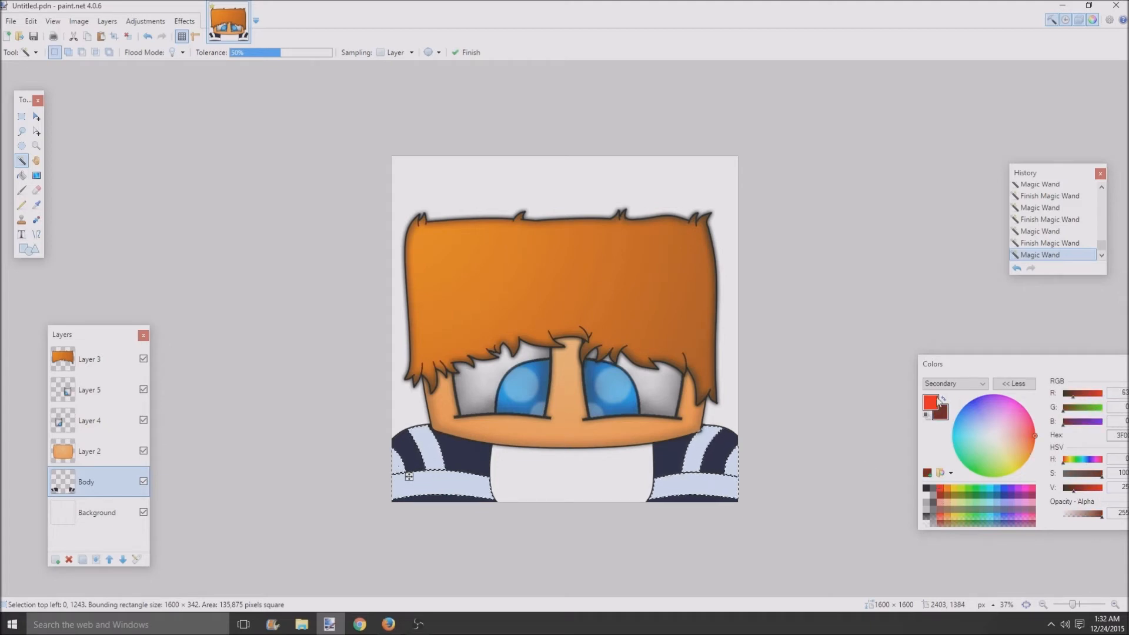
# - Fill the selected areas with a red-to-dark-red radial gradient reaching about 955 px upward from below the canvas, and deselect
pyautogui.click(36, 176)
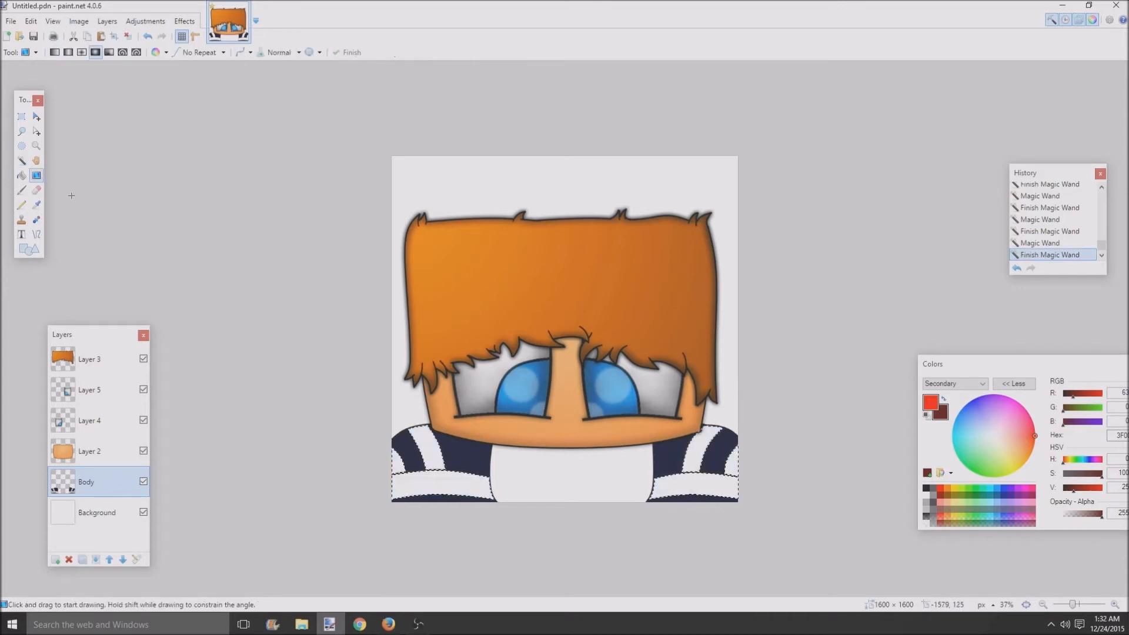
pyautogui.moveTo(567, 474); pyautogui.dragTo(814, 462)
pyautogui.moveTo(576, 461)
pyautogui.mouseDown()
pyautogui.moveTo(791, 461)
pyautogui.moveTo(714, 465)
pyautogui.mouseUp()
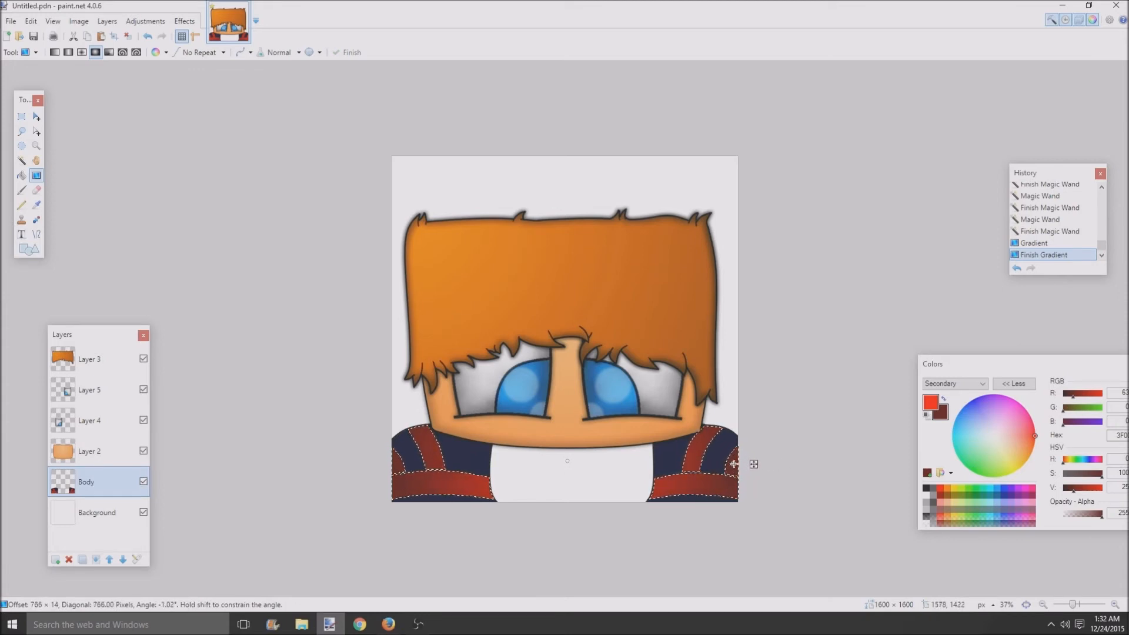
pyautogui.moveTo(574, 531); pyautogui.dragTo(657, 321)
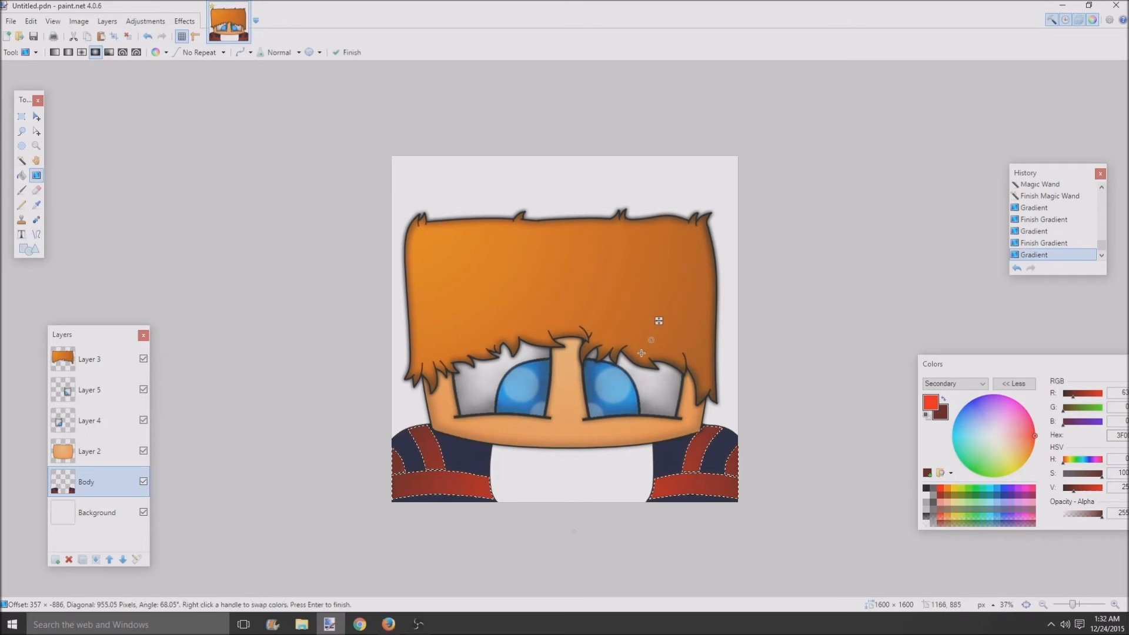
pyautogui.hotkey('ctrl', 'd')
pyautogui.hotkey('ctrl', '-')
pyautogui.hotkey('ctrl', '-')
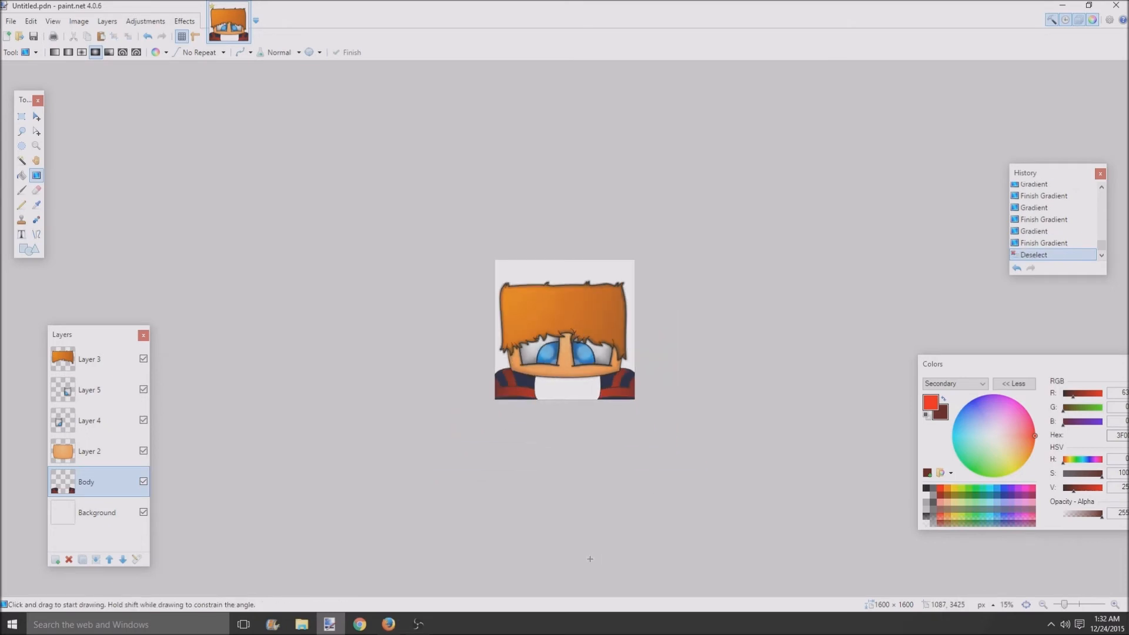
pyautogui.scroll(5, 601, 519)
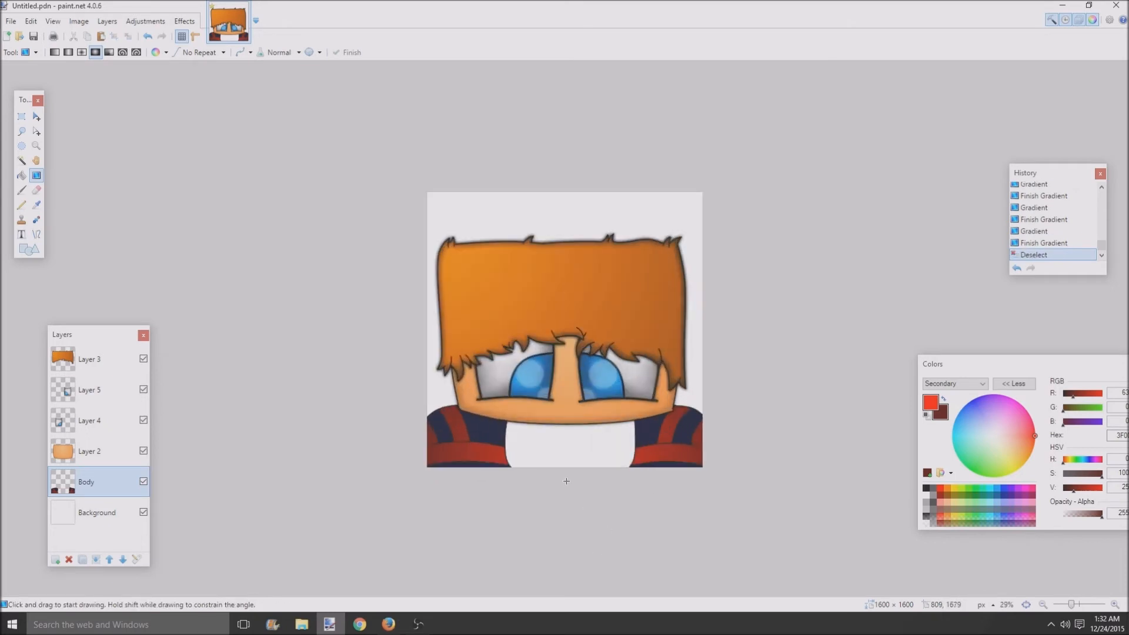
# - Nudge the entire face shape on Layer 2 slightly to the left and deselect it
pyautogui.click(89, 450)
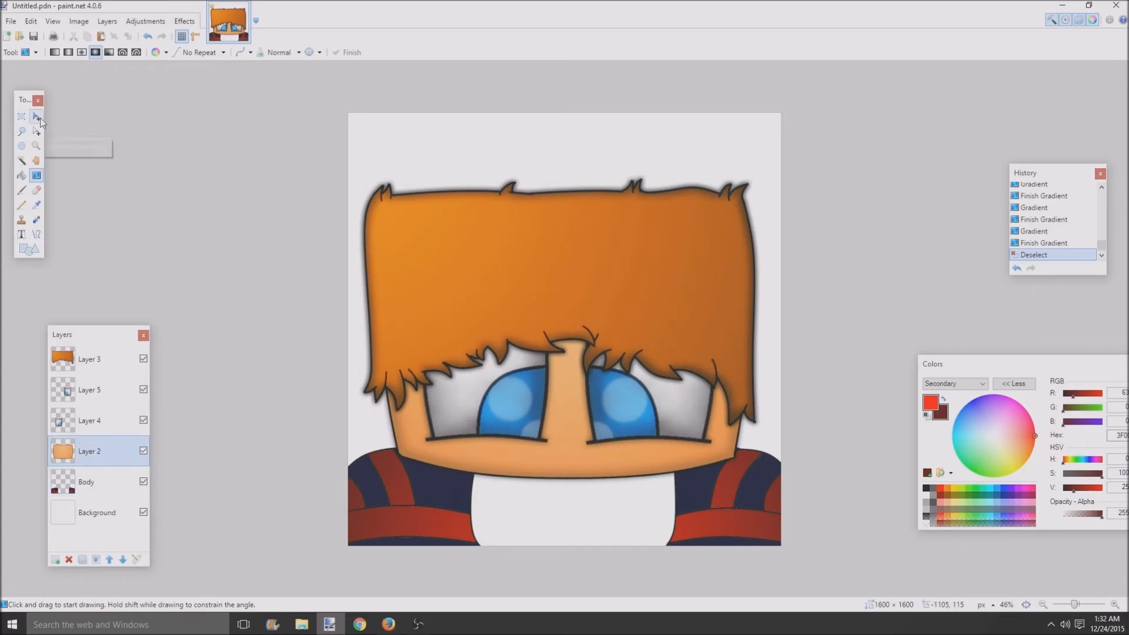
pyautogui.click(37, 117)
pyautogui.hotkey('ctrl', 'a')
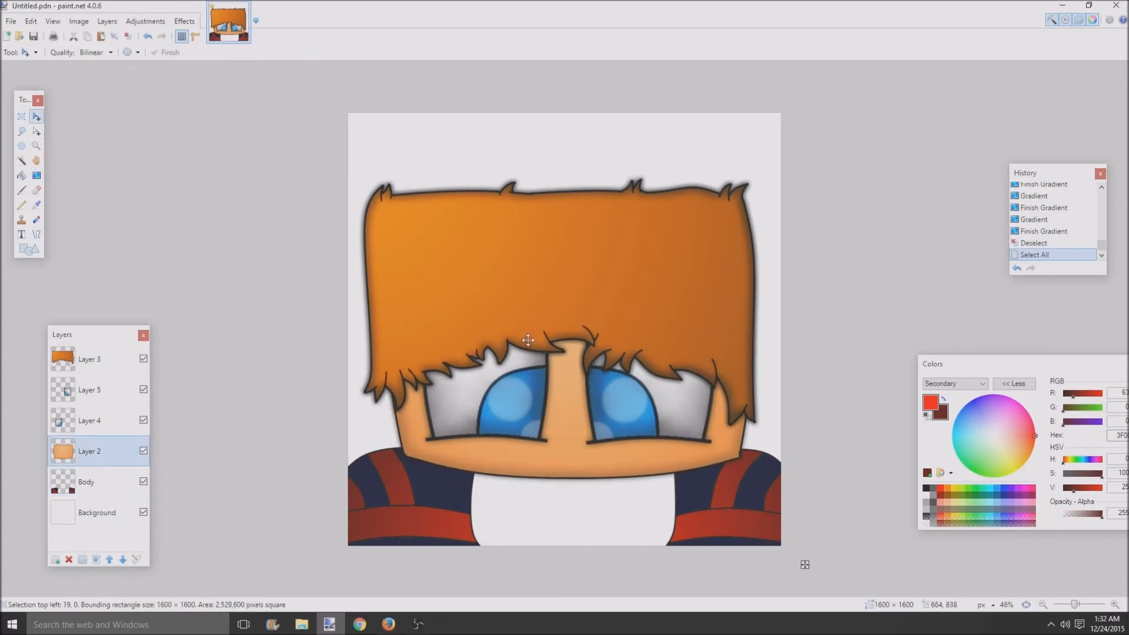
pyautogui.moveTo(528, 340); pyautogui.dragTo(519, 340)
pyautogui.hotkey('ctrl', 'd')
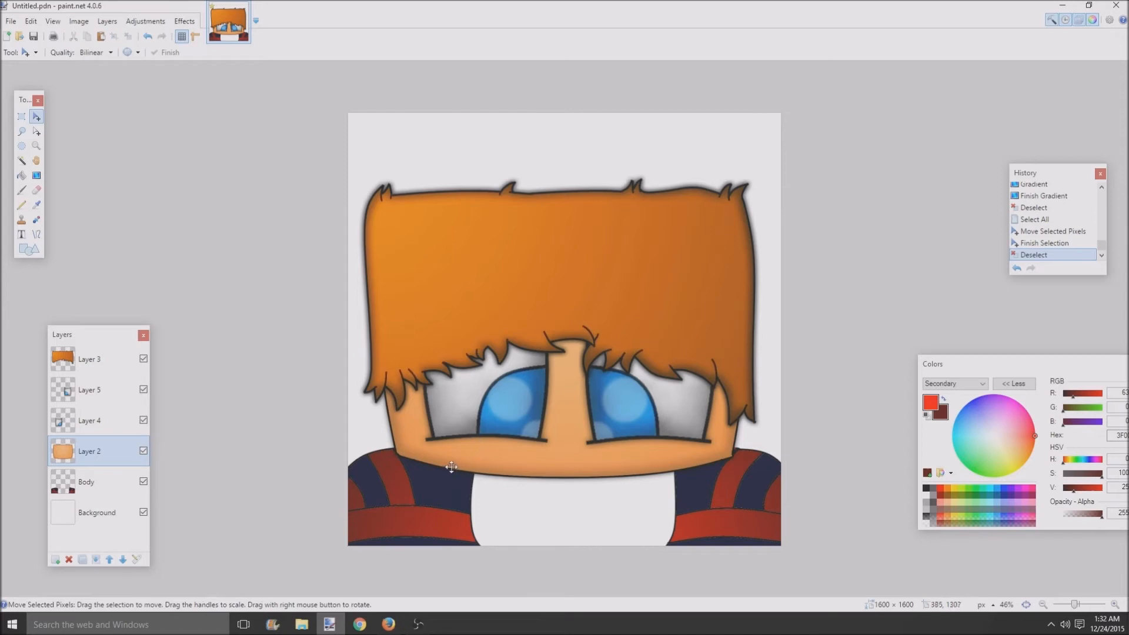
# - Move the left eye on Layer 4 slightly left and down, and deselect it
pyautogui.click(88, 421)
pyautogui.hotkey('ctrl', 'a')
pyautogui.moveTo(515, 429); pyautogui.dragTo(509, 432)
pyautogui.hotkey('ctrl', 'd')
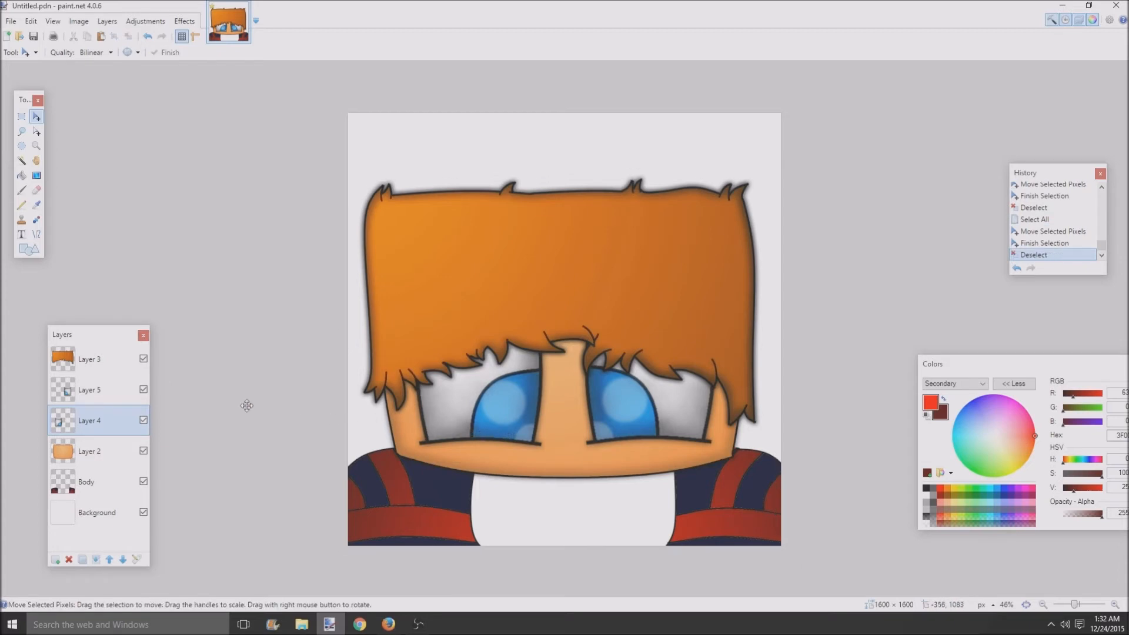
# - Nudge the hair on Layer 3 and narrow it slightly from its right edge
pyautogui.click(88, 359)
pyautogui.hotkey('ctrl', 'a')
pyautogui.moveTo(524, 383); pyautogui.dragTo(523, 385)
pyautogui.moveTo(780, 331); pyautogui.dragTo(746, 333)
pyautogui.hotkey('ctrl', 'd')
pyautogui.scroll(-2, 621, 388)
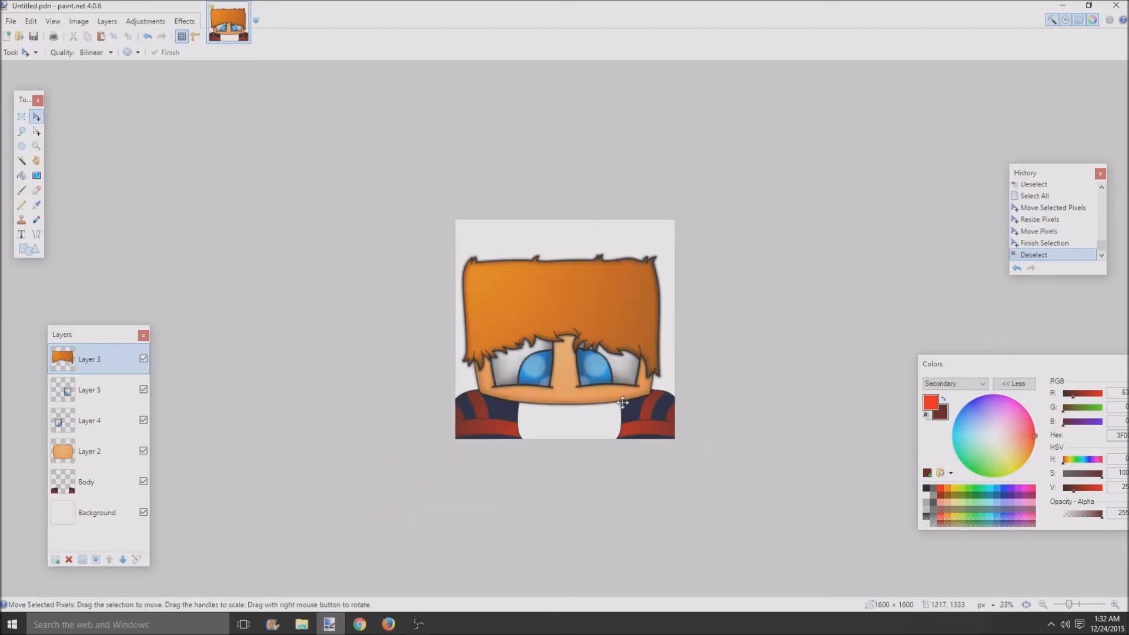
pyautogui.scroll(2, 611, 478)
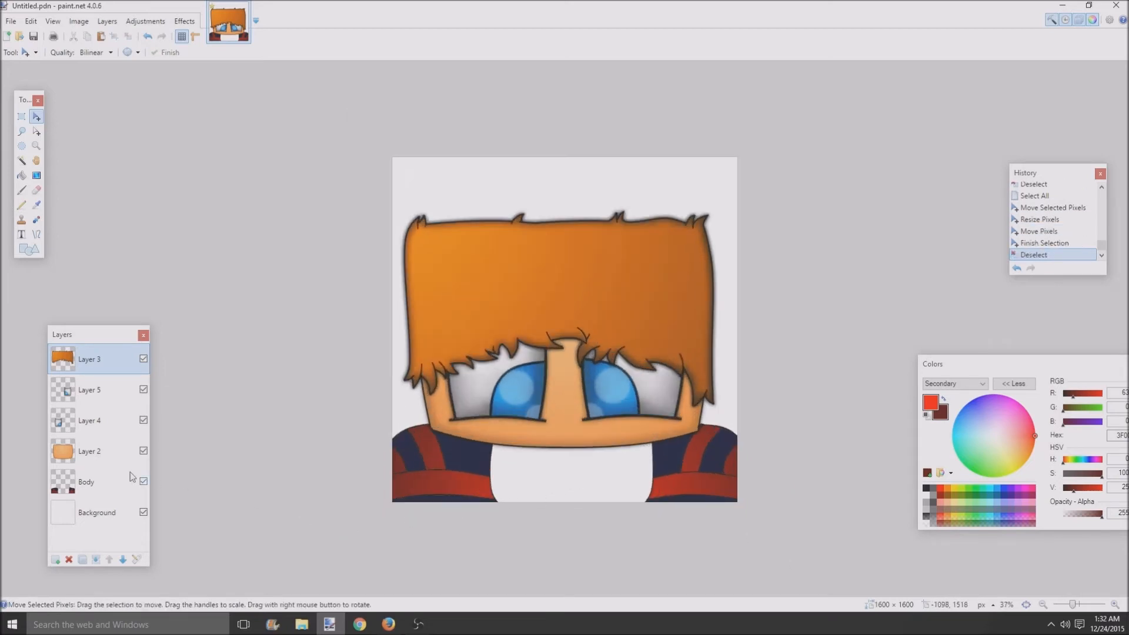
# - Stretch the face on Layer 2 to a selection height of 1704 px and raise its top above the canvas
pyautogui.click(90, 420)
pyautogui.click(89, 451)
pyautogui.hotkey('ctrl', 'a')
pyautogui.moveTo(563, 502)
pyautogui.mouseDown()
pyautogui.moveTo(563, 523)
pyautogui.moveTo(559, 481)
pyautogui.mouseUp()
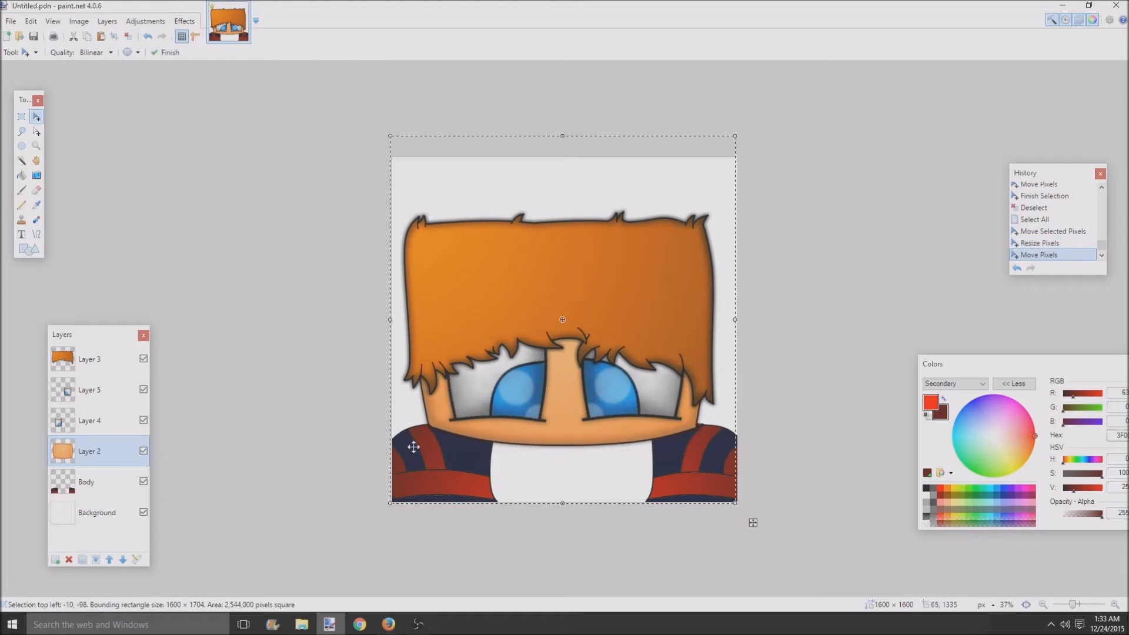
pyautogui.hotkey('ctrl', 'd')
# - Move the hair on Layer 3 straight up toward the canvas's upper edge, exposing more of the eyes, and deselect it
pyautogui.click(90, 359)
pyautogui.hotkey('ctrl', 'a')
pyautogui.moveTo(544, 335); pyautogui.dragTo(544, 311)
pyautogui.hotkey('ctrl', 'd')
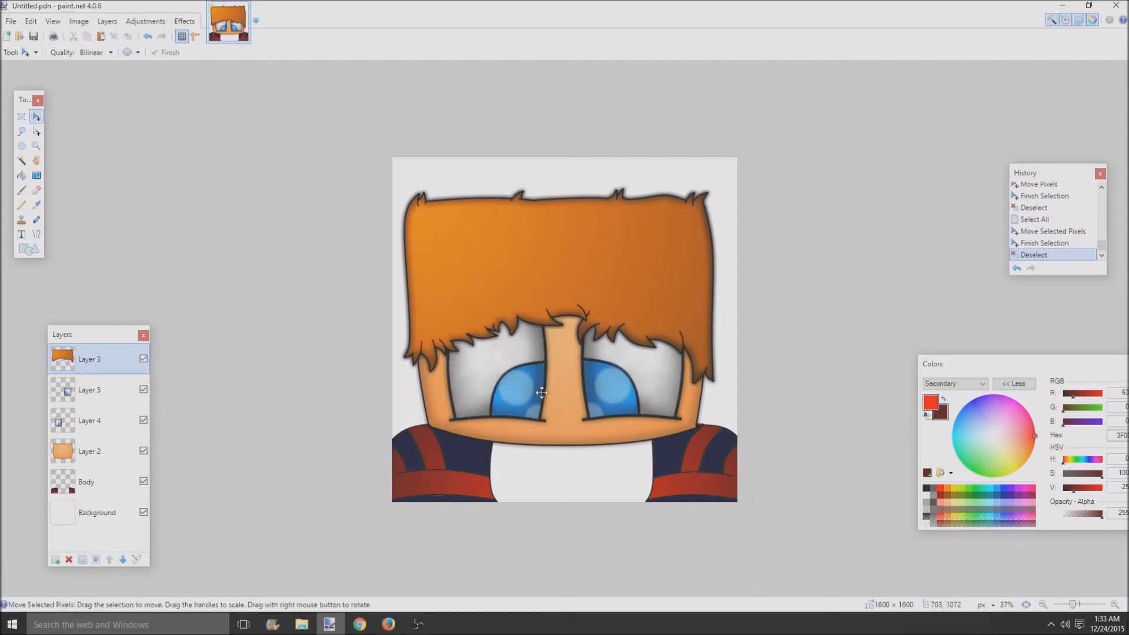
pyautogui.scroll(-2, 574, 450)
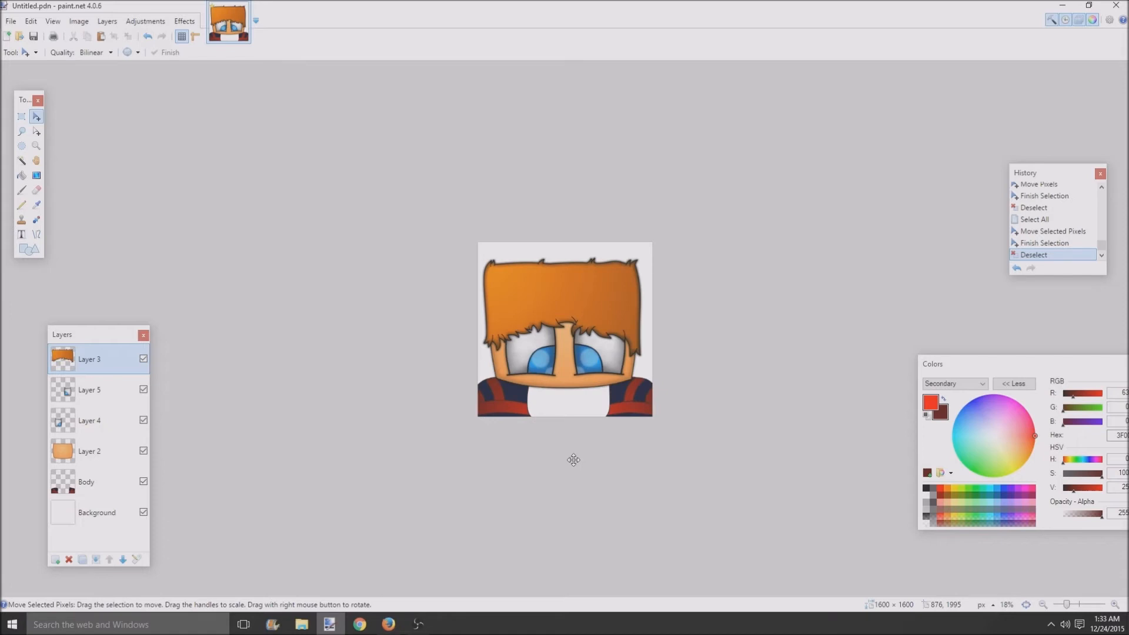
# - Move the right eye on Layer 5 up about 70 px and right about 10 px
pyautogui.click(91, 396)
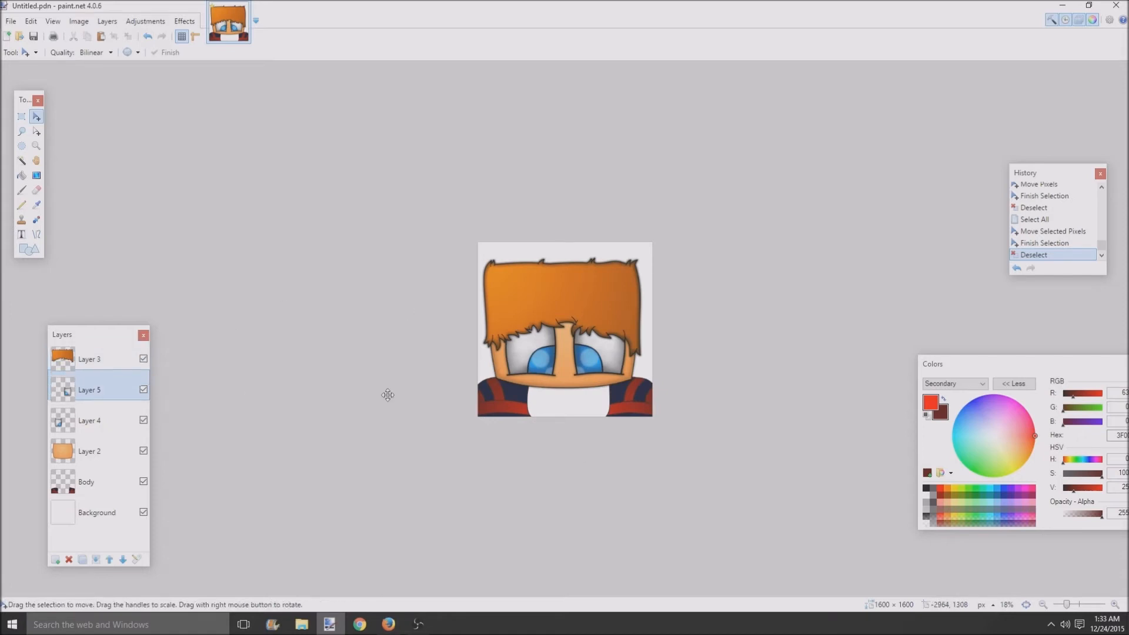
pyautogui.hotkey('ctrl', 'a')
pyautogui.moveTo(624, 338); pyautogui.dragTo(624, 343)
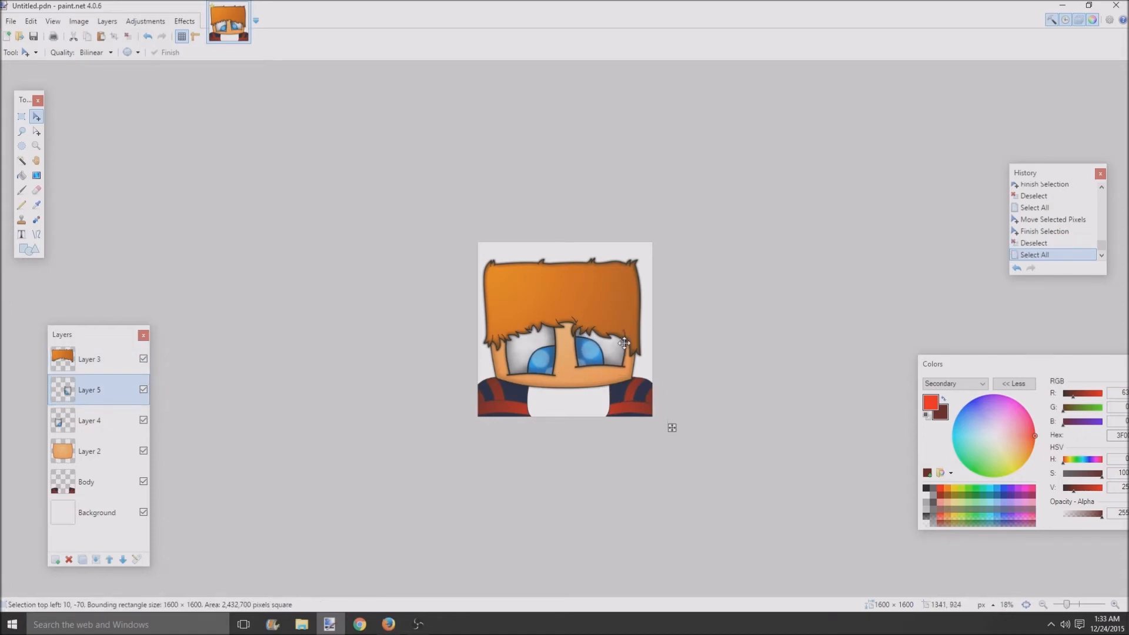
pyautogui.hotkey('ctrl', 'd')
# - Move the left eye on Layer 4 up about 75 px and left about 32 px
pyautogui.click(92, 421)
pyautogui.hotkey('ctrl', 'a')
pyautogui.moveTo(495, 370); pyautogui.dragTo(491, 361)
pyautogui.hotkey('ctrl', 'd')
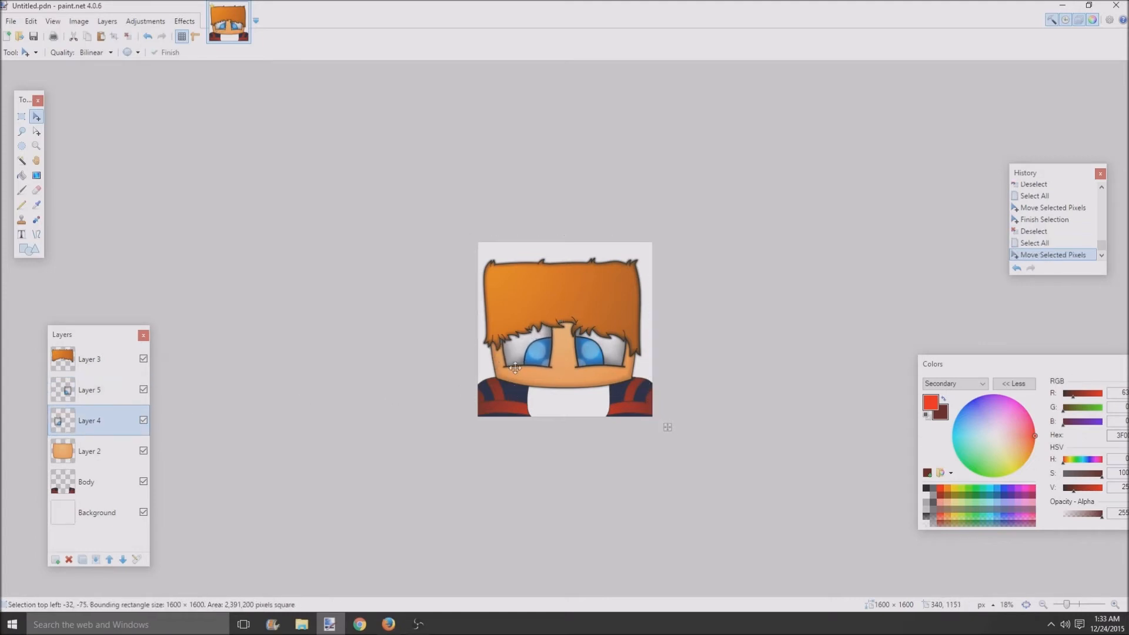
pyautogui.scroll(-2, 529, 383)
pyautogui.scroll(4, 547, 393)
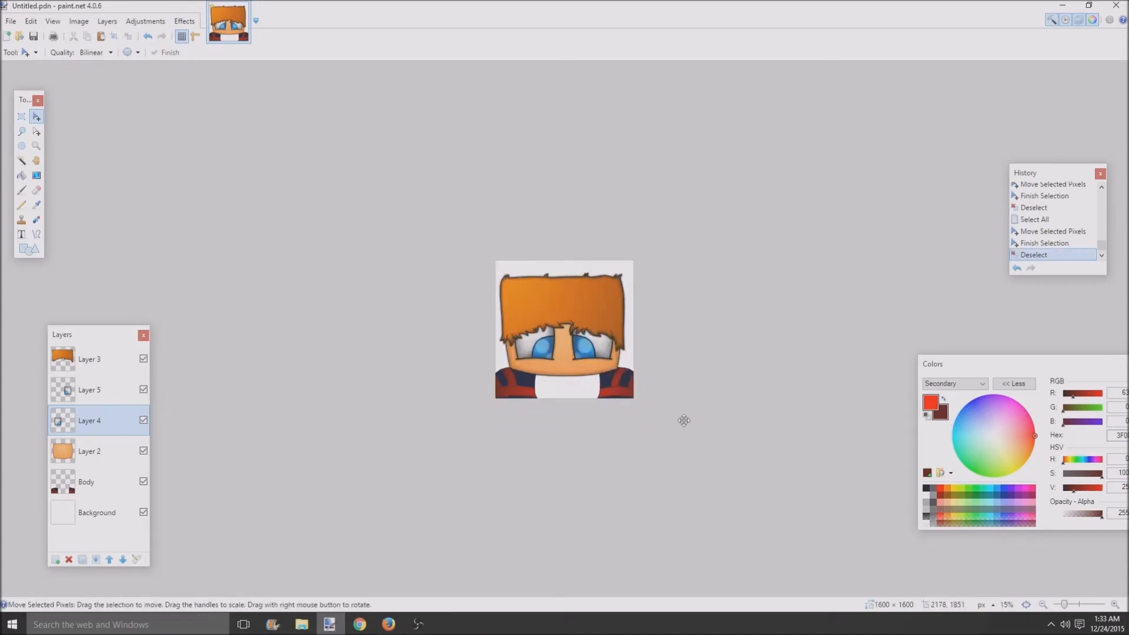
# - Bring the eyes closer together by nudging the left eye right and the right eye slightly left
pyautogui.moveTo(747, 518); pyautogui.dragTo(761, 519)
pyautogui.hotkey('alt', 'pageup')
pyautogui.moveTo(644, 387); pyautogui.dragTo(640, 389)
pyautogui.hotkey('ctrl', 'd')
pyautogui.scroll(-4, 542, 434)
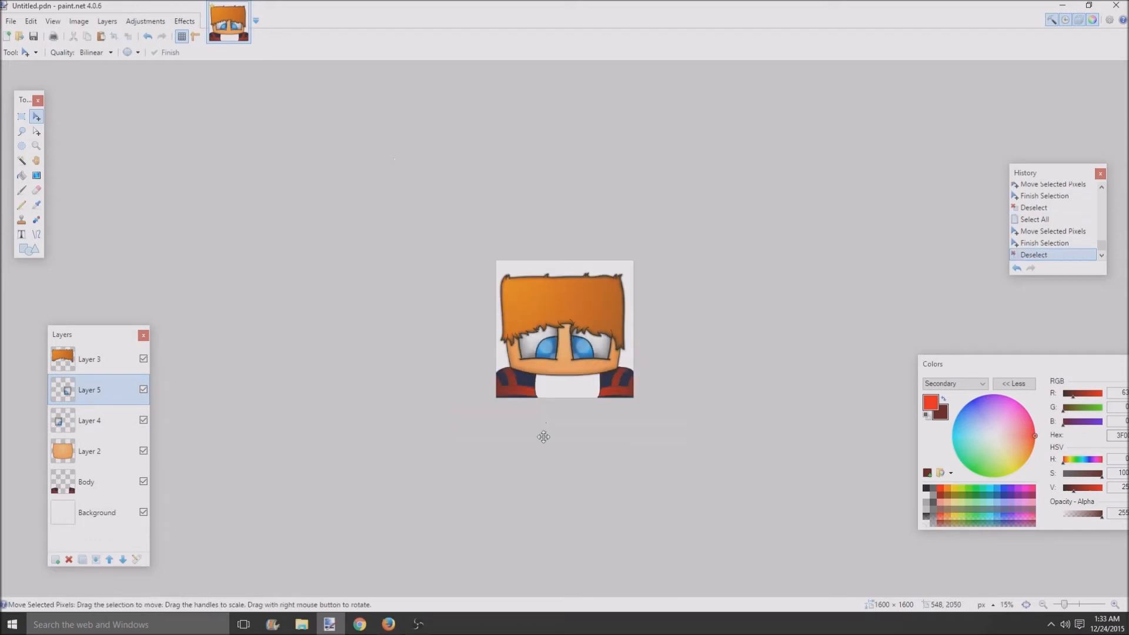
pyautogui.scroll(4, 636, 476)
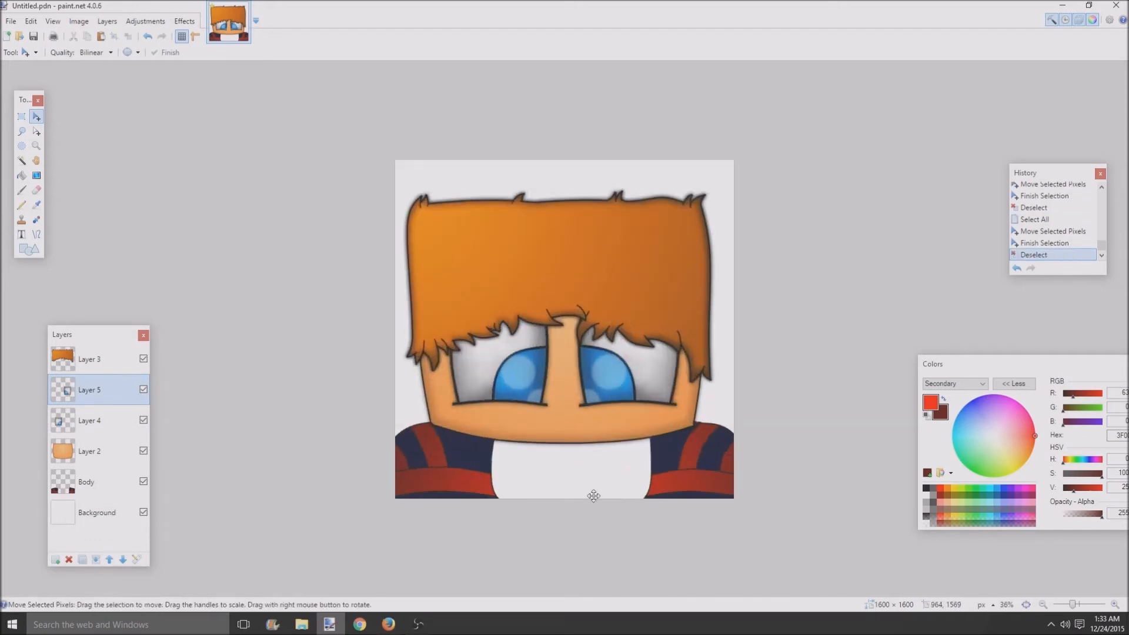
pyautogui.scroll(1, 586, 594)
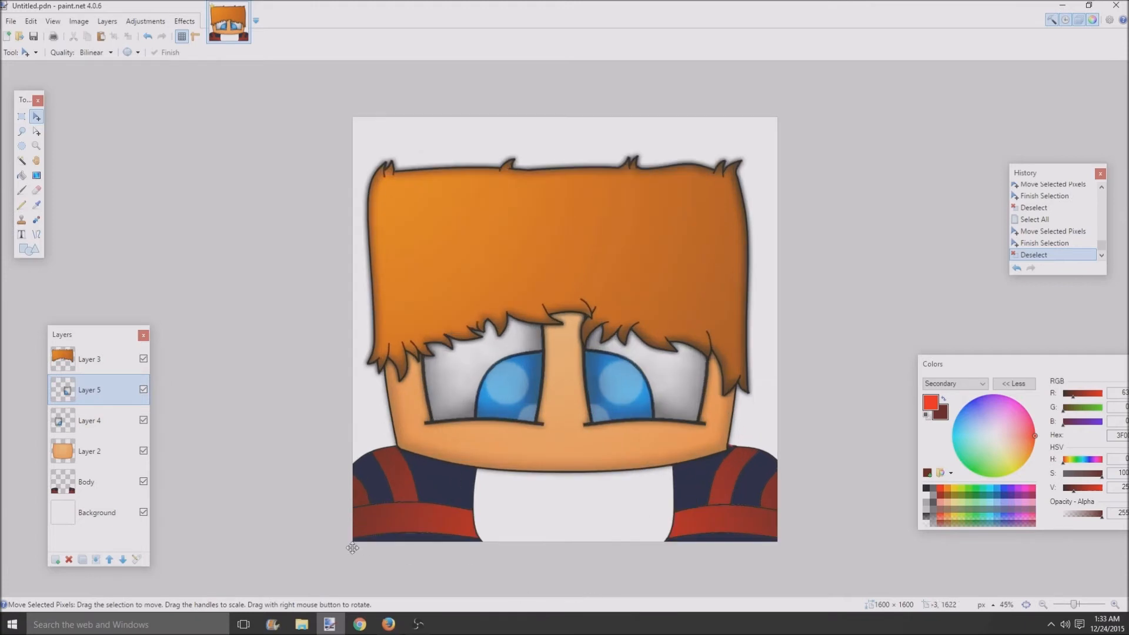
# - Select the left shoulder's red stripe on the Body layer with the Magic Wand at 32% tolerance
pyautogui.click(85, 480)
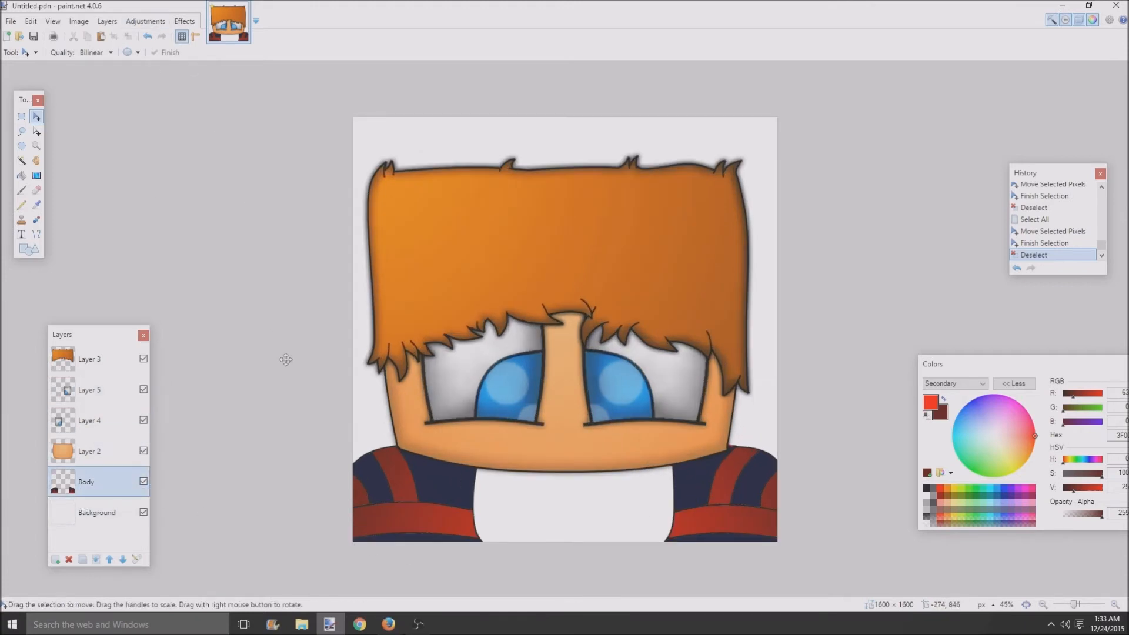
pyautogui.click(21, 160)
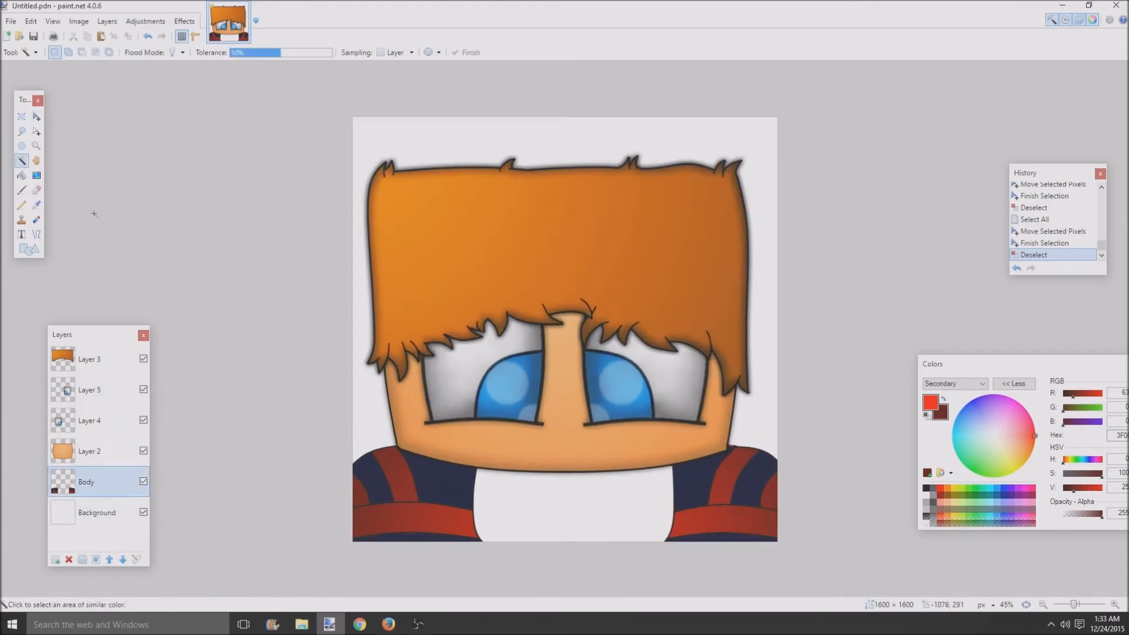
pyautogui.scroll(1, 375, 517)
pyautogui.click(360, 521)
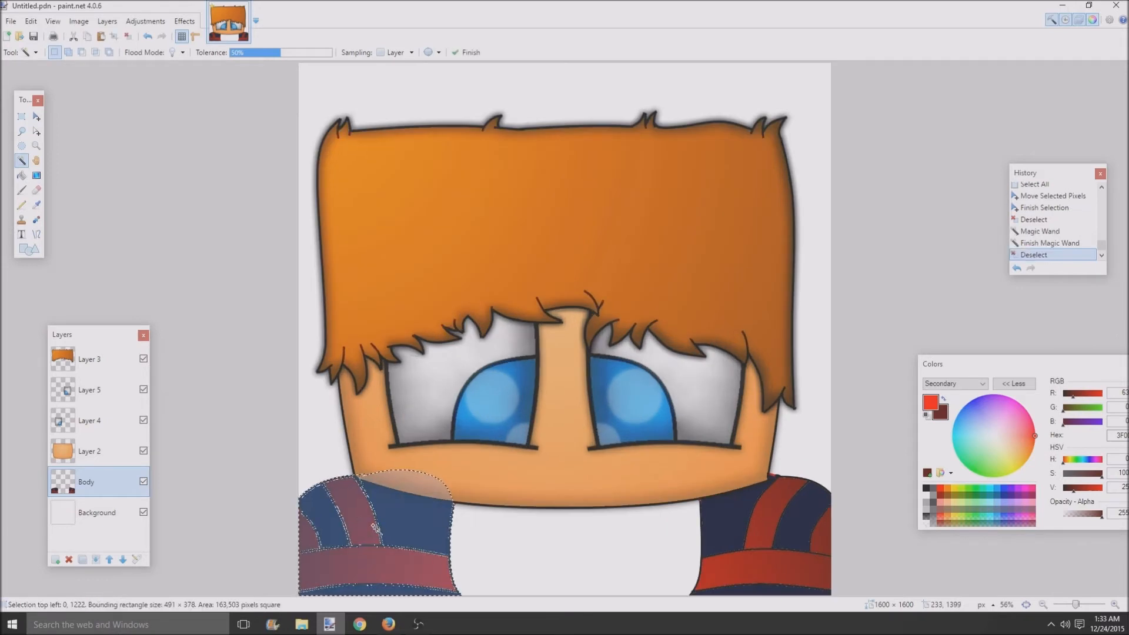
pyautogui.hotkey('ctrl', 'd')
pyautogui.click(362, 525)
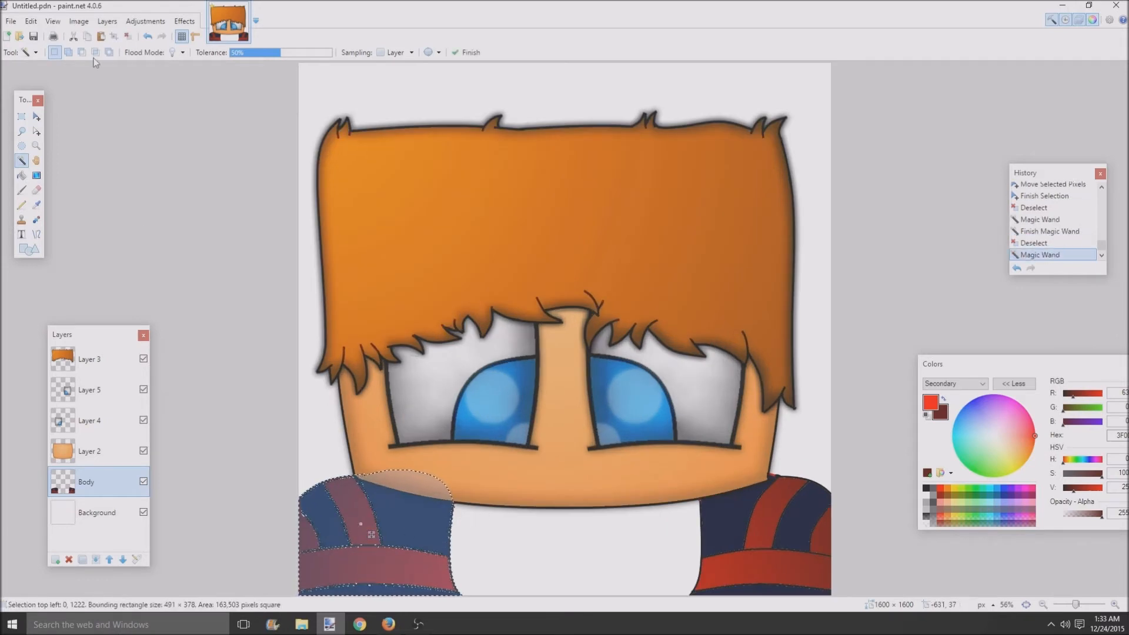
pyautogui.moveTo(259, 54); pyautogui.dragTo(263, 62)
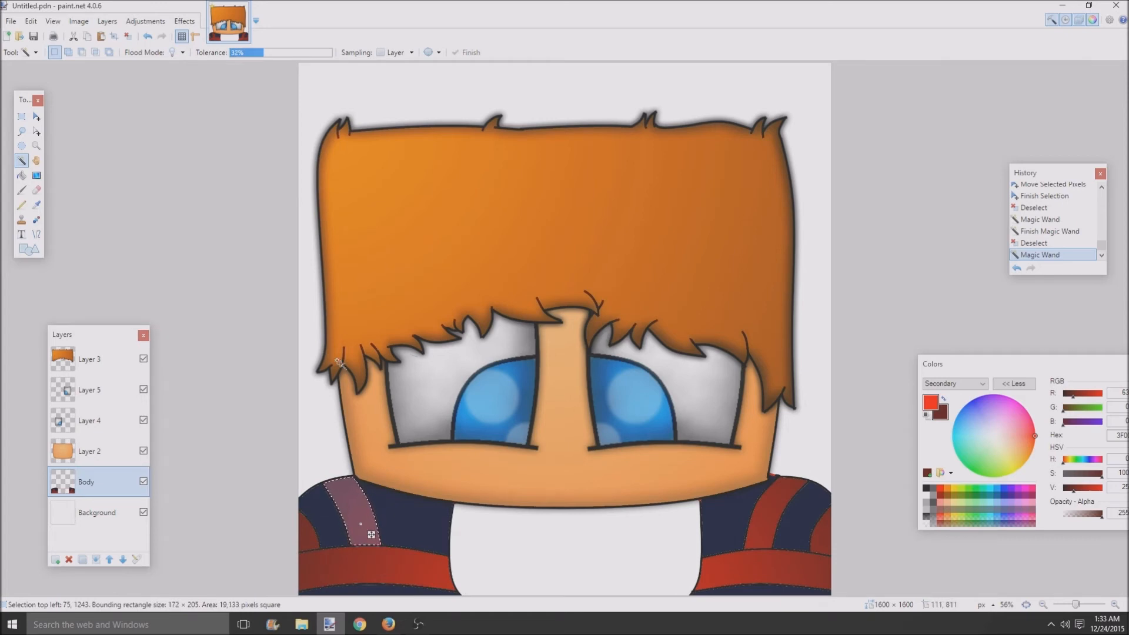
# - Add the remaining red stripes and bands on both shoulders to the Magic Wand selection
pyautogui.keyDown('ctrl'); pyautogui.click(369, 564); pyautogui.keyUp('ctrl')
pyautogui.keyDown('ctrl'); pyautogui.click(316, 539); pyautogui.keyUp('ctrl')
pyautogui.keyDown('ctrl'); pyautogui.click(771, 519); pyautogui.keyUp('ctrl')
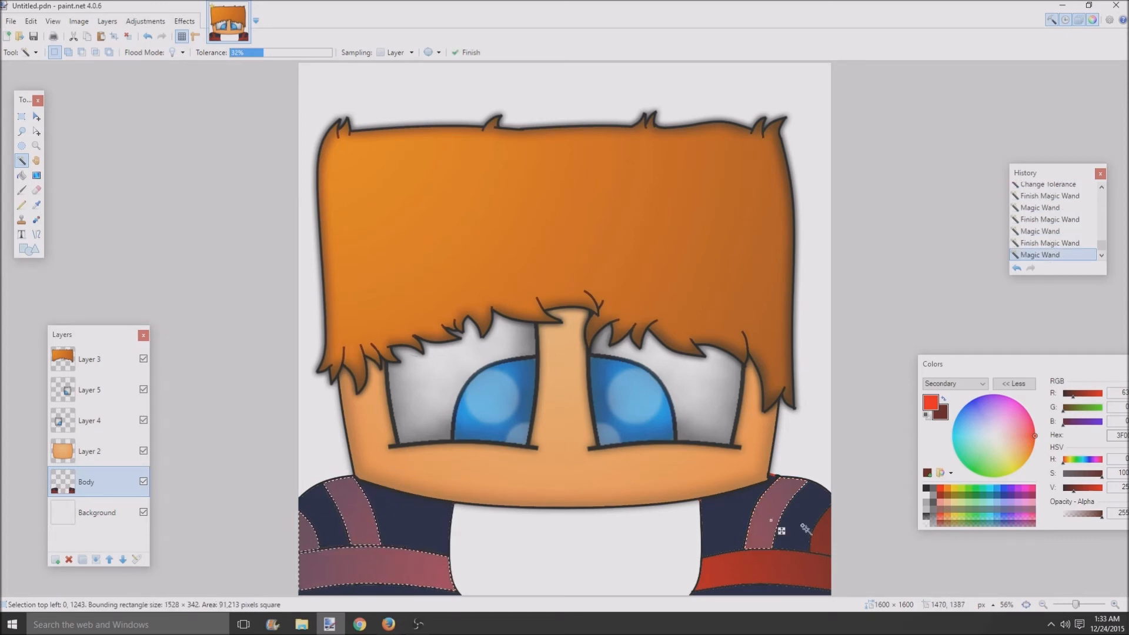
pyautogui.keyDown('ctrl'); pyautogui.click(825, 534); pyautogui.keyUp('ctrl')
pyautogui.keyDown('ctrl'); pyautogui.click(811, 567); pyautogui.keyUp('ctrl')
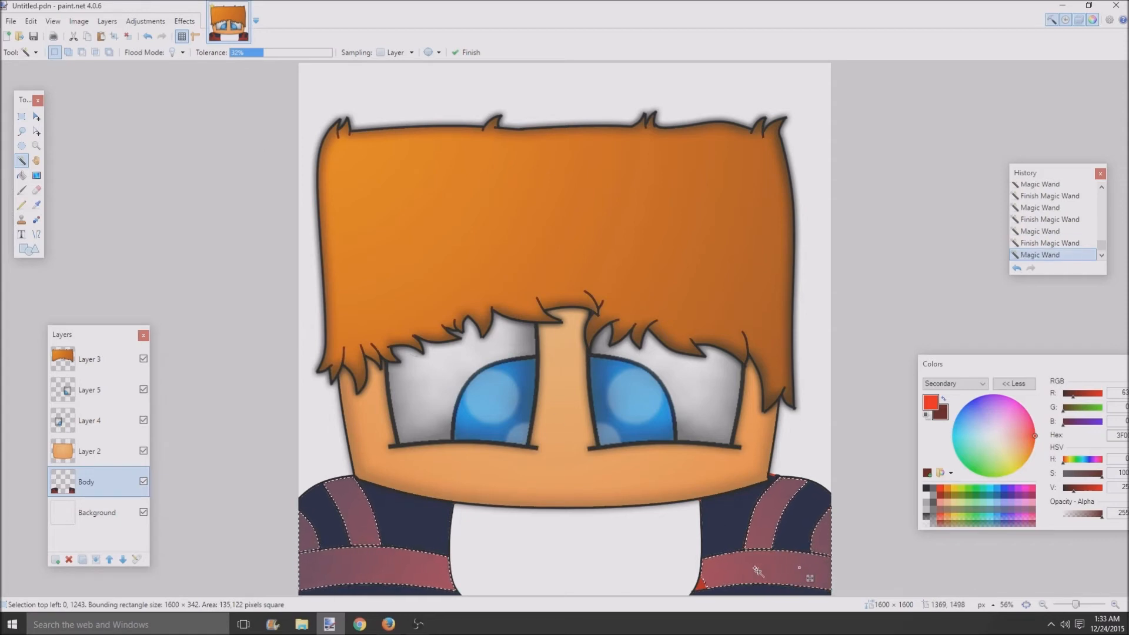
# - Start a Bevel Object effect on the selected red stripes with depth 27 and strength 0.56
pyautogui.click(184, 21)
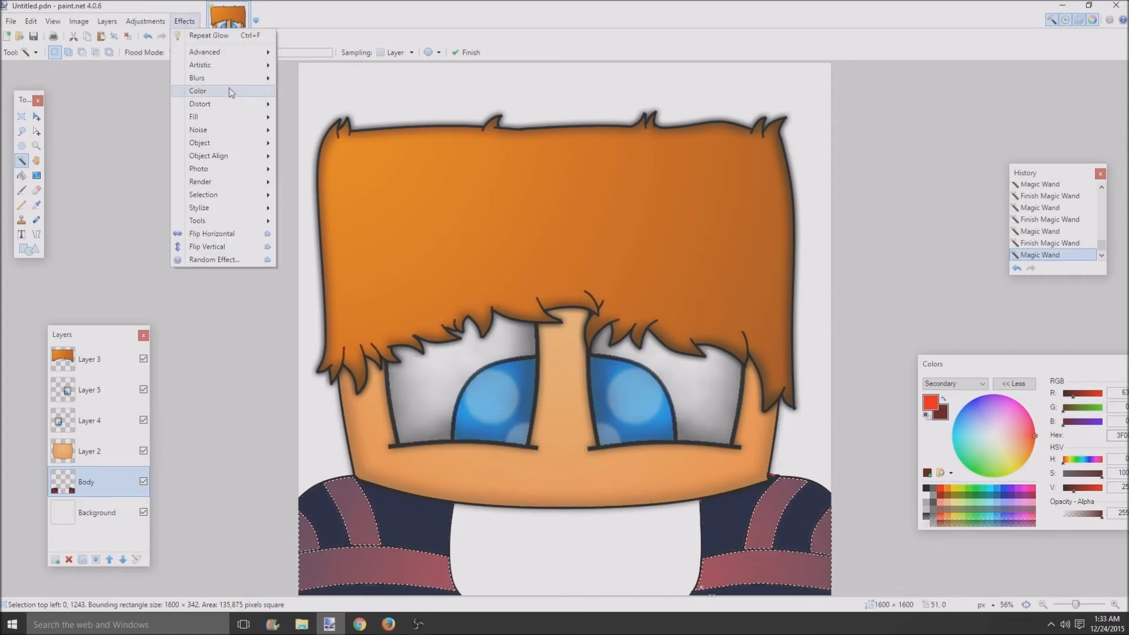
pyautogui.moveTo(212, 145)
pyautogui.click(318, 143)
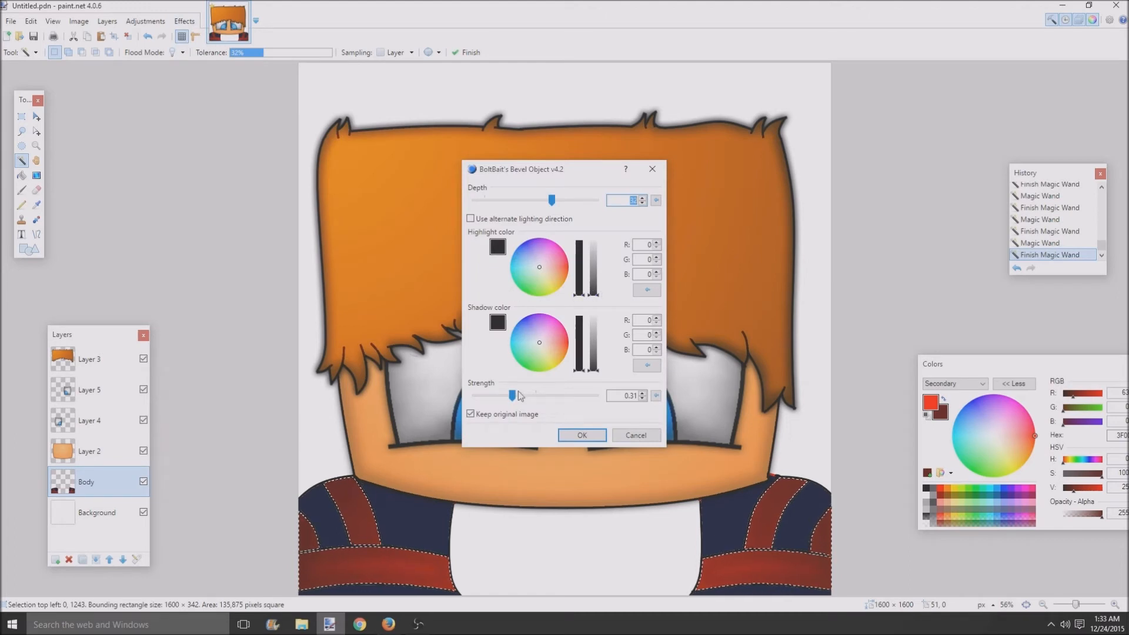
pyautogui.moveTo(513, 395); pyautogui.dragTo(553, 400)
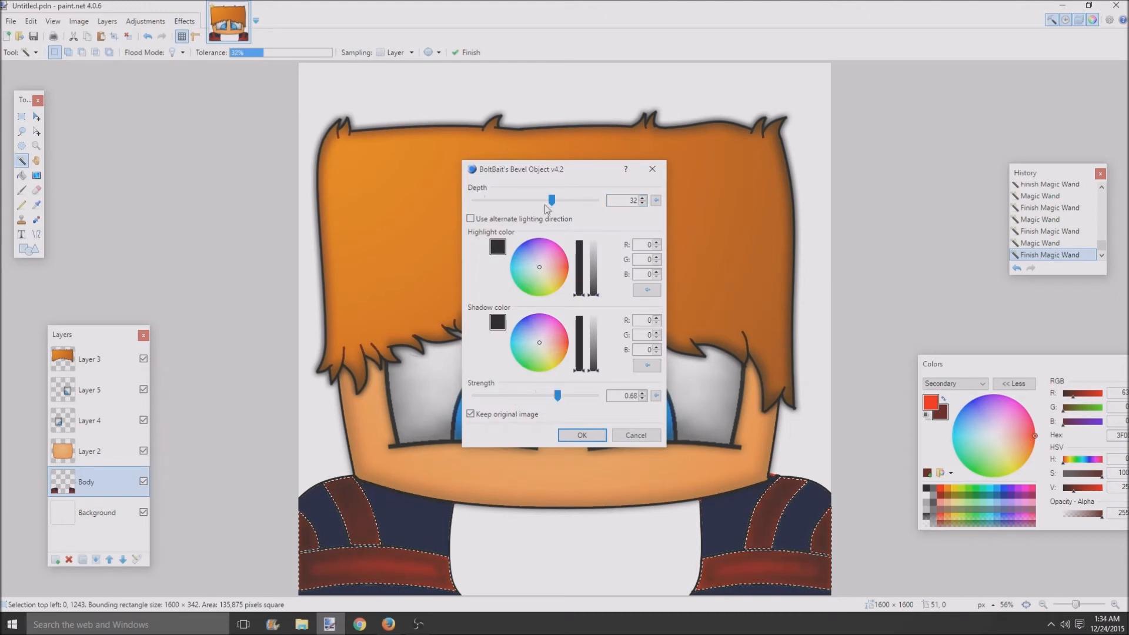
pyautogui.moveTo(555, 204); pyautogui.dragTo(527, 203)
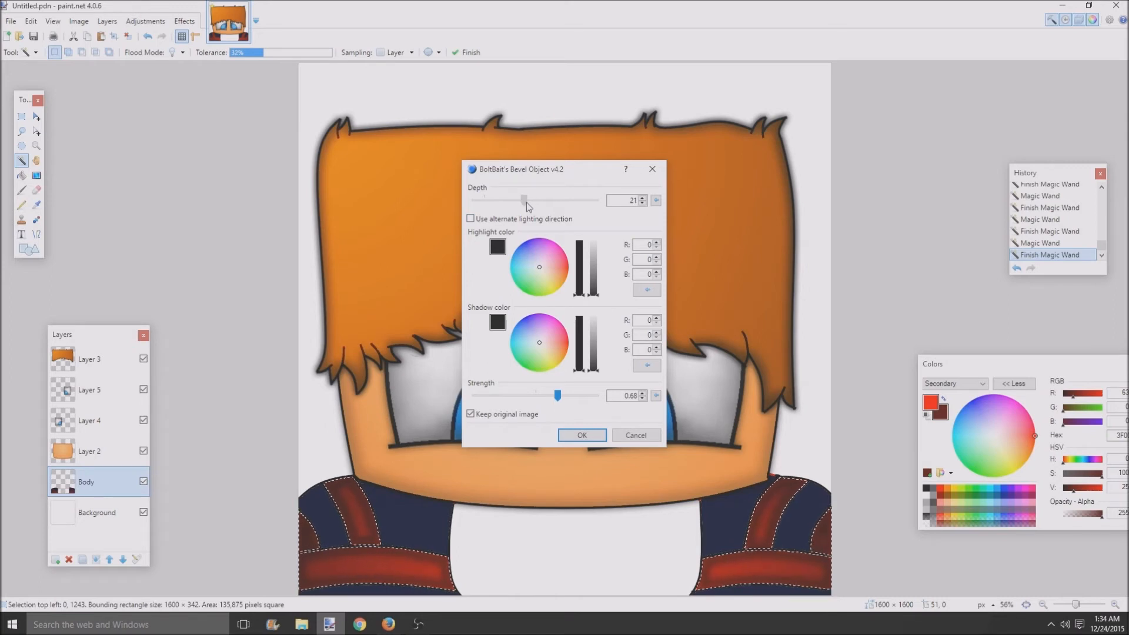
pyautogui.moveTo(558, 397); pyautogui.dragTo(535, 400)
pyautogui.moveTo(516, 202); pyautogui.dragTo(535, 204)
pyautogui.moveTo(529, 395); pyautogui.dragTo(543, 399)
# - Set the bevel's highlight color to bright red with R 237, G 0, B 7
pyautogui.moveTo(594, 293); pyautogui.dragTo(588, 268)
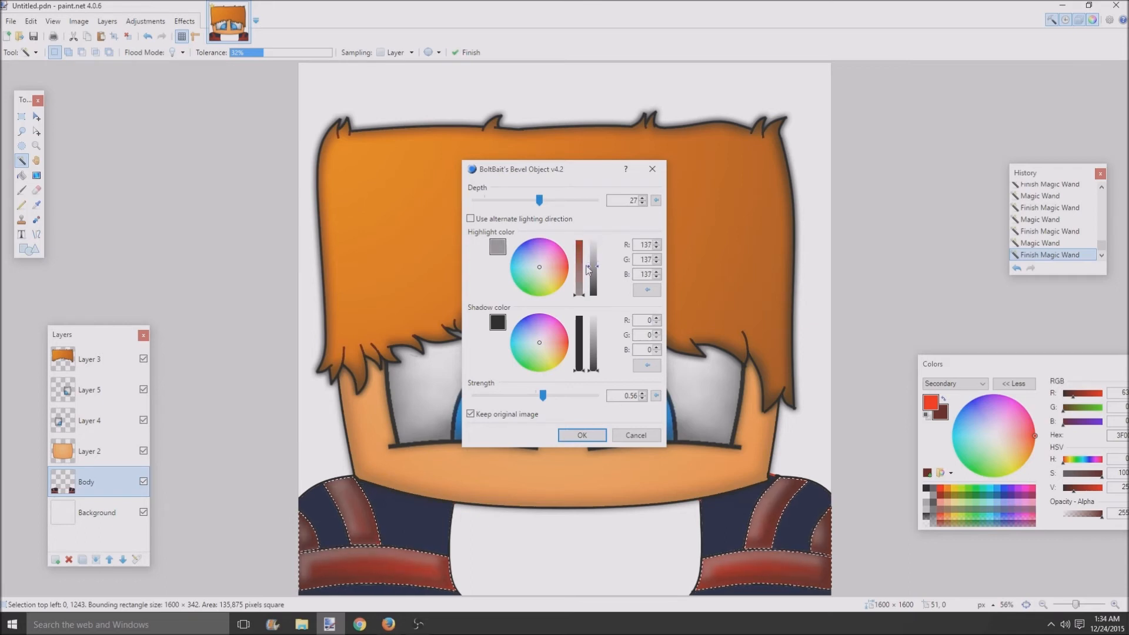
pyautogui.moveTo(579, 293); pyautogui.dragTo(527, 251)
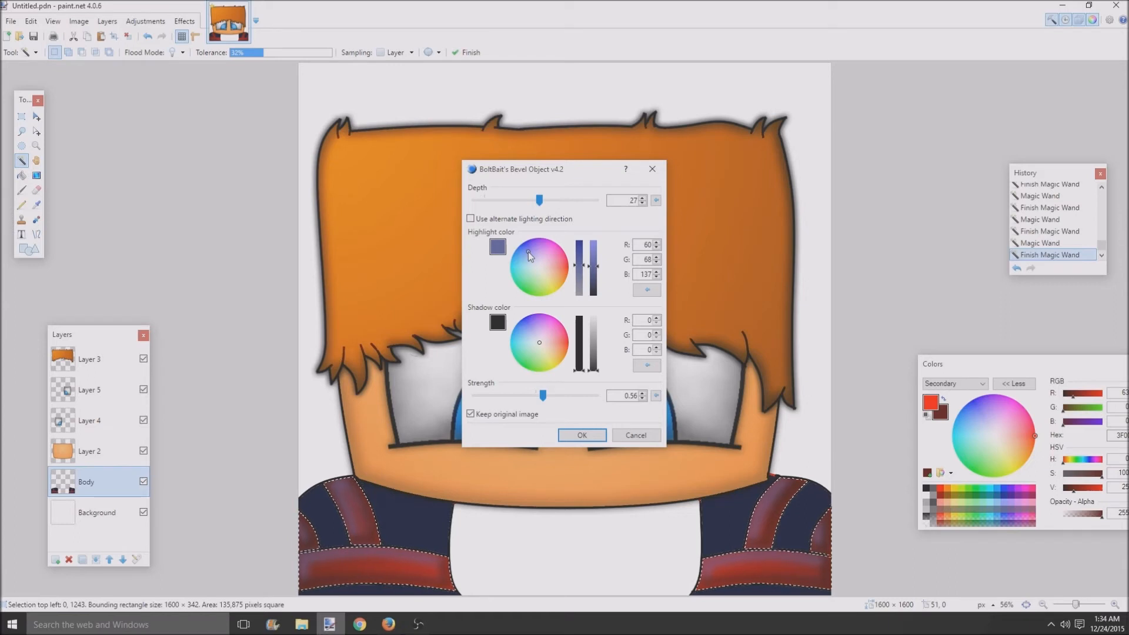
pyautogui.moveTo(528, 252); pyautogui.dragTo(592, 246)
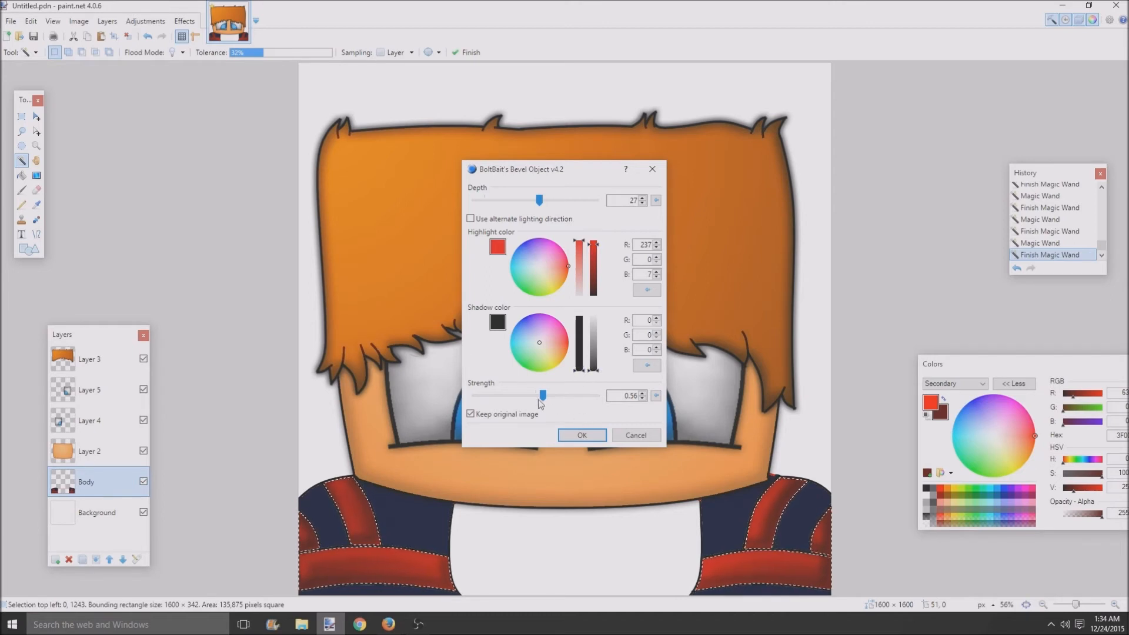
# - Raise the red stripes' bevel to depth 32 and strength 0.65, apply it and deselect the stripes
pyautogui.moveTo(540, 400)
pyautogui.mouseDown()
pyautogui.moveTo(564, 400)
pyautogui.moveTo(551, 406)
pyautogui.mouseUp()
pyautogui.moveTo(537, 197); pyautogui.dragTo(553, 207)
pyautogui.click(569, 436)
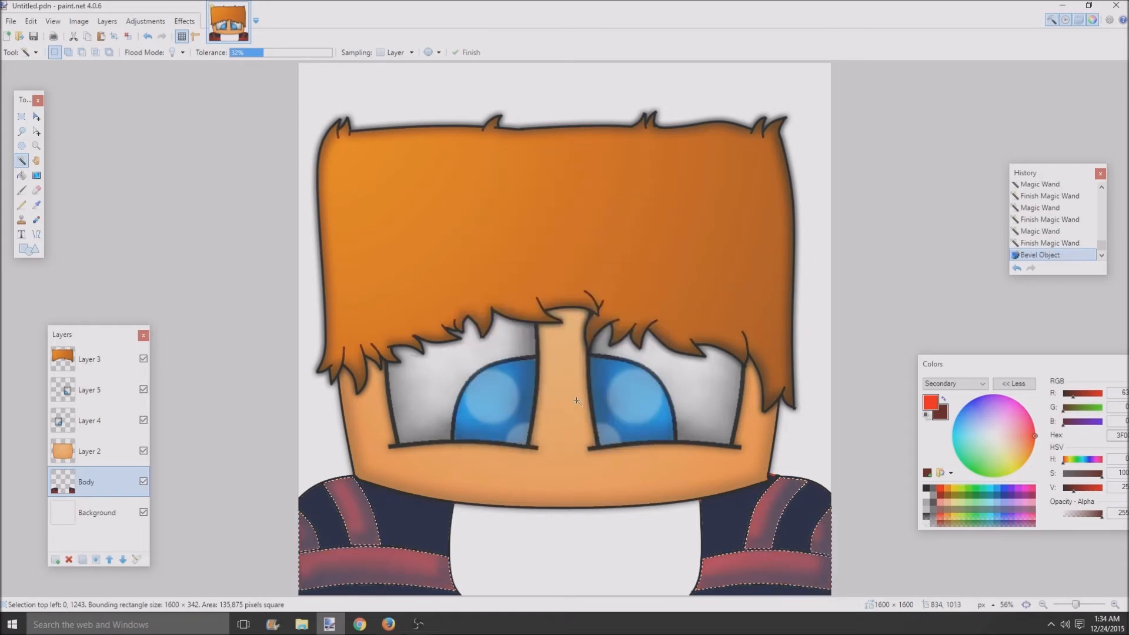
pyautogui.hotkey('ctrl', 'd')
pyautogui.scroll(-2, 590, 497)
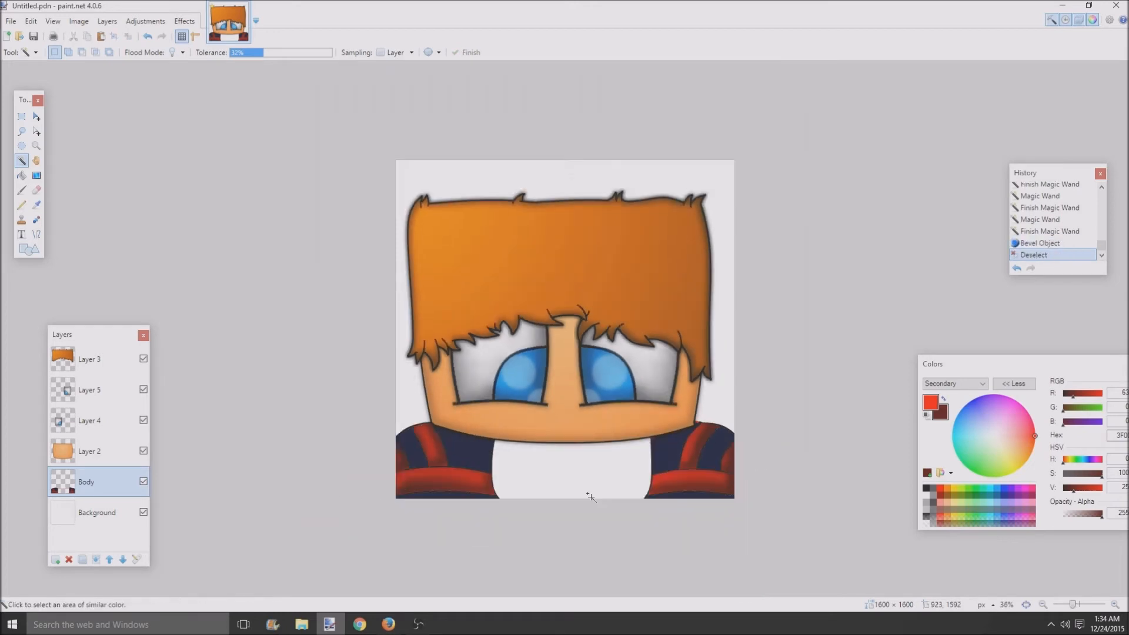
# - Select the left shoulder's navy areas on the Body layer with the Magic Wand at 21% tolerance
pyautogui.scroll(1, 484, 497)
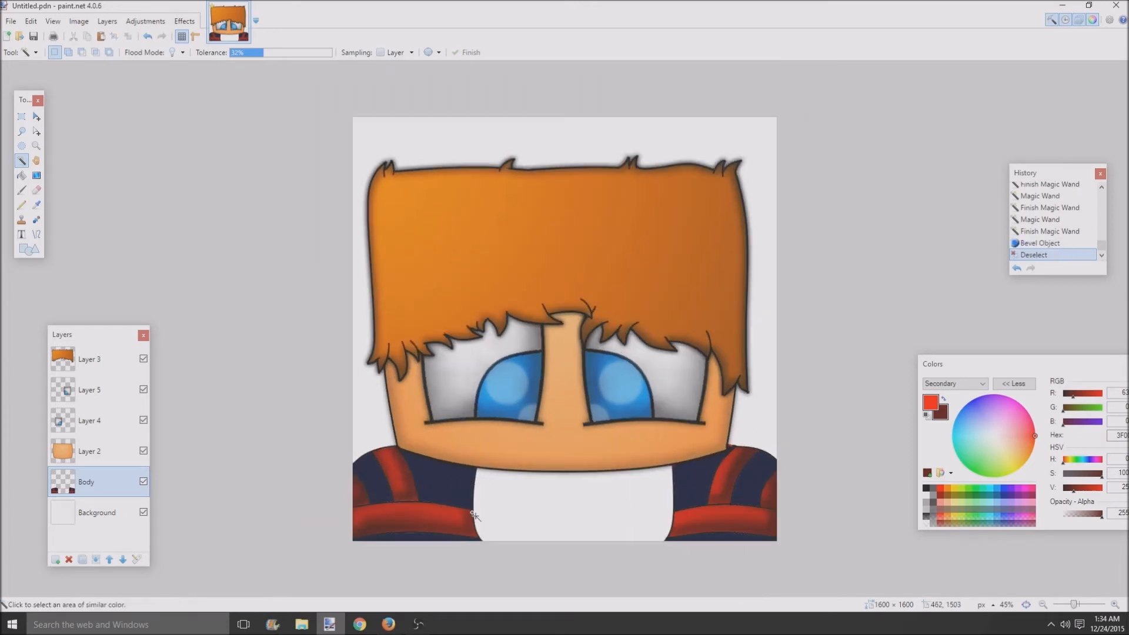
pyautogui.click(438, 488)
pyautogui.hotkey('ctrl', 'd')
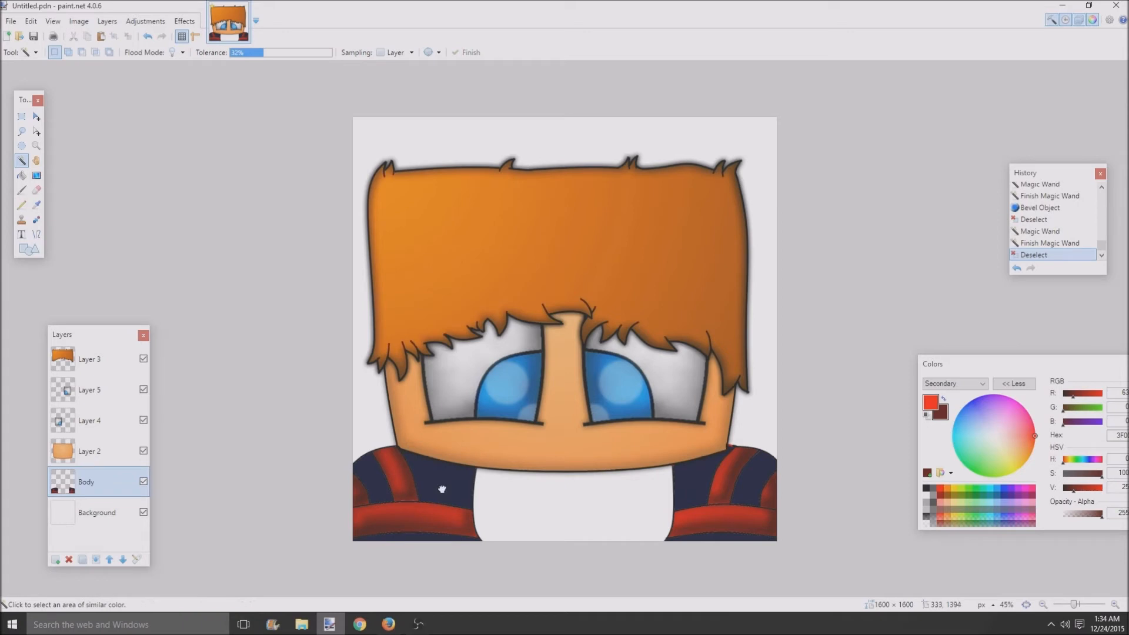
pyautogui.click(441, 488)
pyautogui.moveTo(262, 52); pyautogui.dragTo(254, 59)
pyautogui.keyDown('ctrl'); pyautogui.click(379, 479); pyautogui.keyUp('ctrl')
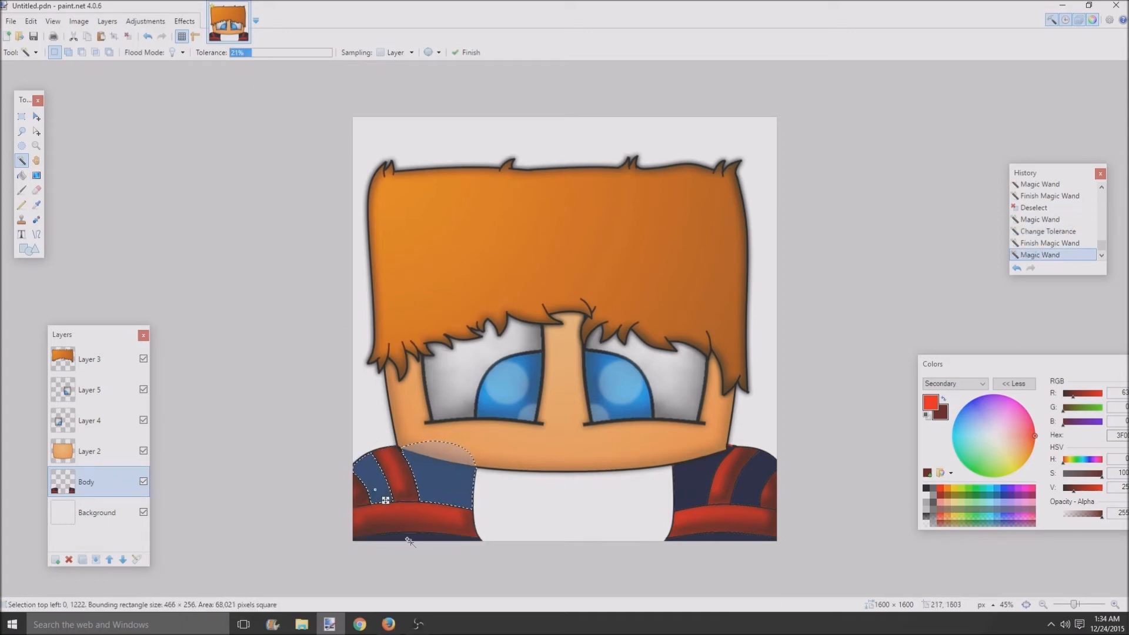
pyautogui.keyDown('ctrl'); pyautogui.click(360, 482); pyautogui.keyUp('ctrl')
pyautogui.keyDown('ctrl'); pyautogui.click(452, 536); pyautogui.keyUp('ctrl')
# - Add the right shoulder's three navy areas to the selection
pyautogui.keyDown('ctrl'); pyautogui.click(695, 485); pyautogui.keyUp('ctrl')
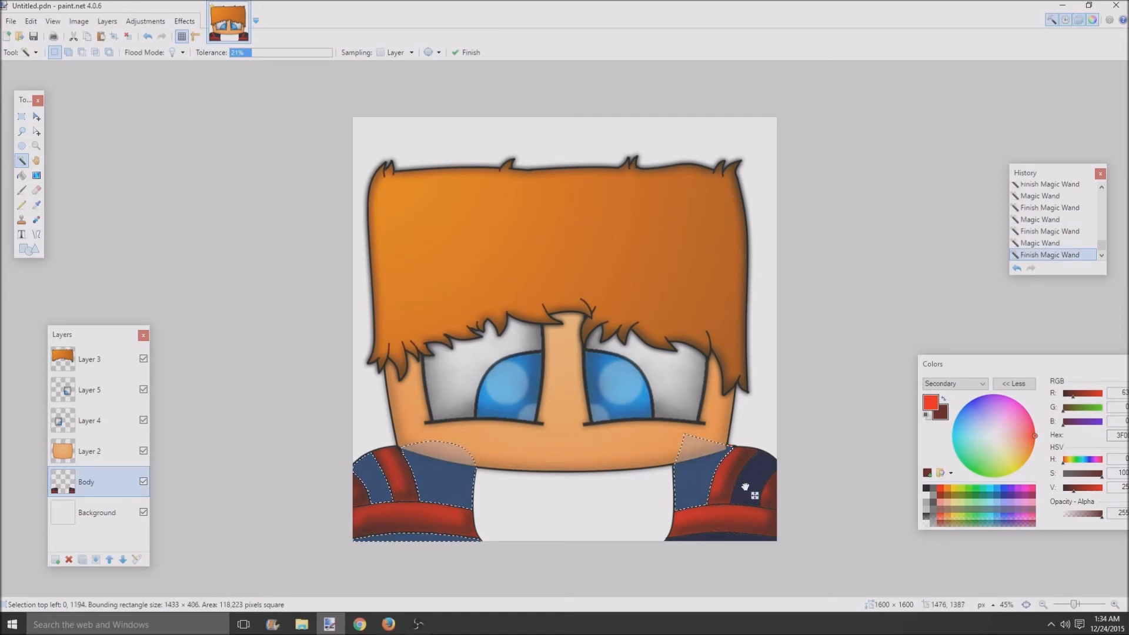
pyautogui.keyDown('ctrl'); pyautogui.click(749, 492); pyautogui.keyUp('ctrl')
pyautogui.keyDown('ctrl'); pyautogui.click(720, 538); pyautogui.keyUp('ctrl')
# - Start a Bevel Object effect on the navy areas with a dark blue highlight of R 0, G 4, B 96
pyautogui.click(185, 21)
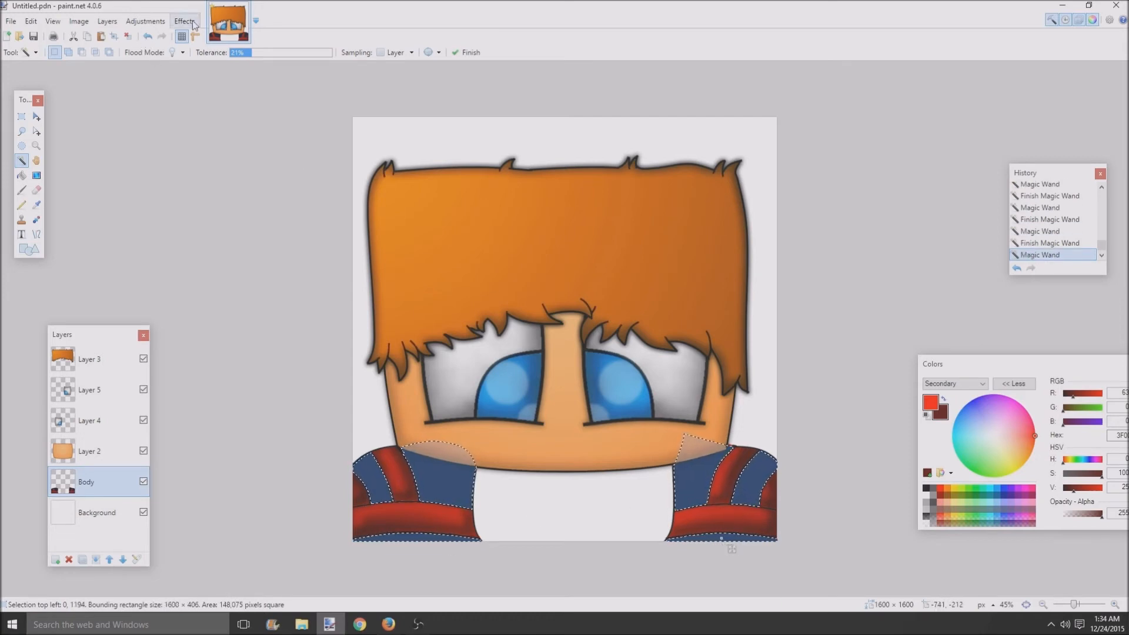
pyautogui.moveTo(225, 150)
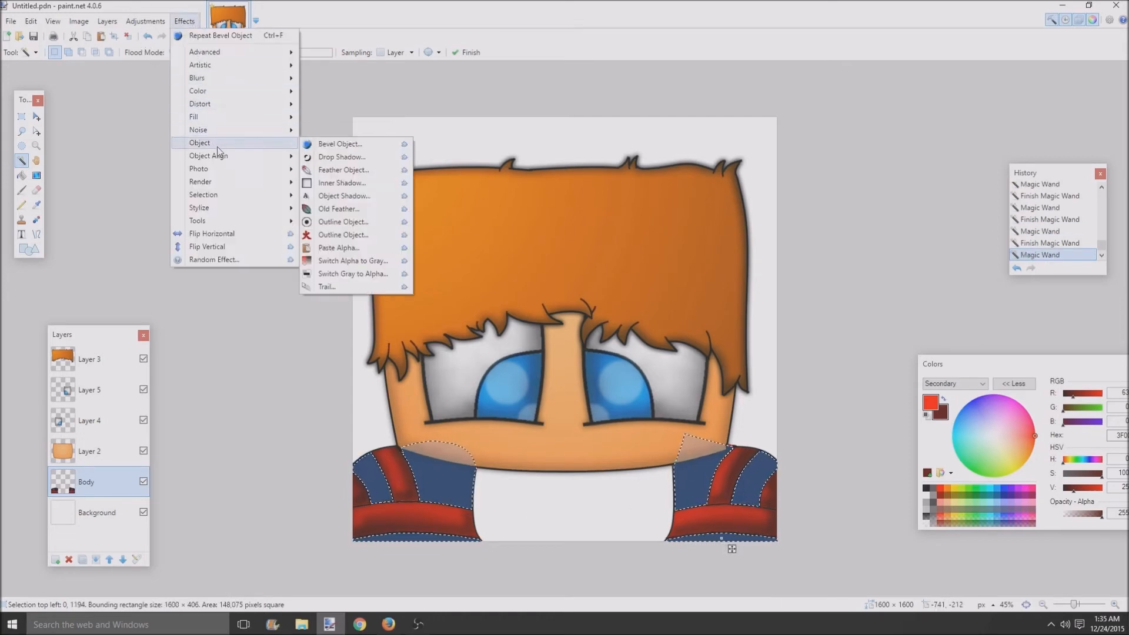
pyautogui.click(329, 145)
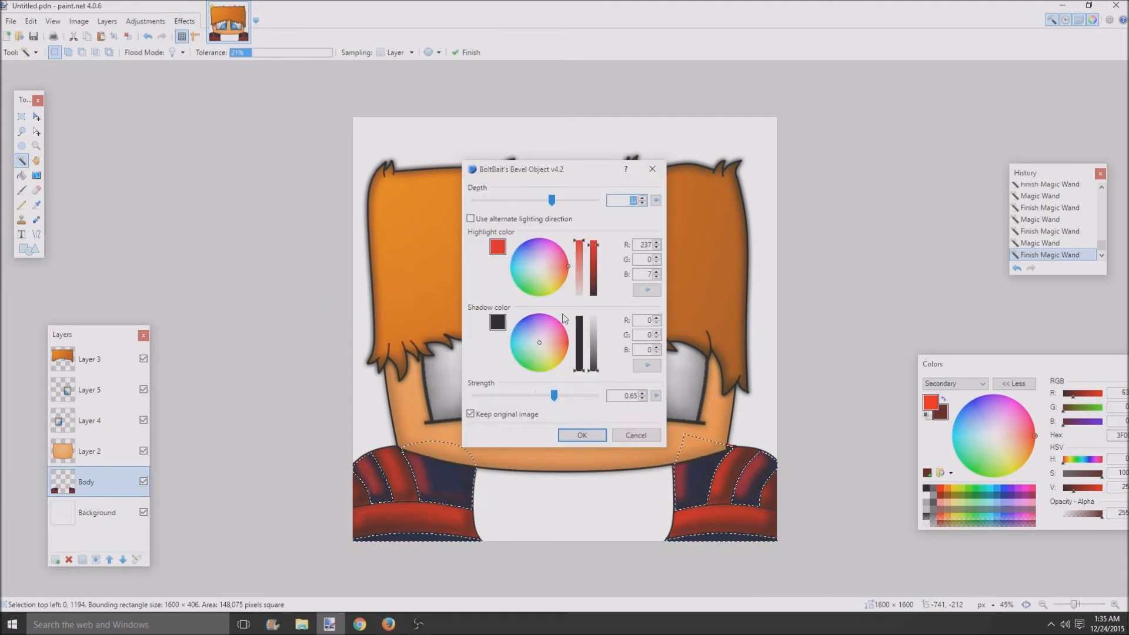
pyautogui.moveTo(595, 270); pyautogui.dragTo(594, 302)
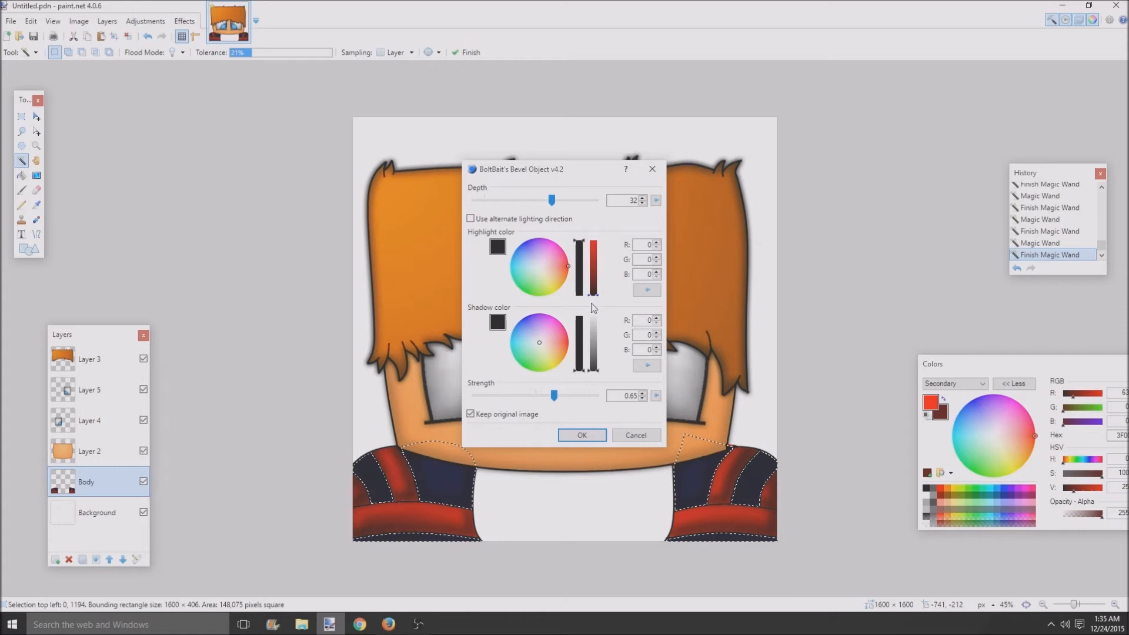
pyautogui.click(523, 243)
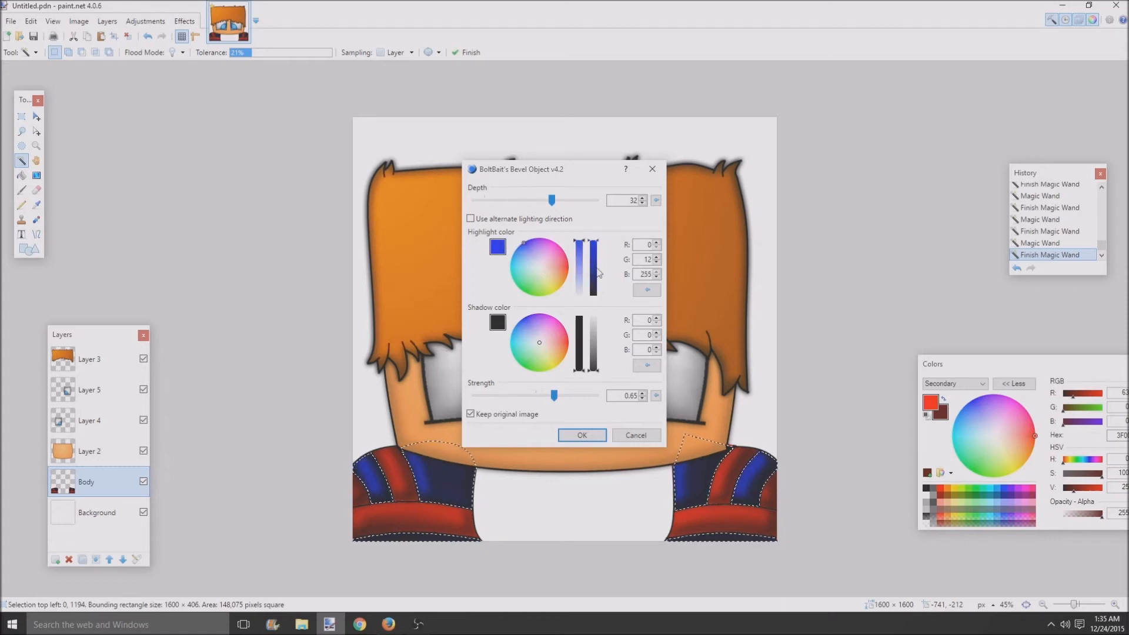
pyautogui.moveTo(594, 295); pyautogui.dragTo(591, 278)
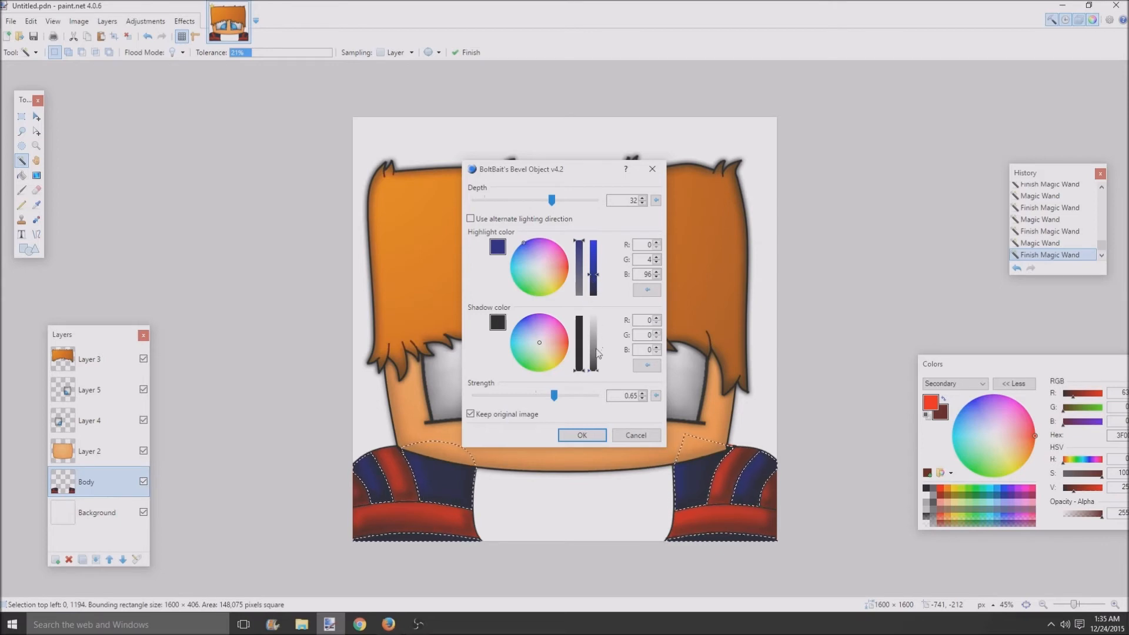
# - Try a bright blue shadow color for the navy bevel and return the shadow to black
pyautogui.moveTo(540, 342)
pyautogui.mouseDown()
pyautogui.moveTo(514, 333)
pyautogui.moveTo(521, 347)
pyautogui.moveTo(525, 332)
pyautogui.mouseUp()
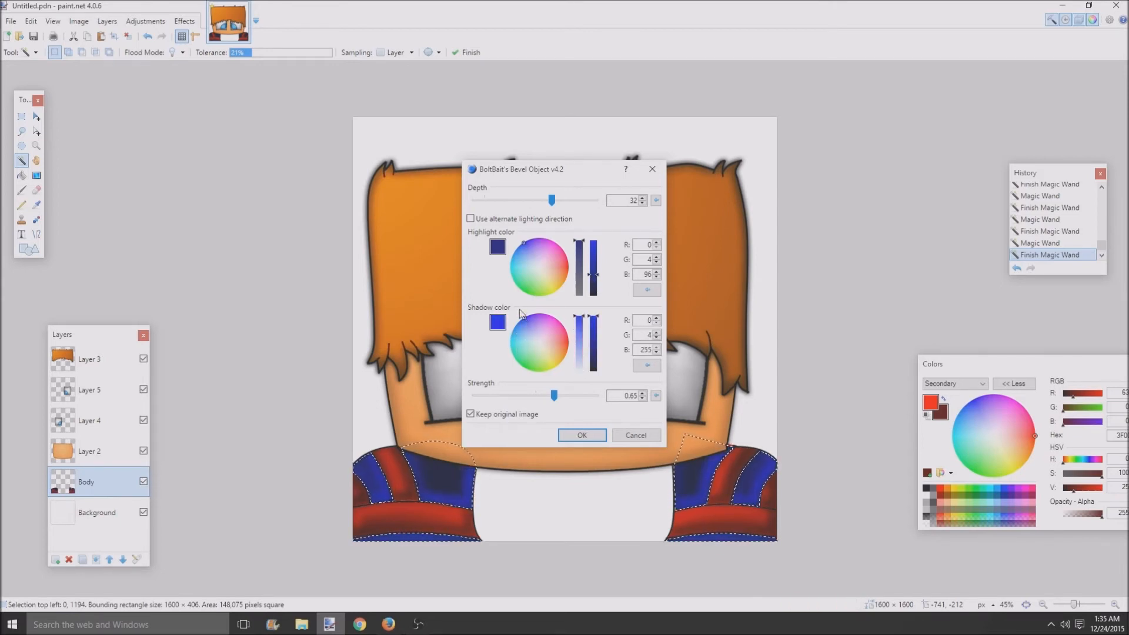
pyautogui.click(557, 342)
pyautogui.moveTo(587, 349)
pyautogui.mouseDown()
pyautogui.moveTo(587, 376)
pyautogui.moveTo(567, 403)
pyautogui.mouseUp()
# - Set the navy bevel to depth 43 and strength 0.49, apply it and deselect the areas
pyautogui.moveTo(552, 200); pyautogui.dragTo(580, 232)
pyautogui.moveTo(574, 398); pyautogui.dragTo(516, 399)
pyautogui.moveTo(528, 408); pyautogui.dragTo(533, 408)
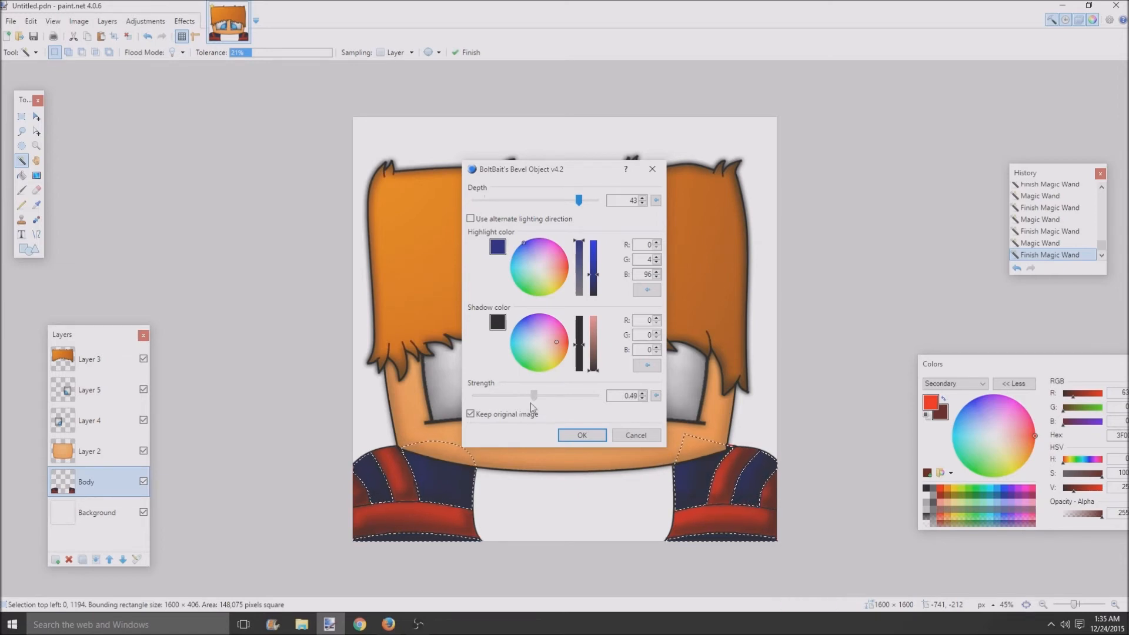
pyautogui.click(582, 435)
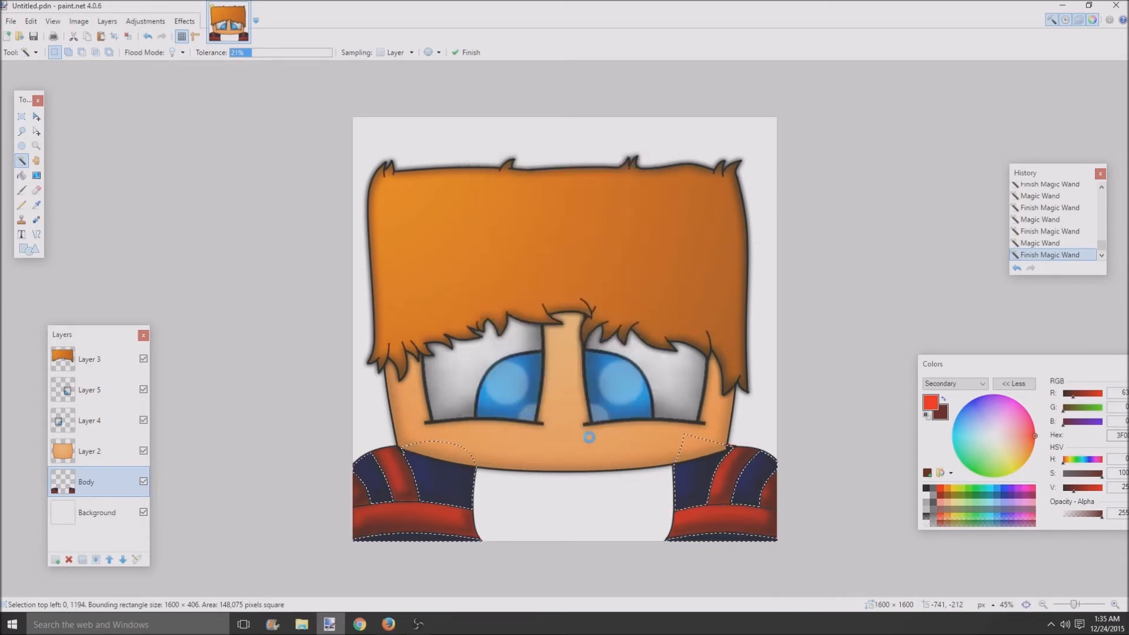
pyautogui.hotkey('ctrl', 'd')
pyautogui.scroll(-2, 594, 469)
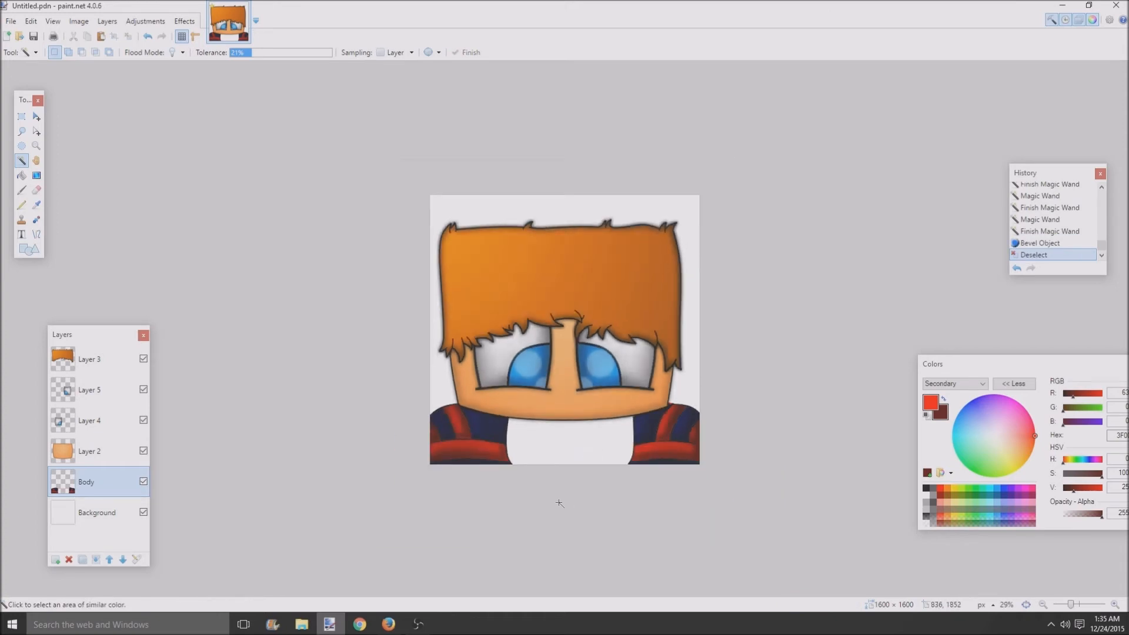
# - Bevel the whole Body layer with a black highlight, a depth of about 46 and strength 0.55
pyautogui.click(184, 21)
pyautogui.moveTo(213, 146)
pyautogui.click(340, 144)
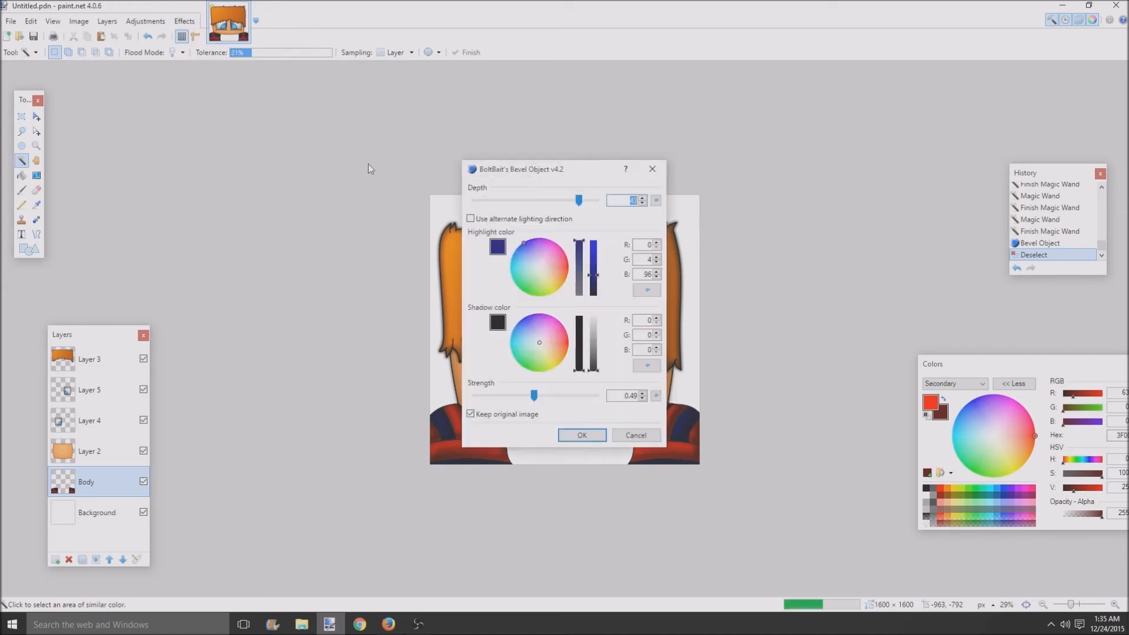
pyautogui.moveTo(593, 275); pyautogui.dragTo(594, 299)
pyautogui.moveTo(566, 171); pyautogui.dragTo(863, 209)
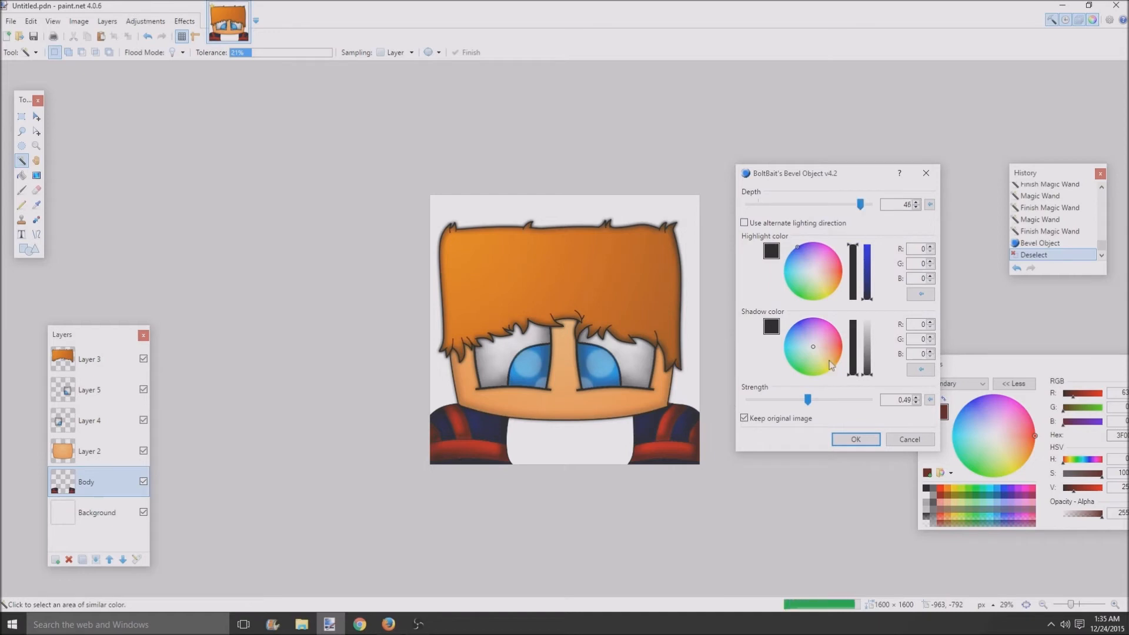
pyautogui.moveTo(808, 400)
pyautogui.mouseDown()
pyautogui.moveTo(843, 405)
pyautogui.moveTo(816, 410)
pyautogui.mouseUp()
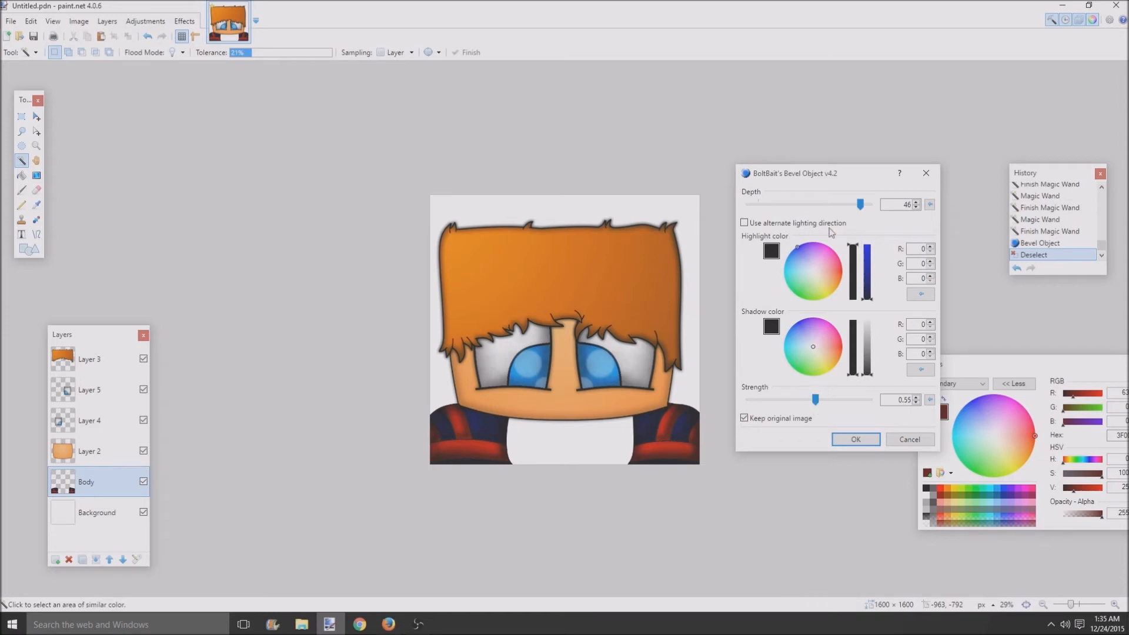
pyautogui.moveTo(860, 208); pyautogui.dragTo(862, 208)
pyautogui.click(856, 440)
pyautogui.scroll(-3, 620, 479)
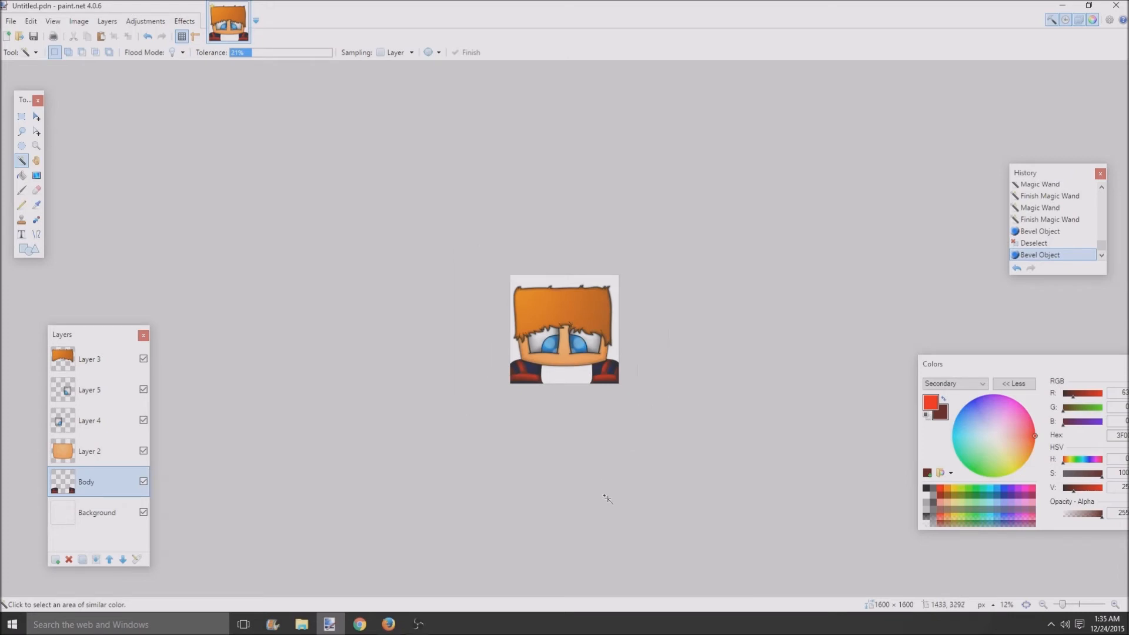
# - Examine the shaded avatar as a whole and up close, checking the hair, eyes, face and body
pyautogui.scroll(4, 605, 502)
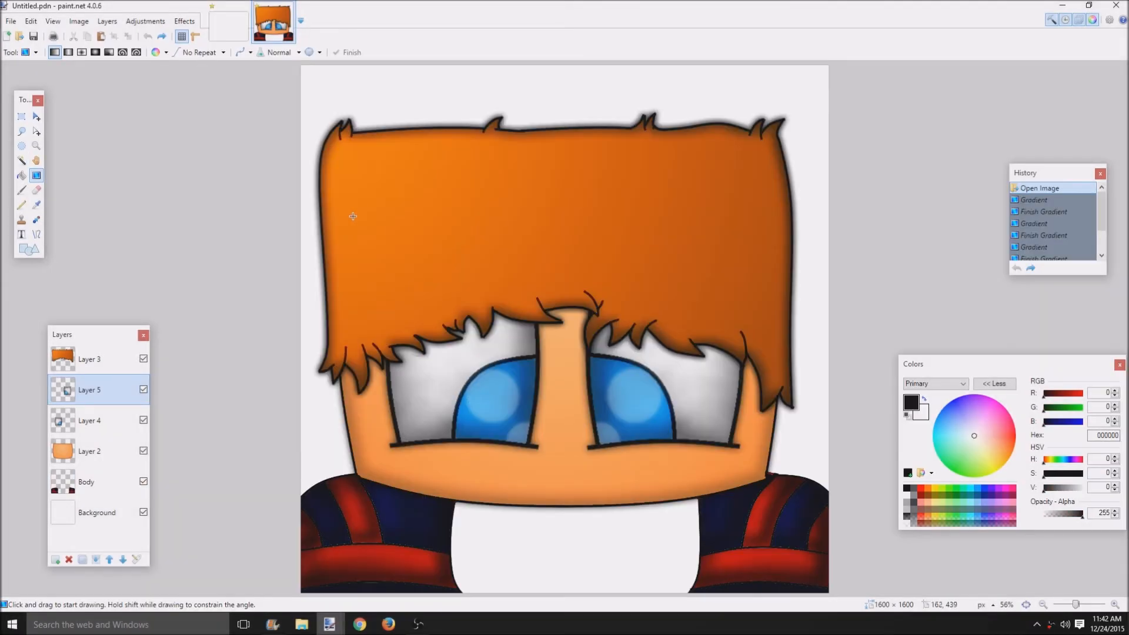
pyautogui.scroll(-2, 482, 475)
pyautogui.scroll(1, 494, 506)
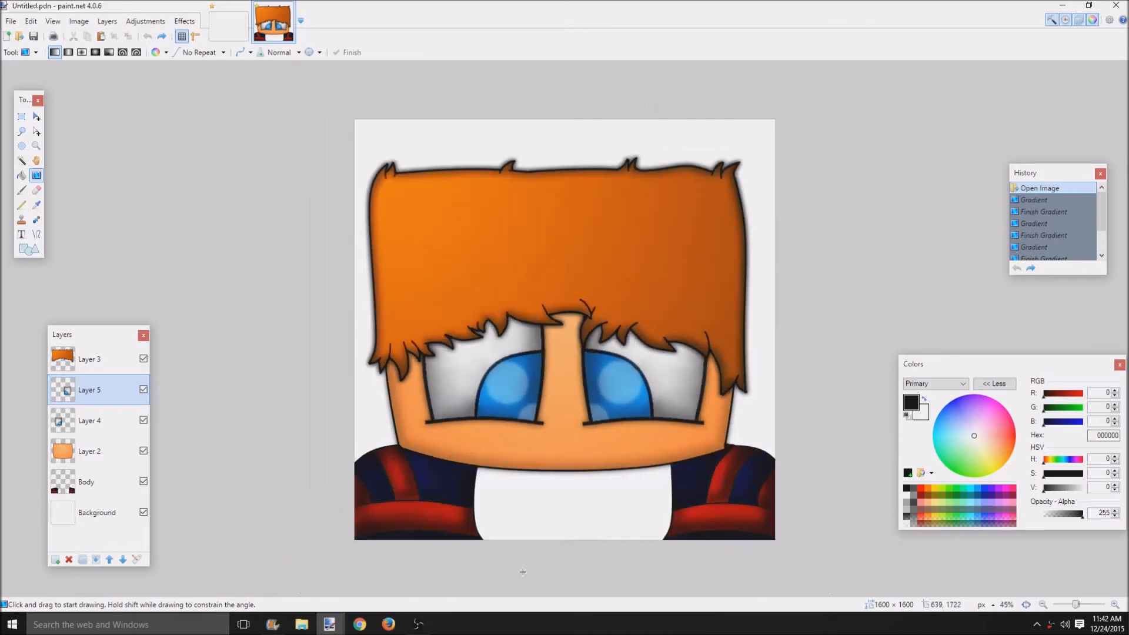
pyautogui.scroll(-4, 506, 541)
pyautogui.scroll(8, 515, 566)
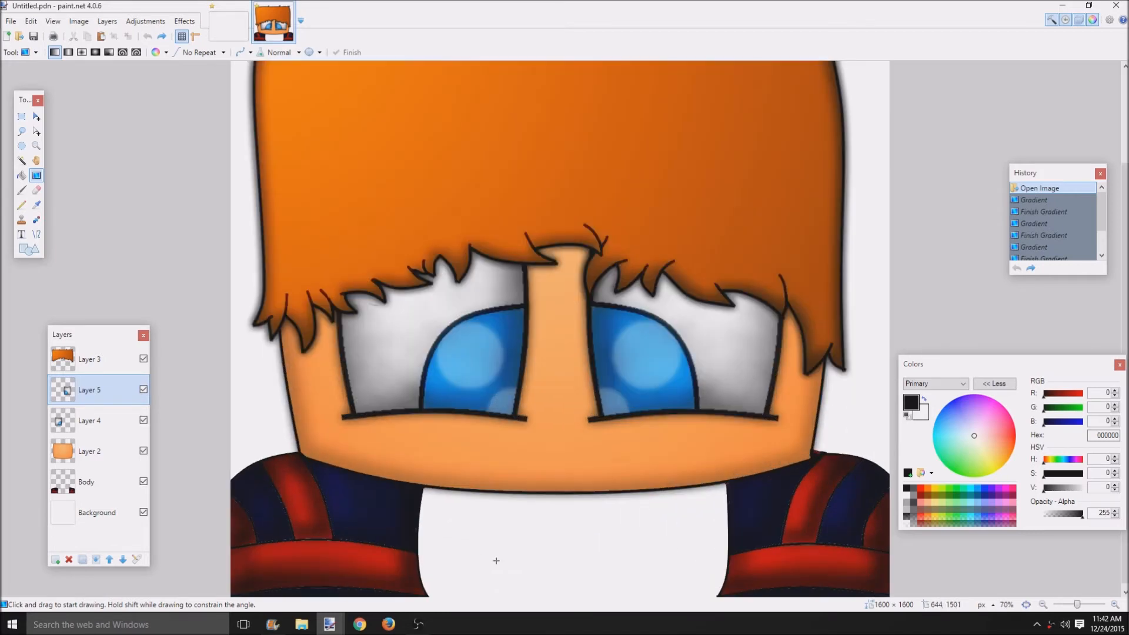
pyautogui.scroll(-6, 496, 560)
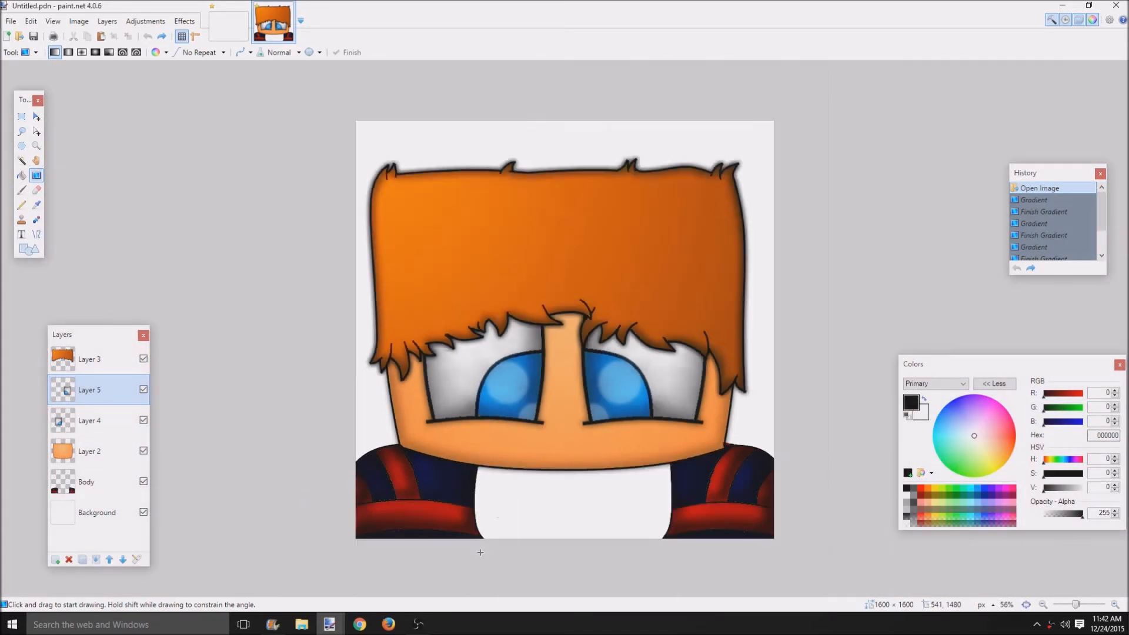
pyautogui.scroll(2, 529, 549)
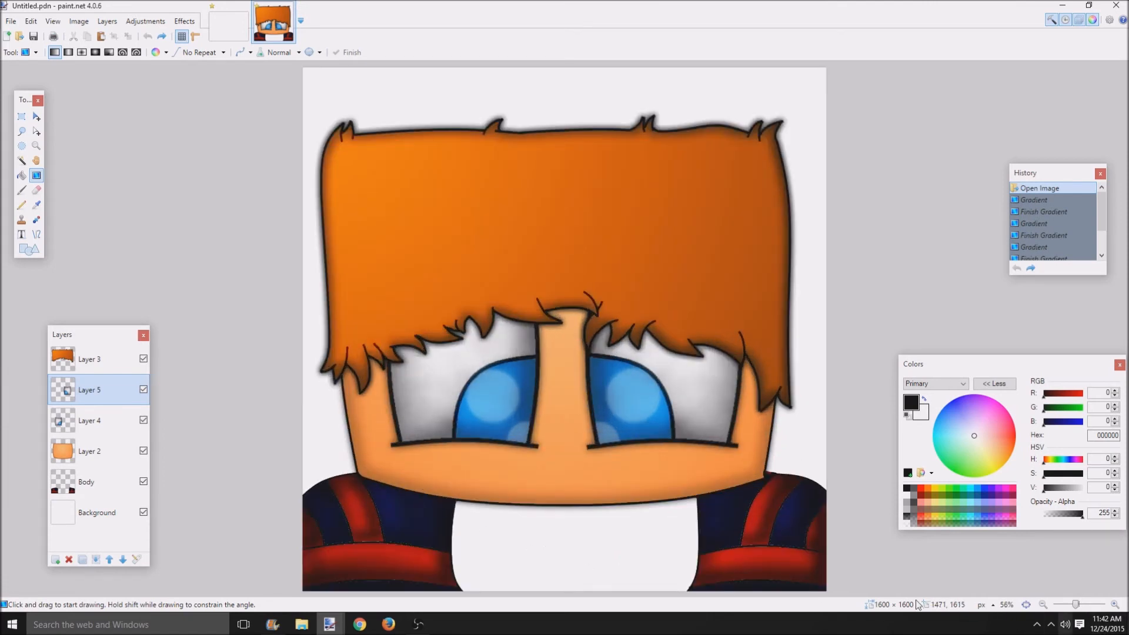
pyautogui.scroll(-1, 486, 531)
pyautogui.scroll(2, 476, 533)
pyautogui.scroll(-1, 453, 545)
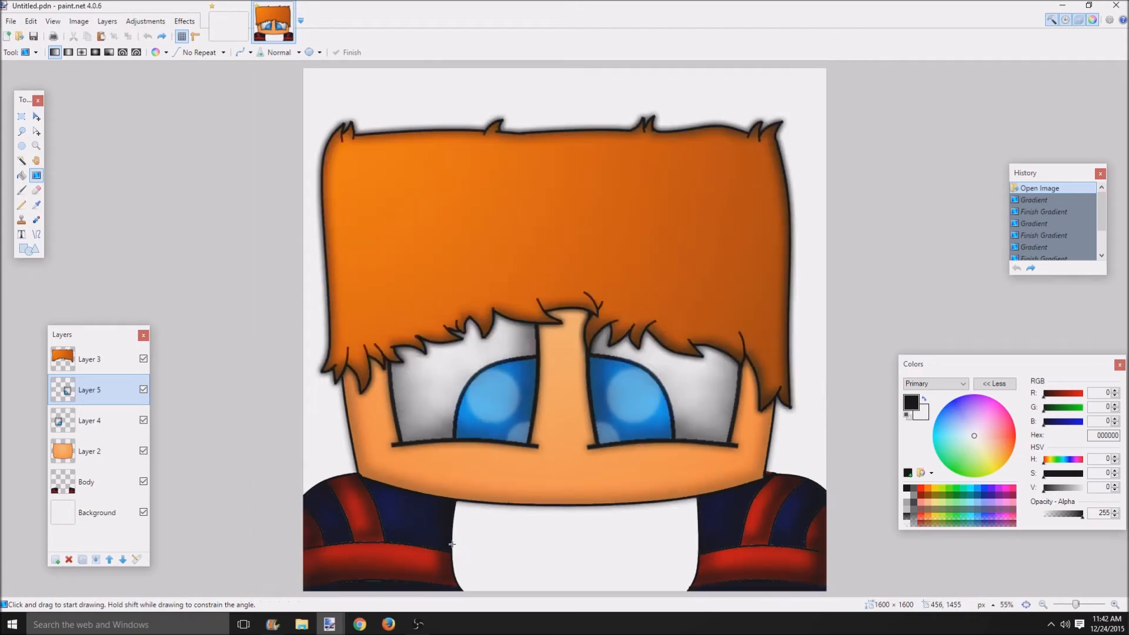
# - Make the Body layer the active layer
pyautogui.scroll(-1, 497, 560)
pyautogui.scroll(1, 500, 563)
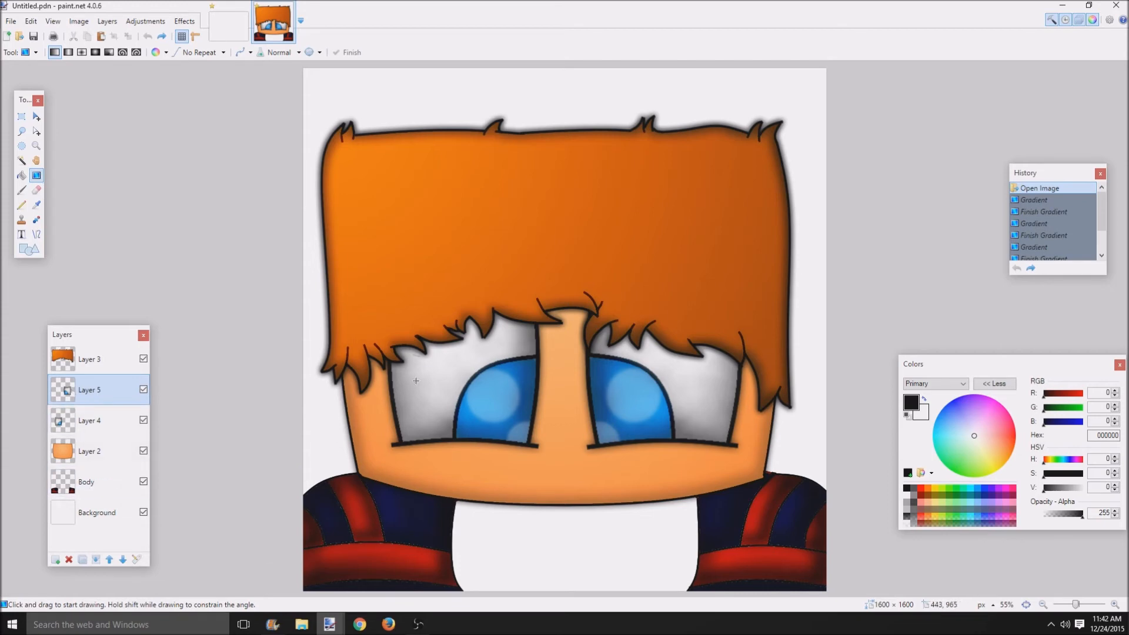
pyautogui.click(145, 21)
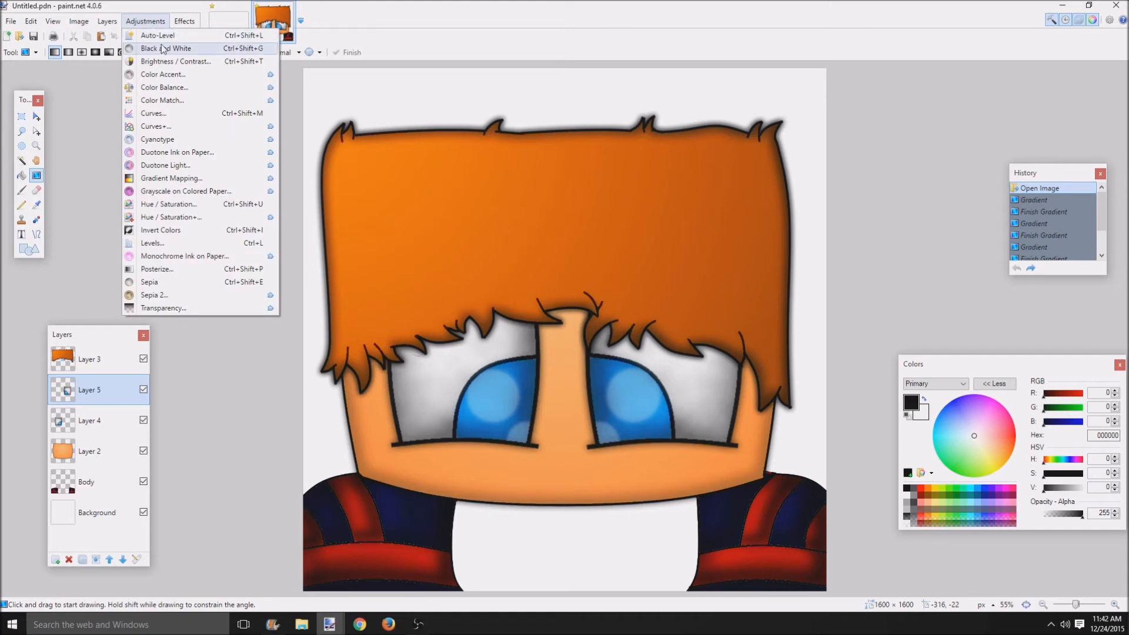
pyautogui.click(101, 117)
pyautogui.click(69, 493)
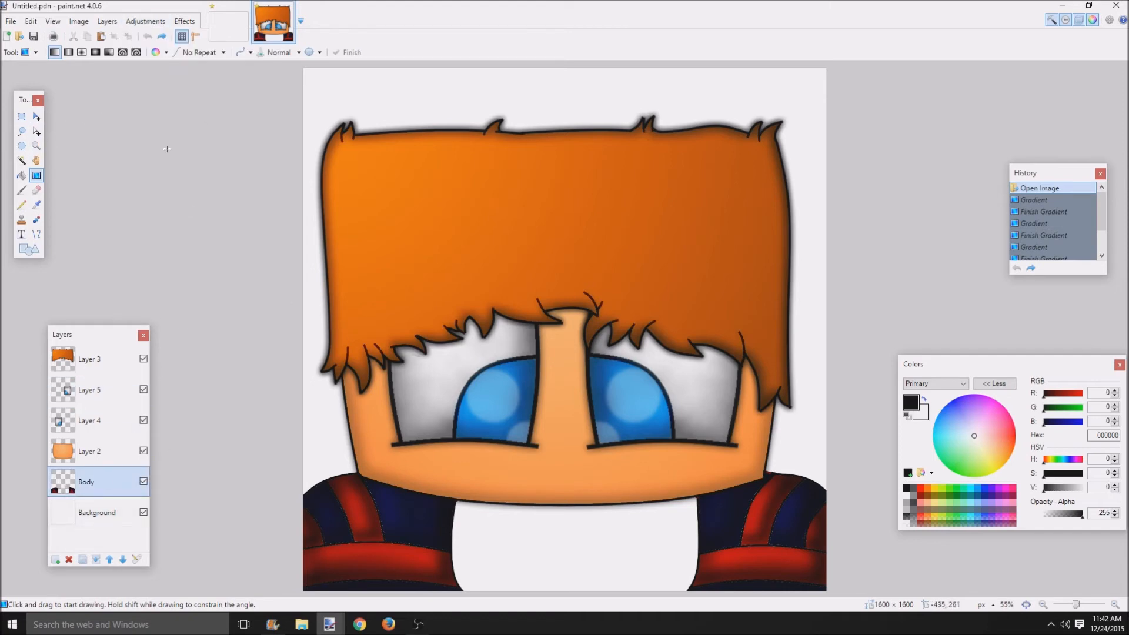
# - Try recoloring the Body layer with Hue / Saturation, testing hues such as -180, 9 and -38, and discard the adjustment
pyautogui.click(147, 22)
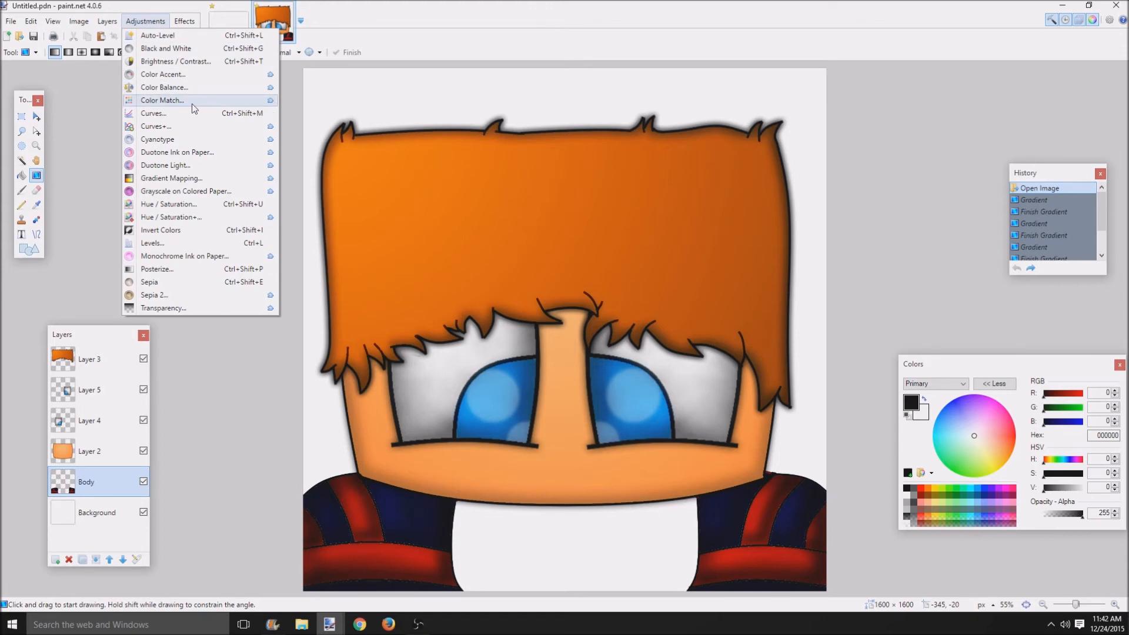
pyautogui.click(193, 205)
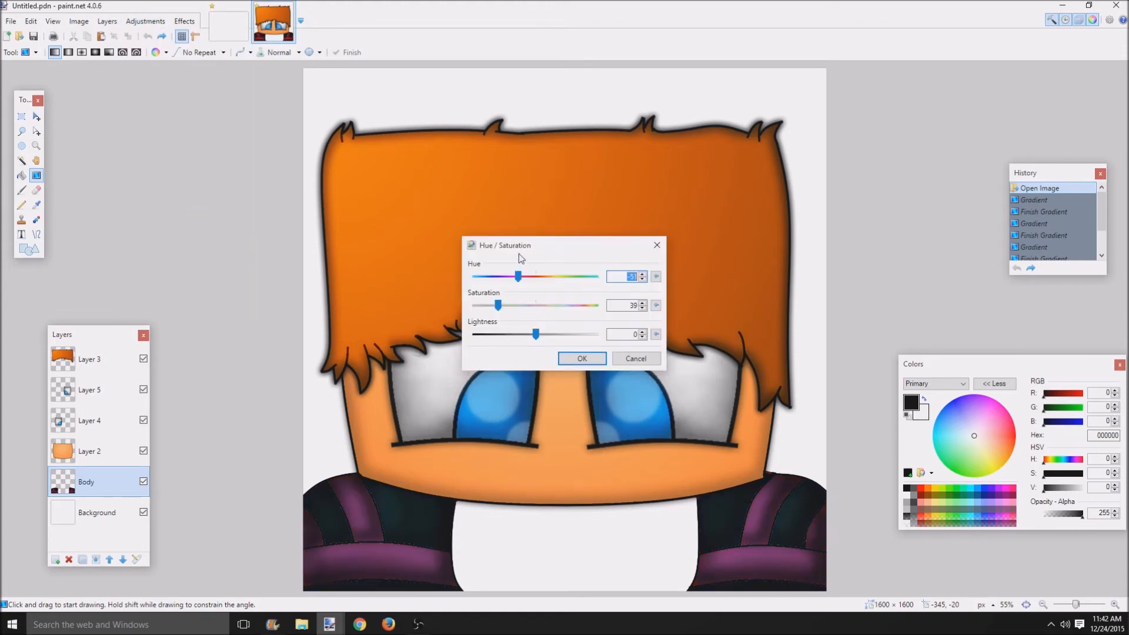
pyautogui.moveTo(521, 258); pyautogui.dragTo(887, 235)
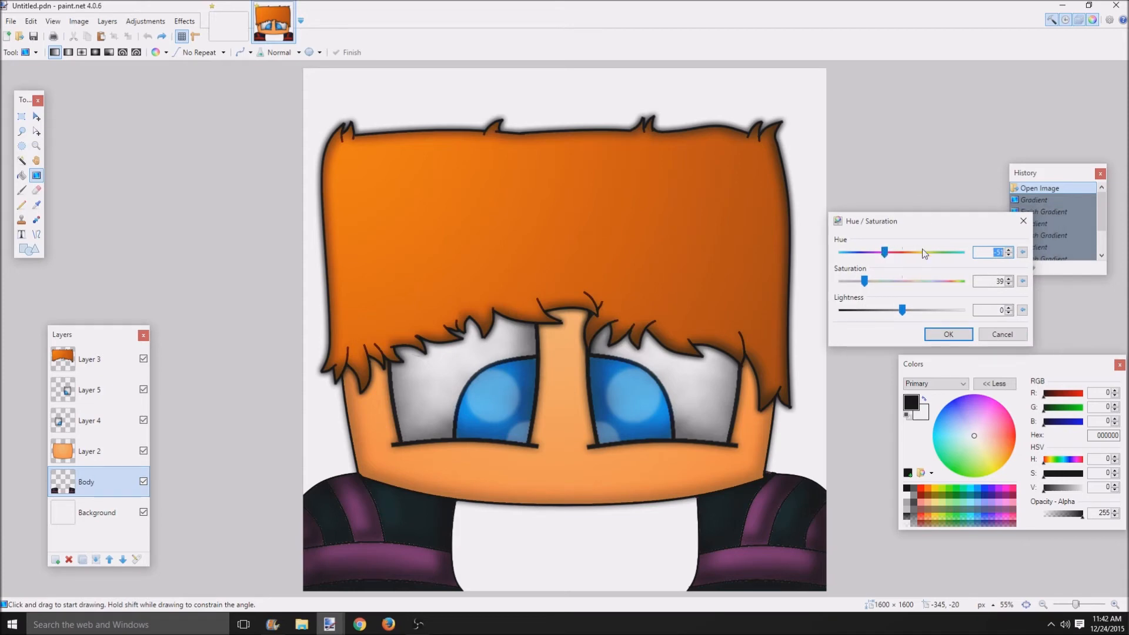
pyautogui.moveTo(884, 251); pyautogui.dragTo(1103, 257)
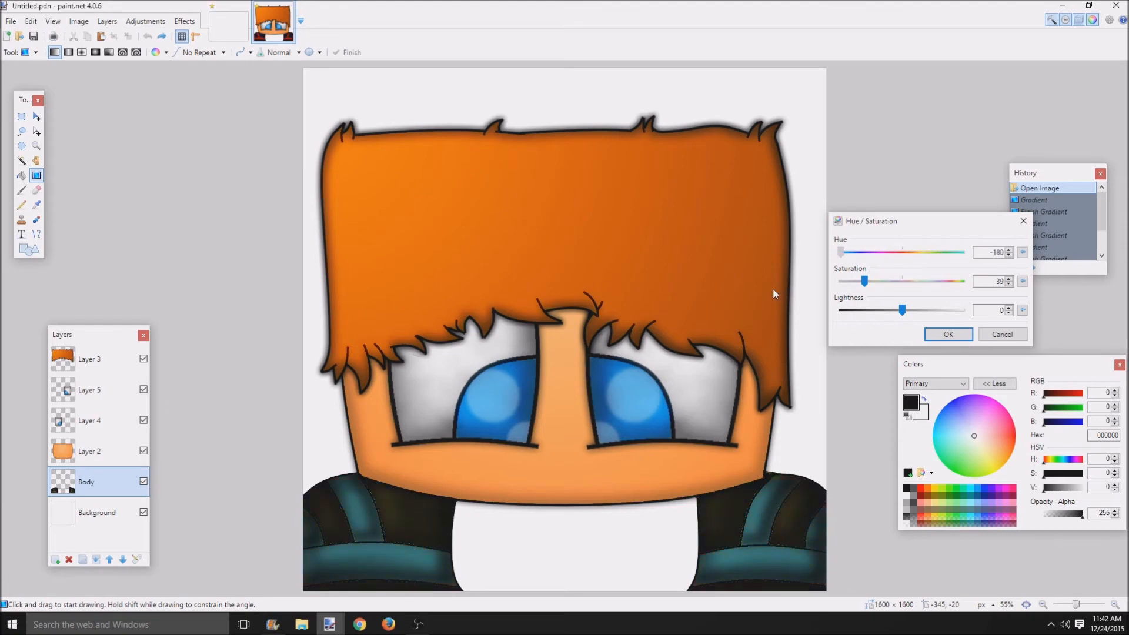
pyautogui.moveTo(883, 252); pyautogui.dragTo(864, 288)
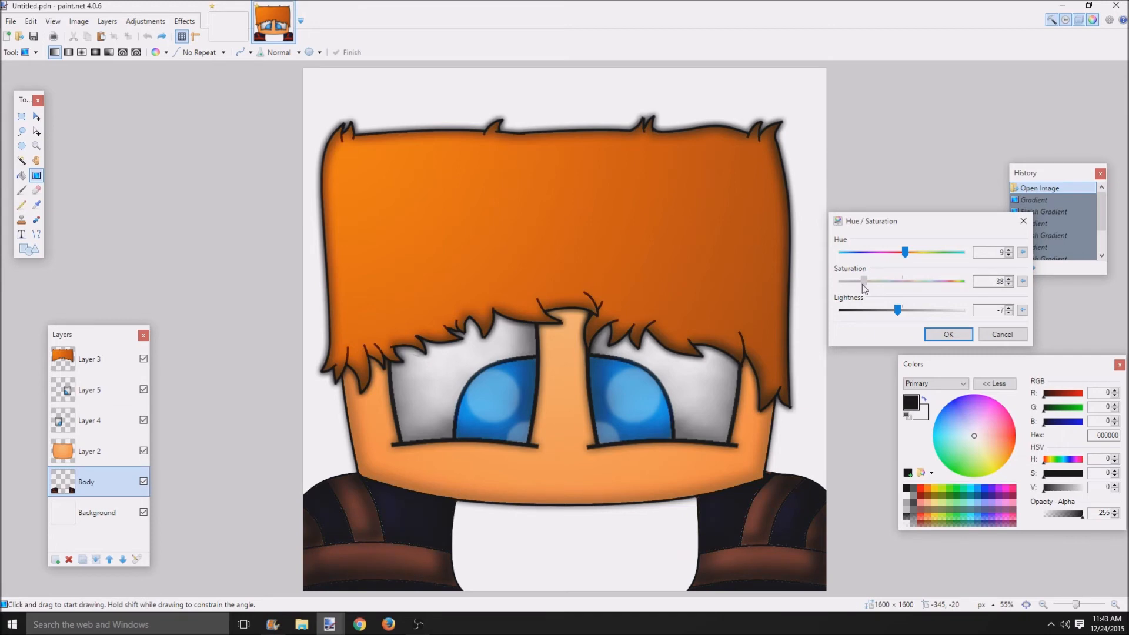
pyautogui.moveTo(904, 254); pyautogui.dragTo(889, 254)
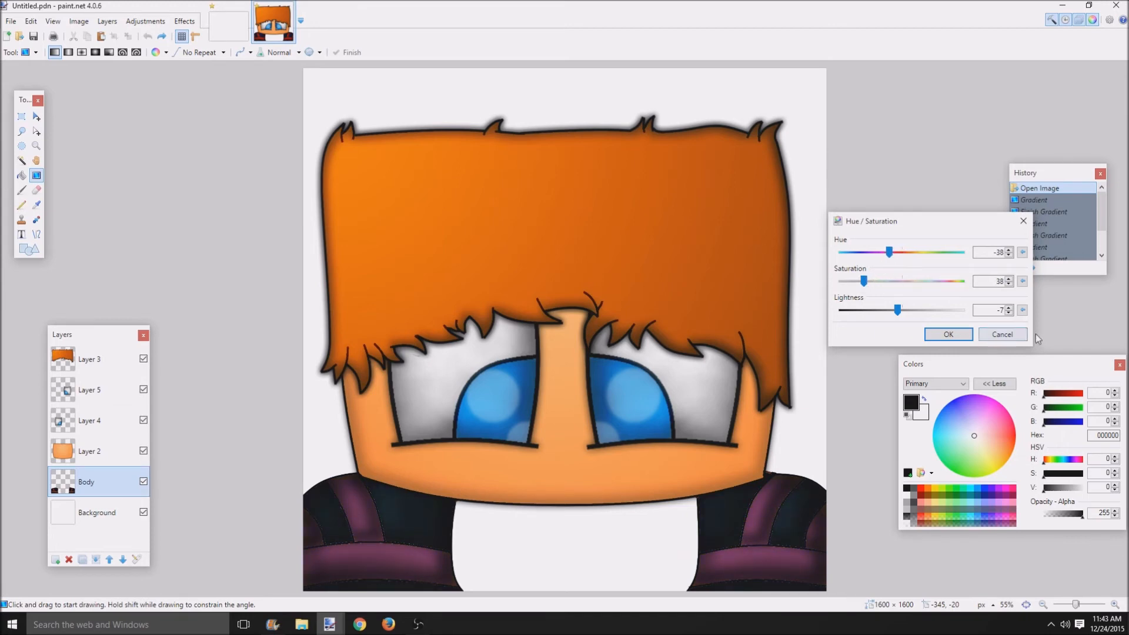
pyautogui.click(1002, 334)
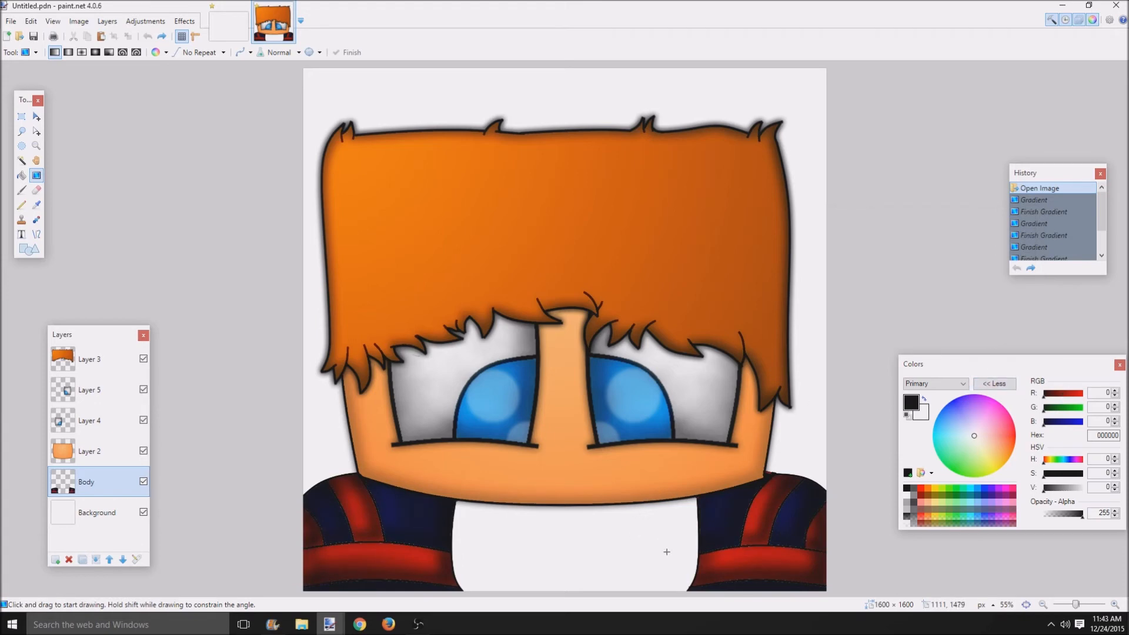
# - Draw a black curve about 26 pixels long over the stray red patch where the face's lower right corner meets the shoulder
pyautogui.scroll(10, 531, 568)
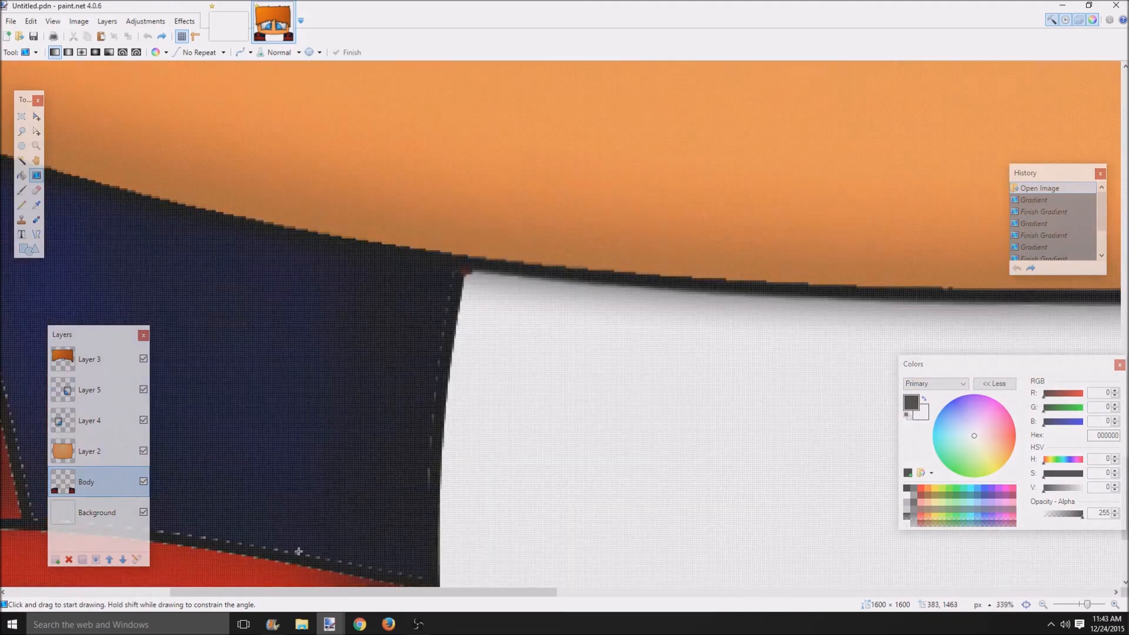
pyautogui.scroll(-8, 427, 573)
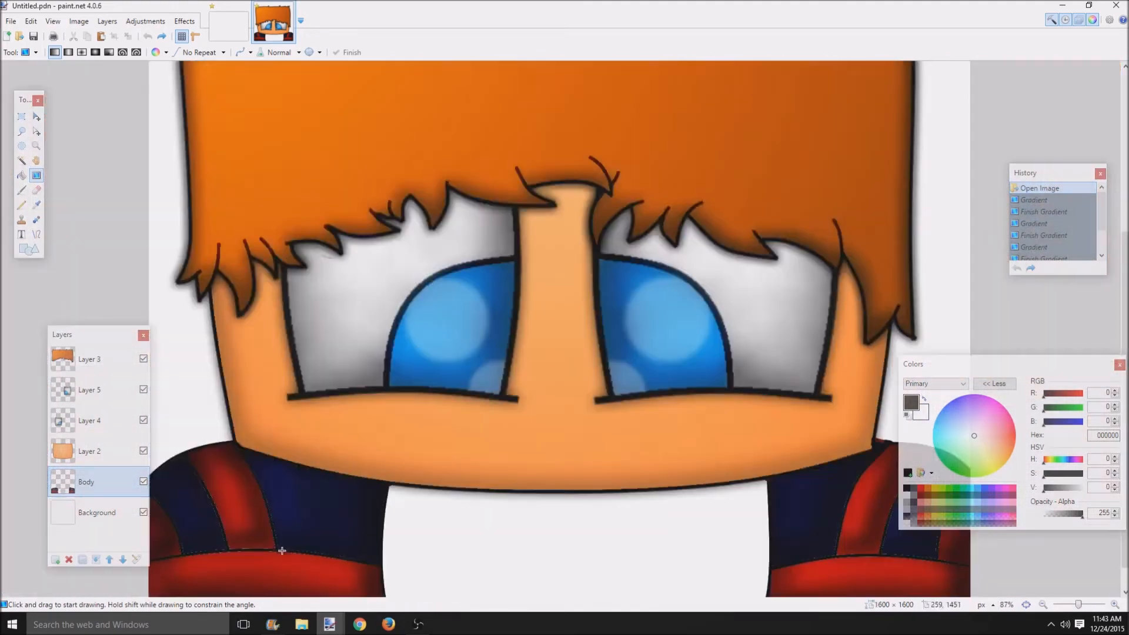
pyautogui.scroll(-2, 344, 562)
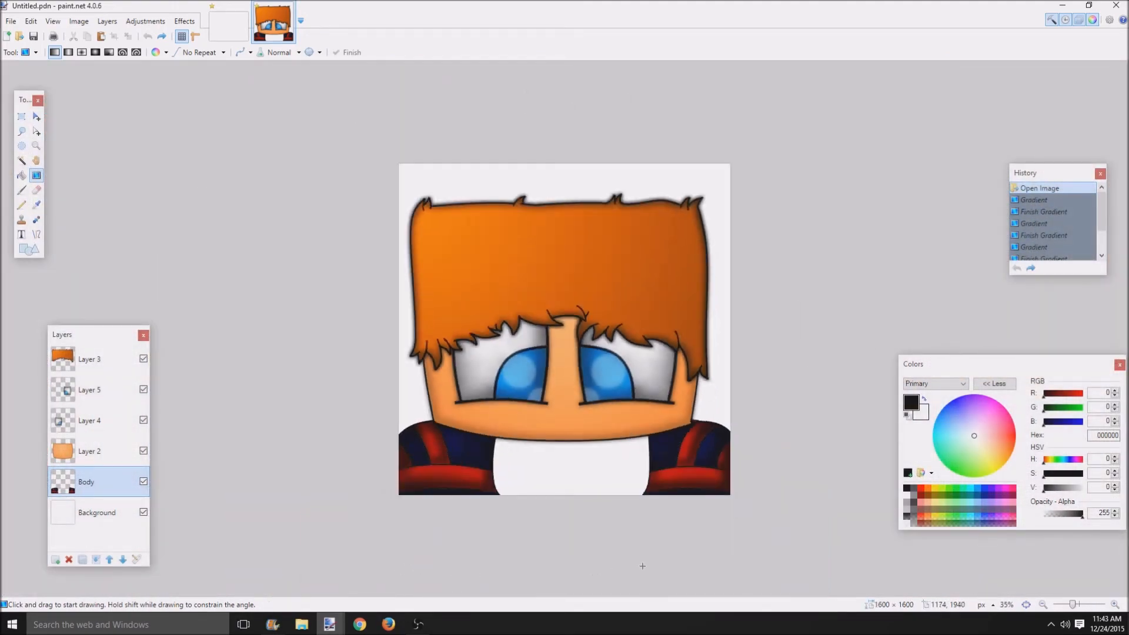
pyautogui.scroll(7, 604, 410)
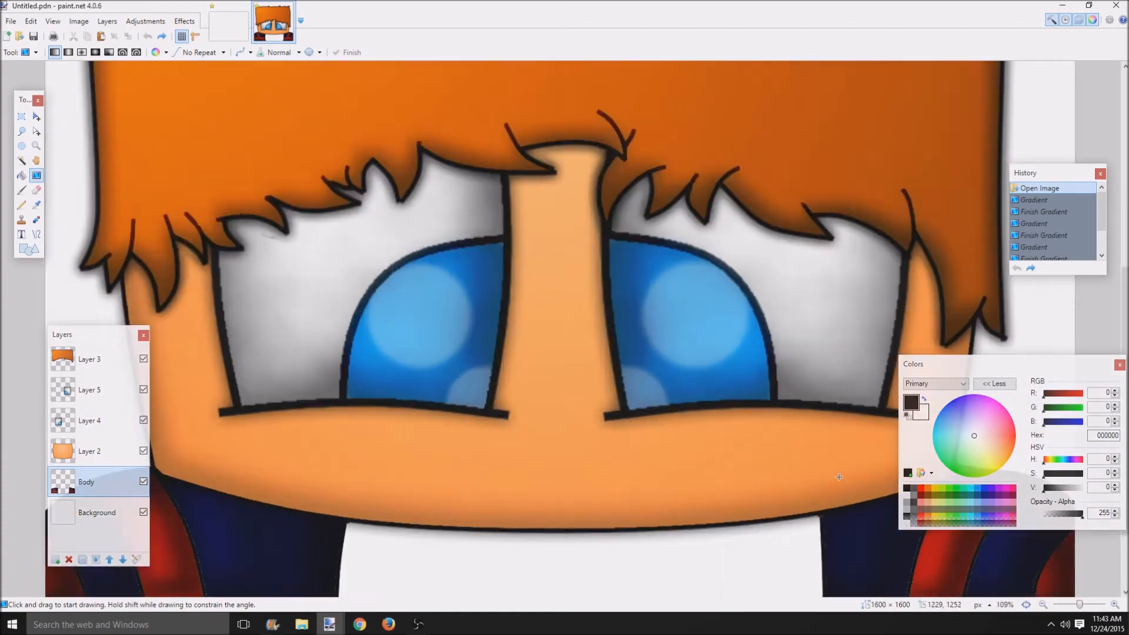
pyautogui.moveTo(941, 369); pyautogui.dragTo(390, 404)
pyautogui.scroll(2, 1012, 406)
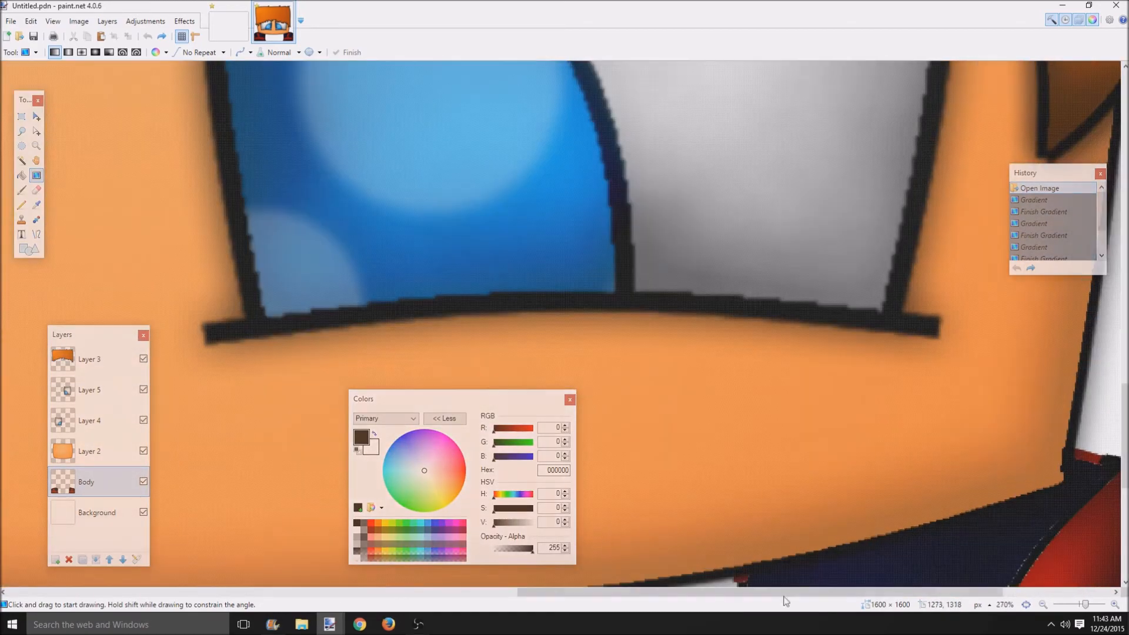
pyautogui.moveTo(694, 593); pyautogui.dragTo(820, 595)
pyautogui.scroll(4, 895, 506)
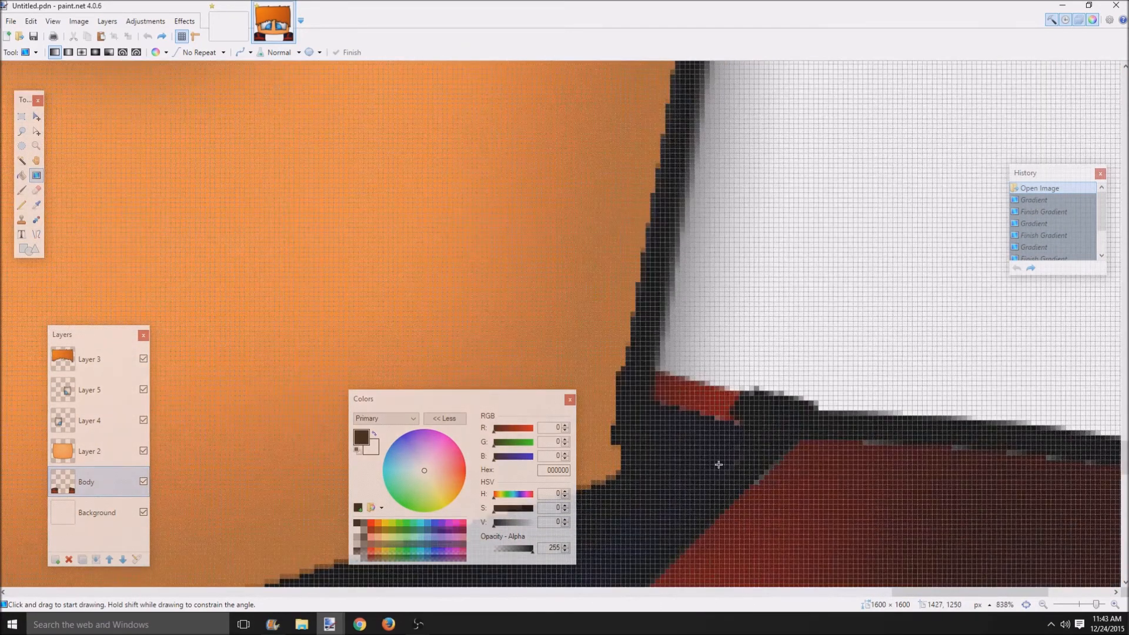
pyautogui.click(36, 235)
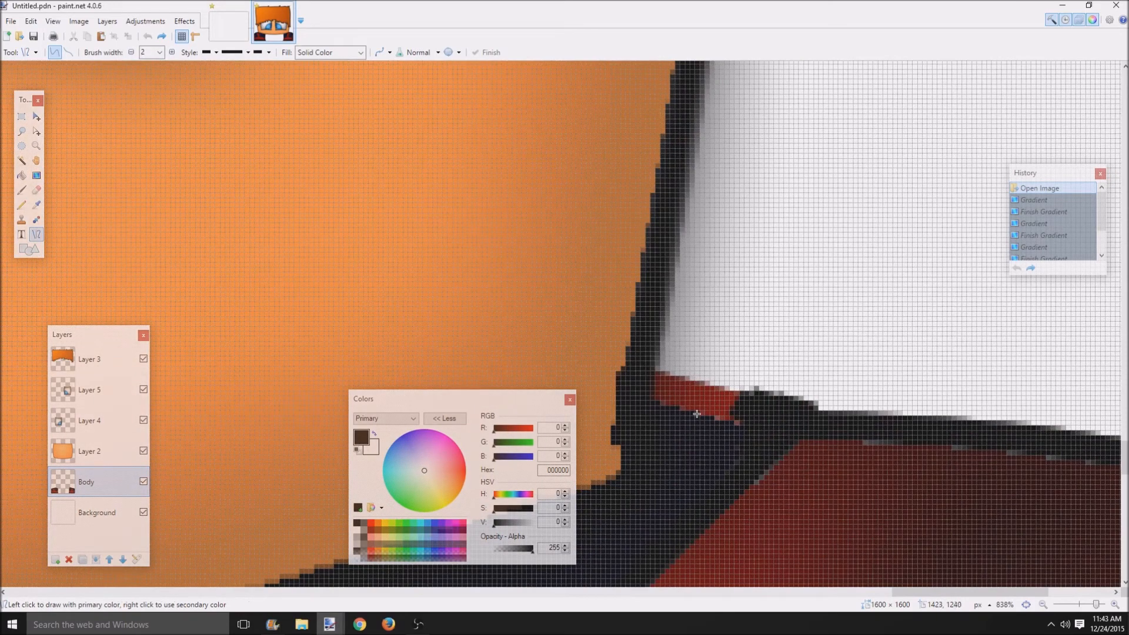
pyautogui.moveTo(787, 415); pyautogui.dragTo(643, 373)
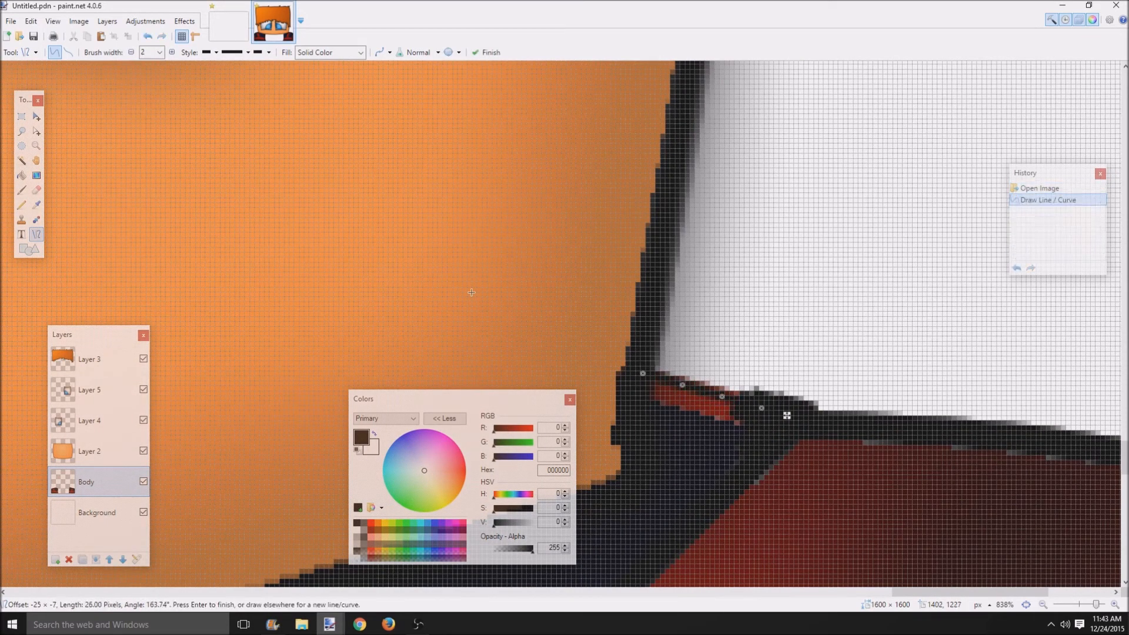
# - Increase the curve's brush width to 11 so it covers the red patch
pyautogui.click(172, 53)
pyautogui.click(172, 52)
pyautogui.click(172, 52)
pyautogui.click(172, 52)
pyautogui.click(172, 52)
pyautogui.click(172, 52)
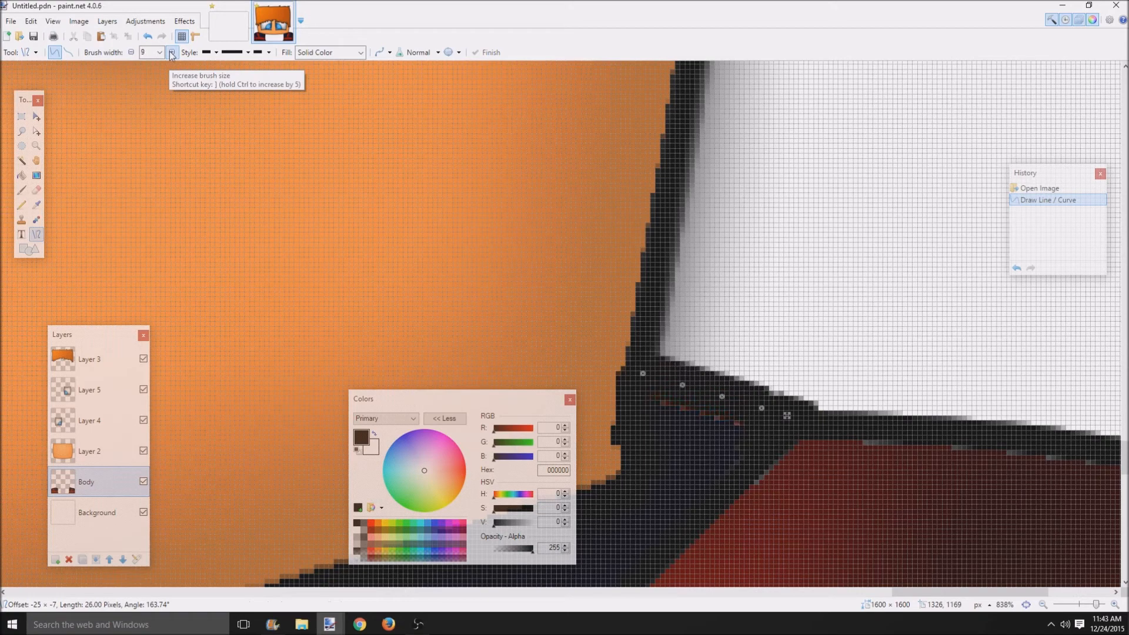
pyautogui.click(172, 53)
pyautogui.click(172, 53)
pyautogui.click(171, 53)
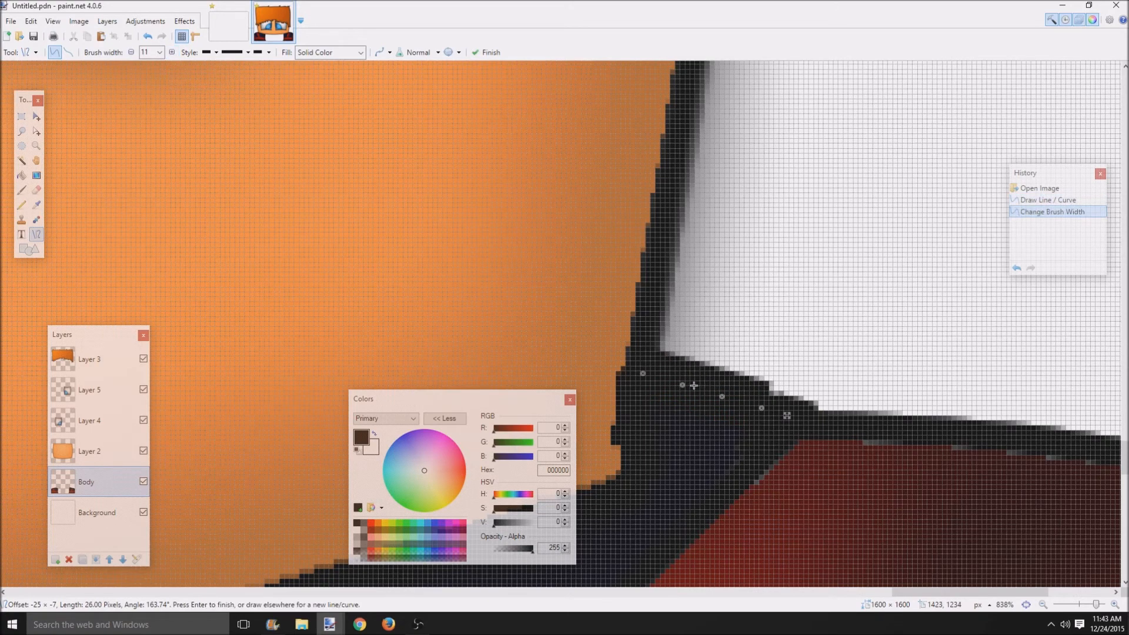
# - Bend the curve's middle points downward to follow the shoulder outline, finish it and fit the whole picture in view
pyautogui.click(670, 398)
pyautogui.moveTo(721, 397); pyautogui.dragTo(725, 407)
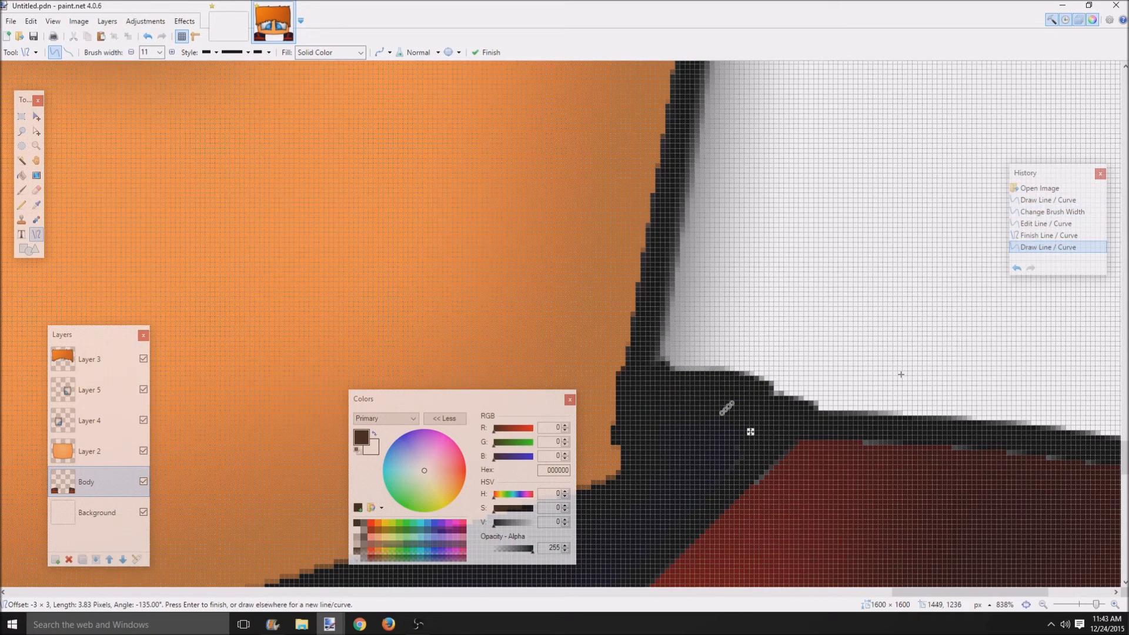
pyautogui.hotkey('ctrl', 'z')
pyautogui.hotkey('ctrl', 'z')
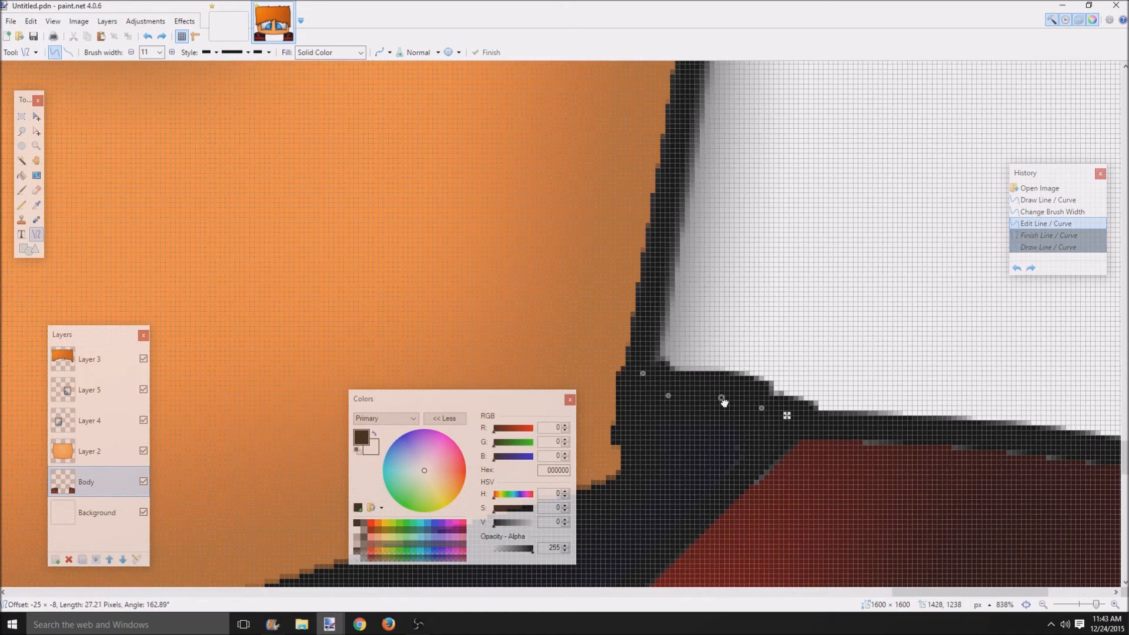
pyautogui.moveTo(723, 399); pyautogui.dragTo(761, 419)
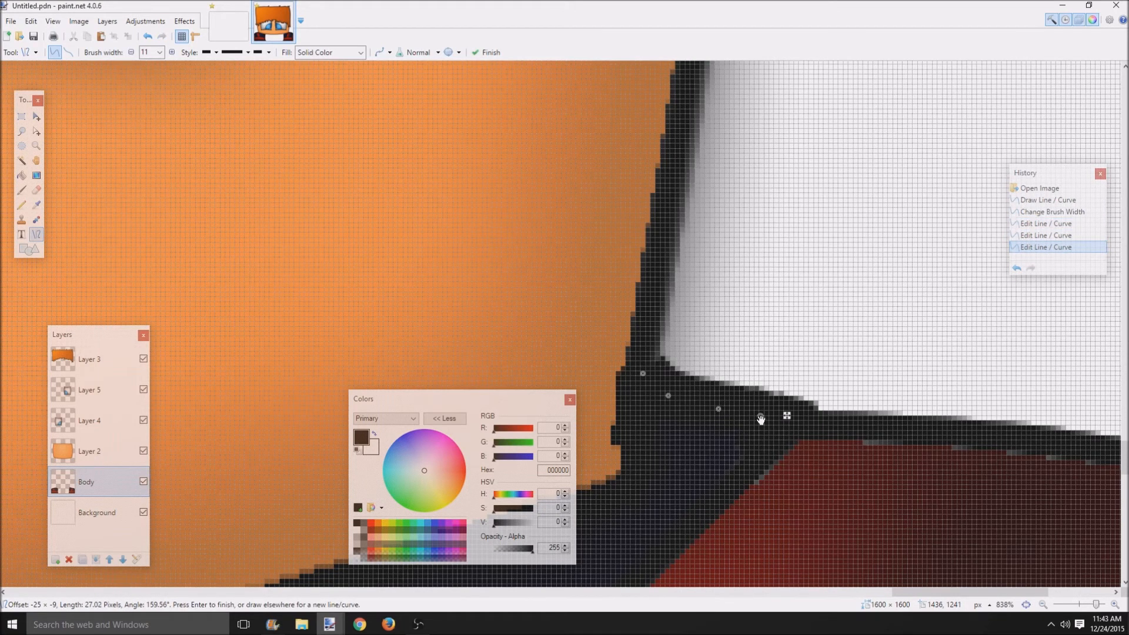
pyautogui.press('Return')
pyautogui.hotkey('ctrl', 'b')
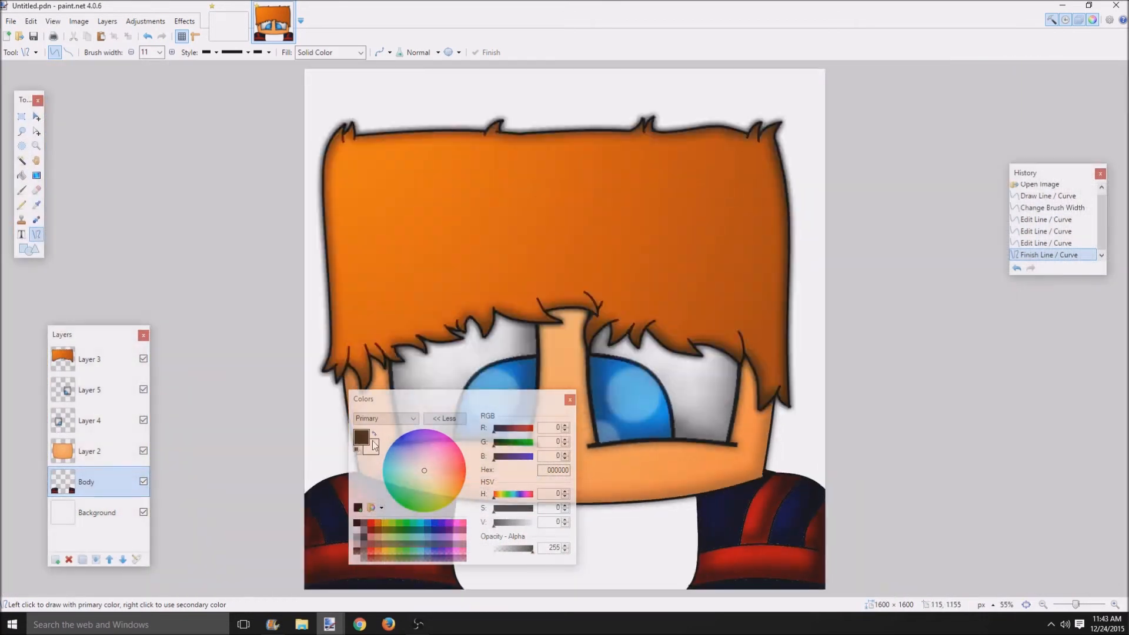
# - Draw a black line about 7 pixels long at the left sleeve's inner upper corner, just under the chin
pyautogui.moveTo(441, 396); pyautogui.dragTo(952, 418)
pyautogui.scroll(3, 719, 563)
pyautogui.scroll(-3, 663, 567)
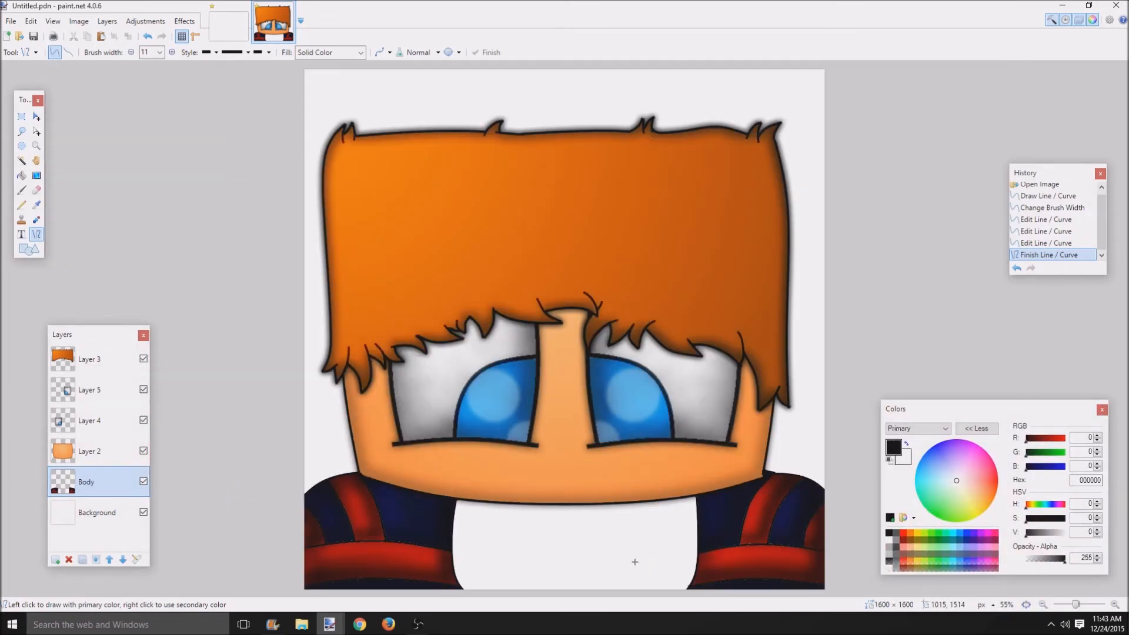
pyautogui.scroll(2, 635, 559)
pyautogui.scroll(3, 395, 511)
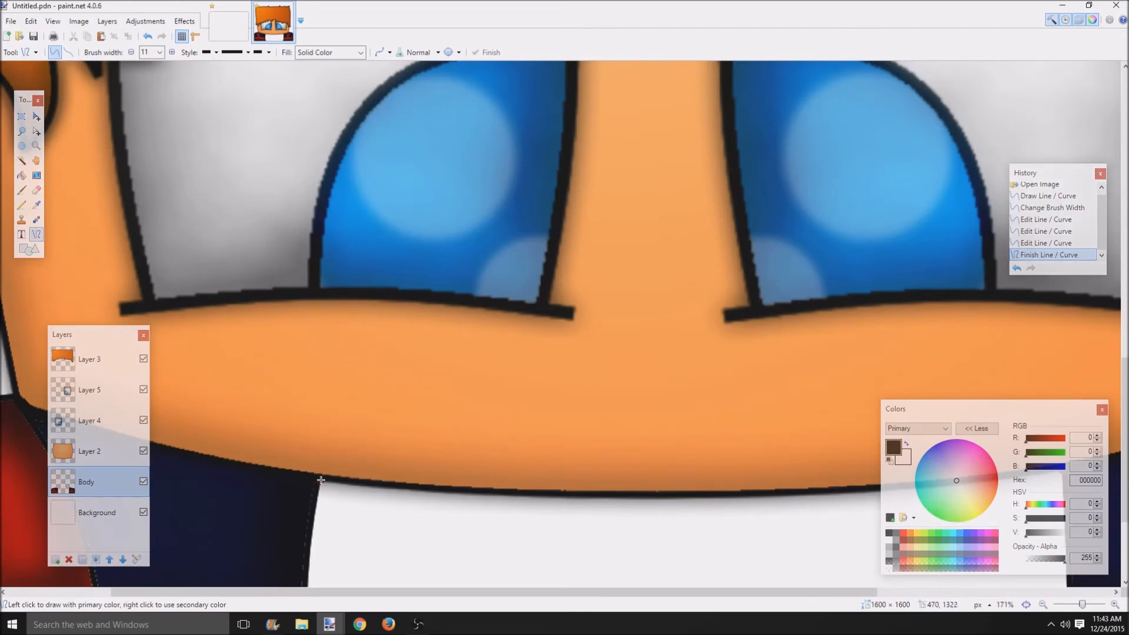
pyautogui.moveTo(321, 481)
pyautogui.mouseDown()
pyautogui.moveTo(314, 506)
pyautogui.moveTo(318, 487)
pyautogui.mouseUp()
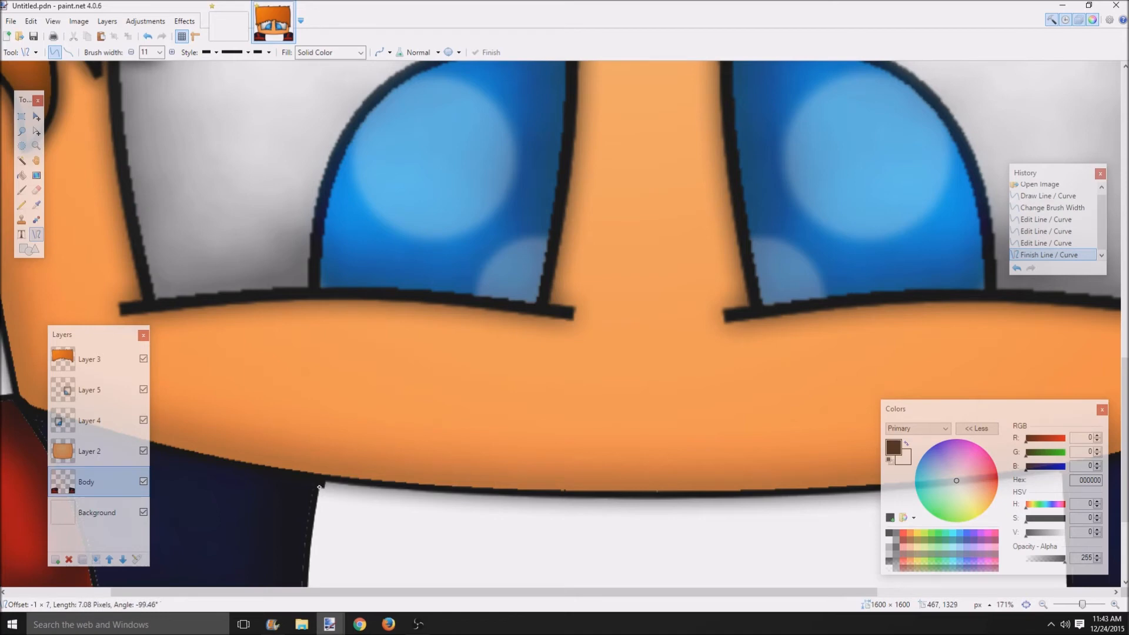
pyautogui.press('Return')
# - Draw a black curve down the left sleeve's inner edge from the chin, bend it to match the edge and finish it
pyautogui.scroll(-3, 443, 541)
pyautogui.scroll(-3, 450, 556)
pyautogui.scroll(3, 462, 560)
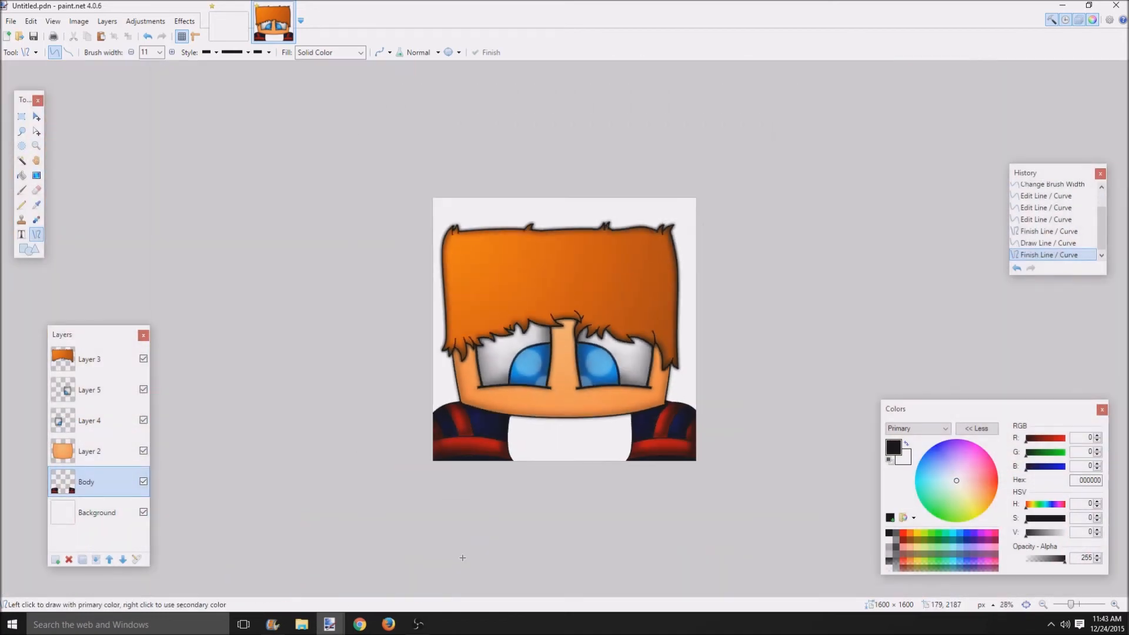
pyautogui.scroll(-4, 531, 573)
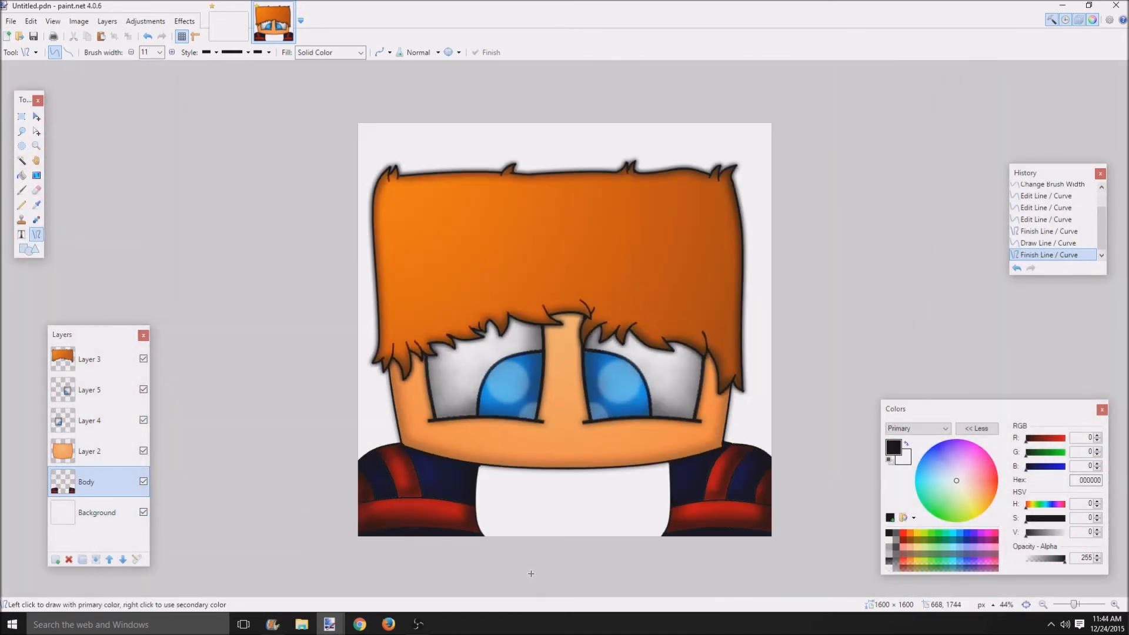
pyautogui.scroll(10, 448, 529)
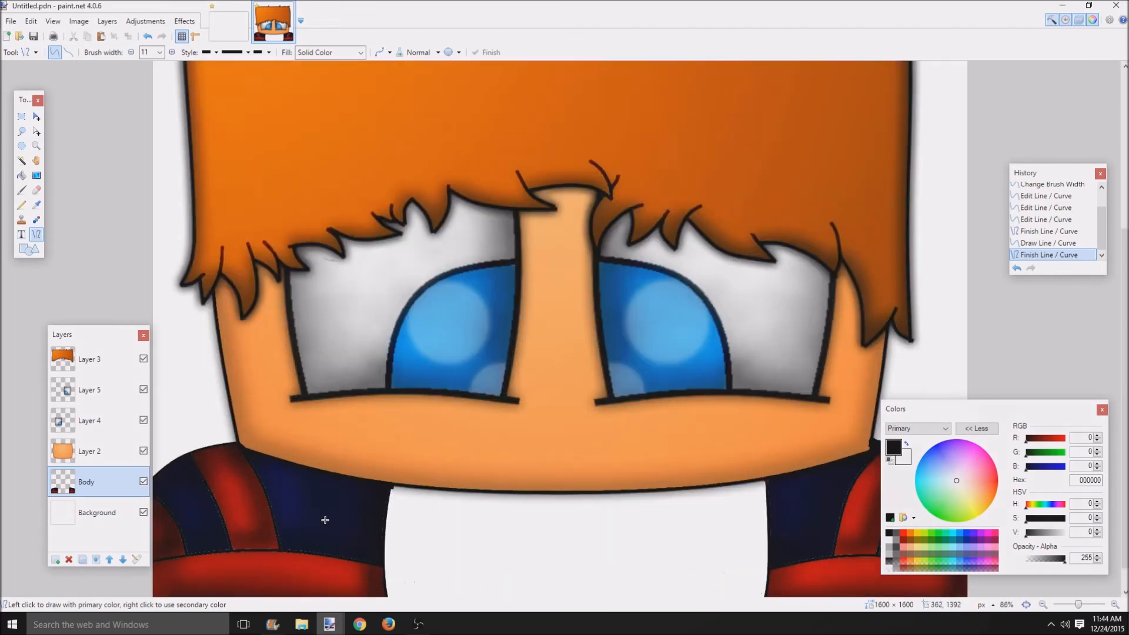
pyautogui.scroll(-3, 334, 545)
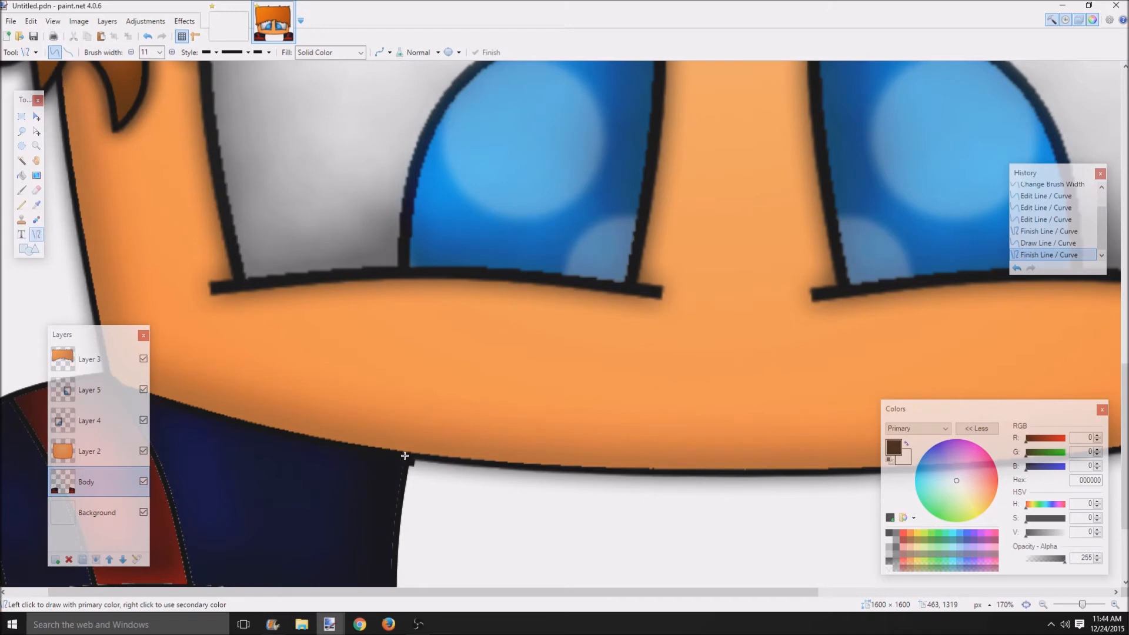
pyautogui.moveTo(407, 453)
pyautogui.mouseDown()
pyautogui.moveTo(399, 528)
pyautogui.moveTo(435, 598)
pyautogui.mouseUp()
pyautogui.scroll(-3, 394, 553)
pyautogui.moveTo(426, 557); pyautogui.dragTo(421, 568)
pyautogui.moveTo(429, 524); pyautogui.dragTo(419, 524)
pyautogui.press('Return')
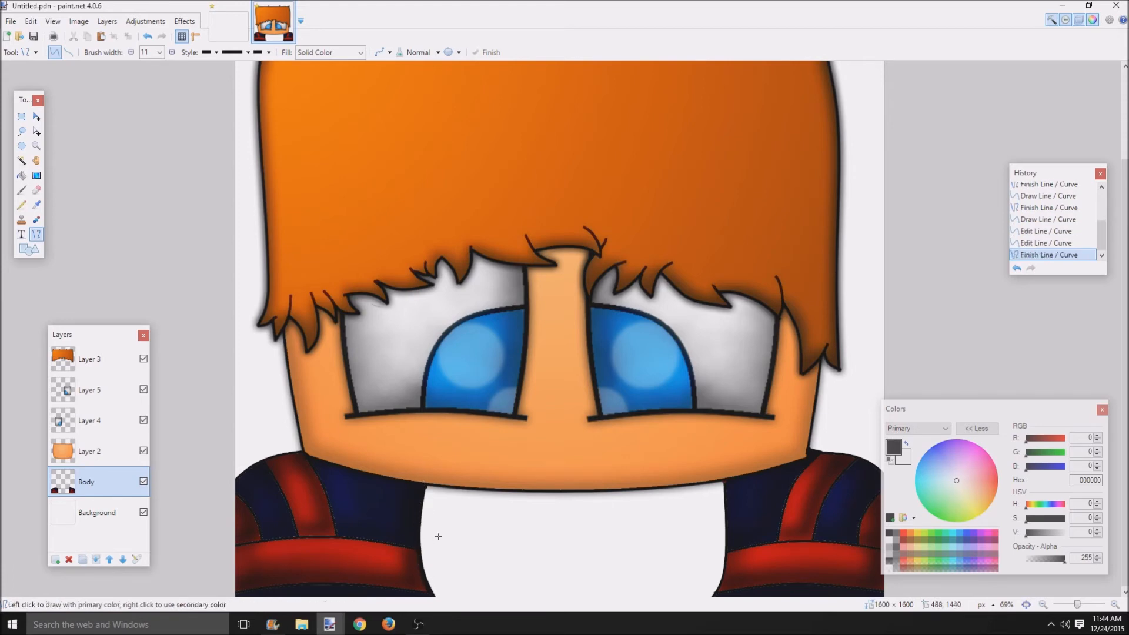
# - Draw black curves along the right sleeve's inner edge and along the border between its red stripe and outer navy panel
pyautogui.scroll(-5, 433, 566)
pyautogui.scroll(5, 501, 478)
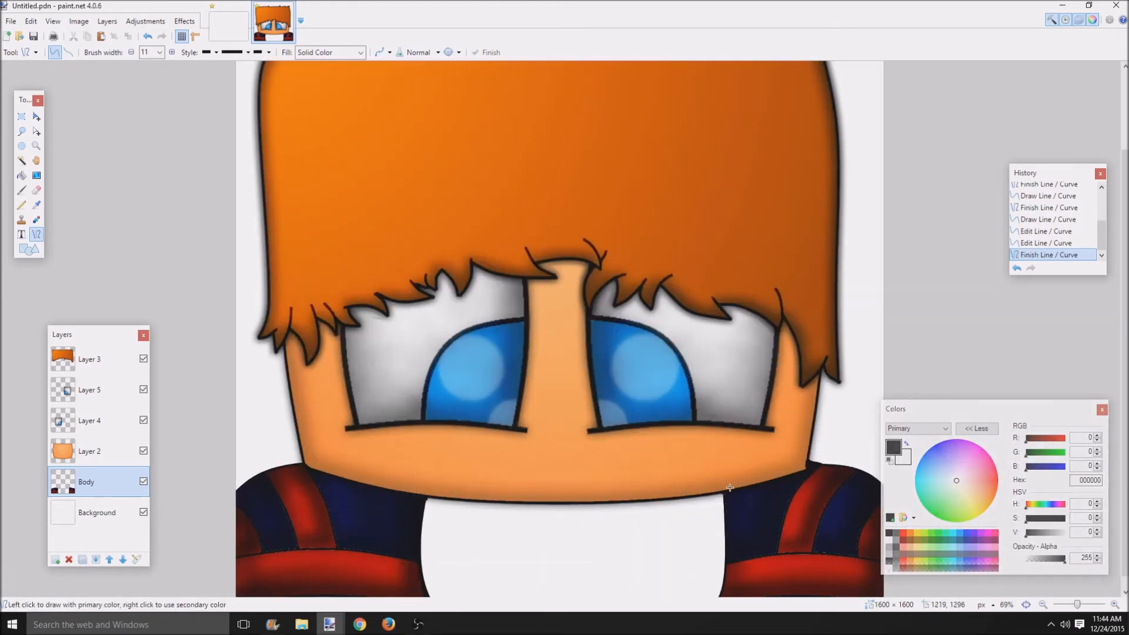
pyautogui.moveTo(724, 490); pyautogui.dragTo(714, 601)
pyautogui.press('Return')
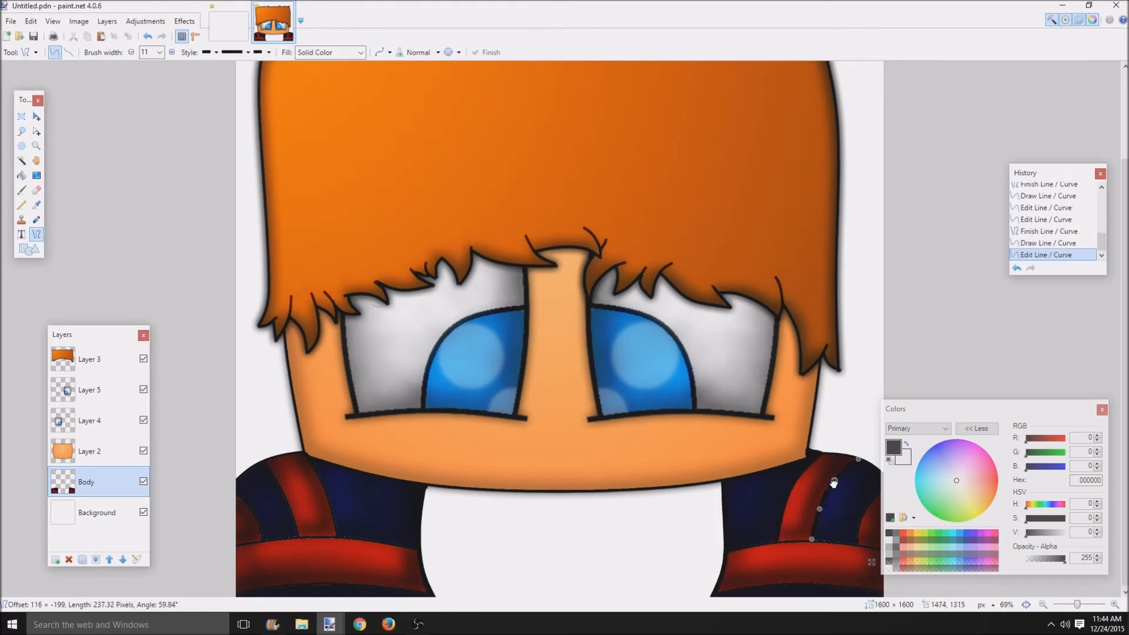
pyautogui.moveTo(412, 549)
pyautogui.mouseDown()
pyautogui.moveTo(238, 549)
pyautogui.moveTo(298, 538)
pyautogui.moveTo(255, 466)
pyautogui.moveTo(832, 467)
pyautogui.mouseUp()
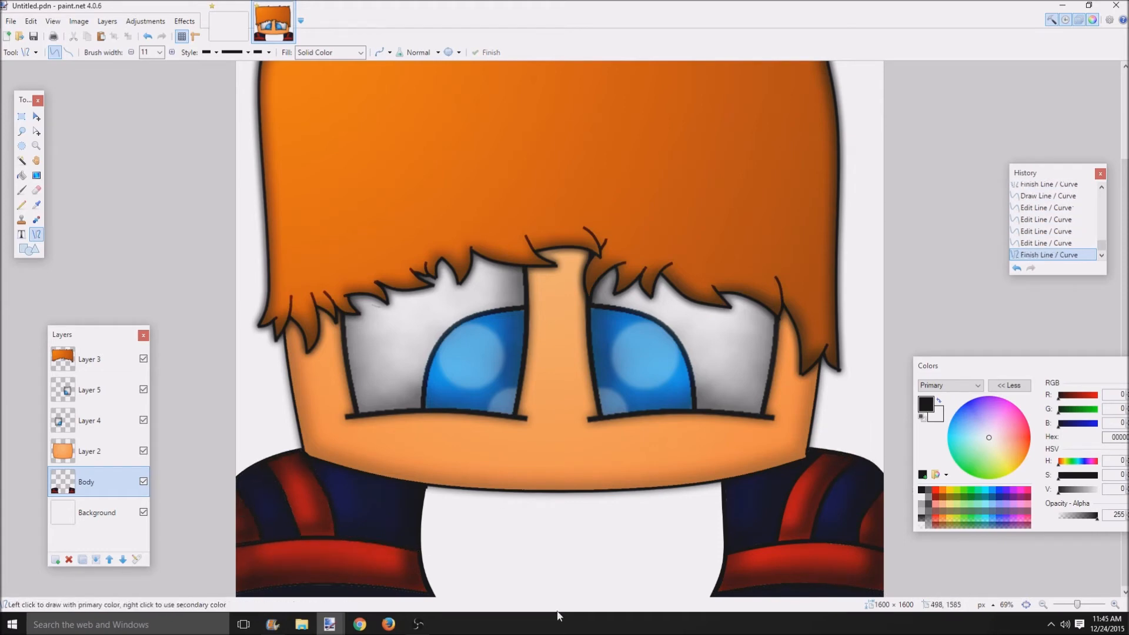
# - Draw a black curve along the bottom edge of the left sleeve's lower red band and finish it
pyautogui.moveTo(412, 591); pyautogui.dragTo(366, 590)
pyautogui.press('Return')
pyautogui.scroll(-5, 529, 546)
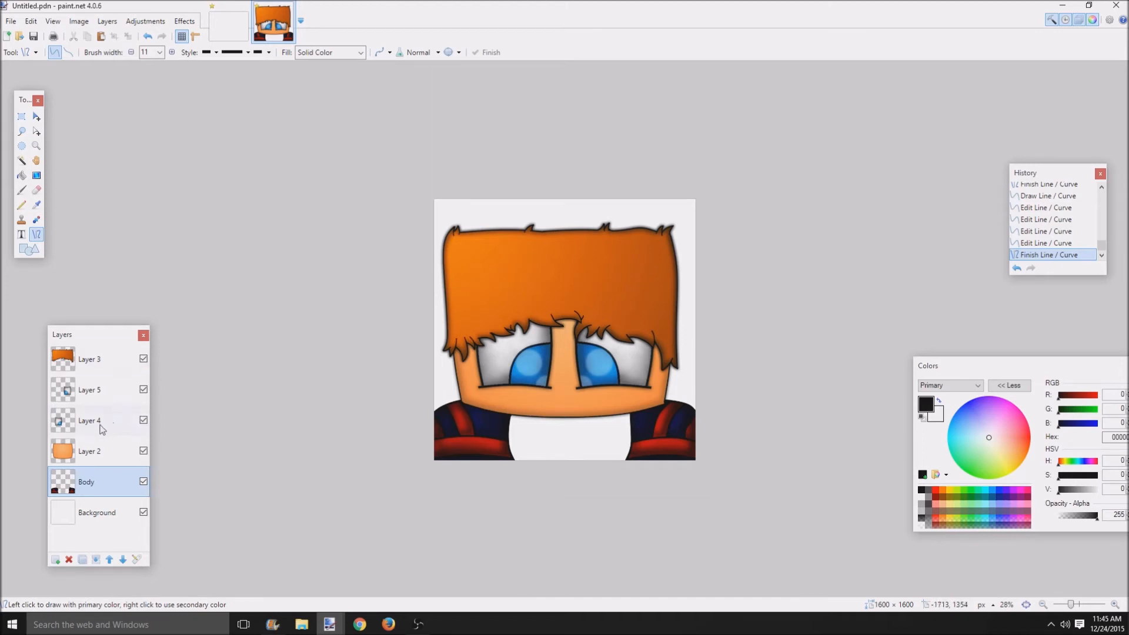
pyautogui.click(108, 399)
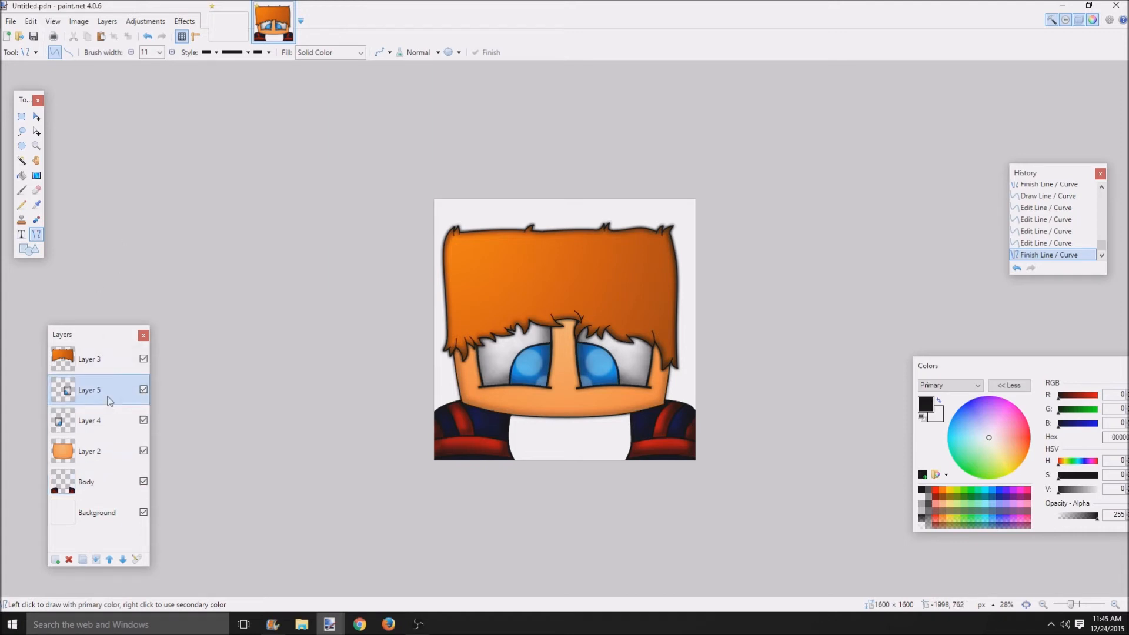
pyautogui.click(145, 21)
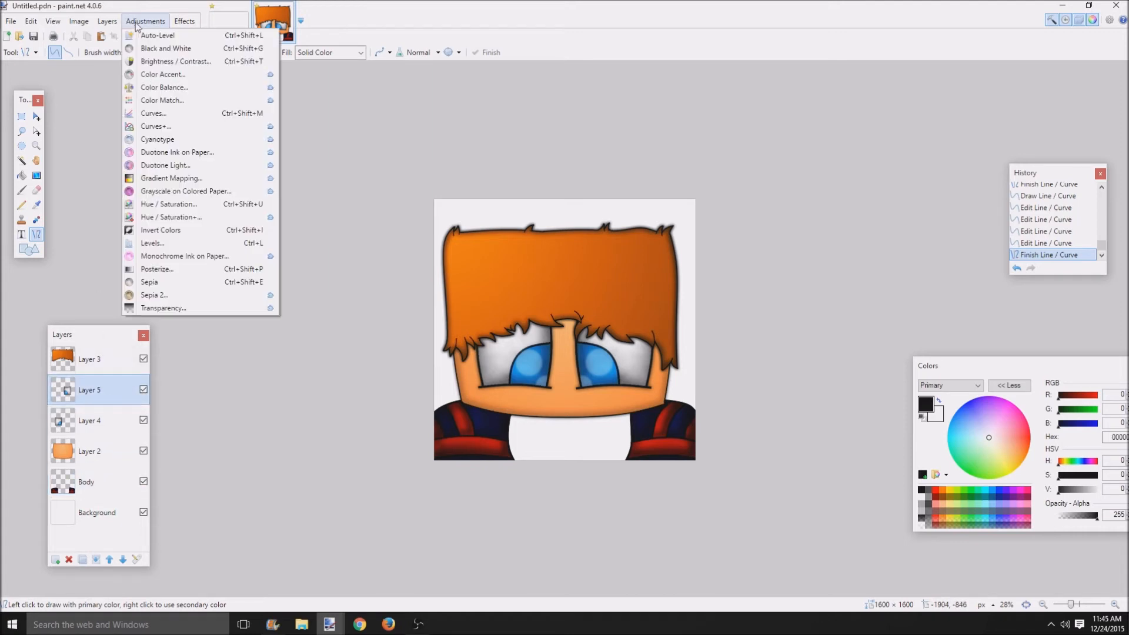
pyautogui.click(171, 211)
pyautogui.moveTo(532, 245); pyautogui.dragTo(862, 263)
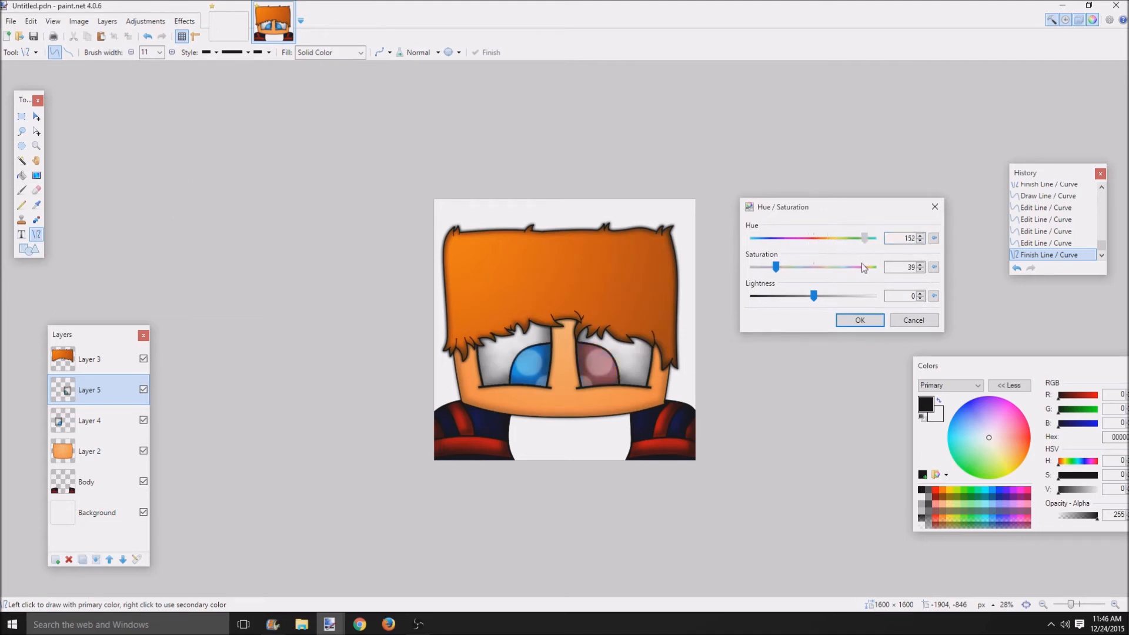
pyautogui.moveTo(776, 267); pyautogui.dragTo(763, 267)
pyautogui.moveTo(865, 238); pyautogui.dragTo(818, 284)
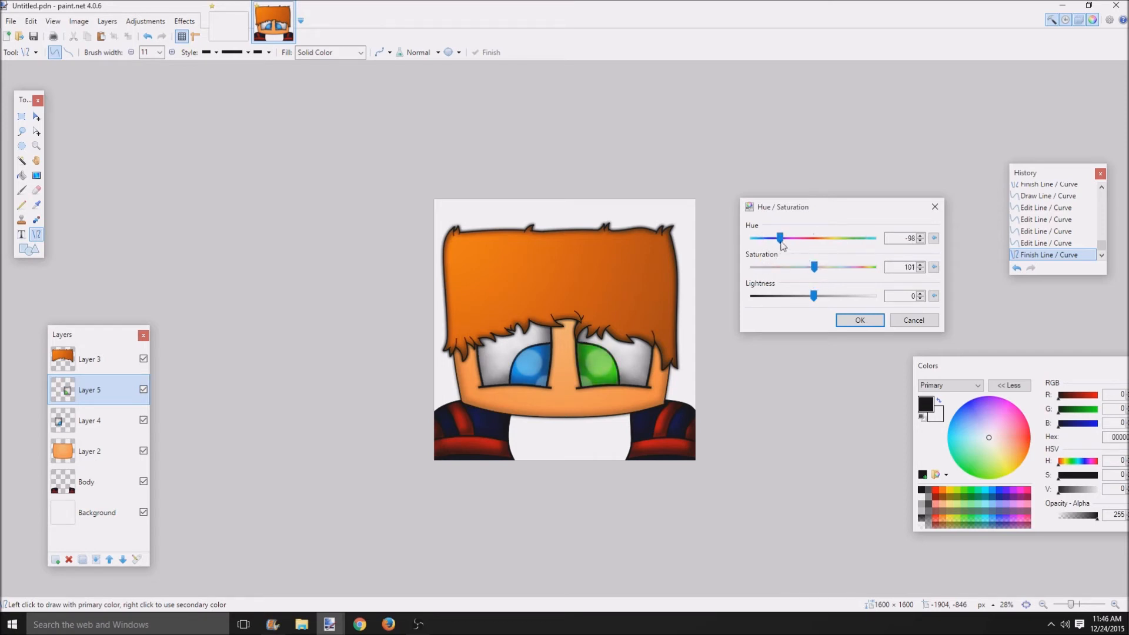
pyautogui.moveTo(780, 241); pyautogui.dragTo(770, 247)
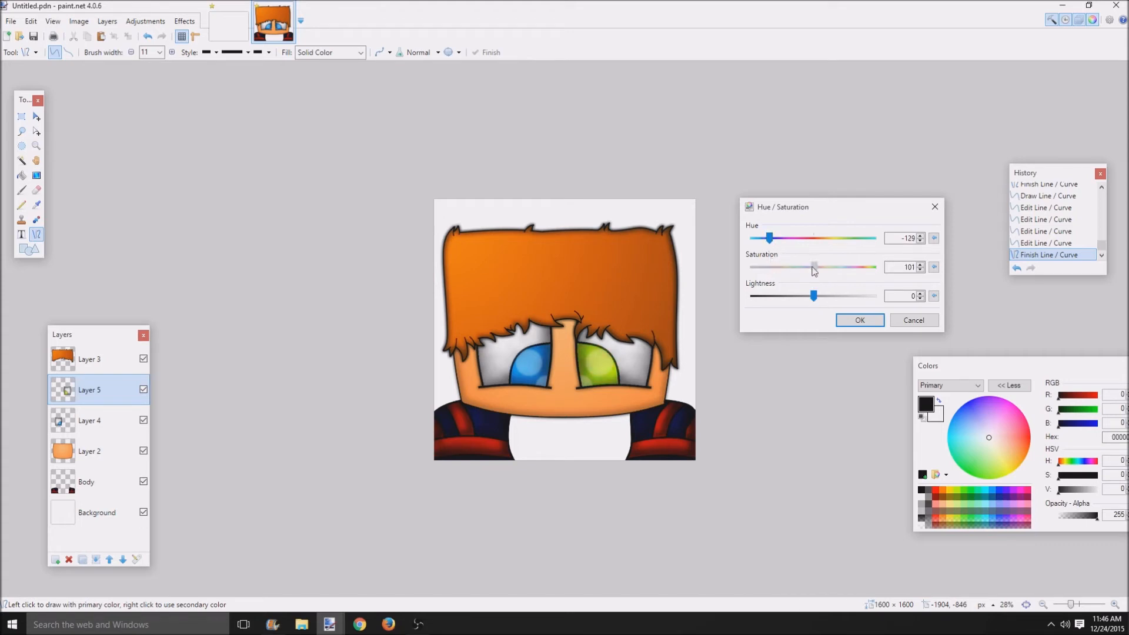
pyautogui.moveTo(815, 270); pyautogui.dragTo(752, 241)
pyautogui.click(909, 326)
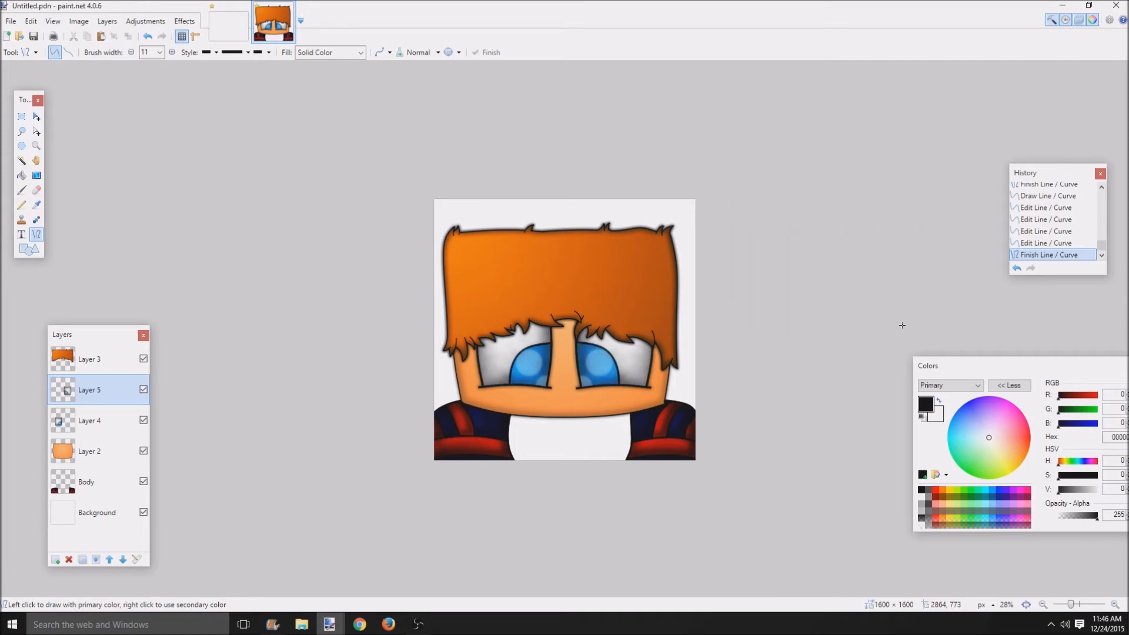
# - Recolor the right eye on Layer 5 with a Hue / Saturation adjustment of hue -121 and saturation 60
pyautogui.scroll(-5, 583, 424)
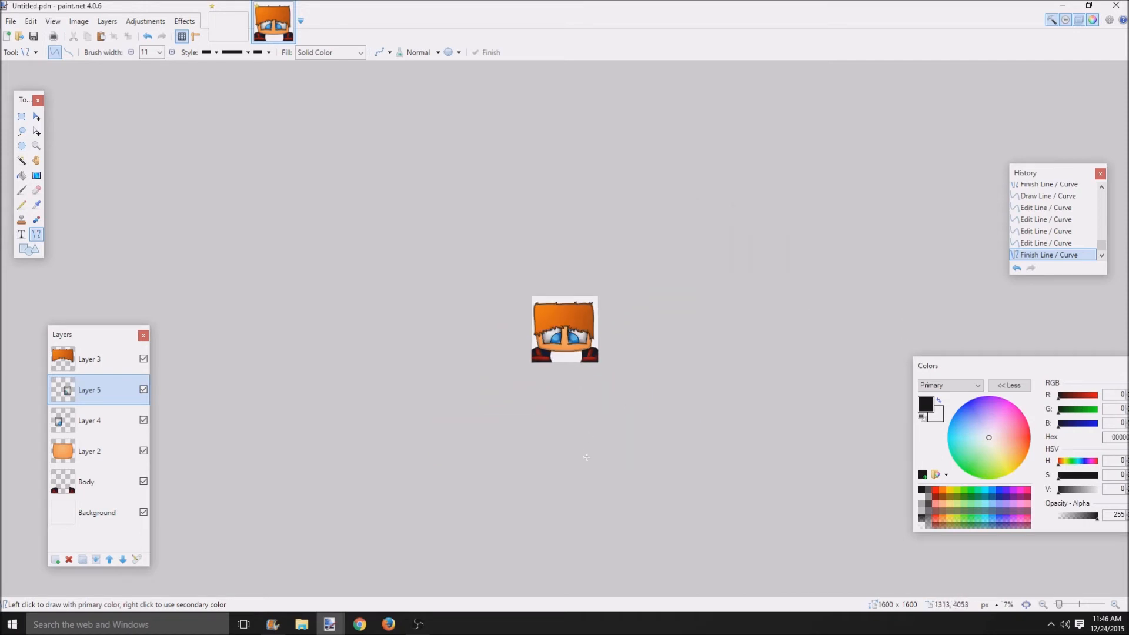
pyautogui.scroll(7, 588, 454)
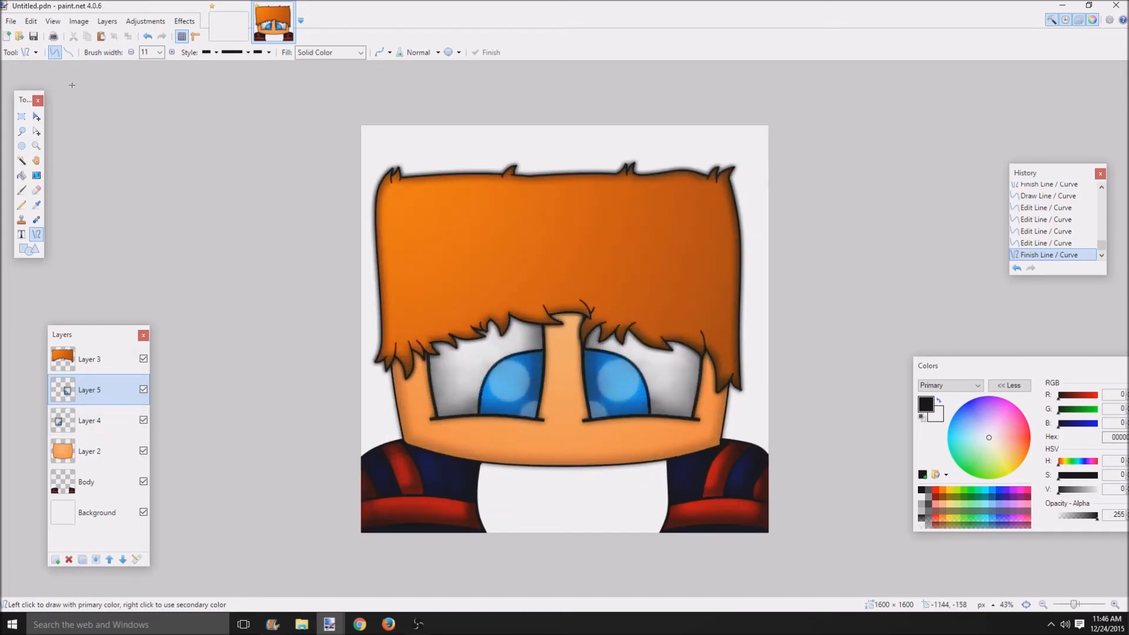
pyautogui.click(145, 22)
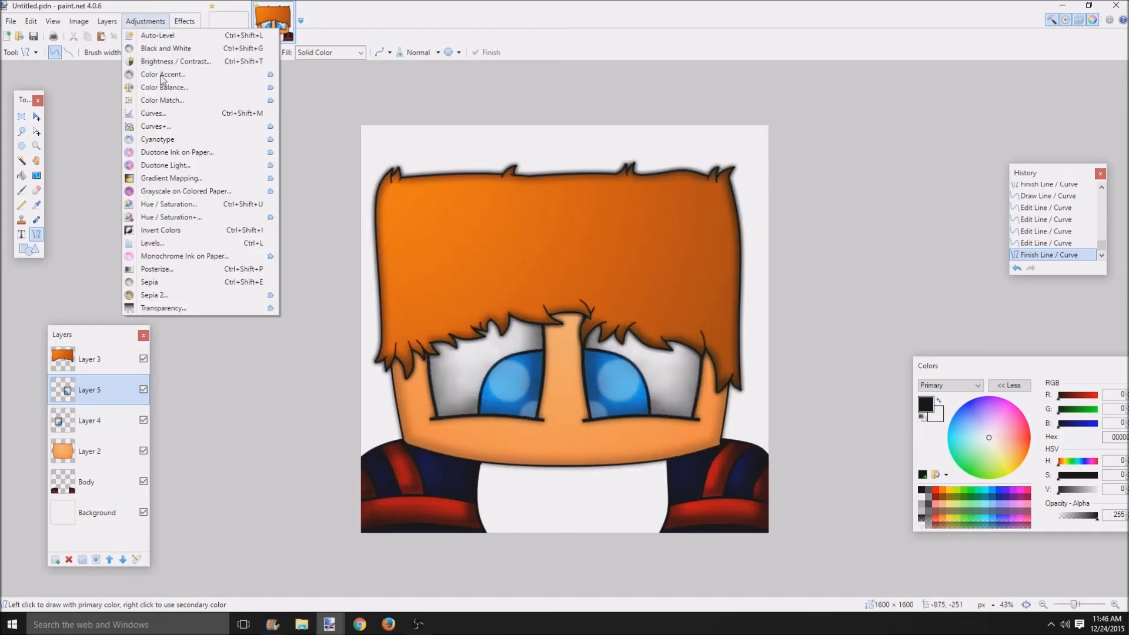
pyautogui.click(169, 204)
pyautogui.moveTo(558, 242); pyautogui.dragTo(952, 205)
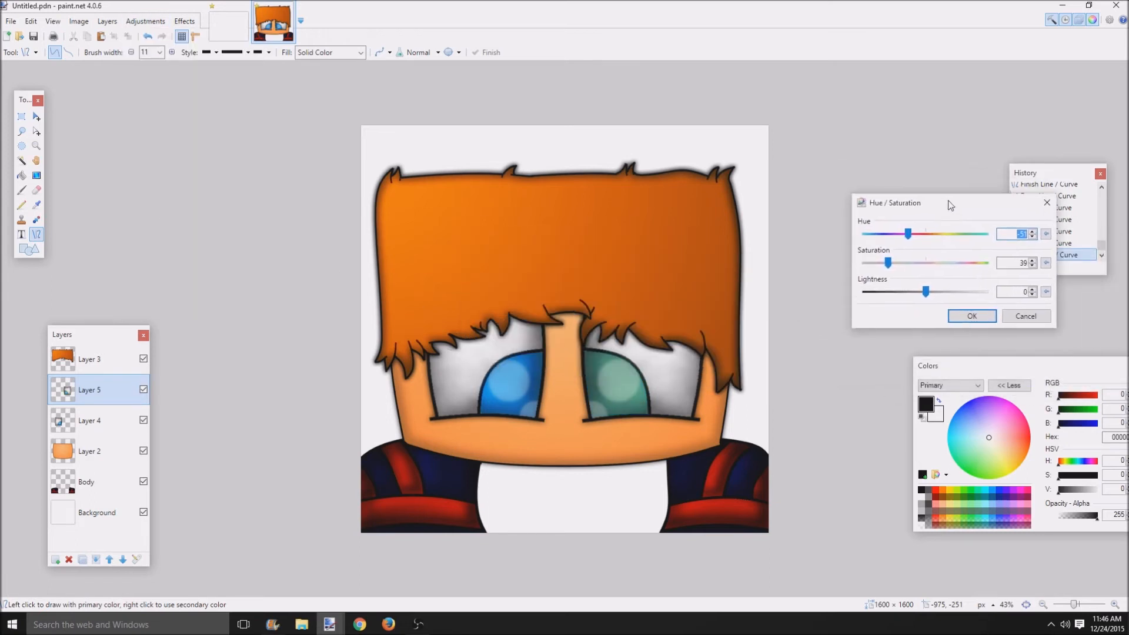
pyautogui.click(903, 268)
pyautogui.moveTo(906, 230); pyautogui.dragTo(886, 253)
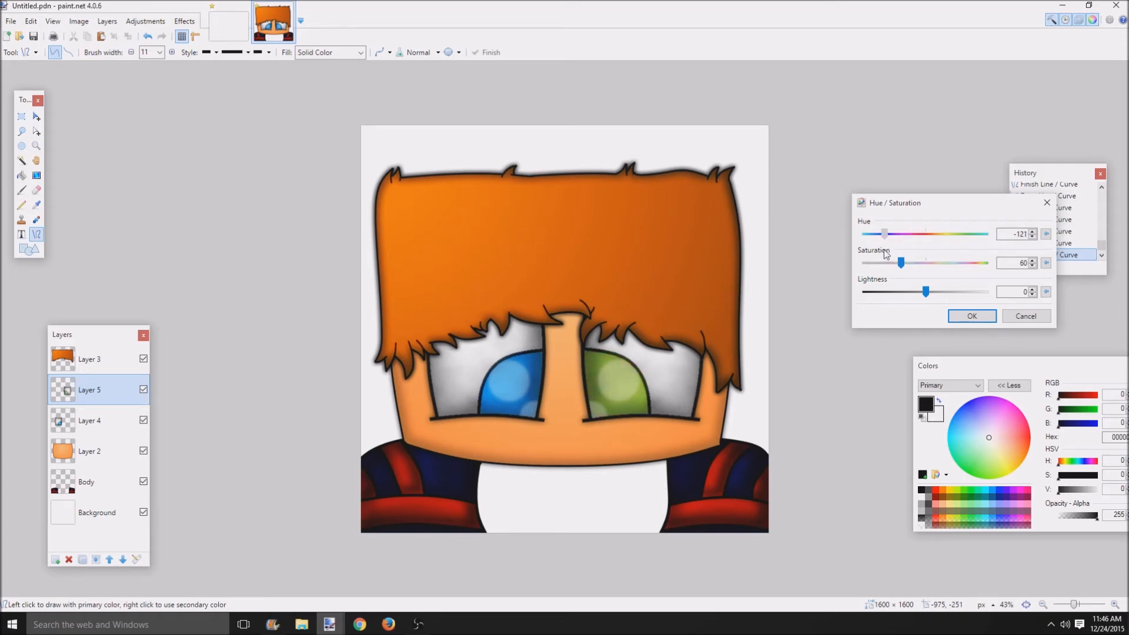
pyautogui.click(971, 320)
# - Apply the same Hue / Saturation adjustment, hue -121 and saturation 60, to the left eye on Layer 4
pyautogui.click(85, 421)
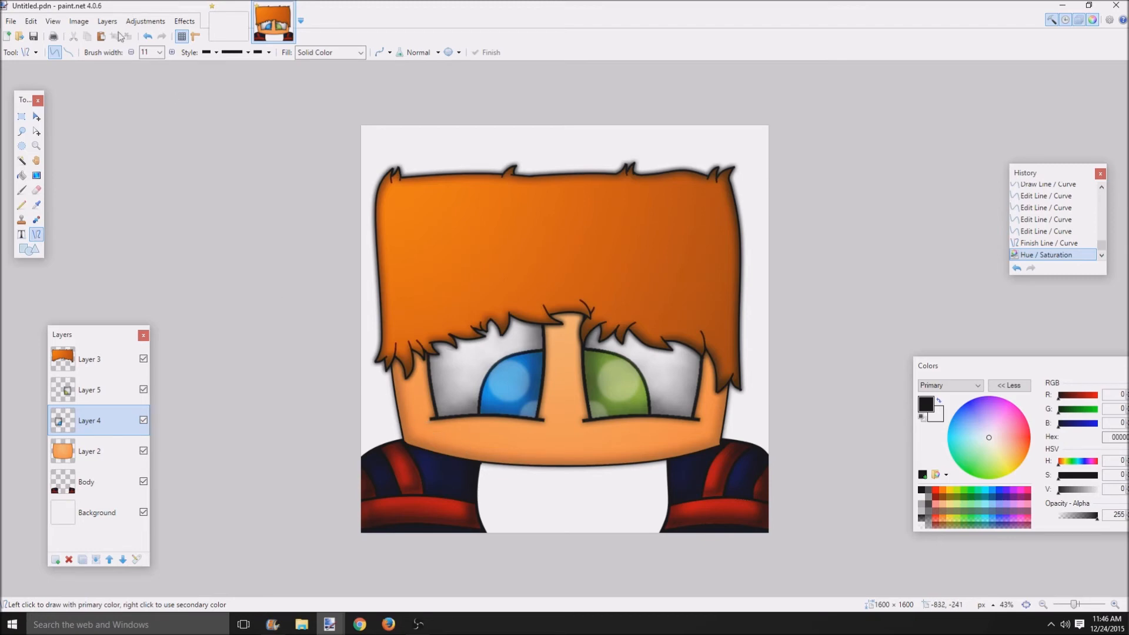
pyautogui.click(145, 21)
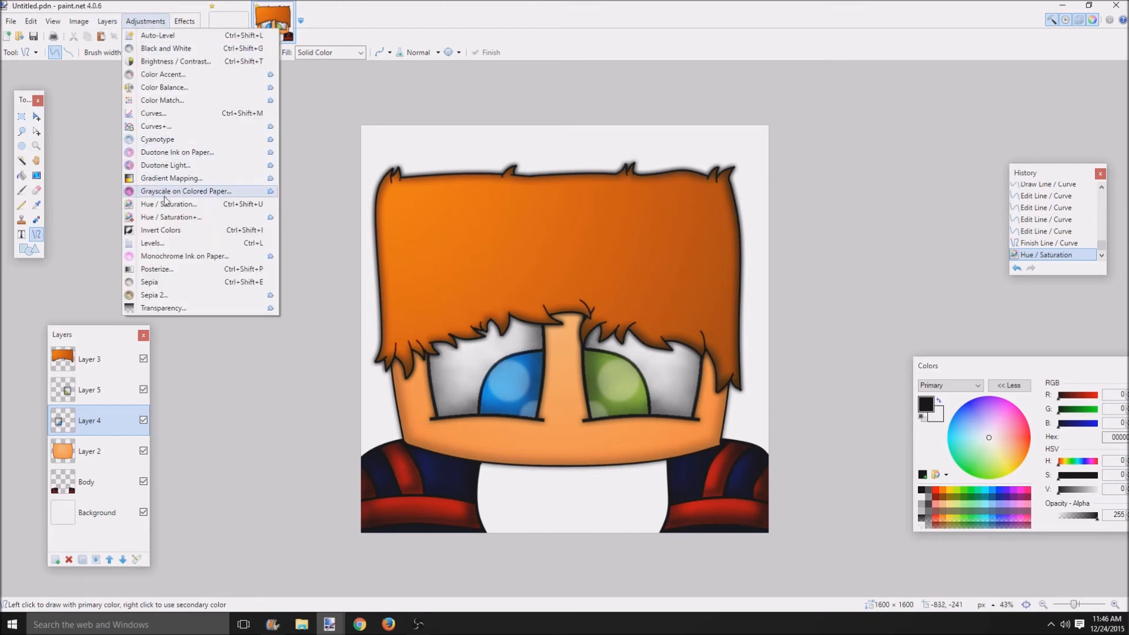
pyautogui.click(167, 215)
pyautogui.click(643, 152)
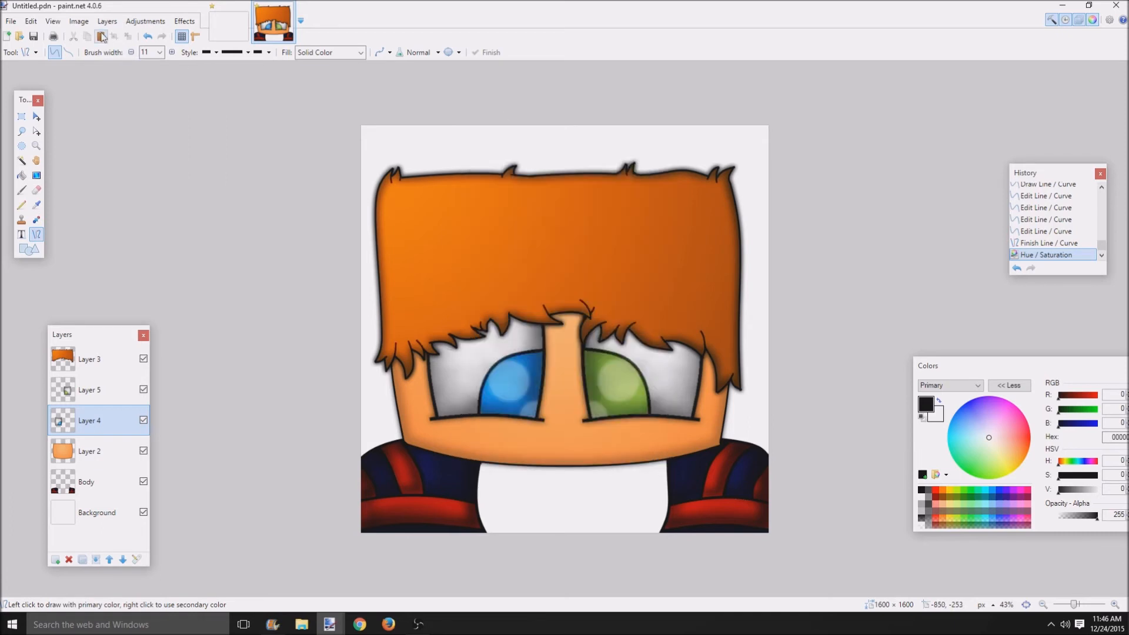
pyautogui.click(145, 21)
pyautogui.click(163, 206)
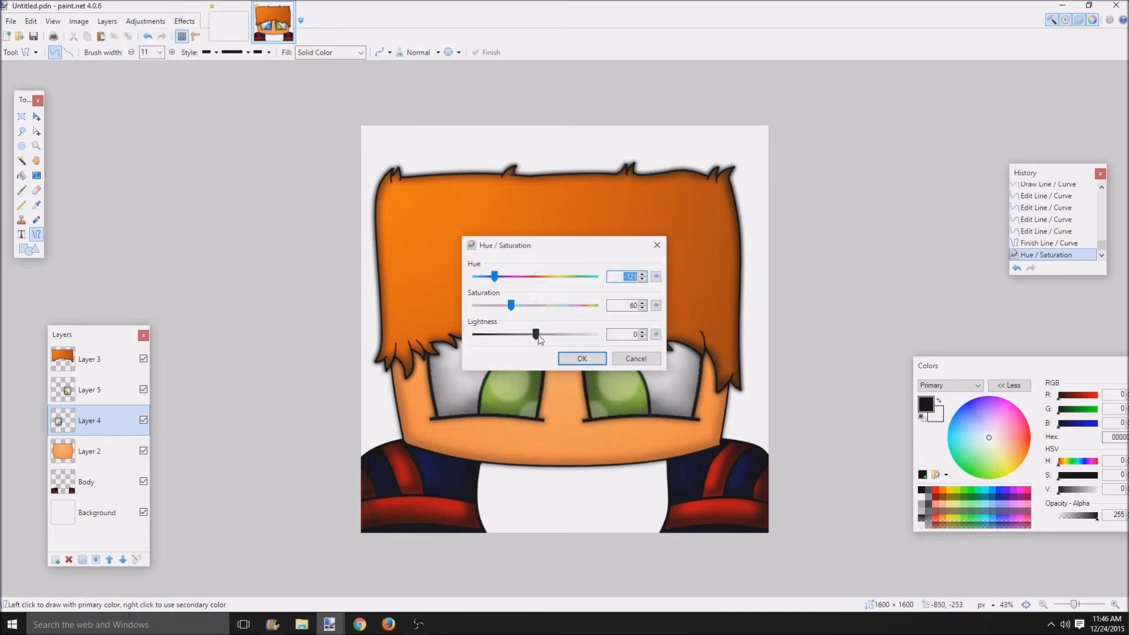
pyautogui.click(587, 363)
# - Undo the Hue / Saturation adjustments on both eyes
pyautogui.scroll(-6, 511, 421)
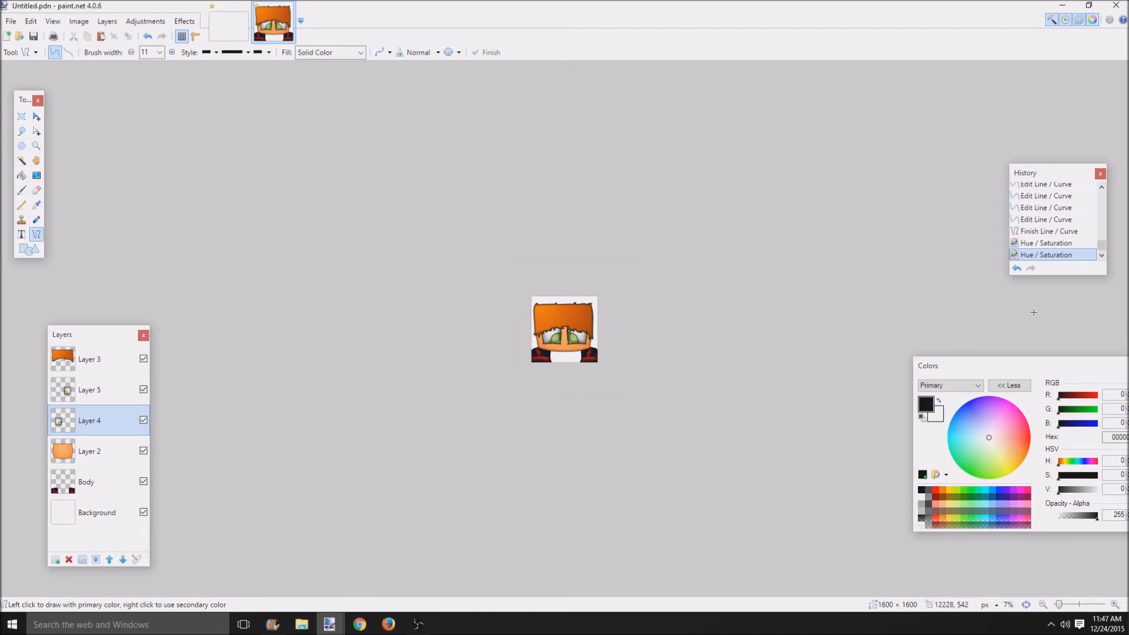
pyautogui.click(1018, 268)
pyautogui.click(1017, 268)
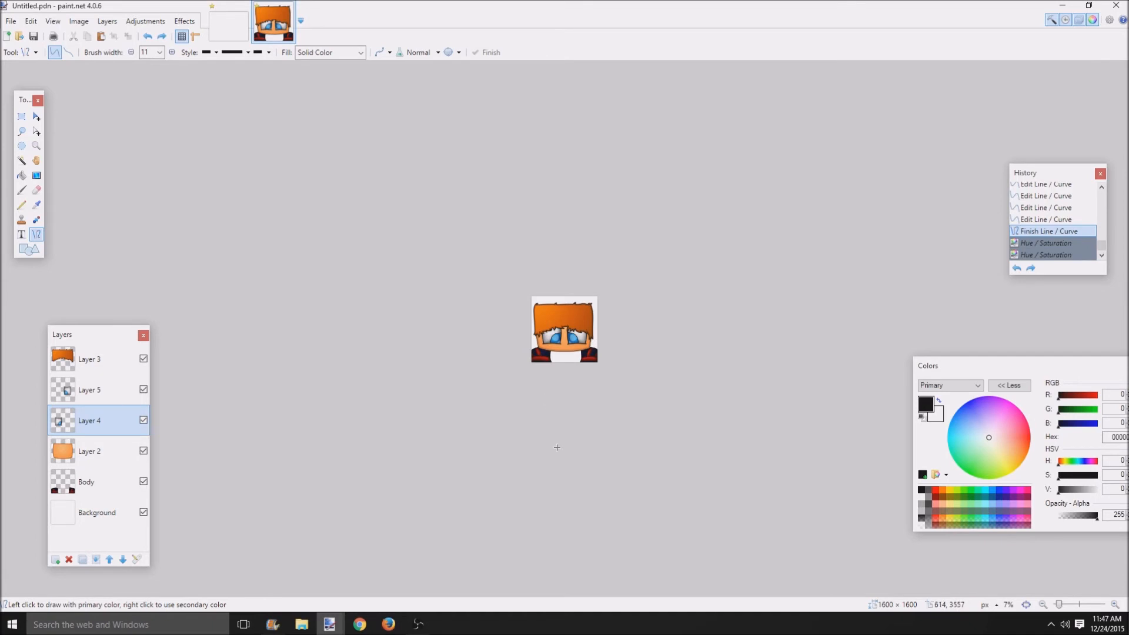
# - Move the left eye on Layer 4 slightly upward on the face and clear the selection
pyautogui.scroll(9, 557, 448)
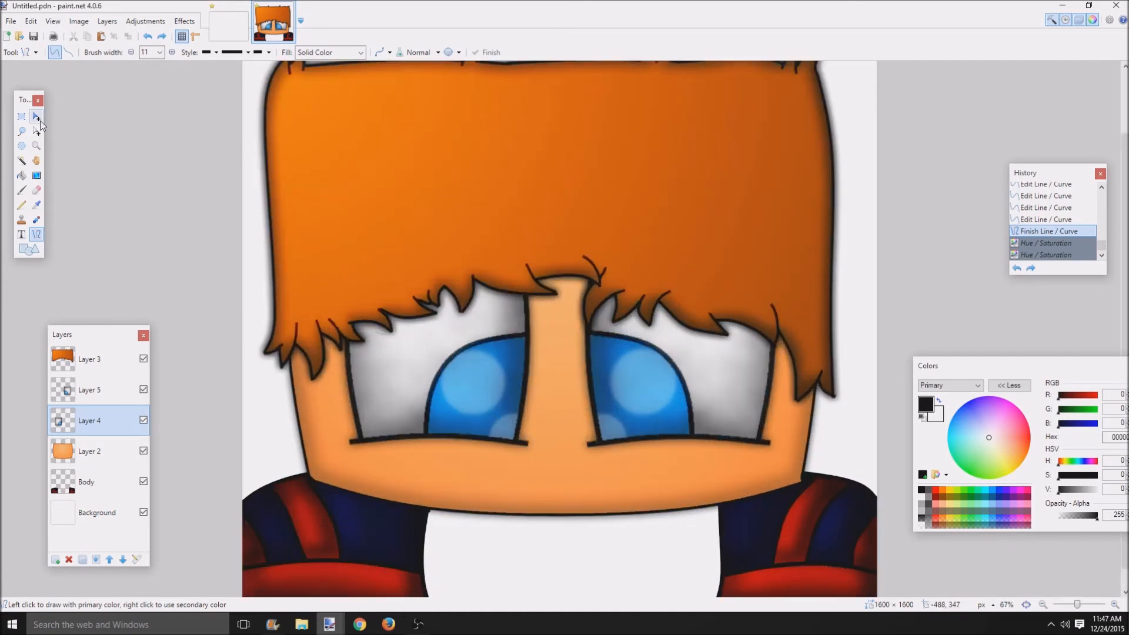
pyautogui.click(36, 117)
pyautogui.moveTo(379, 347); pyautogui.dragTo(371, 374)
pyautogui.hotkey('ctrl', 'd')
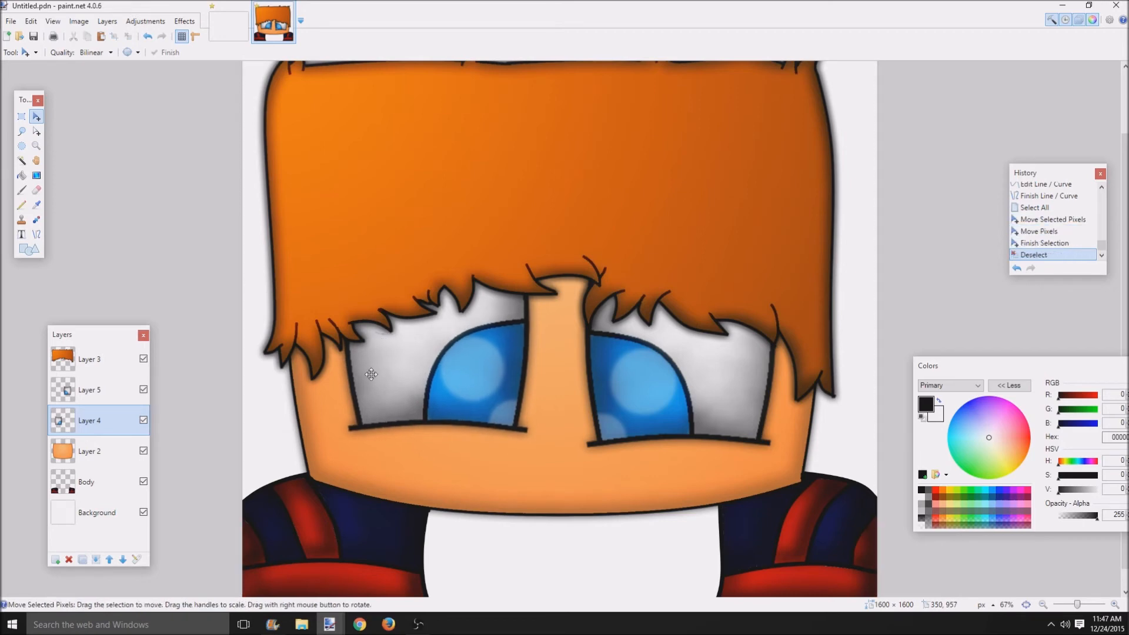
# - Shrink the right eye on Layer 5 slightly, align it with the left eye's height and clear the selection
pyautogui.click(97, 393)
pyautogui.moveTo(614, 404); pyautogui.dragTo(618, 392)
pyautogui.moveTo(877, 292); pyautogui.dragTo(840, 298)
pyautogui.moveTo(711, 330); pyautogui.dragTo(728, 334)
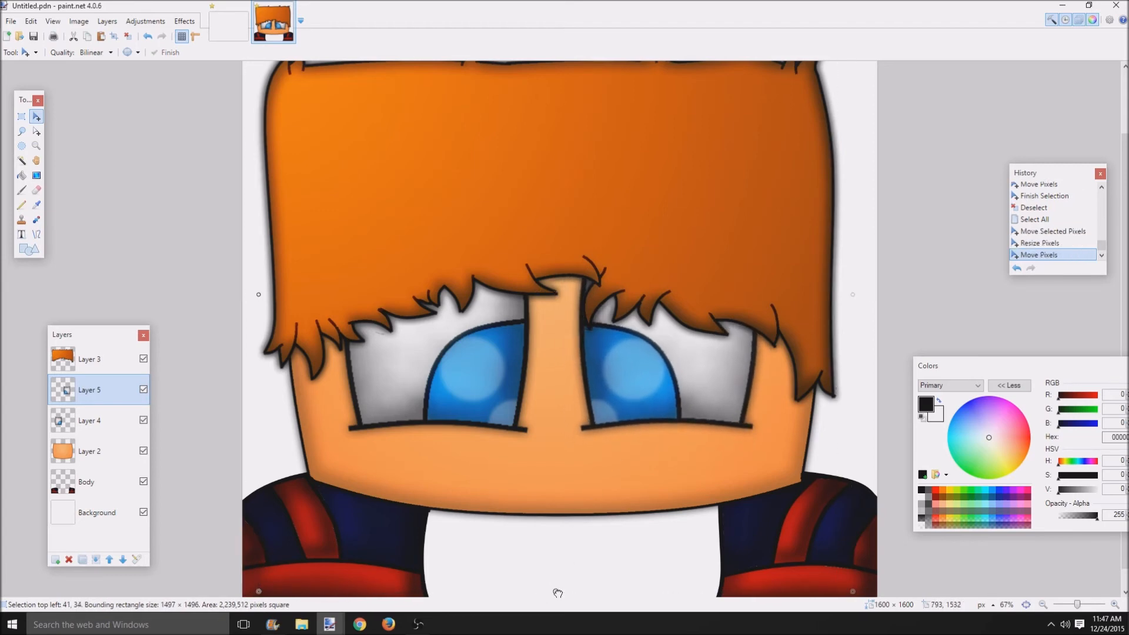
pyautogui.moveTo(558, 593); pyautogui.dragTo(557, 573)
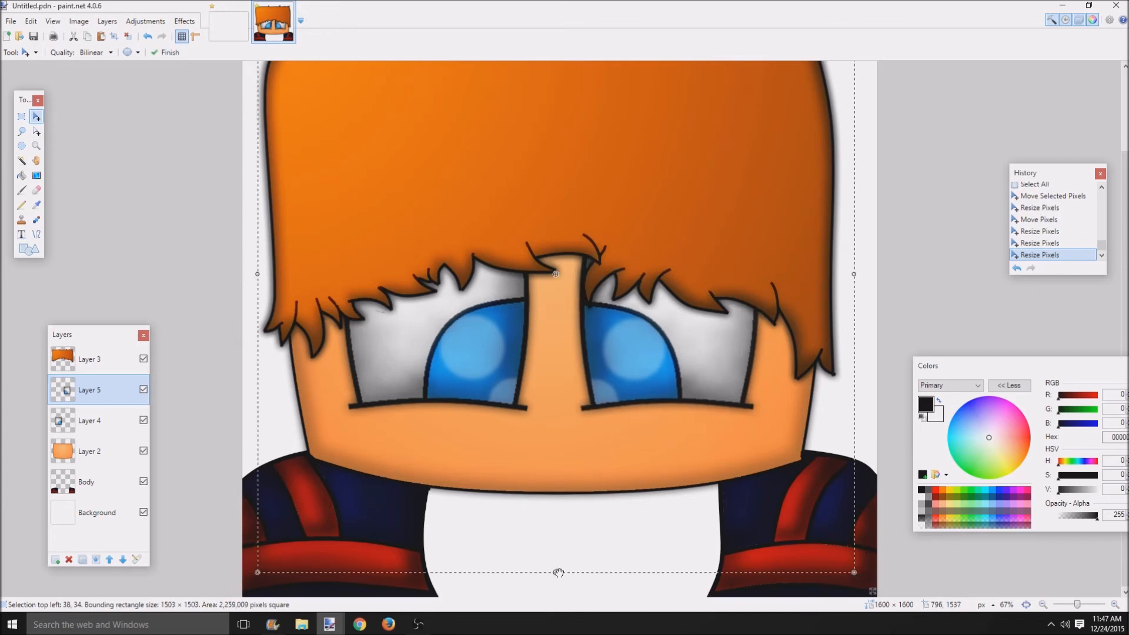
pyautogui.click(630, 496)
pyautogui.hotkey('ctrl', 'd')
# - Add a new layer named Mouth and place it between Layer 4 and Layer 2
pyautogui.keyDown('ctrl'); pyautogui.scroll(-6, 557, 489); pyautogui.keyUp('ctrl')
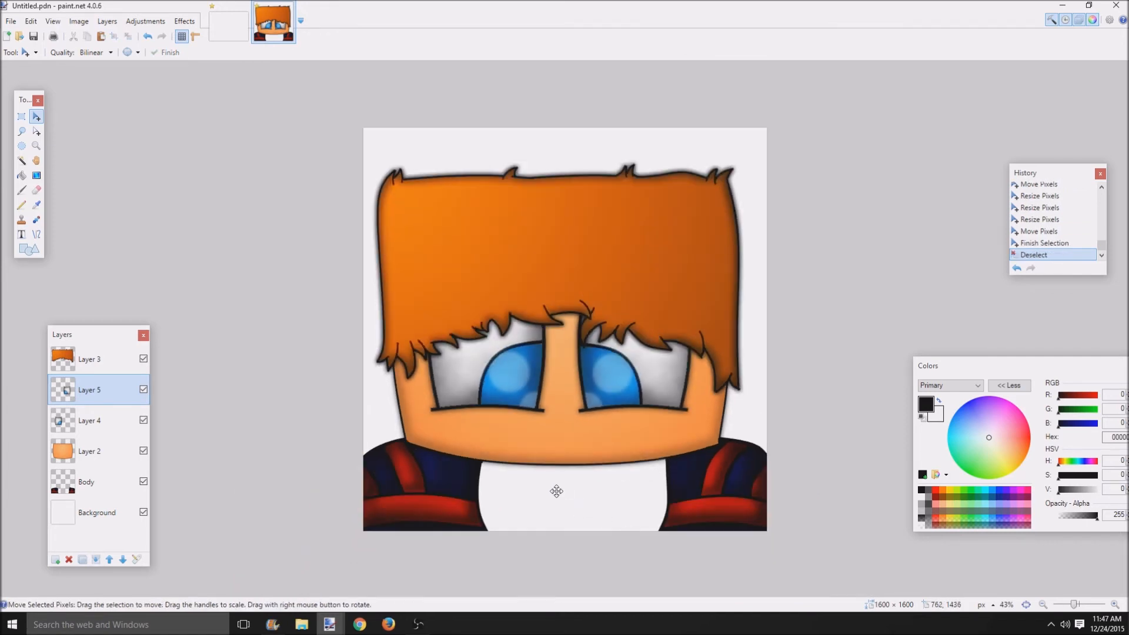
pyautogui.scroll(-2, 623, 495)
pyautogui.scroll(8, 625, 491)
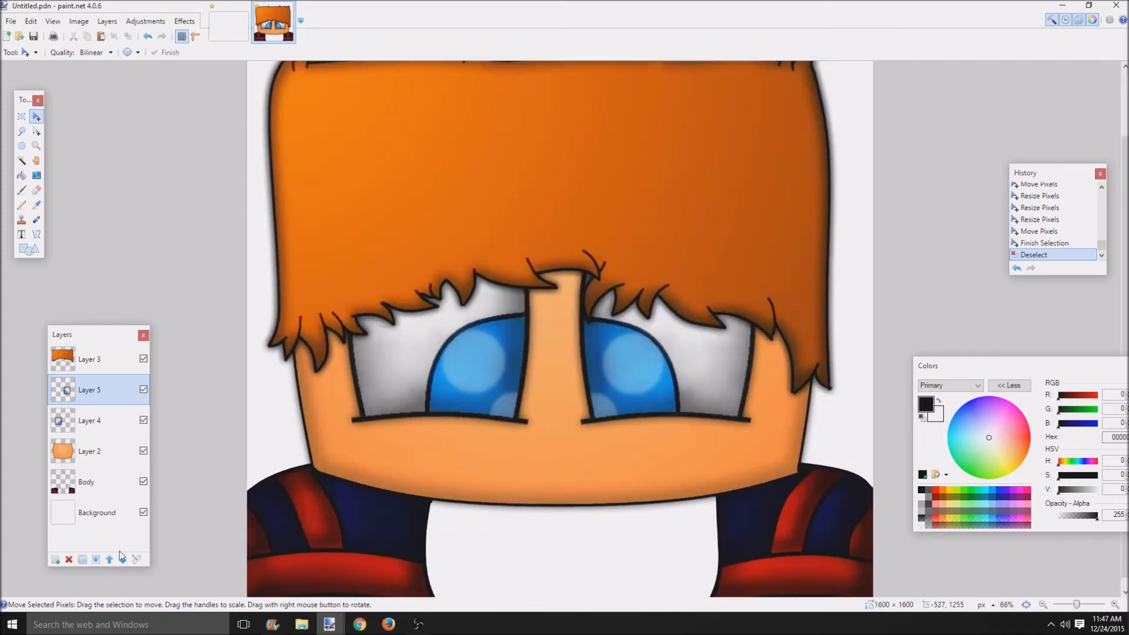
pyautogui.click(55, 559)
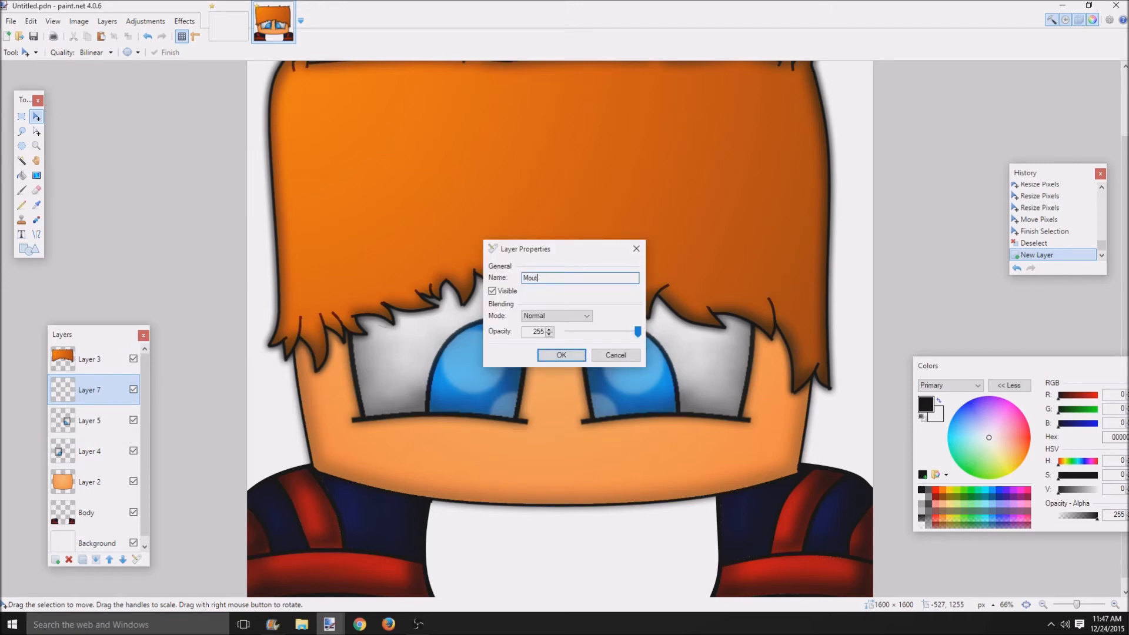
pyautogui.write('h')
pyautogui.press('Return')
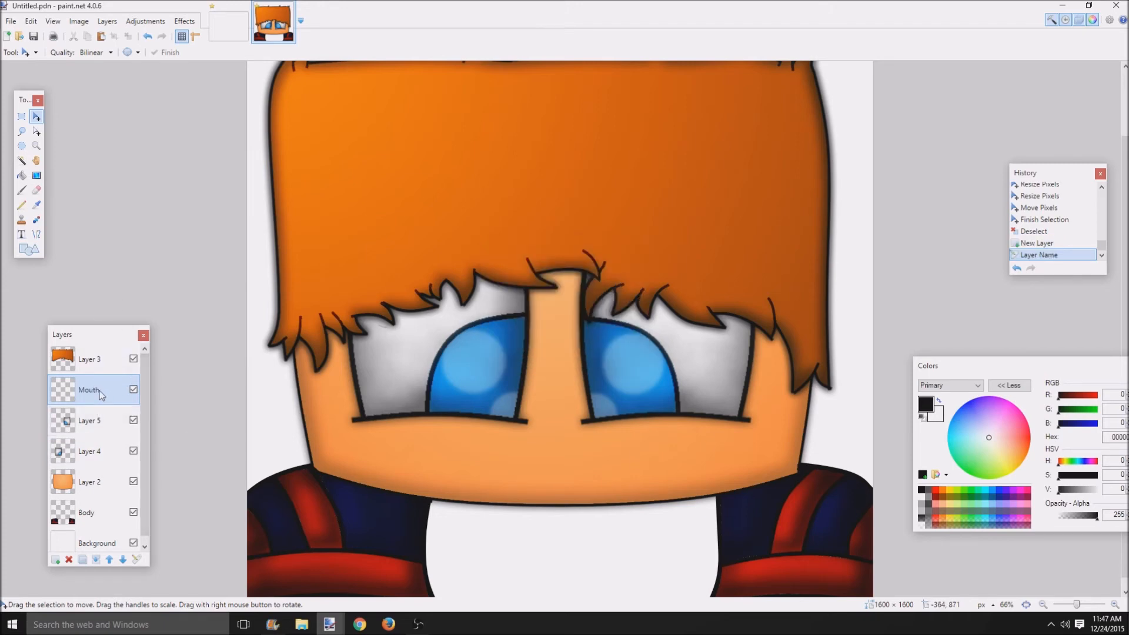
pyautogui.moveTo(71, 389); pyautogui.dragTo(70, 453)
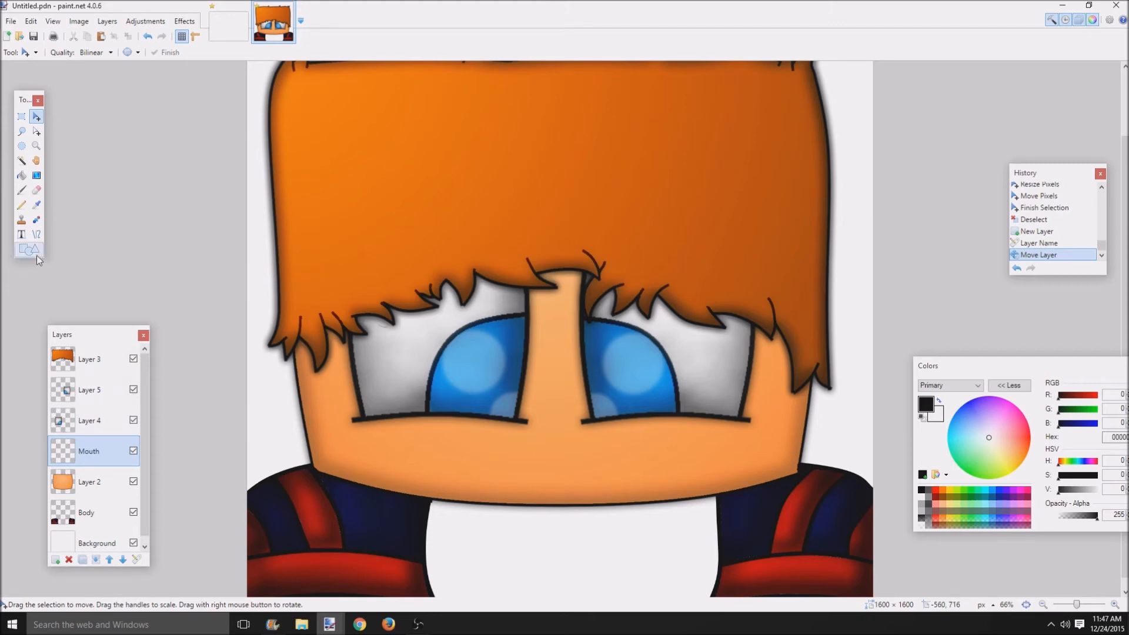
# - Draw a black line about 356 pixels long below the eyes, set its brush width to 7 and bend it into a wavy mouth curve
pyautogui.click(37, 235)
pyautogui.moveTo(482, 448); pyautogui.dragTo(622, 448)
pyautogui.click(131, 52)
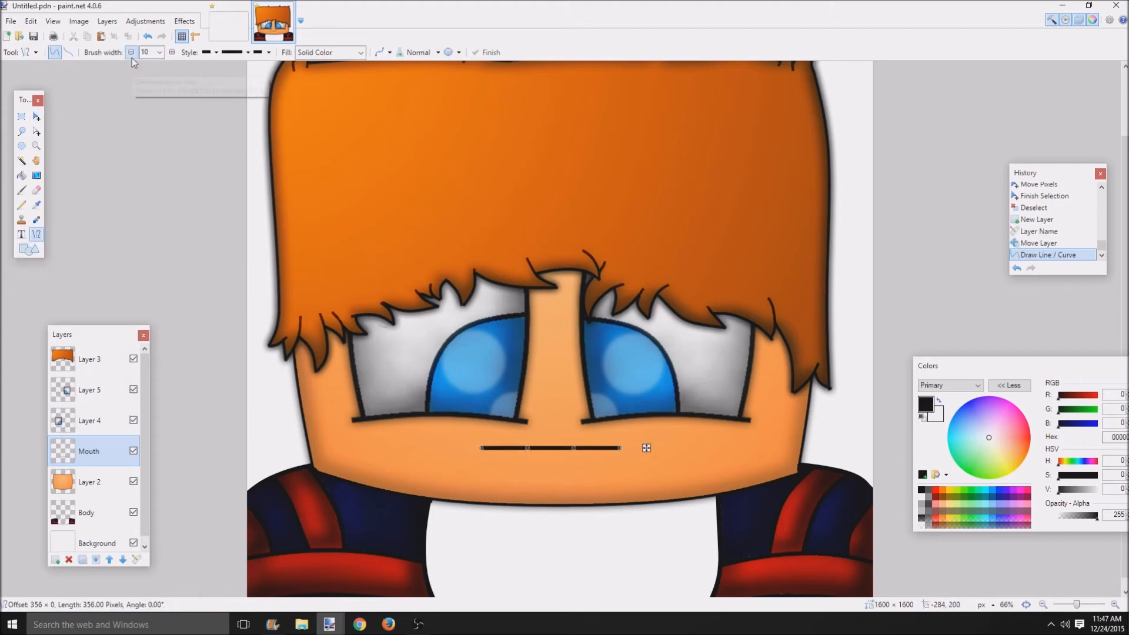
pyautogui.click(130, 52)
pyautogui.click(131, 52)
pyautogui.click(131, 52)
pyautogui.moveTo(521, 450)
pyautogui.mouseDown()
pyautogui.moveTo(529, 465)
pyautogui.moveTo(575, 468)
pyautogui.moveTo(577, 445)
pyautogui.moveTo(618, 449)
pyautogui.mouseUp()
pyautogui.press('Return')
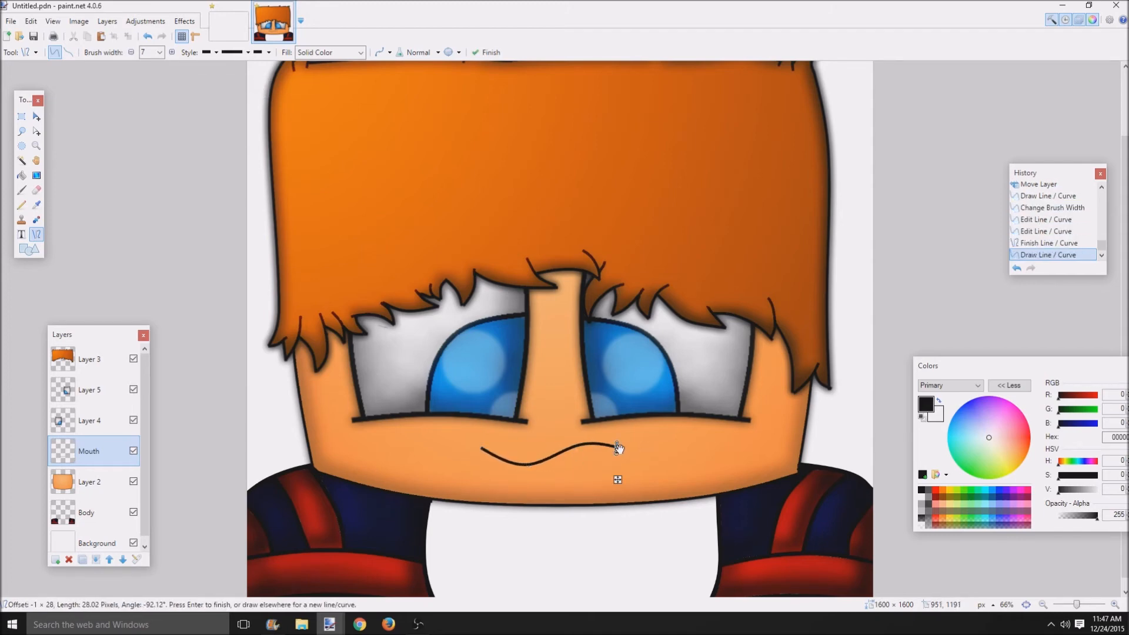
# - Undo the stray line, then draw an upper lip curve between the mouth's corners, arched above the first curve
pyautogui.click(1017, 268)
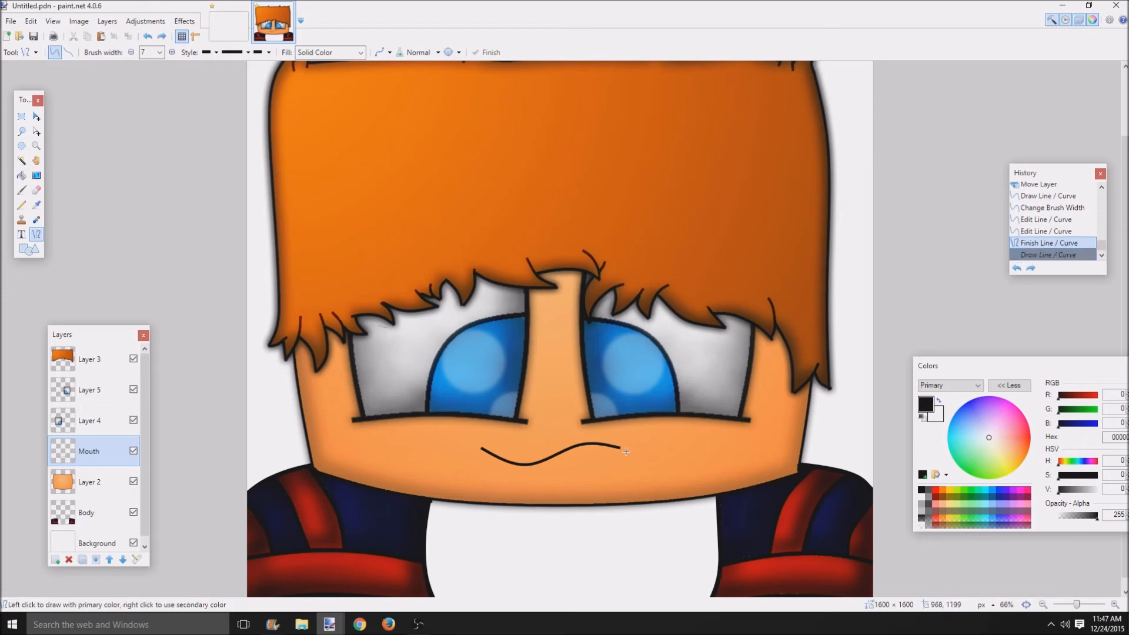
pyautogui.moveTo(619, 447)
pyautogui.mouseDown()
pyautogui.moveTo(481, 449)
pyautogui.moveTo(578, 434)
pyautogui.mouseUp()
pyautogui.press('Return')
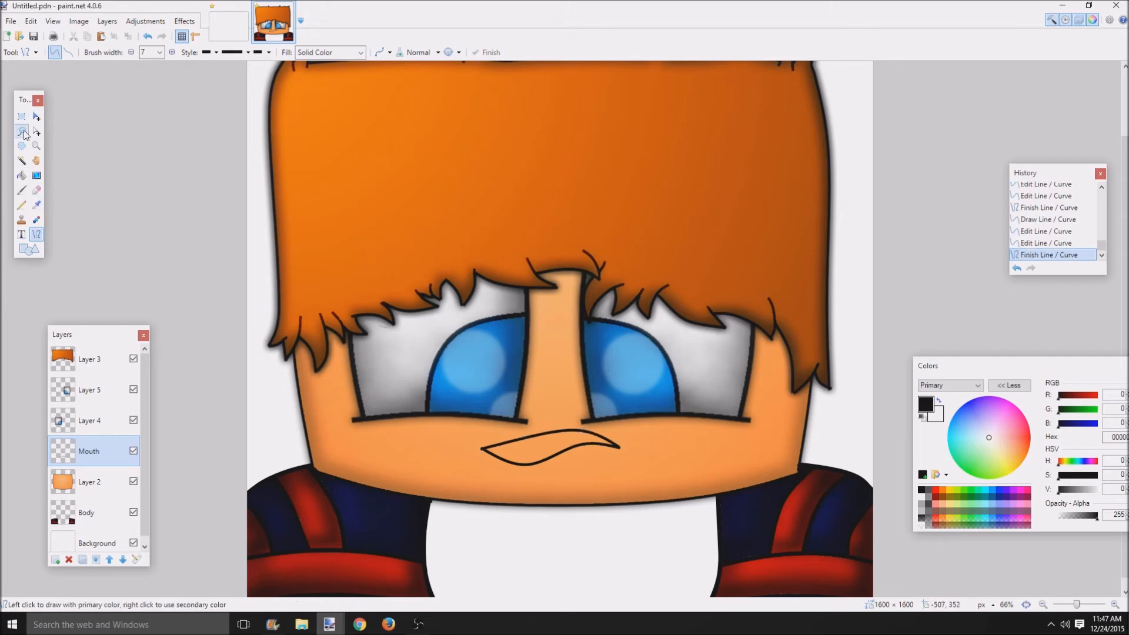
# - Try filling the mouth's interior with a black-to-white gradient, switching it to the reflected linear type, then clear the selection
pyautogui.click(22, 160)
pyautogui.click(538, 459)
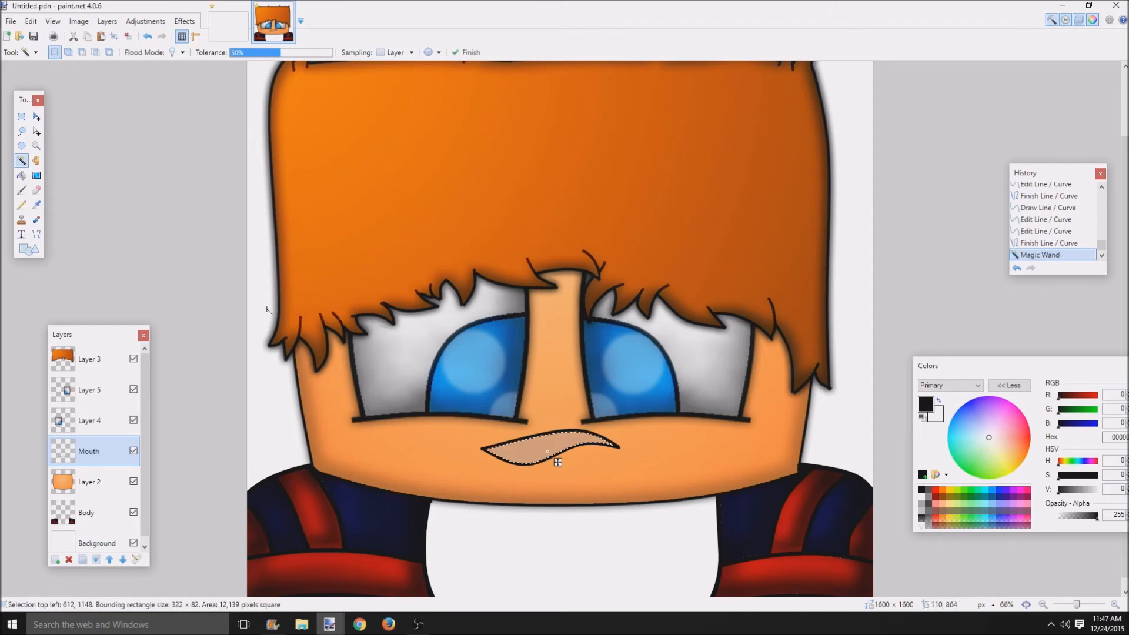
pyautogui.click(37, 176)
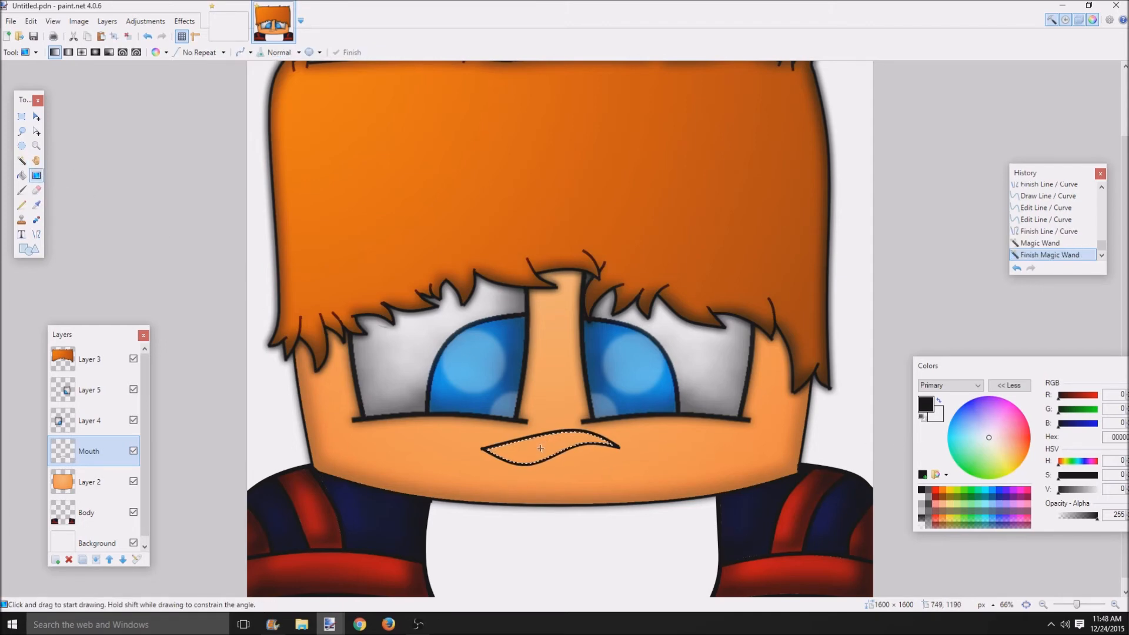
pyautogui.moveTo(540, 449); pyautogui.dragTo(536, 421)
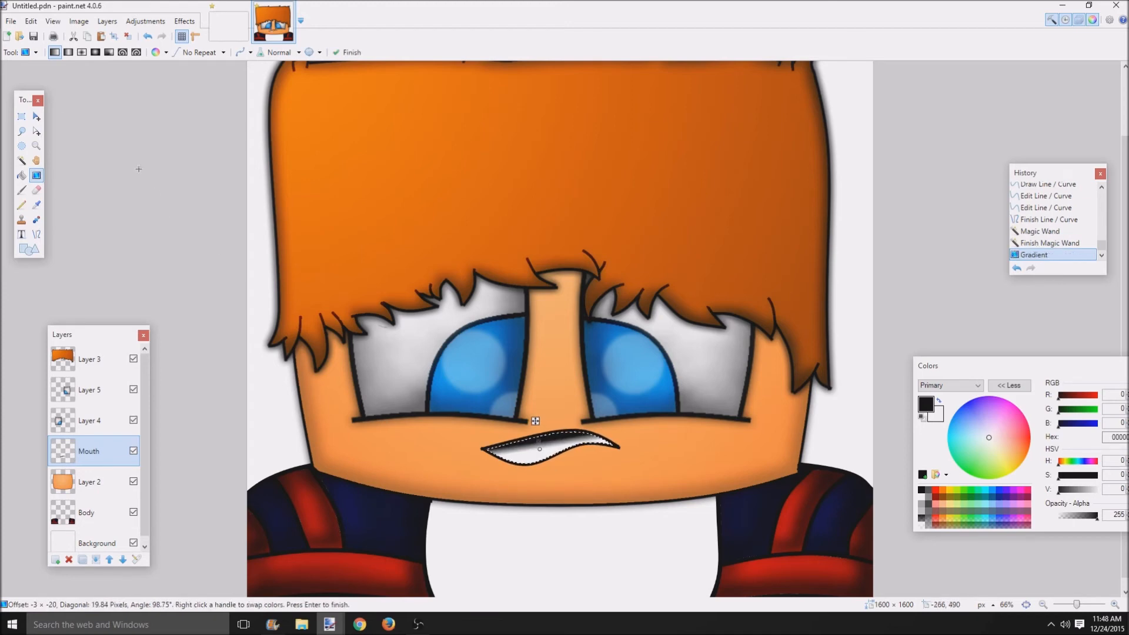
pyautogui.click(68, 51)
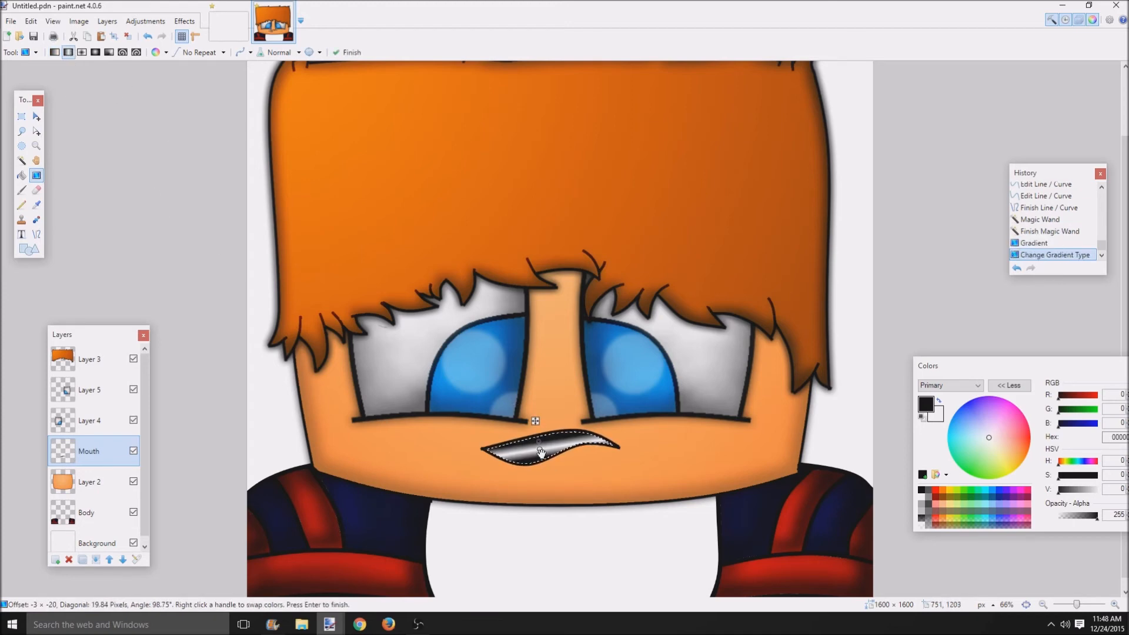
pyautogui.moveTo(528, 449)
pyautogui.mouseDown()
pyautogui.moveTo(536, 455)
pyautogui.moveTo(521, 405)
pyautogui.moveTo(529, 447)
pyautogui.mouseUp()
pyautogui.hotkey('ctrl', 'd')
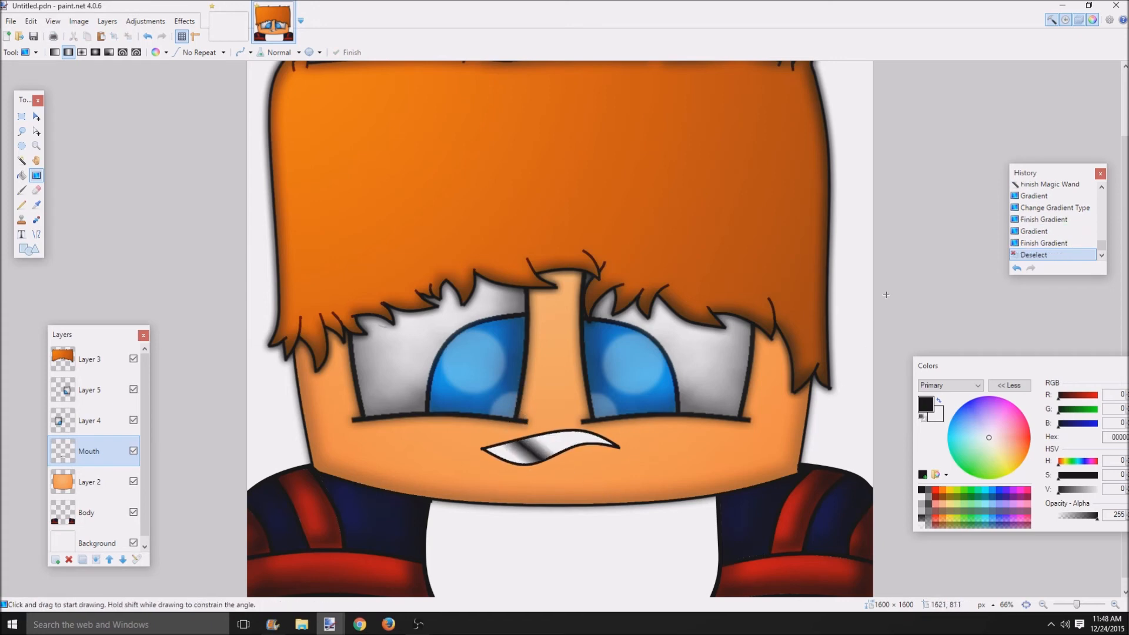
# - Undo the gradient fills in the mouth and clear the remaining mouth selection
pyautogui.click(1018, 269)
pyautogui.click(1019, 268)
pyautogui.click(1019, 267)
pyautogui.click(1020, 268)
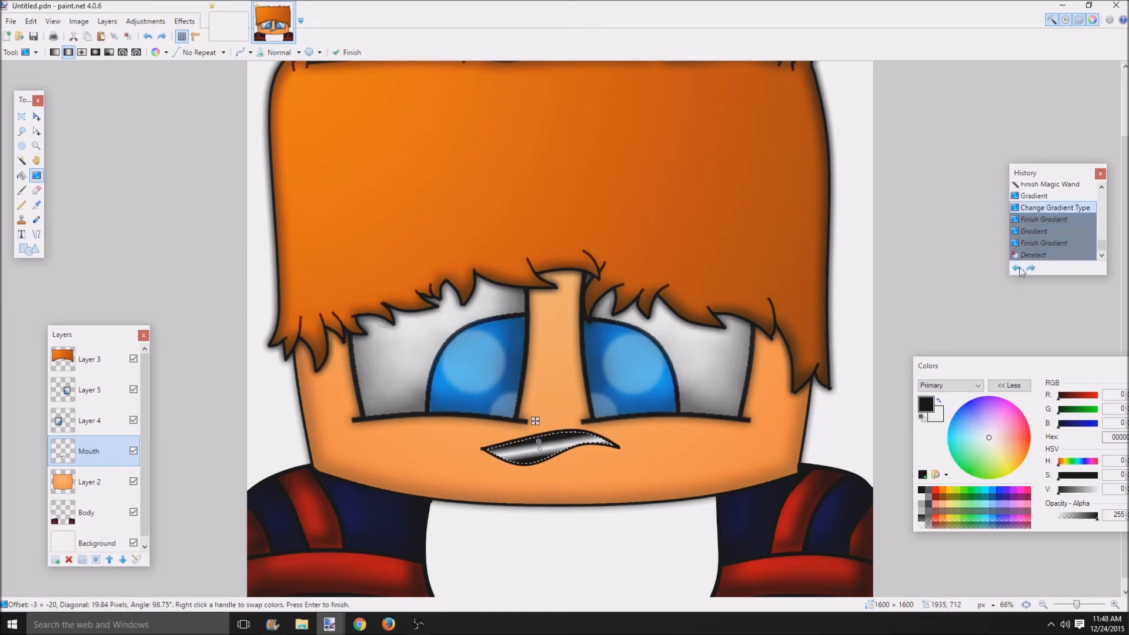
pyautogui.click(1020, 268)
pyautogui.click(1022, 267)
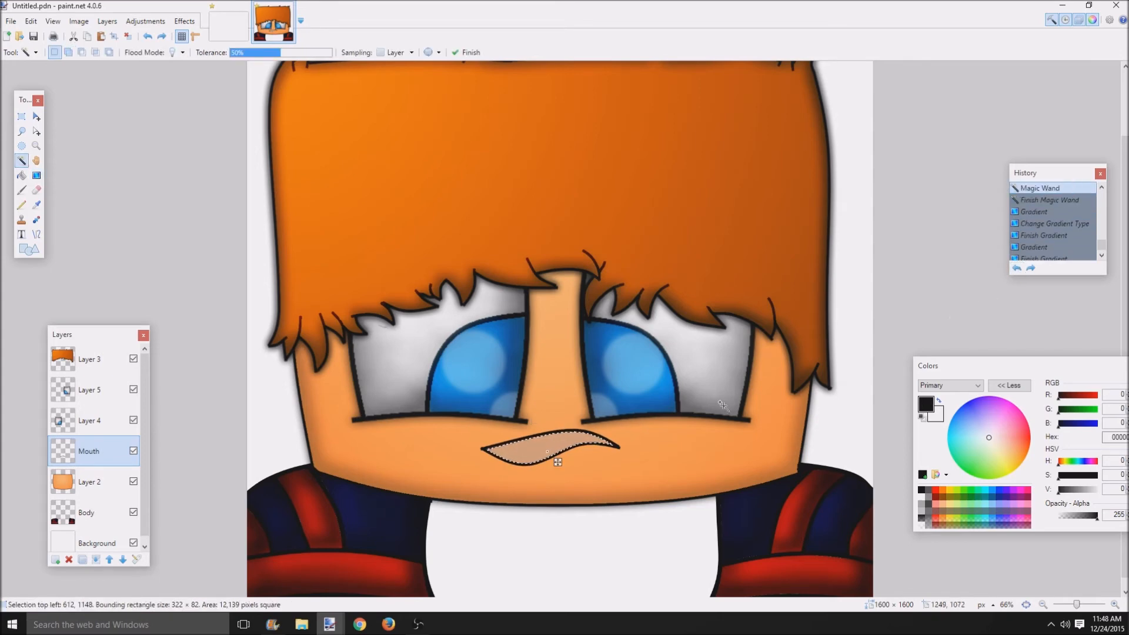
pyautogui.hotkey('ctrl', 'd')
pyautogui.scroll(4, 574, 507)
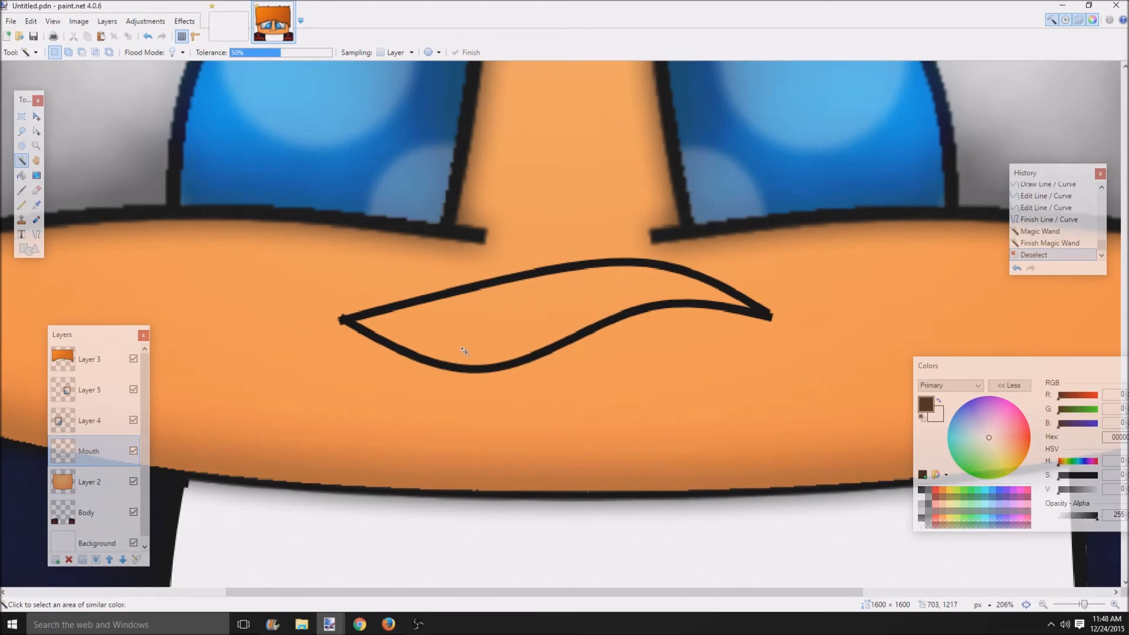
pyautogui.scroll(-5, 637, 535)
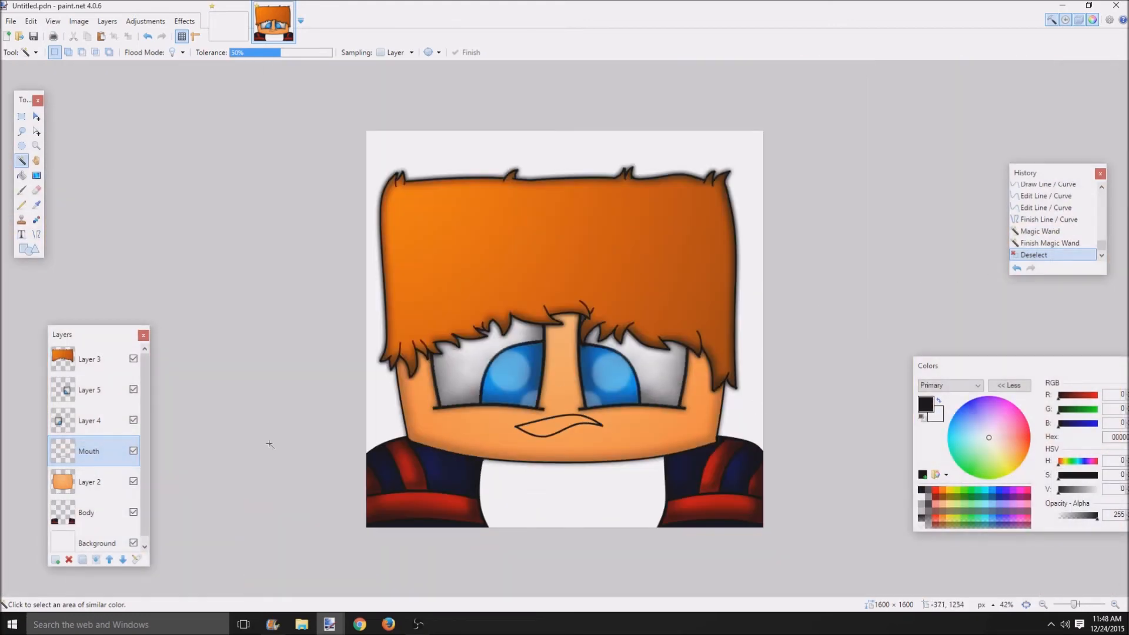
# - Replace the Mouth layer with a new empty layer and draw a short black smile curve below the eyes
pyautogui.click(68, 560)
pyautogui.click(55, 560)
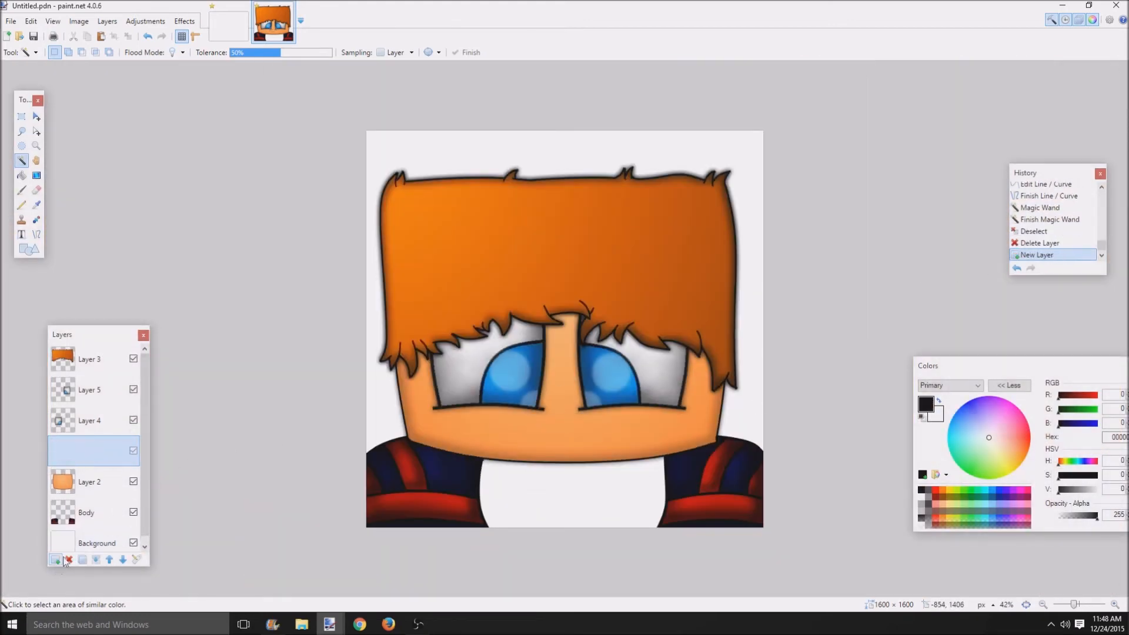
pyautogui.click(37, 234)
pyautogui.moveTo(541, 438)
pyautogui.mouseDown()
pyautogui.moveTo(597, 428)
pyautogui.moveTo(578, 430)
pyautogui.moveTo(562, 477)
pyautogui.mouseUp()
pyautogui.scroll(4, 573, 447)
pyautogui.press('Return')
pyautogui.scroll(-6, 616, 493)
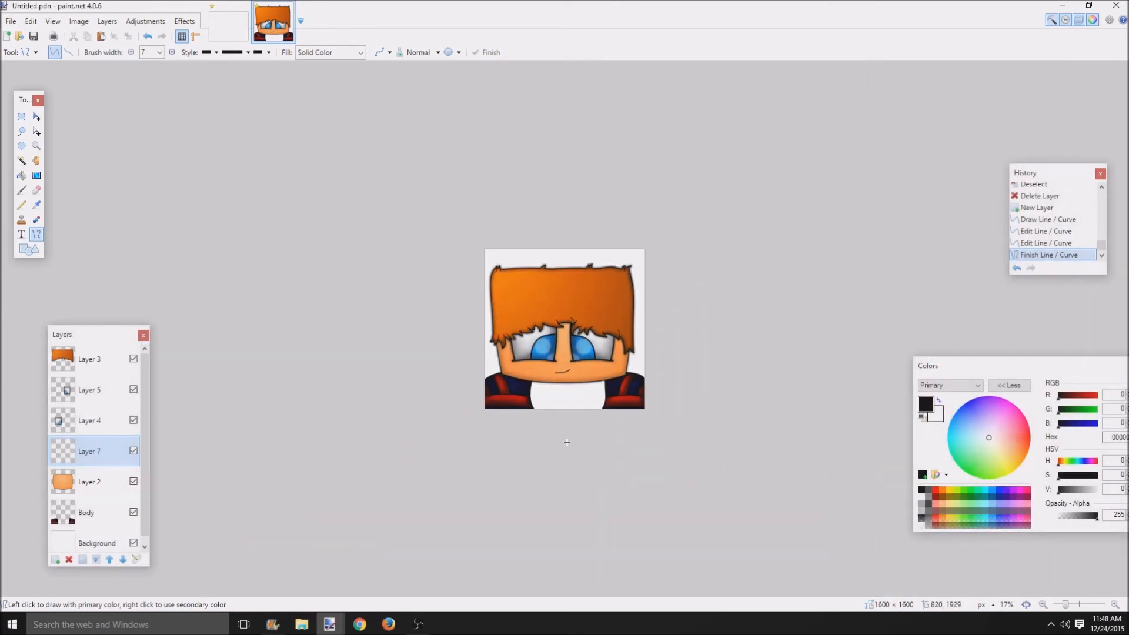
# - Move the left eye on Layer 4 slightly down and clear the selection
pyautogui.click(88, 420)
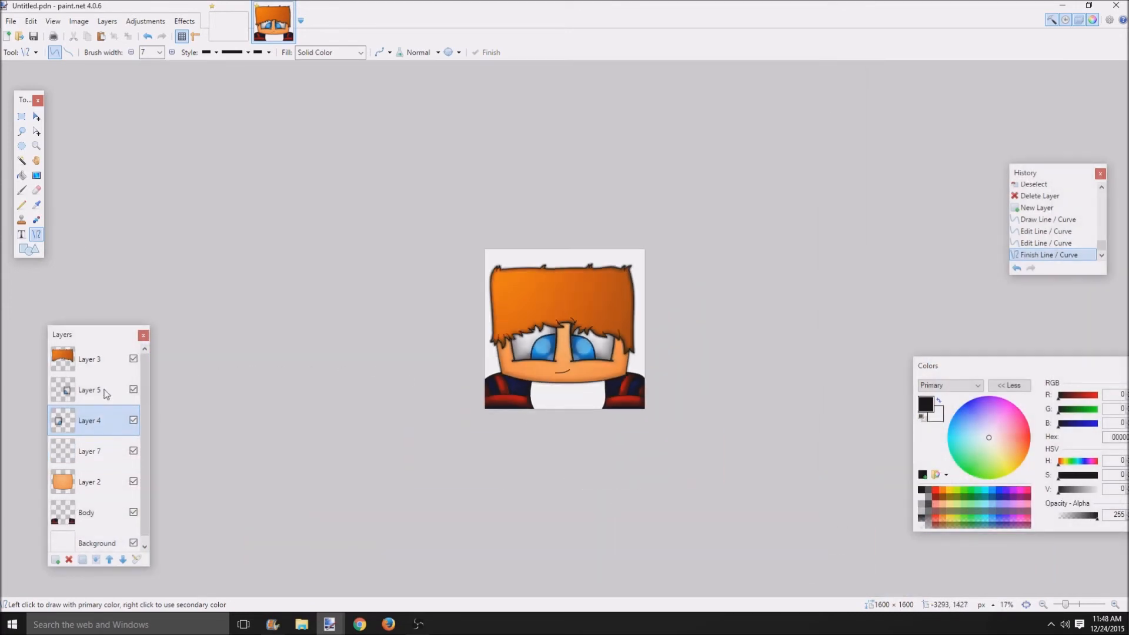
pyautogui.click(35, 116)
pyautogui.moveTo(567, 348); pyautogui.dragTo(565, 355)
pyautogui.hotkey('ctrl', 'd')
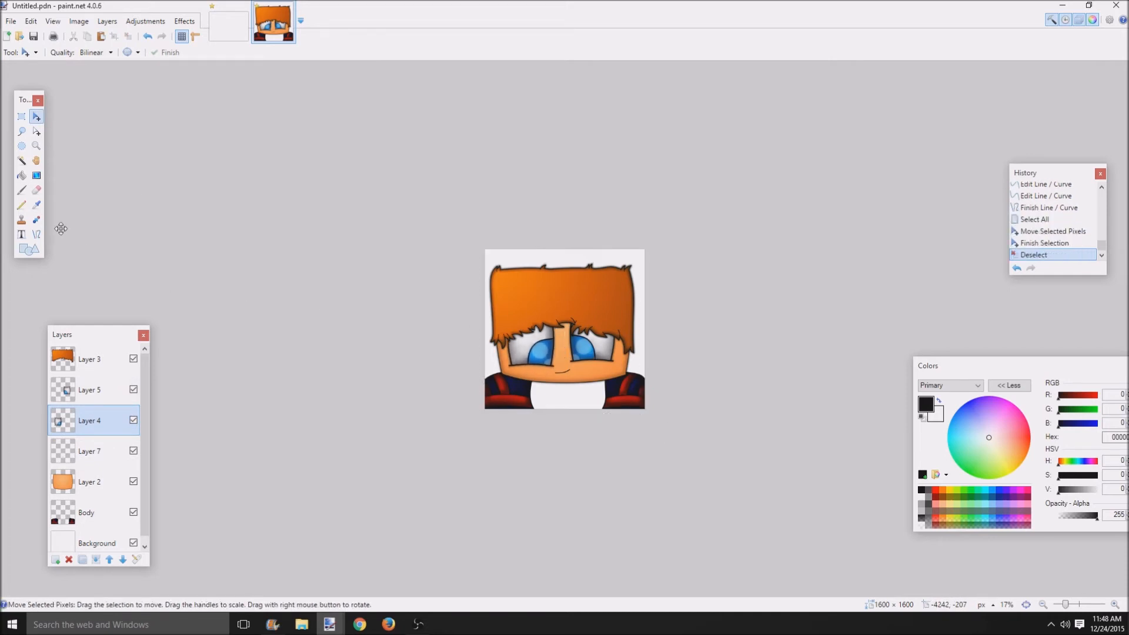
# - Move the right eye on Layer 5 level with the left eye, resize it slightly and clear the selection
pyautogui.click(89, 389)
pyautogui.hotkey('ctrl', 'a')
pyautogui.moveTo(606, 357); pyautogui.dragTo(605, 354)
pyautogui.hotkey('ctrl', 'd')
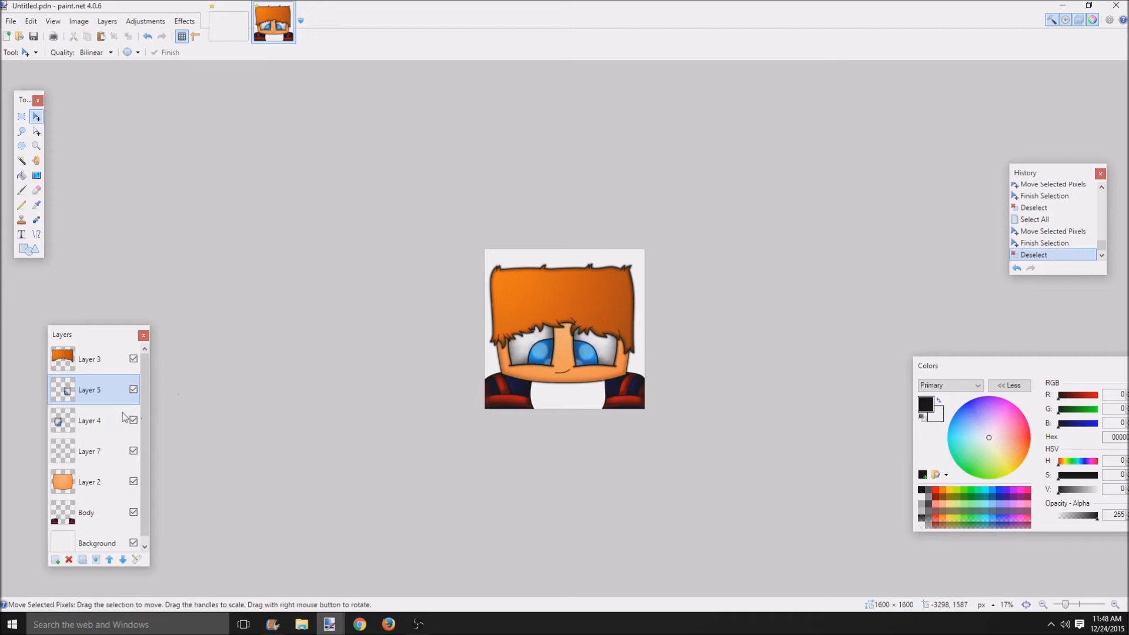
pyautogui.hotkey('ctrl', 'a')
pyautogui.click(549, 419)
pyautogui.moveTo(566, 413); pyautogui.dragTo(538, 379)
pyautogui.hotkey('ctrl', 'd')
# - Enlarge Layer 4's pixels to 1652 × 1653, reposition the left eye and clear the selection
pyautogui.click(89, 421)
pyautogui.hotkey('ctrl', 'a')
pyautogui.click(524, 398)
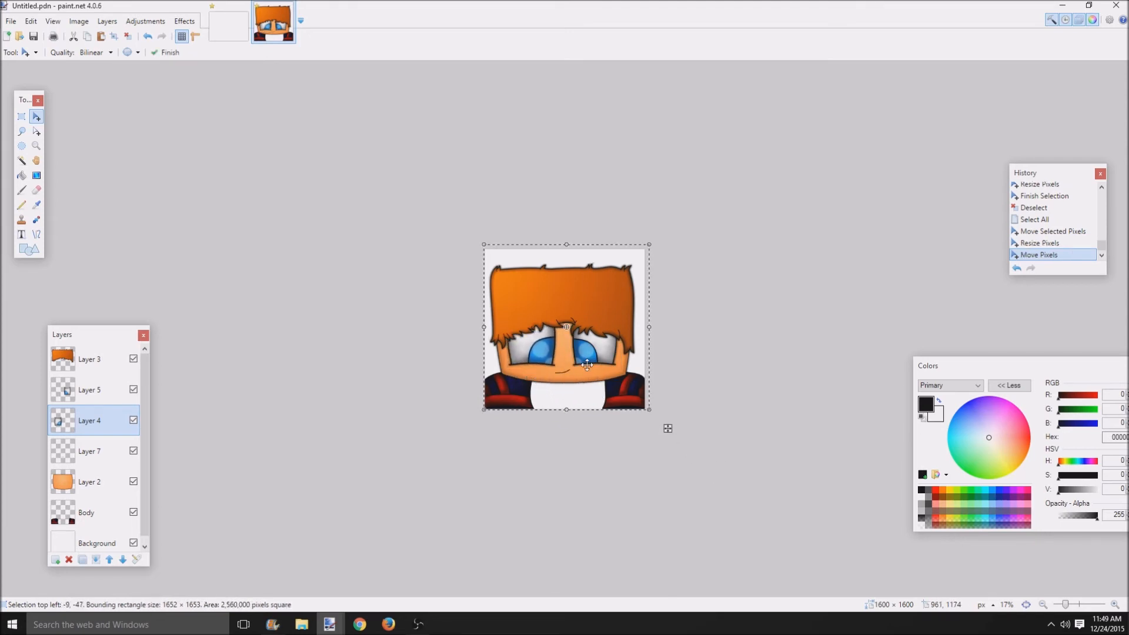
pyautogui.hotkey('ctrl', 'd')
# - Enlarge Layer 5's pixels to 1652 × 1653, align the right eye with the left and clear the selection
pyautogui.click(100, 393)
pyautogui.hotkey('ctrl', 'a')
pyautogui.moveTo(597, 355); pyautogui.dragTo(596, 350)
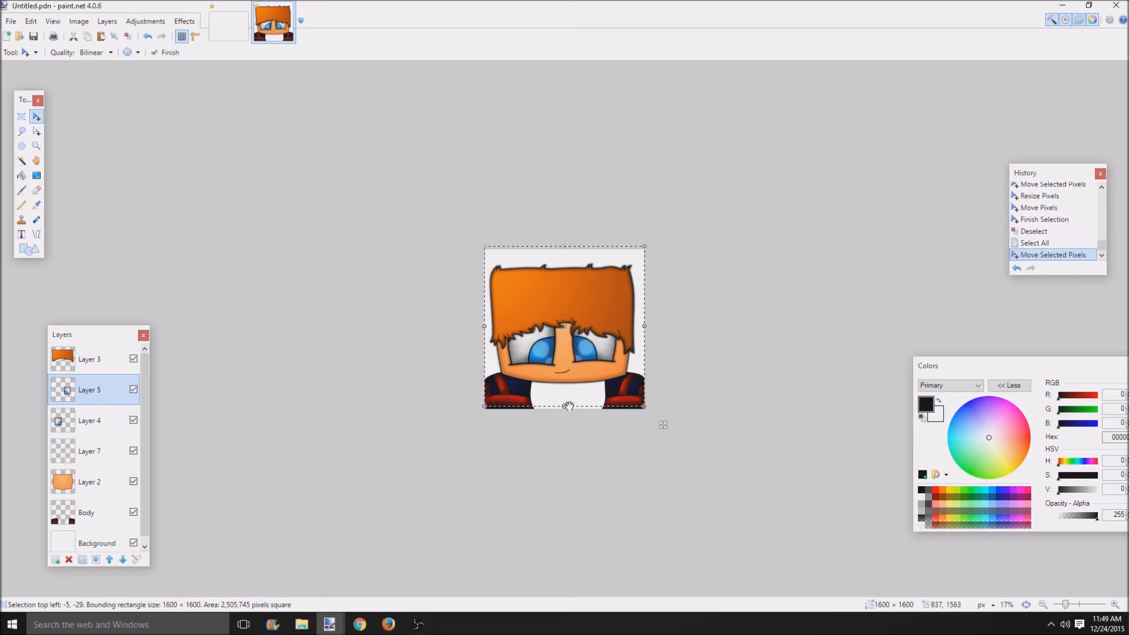
pyautogui.moveTo(569, 406); pyautogui.dragTo(568, 411)
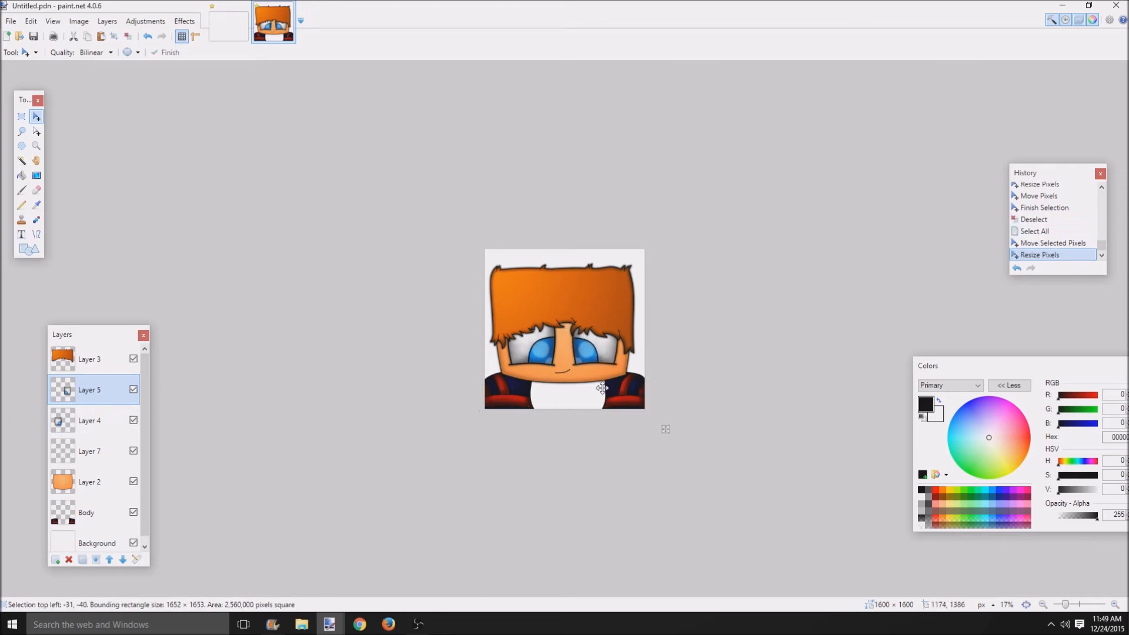
pyautogui.hotkey('ctrl', 'd')
pyautogui.scroll(-2, 550, 427)
pyautogui.scroll(1, 548, 403)
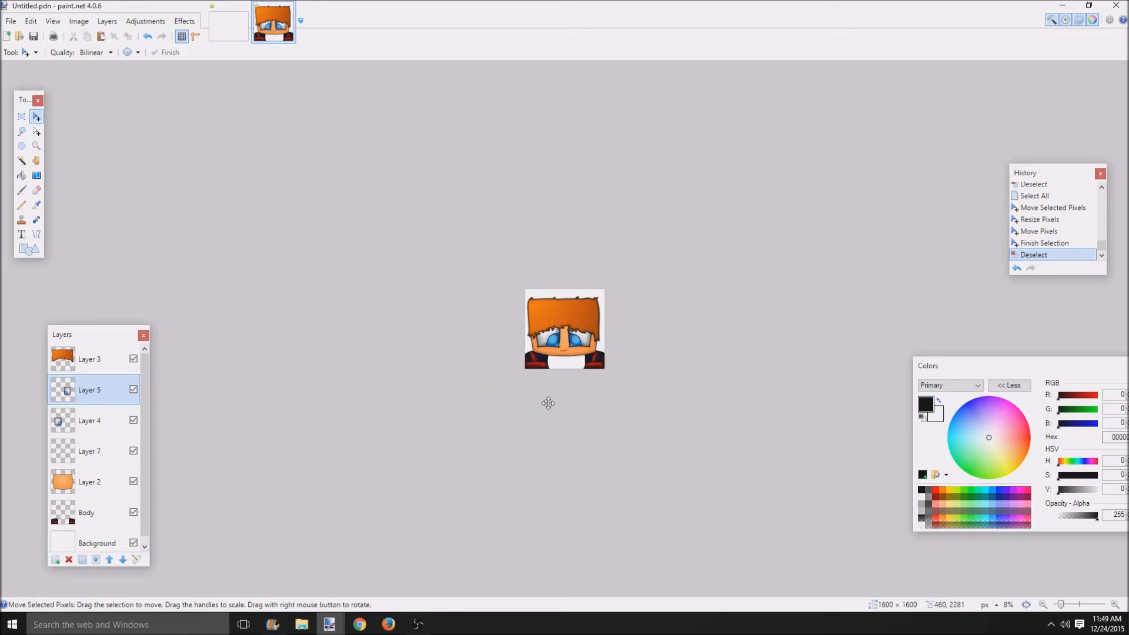
pyautogui.scroll(5, 548, 403)
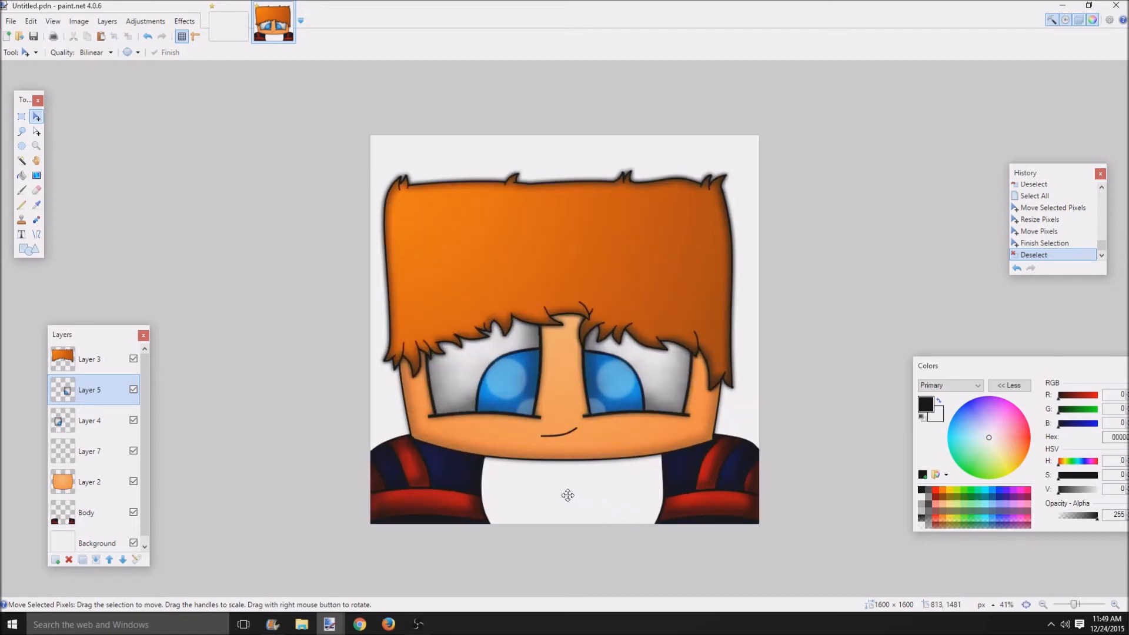
# - Add a new layer above Layer 3 and set the paintbrush to width 150 with a pale yellow of 30 saturation
pyautogui.click(55, 559)
pyautogui.moveTo(60, 393); pyautogui.dragTo(58, 356)
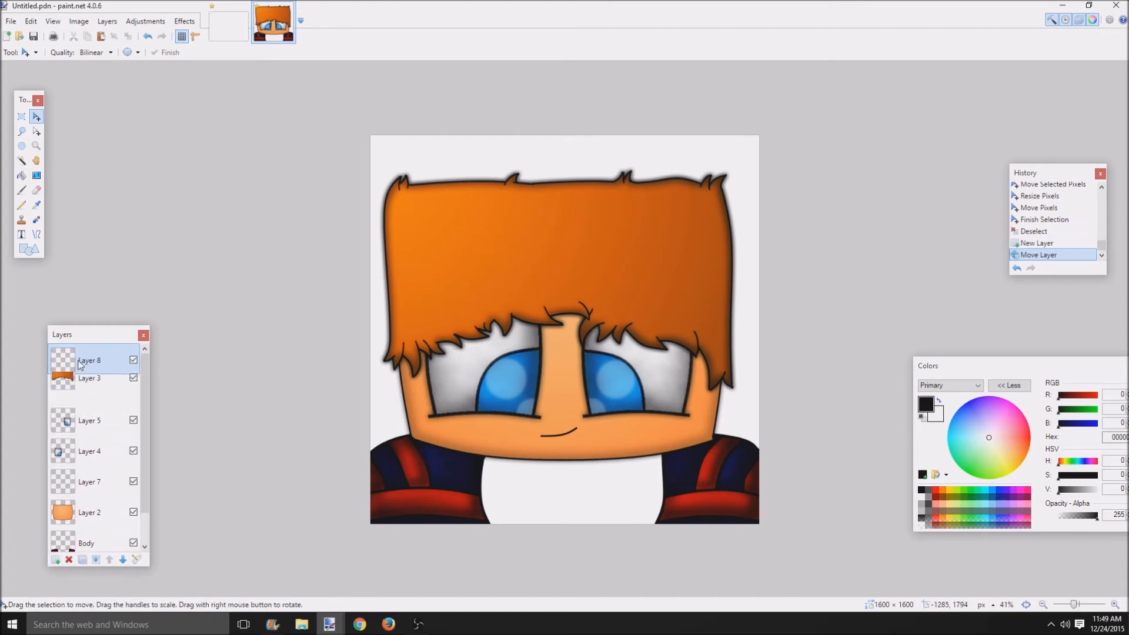
pyautogui.click(22, 190)
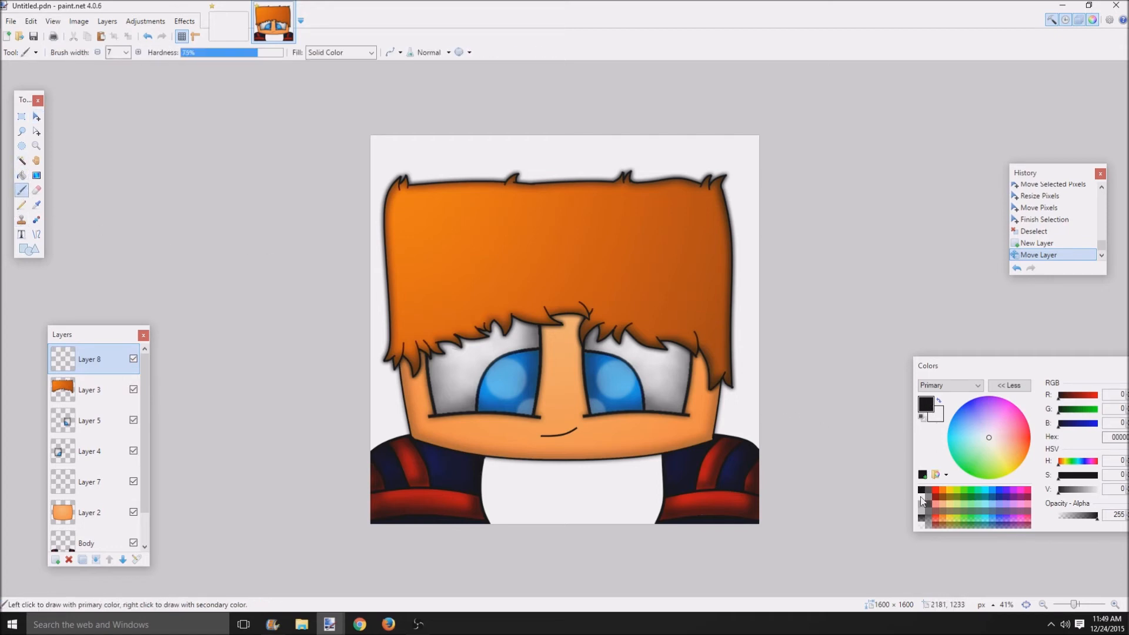
pyautogui.click(922, 498)
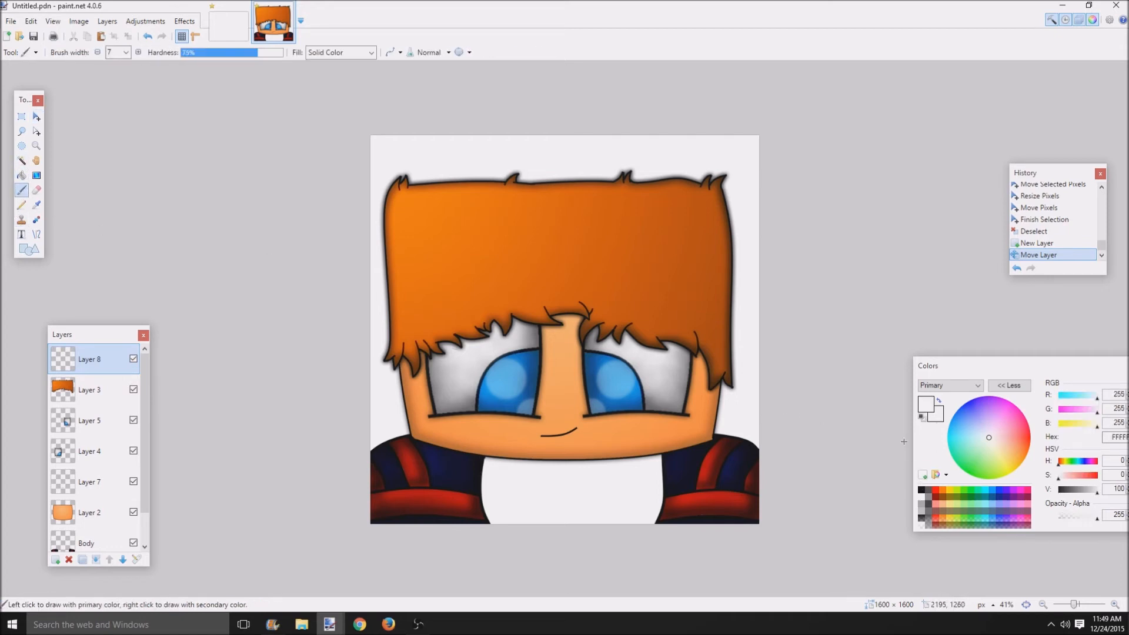
pyautogui.click(126, 52)
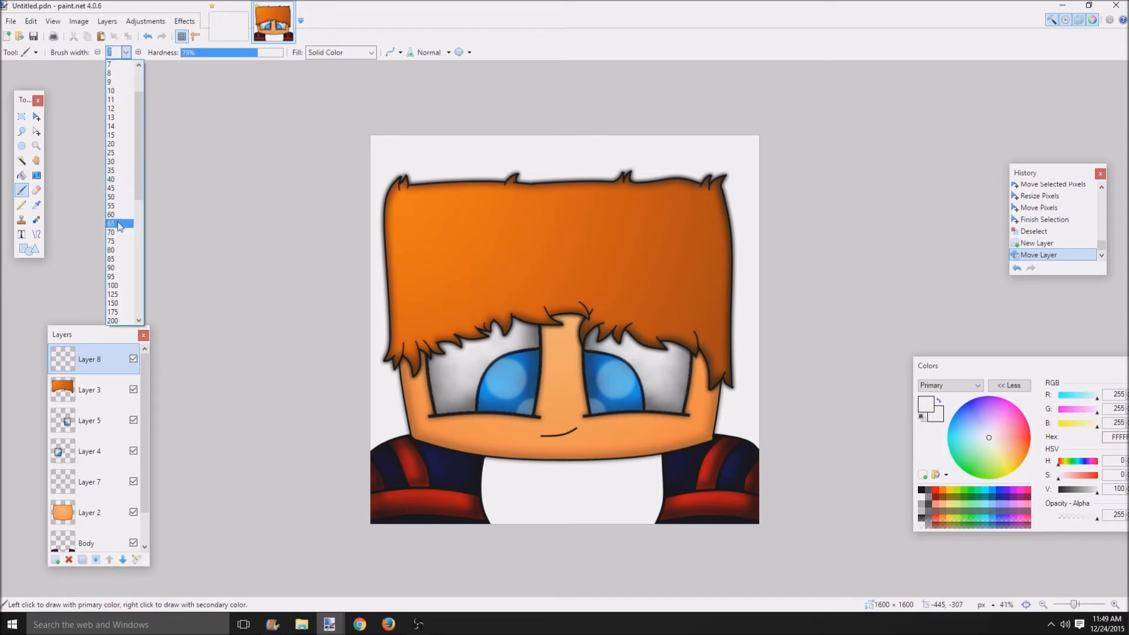
pyautogui.click(118, 304)
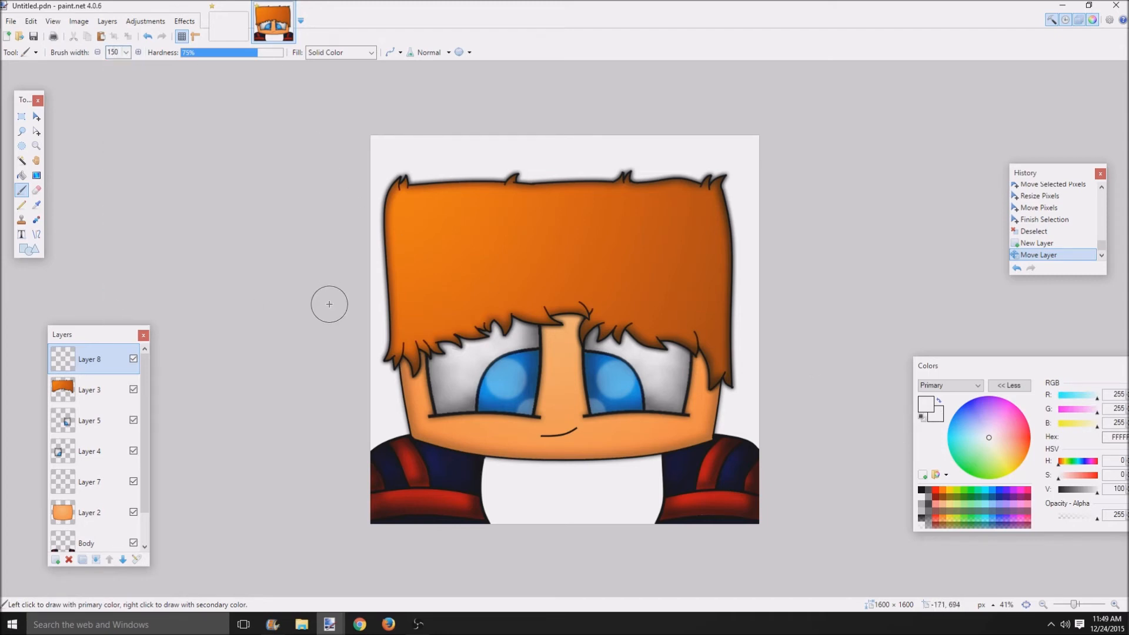
pyautogui.click(952, 492)
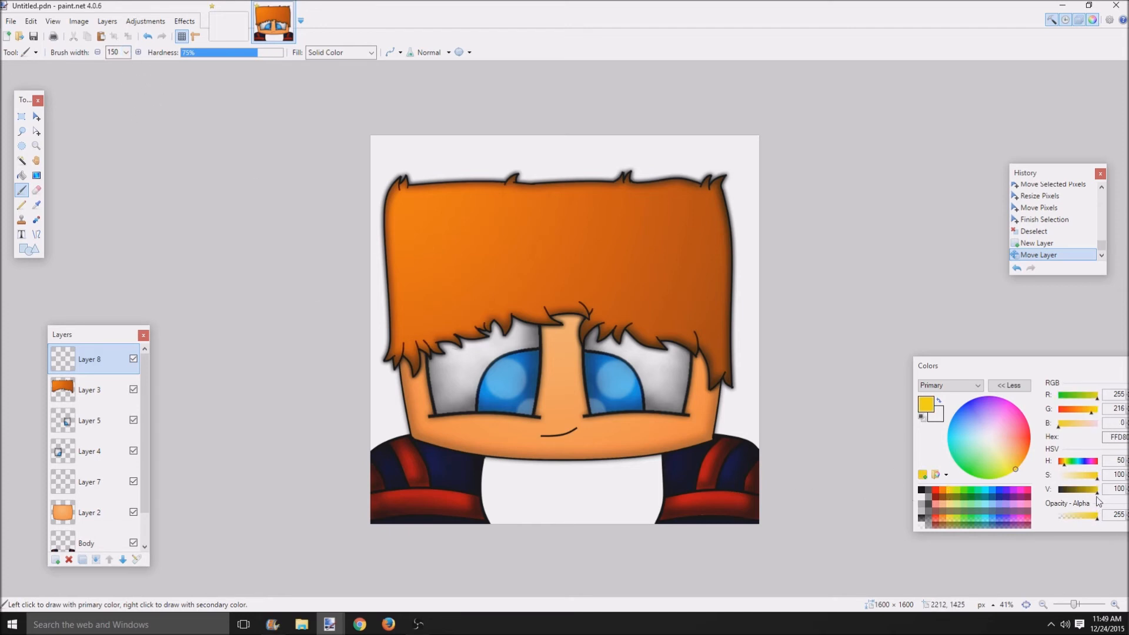
pyautogui.moveTo(1097, 478); pyautogui.dragTo(1074, 487)
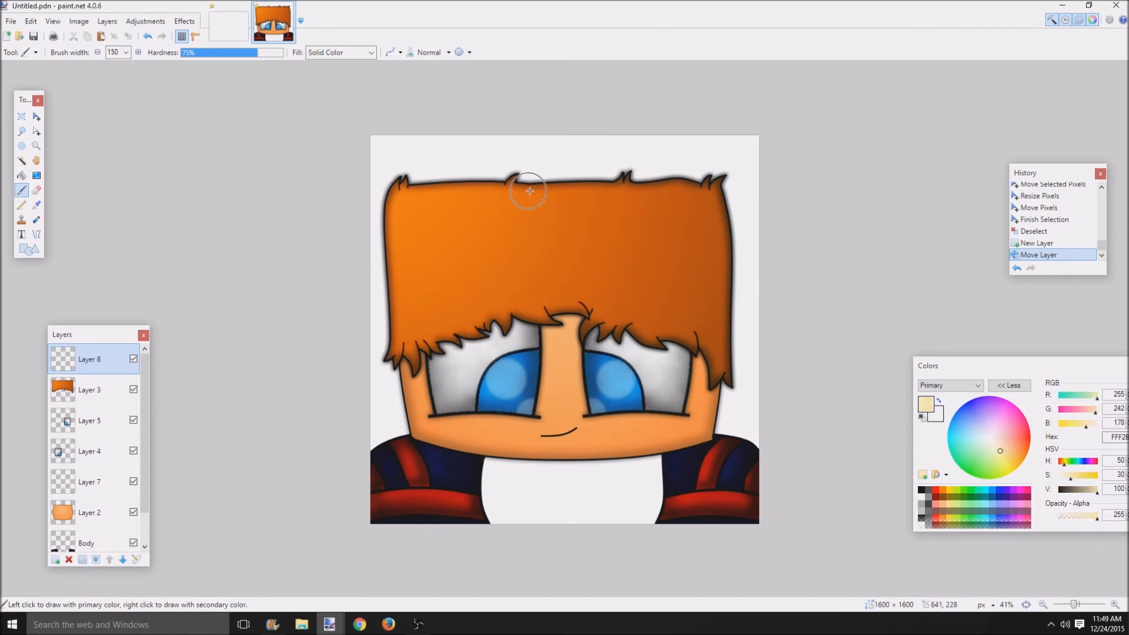
# - Paint pale yellow over the hair's upper-left half and down the face's left side to the shoulder, undoing the overlong top-edge stroke
pyautogui.moveTo(572, 186)
pyautogui.mouseDown()
pyautogui.moveTo(429, 185)
pyautogui.moveTo(401, 193)
pyautogui.moveTo(393, 234)
pyautogui.mouseUp()
pyautogui.moveTo(396, 221)
pyautogui.mouseDown()
pyautogui.moveTo(392, 367)
pyautogui.moveTo(407, 428)
pyautogui.moveTo(362, 458)
pyautogui.moveTo(350, 438)
pyautogui.mouseUp()
pyautogui.moveTo(578, 175); pyautogui.dragTo(655, 187)
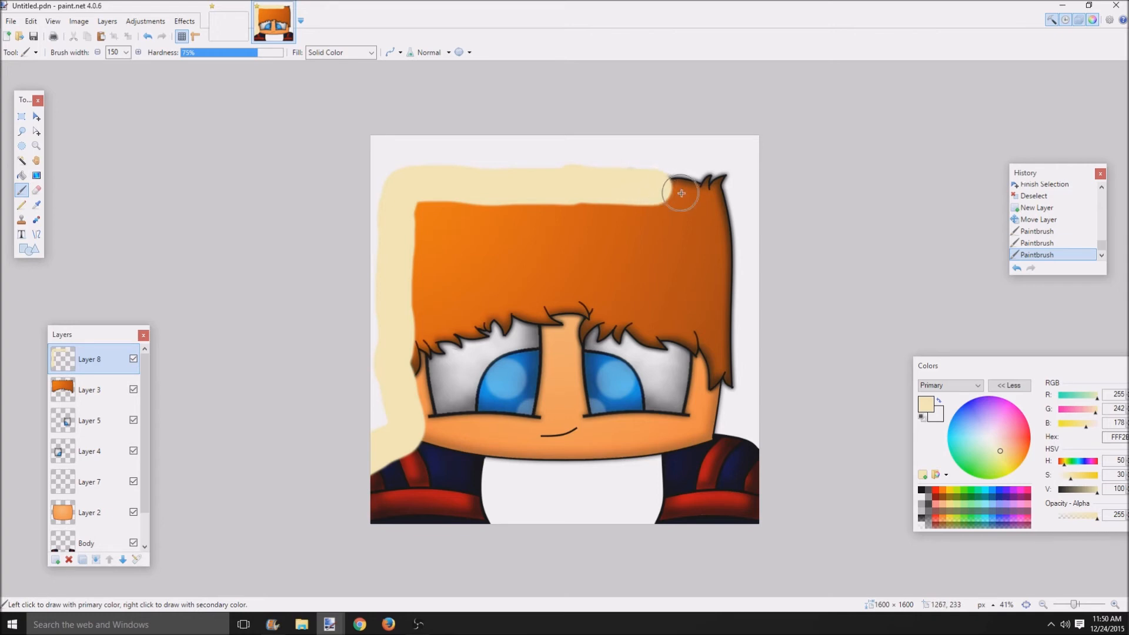
pyautogui.click(1017, 268)
pyautogui.keyDown('ctrl'); pyautogui.scroll(-3, 600, 253); pyautogui.keyUp('ctrl')
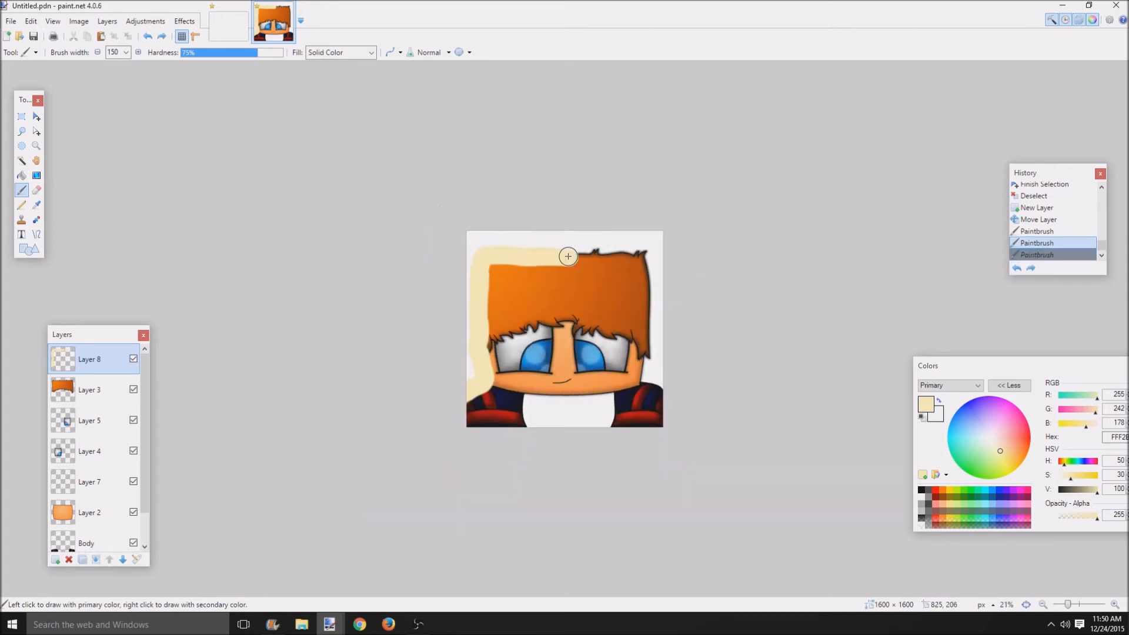
pyautogui.moveTo(588, 259)
pyautogui.mouseDown()
pyautogui.moveTo(475, 276)
pyautogui.moveTo(521, 263)
pyautogui.moveTo(498, 296)
pyautogui.moveTo(494, 288)
pyautogui.moveTo(484, 334)
pyautogui.moveTo(550, 281)
pyautogui.moveTo(584, 274)
pyautogui.moveTo(532, 282)
pyautogui.mouseUp()
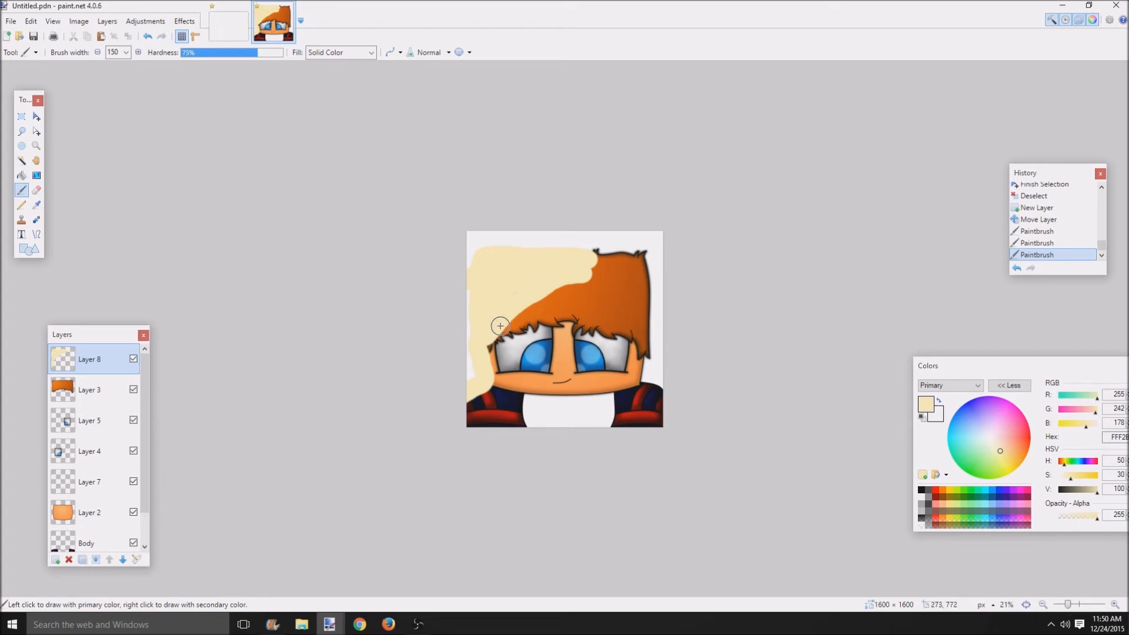
pyautogui.moveTo(500, 326); pyautogui.dragTo(579, 275)
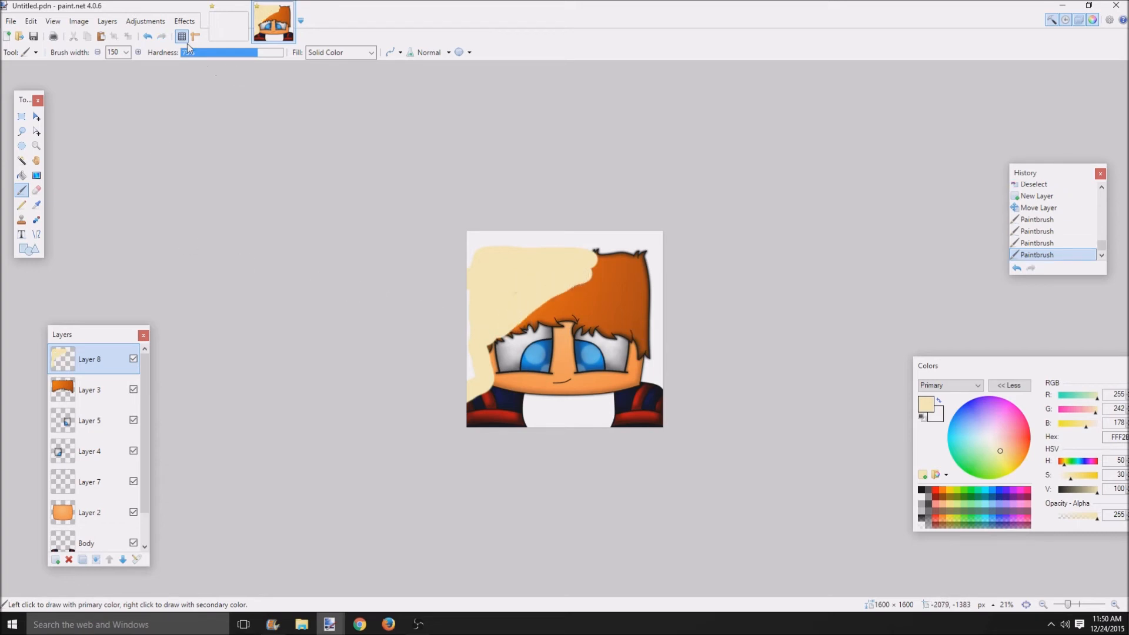
# - Apply a Gaussian Blur with radius 200 to the pale yellow paint on Layer 8
pyautogui.click(184, 21)
pyautogui.moveTo(216, 70)
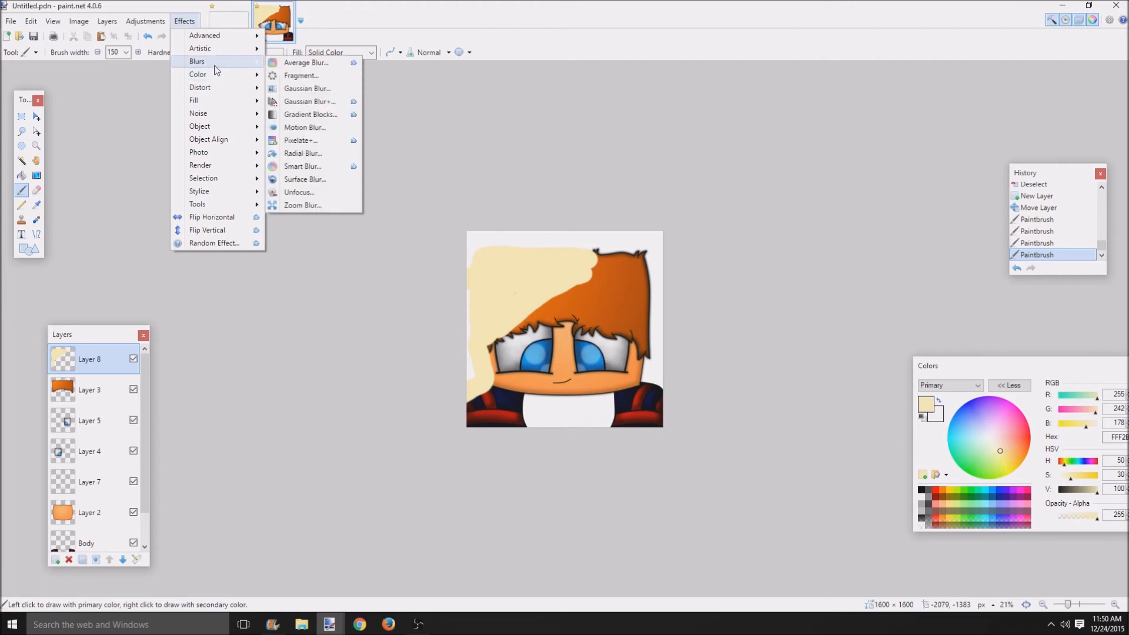
pyautogui.click(305, 89)
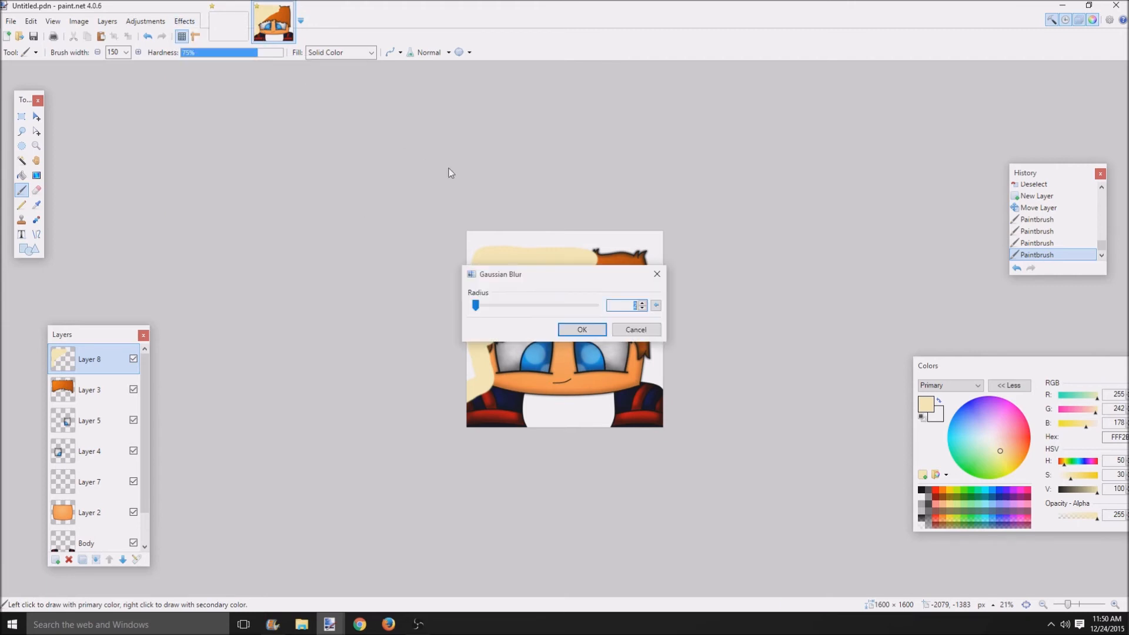
pyautogui.moveTo(476, 305); pyautogui.dragTo(599, 318)
pyautogui.moveTo(573, 272); pyautogui.dragTo(883, 238)
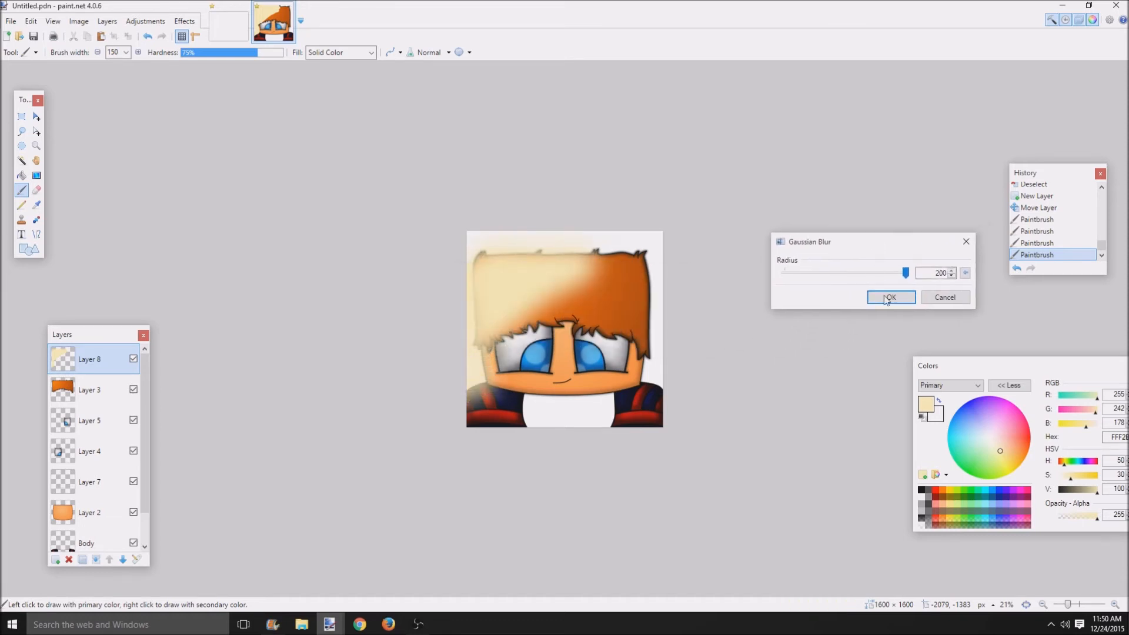
pyautogui.click(887, 298)
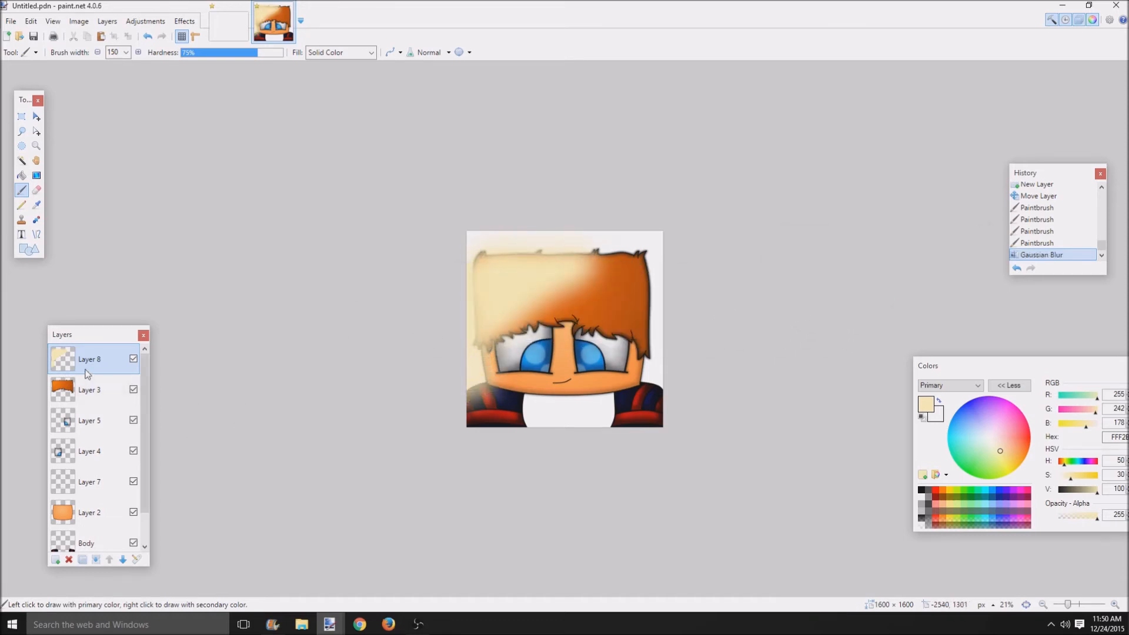
# - Set Layer 8's blending mode to Overlay so the pale yellow paint lights the hair
pyautogui.doubleClick(108, 367)
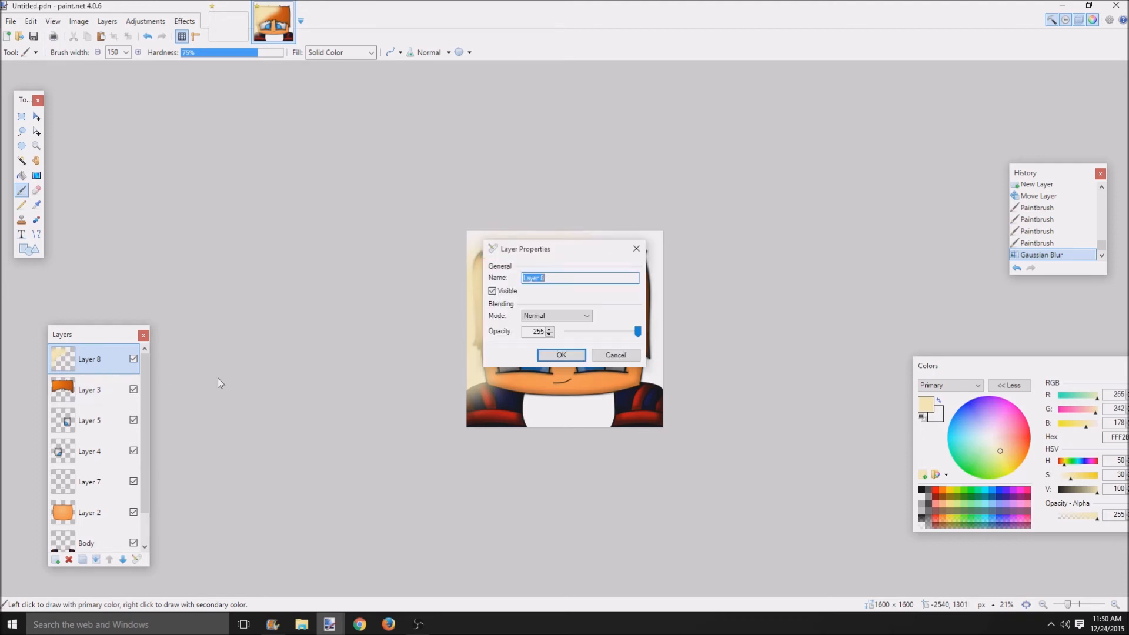
pyautogui.click(547, 316)
pyautogui.click(536, 388)
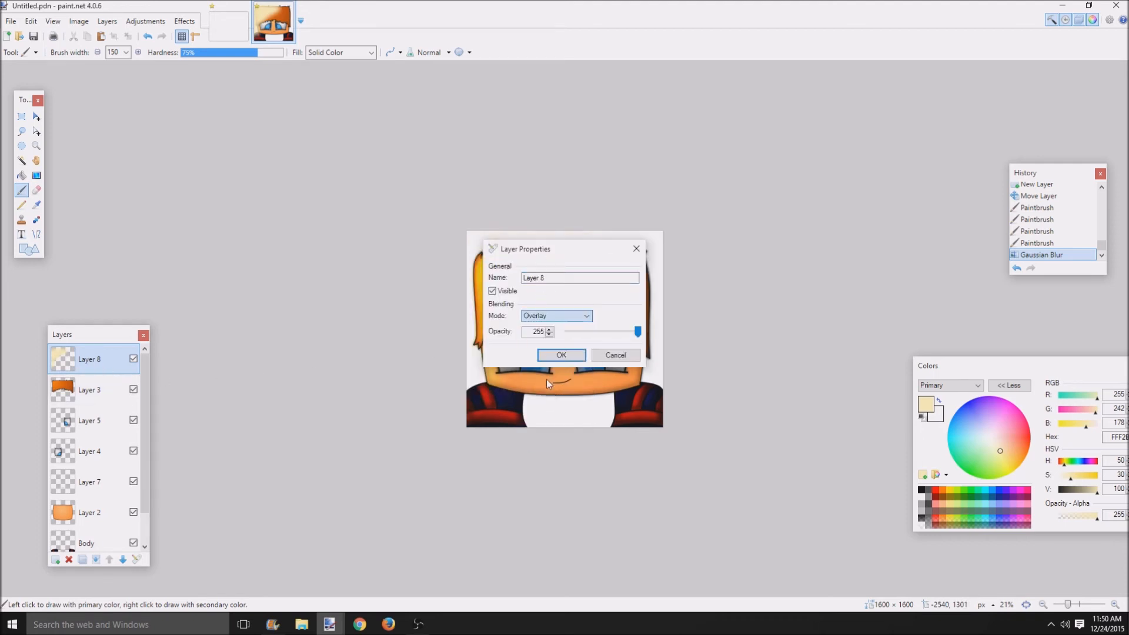
pyautogui.moveTo(530, 249); pyautogui.dragTo(798, 212)
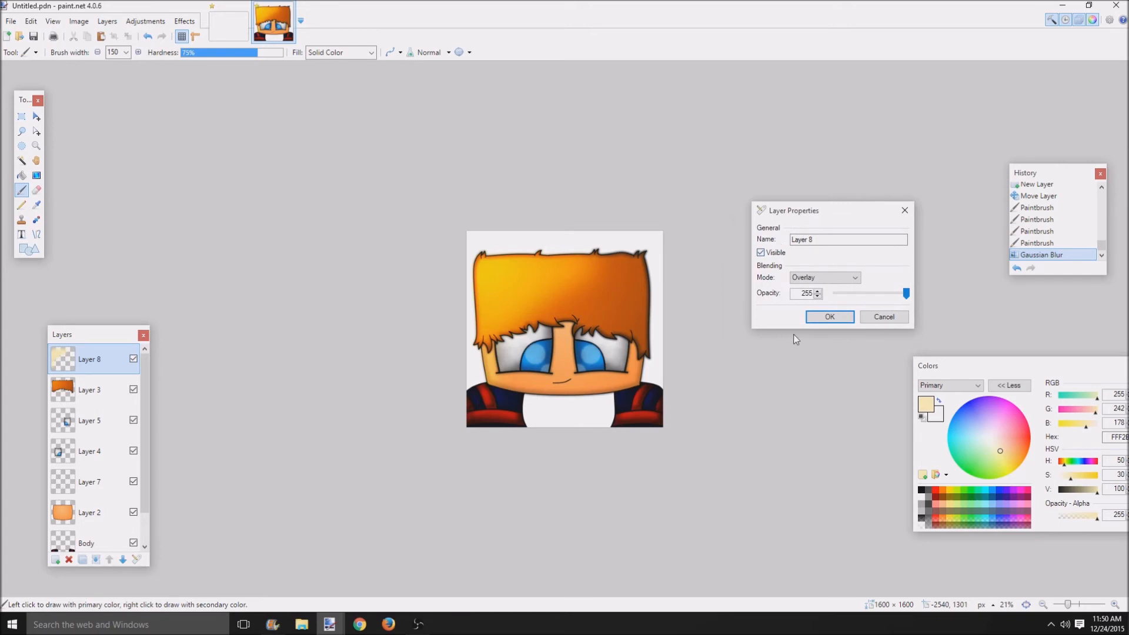
pyautogui.click(830, 317)
# - Compare the avatar with and without Layer 8's Overlay blending, and with the layer hidden and shown
pyautogui.click(1017, 267)
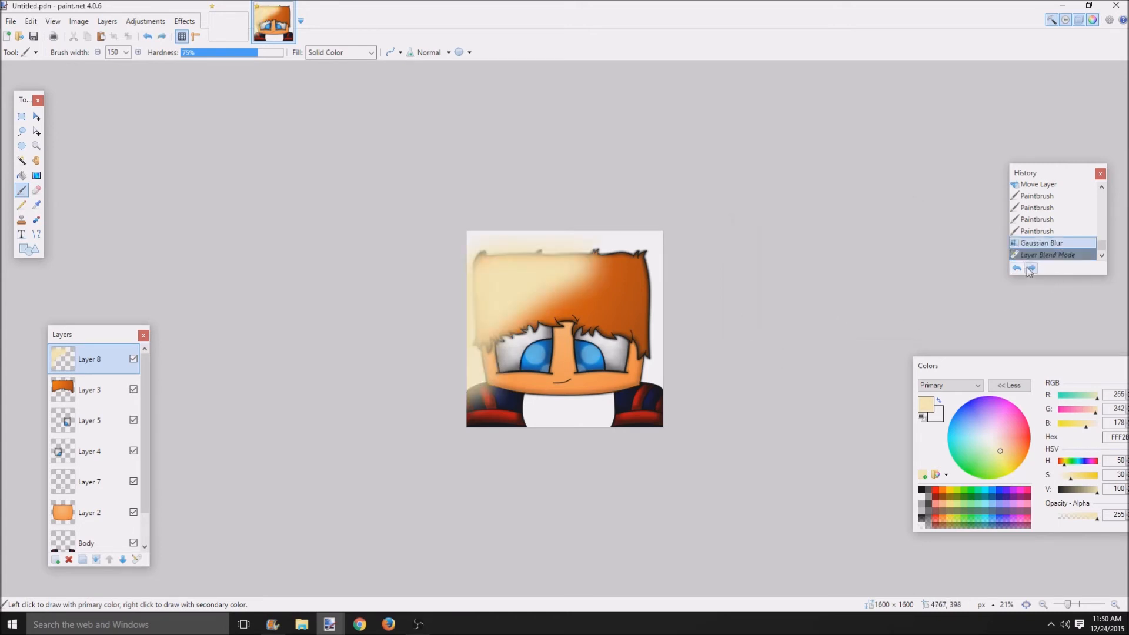
pyautogui.click(1031, 268)
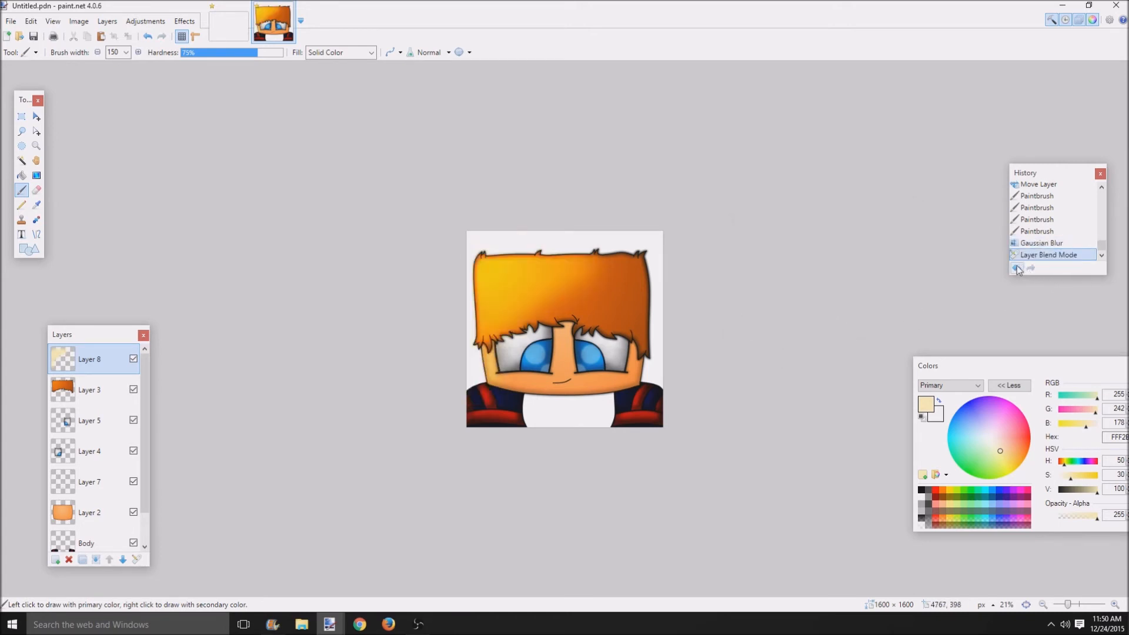
pyautogui.click(133, 360)
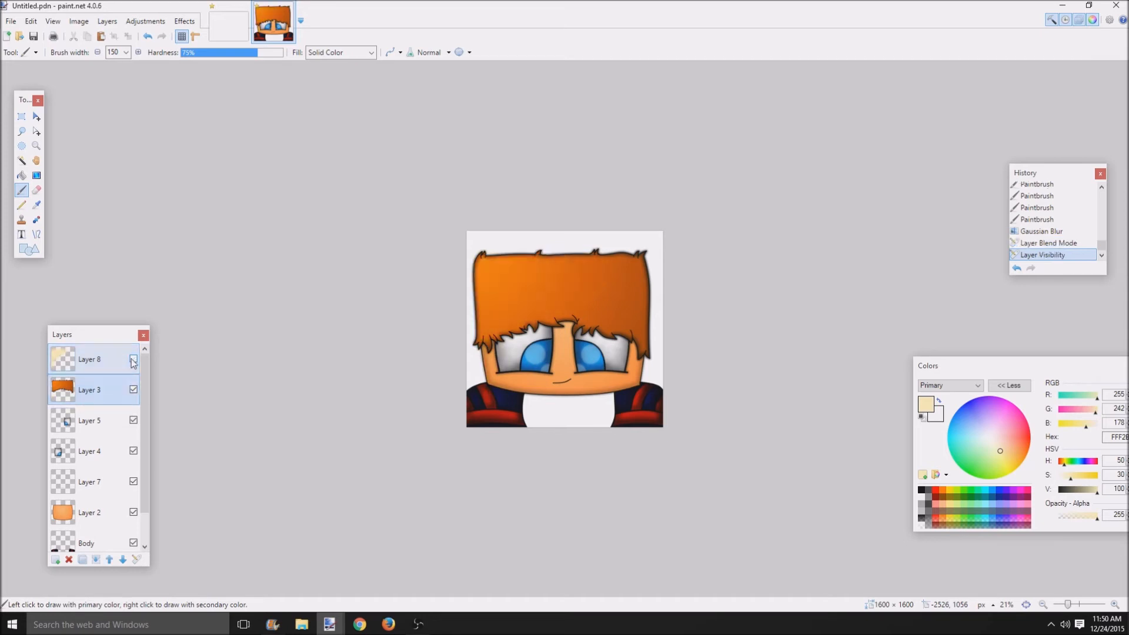
pyautogui.click(133, 360)
pyautogui.click(134, 360)
pyautogui.click(134, 360)
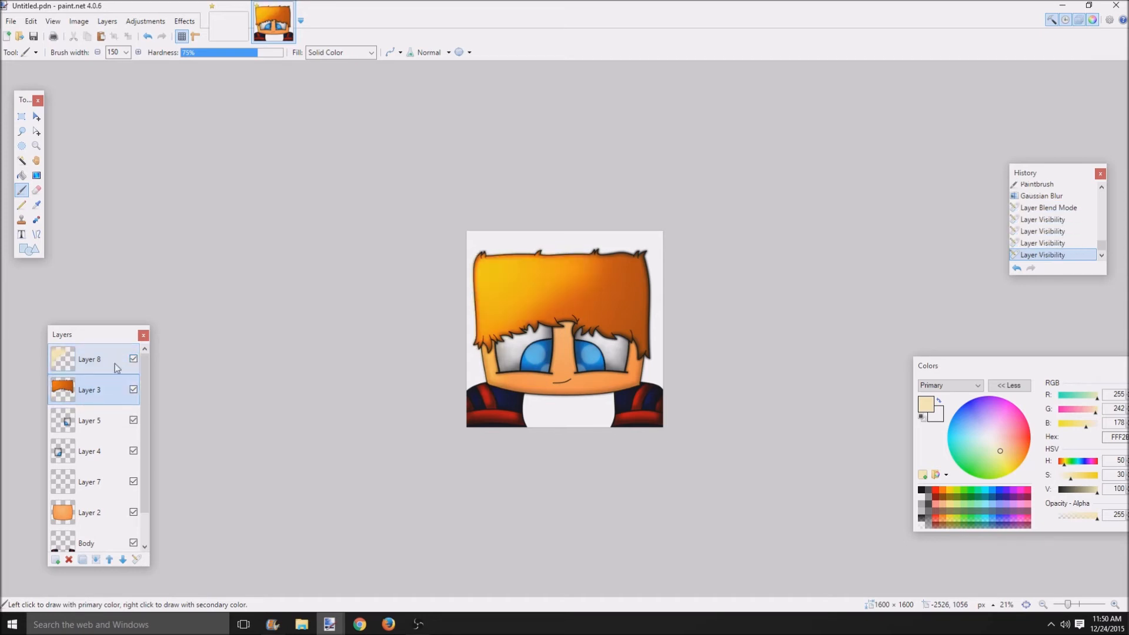
# - Lower Layer 8's opacity to 201, keeping the Overlay blending mode
pyautogui.doubleClick(105, 365)
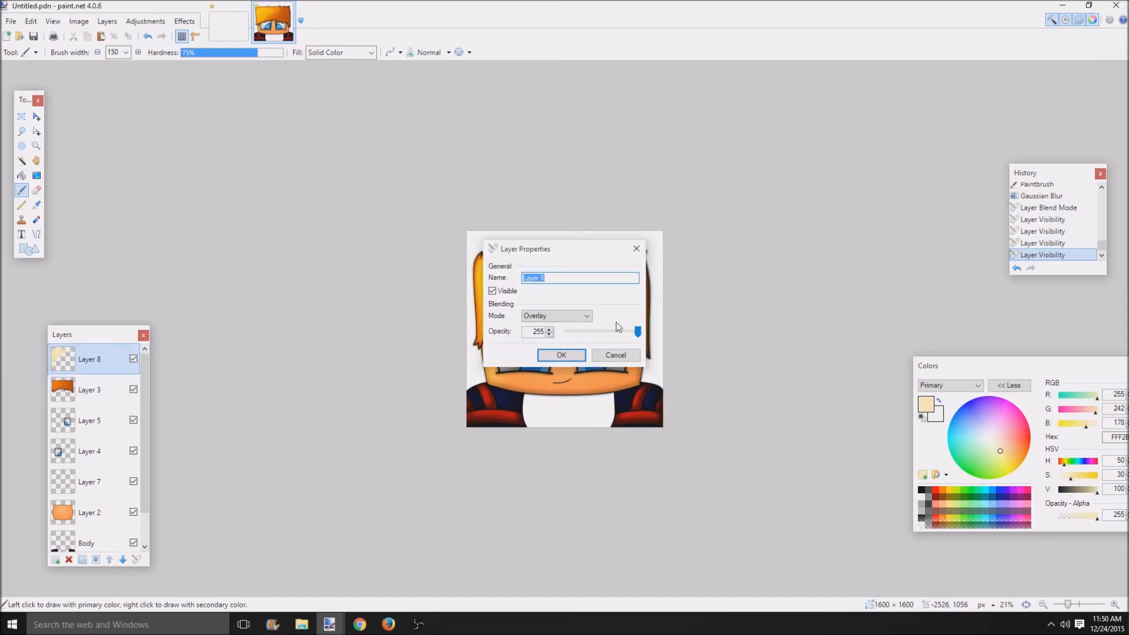
pyautogui.moveTo(638, 334); pyautogui.dragTo(617, 333)
pyautogui.moveTo(553, 249); pyautogui.dragTo(798, 230)
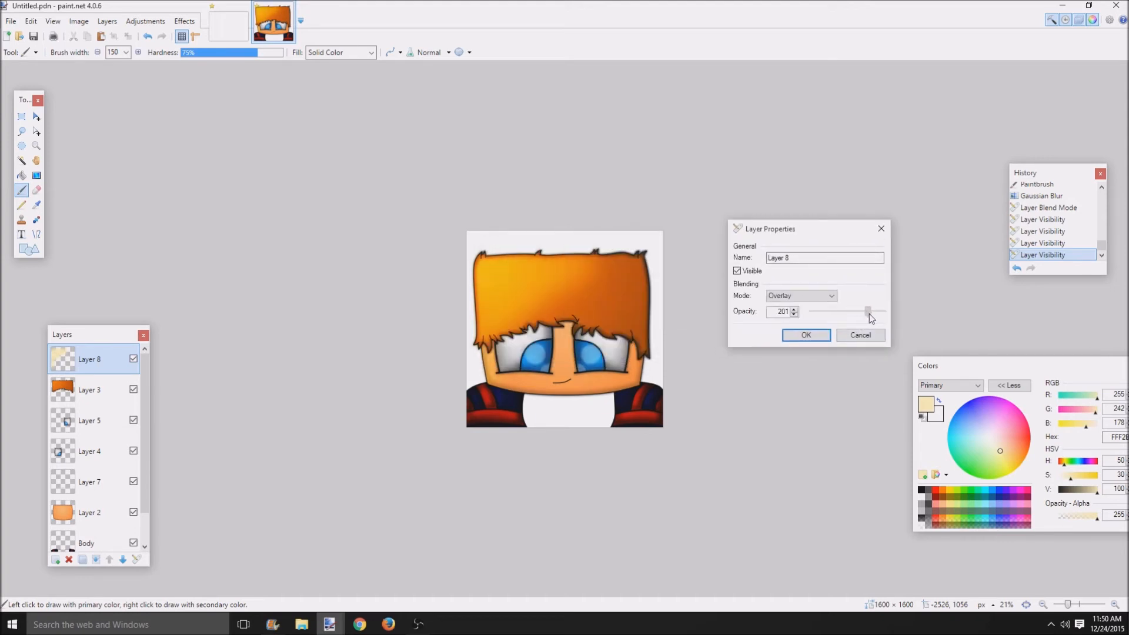
pyautogui.click(806, 335)
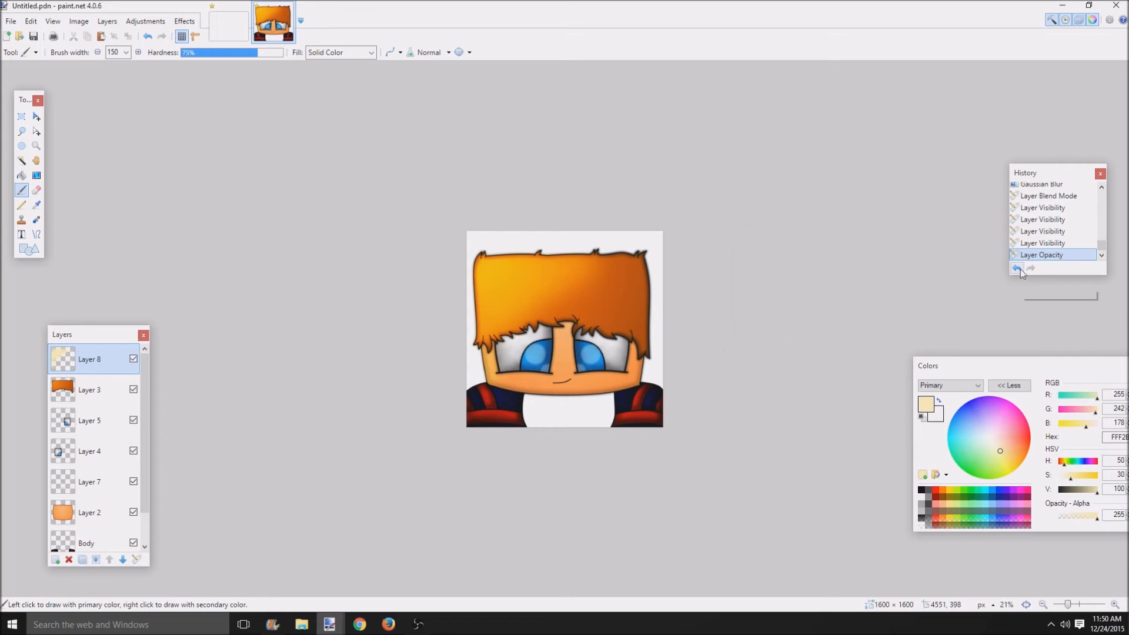
# - Compare the avatar with and without the reduced opacity and with Layer 8 hidden and shown, leaving Layer 3 active
pyautogui.click(1017, 268)
pyautogui.click(1030, 268)
pyautogui.click(1017, 268)
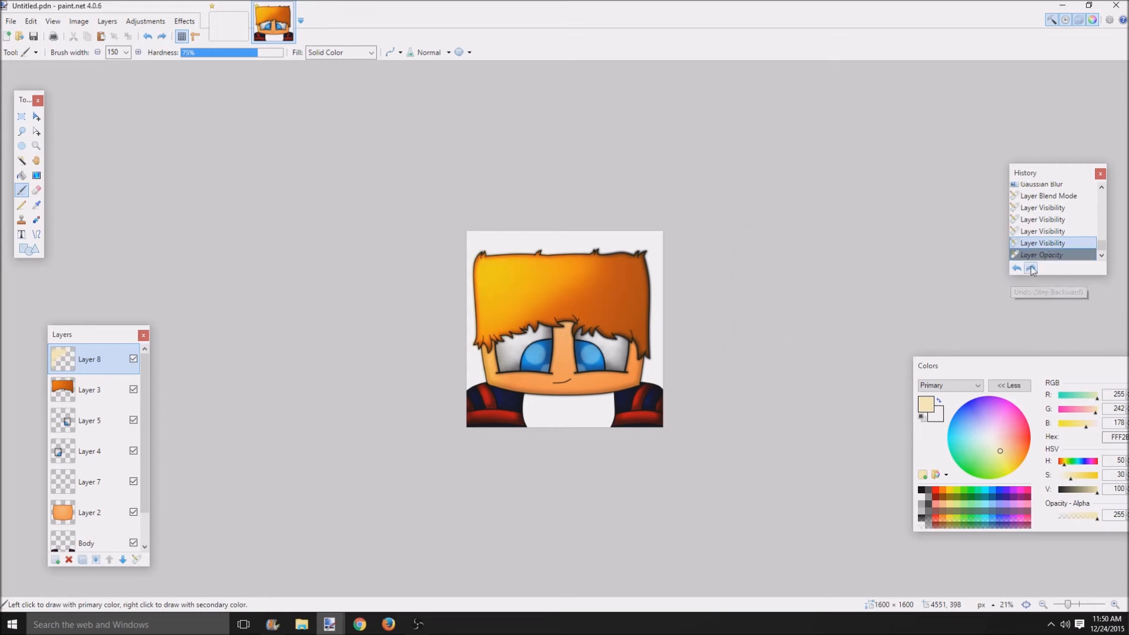
pyautogui.click(1030, 268)
pyautogui.click(134, 360)
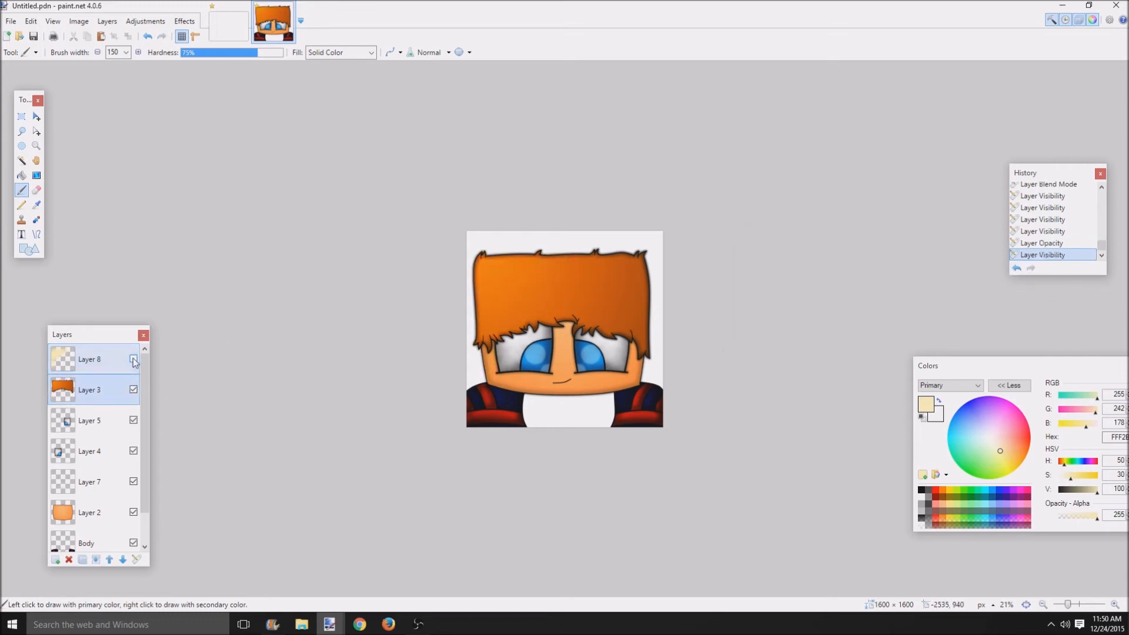
pyautogui.click(133, 359)
pyautogui.click(94, 390)
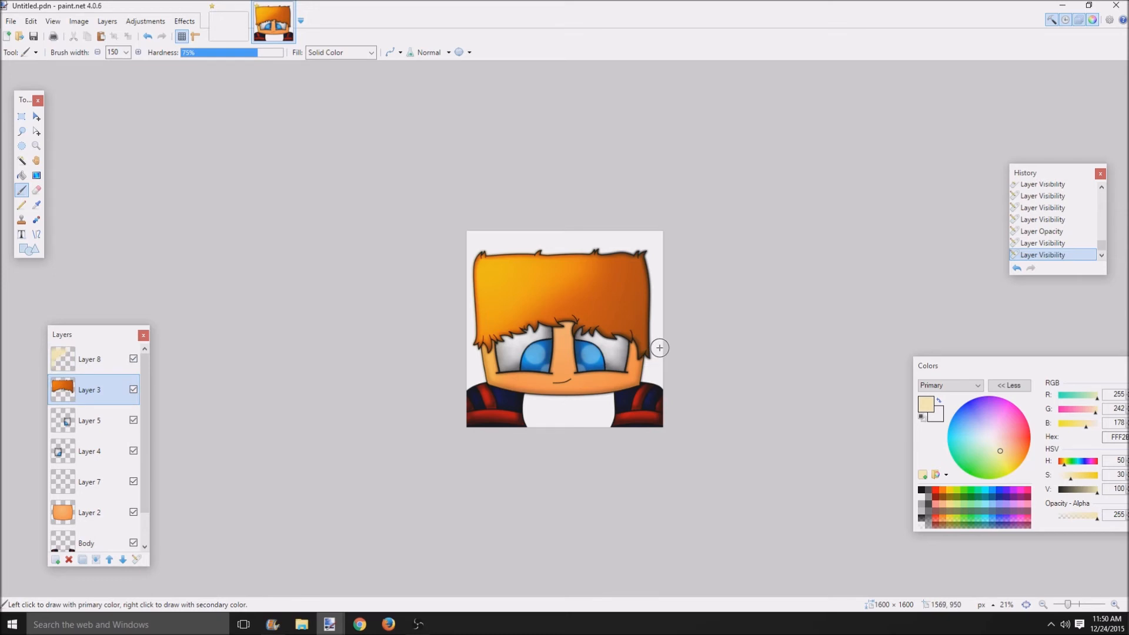
# - Try painting pale cream highlight strokes over the face and hair on Layer 8, and undo them
pyautogui.scroll(5, 627, 378)
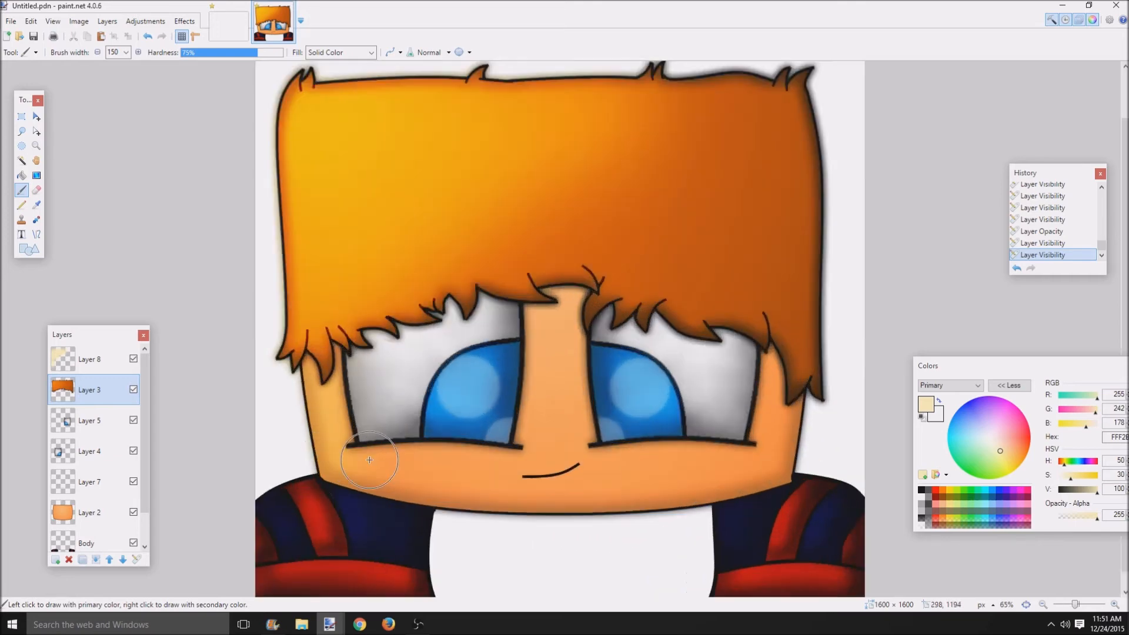
pyautogui.scroll(-3, 236, 523)
pyautogui.click(109, 372)
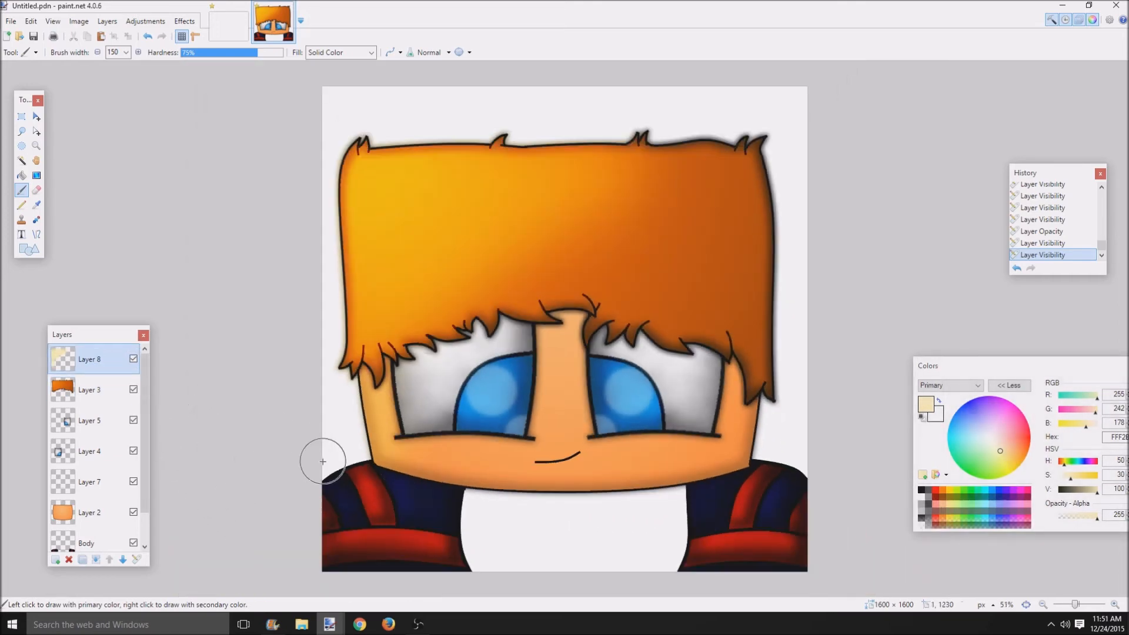
pyautogui.moveTo(353, 477); pyautogui.dragTo(382, 455)
pyautogui.moveTo(307, 501)
pyautogui.mouseDown()
pyautogui.moveTo(353, 473)
pyautogui.moveTo(347, 500)
pyautogui.moveTo(316, 493)
pyautogui.moveTo(376, 453)
pyautogui.moveTo(364, 371)
pyautogui.moveTo(453, 412)
pyautogui.moveTo(528, 368)
pyautogui.moveTo(624, 412)
pyautogui.moveTo(424, 464)
pyautogui.moveTo(706, 470)
pyautogui.moveTo(572, 444)
pyautogui.moveTo(747, 447)
pyautogui.moveTo(630, 369)
pyautogui.moveTo(353, 330)
pyautogui.moveTo(814, 291)
pyautogui.moveTo(588, 223)
pyautogui.moveTo(647, 194)
pyautogui.moveTo(780, 173)
pyautogui.moveTo(782, 130)
pyautogui.mouseUp()
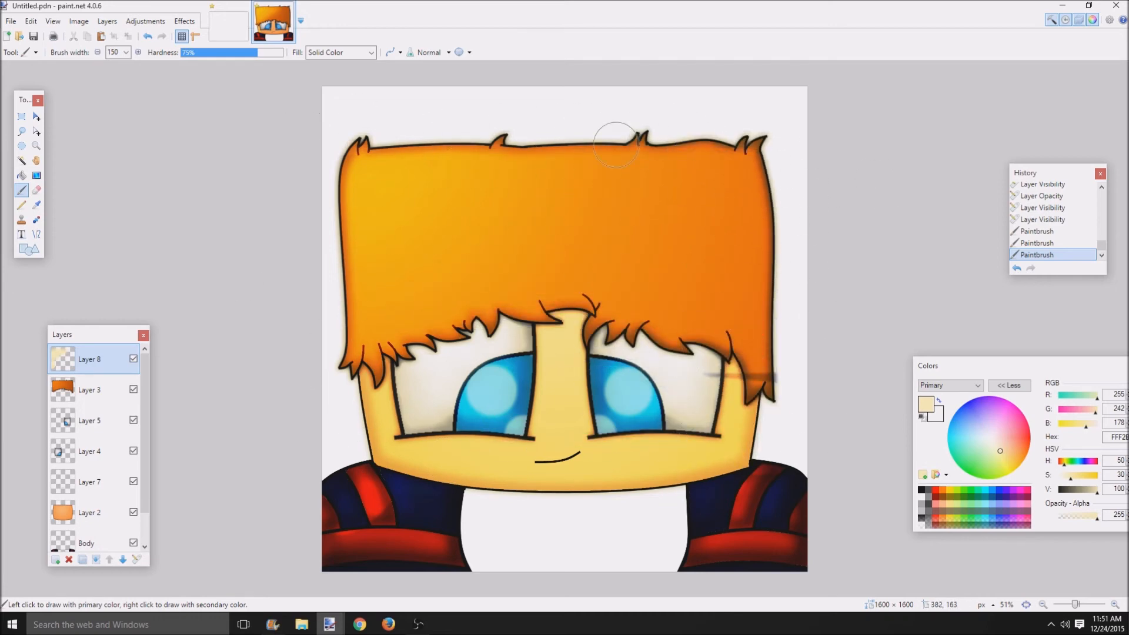
pyautogui.click(1016, 268)
pyautogui.click(1016, 267)
pyautogui.click(1016, 268)
pyautogui.click(1016, 267)
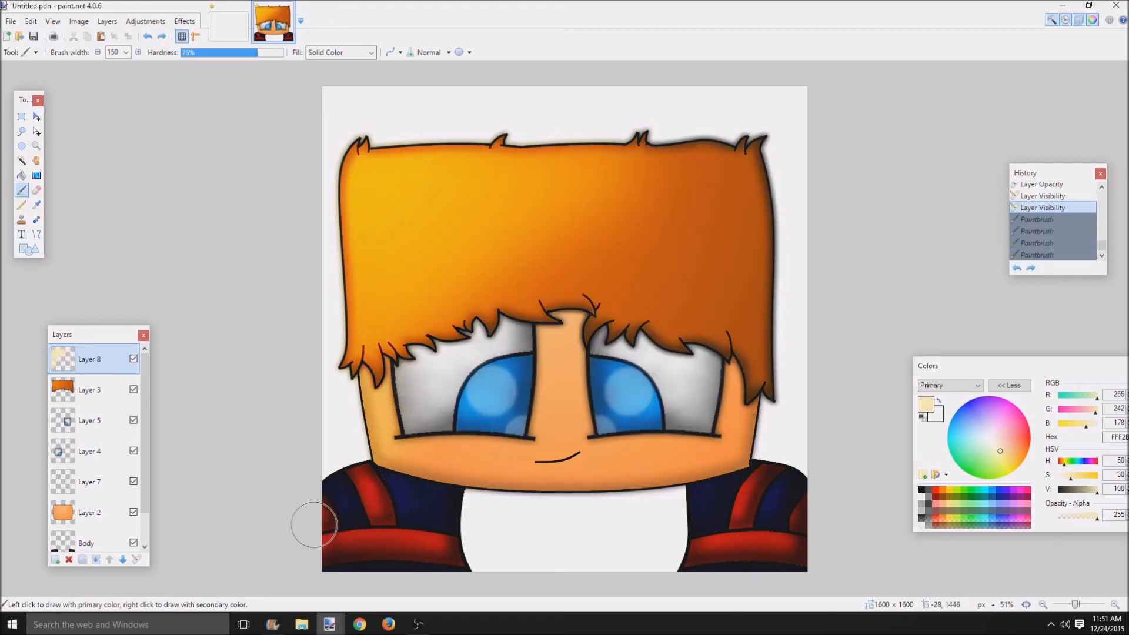
# - Paint a soft pale cream highlight stroke over the upper edge of the character's left-hand shoulder on Layer 8, undoing the first attempts
pyautogui.moveTo(313, 524)
pyautogui.mouseDown()
pyautogui.moveTo(335, 490)
pyautogui.moveTo(369, 481)
pyautogui.moveTo(315, 517)
pyautogui.mouseUp()
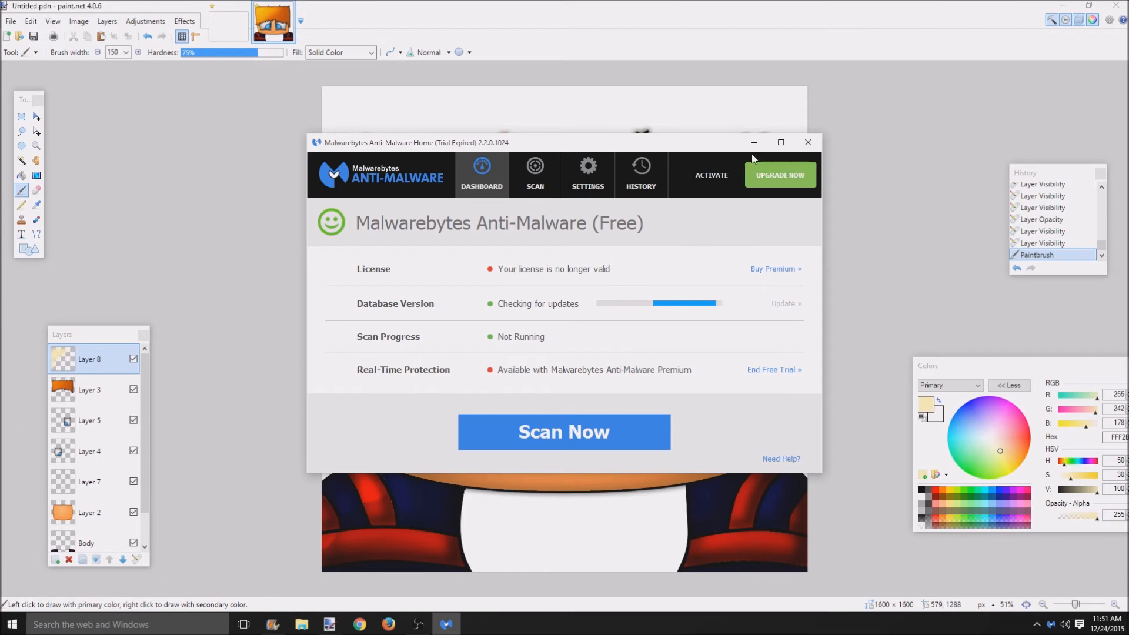
pyautogui.click(397, 468)
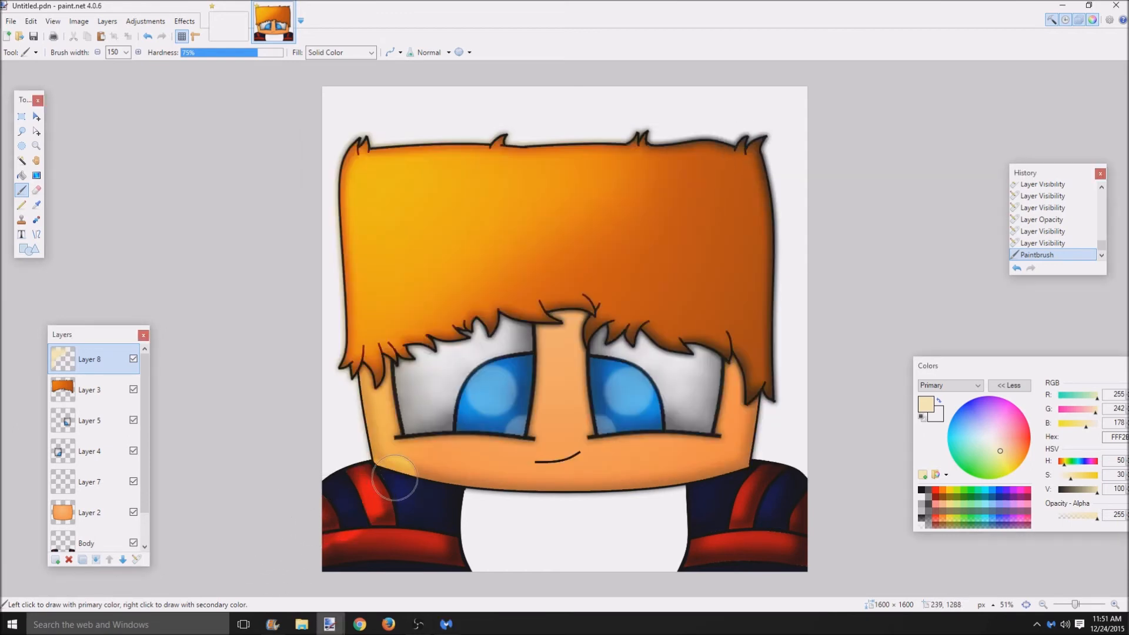
pyautogui.click(1017, 267)
pyautogui.click(1017, 268)
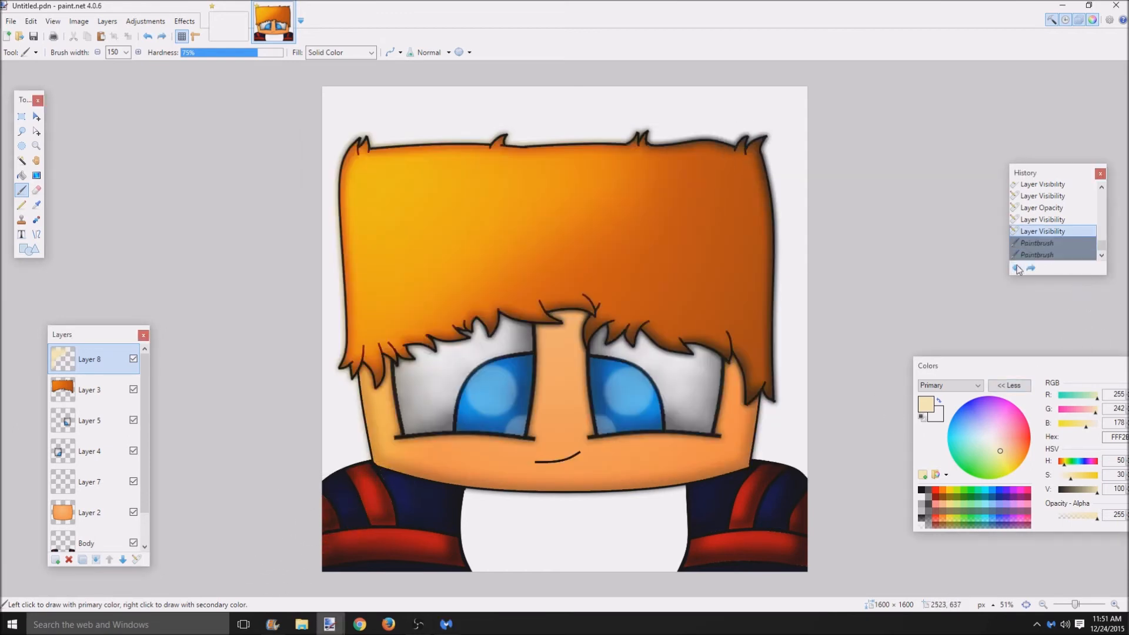
pyautogui.moveTo(327, 497); pyautogui.dragTo(361, 470)
pyautogui.scroll(-2, 417, 526)
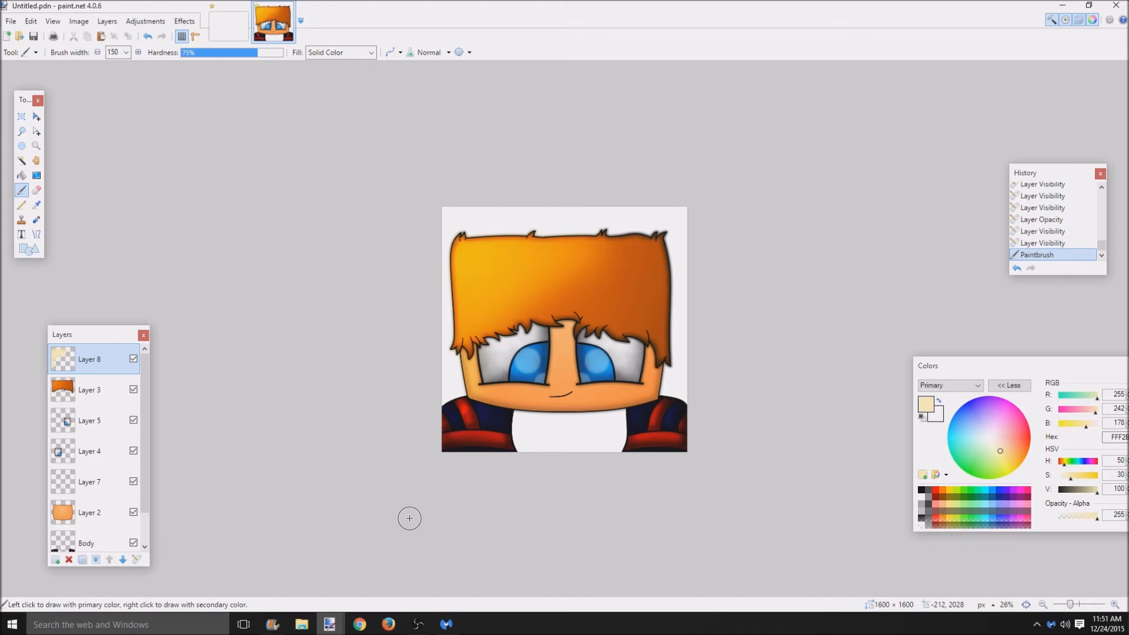
pyautogui.scroll(4, 488, 483)
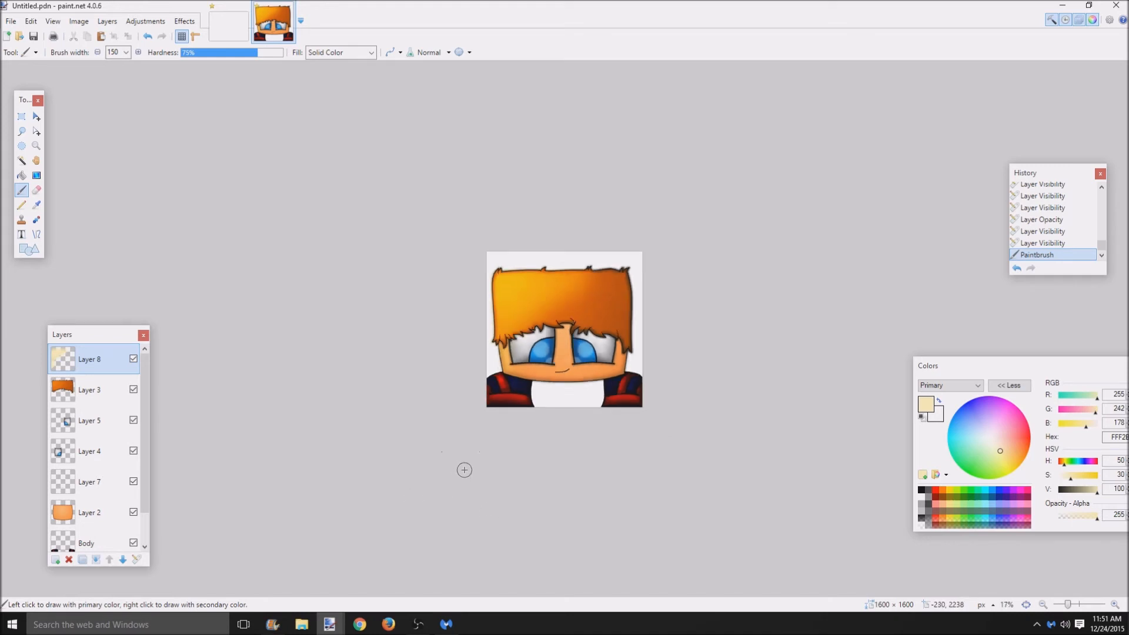
# - Apply a Glow effect to the Body layer with radius 16, brightness -100 and contrast 62
pyautogui.scroll(-1, 100, 511)
pyautogui.click(104, 507)
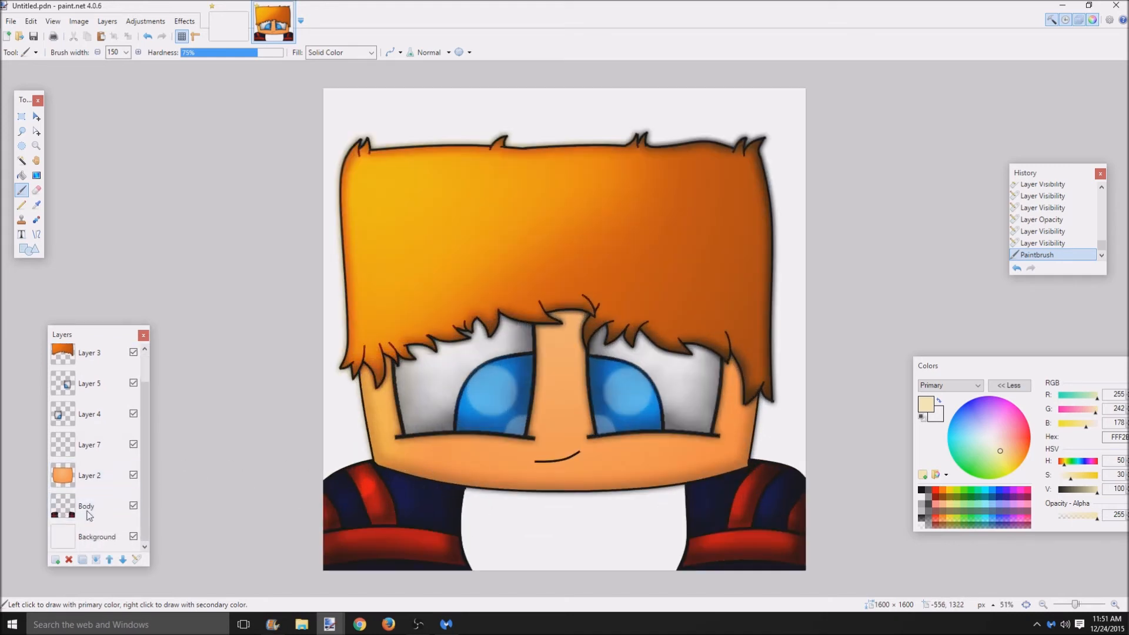
pyautogui.click(178, 22)
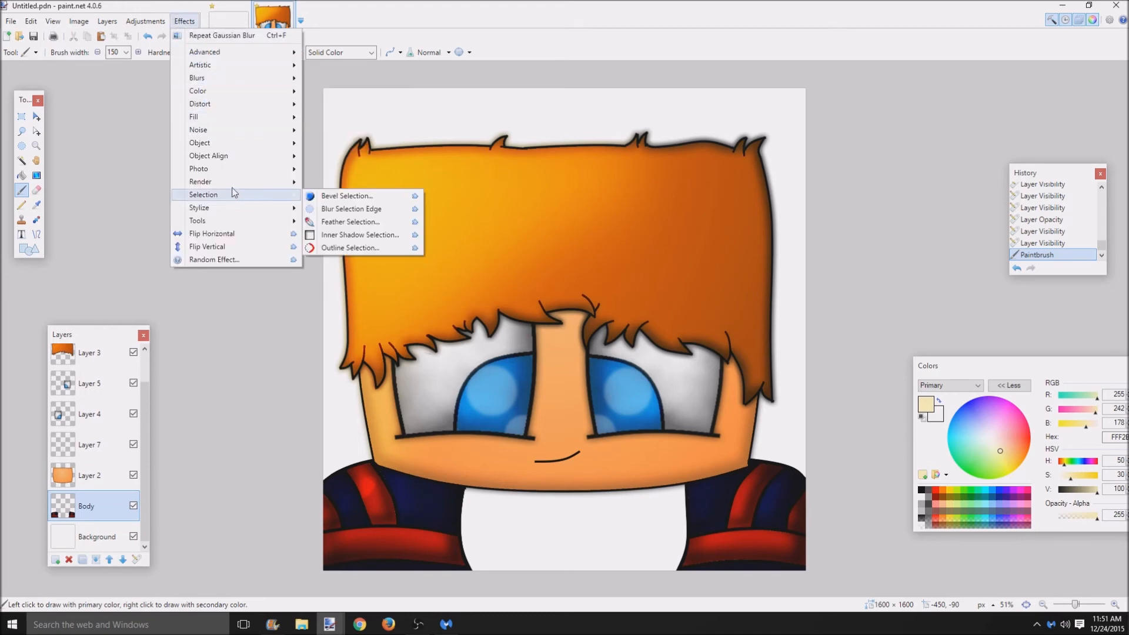
pyautogui.moveTo(226, 170)
pyautogui.click(331, 209)
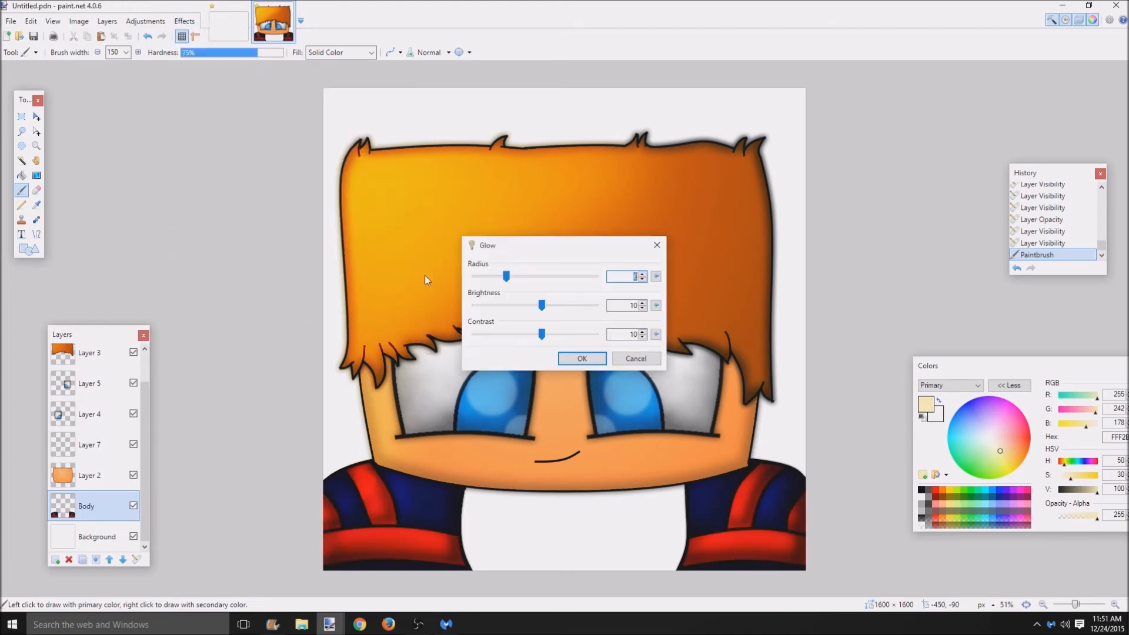
pyautogui.moveTo(506, 277); pyautogui.dragTo(452, 295)
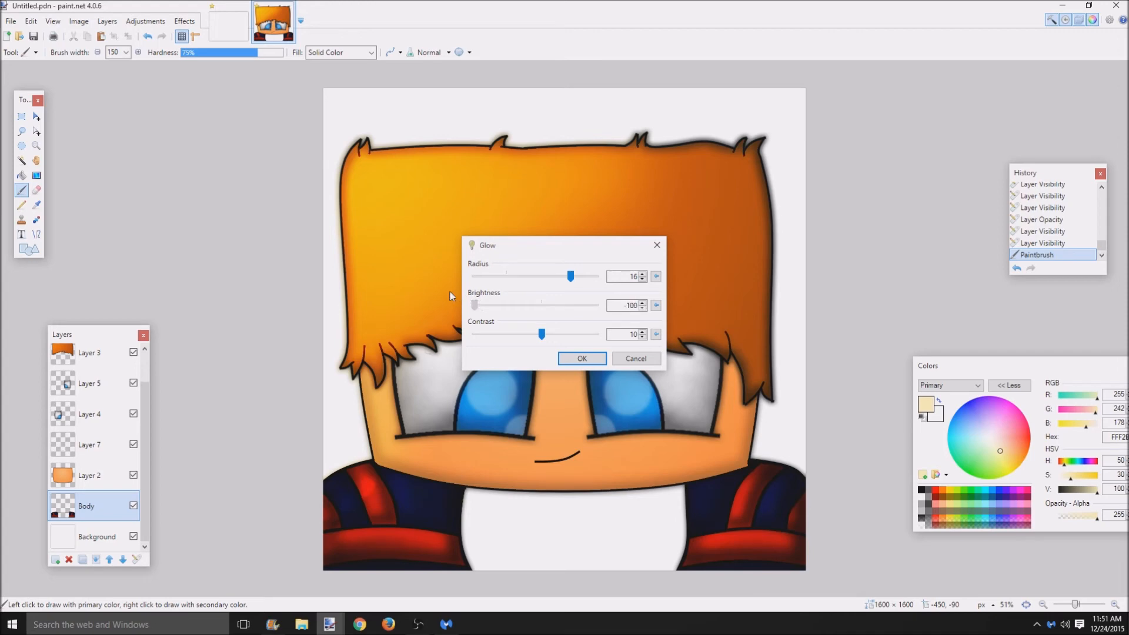
pyautogui.moveTo(545, 333); pyautogui.dragTo(582, 344)
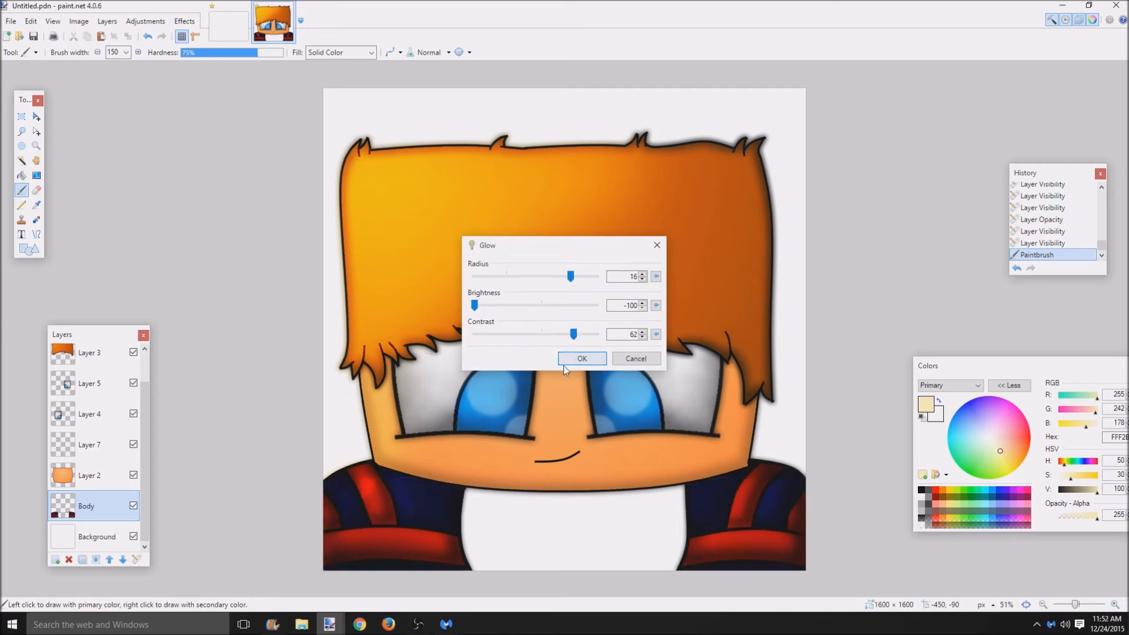
pyautogui.click(582, 359)
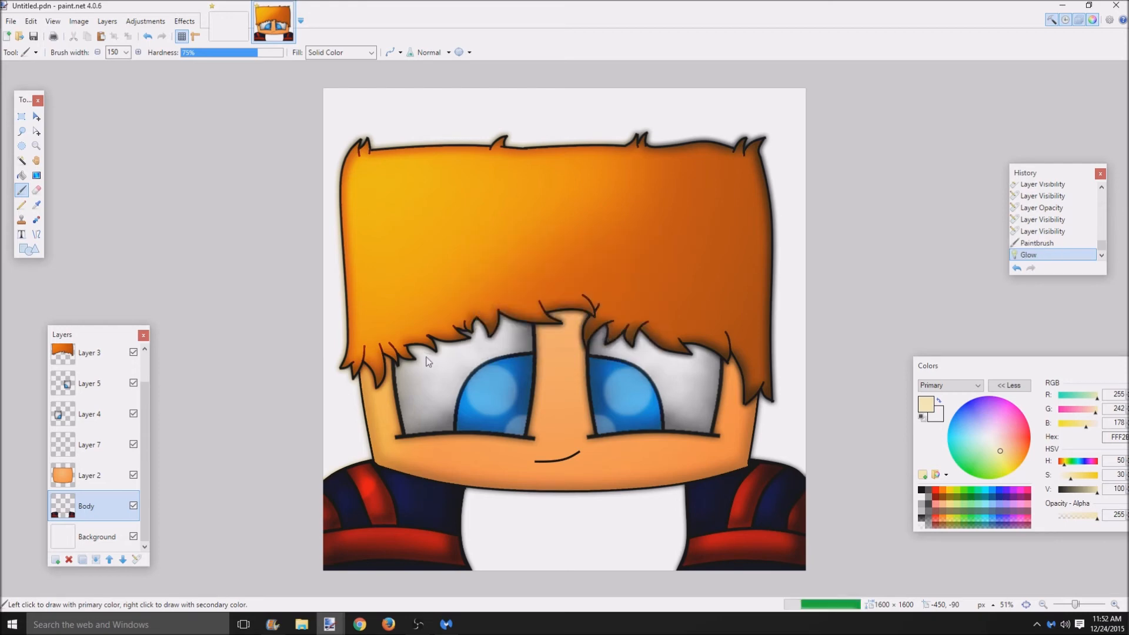
# - Compare the Body layer with and without the Glow, and undo the Glow and the stray brush stroke
pyautogui.click(1022, 266)
pyautogui.click(1031, 269)
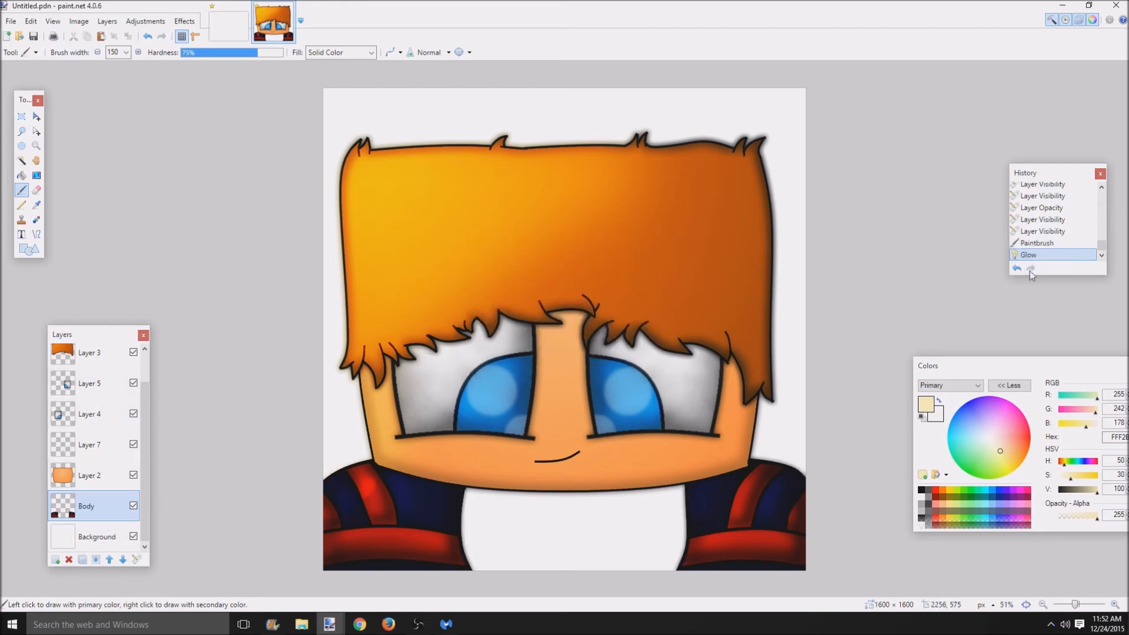
pyautogui.click(722, 474)
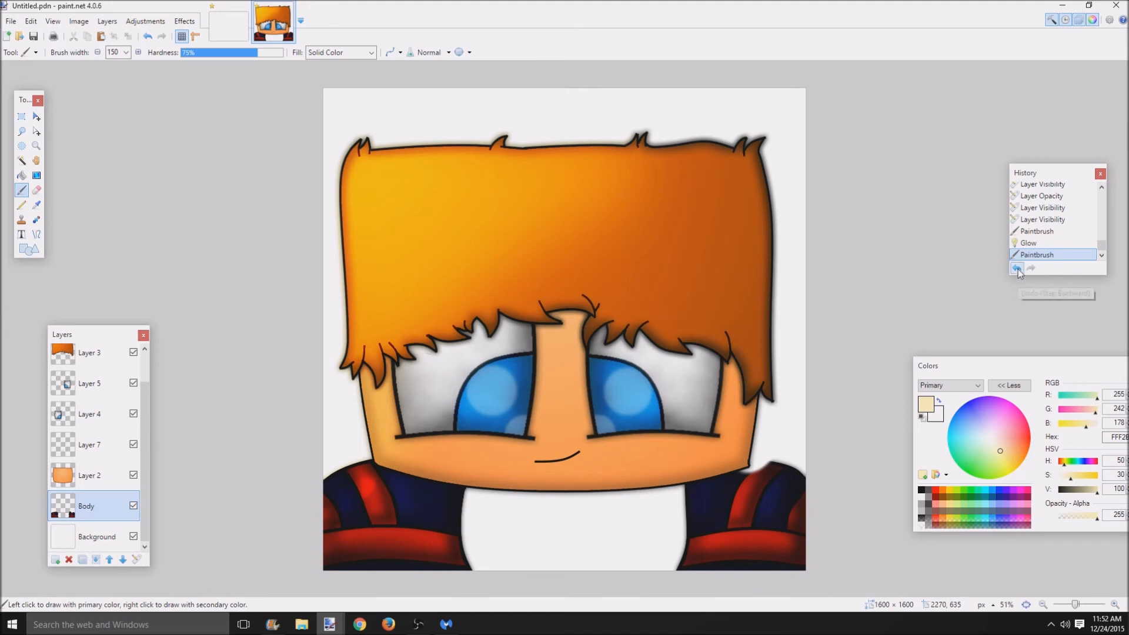
pyautogui.click(1017, 267)
pyautogui.click(1018, 267)
pyautogui.click(1030, 268)
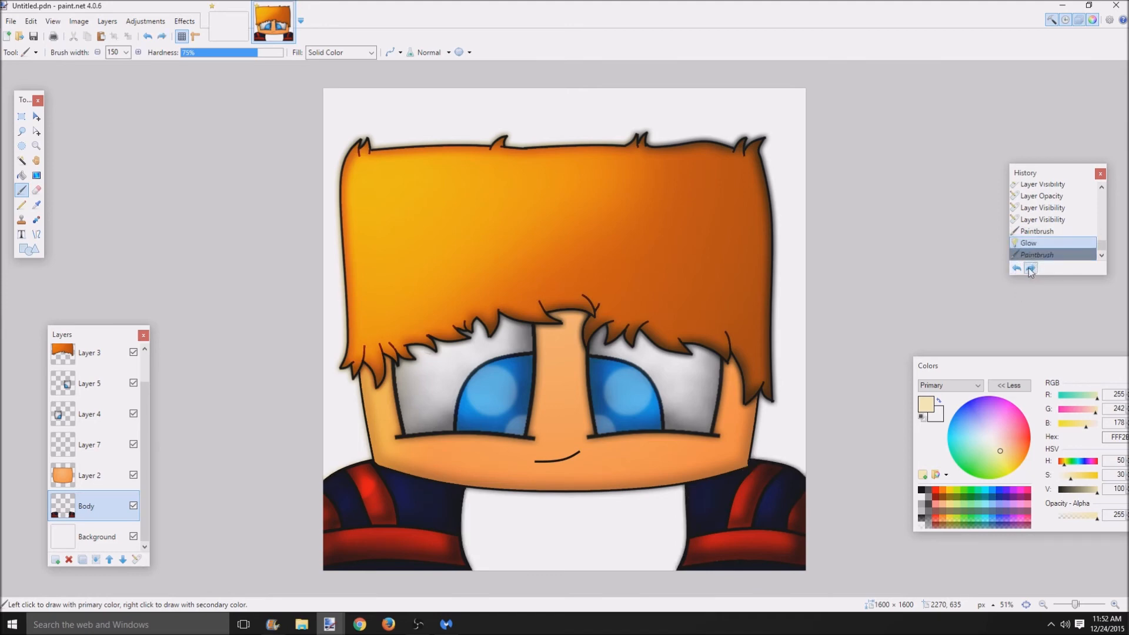
pyautogui.click(1017, 268)
pyautogui.click(1030, 268)
pyautogui.click(1019, 269)
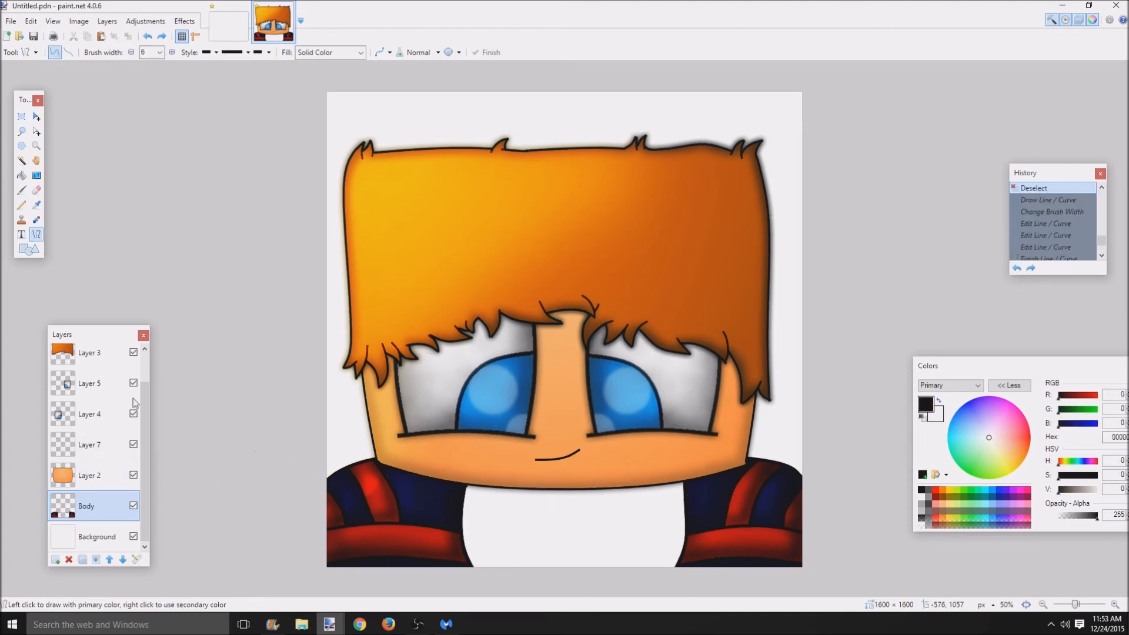
# - Select the blank shirt area on the Body layer with the Magic Wand and set the secondary colour to dark grey (RGB 64, 64, 64)
pyautogui.click(21, 160)
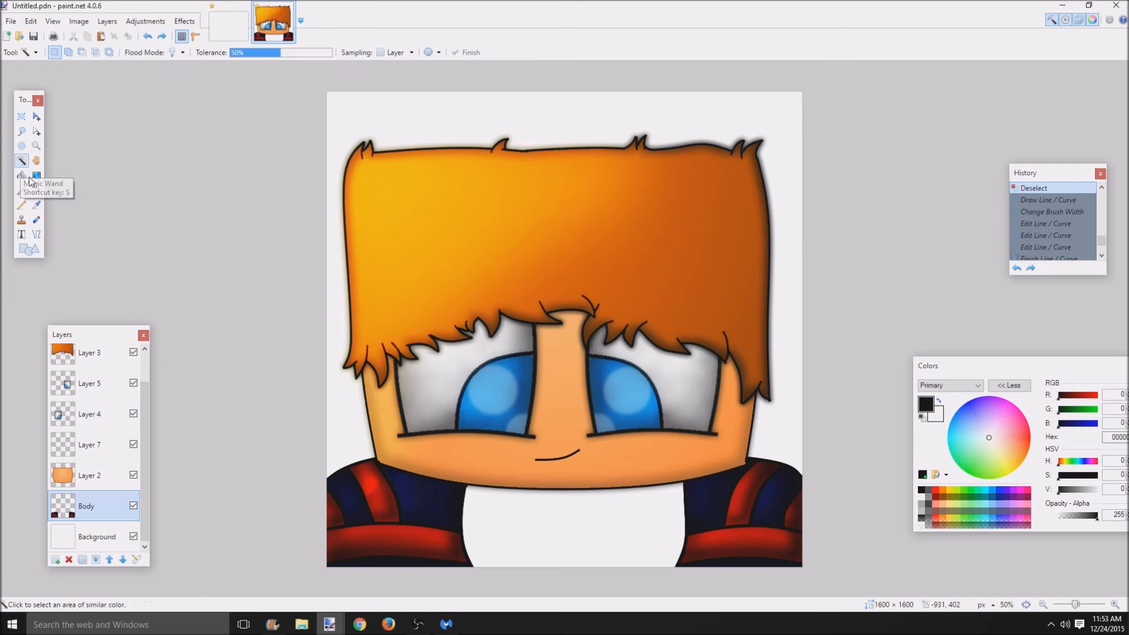
pyautogui.click(505, 533)
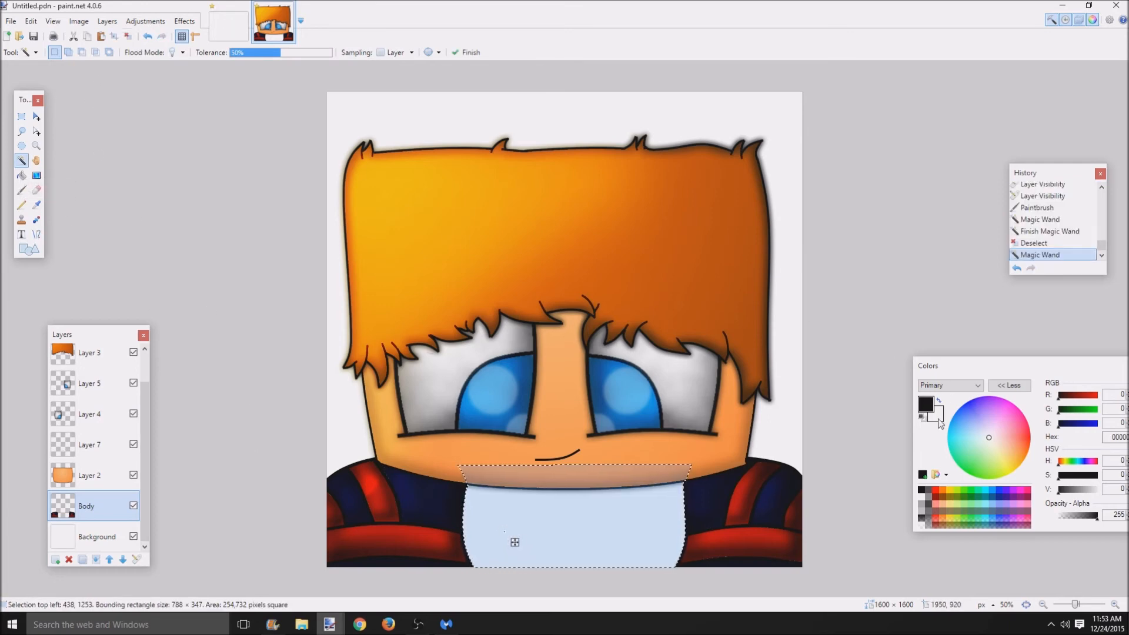
pyautogui.click(940, 418)
pyautogui.click(929, 492)
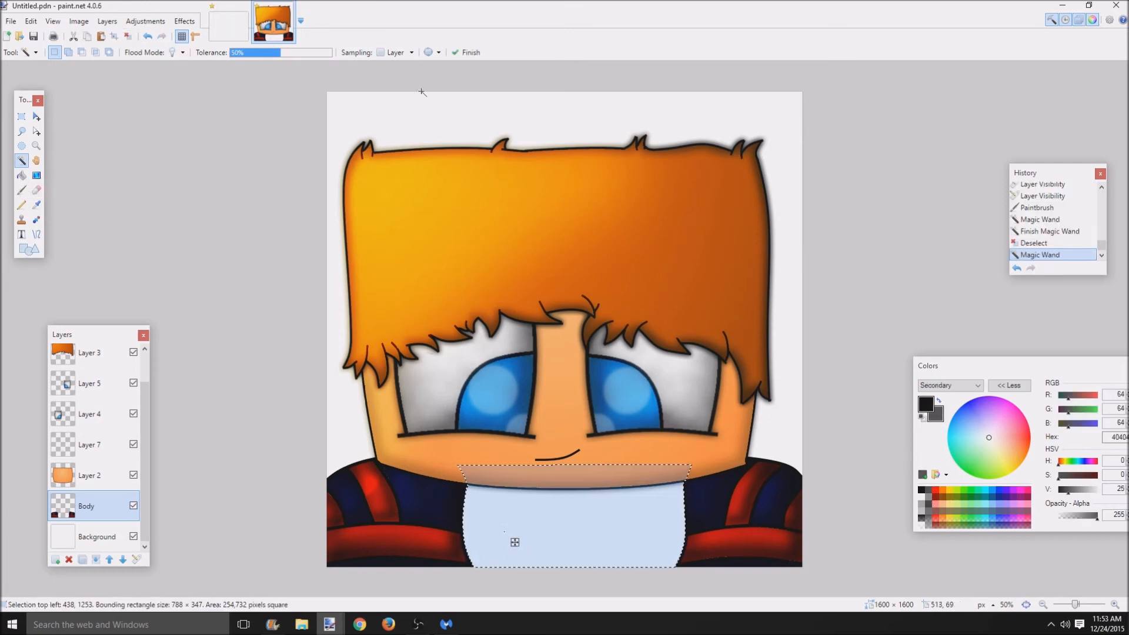
# - Fill the selected shirt area with Clouds at scale 530, roughness 0.28 and Normal blend mode, and deselect it
pyautogui.click(184, 20)
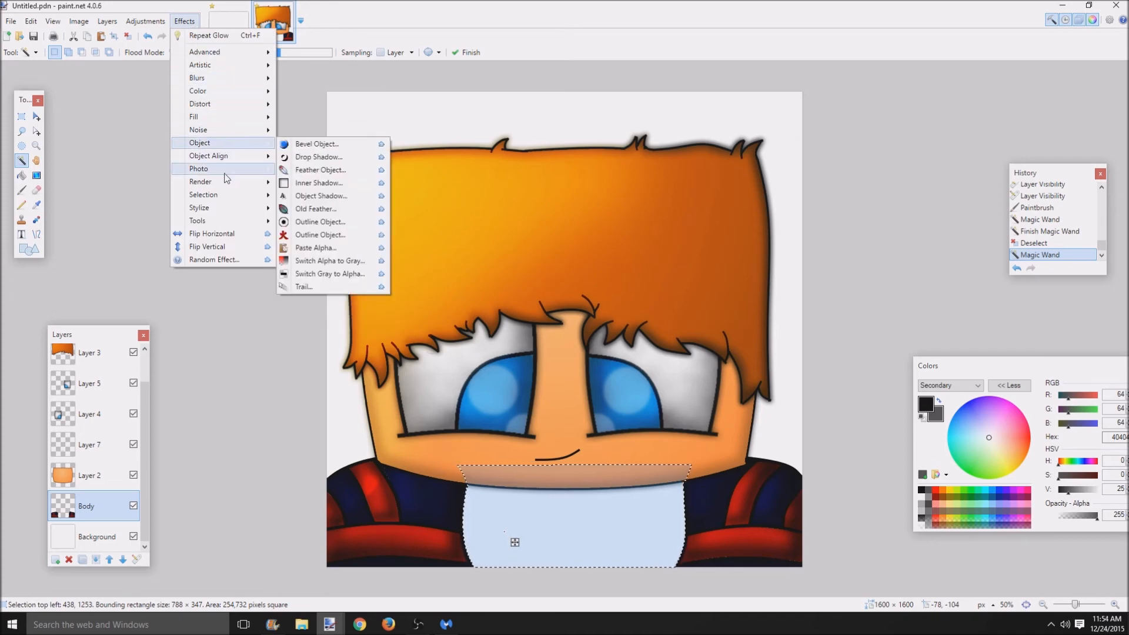
pyautogui.moveTo(227, 183)
pyautogui.click(320, 182)
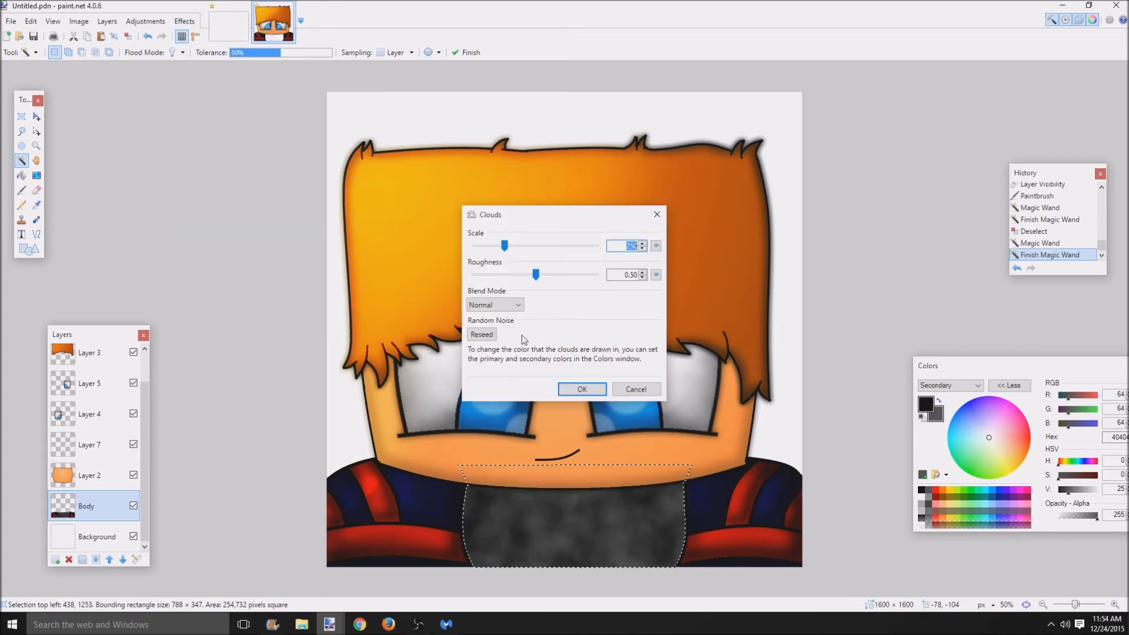
pyautogui.moveTo(541, 278); pyautogui.dragTo(512, 293)
pyautogui.moveTo(507, 247); pyautogui.dragTo(542, 270)
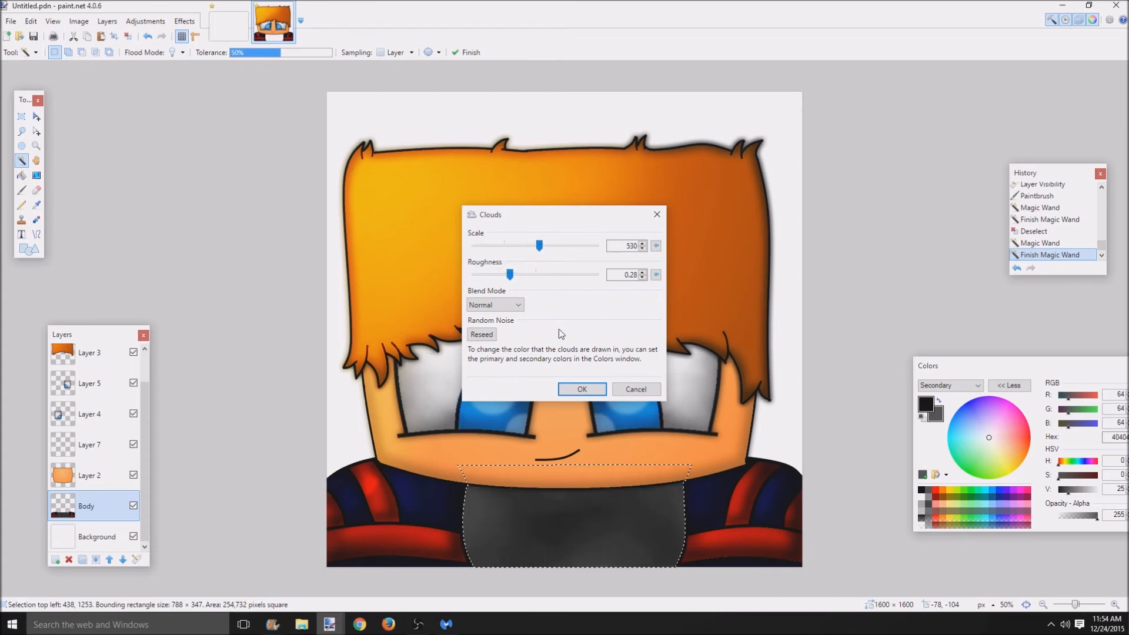
pyautogui.click(582, 389)
pyautogui.hotkey('ctrl', 'd')
# - Examine how the grey cloud-shaded shirt looks against the rest of the character at several zoom levels
pyautogui.scroll(-3, 562, 537)
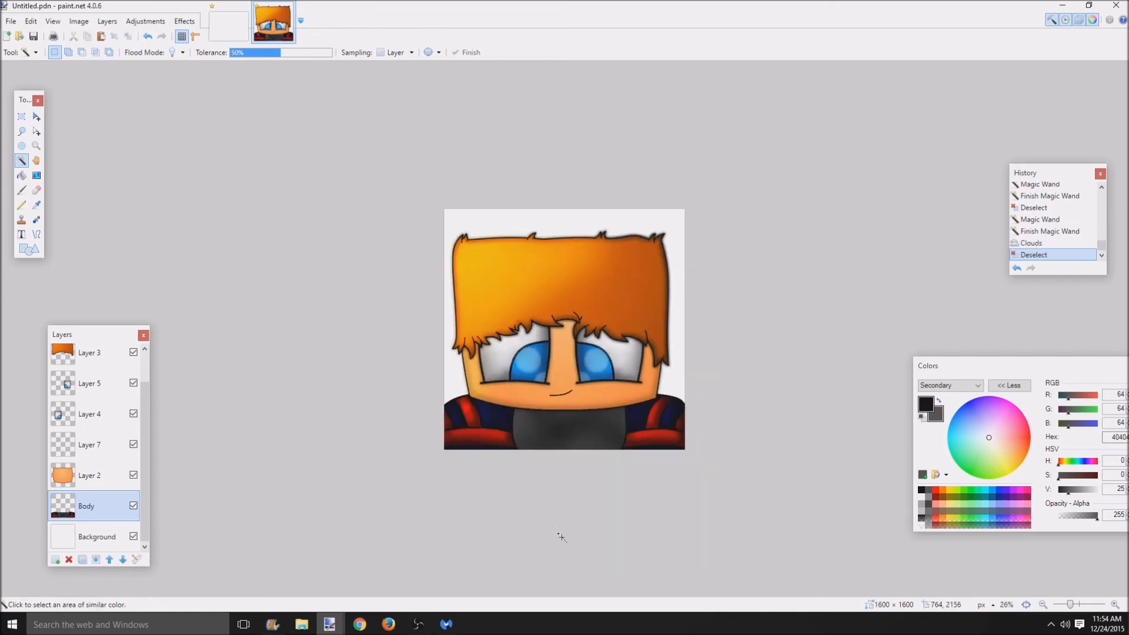
pyautogui.scroll(4, 562, 537)
pyautogui.scroll(-4, 582, 570)
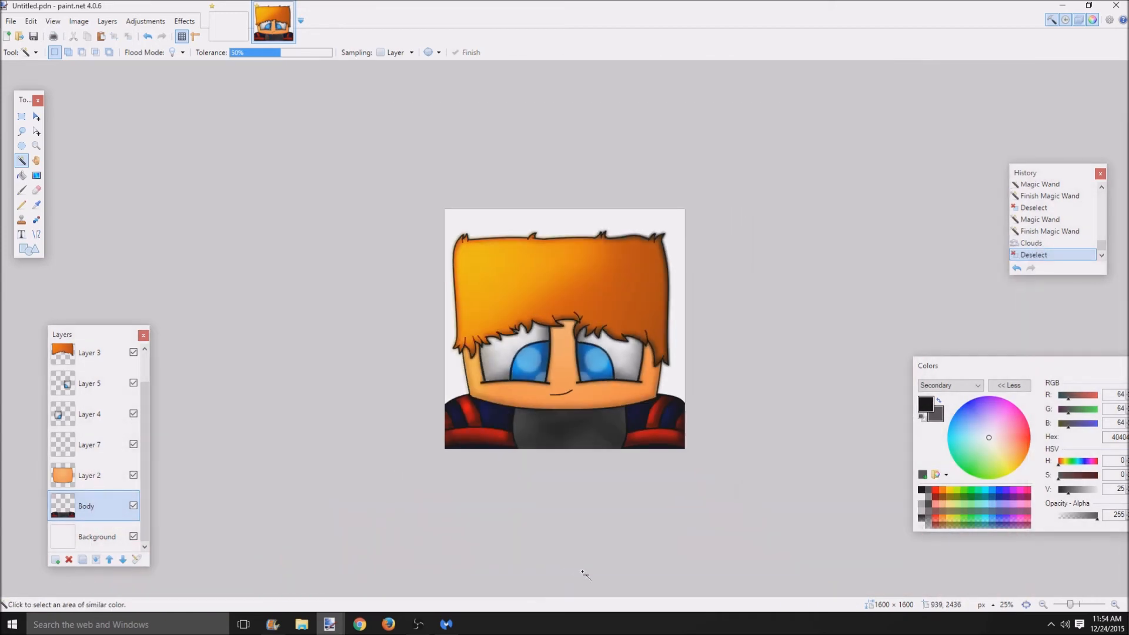
pyautogui.scroll(1, 542, 466)
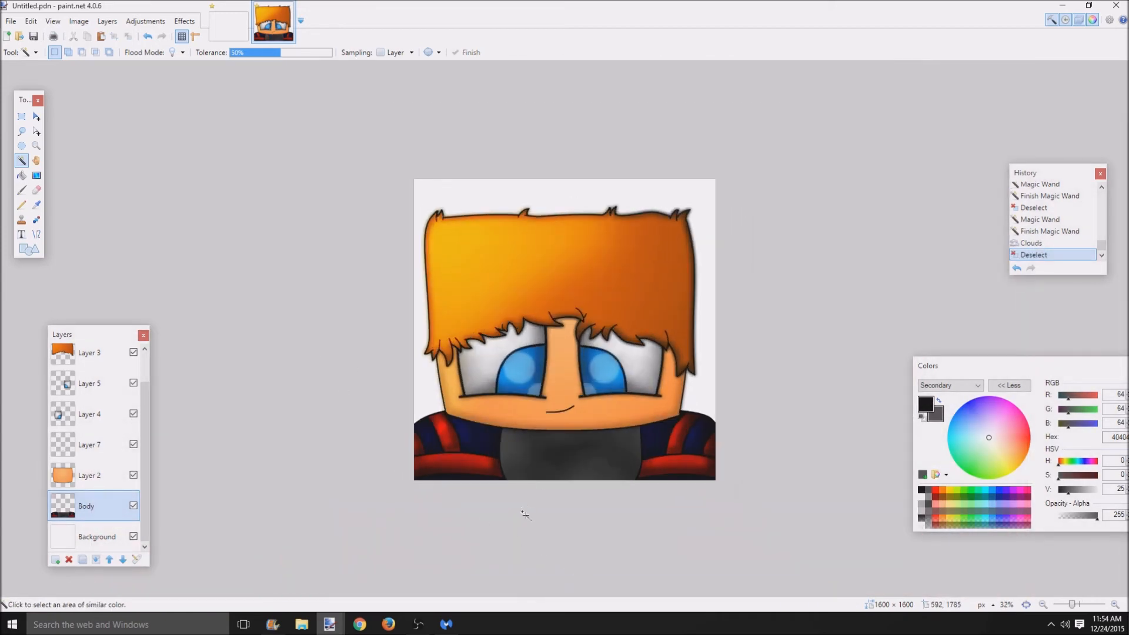
pyautogui.scroll(4, 505, 504)
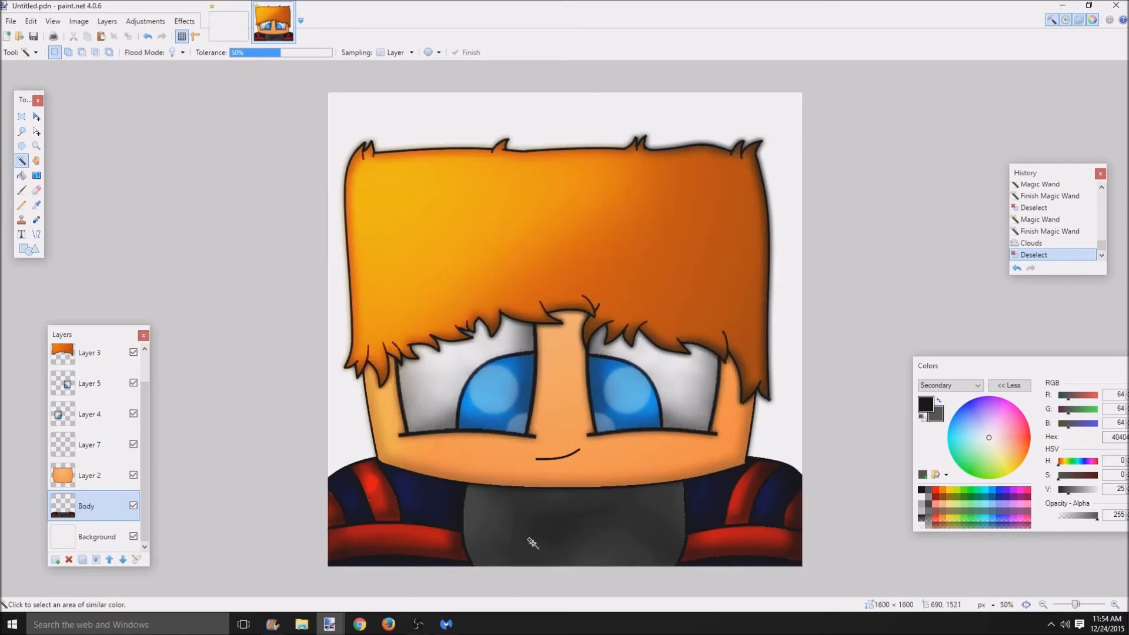
pyautogui.scroll(-3, 489, 554)
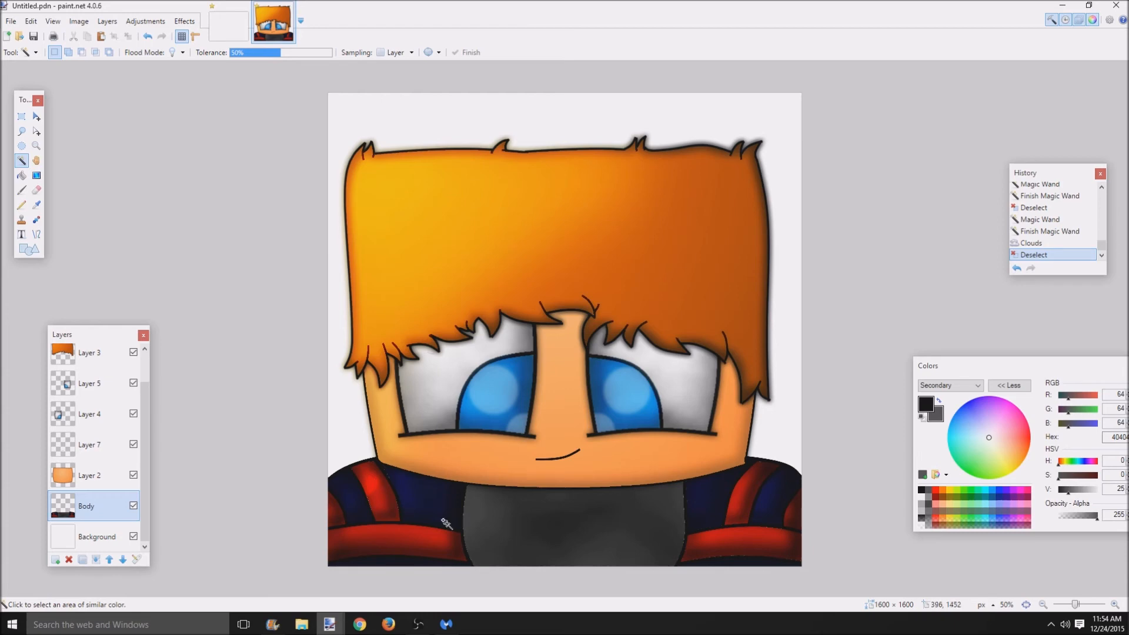
pyautogui.scroll(-2, 510, 561)
pyautogui.scroll(2, 578, 495)
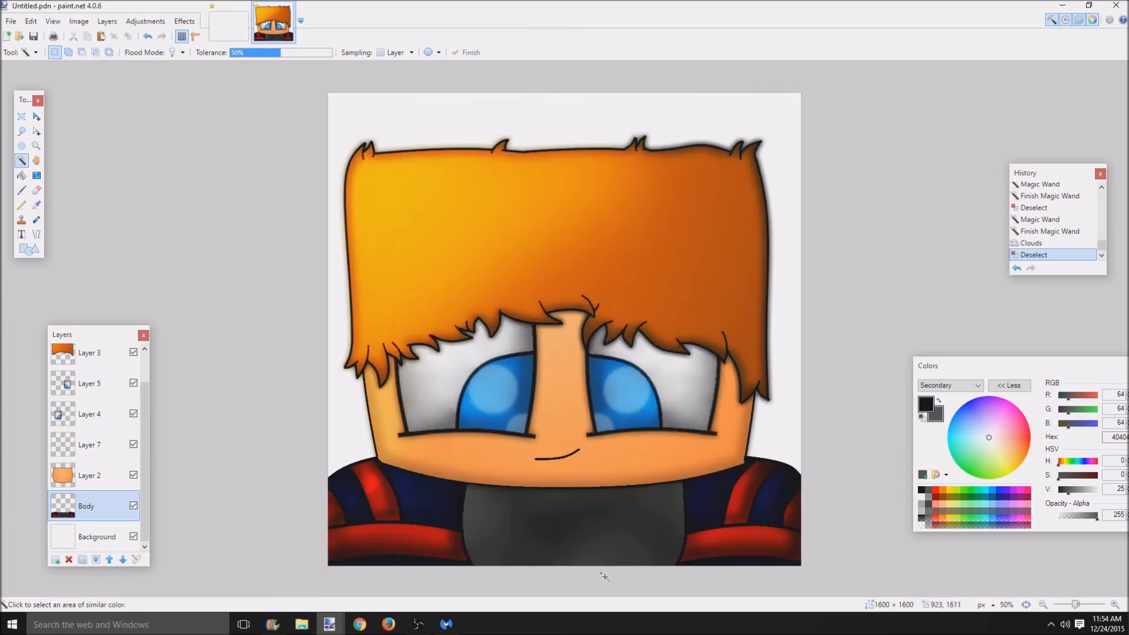
# - Add a new layer above Body and draw a downward-bowed neckline curve about 539 px long on the shirt, just below the chin
pyautogui.scroll(2, 508, 555)
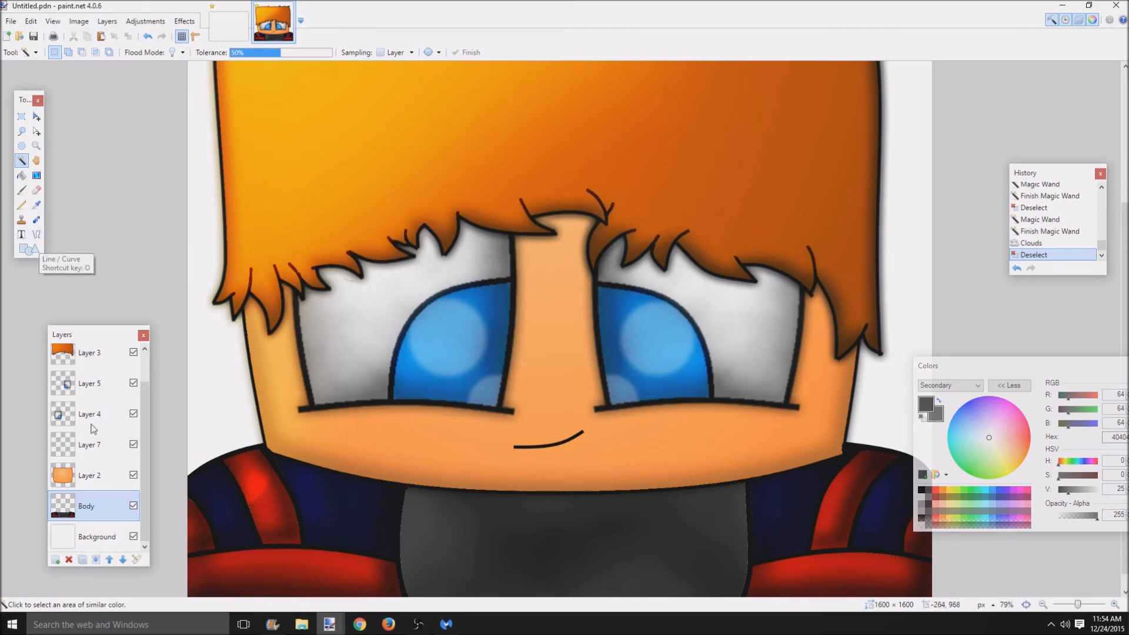
pyautogui.click(56, 559)
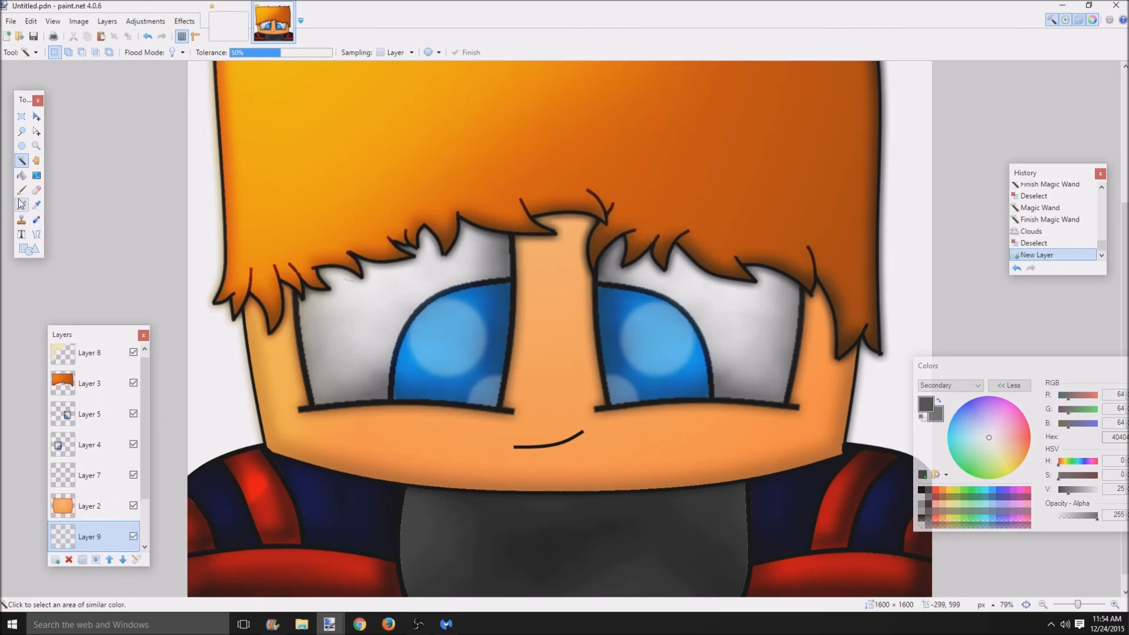
pyautogui.click(34, 234)
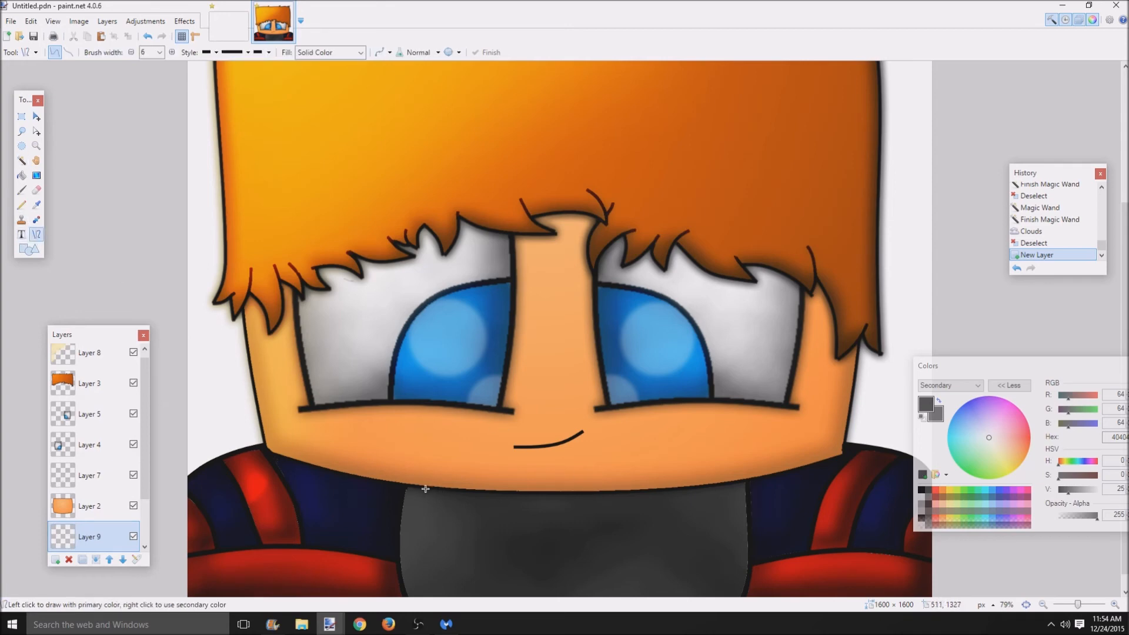
pyautogui.moveTo(439, 489); pyautogui.dragTo(685, 485)
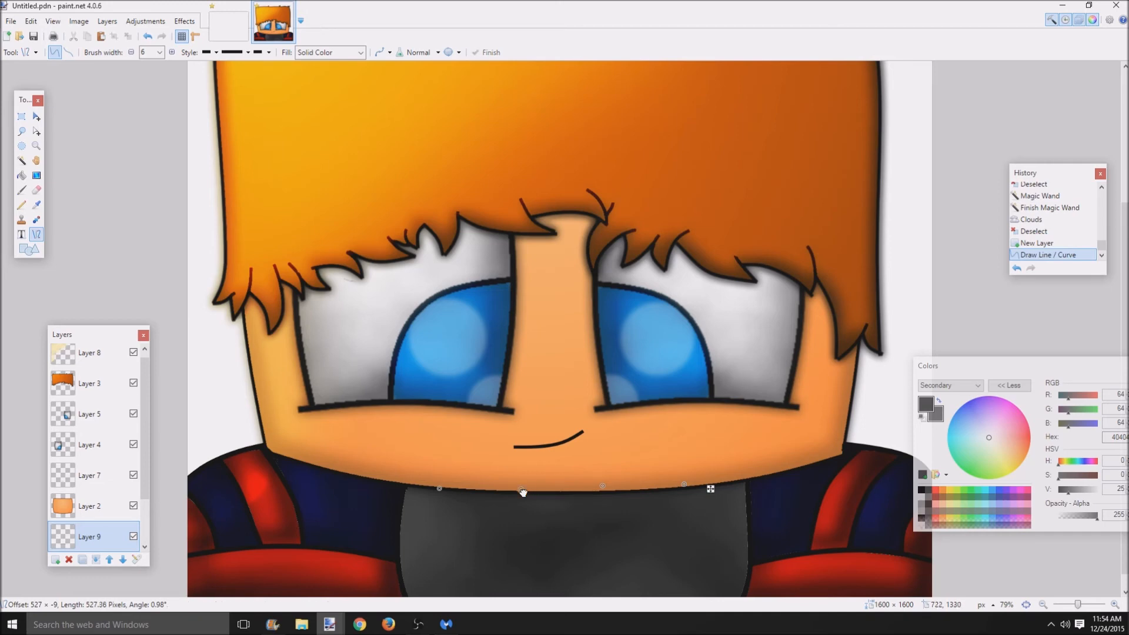
pyautogui.moveTo(521, 487); pyautogui.dragTo(512, 505)
pyautogui.moveTo(602, 486); pyautogui.dragTo(633, 502)
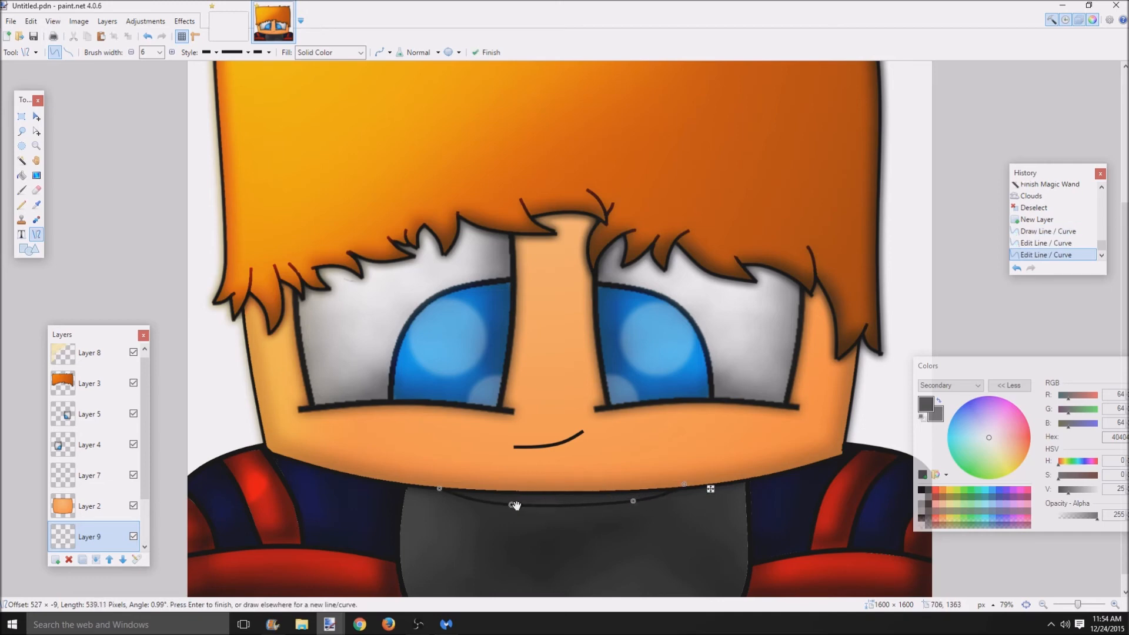
pyautogui.click(512, 505)
pyautogui.scroll(-3, 596, 534)
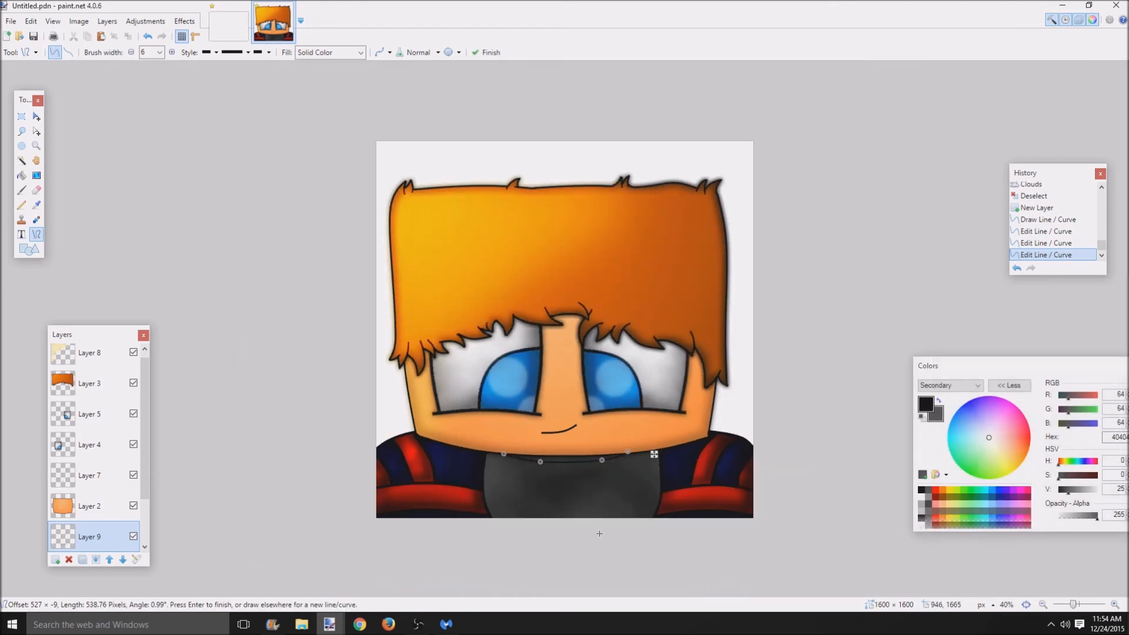
pyautogui.press('Return')
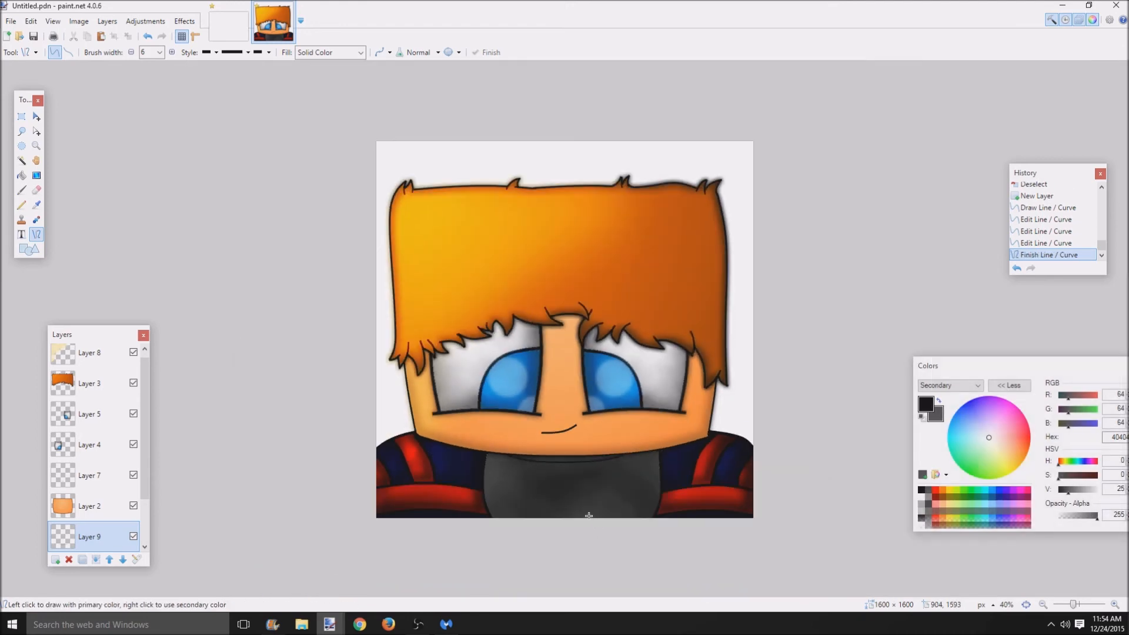
# - With Layer 2 temporarily hidden, draw an upward-bowed curve between the neckline's ends on Layer 9 to close the shape
pyautogui.scroll(6, 599, 529)
pyautogui.scroll(-2, 523, 536)
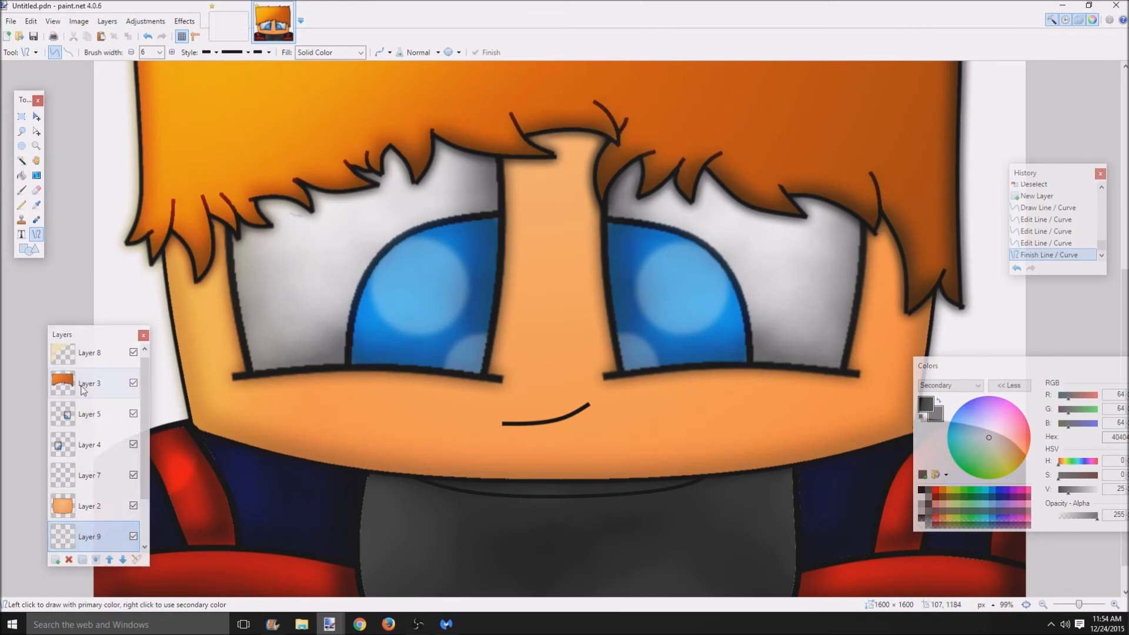
pyautogui.click(134, 506)
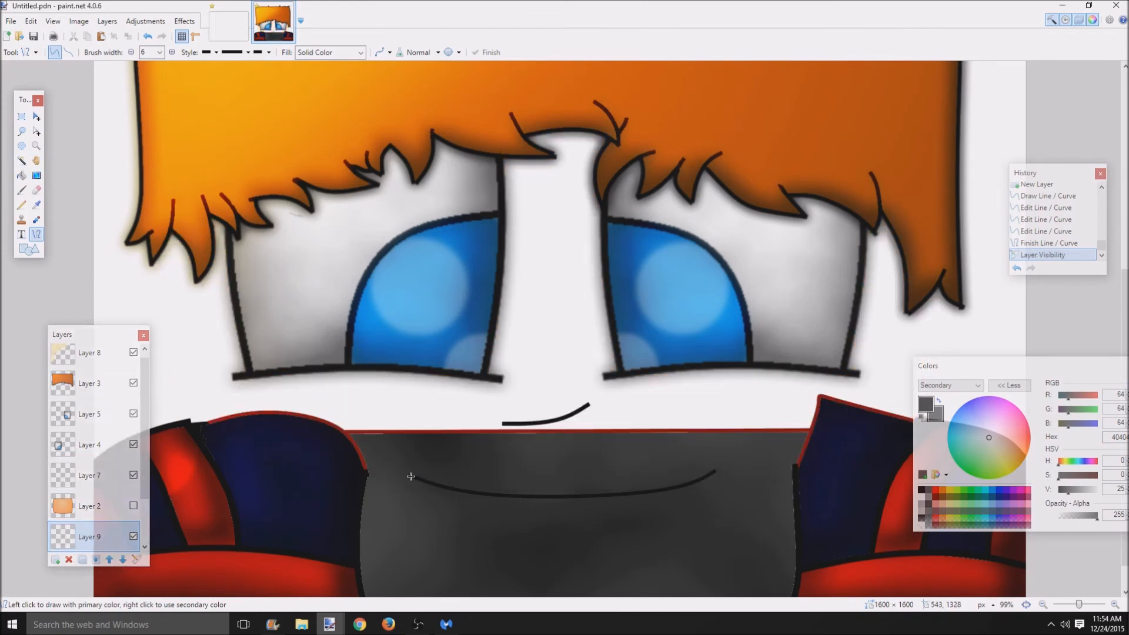
pyautogui.moveTo(410, 476); pyautogui.dragTo(714, 472)
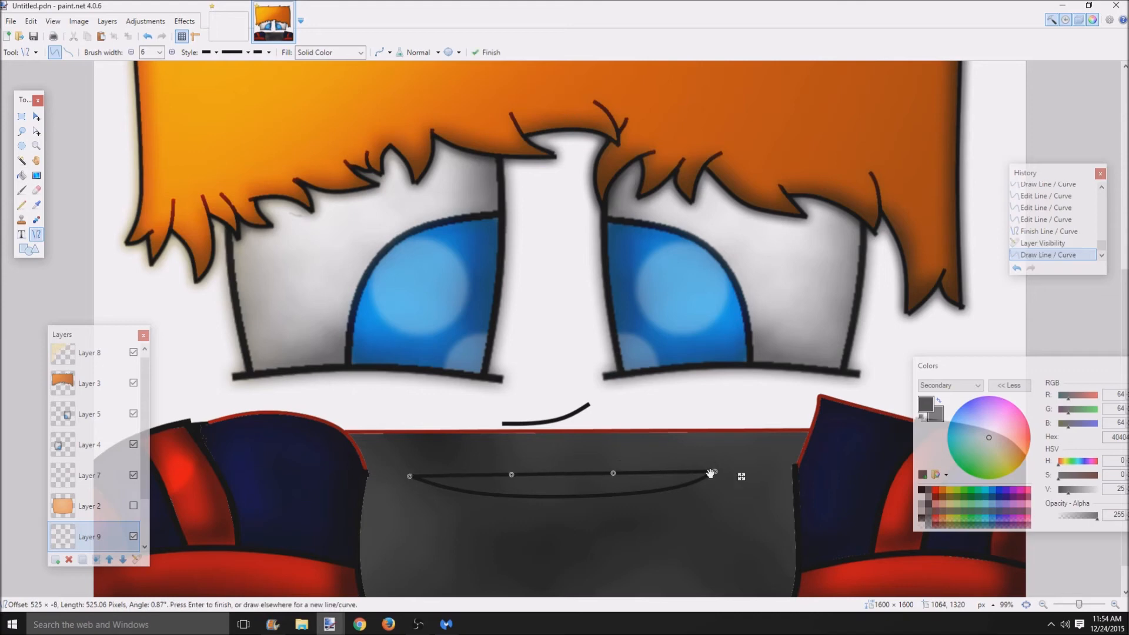
pyautogui.moveTo(512, 474); pyautogui.dragTo(508, 451)
pyautogui.moveTo(614, 474); pyautogui.dragTo(611, 448)
pyautogui.press('Return')
pyautogui.scroll(-2, 353, 471)
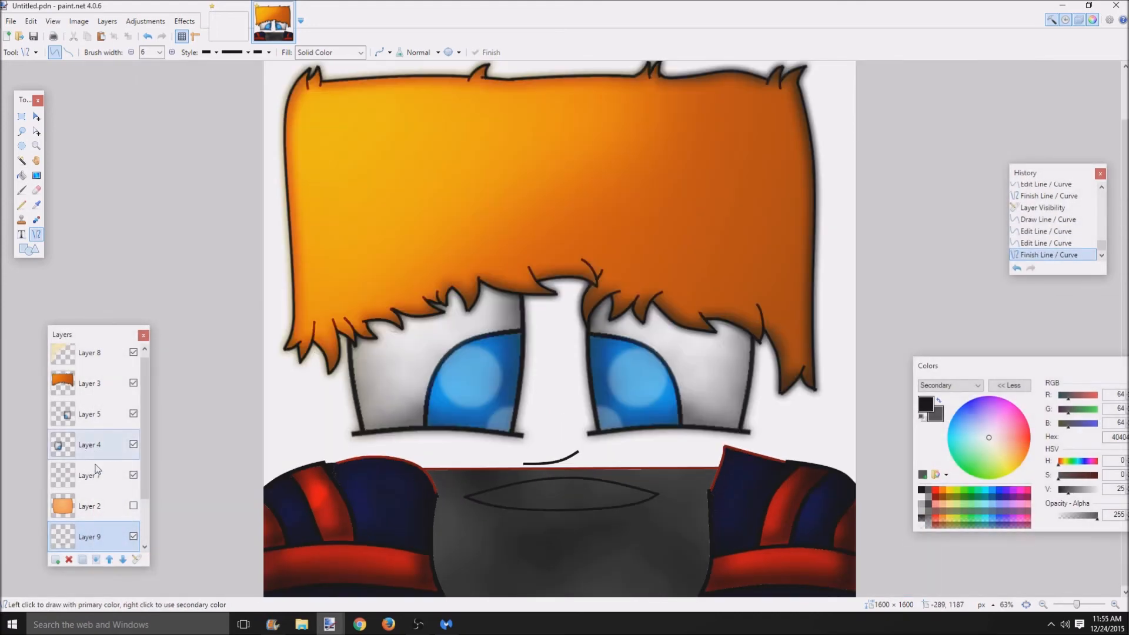
pyautogui.click(134, 507)
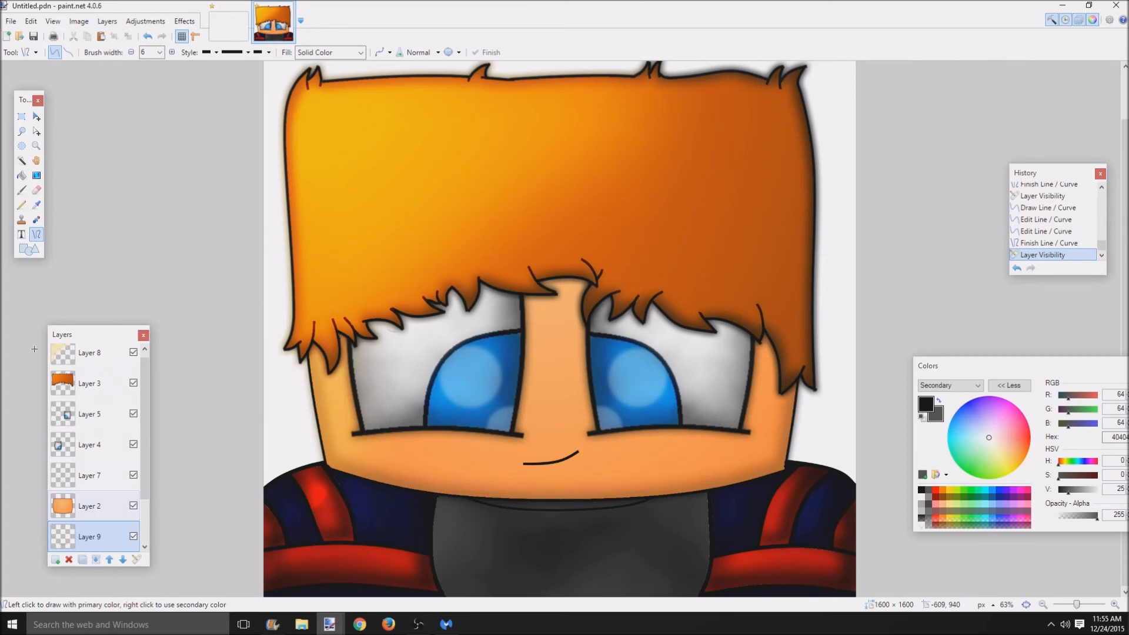
# - Select the inside of the closed neckline on Layer 9 with the Magic Wand and erase that area from the Body layer
pyautogui.click(22, 161)
pyautogui.click(525, 501)
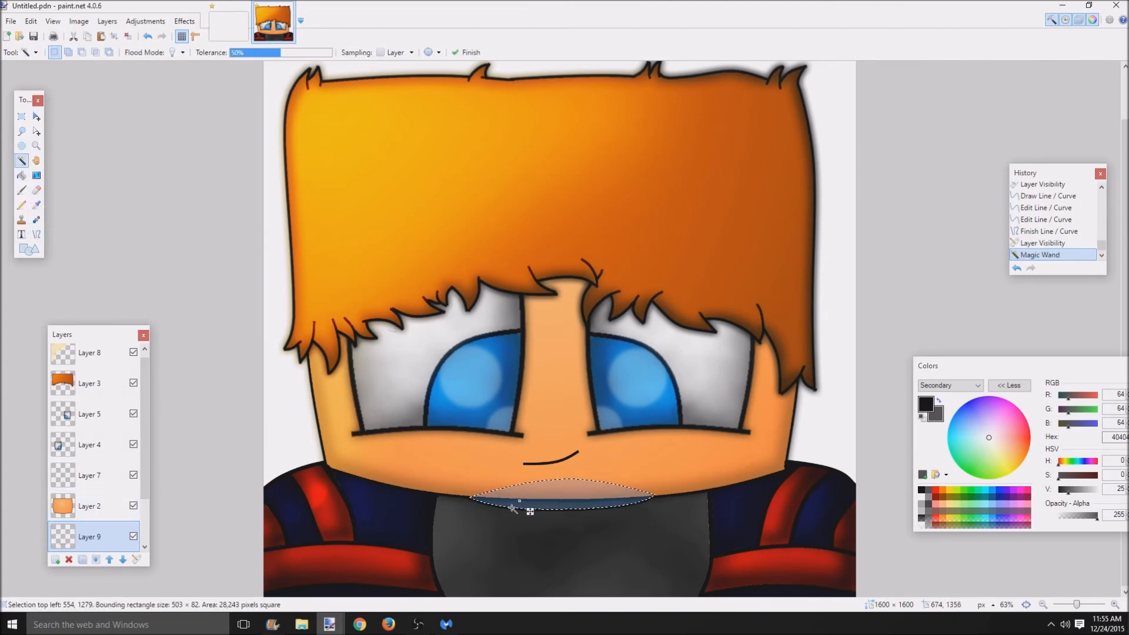
pyautogui.scroll(-2, 94, 512)
pyautogui.click(93, 509)
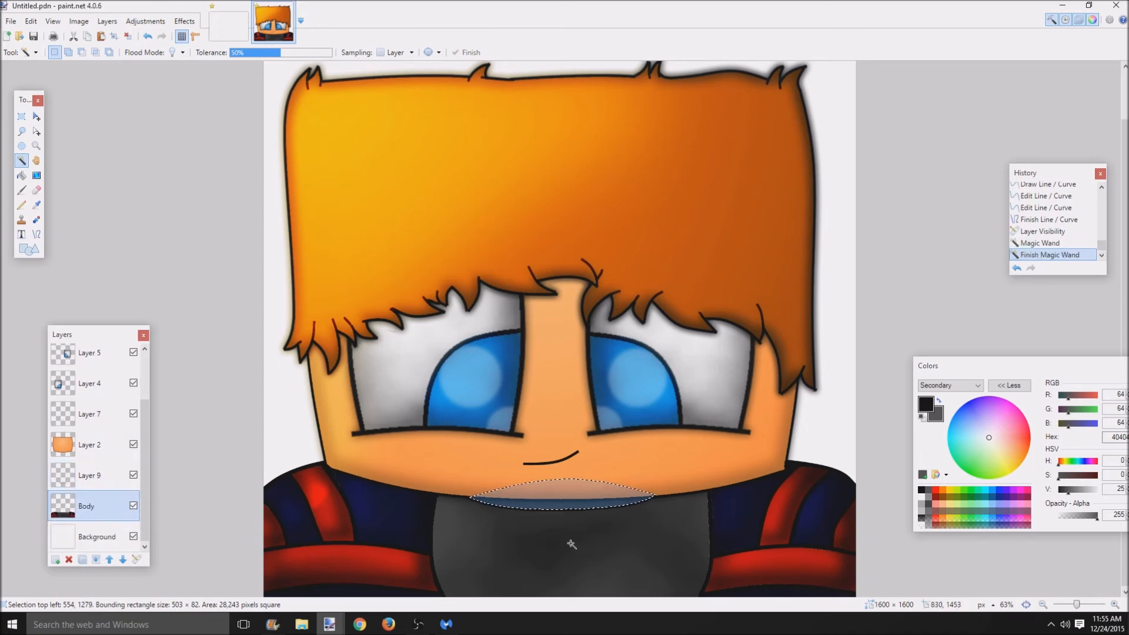
pyautogui.press('Delete')
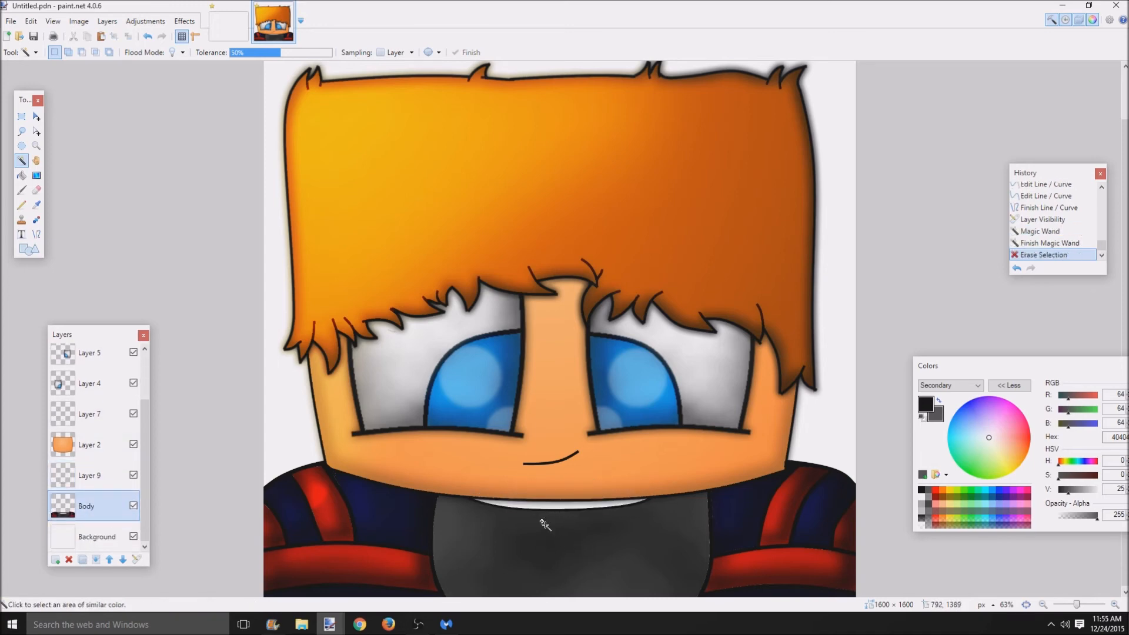
# - Sample the face on Layer 2 for light skin (RGB 255, 158, 78) as primary colour and darker skin (RGB 210, 108, 47) as secondary
pyautogui.click(66, 458)
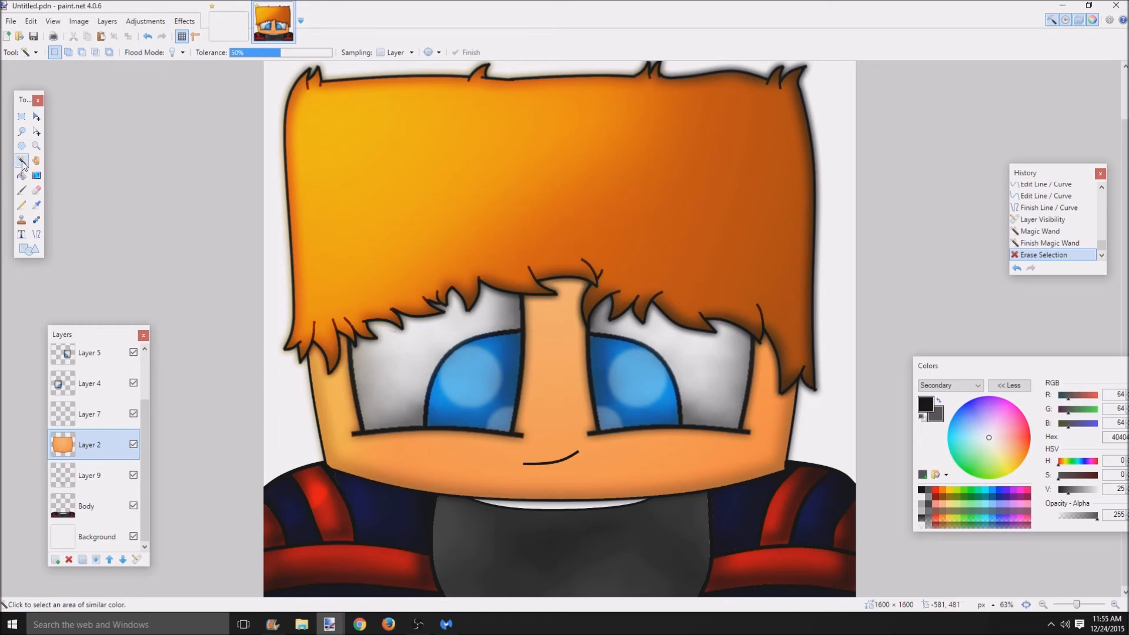
pyautogui.click(36, 205)
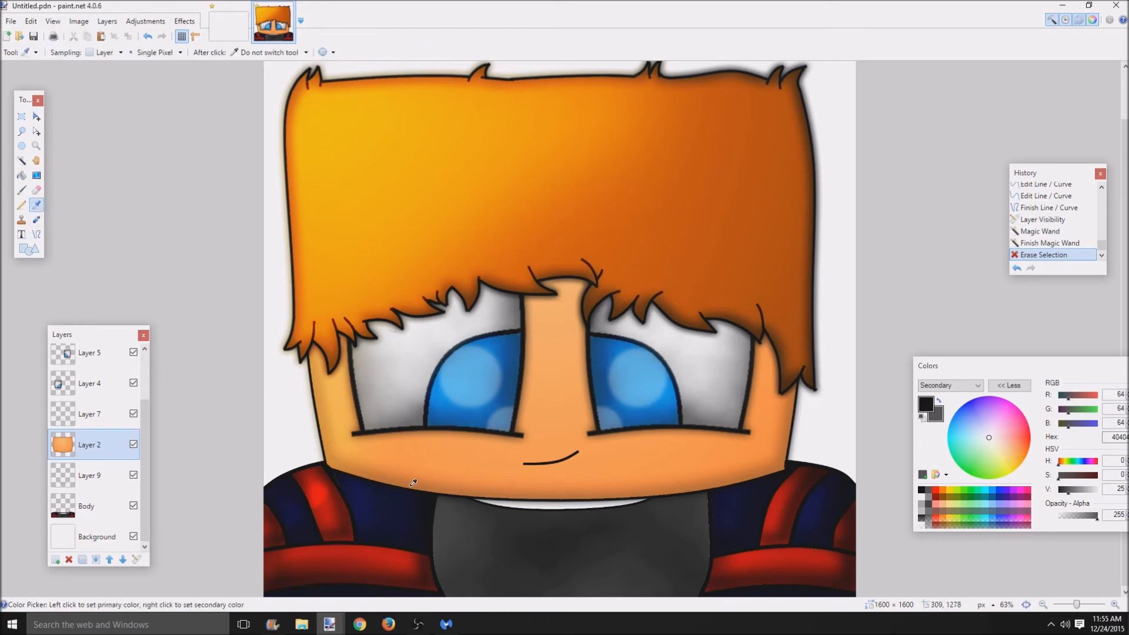
pyautogui.click(547, 394)
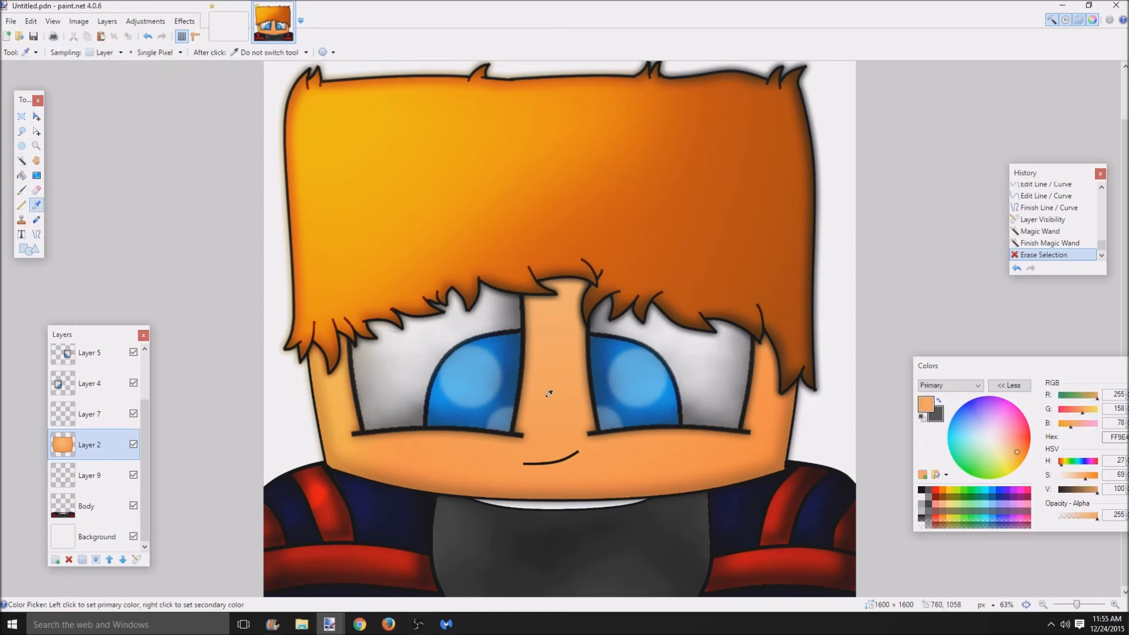
pyautogui.rightClick(587, 489)
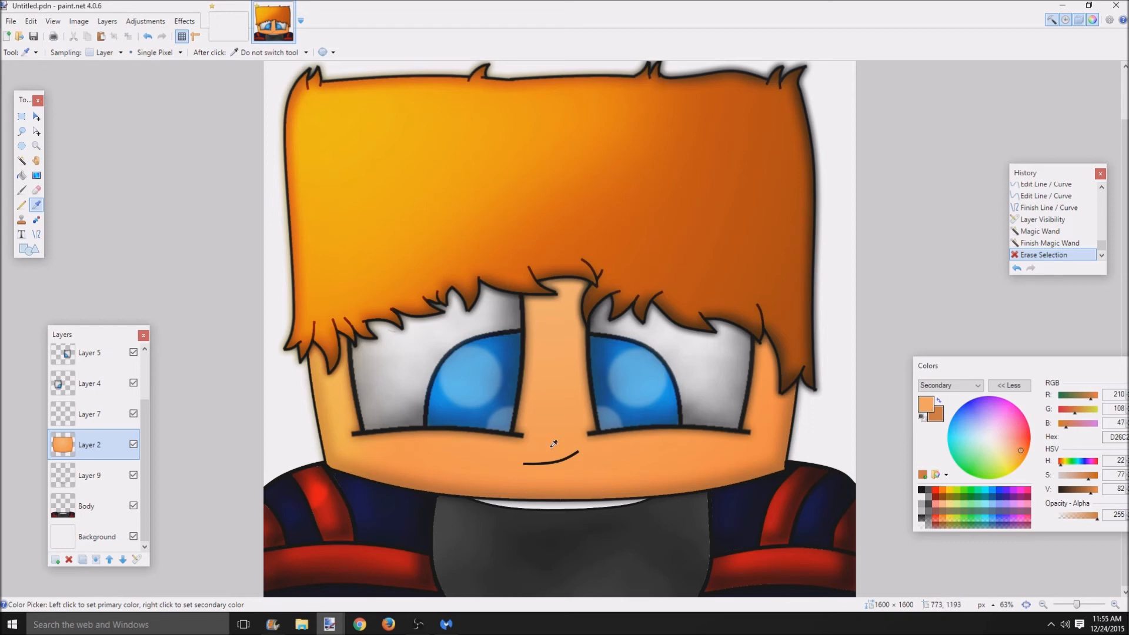
pyautogui.scroll(-1, 535, 476)
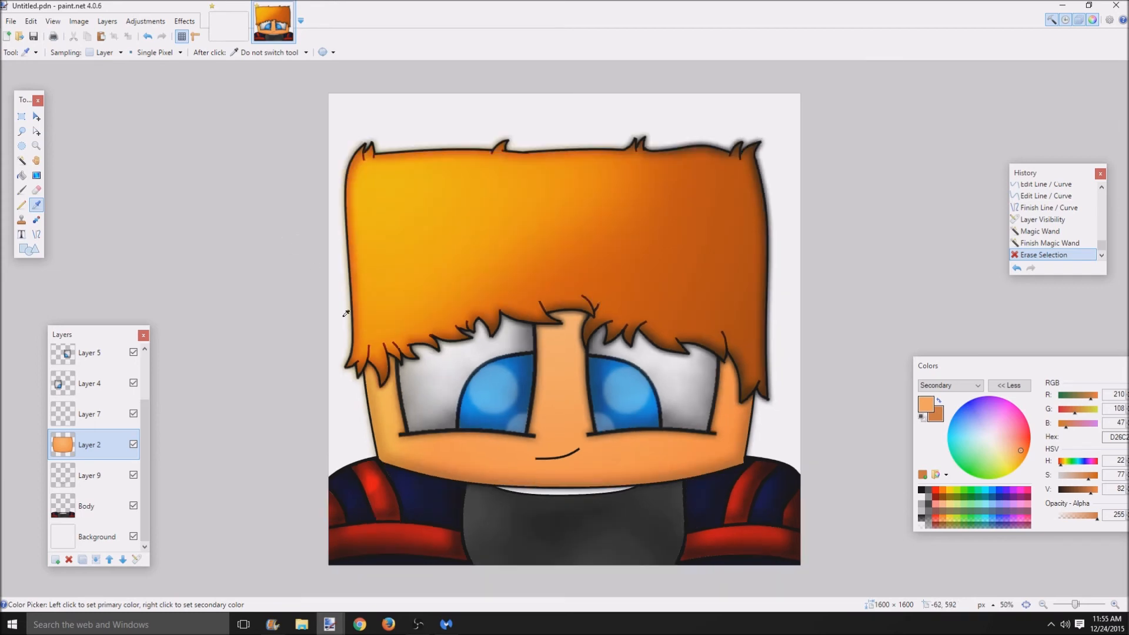
pyautogui.click(21, 160)
pyautogui.click(107, 421)
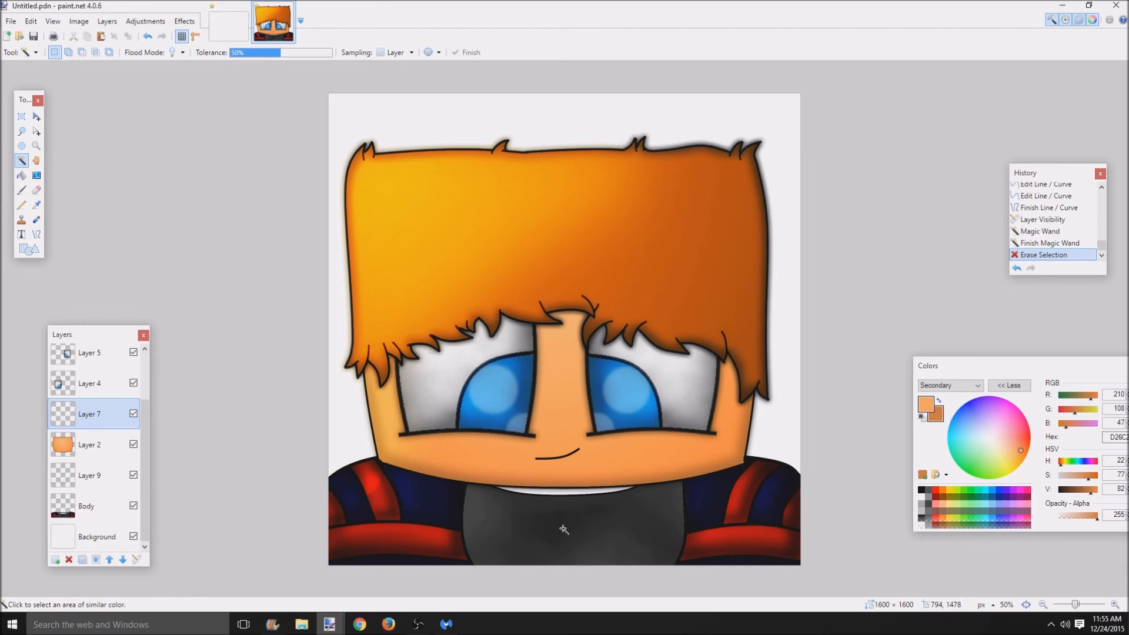
pyautogui.click(556, 494)
pyautogui.hotkey('ctrl', 'f')
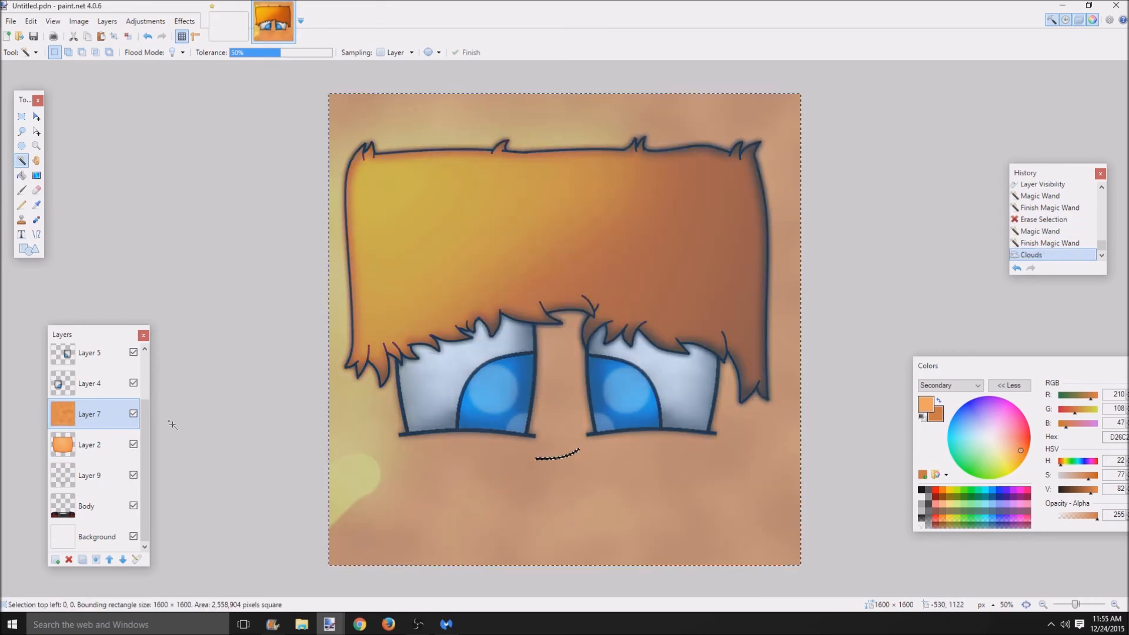
pyautogui.click(1017, 269)
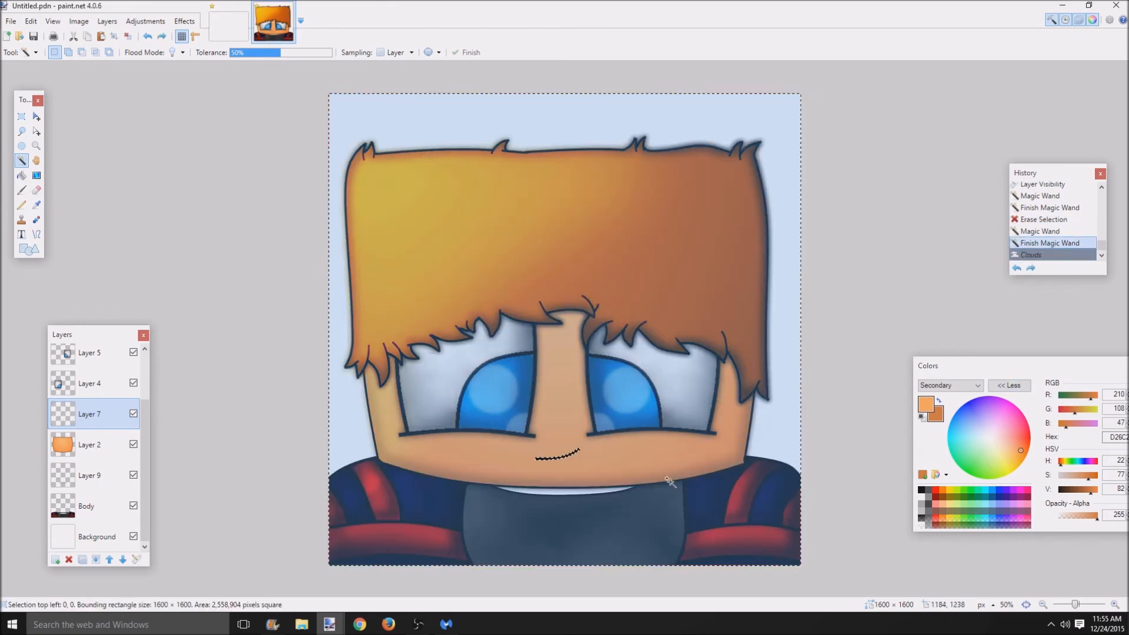
pyautogui.hotkey('ctrl', 'd')
pyautogui.scroll(2, 347, 517)
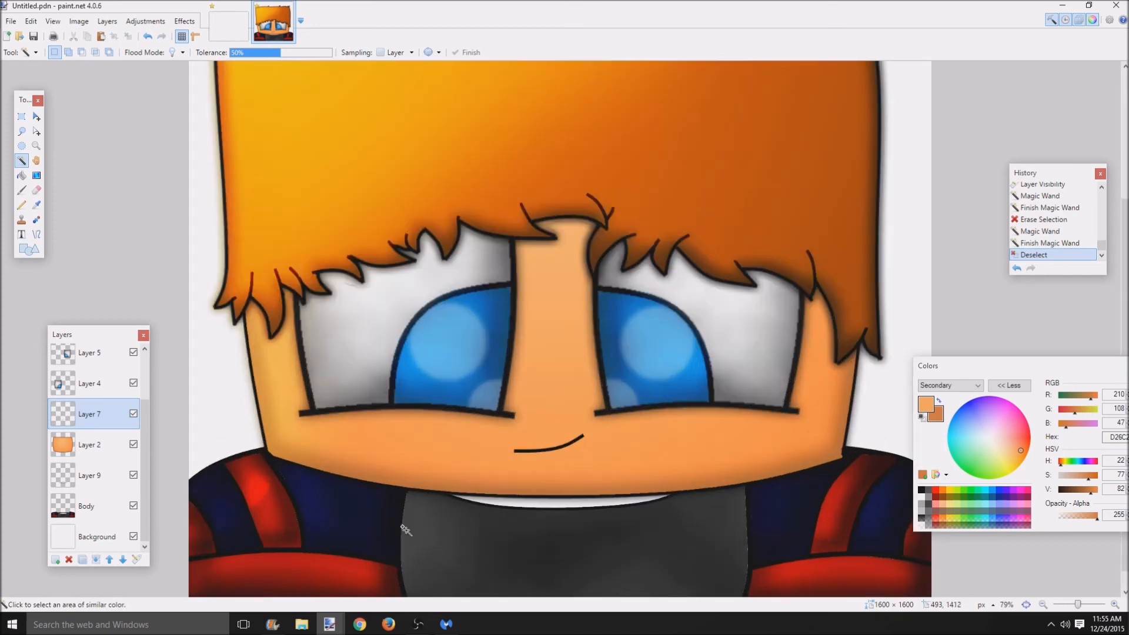
# - Select the inside of the neckline on Layer 9, fill it with skin-coloured Clouds by repeating the effect, and deselect it
pyautogui.hotkey('alt', 'pagedown')
pyautogui.hotkey('alt', 'pagedown')
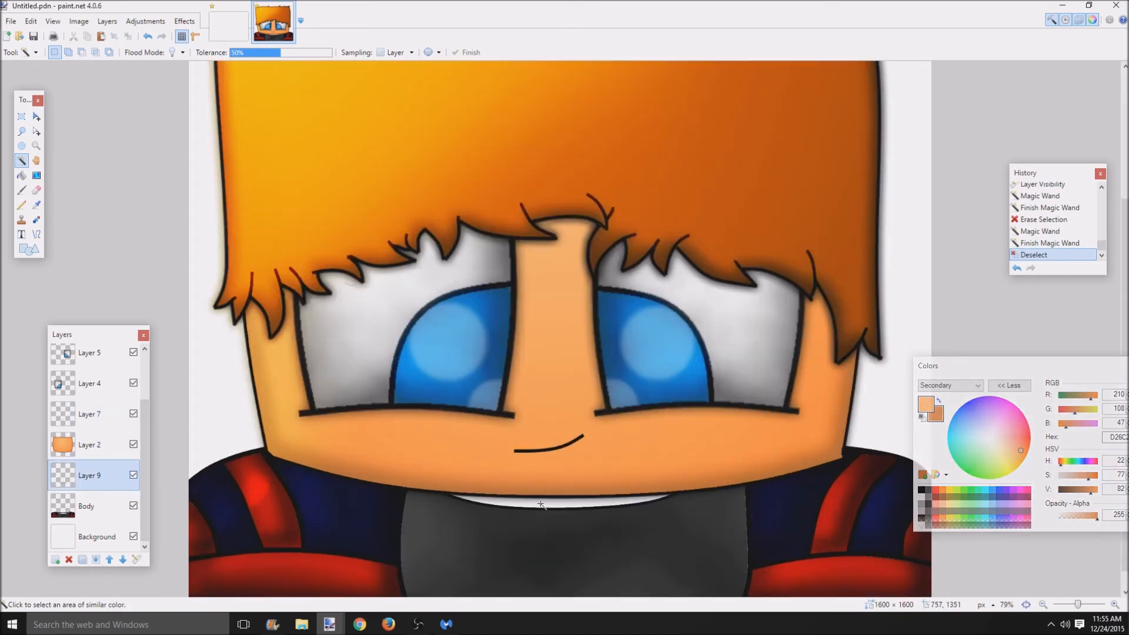
pyautogui.click(541, 505)
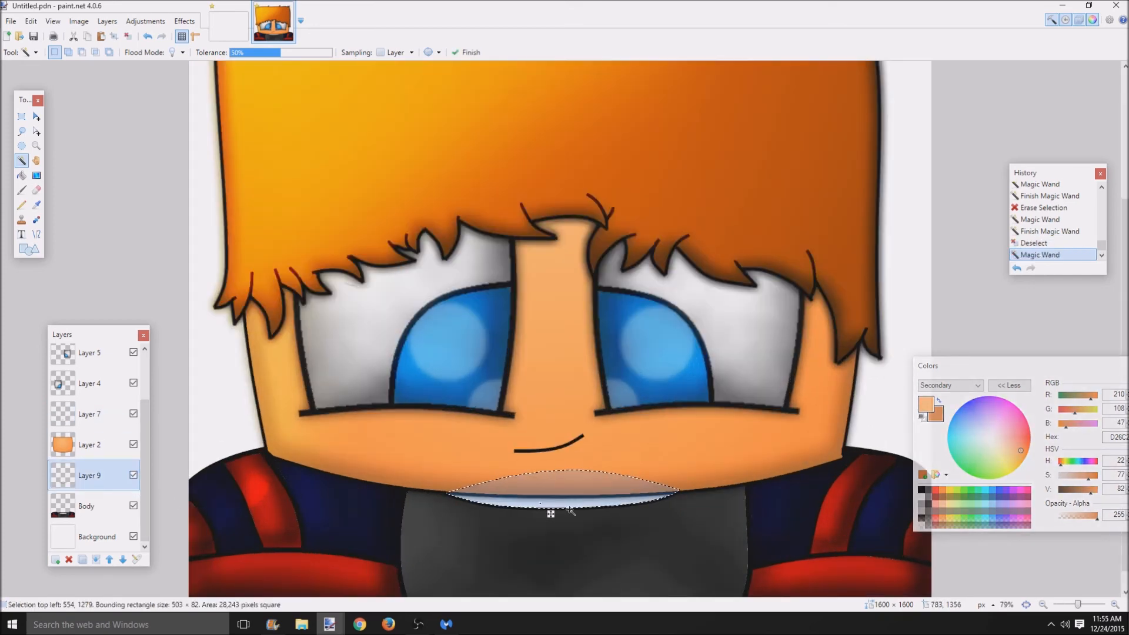
pyautogui.click(136, 412)
pyautogui.click(136, 412)
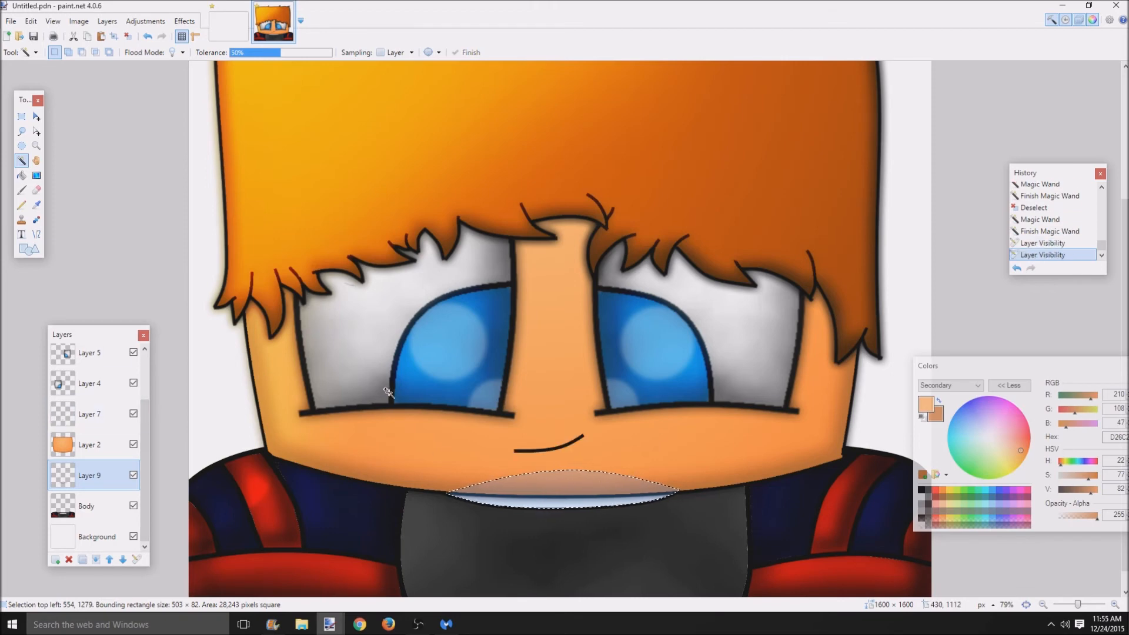
pyautogui.hotkey('ctrl', 'f')
pyautogui.hotkey('ctrl', 'd')
# - Examine how the skin-coloured neckline looks against the rest of the character at several zoom levels
pyautogui.scroll(-4, 547, 499)
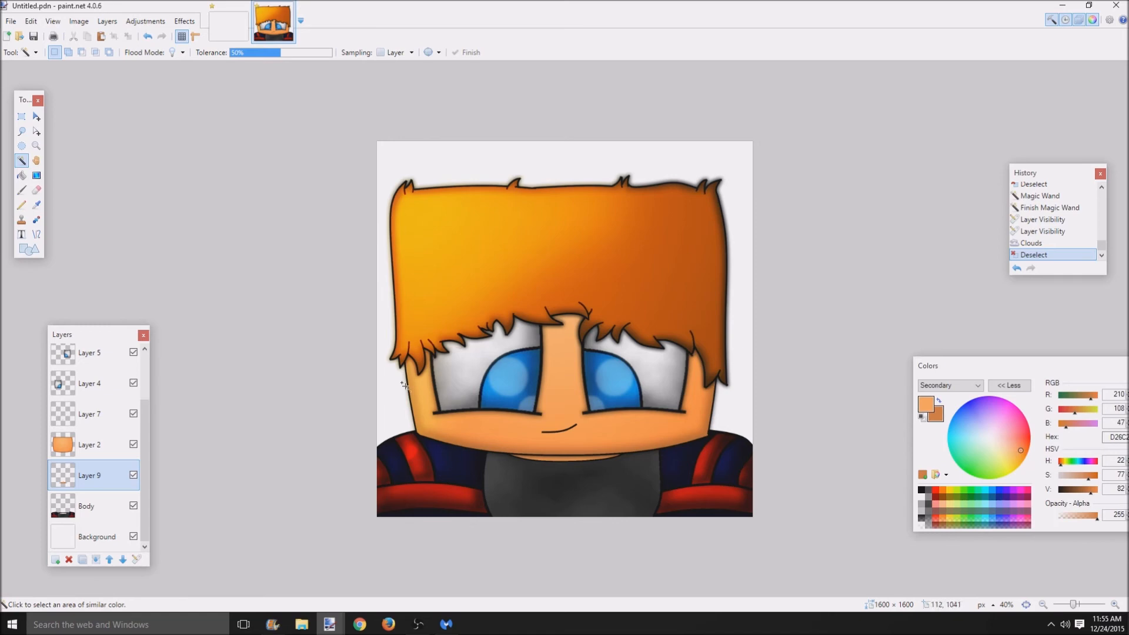
pyautogui.scroll(5, 562, 530)
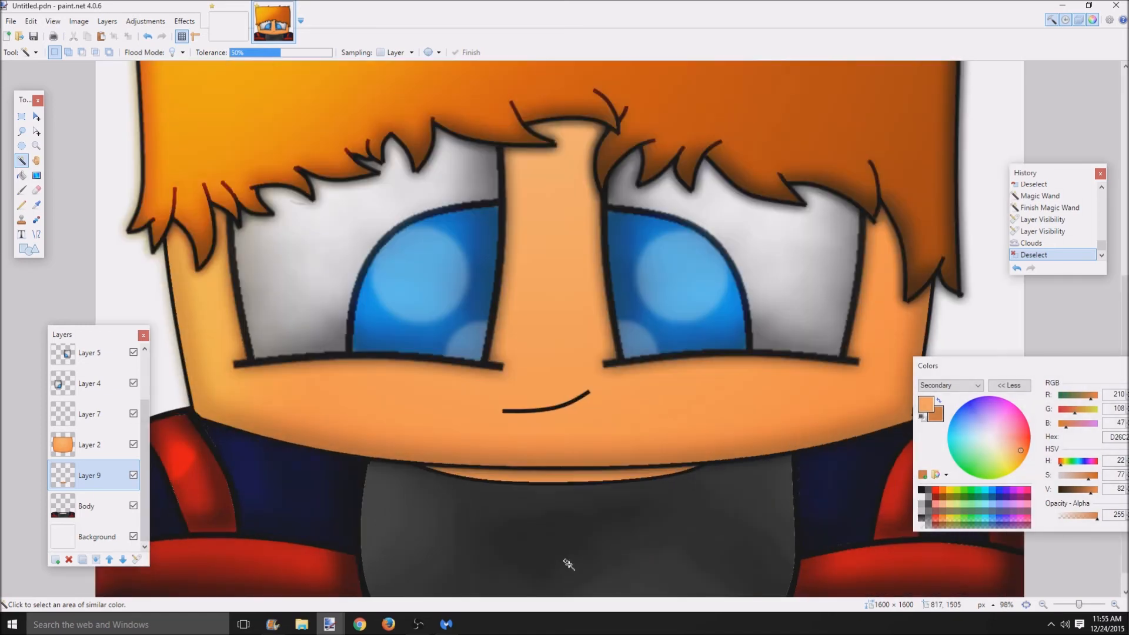
pyautogui.scroll(-6, 537, 539)
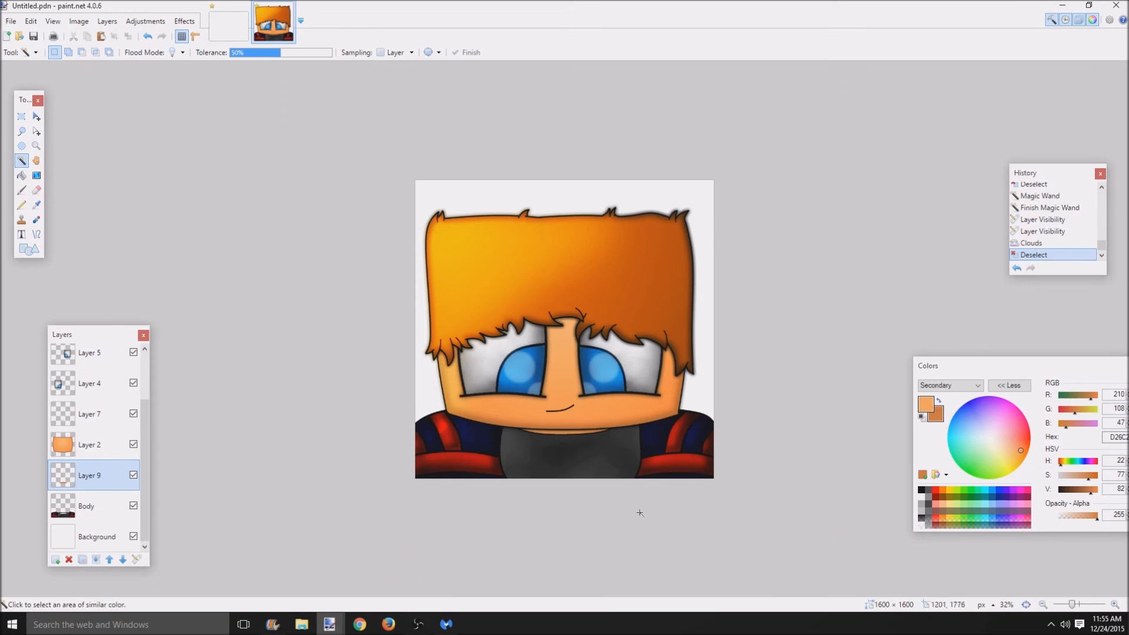
pyautogui.scroll(2, 633, 550)
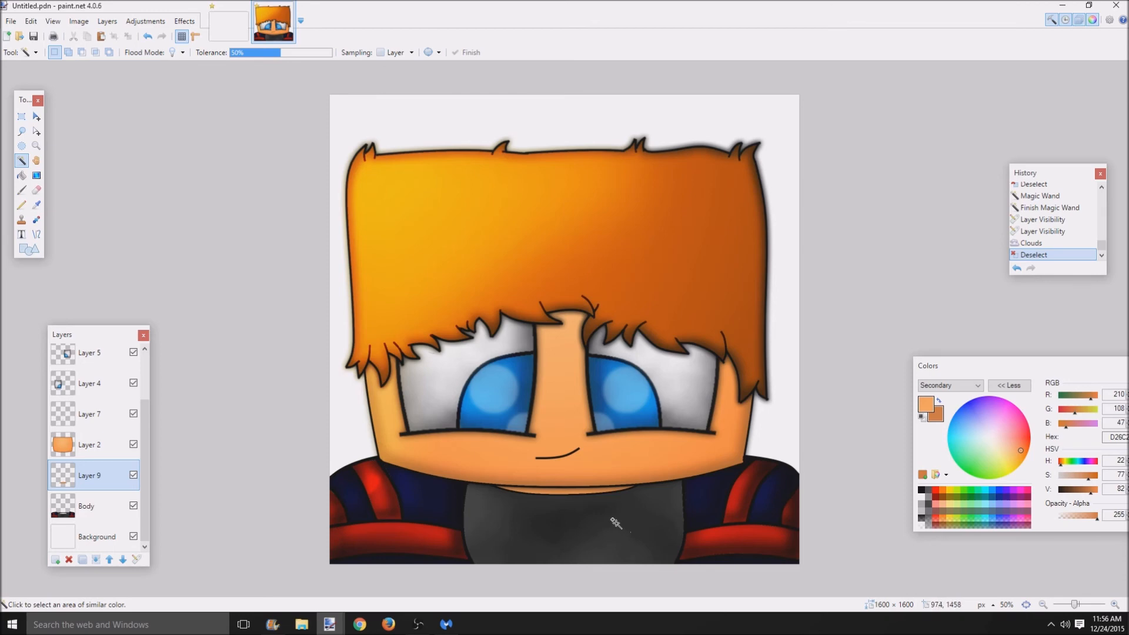
pyautogui.scroll(-2, 576, 515)
pyautogui.scroll(-2, 577, 516)
pyautogui.scroll(4, 574, 516)
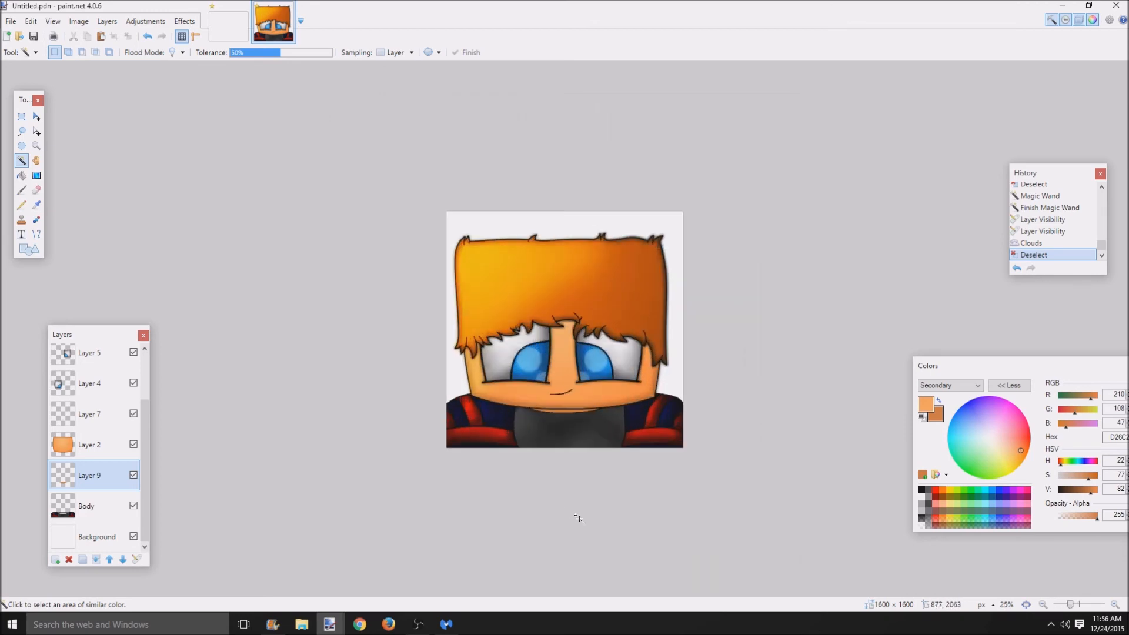
# - Draw a black curve of width 6 on Layer 9 along the left edge of the grey shirt, bent to follow its outline
pyautogui.scroll(1, 600, 551)
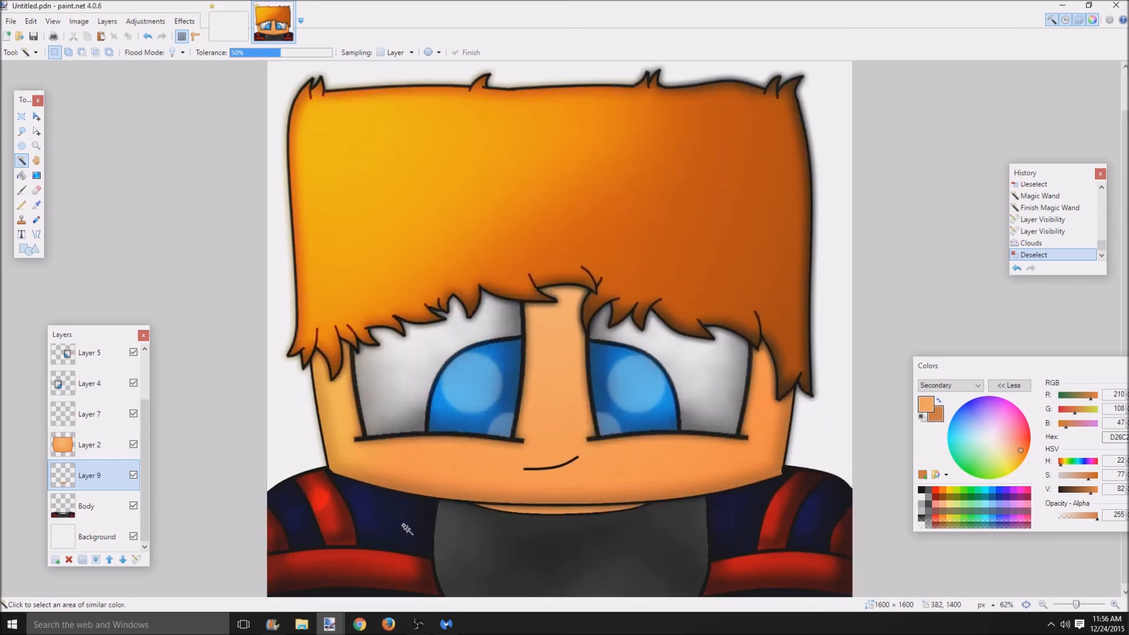
pyautogui.scroll(1, 406, 502)
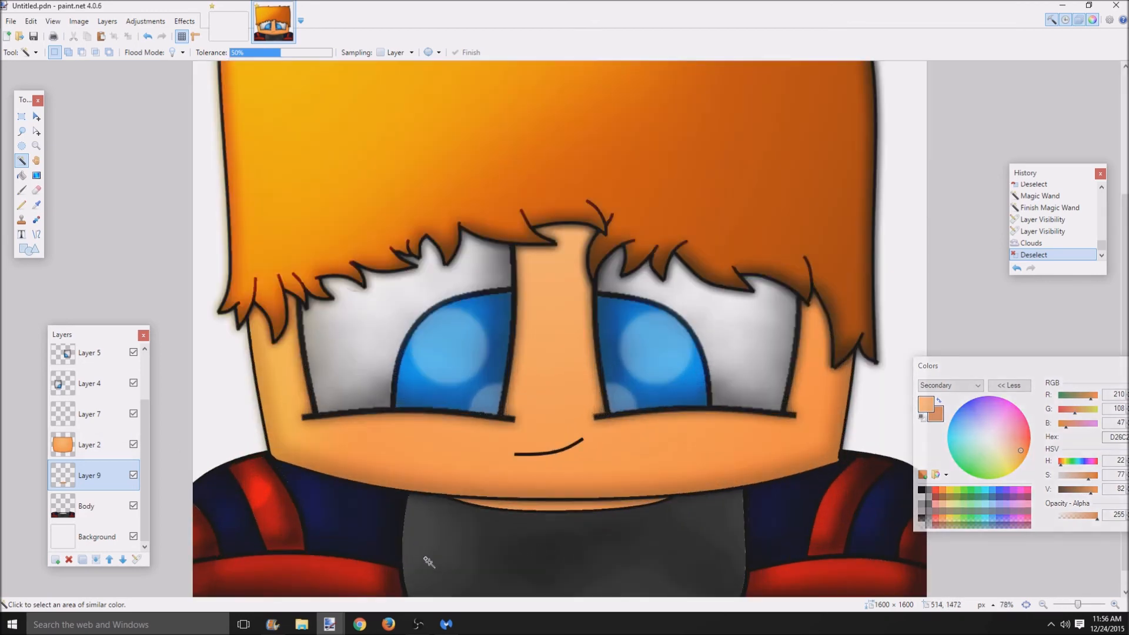
pyautogui.click(36, 234)
pyautogui.moveTo(411, 493)
pyautogui.mouseDown()
pyautogui.moveTo(411, 594)
pyautogui.moveTo(442, 596)
pyautogui.moveTo(420, 598)
pyautogui.mouseUp()
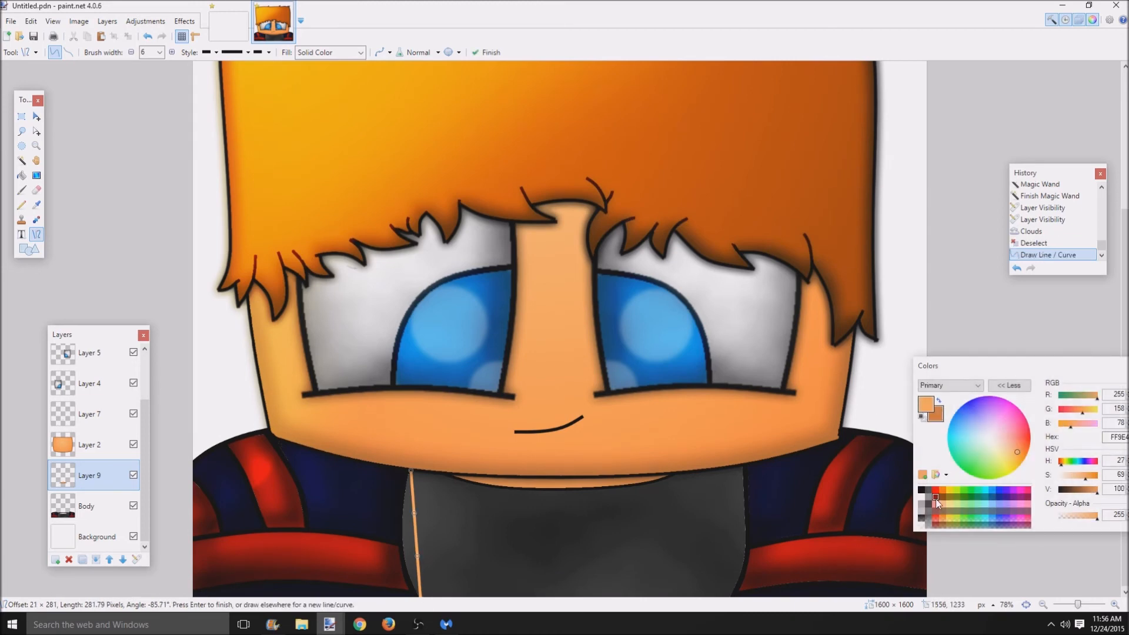
pyautogui.click(921, 490)
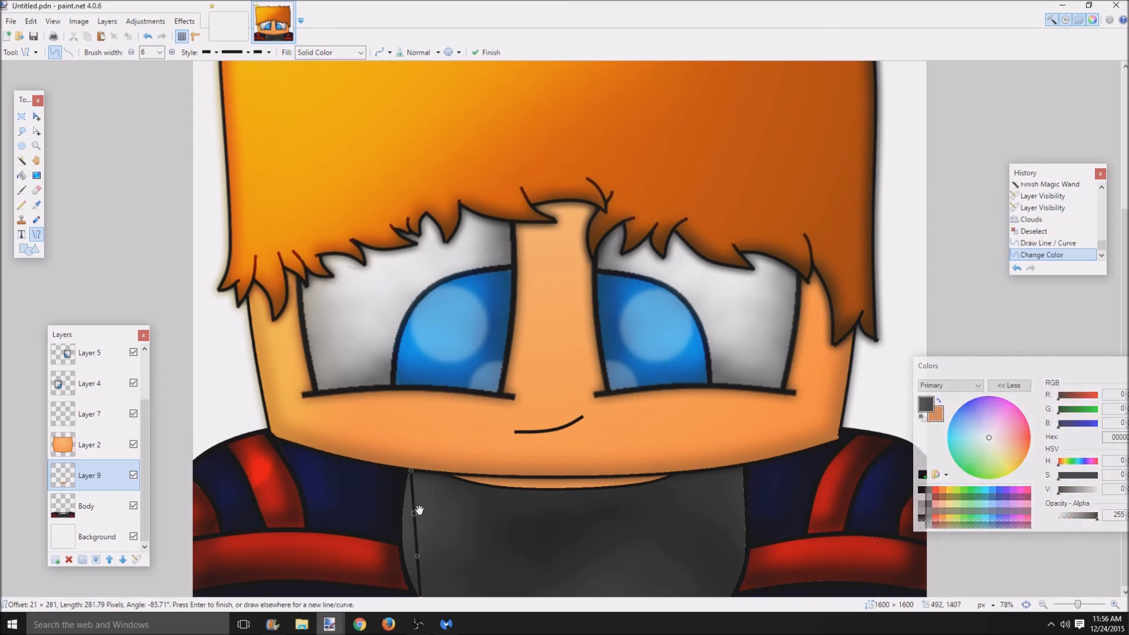
pyautogui.moveTo(419, 511); pyautogui.dragTo(404, 521)
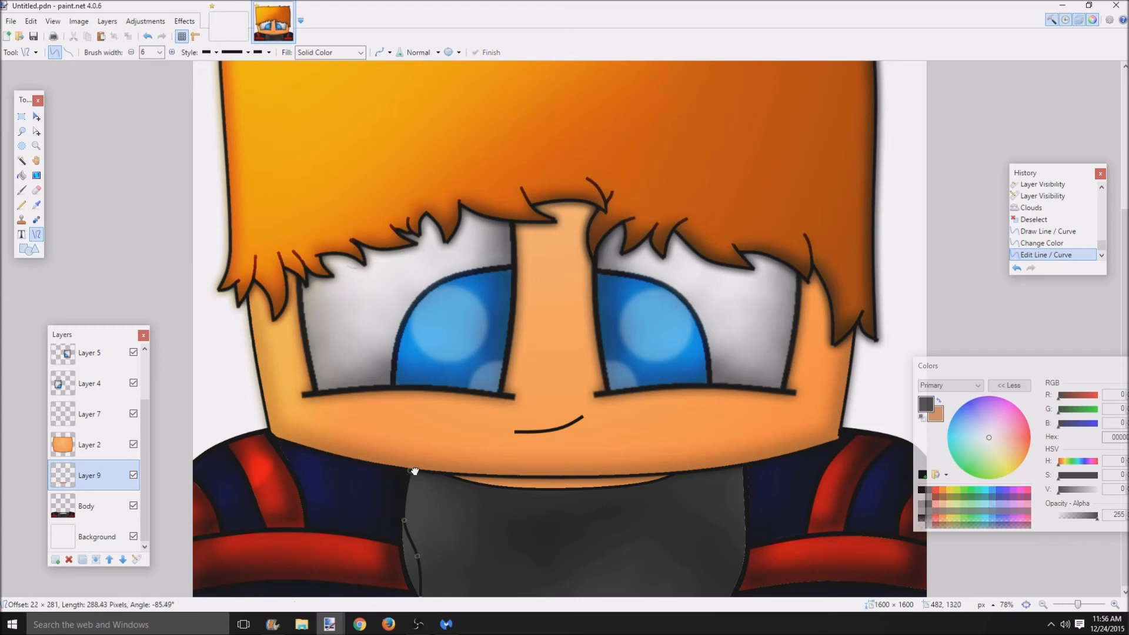
pyautogui.moveTo(414, 471); pyautogui.dragTo(413, 470)
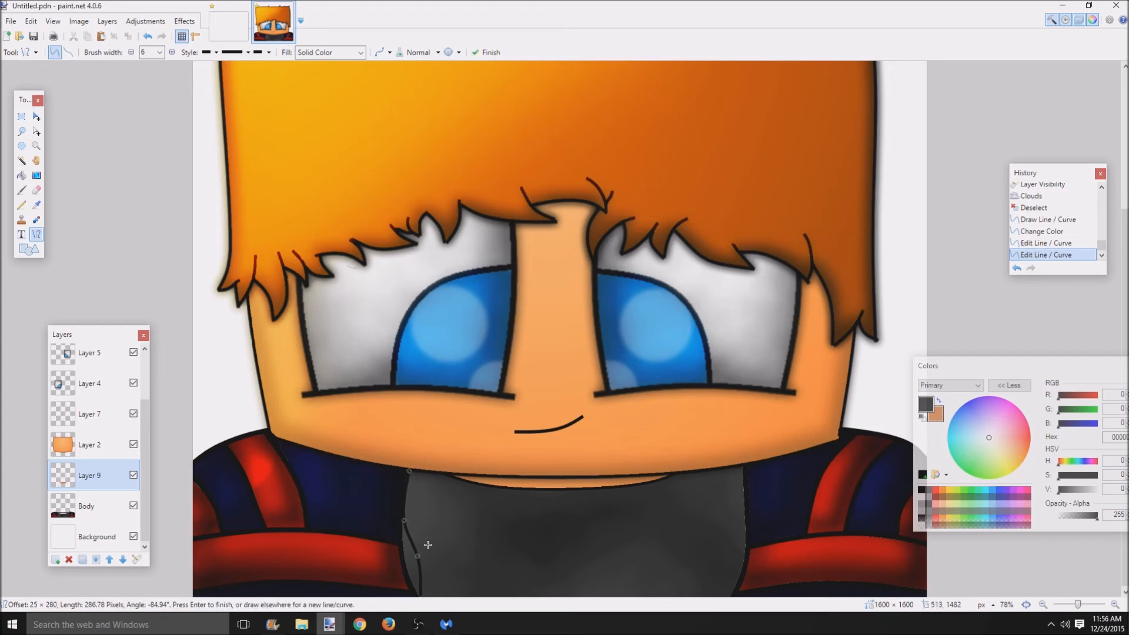
pyautogui.moveTo(417, 556); pyautogui.dragTo(405, 560)
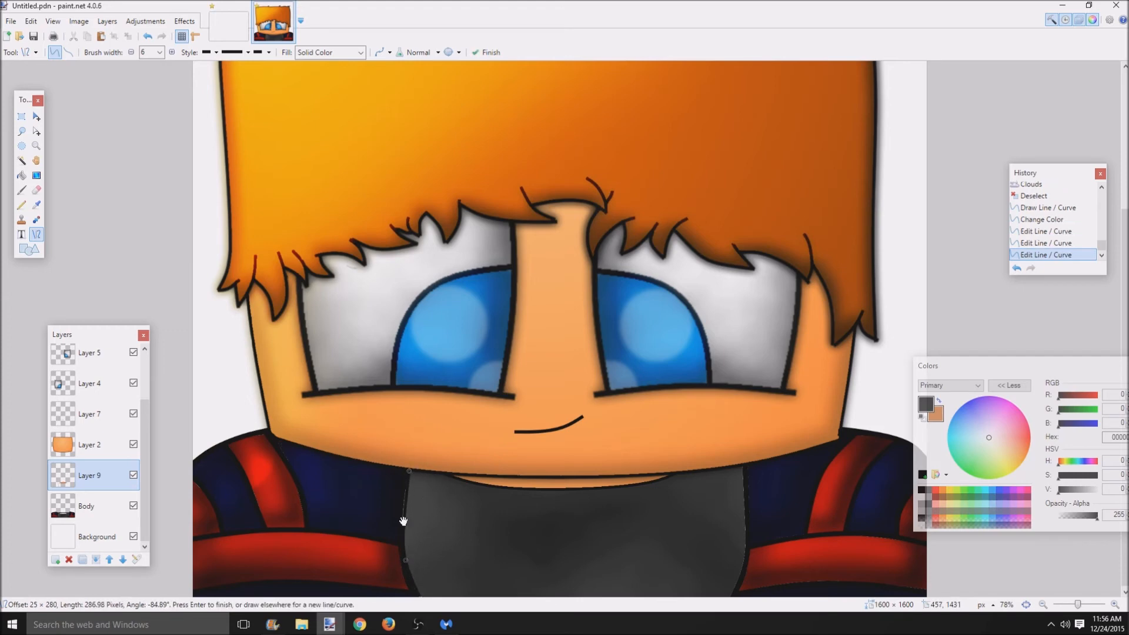
pyautogui.press('Return')
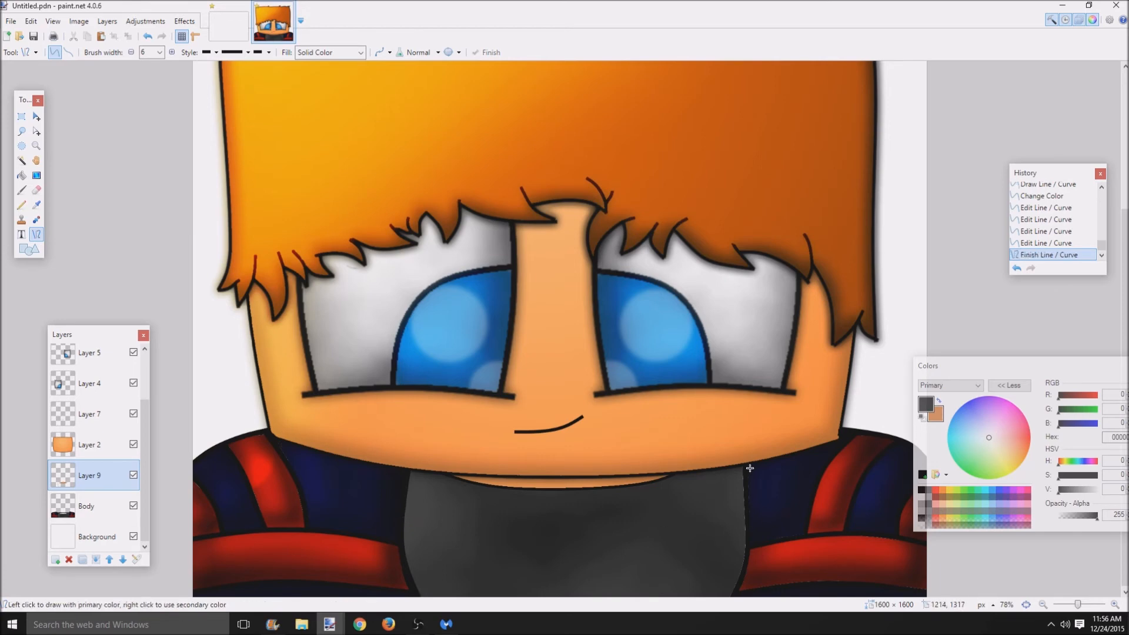
# - Draw black curves of width 6 on Layer 9 along the right edge of the grey shirt, bent to follow its outline
pyautogui.moveTo(742, 469); pyautogui.dragTo(732, 604)
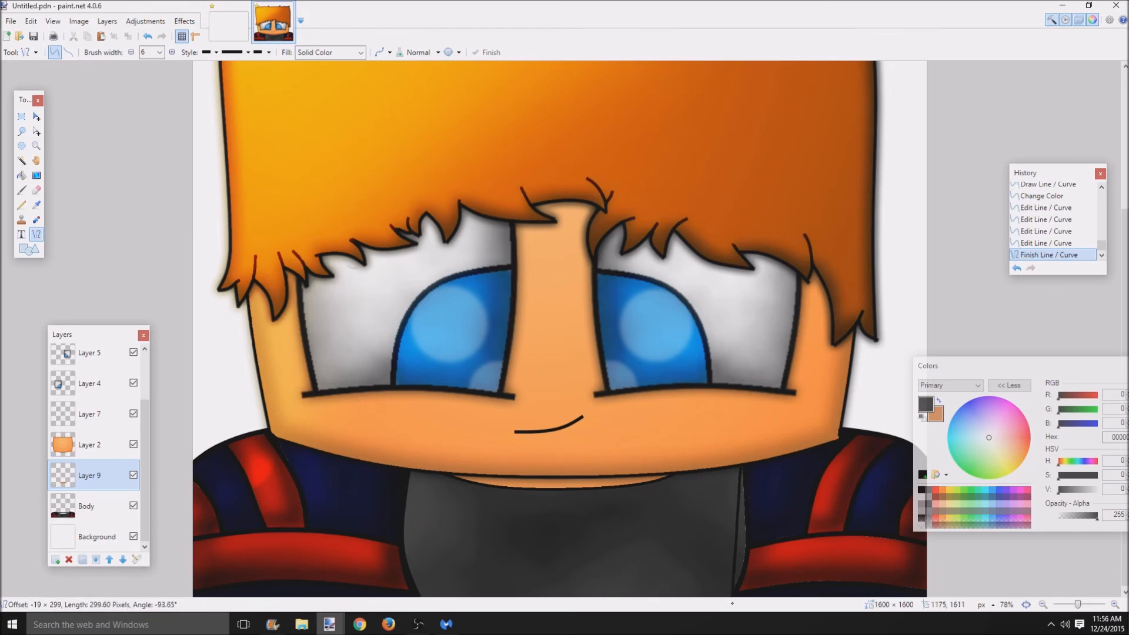
pyautogui.moveTo(735, 560); pyautogui.dragTo(741, 563)
pyautogui.moveTo(737, 513); pyautogui.dragTo(743, 513)
pyautogui.press('Return')
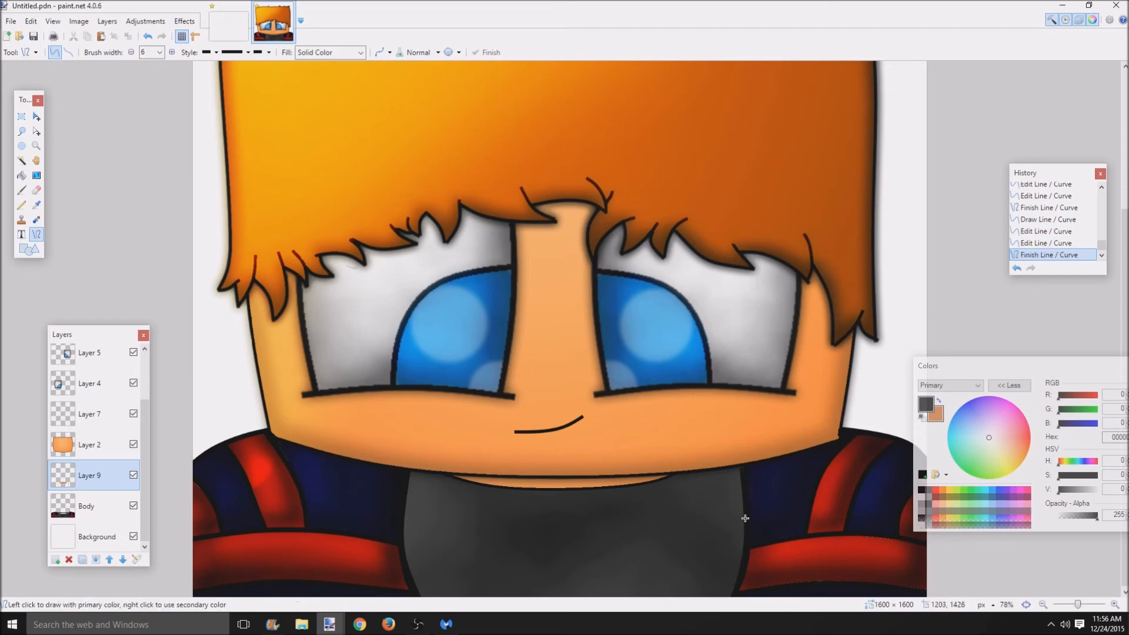
pyautogui.moveTo(745, 466); pyautogui.dragTo(727, 609)
pyautogui.press('Return')
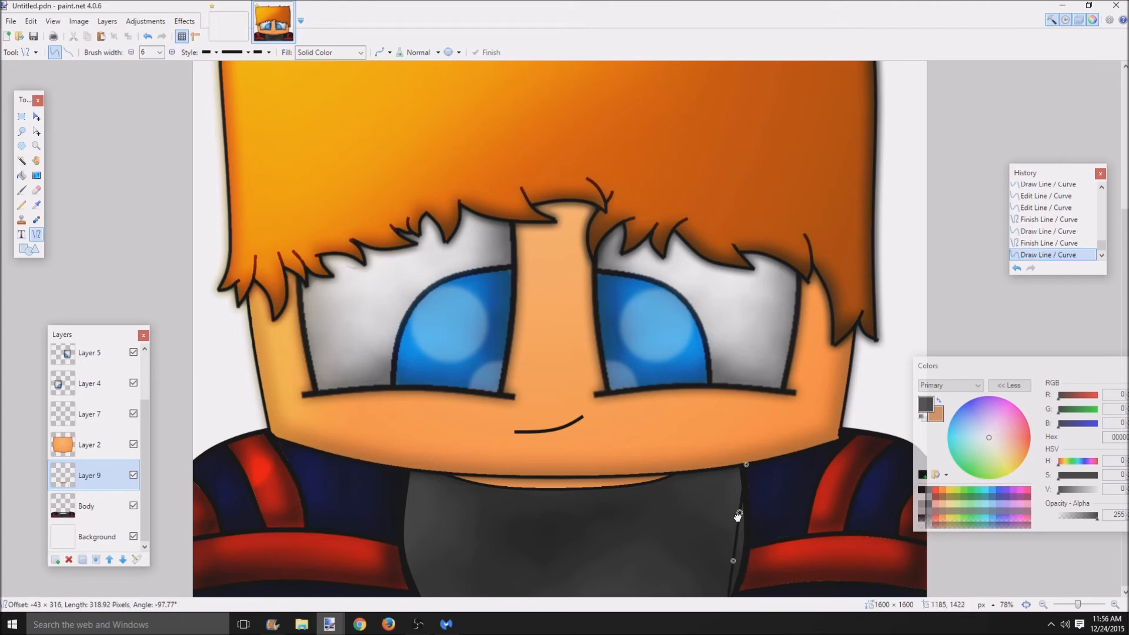
pyautogui.moveTo(733, 558); pyautogui.dragTo(743, 567)
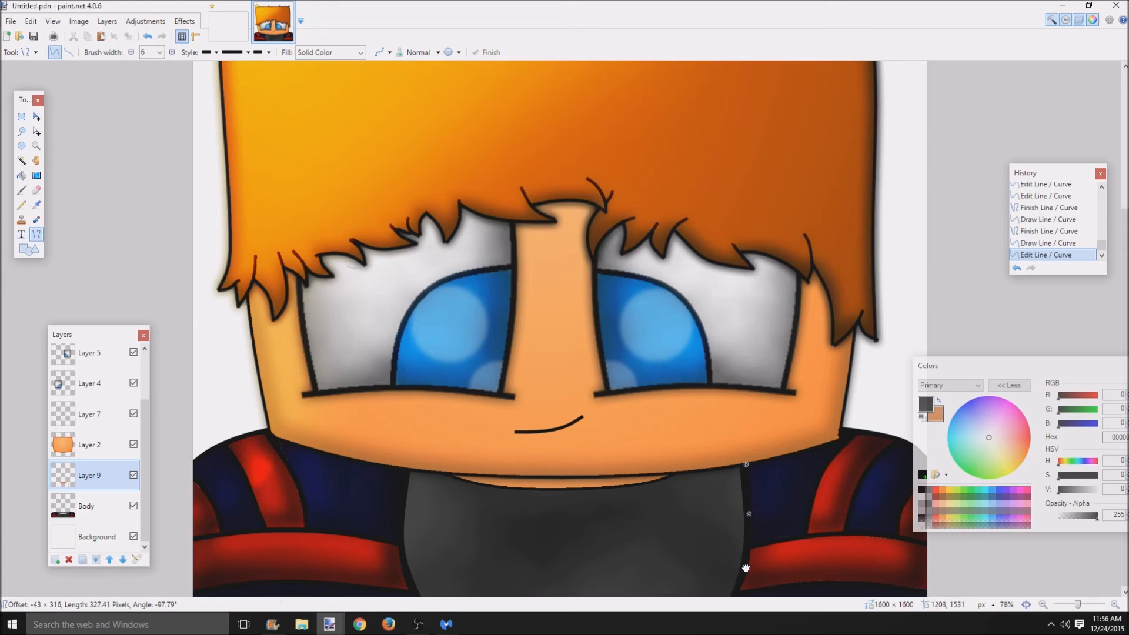
pyautogui.press('Return')
# - Sample the sleeve on the Body layer for dark blue (RGB 0, 3, 49) as primary colour and near-black (RGB 0, 0, 8) as secondary
pyautogui.hotkey('ctrl', '-')
pyautogui.hotkey('ctrl', '-')
pyautogui.hotkey('ctrl', '-')
pyautogui.hotkey('ctrl', '-')
pyautogui.hotkey('ctrl', '-')
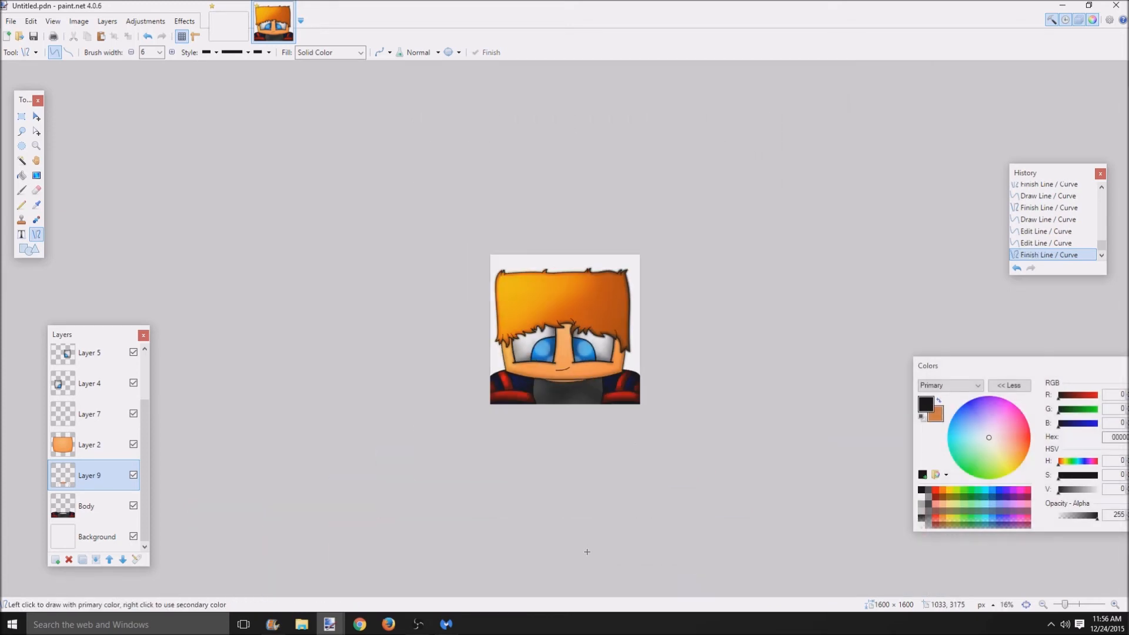
pyautogui.scroll(5, 656, 499)
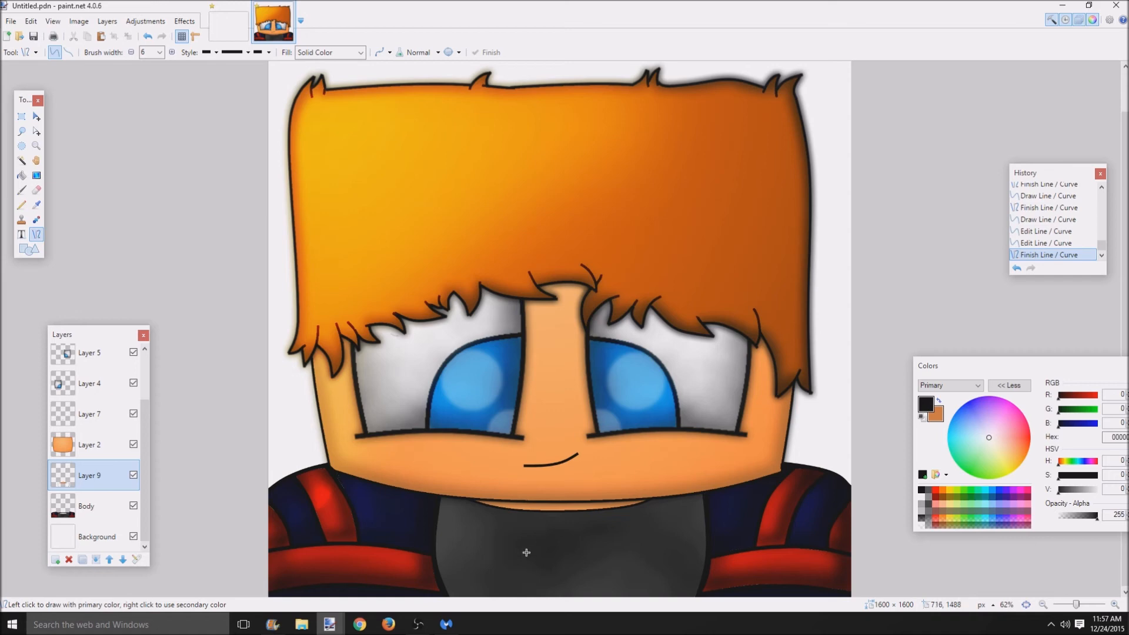
pyautogui.scroll(2, 350, 585)
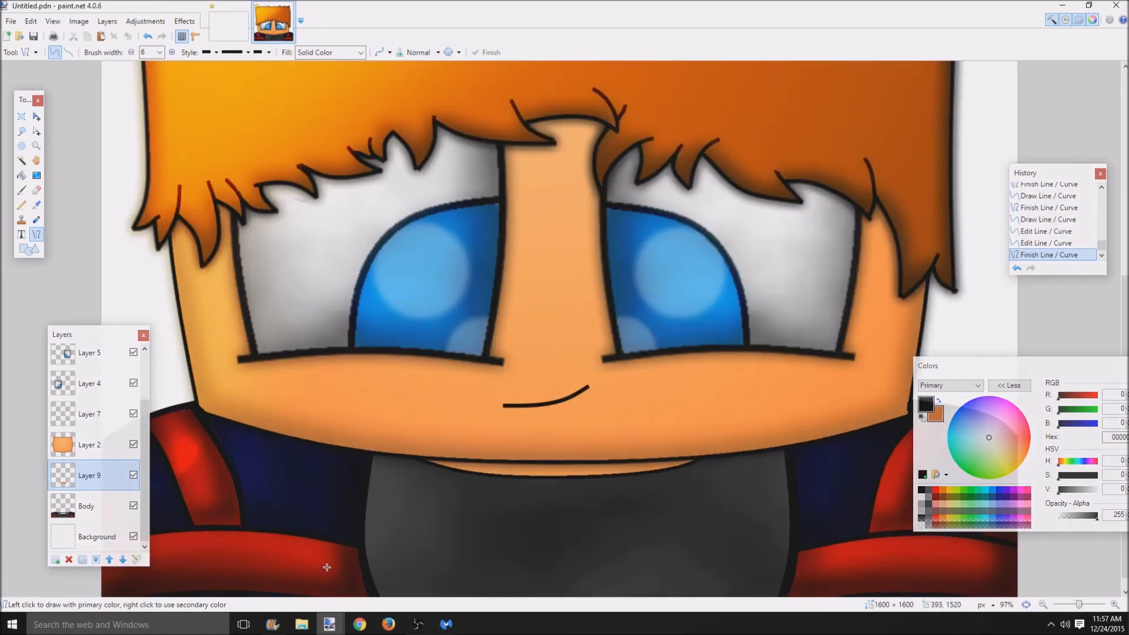
pyautogui.click(88, 506)
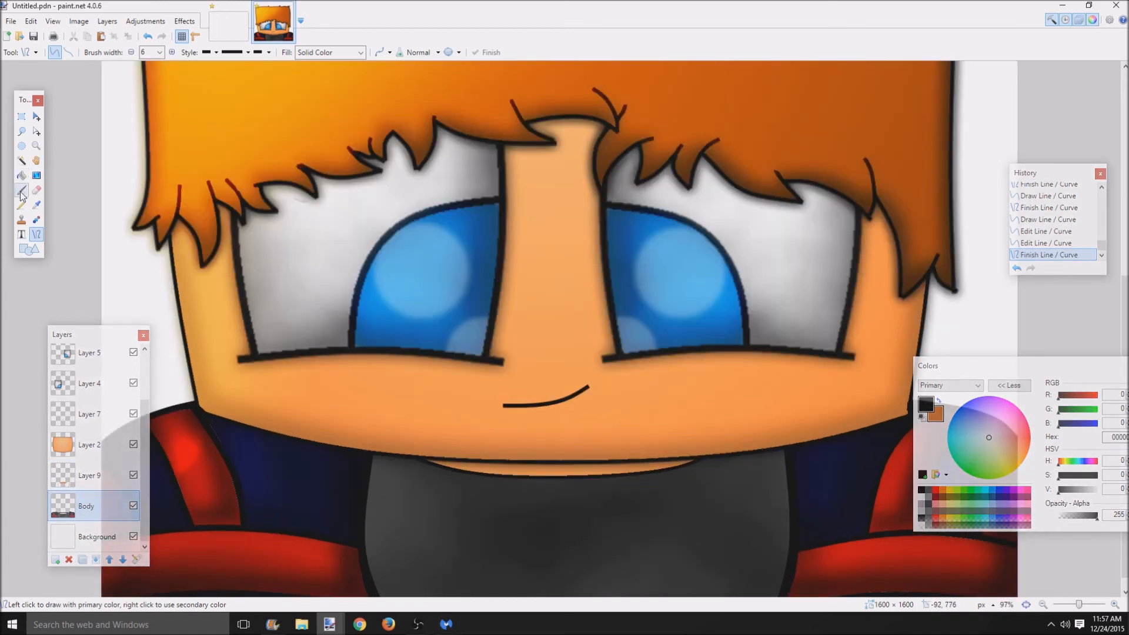
pyautogui.click(22, 161)
pyautogui.click(35, 206)
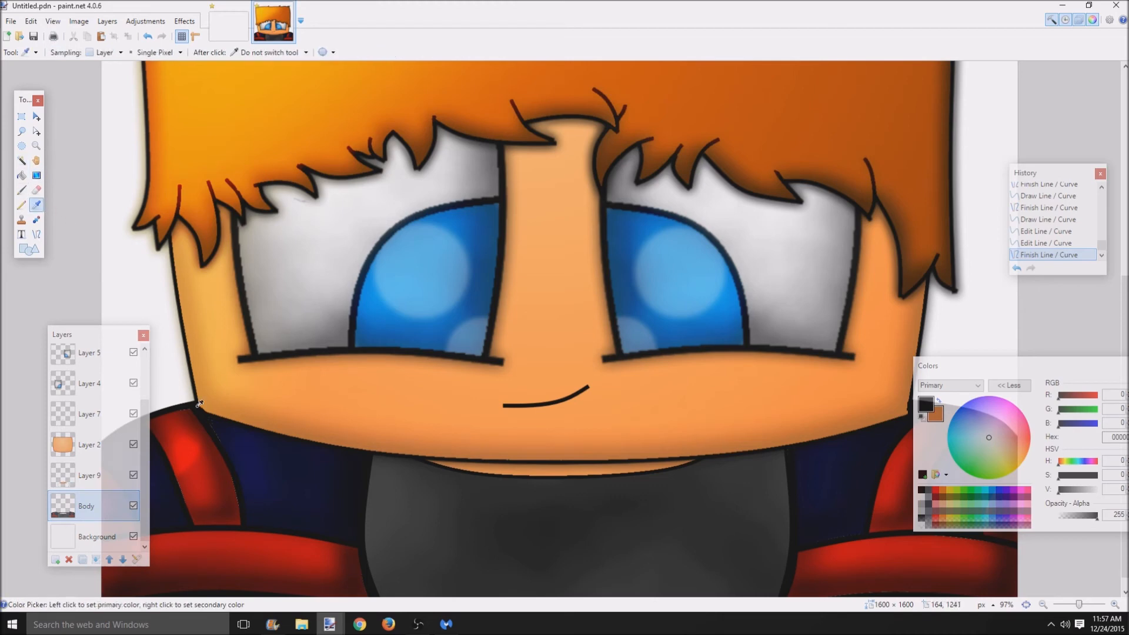
pyautogui.click(253, 452)
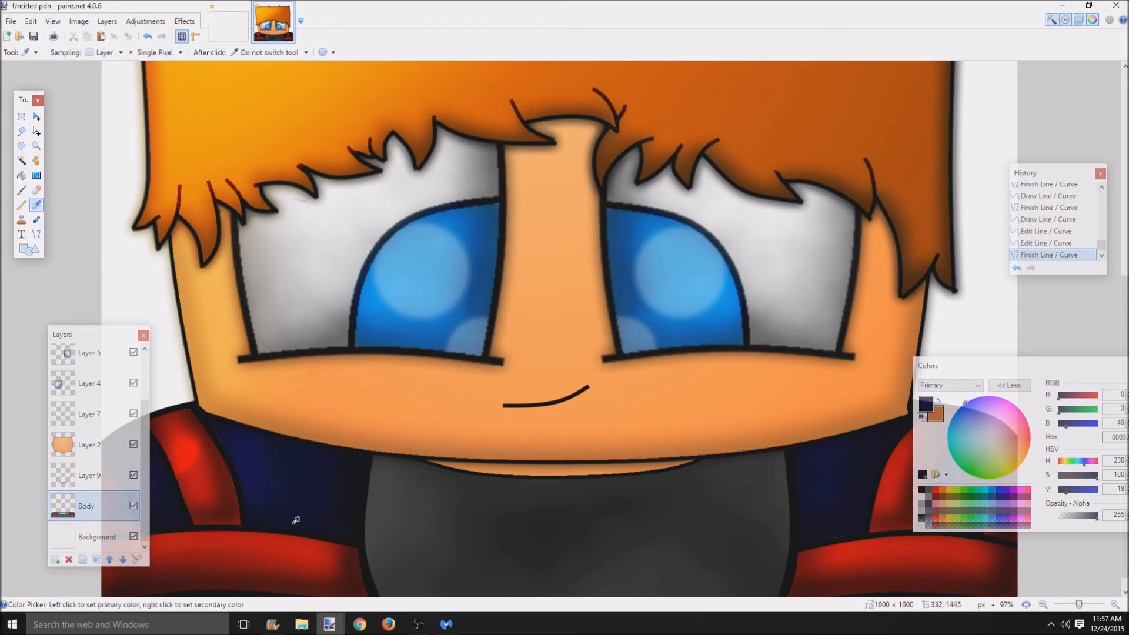
pyautogui.rightClick(363, 474)
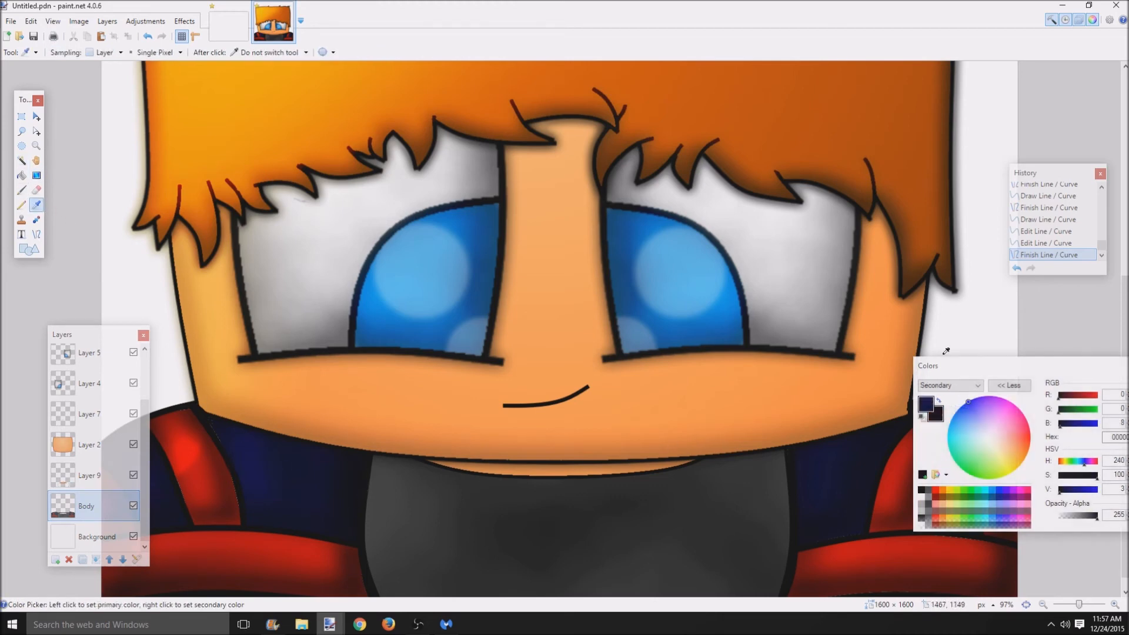
# - Brighten the primary blue to RGB 0, 7, 119 for use with the Line / Curve tool
pyautogui.click(36, 234)
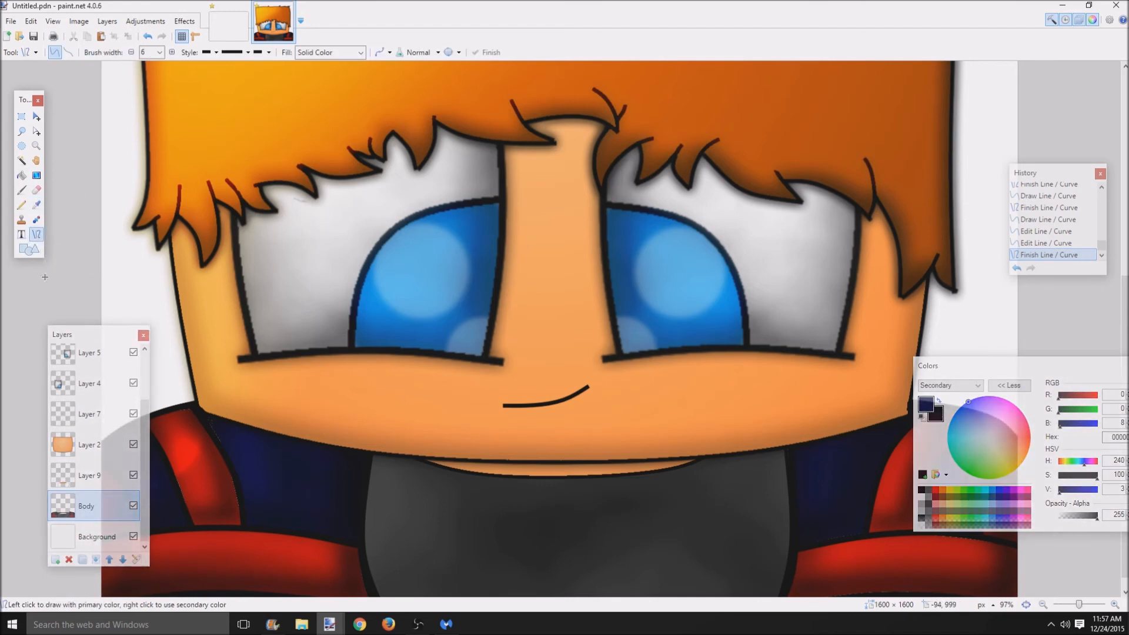
pyautogui.moveTo(73, 336); pyautogui.dragTo(14, 330)
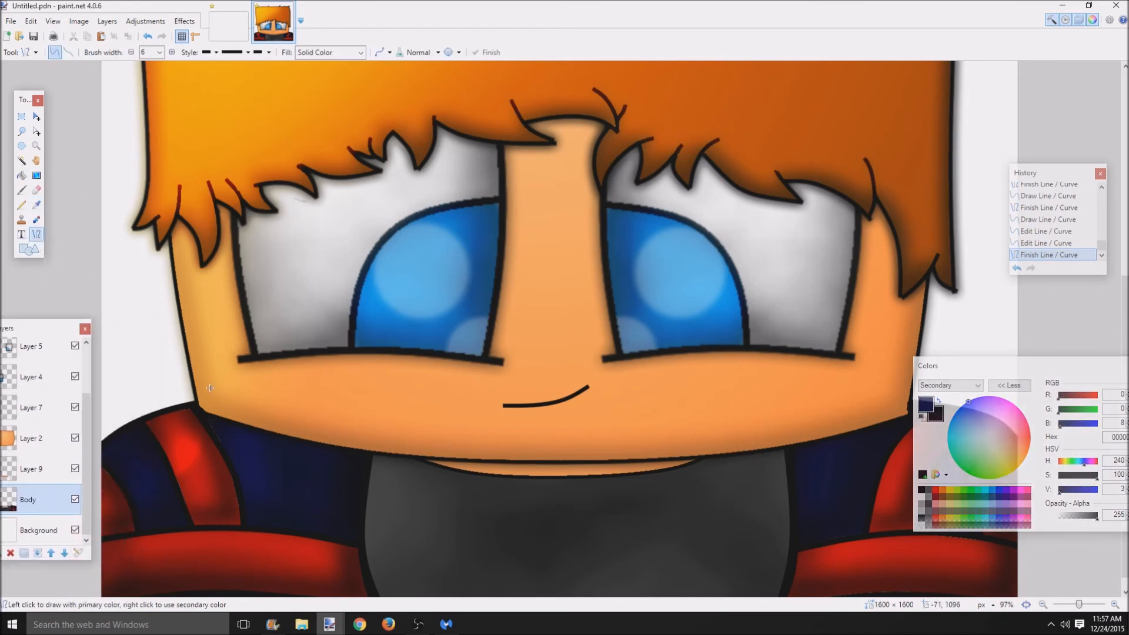
pyautogui.moveTo(1094, 492)
pyautogui.mouseDown()
pyautogui.moveTo(1056, 497)
pyautogui.moveTo(1078, 499)
pyautogui.mouseUp()
pyautogui.click(930, 403)
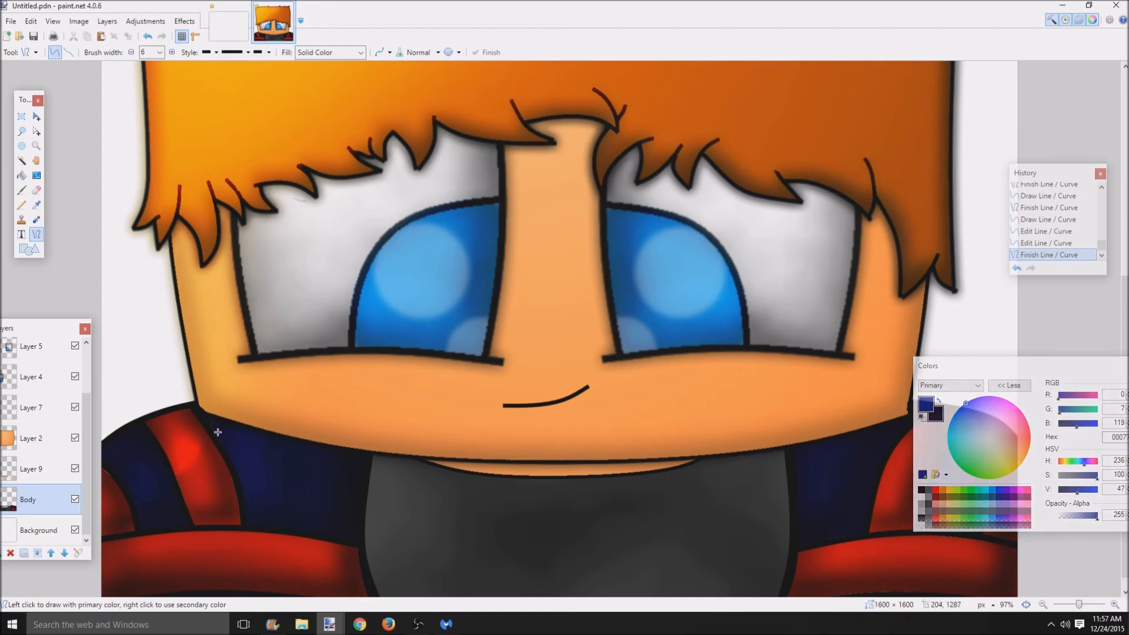
pyautogui.moveTo(198, 410)
pyautogui.mouseDown()
pyautogui.moveTo(236, 463)
pyautogui.moveTo(248, 528)
pyautogui.mouseUp()
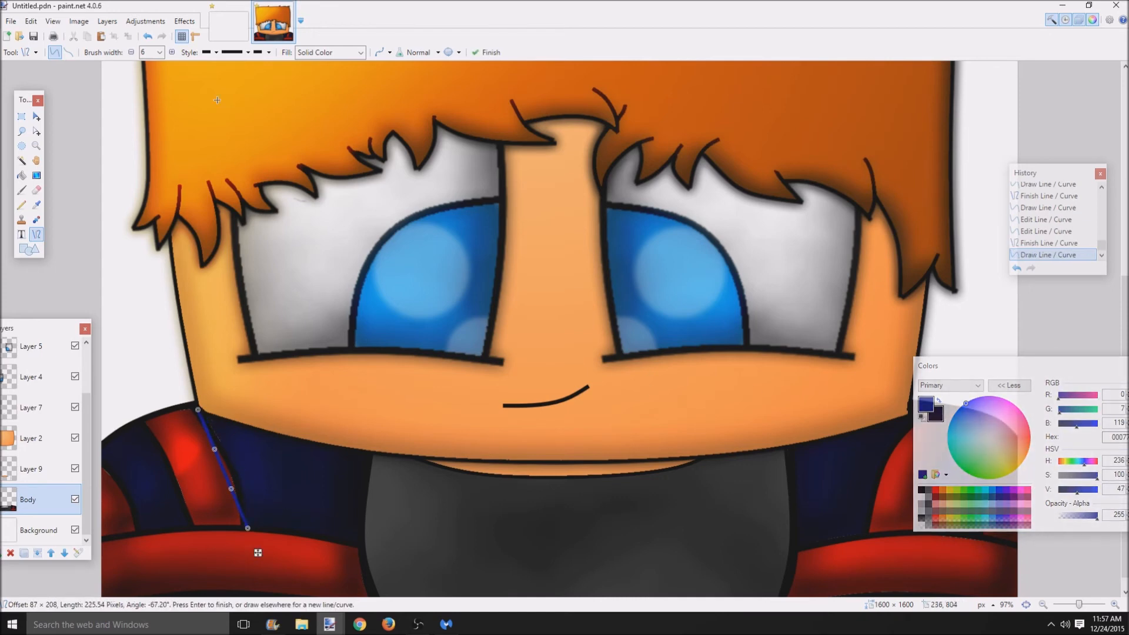
pyautogui.click(173, 52)
pyautogui.click(172, 52)
pyautogui.click(172, 52)
pyautogui.click(173, 52)
pyautogui.click(172, 53)
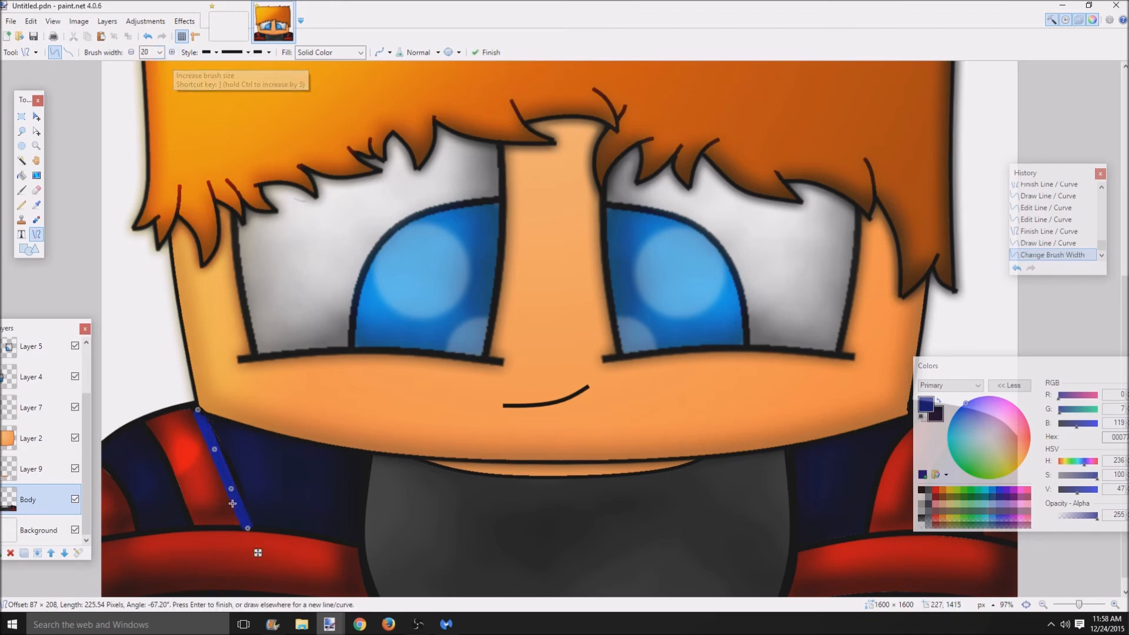
pyautogui.moveTo(233, 489); pyautogui.dragTo(250, 480)
pyautogui.hotkey('ctrl', 'z')
pyautogui.hotkey('ctrl', 'z')
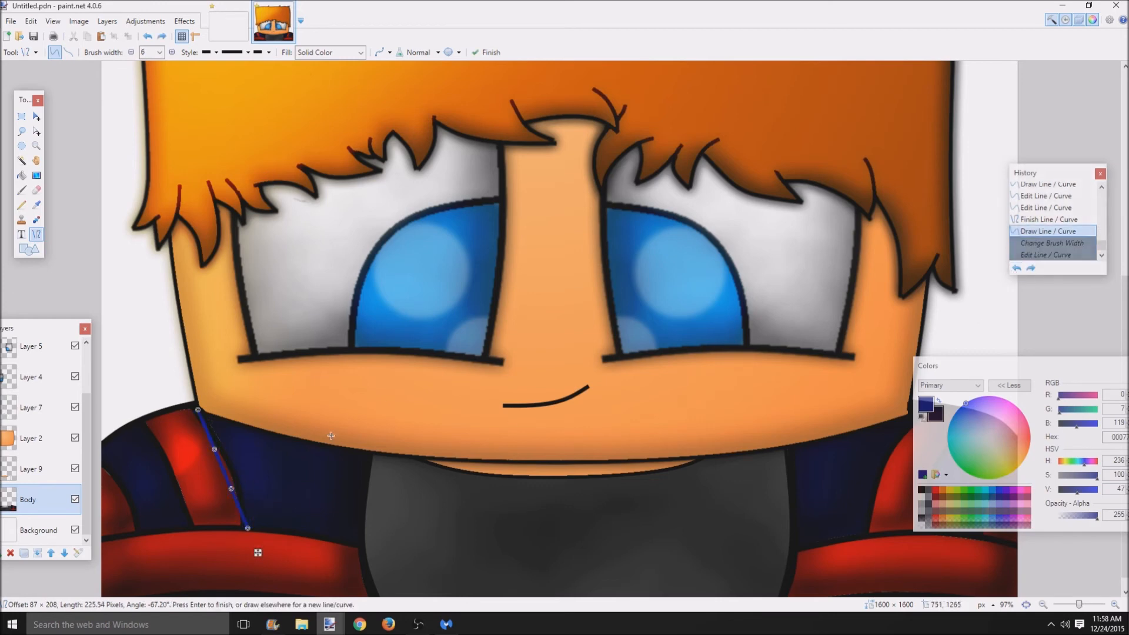
pyautogui.hotkey('ctrl', 'z')
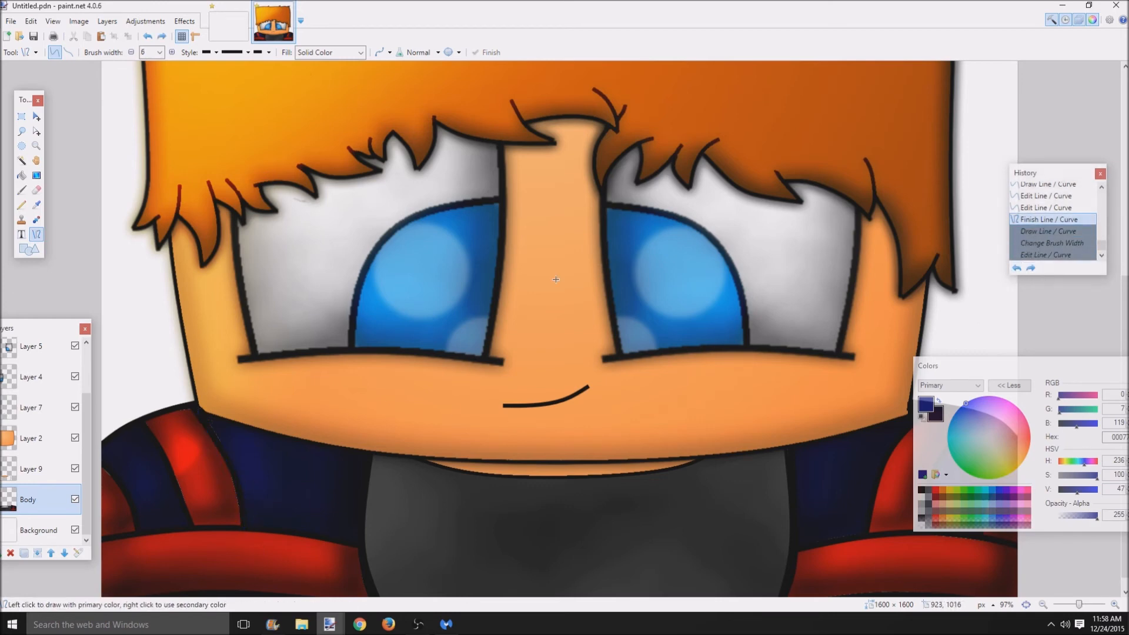
# - Set the line width to 13 and add a new layer directly above the Body layer
pyautogui.click(177, 53)
pyautogui.click(176, 53)
pyautogui.click(177, 52)
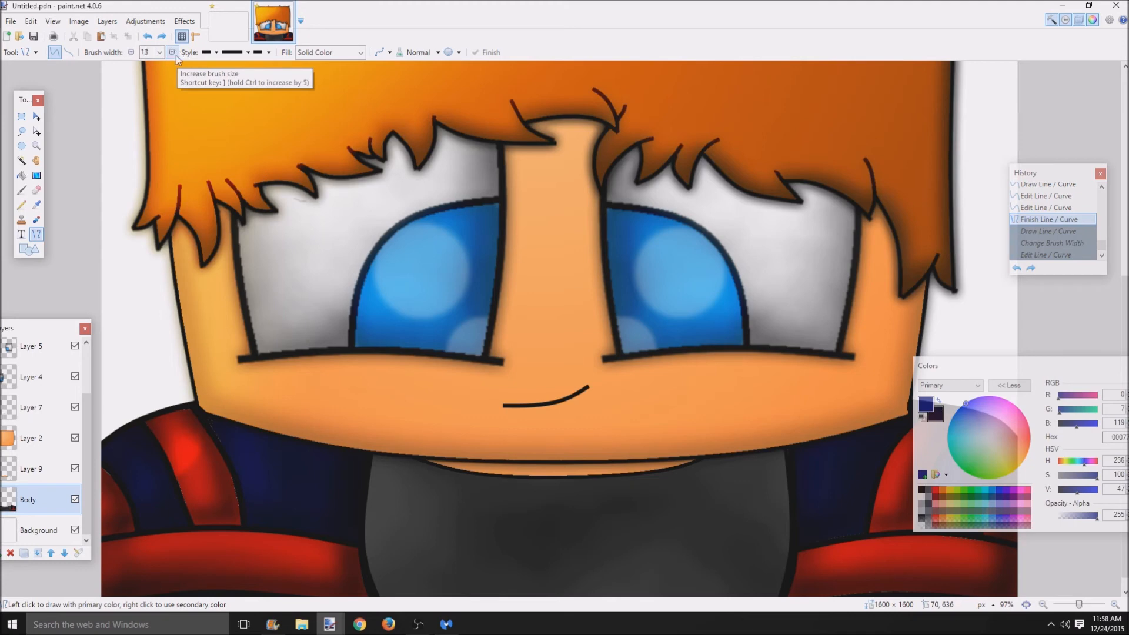
pyautogui.click(24, 553)
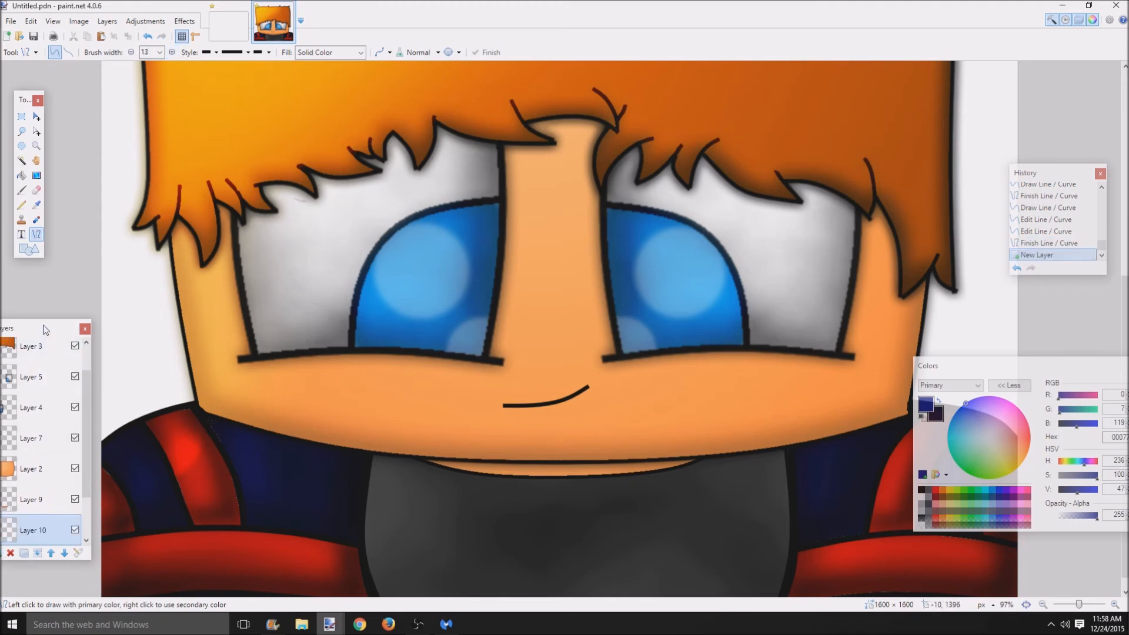
pyautogui.moveTo(45, 329); pyautogui.dragTo(68, 312)
pyautogui.moveTo(203, 409); pyautogui.dragTo(248, 522)
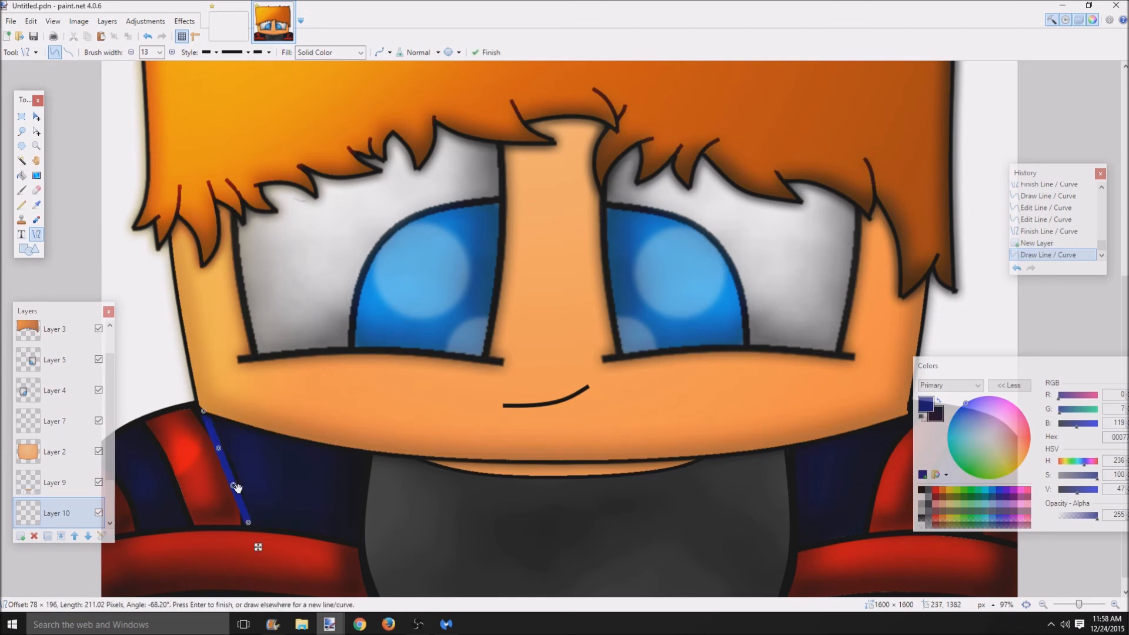
pyautogui.click(236, 487)
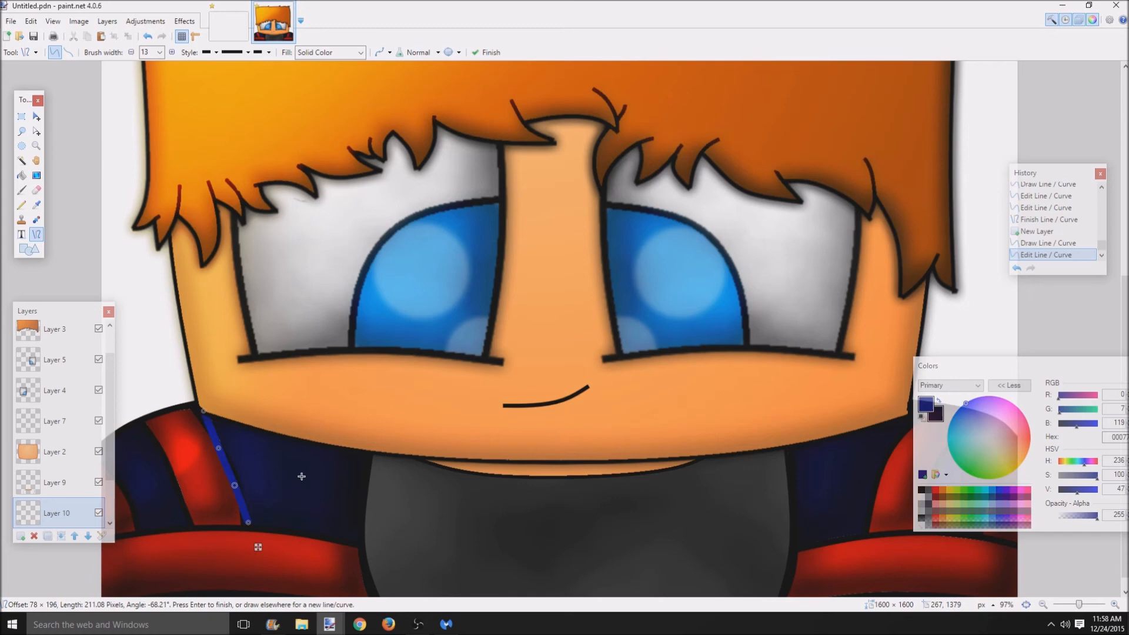
pyautogui.click(1017, 268)
pyautogui.click(1017, 268)
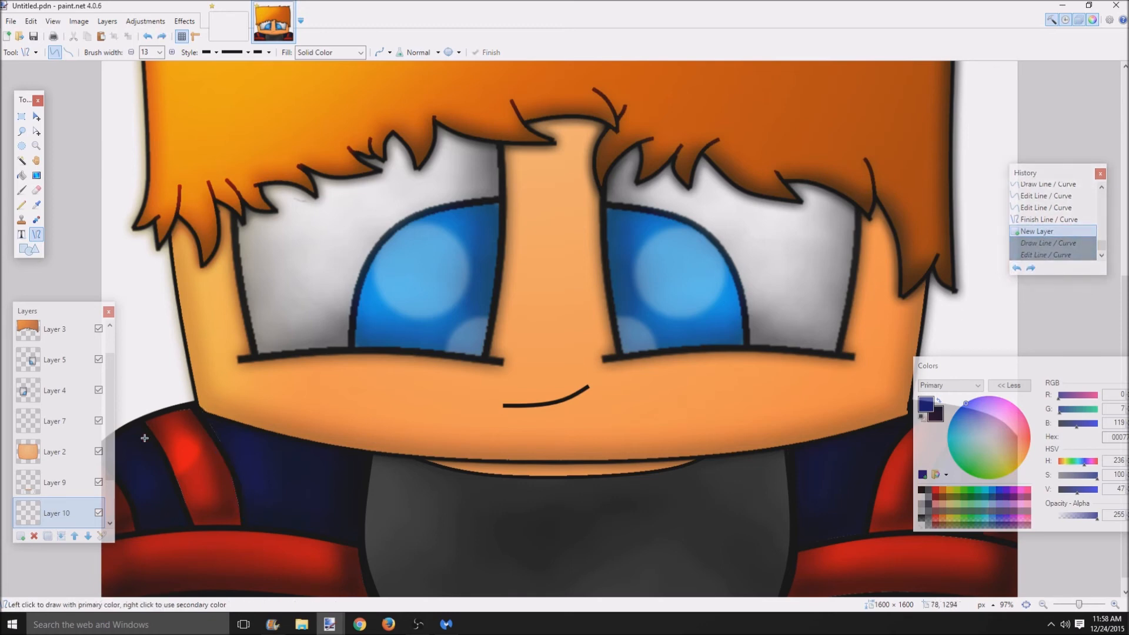
# - Draw a bright blue curve about 197 pixels long on Layer 10, bent along the outer blue section of the left shoulder
pyautogui.moveTo(134, 424)
pyautogui.mouseDown()
pyautogui.moveTo(182, 527)
pyautogui.moveTo(175, 498)
pyautogui.mouseUp()
pyautogui.moveTo(158, 461); pyautogui.dragTo(136, 427)
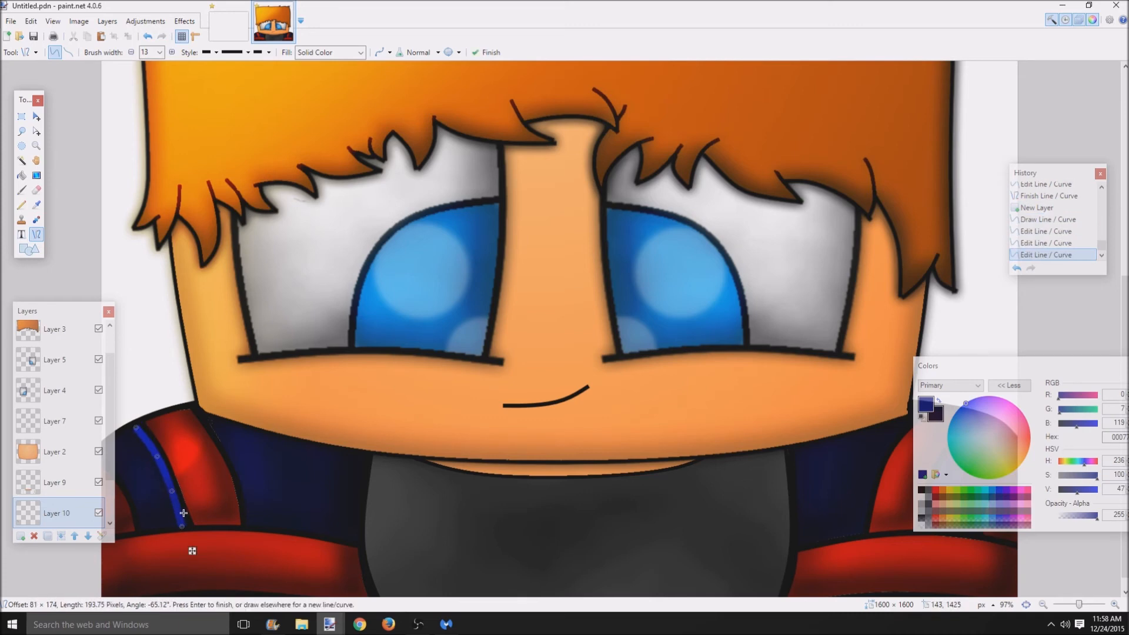
pyautogui.moveTo(181, 527); pyautogui.dragTo(187, 533)
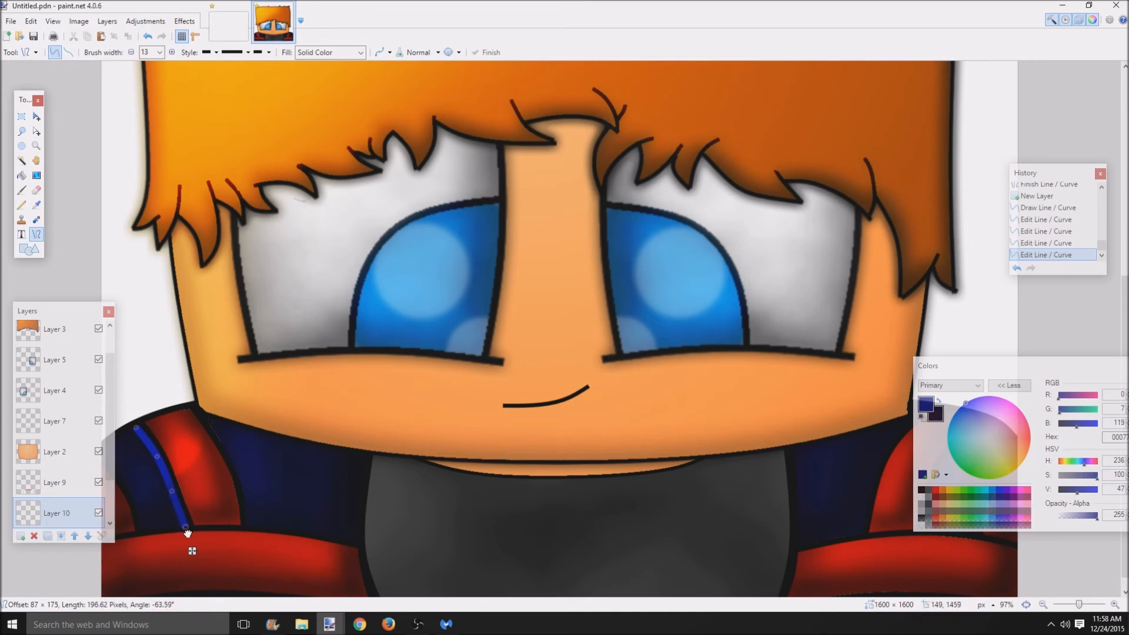
pyautogui.press('Return')
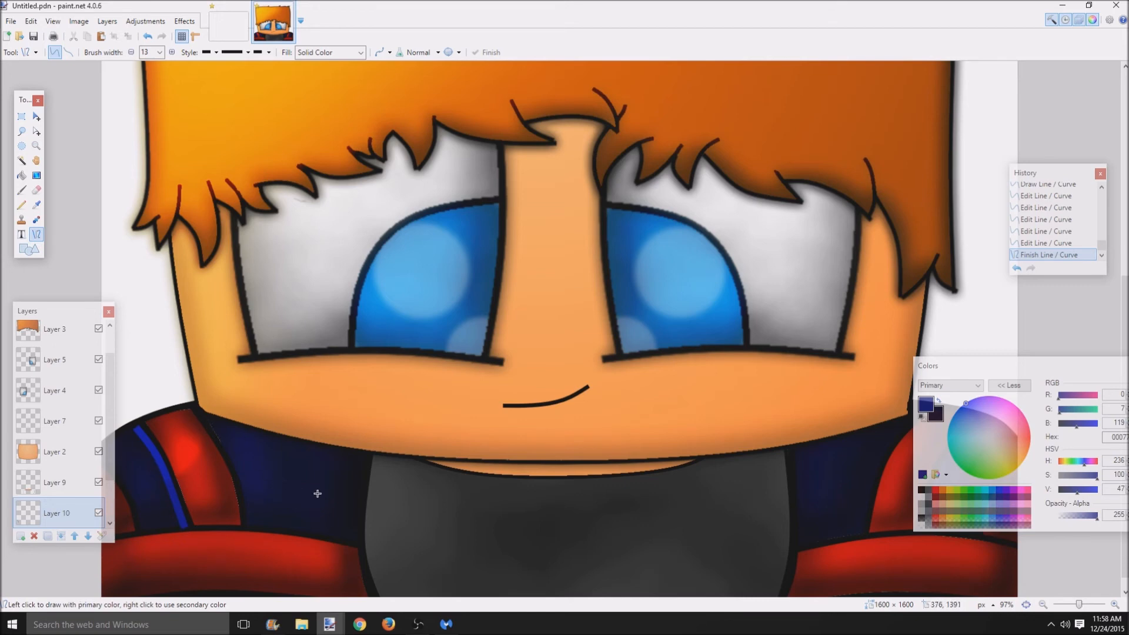
# - Draw bright blue curves along the right shoulder's blue sections on Layer 10, bending the outermost one, about 178 pixels long
pyautogui.scroll(-1, 608, 490)
pyautogui.moveTo(929, 366); pyautogui.dragTo(894, 434)
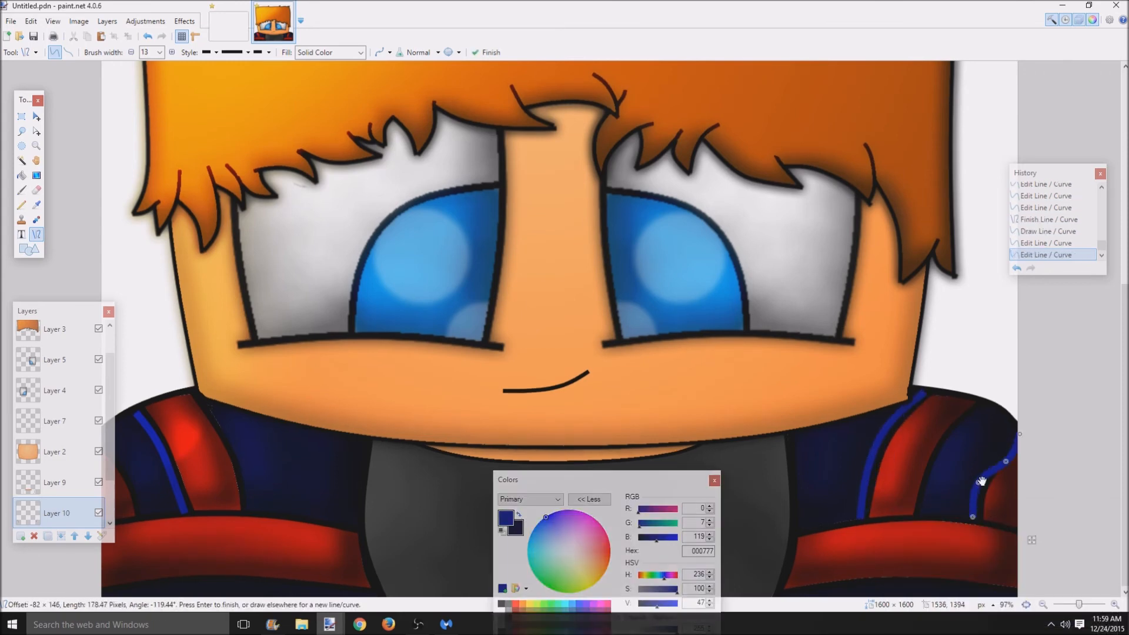
pyautogui.moveTo(981, 481); pyautogui.dragTo(974, 489)
pyautogui.moveTo(974, 490); pyautogui.dragTo(973, 491)
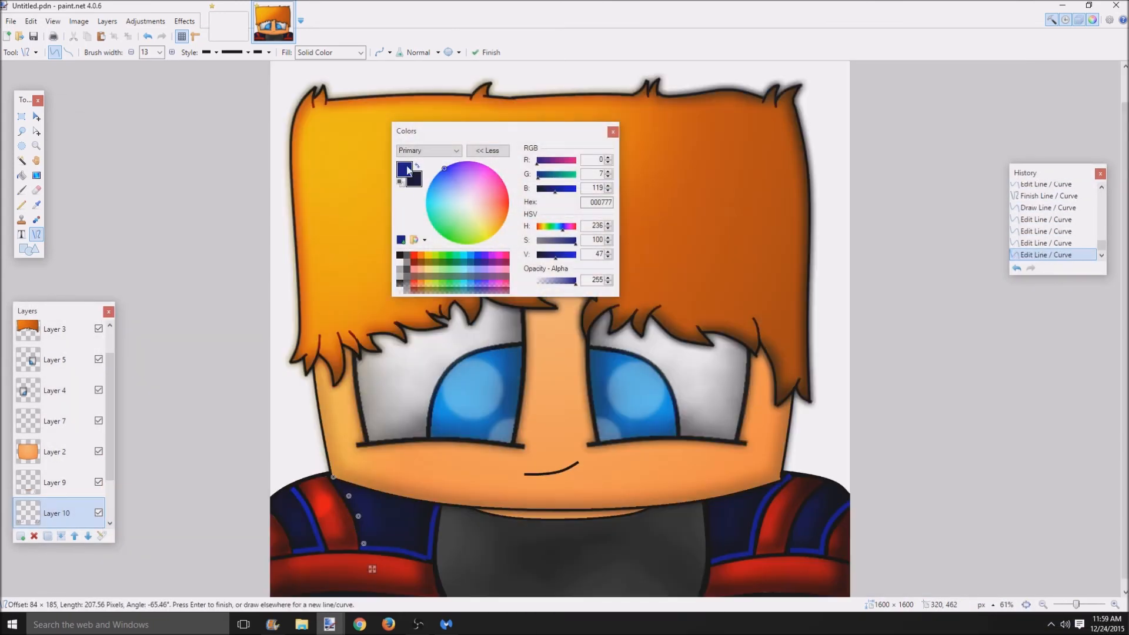
# - Undo the last curve drawn along the inner edge of the left shoulder's red stripe
pyautogui.hotkey('ctrl', 'z')
pyautogui.hotkey('ctrl', 'z')
pyautogui.hotkey('ctrl', 'z')
pyautogui.hotkey('ctrl', 'z')
pyautogui.hotkey('ctrl', 'z')
pyautogui.hotkey('ctrl', 'z')
pyautogui.hotkey('ctrl', '-')
# - Apply a Gaussian Blur with radius 36 to the shoulder highlight lines on Layer 10
pyautogui.click(184, 21)
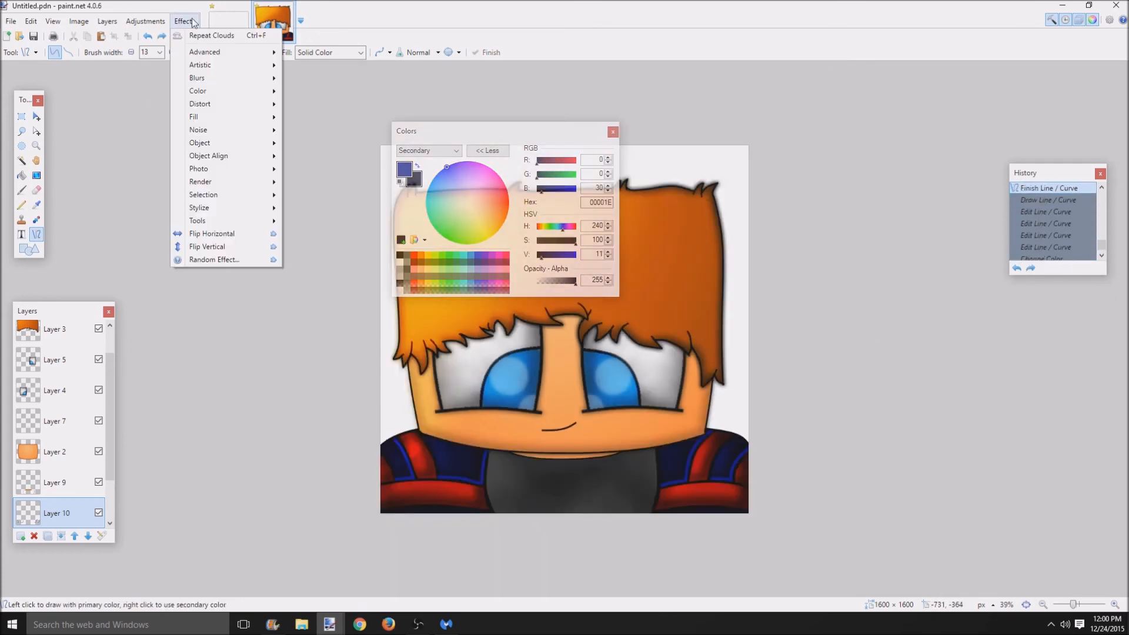
pyautogui.moveTo(224, 85)
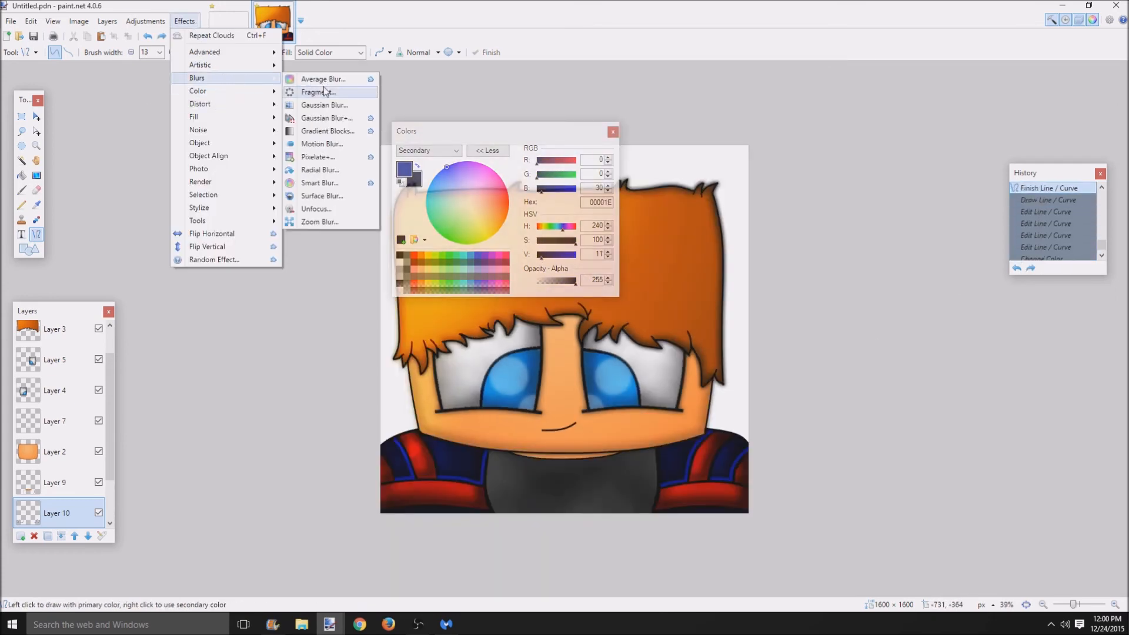
pyautogui.click(325, 105)
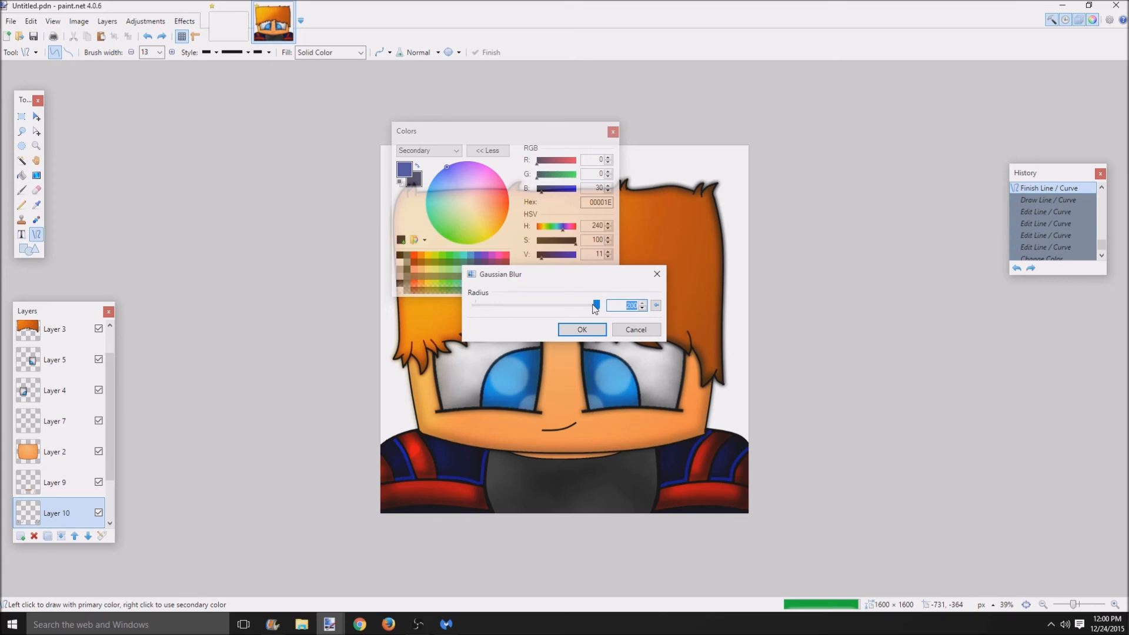
pyautogui.moveTo(596, 309); pyautogui.dragTo(496, 319)
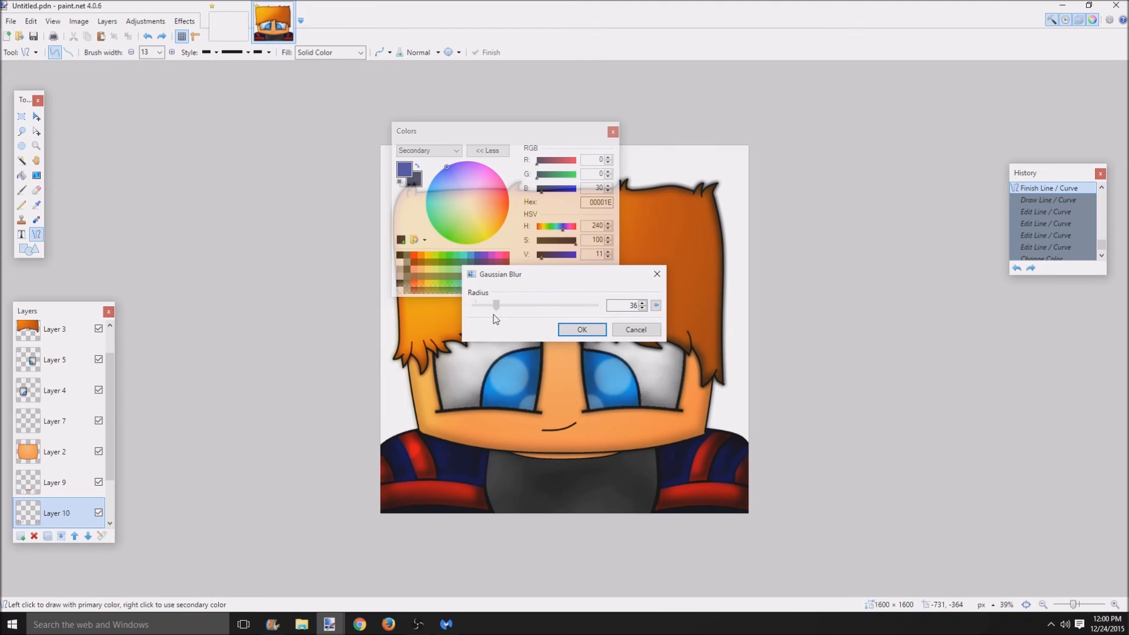
pyautogui.click(582, 329)
pyautogui.scroll(2, 598, 547)
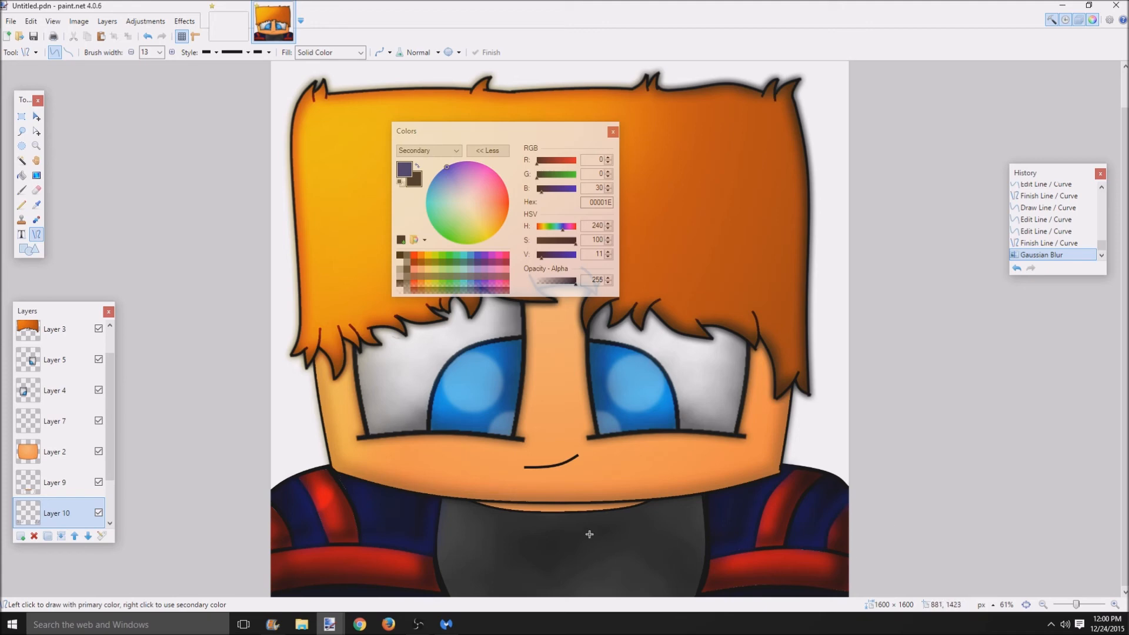
pyautogui.scroll(-4, 565, 500)
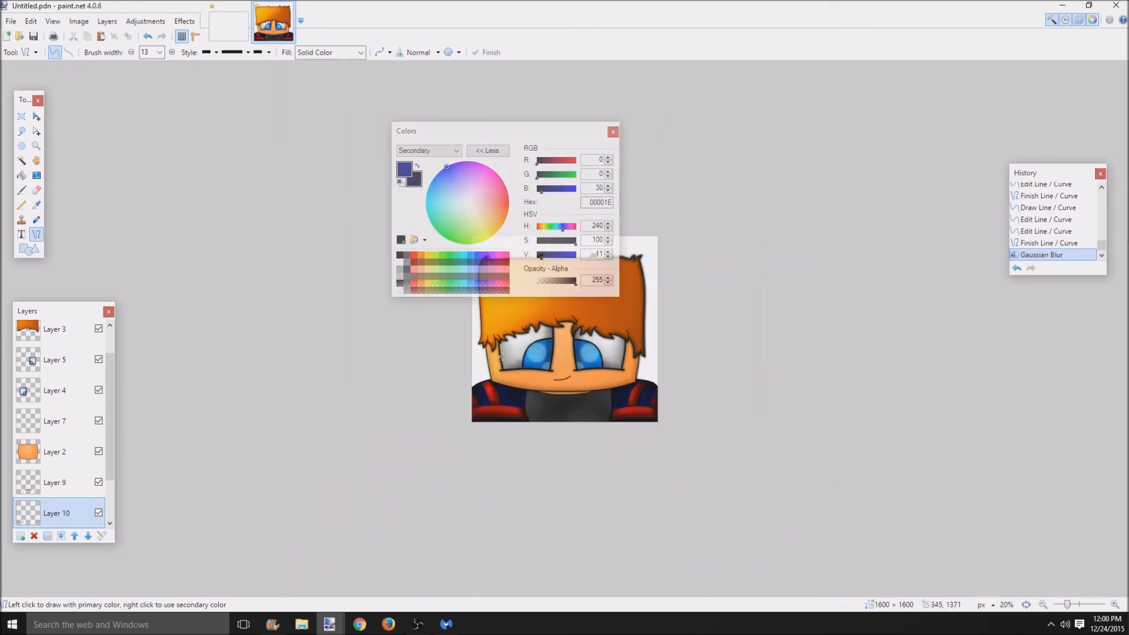
# - Sample the dark orange from the right side of the hair on Layer 3 and darken it to RGB 86, 27, 0
pyautogui.moveTo(503, 132); pyautogui.dragTo(1010, 447)
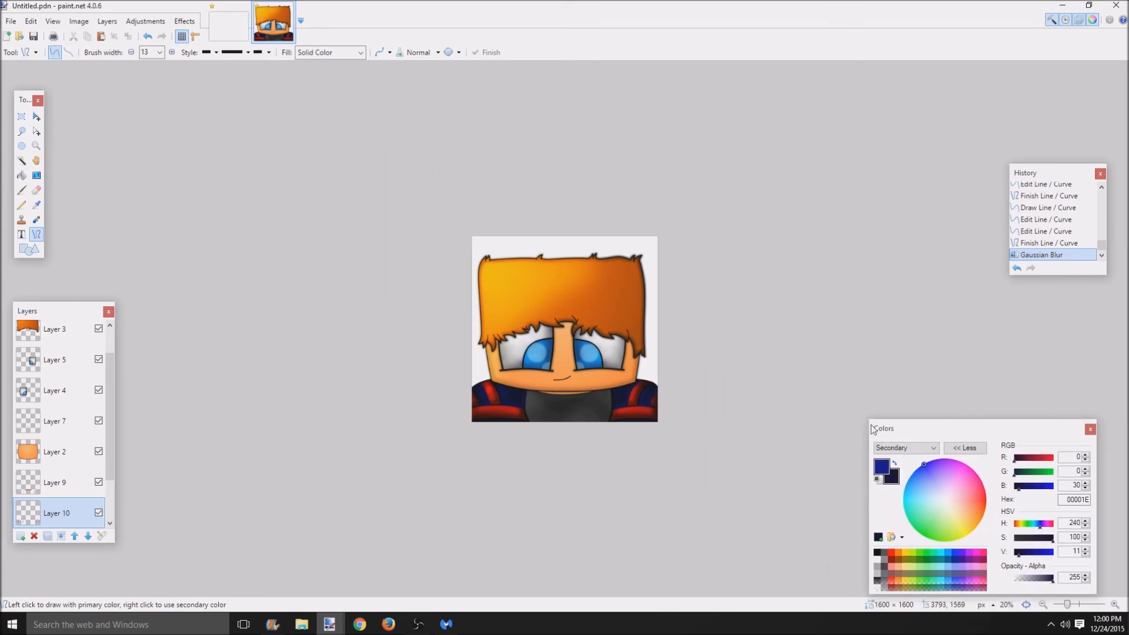
pyautogui.scroll(4, 431, 488)
pyautogui.scroll(2, 432, 488)
pyautogui.scroll(-2, 435, 483)
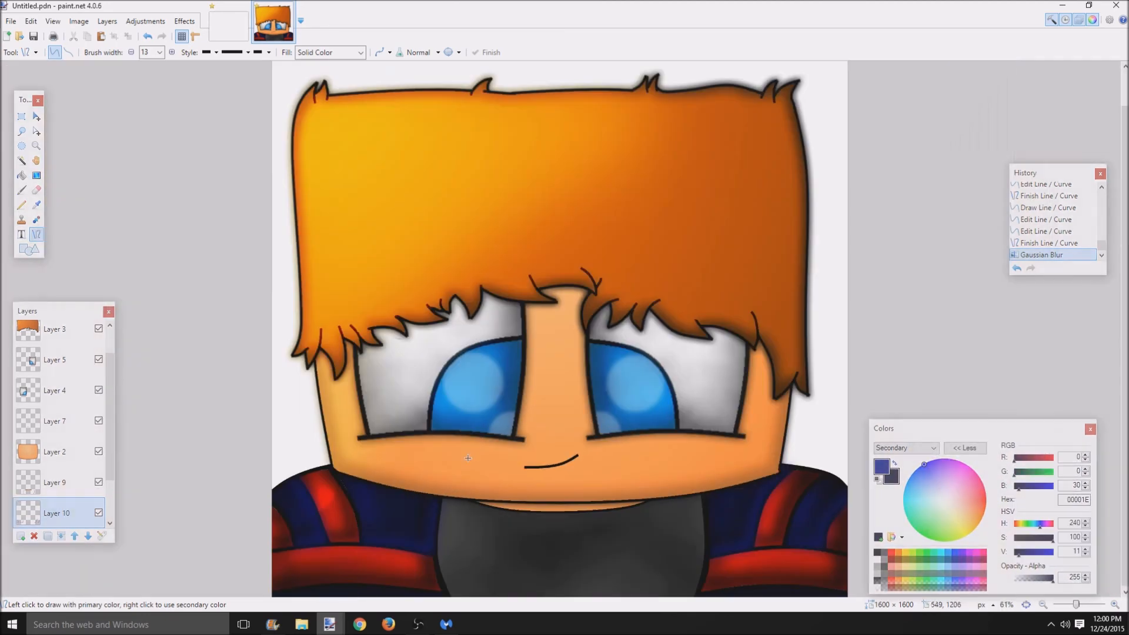
pyautogui.click(57, 340)
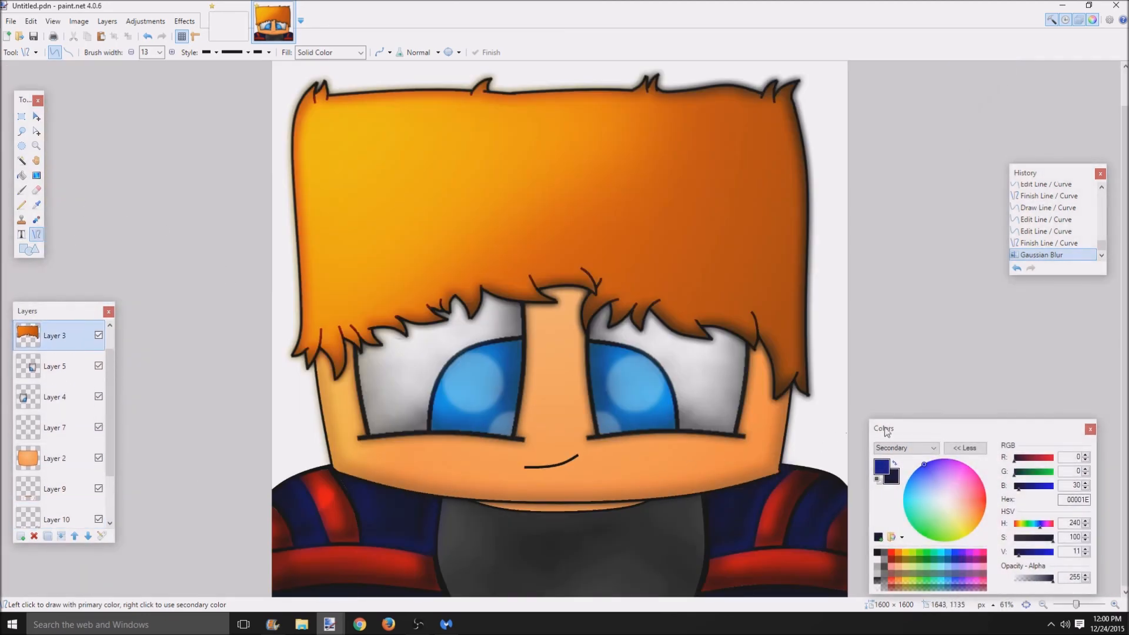
pyautogui.click(36, 206)
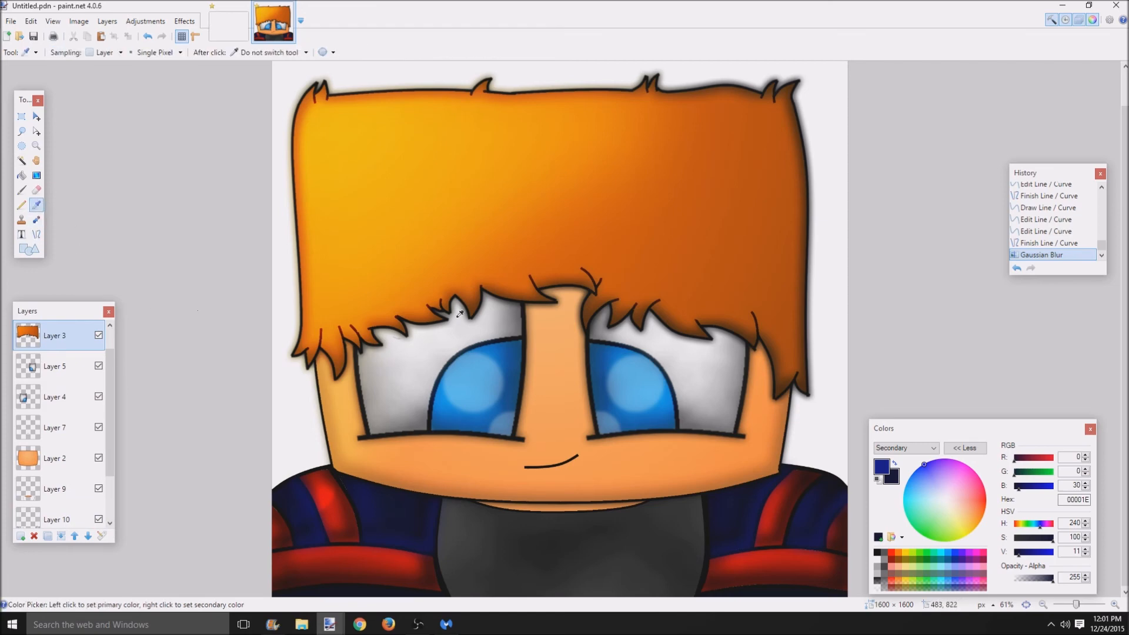
pyautogui.click(768, 252)
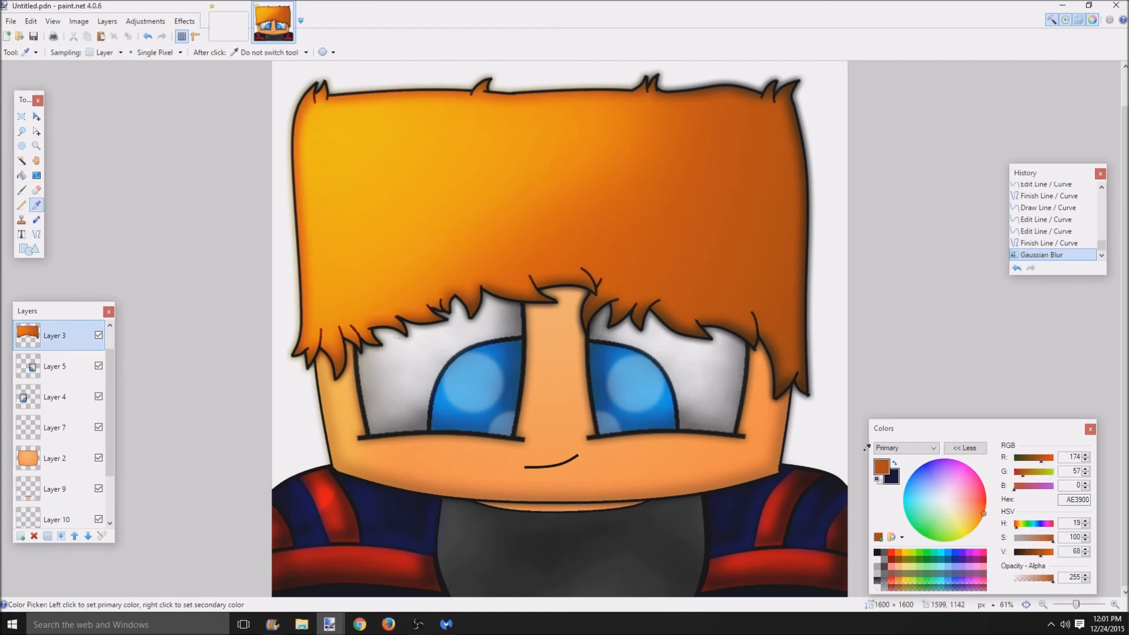
pyautogui.moveTo(1038, 555); pyautogui.dragTo(1027, 557)
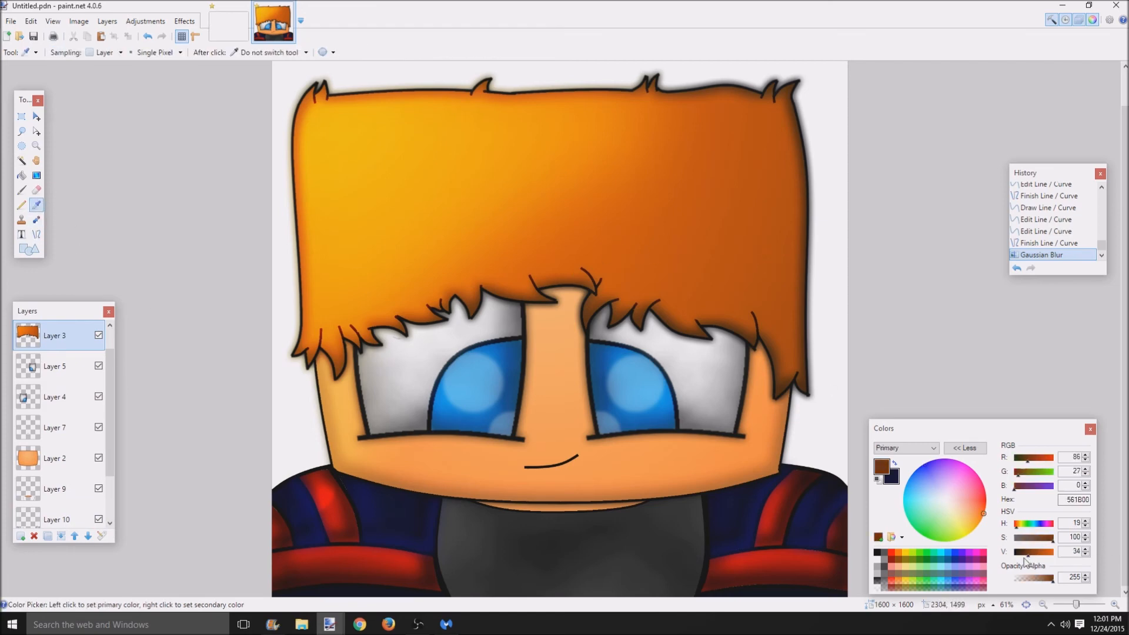
# - Add a new layer directly above Layer 2, the face layer
pyautogui.scroll(-2, 184, 447)
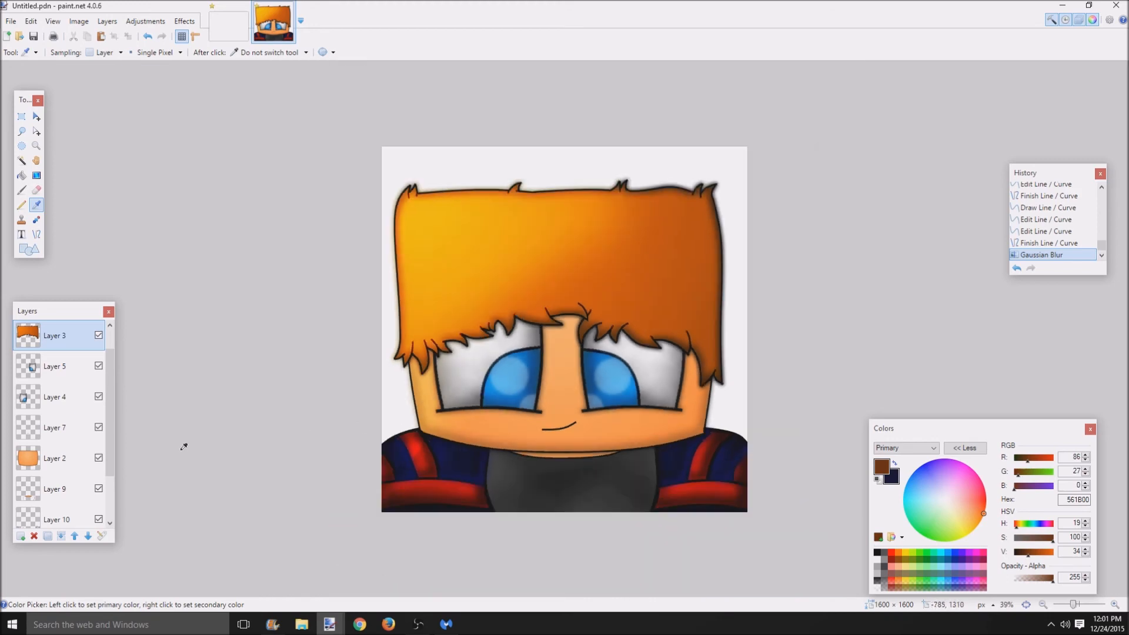
pyautogui.click(36, 463)
pyautogui.click(21, 537)
# - Rename Layer 7 as Mouth
pyautogui.click(81, 466)
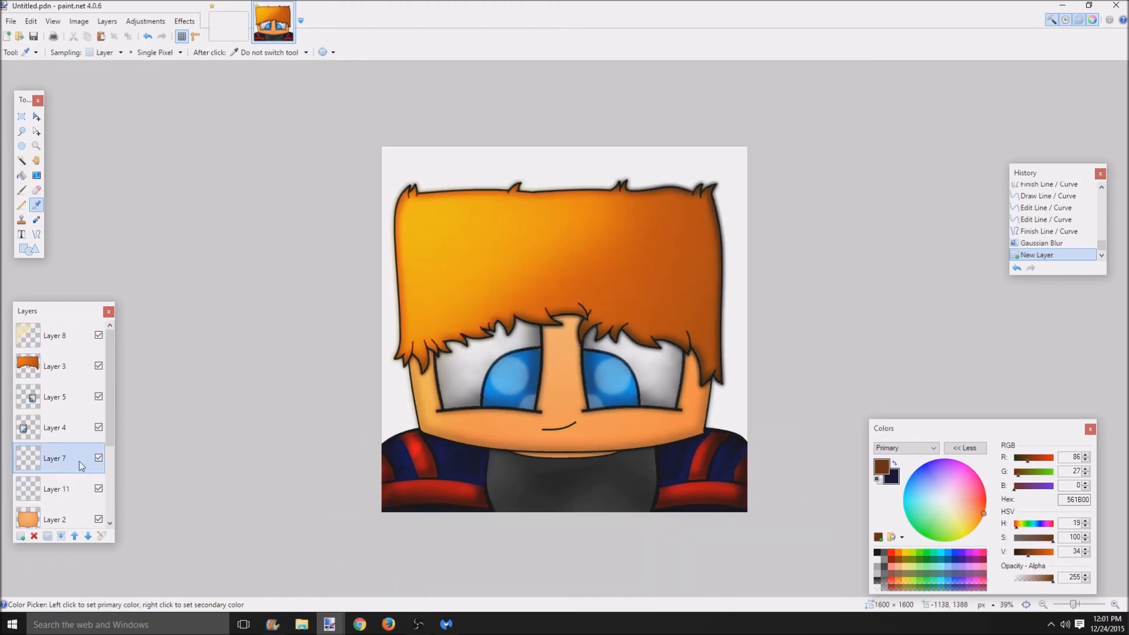
pyautogui.doubleClick(83, 466)
pyautogui.press('BackSpace')
pyautogui.write('Mout')
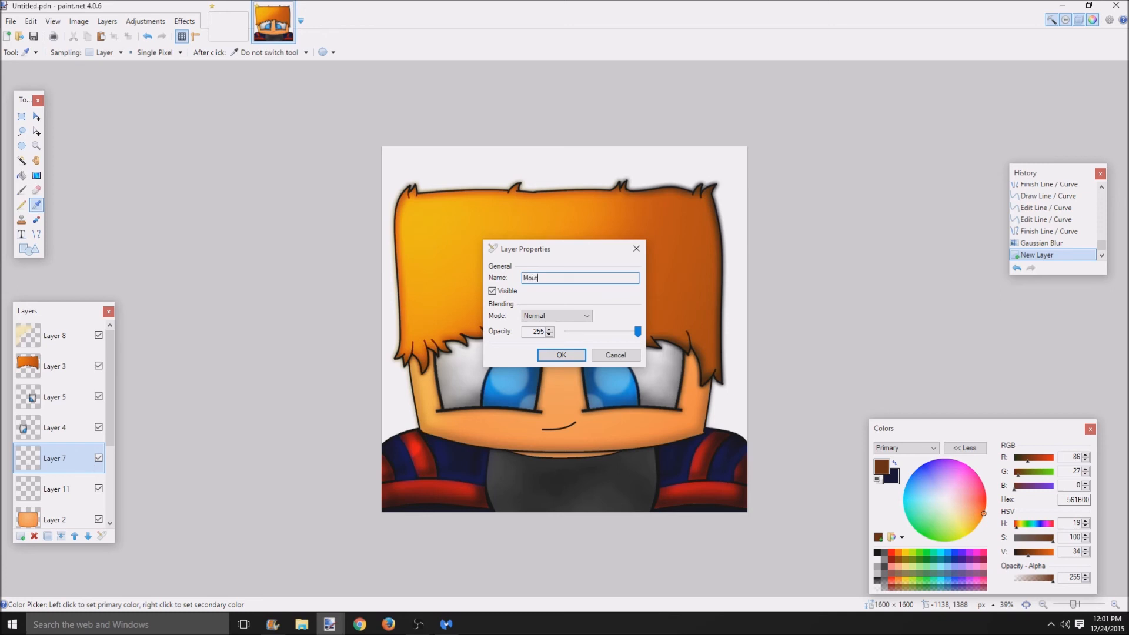
pyautogui.write('h')
pyautogui.press('Return')
# - Rename Layer 9 as Neck
pyautogui.scroll(-3, 82, 467)
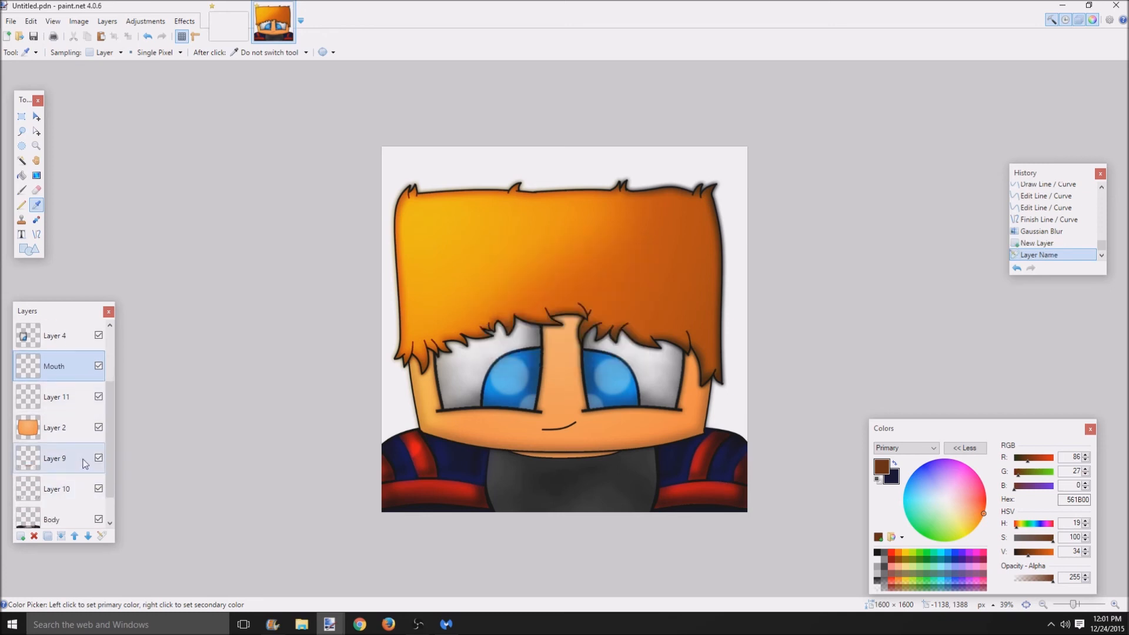
pyautogui.doubleClick(85, 464)
pyautogui.press('BackSpace')
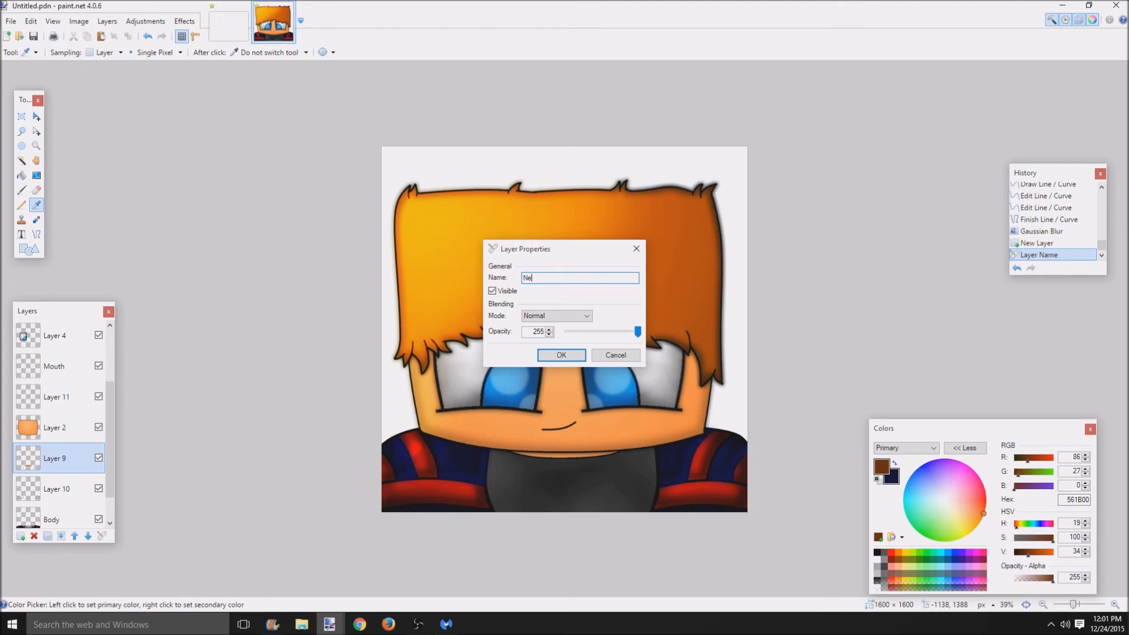
pyautogui.press('Return')
# - Rename Layer 10 as Body shades
pyautogui.click(53, 500)
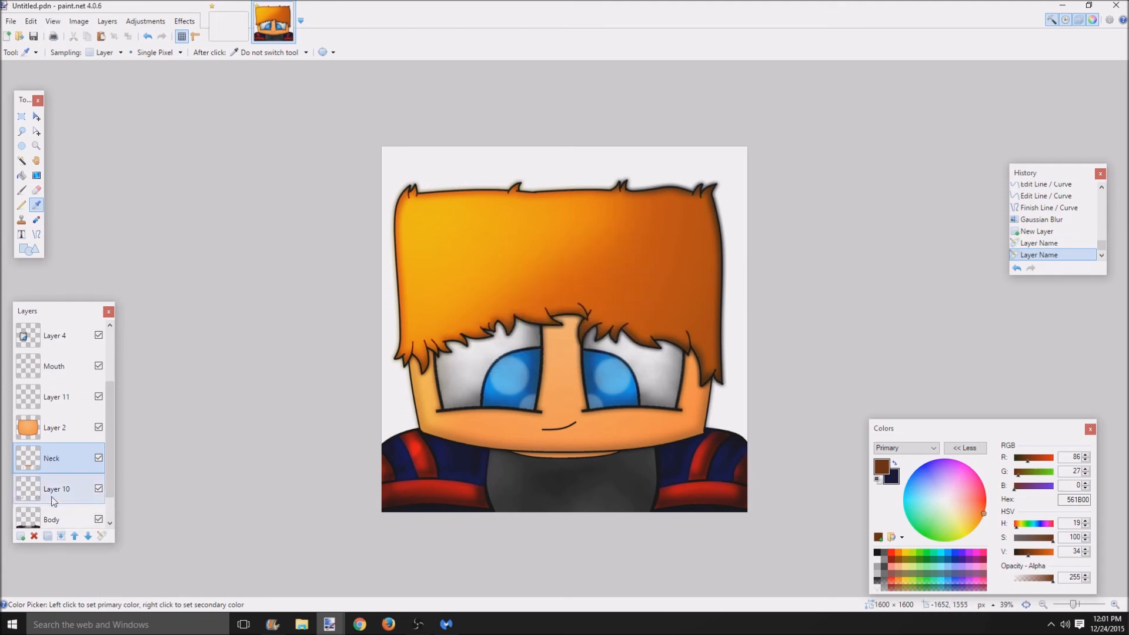
pyautogui.doubleClick(53, 500)
pyautogui.press('BackSpace')
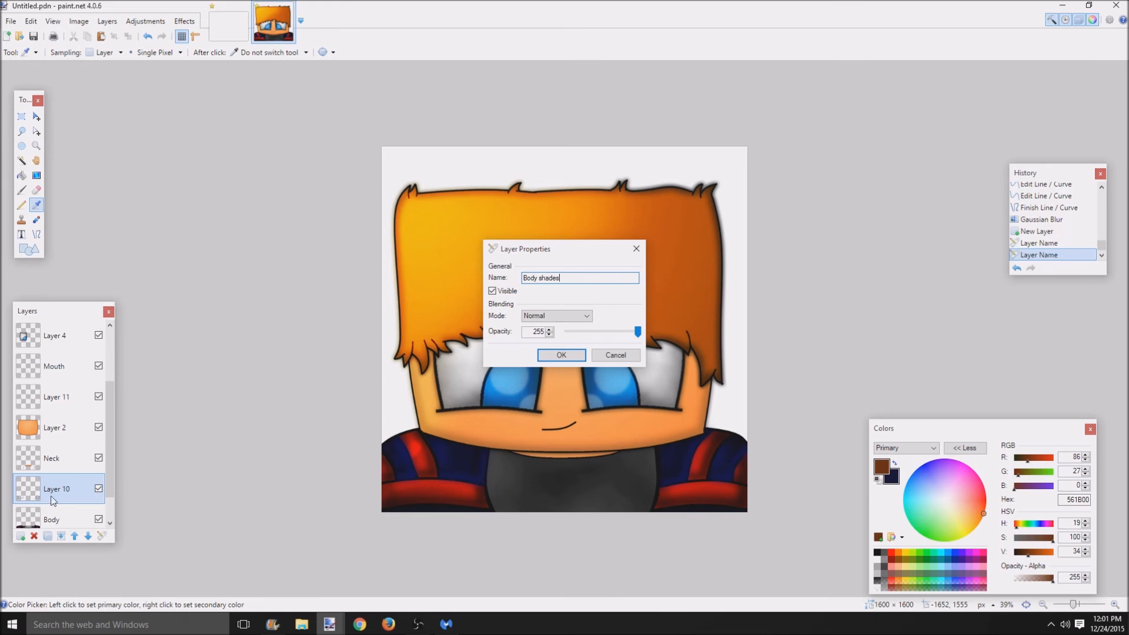
pyautogui.write('Body shades')
pyautogui.press('Return')
# - Check Layer 11 by hiding and reshowing it, and make it the active layer
pyautogui.click(110, 523)
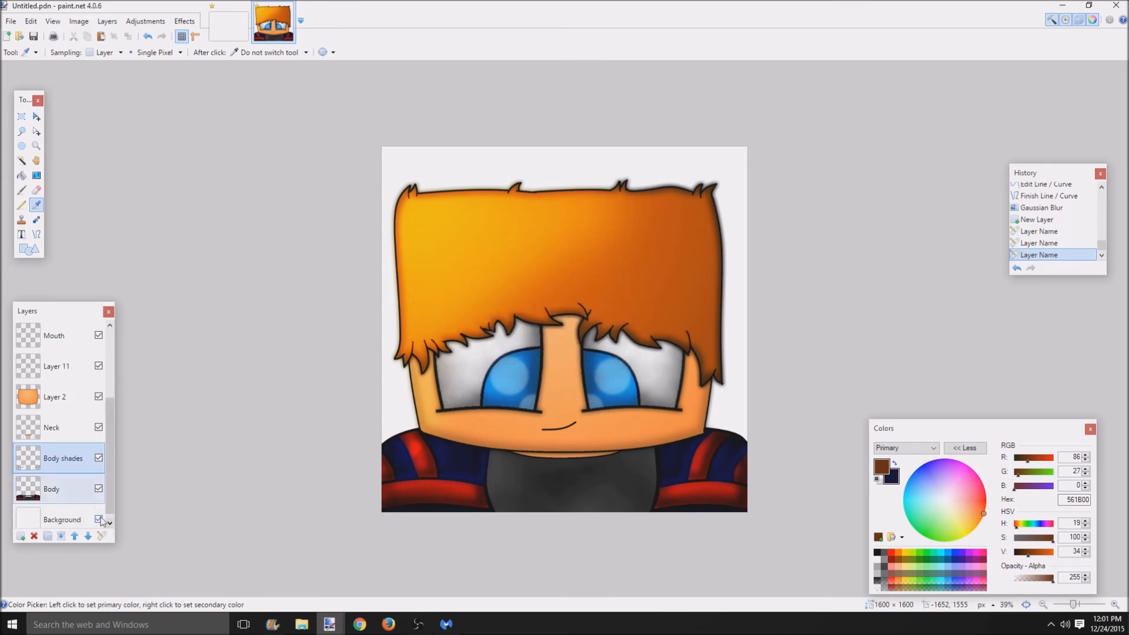
pyautogui.scroll(3, 65, 471)
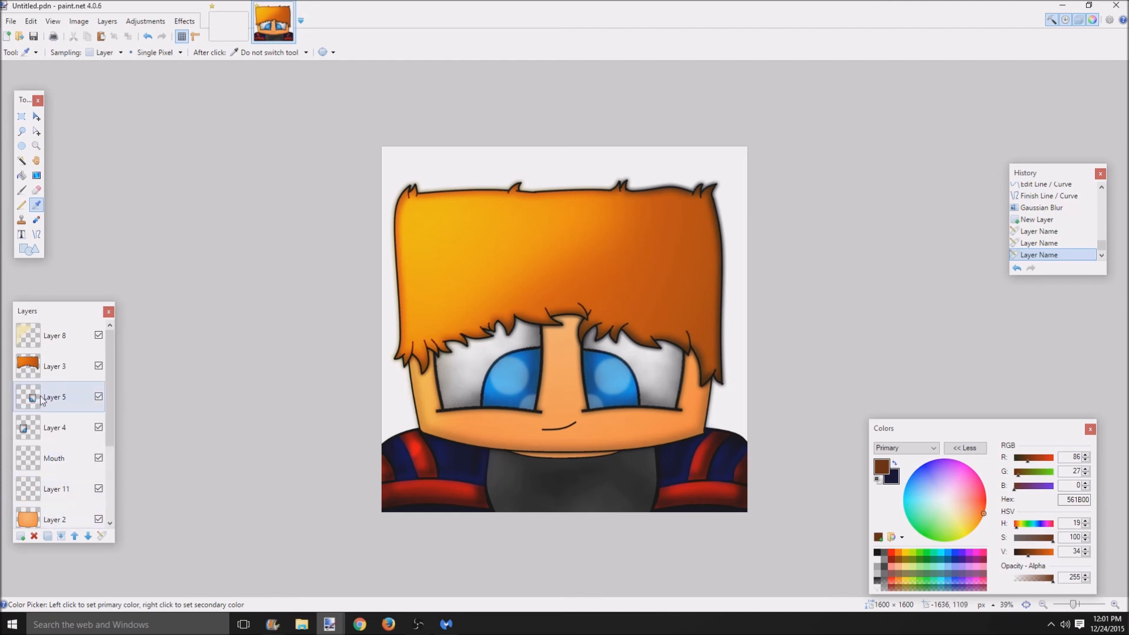
pyautogui.click(55, 435)
pyautogui.click(56, 486)
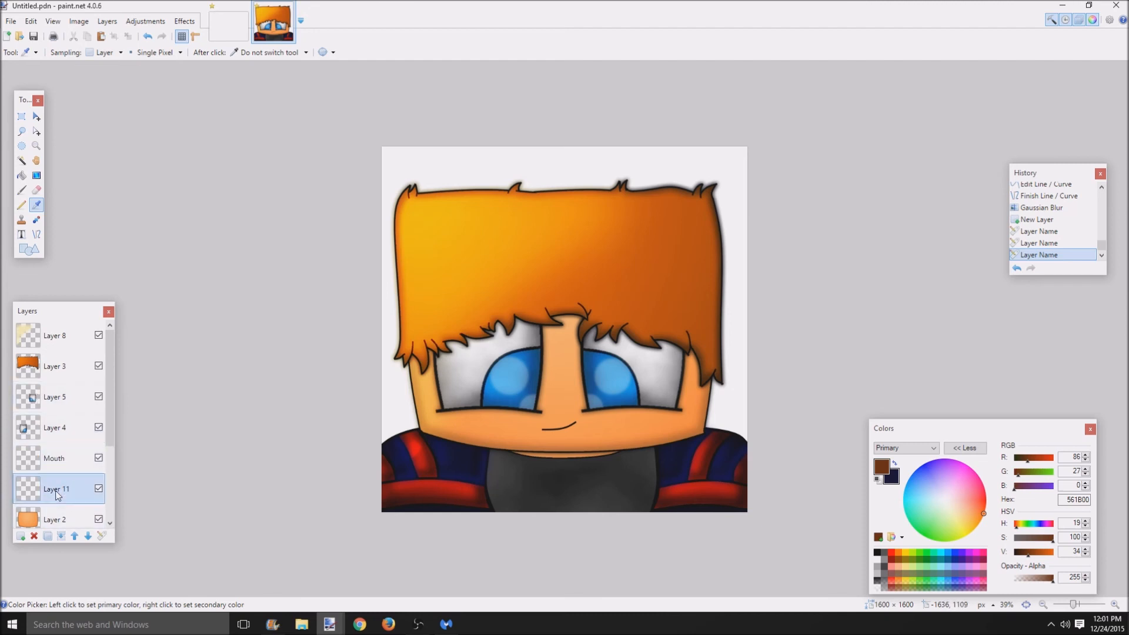
pyautogui.doubleClick(66, 494)
pyautogui.click(616, 356)
pyautogui.doubleClick(98, 489)
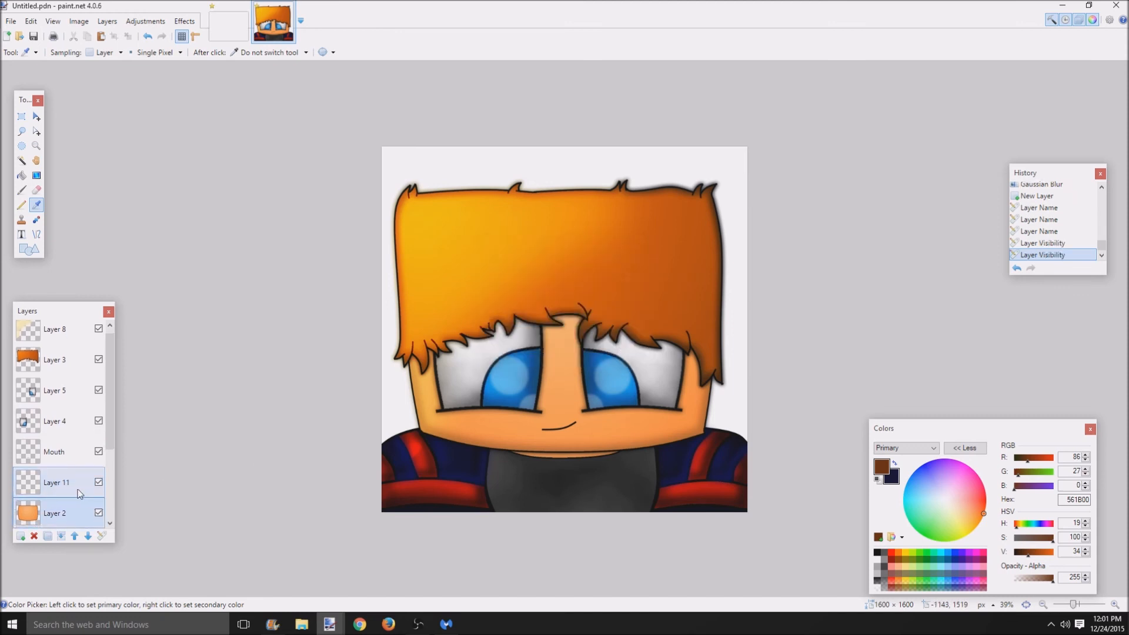
pyautogui.click(79, 494)
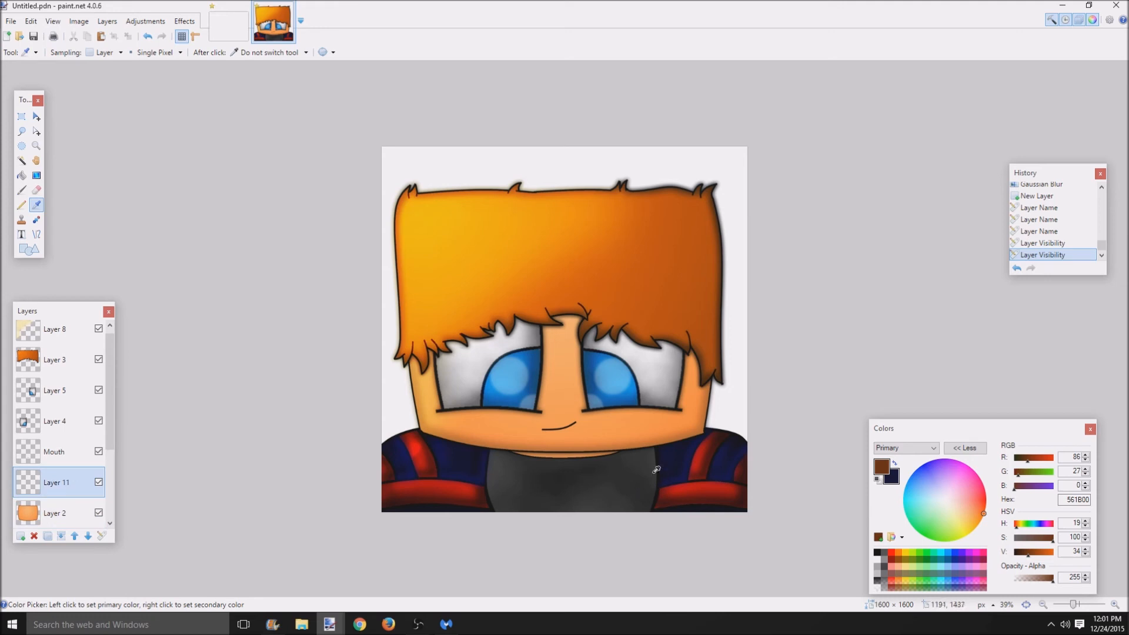
# - Try a short dark brown Paintbrush stroke under the leftmost hair tips and set the brush width to 20
pyautogui.scroll(2, 594, 521)
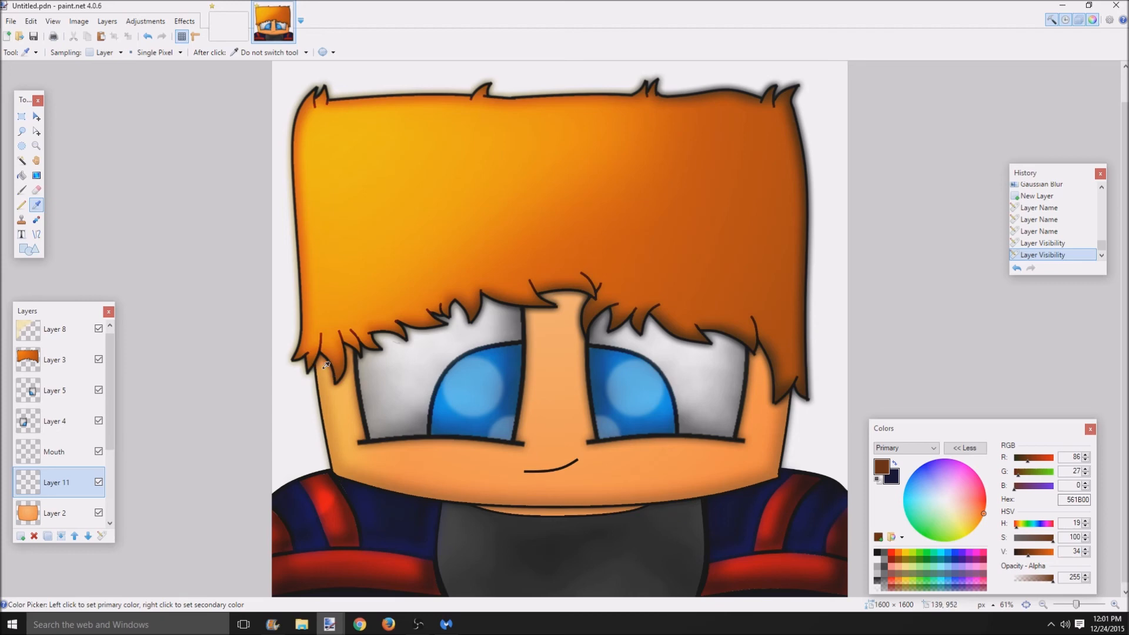
pyautogui.click(21, 190)
pyautogui.scroll(4, 200, 312)
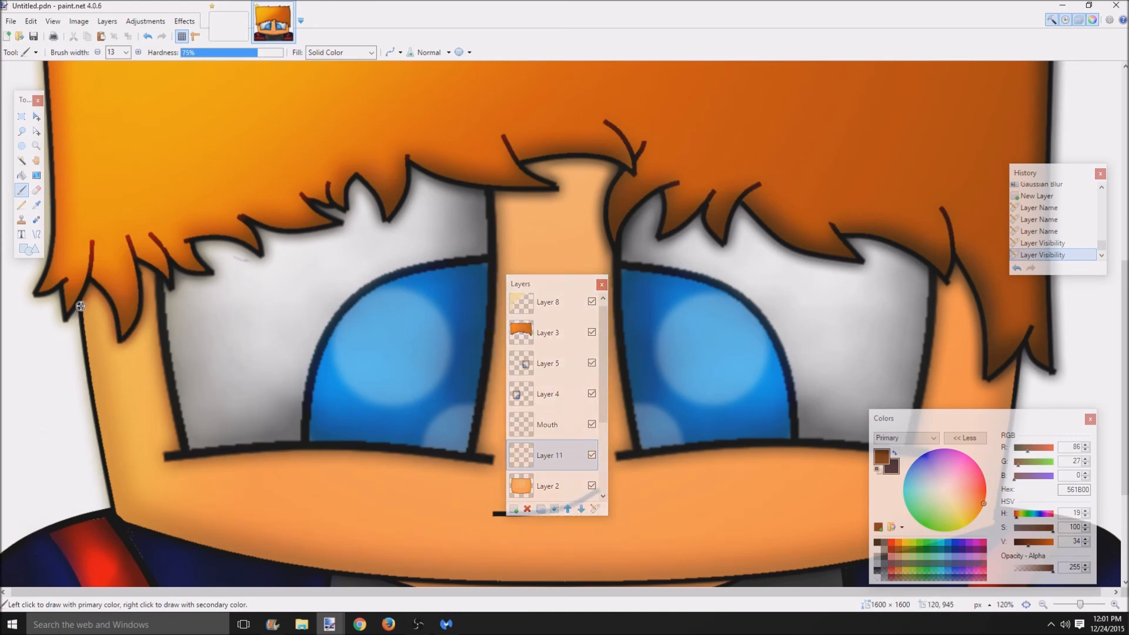
pyautogui.moveTo(93, 293); pyautogui.dragTo(99, 285)
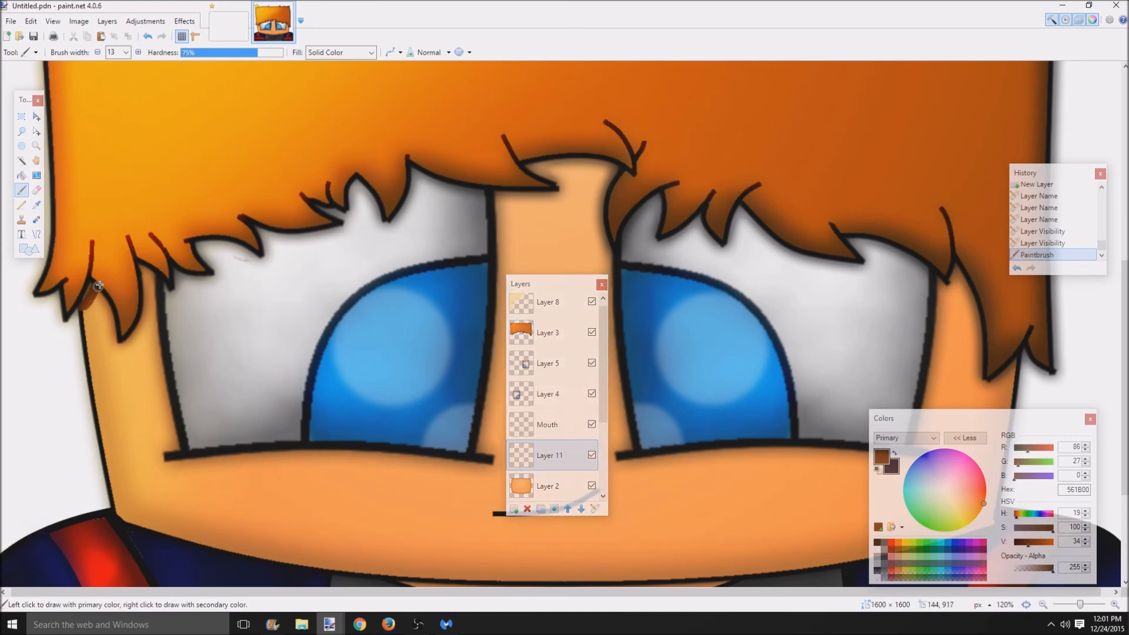
pyautogui.click(139, 52)
pyautogui.click(139, 52)
pyautogui.click(138, 52)
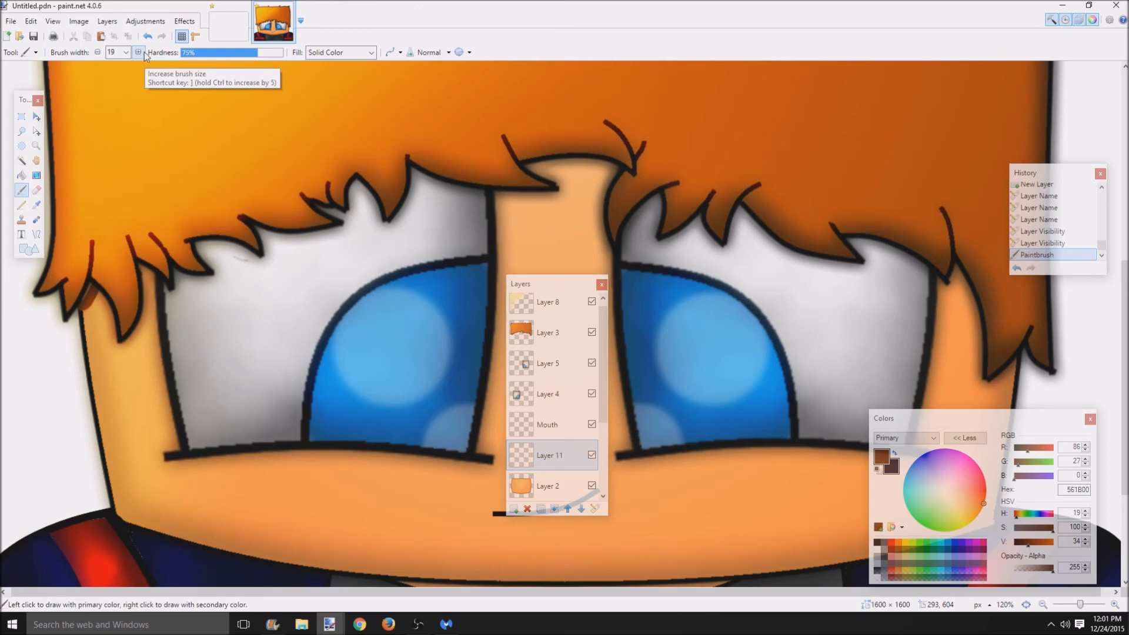
pyautogui.click(140, 52)
# - Paint dark brown shadows on Layer 11 under the hair at the left temple, between the eyes and at the right temple
pyautogui.moveTo(81, 309)
pyautogui.mouseDown()
pyautogui.moveTo(94, 290)
pyautogui.moveTo(102, 296)
pyautogui.moveTo(125, 353)
pyautogui.moveTo(142, 323)
pyautogui.moveTo(146, 268)
pyautogui.moveTo(167, 288)
pyautogui.mouseUp()
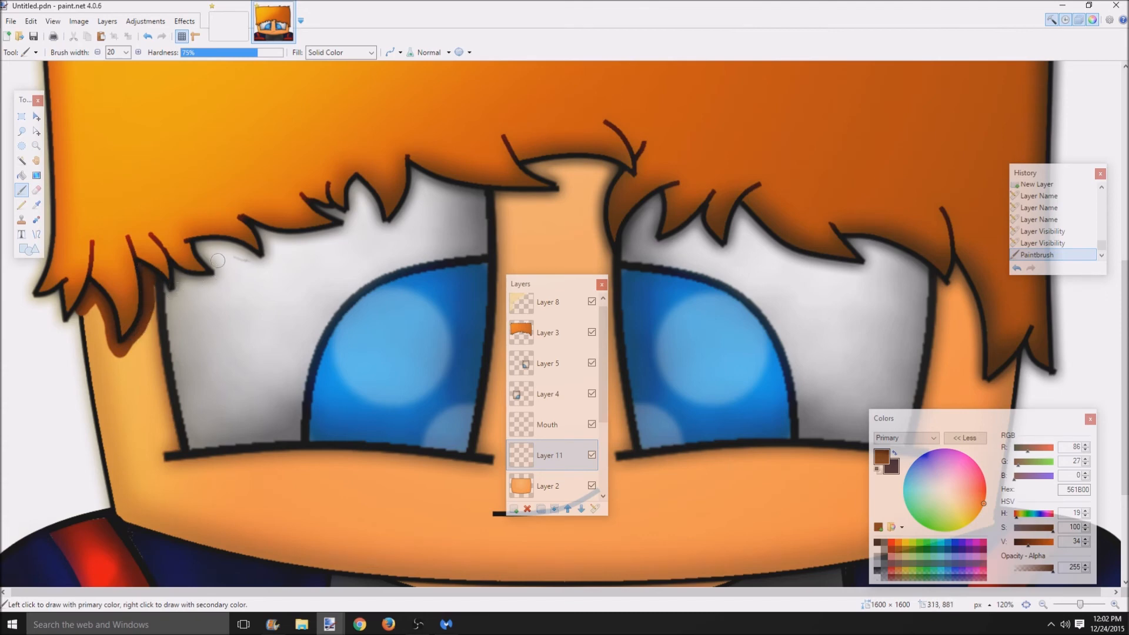
pyautogui.moveTo(492, 195)
pyautogui.mouseDown()
pyautogui.moveTo(556, 199)
pyautogui.moveTo(562, 189)
pyautogui.moveTo(530, 170)
pyautogui.moveTo(606, 156)
pyautogui.moveTo(616, 168)
pyautogui.moveTo(601, 219)
pyautogui.moveTo(618, 261)
pyautogui.mouseUp()
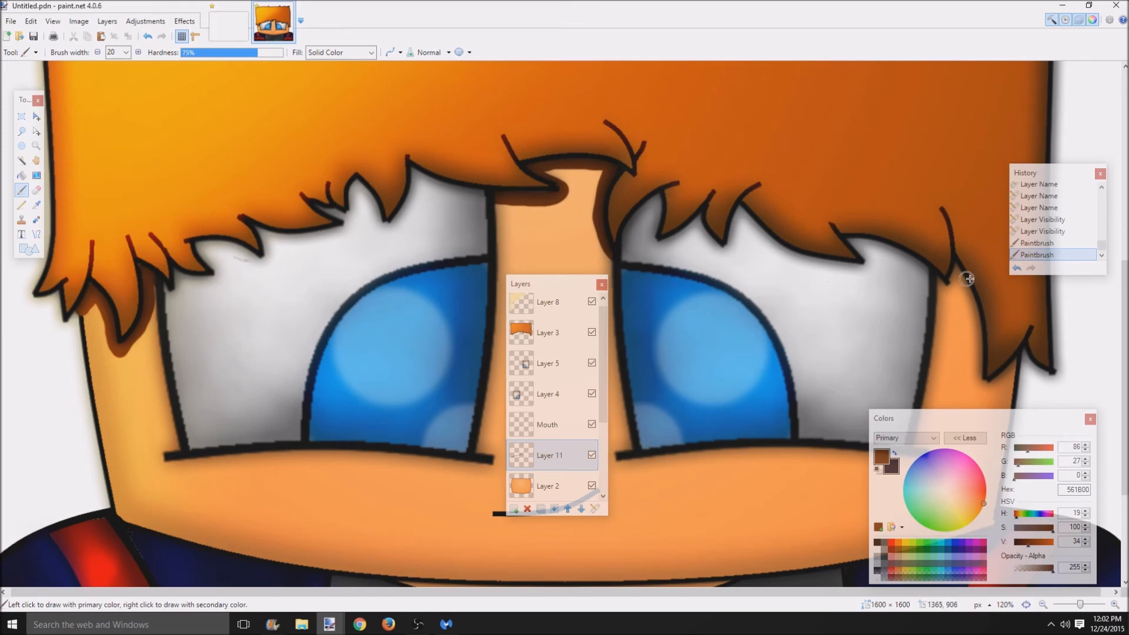
pyautogui.moveTo(949, 284)
pyautogui.mouseDown()
pyautogui.moveTo(939, 276)
pyautogui.moveTo(952, 282)
pyautogui.moveTo(959, 267)
pyautogui.moveTo(987, 388)
pyautogui.moveTo(1021, 363)
pyautogui.moveTo(1002, 379)
pyautogui.mouseUp()
# - Soften the dark brown hair shadows on Layer 11 with a Gaussian Blur of radius 24
pyautogui.scroll(-2, 725, 374)
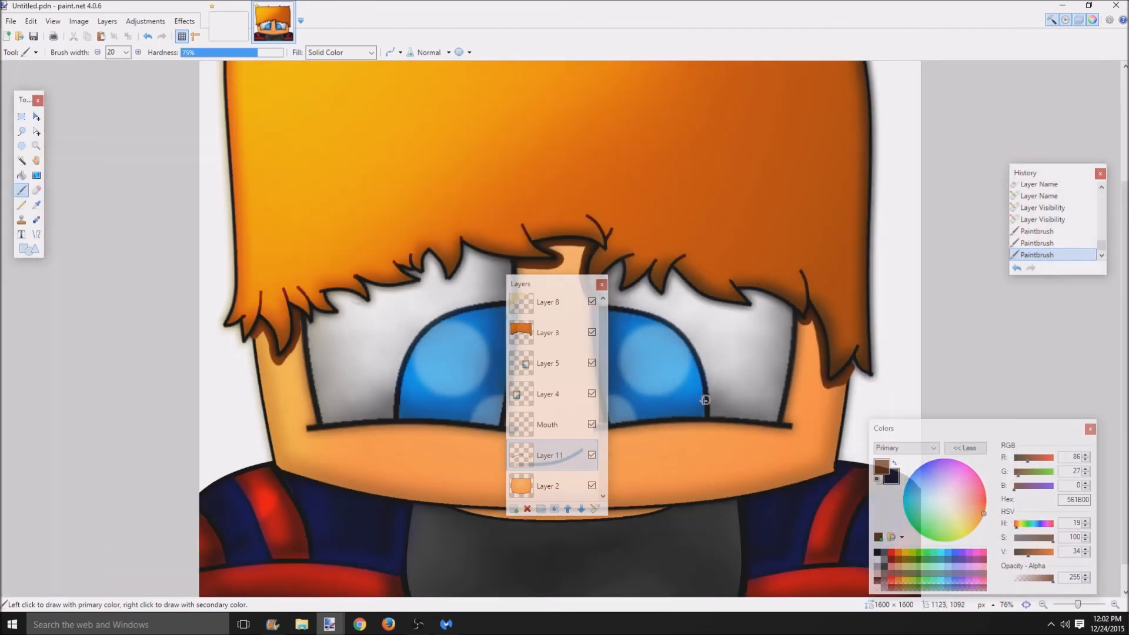
pyautogui.moveTo(545, 284); pyautogui.dragTo(39, 256)
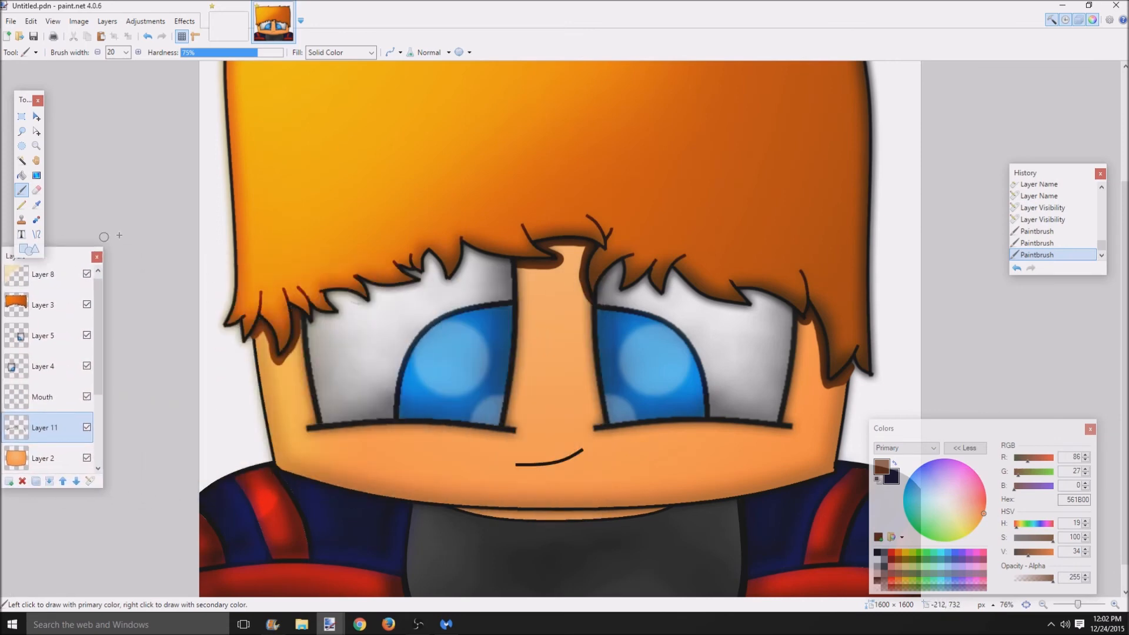
pyautogui.click(175, 21)
pyautogui.moveTo(212, 79)
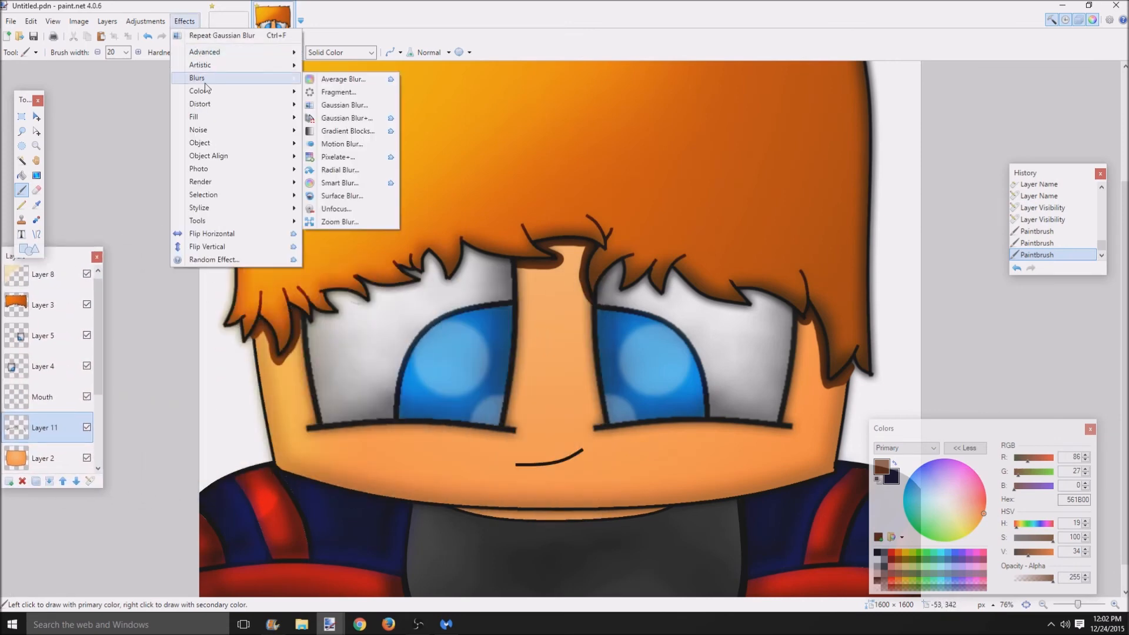
pyautogui.click(348, 113)
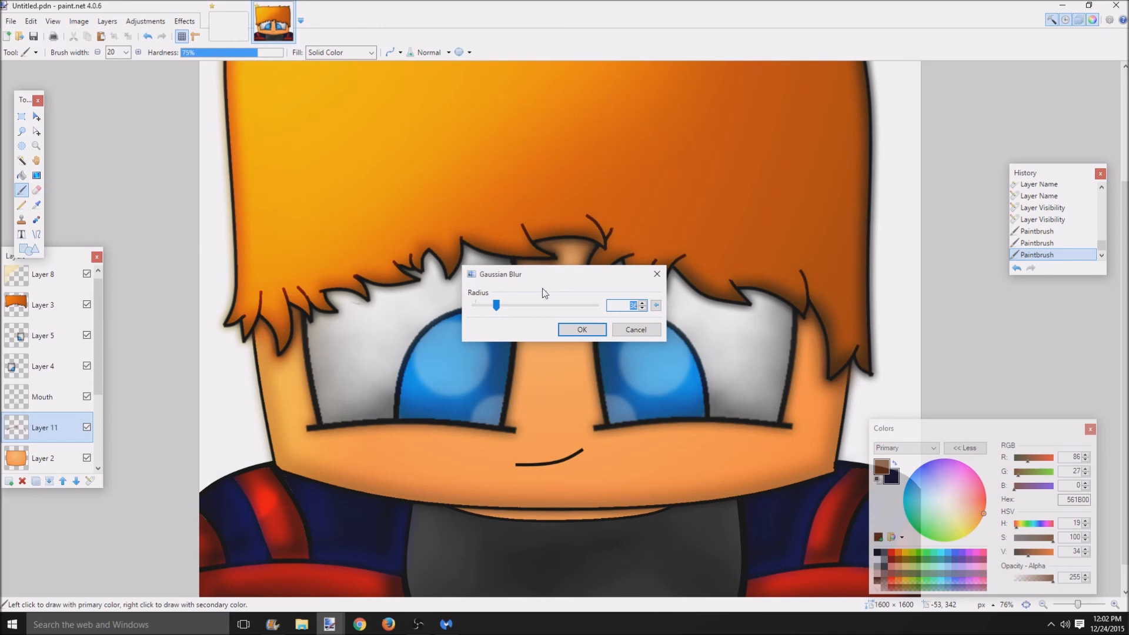
pyautogui.moveTo(496, 306); pyautogui.dragTo(492, 315)
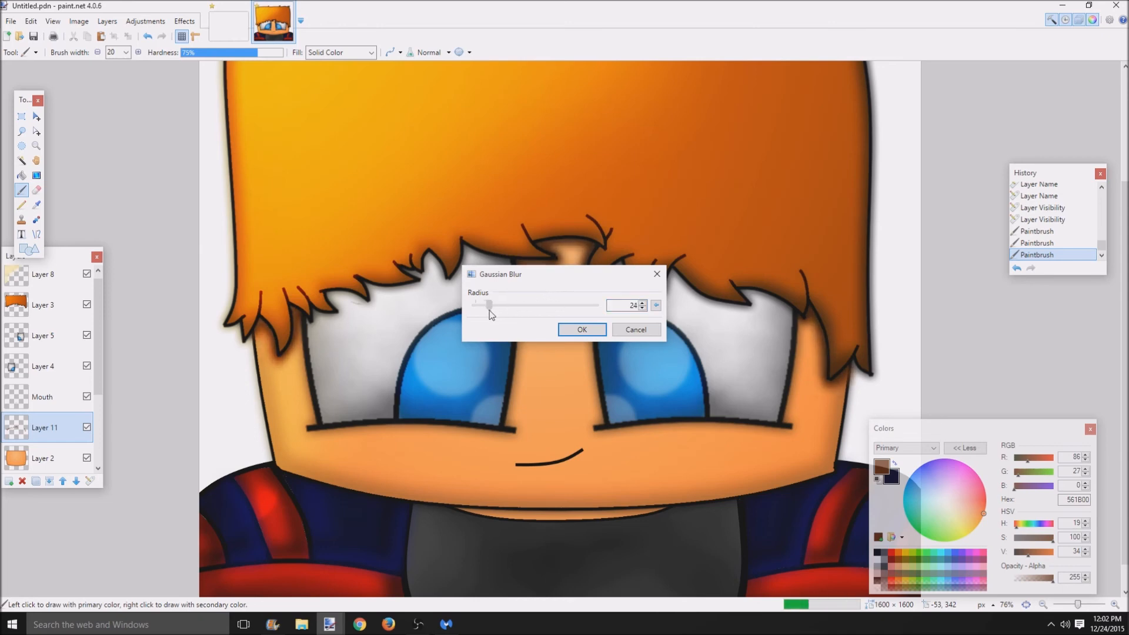
pyautogui.click(576, 330)
pyautogui.scroll(-4, 489, 399)
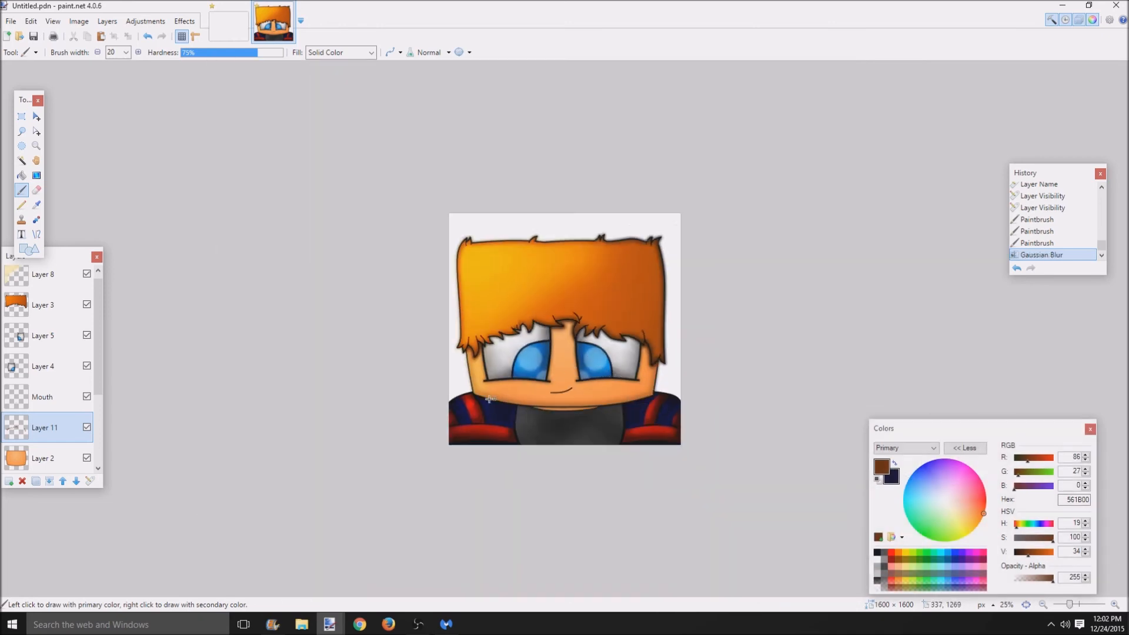
# - Compare the face with Layer 11 hidden and shown, and make Layer 2 the active layer
pyautogui.click(87, 428)
pyautogui.click(87, 428)
pyautogui.click(47, 458)
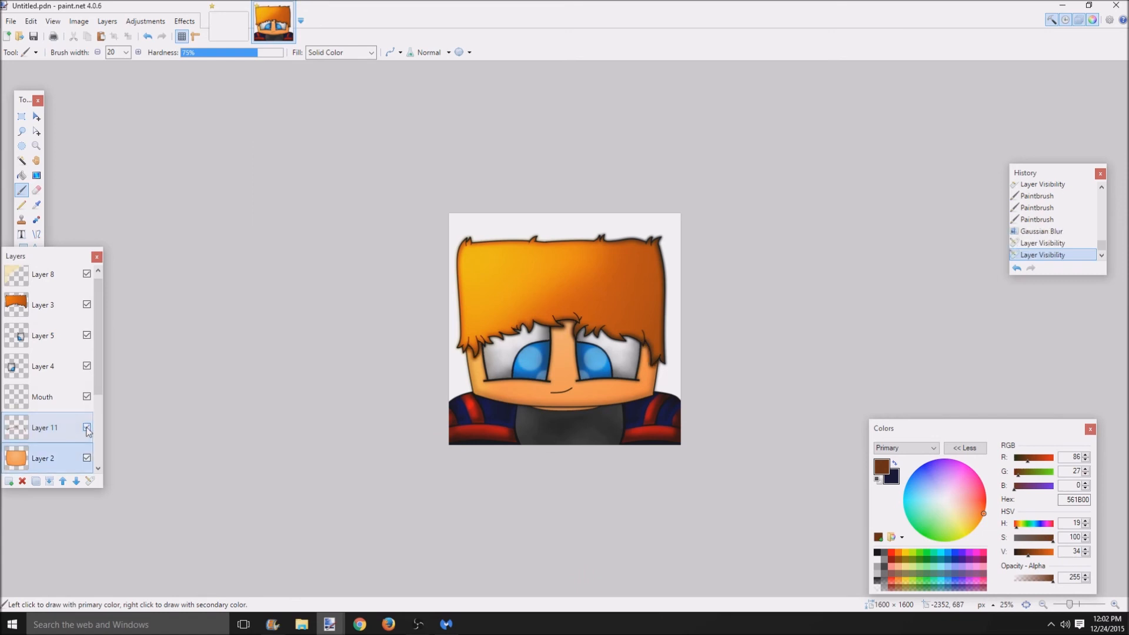
pyautogui.scroll(-3, 703, 380)
pyautogui.scroll(5, 702, 380)
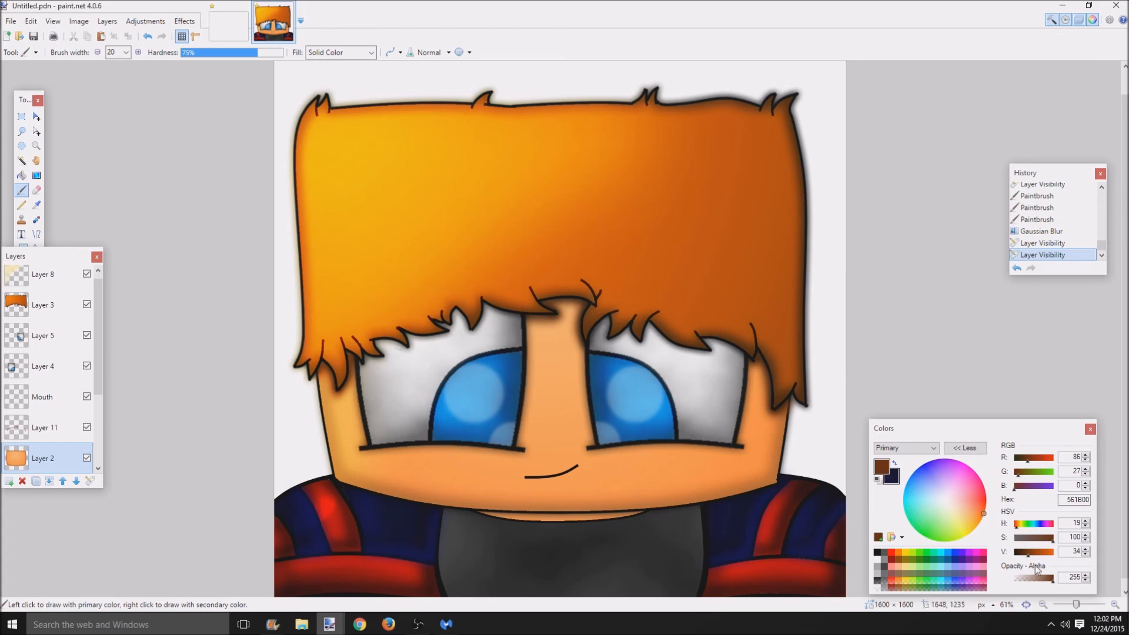
# - Sample the face's skin colour, lower its saturation to 33, and set the Paintbrush width to 40
pyautogui.click(37, 206)
pyautogui.click(553, 390)
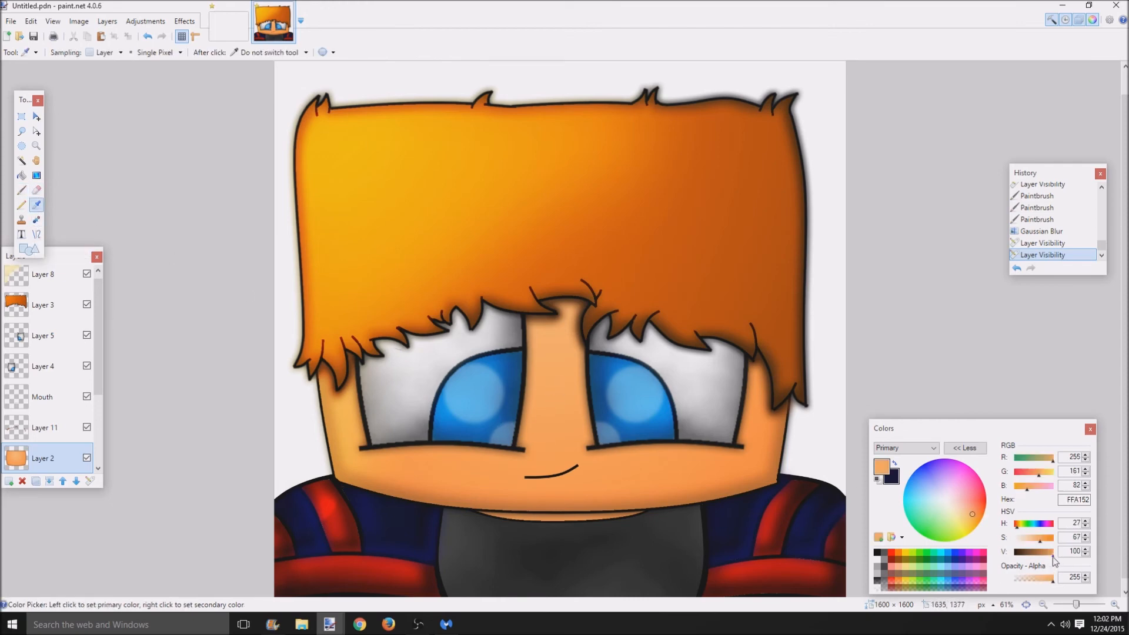
pyautogui.moveTo(1042, 538); pyautogui.dragTo(1027, 539)
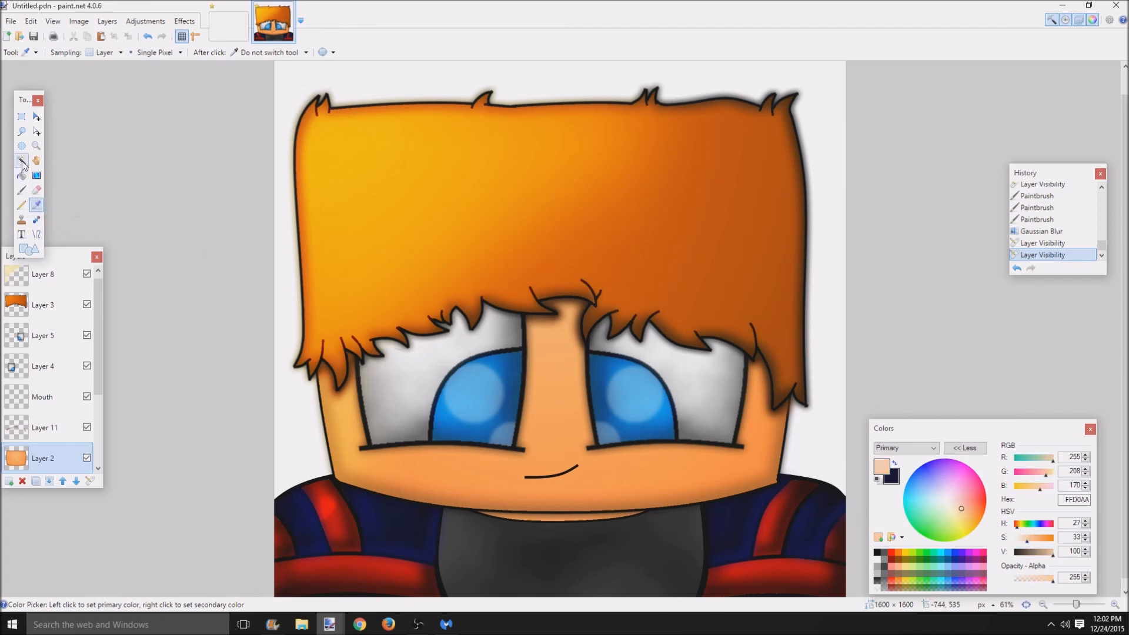
pyautogui.click(25, 190)
pyautogui.scroll(1, 388, 466)
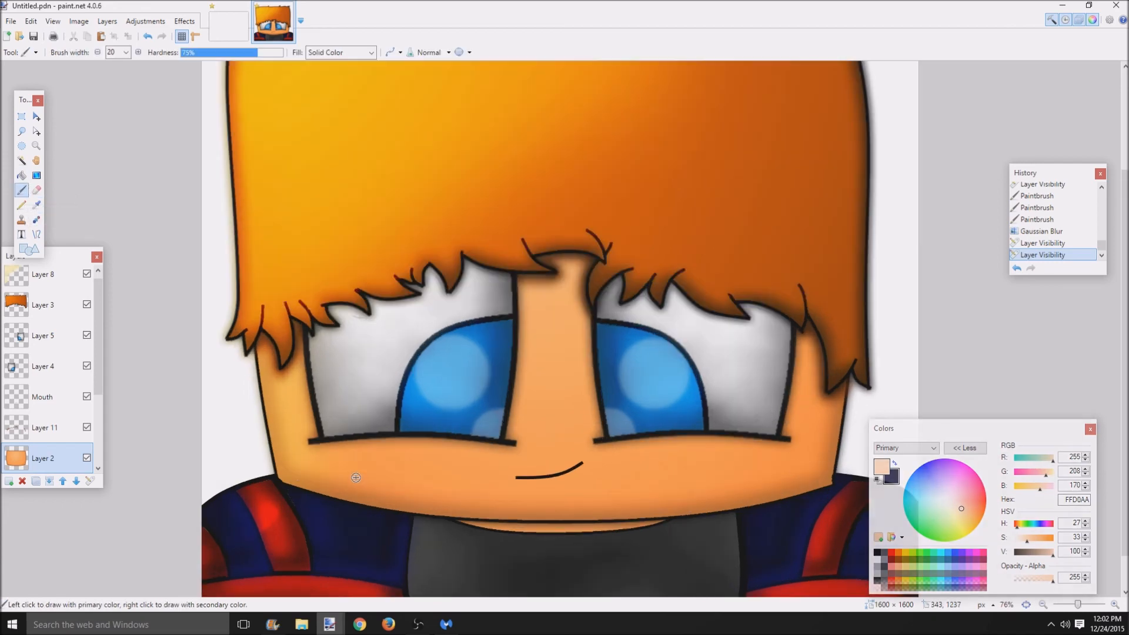
pyautogui.click(138, 52)
pyautogui.click(138, 52)
pyautogui.click(138, 52)
pyautogui.click(138, 52)
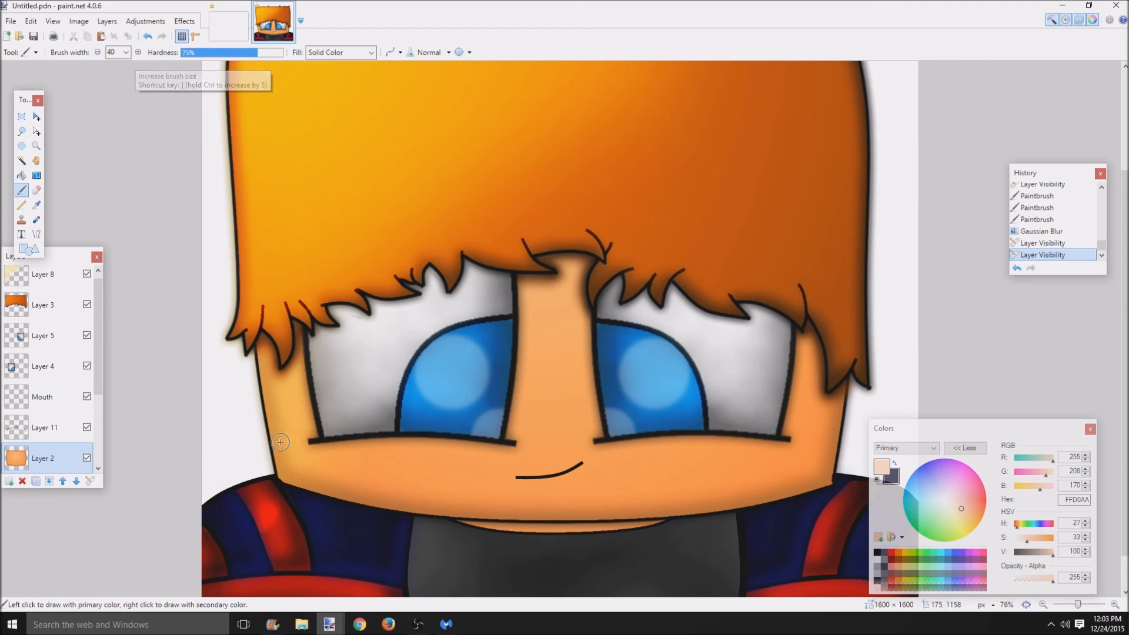
# - Try painting pale skin highlights directly on Layer 2 under both eyes, beside the left eye's outer edge and along the right eye's inner edge
pyautogui.moveTo(316, 452); pyautogui.dragTo(511, 453)
pyautogui.moveTo(592, 456)
pyautogui.mouseDown()
pyautogui.moveTo(656, 440)
pyautogui.moveTo(788, 450)
pyautogui.mouseUp()
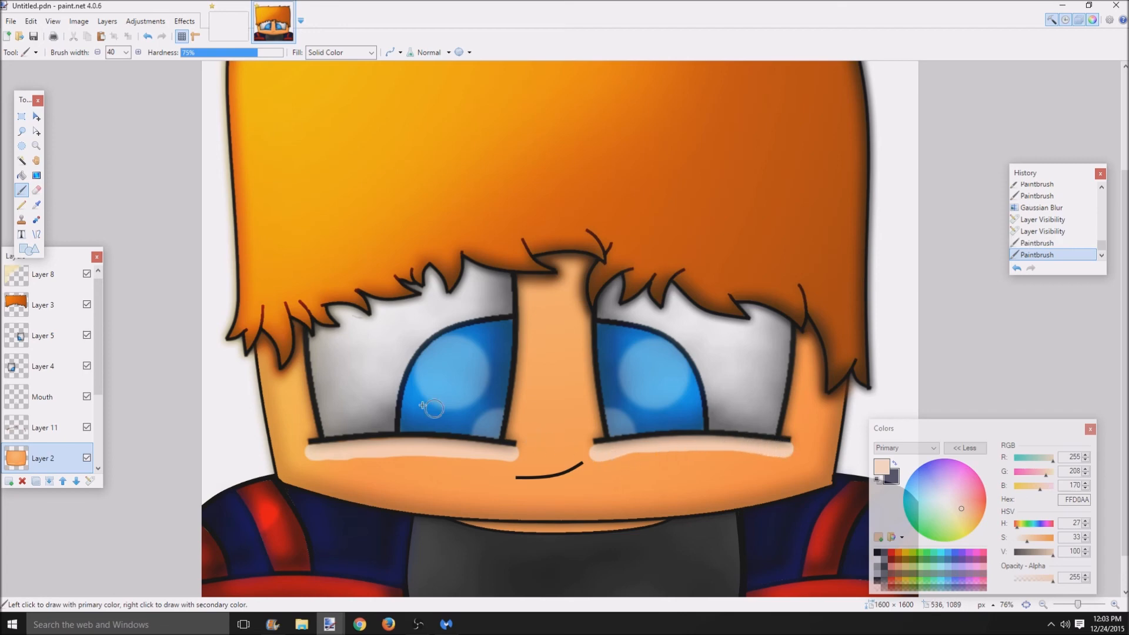
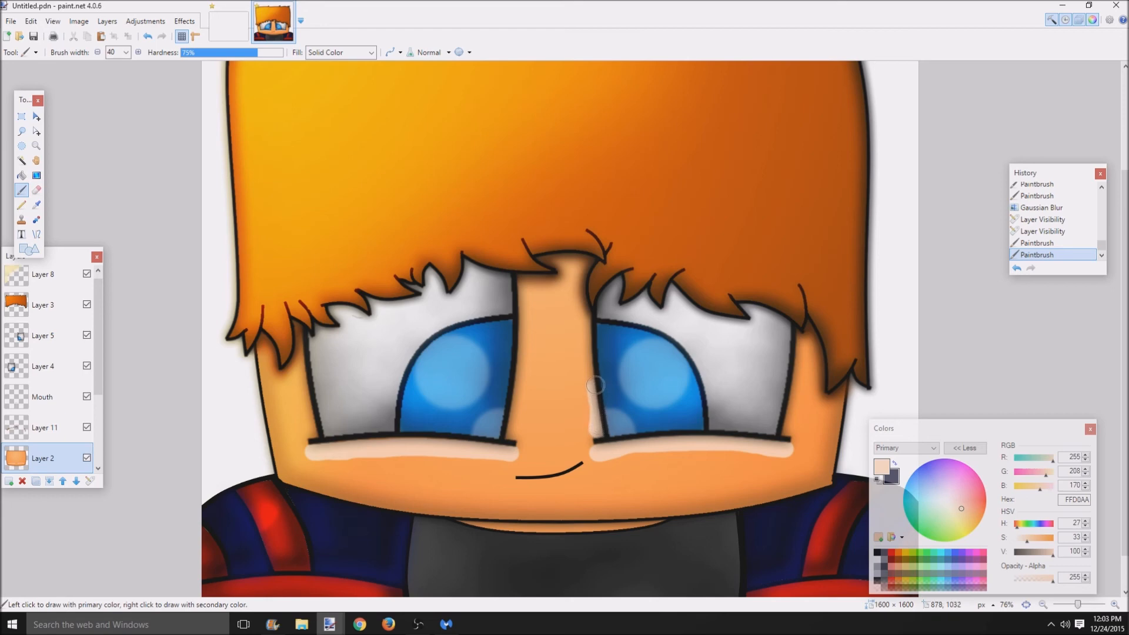
pyautogui.moveTo(595, 386); pyautogui.dragTo(591, 308)
pyautogui.moveTo(600, 266); pyautogui.dragTo(601, 267)
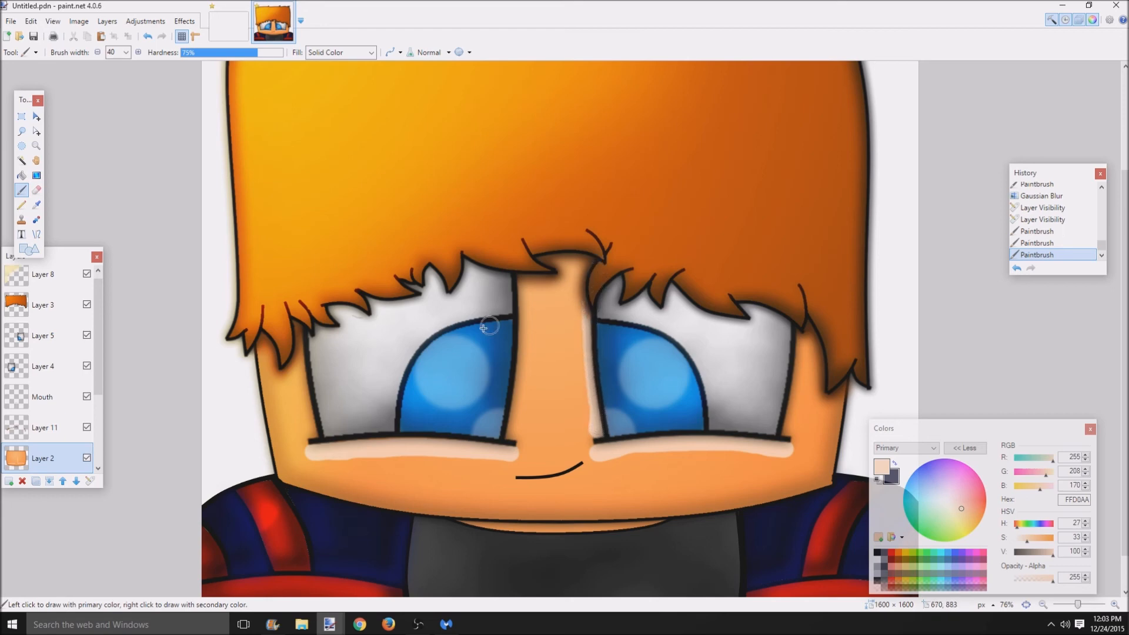
pyautogui.moveTo(306, 434); pyautogui.dragTo(300, 323)
pyautogui.moveTo(594, 432); pyautogui.dragTo(590, 397)
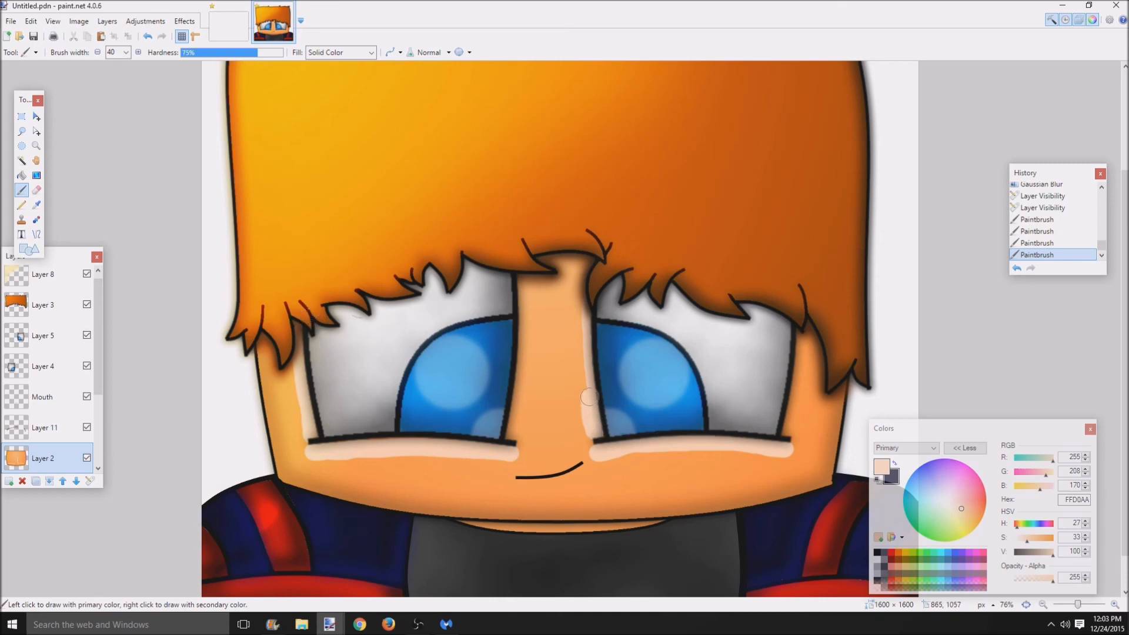
pyautogui.moveTo(588, 322); pyautogui.dragTo(604, 259)
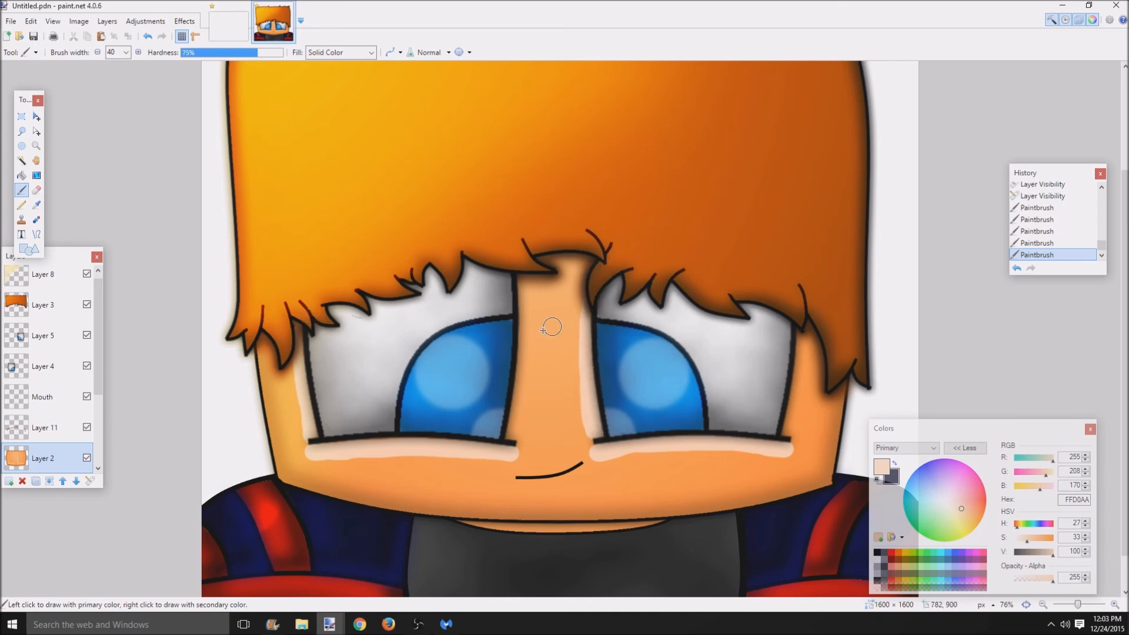
# - Try softening the pale highlights on Layer 2 by applying the same Gaussian Blur five times
pyautogui.hotkey('ctrl', 'f')
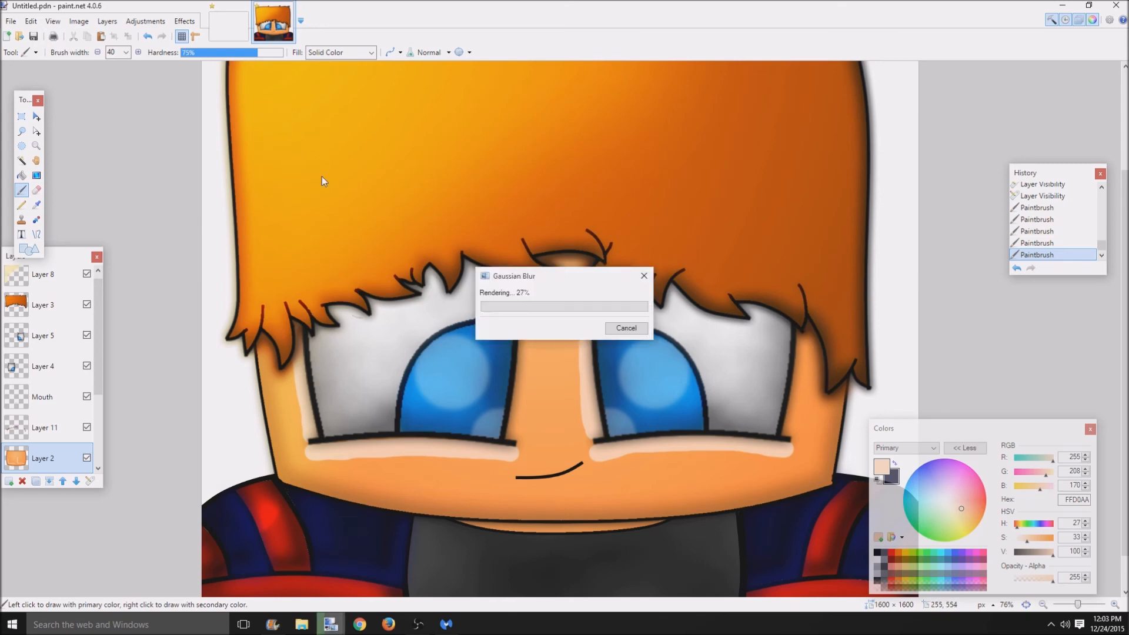
pyautogui.scroll(-2, 601, 397)
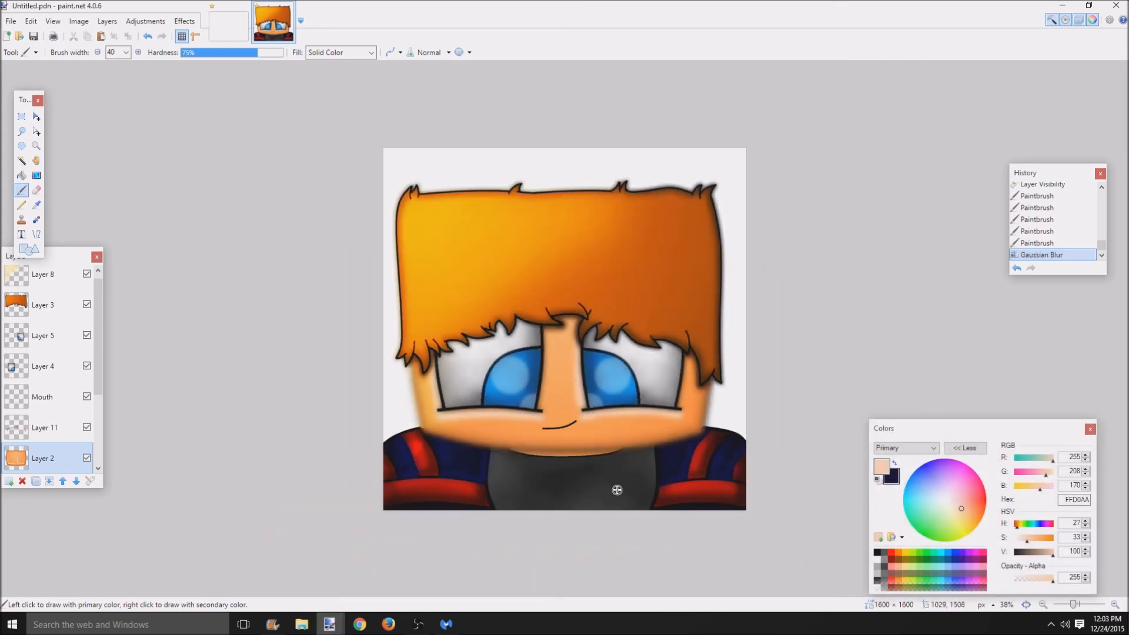
pyautogui.scroll(-2, 617, 490)
pyautogui.hotkey('ctrl', 'f')
pyautogui.hotkey('ctrl', 'f')
pyautogui.hotkey('ctrl', 'f')
pyautogui.hotkey('ctrl', 'f')
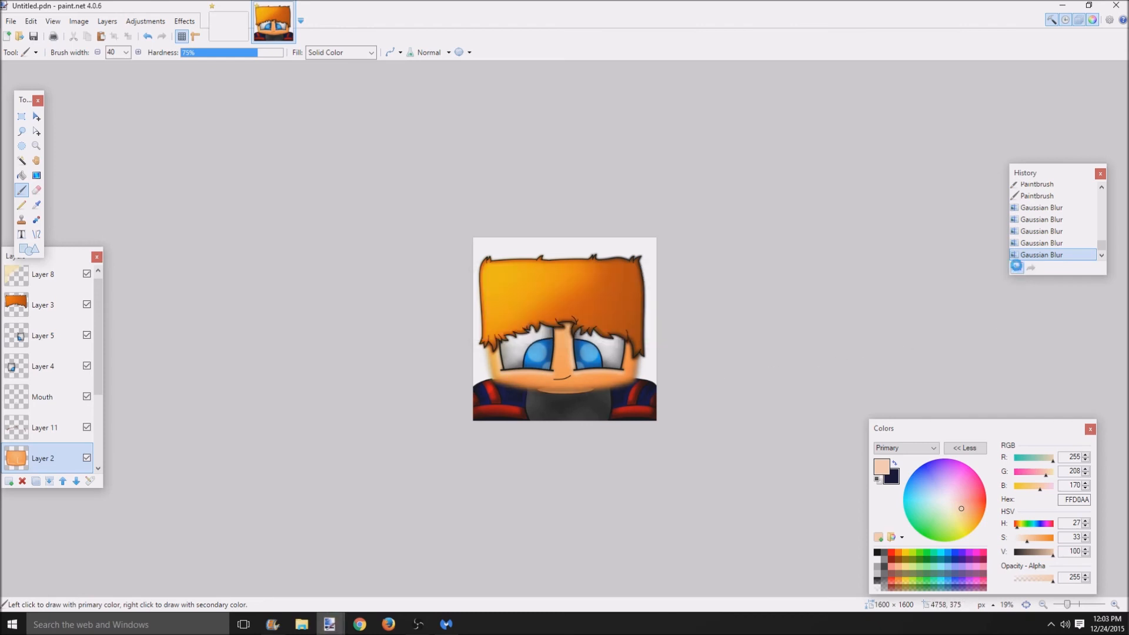
# - Undo all the Gaussian blurs and the pale highlight strokes made on Layer 2
pyautogui.click(1017, 268)
pyautogui.click(1017, 268)
pyautogui.click(1017, 268)
pyautogui.click(1017, 268)
pyautogui.click(1017, 268)
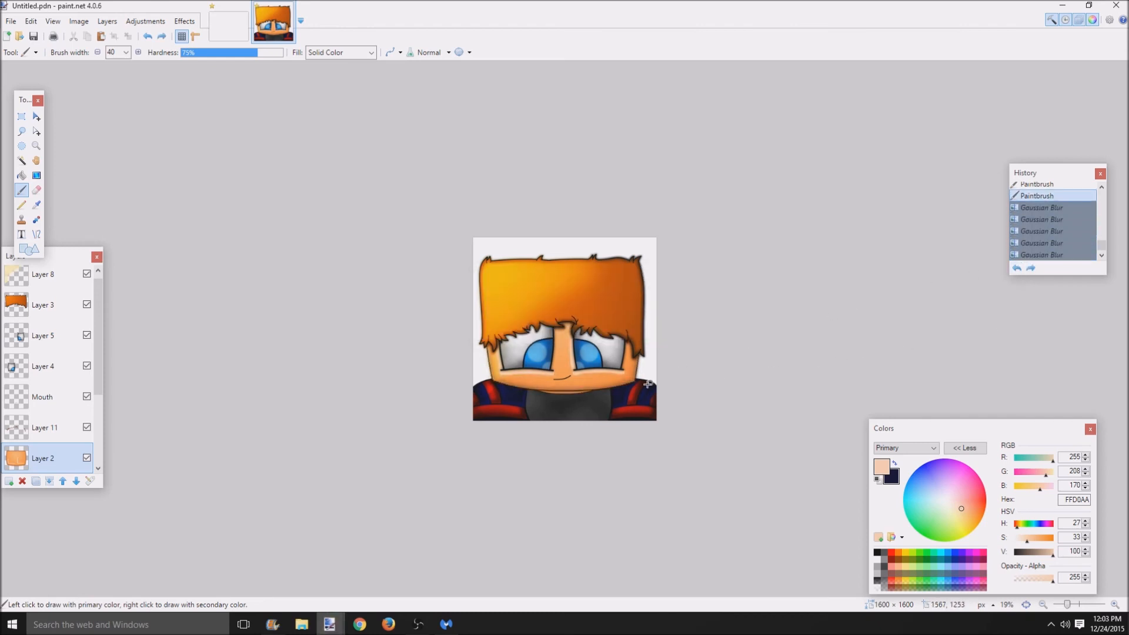
pyautogui.keyDown('ctrl'); pyautogui.scroll(2, 619, 418); pyautogui.keyUp('ctrl')
pyautogui.click(1017, 269)
pyautogui.click(1017, 268)
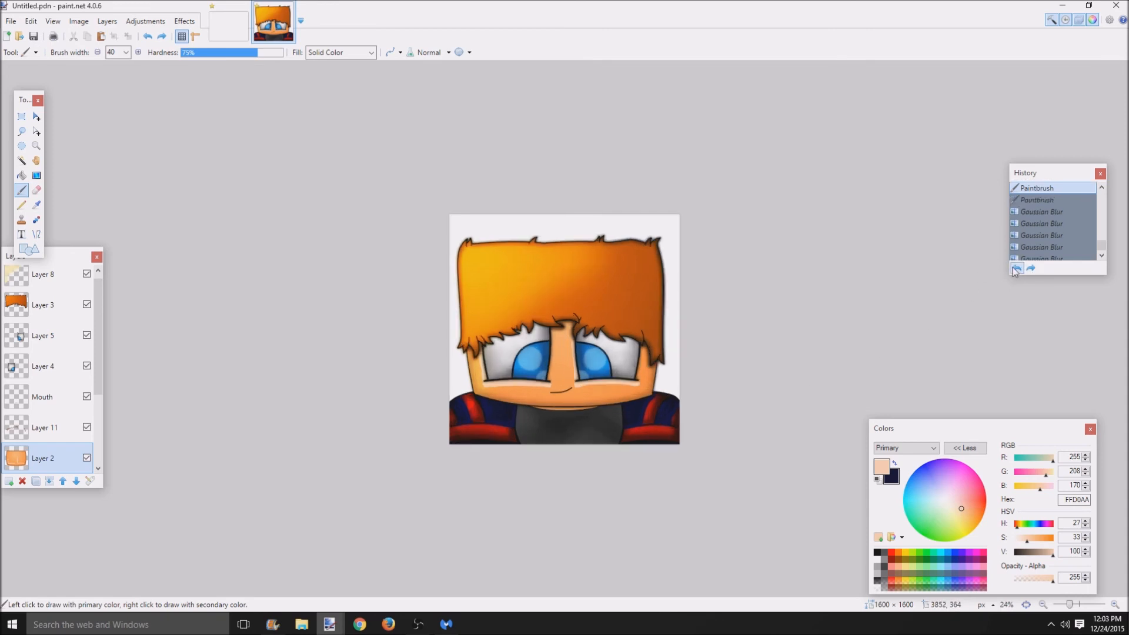
pyautogui.click(1017, 268)
pyautogui.click(1017, 268)
pyautogui.click(1017, 268)
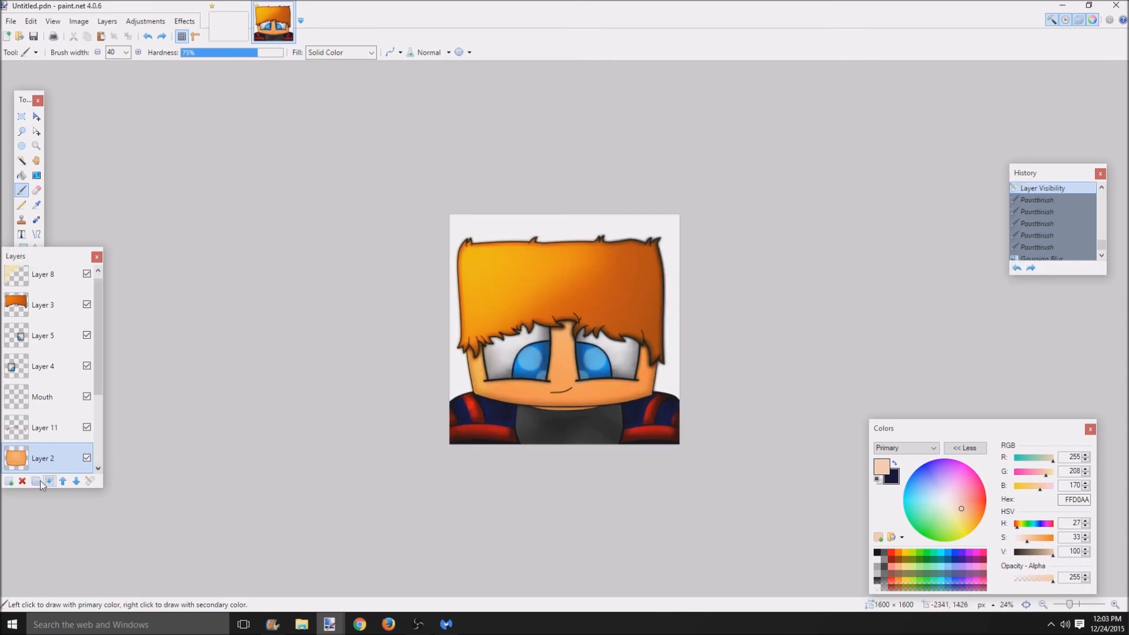
# - Add a new layer above Layer 2 and draw a pale 40-pixel-wide curve under the left eye, undoing a trial blur
pyautogui.click(9, 481)
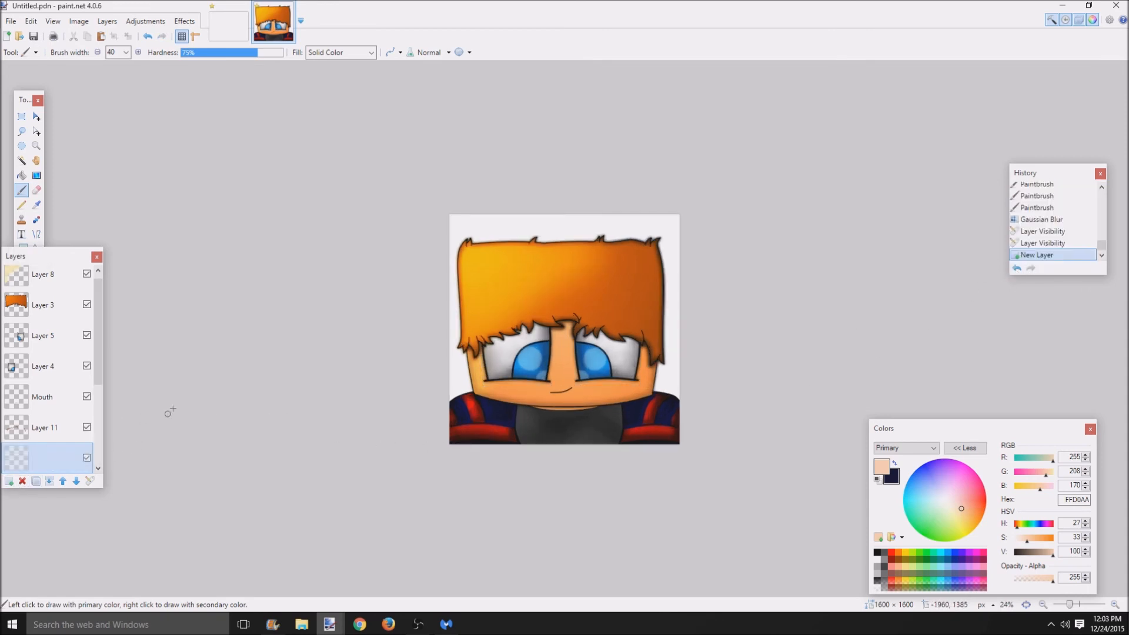
pyautogui.click(36, 234)
pyautogui.moveTo(486, 383)
pyautogui.mouseDown()
pyautogui.moveTo(550, 384)
pyautogui.moveTo(509, 382)
pyautogui.mouseUp()
pyautogui.hotkey('ctrl', 'f')
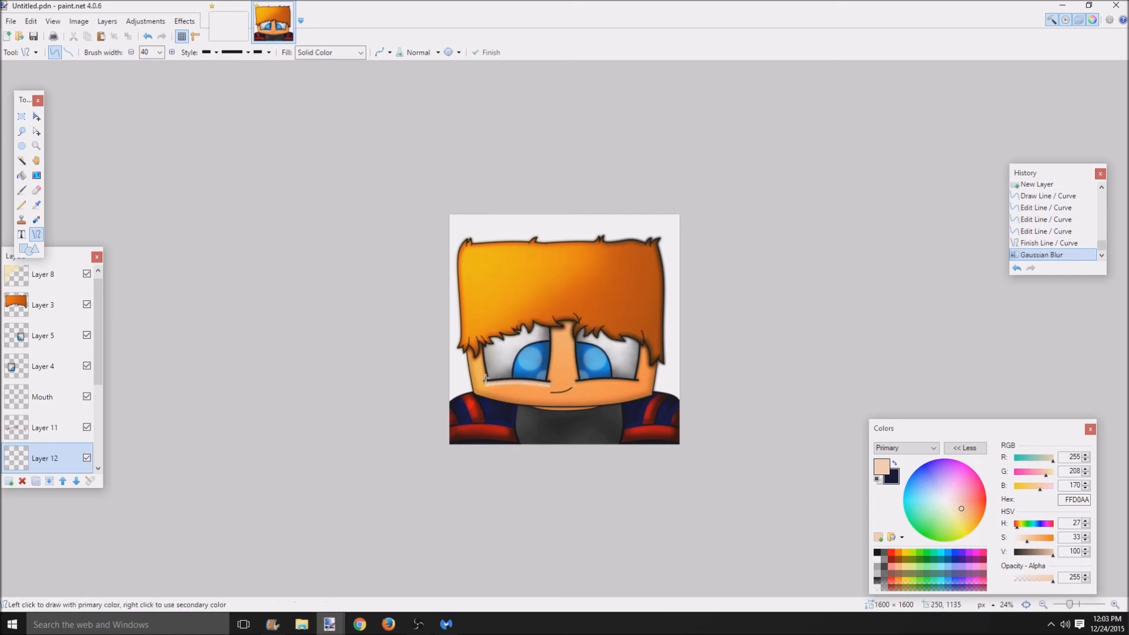
pyautogui.click(1016, 268)
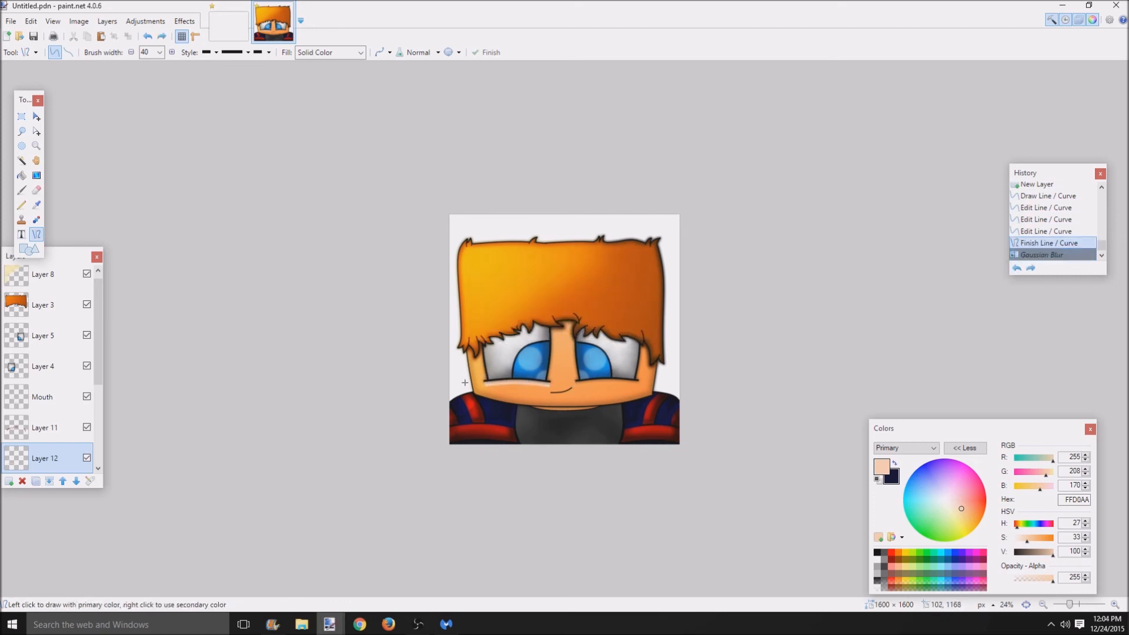
# - Draw a pale curve about 252 pixels long up the outer edge of the left eye
pyautogui.moveTo(486, 379)
pyautogui.mouseDown()
pyautogui.moveTo(481, 343)
pyautogui.moveTo(483, 369)
pyautogui.mouseUp()
pyautogui.press('Return')
pyautogui.hotkey('ctrl', 'z')
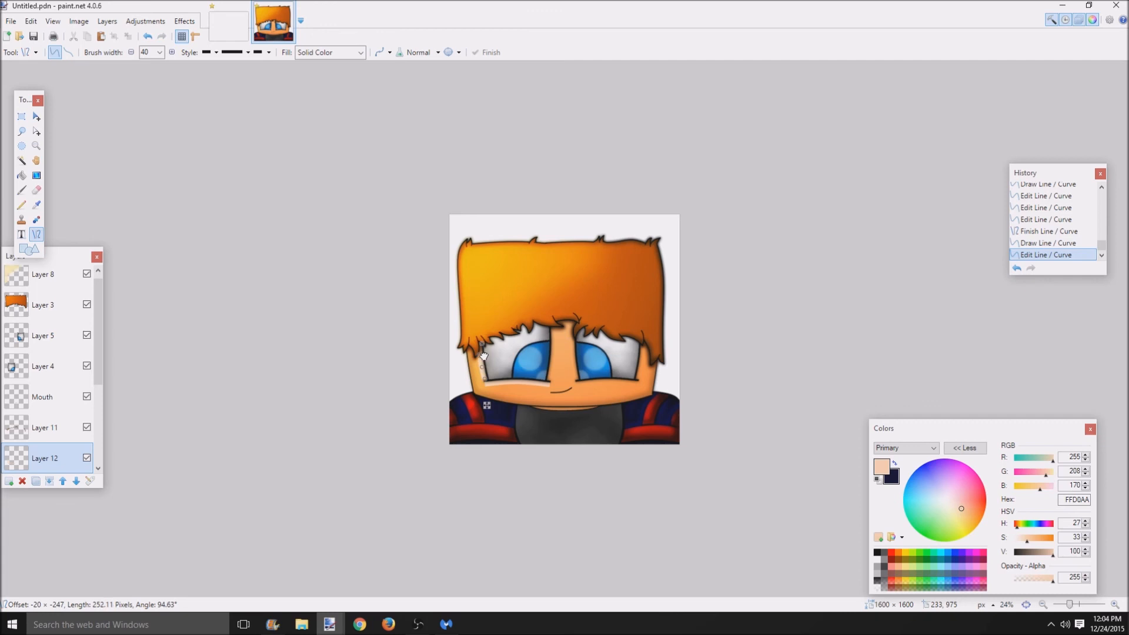
pyautogui.click(483, 355)
pyautogui.press('Return')
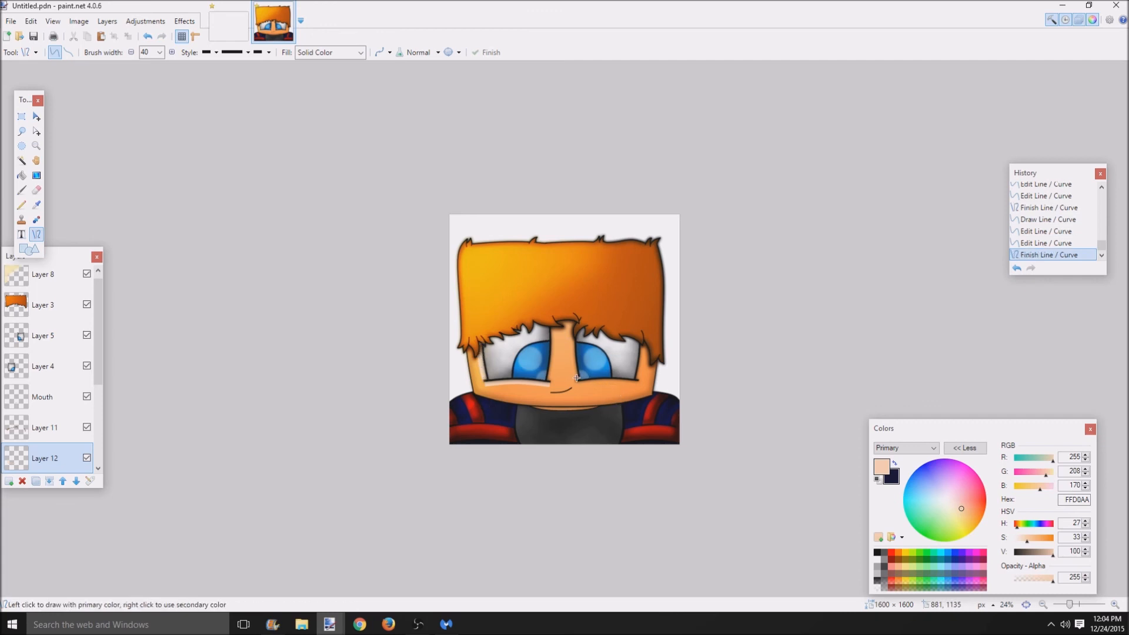
# - Draw pale curves under the right eye and up its inner edge, the inner one about 424 pixels long
pyautogui.moveTo(577, 378); pyautogui.dragTo(576, 319)
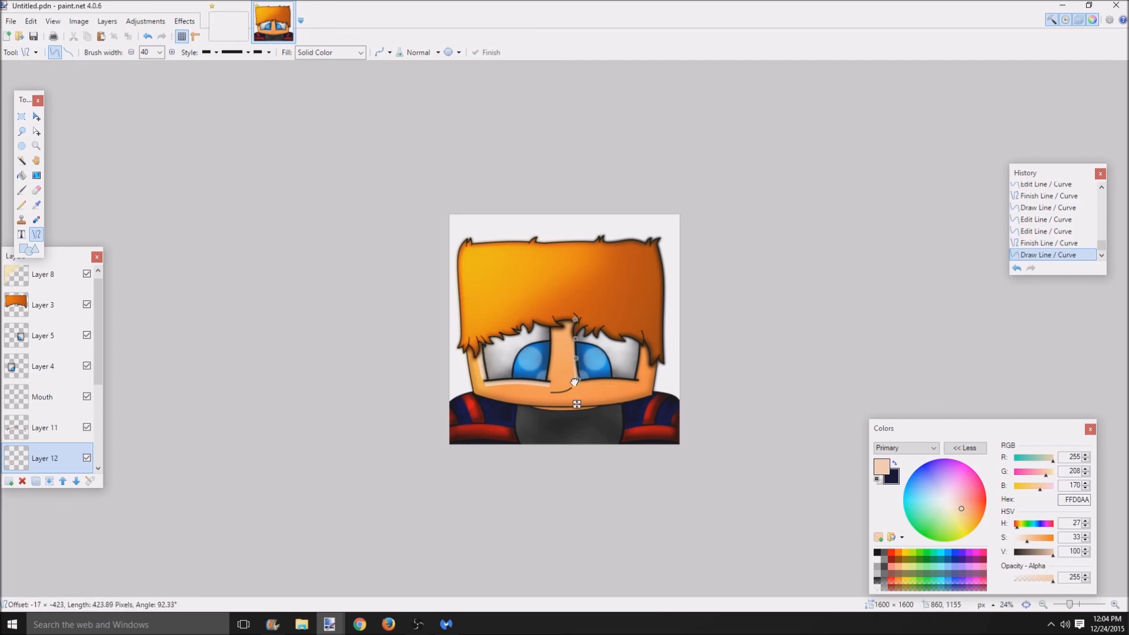
pyautogui.moveTo(575, 382); pyautogui.dragTo(578, 380)
pyautogui.moveTo(575, 339)
pyautogui.mouseDown()
pyautogui.moveTo(584, 384)
pyautogui.moveTo(638, 384)
pyautogui.moveTo(575, 374)
pyautogui.moveTo(574, 320)
pyautogui.moveTo(575, 331)
pyautogui.mouseUp()
pyautogui.press('Return')
pyautogui.press('Return')
pyautogui.moveTo(572, 381); pyautogui.dragTo(574, 383)
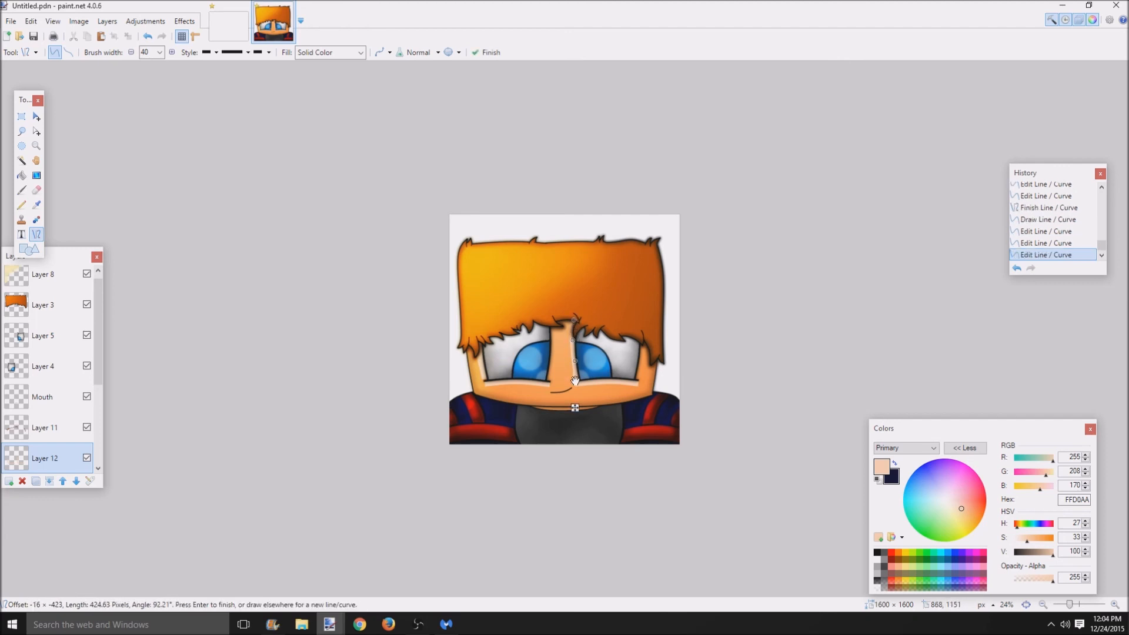
pyautogui.press('Return')
# - Soften the pale eye highlights on Layer 12 by repeating the Gaussian Blur twice
pyautogui.hotkey('ctrl', 'f')
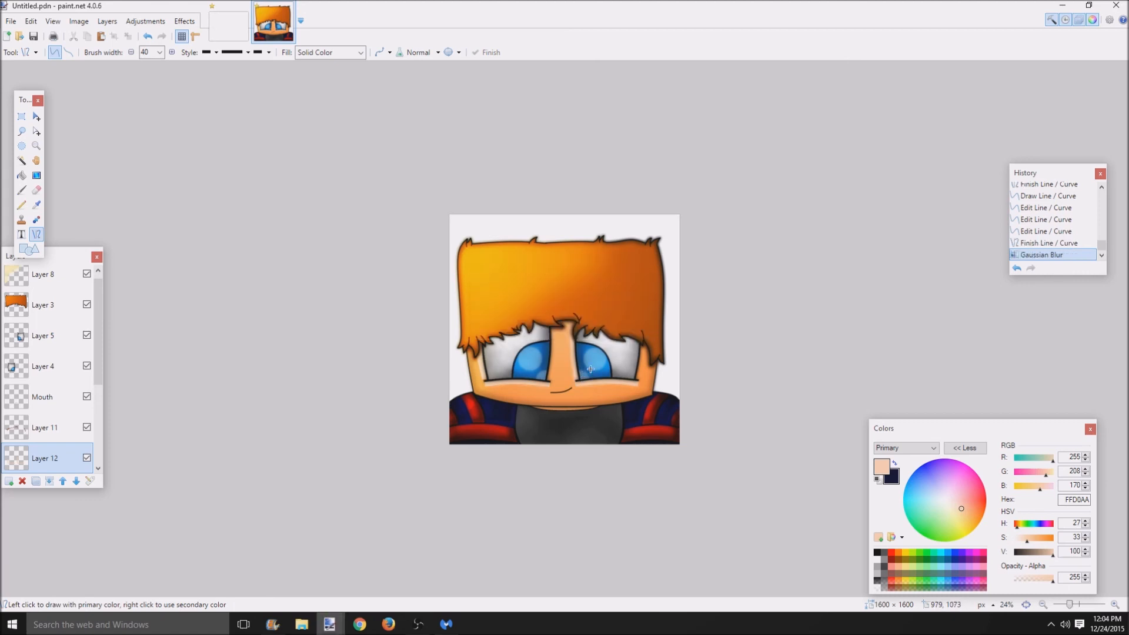
pyautogui.hotkey('ctrl', 'f')
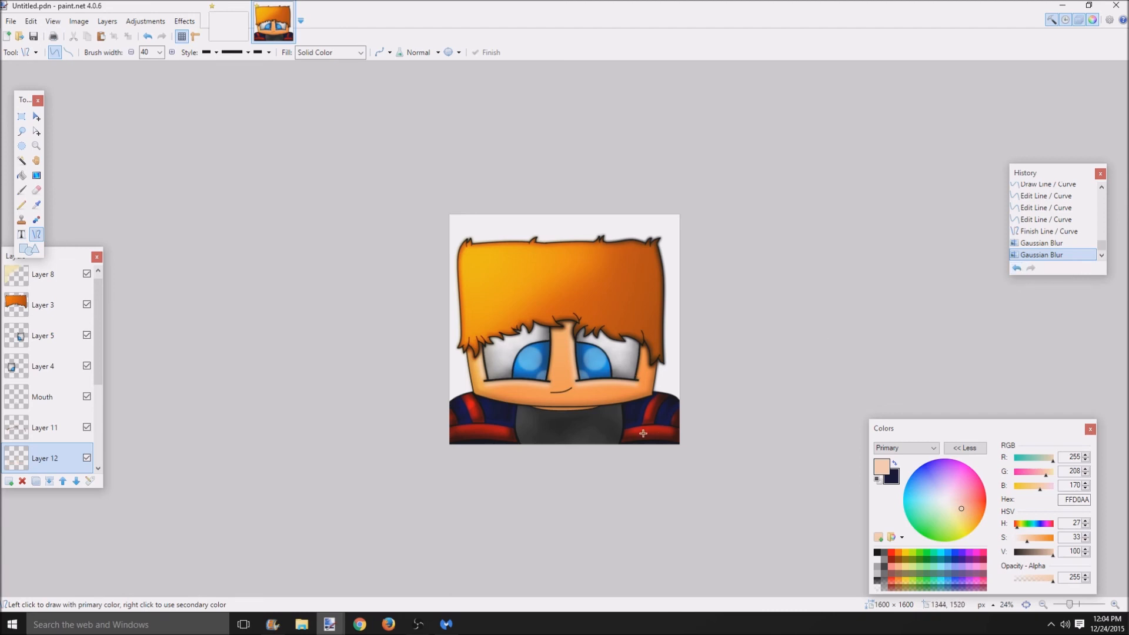
pyautogui.scroll(5, 643, 434)
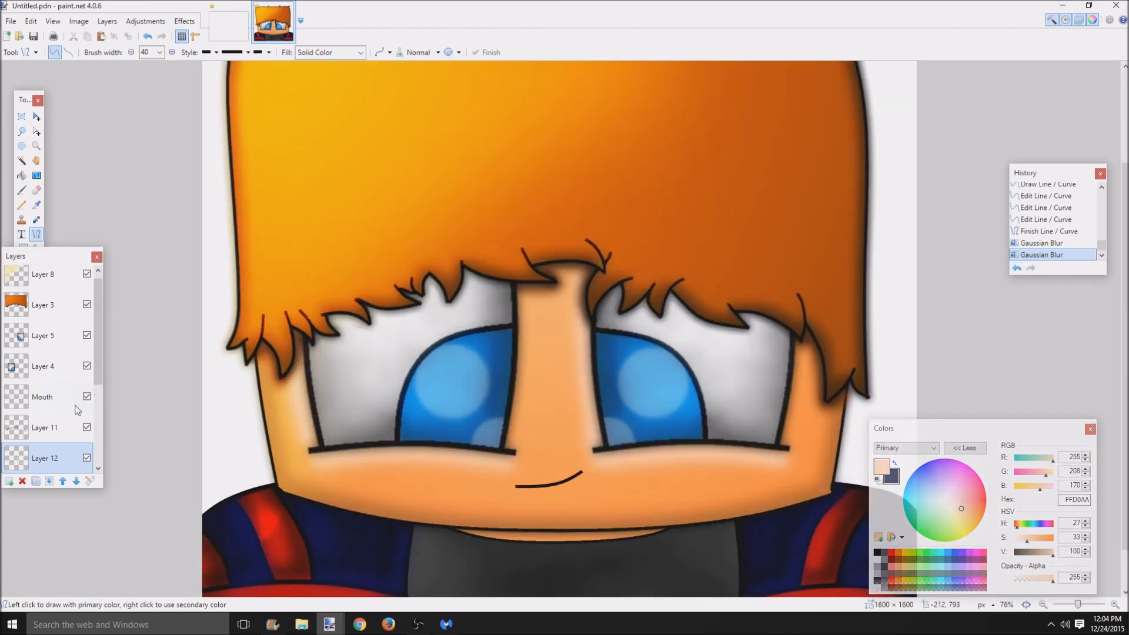
# - Select everything on Layer 12 and move the blurred highlights up about 10 pixels, closer to the eyes
pyautogui.click(36, 116)
pyautogui.hotkey('ctrl', 'a')
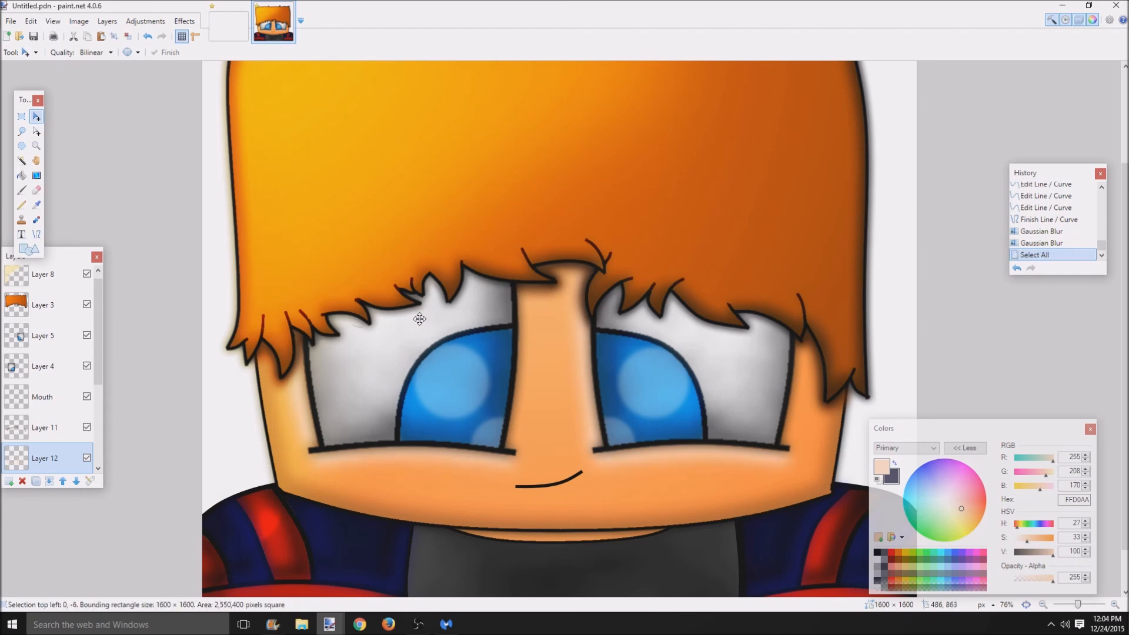
pyautogui.moveTo(420, 321); pyautogui.dragTo(419, 317)
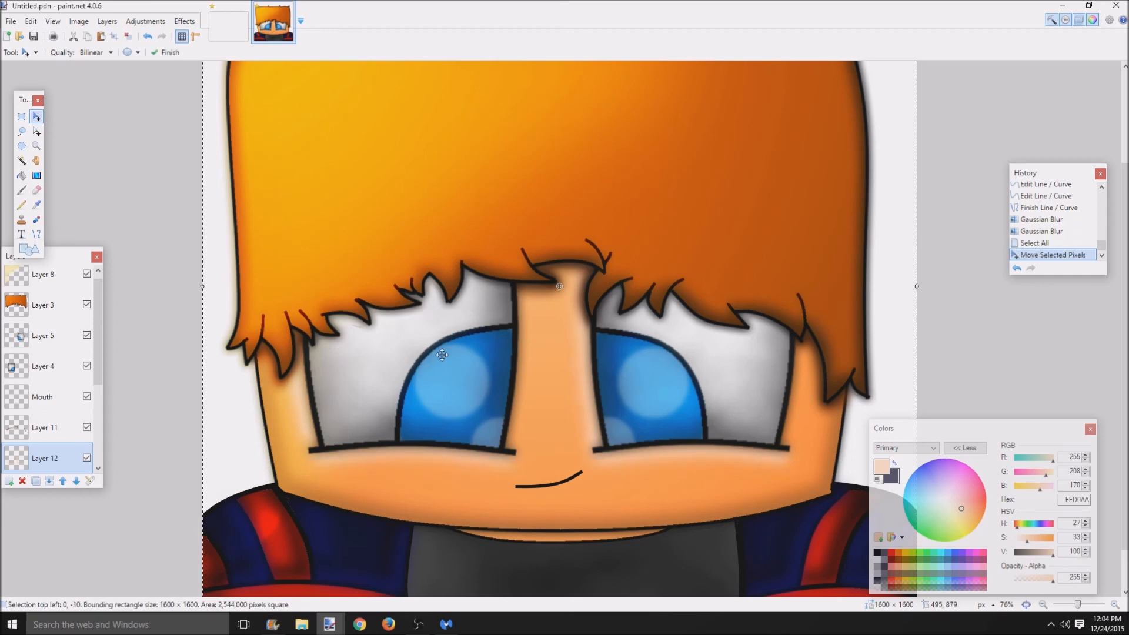
# - Deselect the moved eye highlights and examine the whole avatar up close and from afar
pyautogui.hotkey('ctrl', 'd')
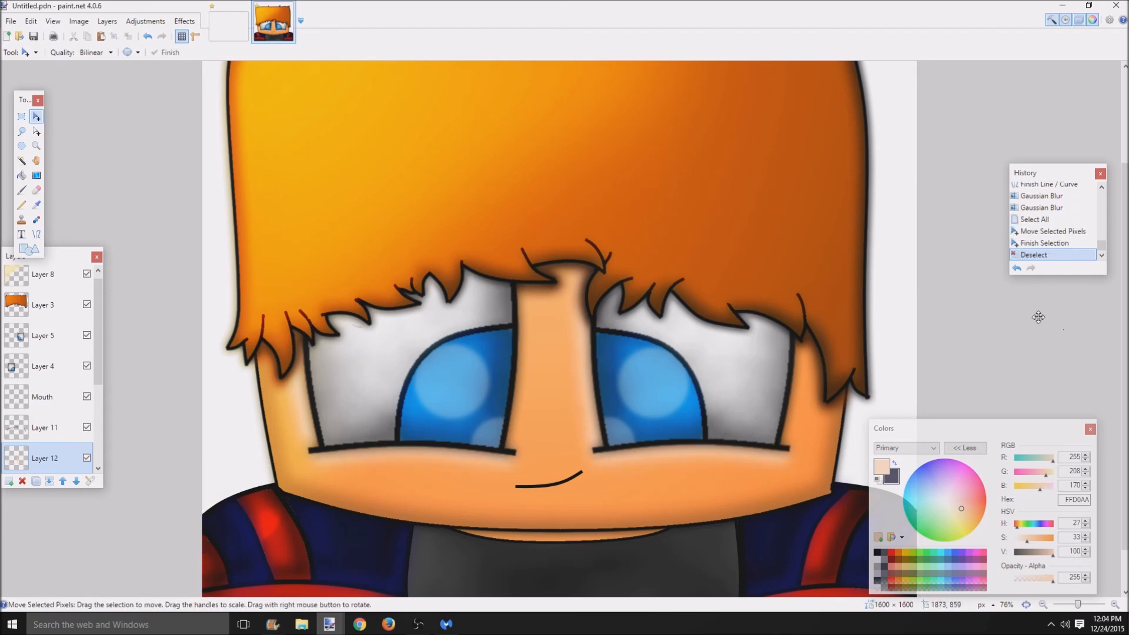
pyautogui.scroll(-3, 667, 469)
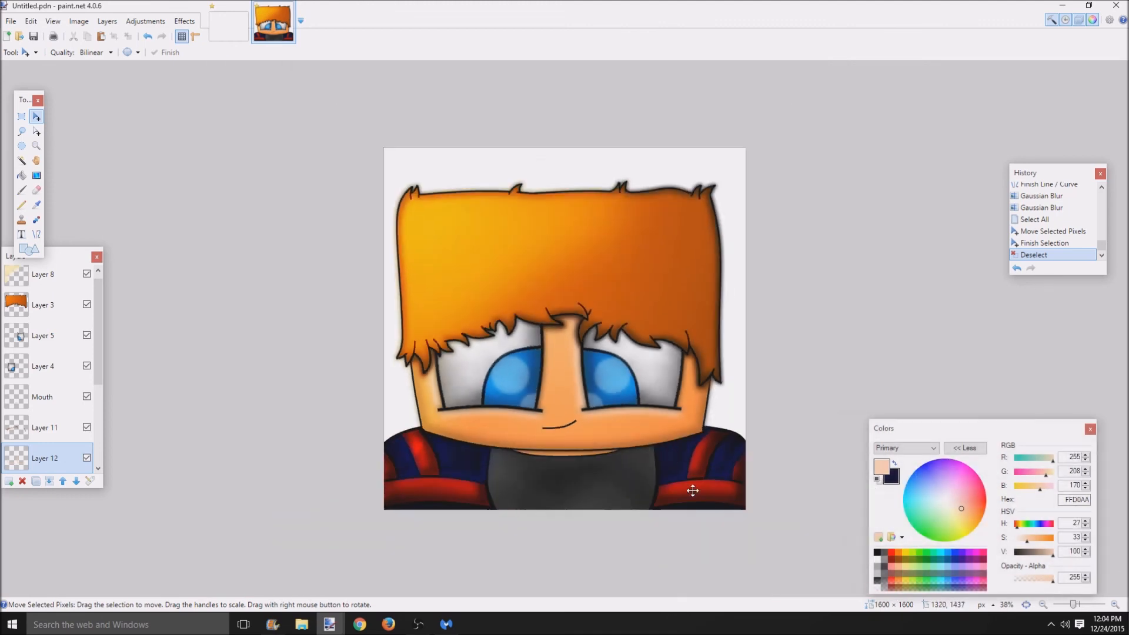
pyautogui.scroll(-1, 574, 500)
pyautogui.scroll(4, 565, 502)
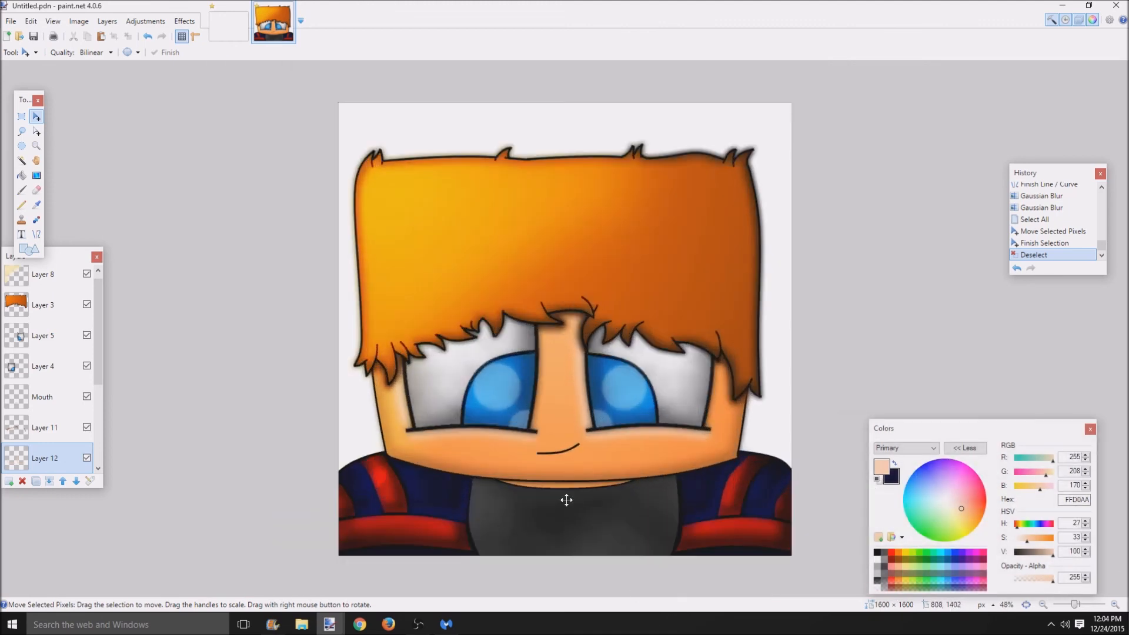
pyautogui.scroll(-3, 438, 445)
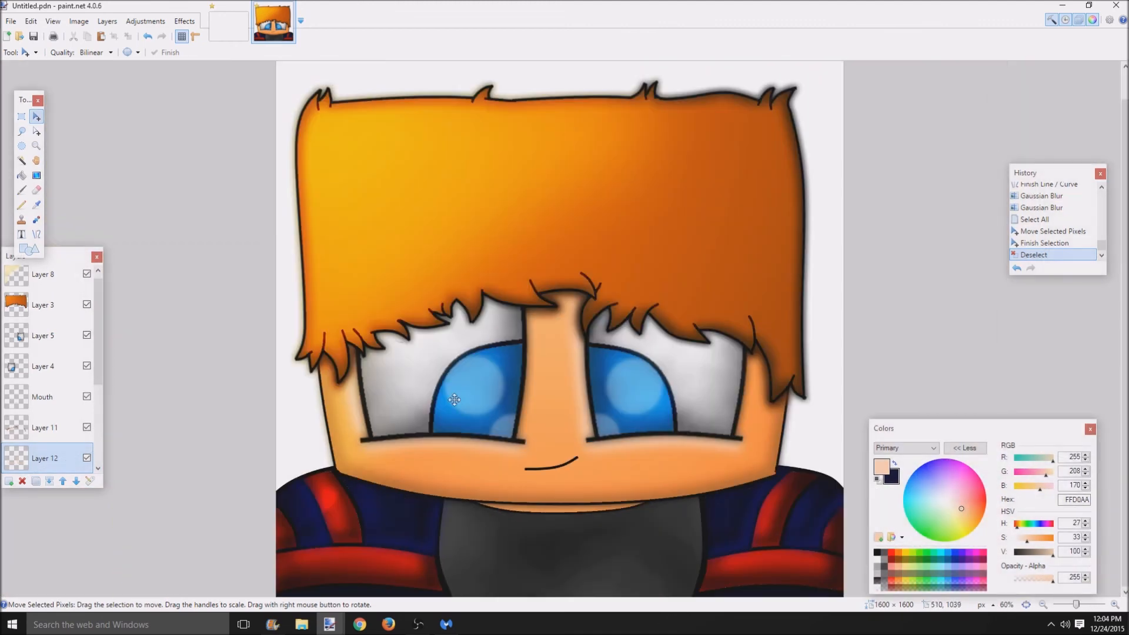
pyautogui.scroll(-2, 561, 417)
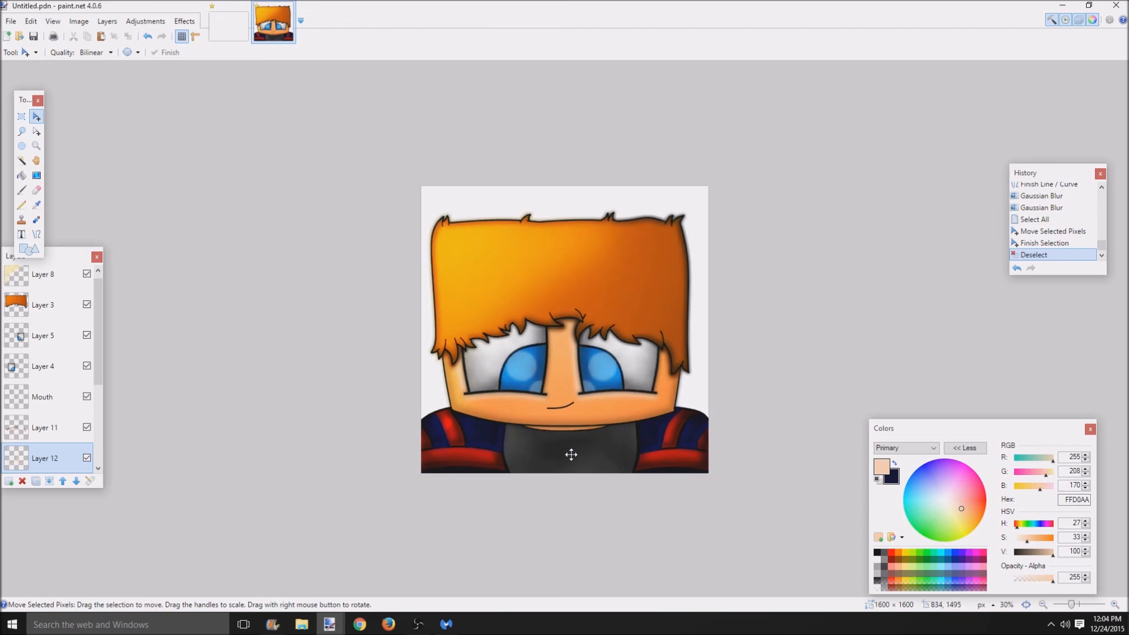
pyautogui.scroll(4, 568, 450)
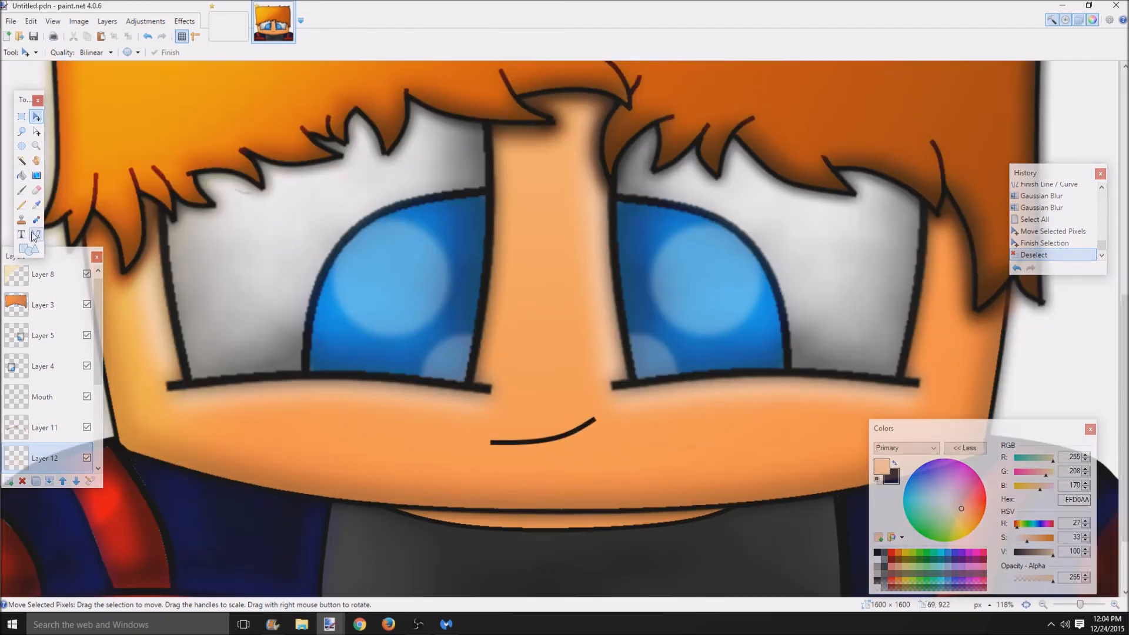
# - Try painting a pale stroke just below the mouth with the Paintbrush at width 40
pyautogui.click(22, 190)
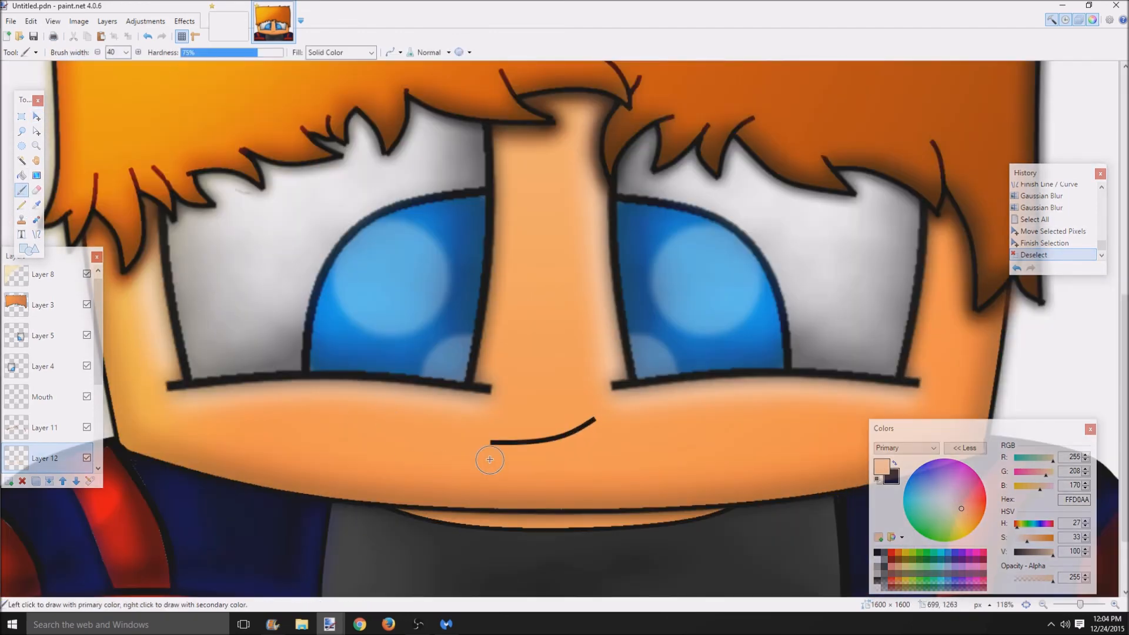
pyautogui.moveTo(496, 458); pyautogui.dragTo(616, 447)
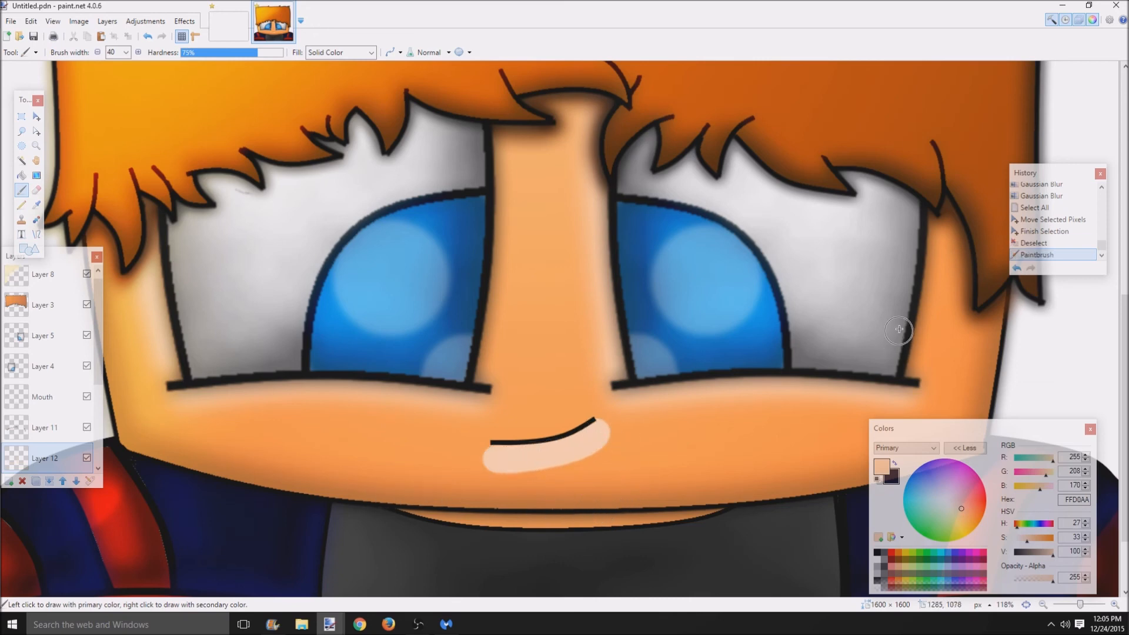
# - Undo the mouth stroke, the highlight move, both blurs and the other eye curves, back to the finished pale curve under the left eye
pyautogui.click(1016, 269)
pyautogui.click(1016, 268)
pyautogui.click(1016, 269)
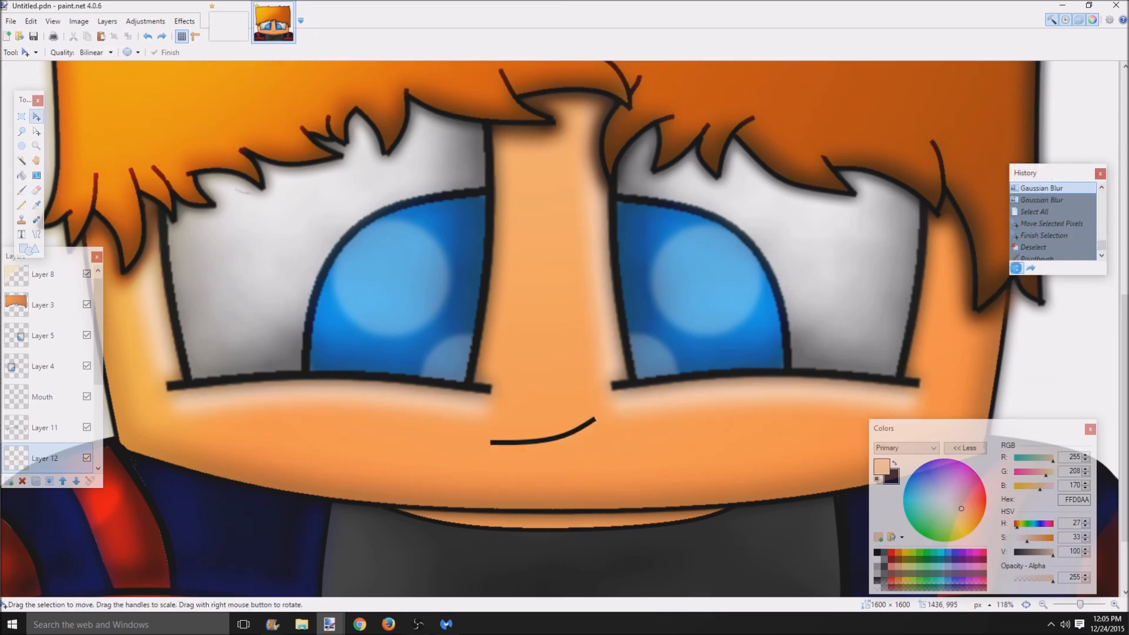
pyautogui.click(1016, 268)
pyautogui.click(1016, 269)
pyautogui.click(1016, 268)
pyautogui.click(1017, 270)
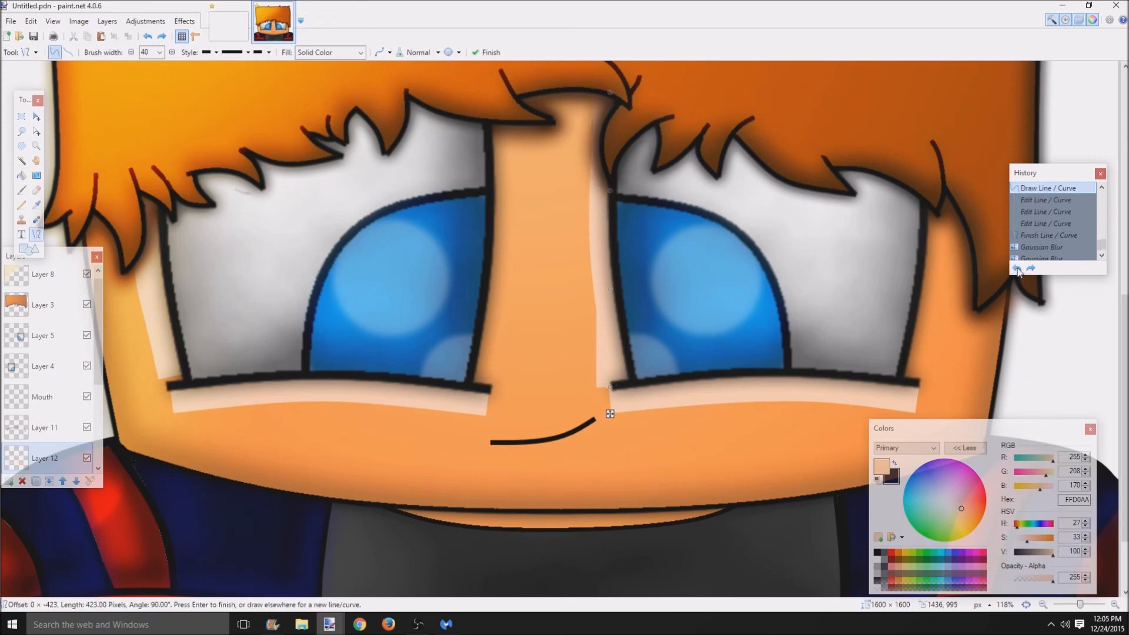
pyautogui.click(1017, 269)
pyautogui.click(1017, 269)
pyautogui.click(1017, 270)
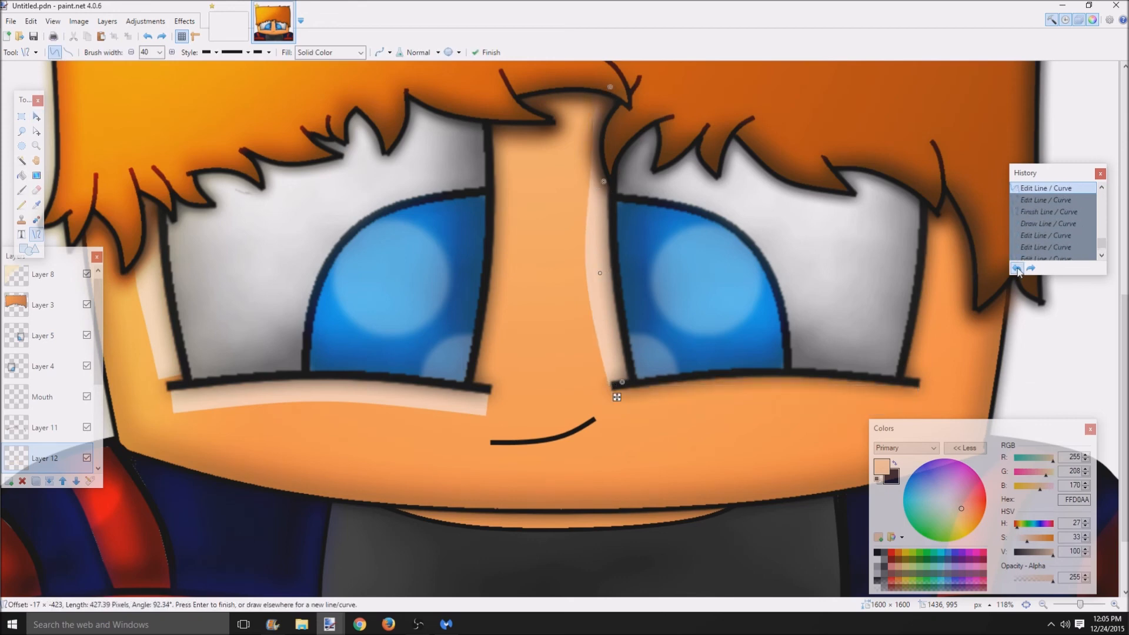
pyautogui.click(1017, 270)
pyautogui.click(1017, 269)
pyautogui.press('Return')
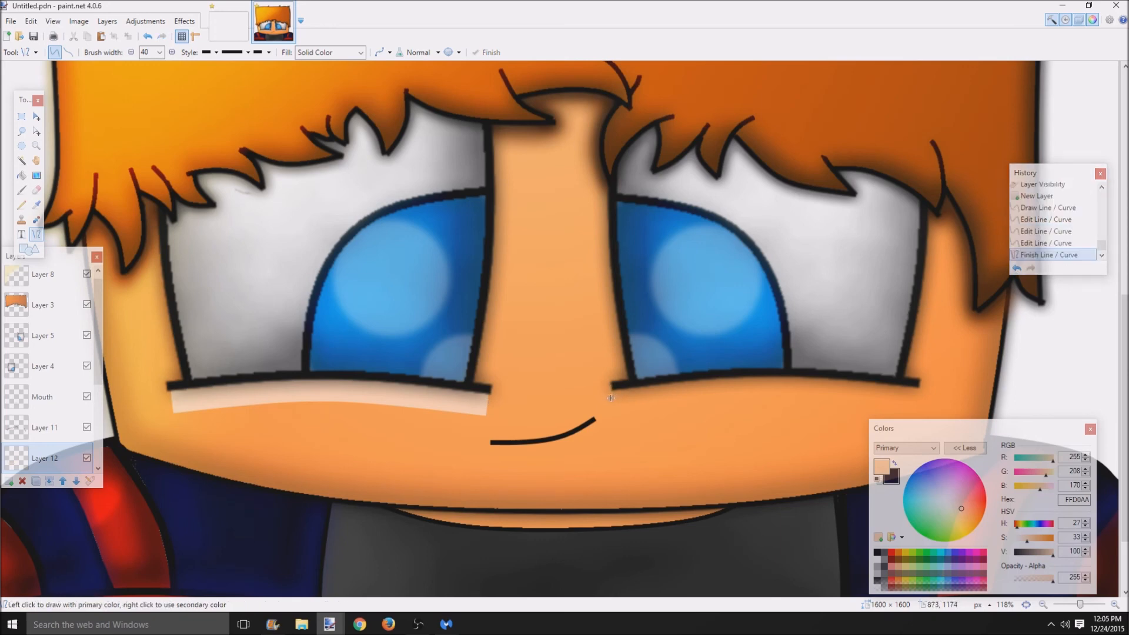
# - Draw a pale curve about 444 pixels long under the right eye, bent to follow the lower lid
pyautogui.moveTo(610, 398); pyautogui.dragTo(917, 400)
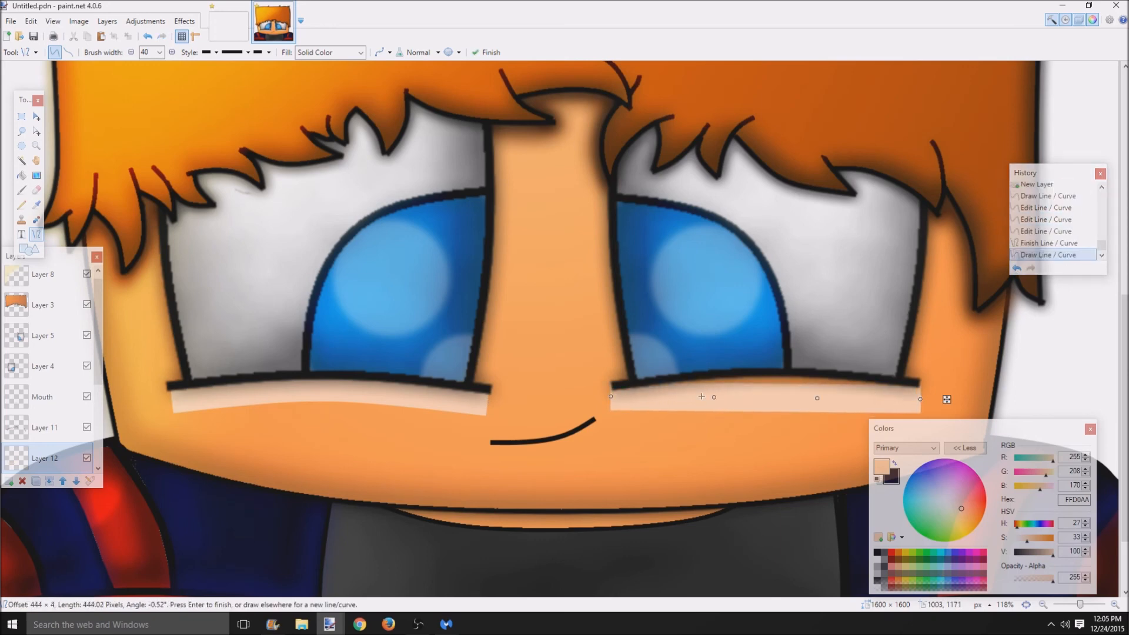
pyautogui.moveTo(701, 397); pyautogui.dragTo(714, 394)
pyautogui.press('Return')
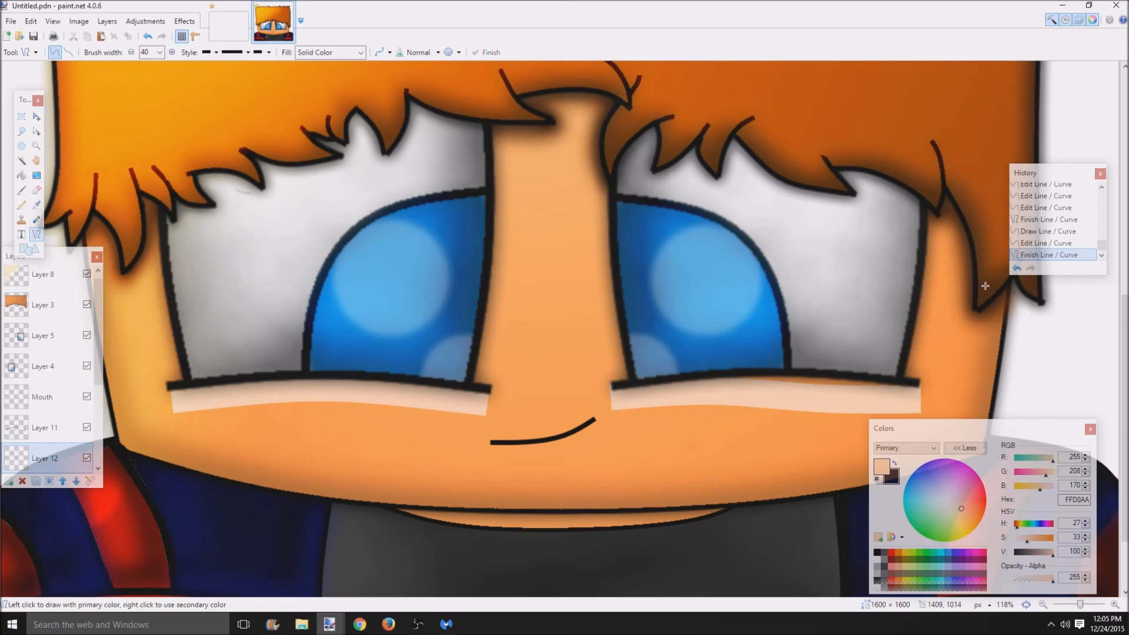
pyautogui.click(1047, 243)
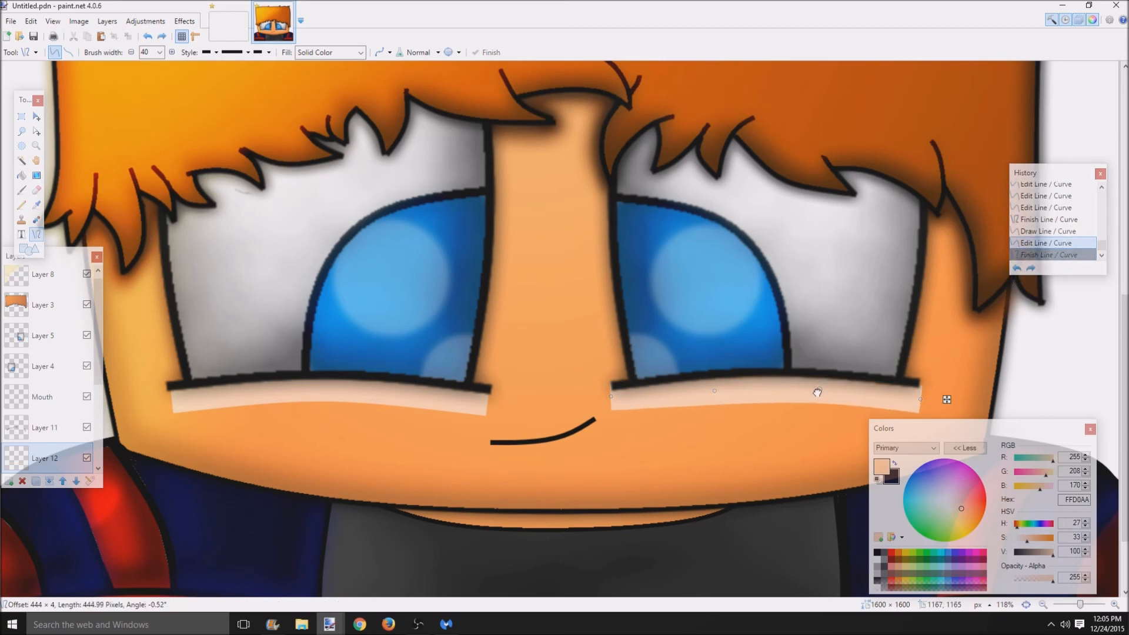
pyautogui.moveTo(818, 393); pyautogui.dragTo(819, 394)
pyautogui.press('Return')
# - Draw a pale curve about 171 pixels long just below the mouth, bent to follow the smile
pyautogui.moveTo(487, 454); pyautogui.dragTo(597, 424)
pyautogui.moveTo(530, 444); pyautogui.dragTo(579, 447)
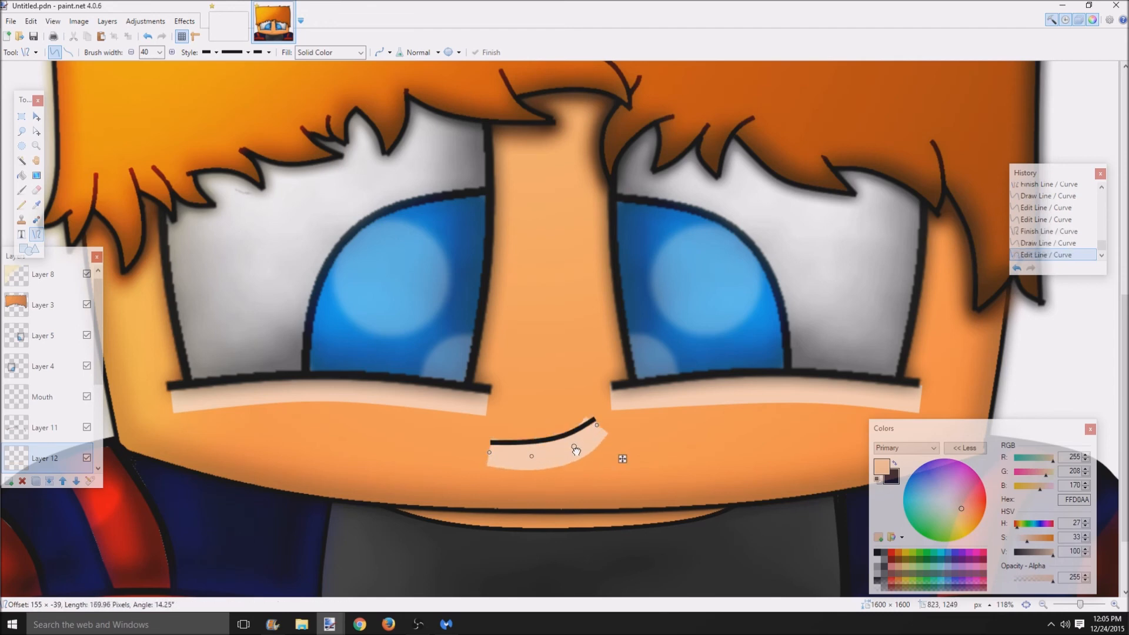
pyautogui.click(603, 432)
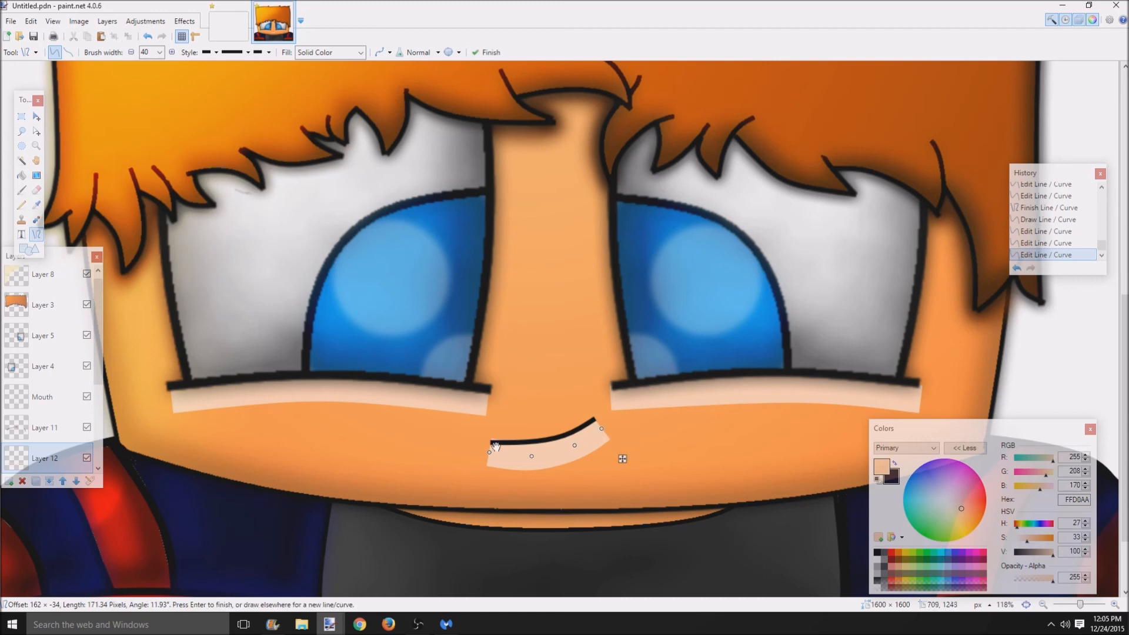
pyautogui.press('Return')
# - Soften the pale eye and mouth highlights on Layer 12 by repeating the Gaussian Blur, and inspect the mouth area
pyautogui.hotkey('ctrl', 'f')
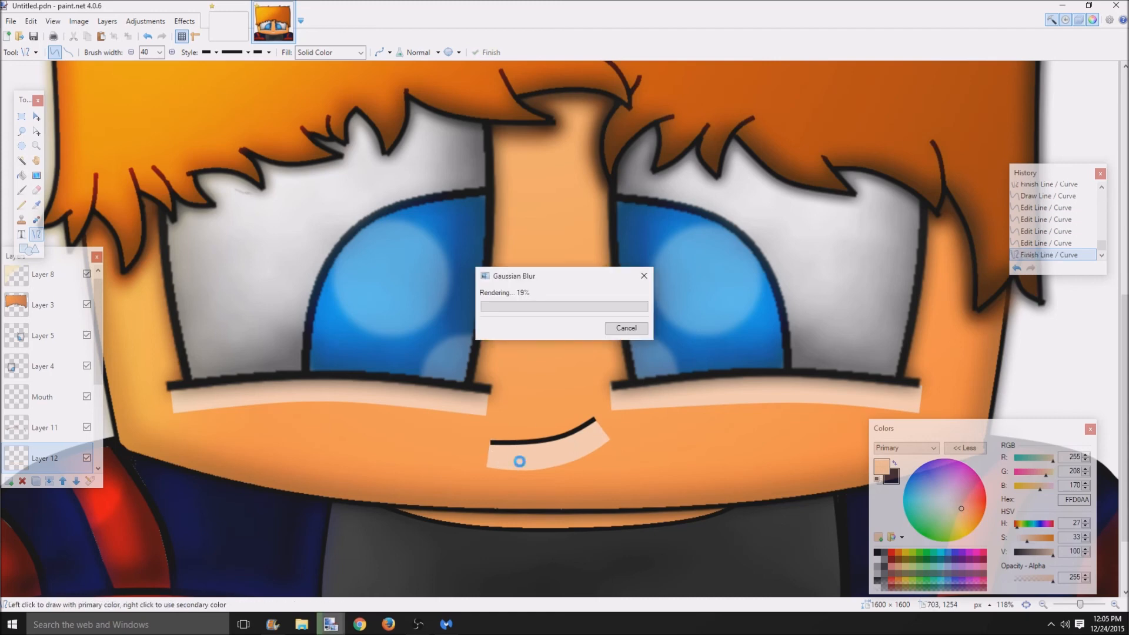
pyautogui.scroll(-4, 540, 471)
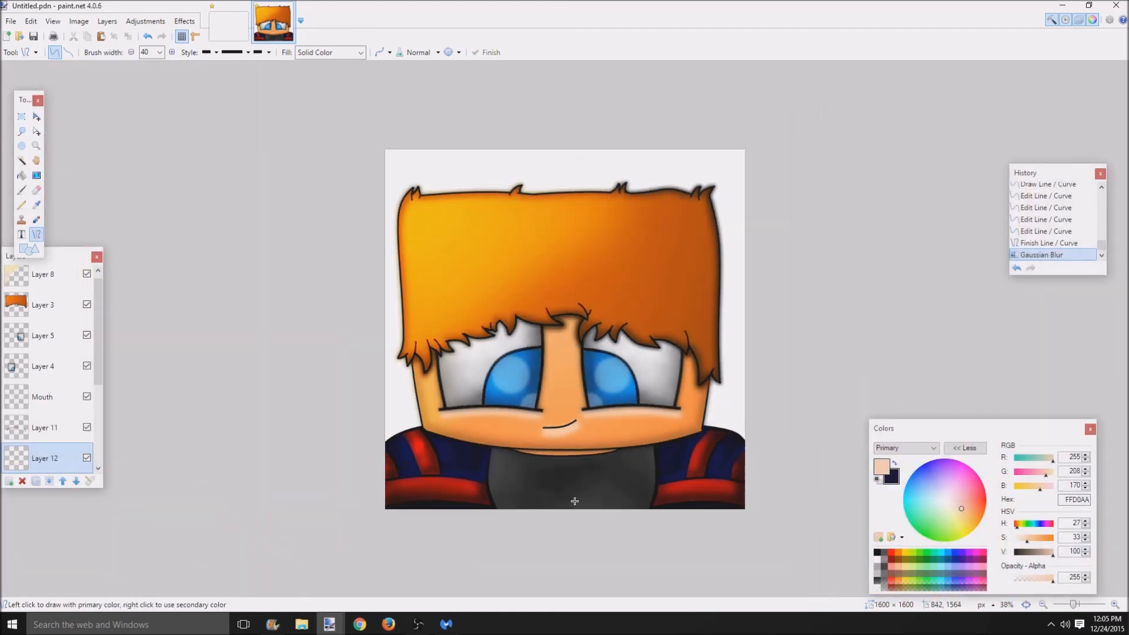
pyautogui.scroll(3, 551, 550)
pyautogui.scroll(4, 551, 549)
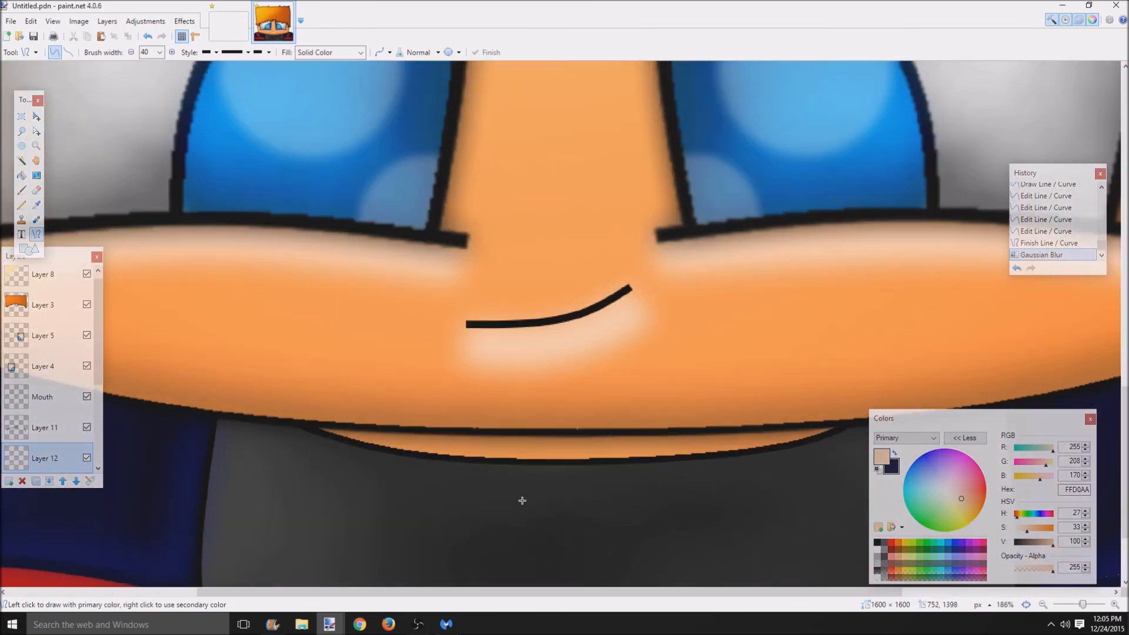
# - Select the area around the blurred mouth highlight, move it up about 3 pixels and deselect it
pyautogui.click(22, 117)
pyautogui.moveTo(428, 285); pyautogui.dragTo(663, 384)
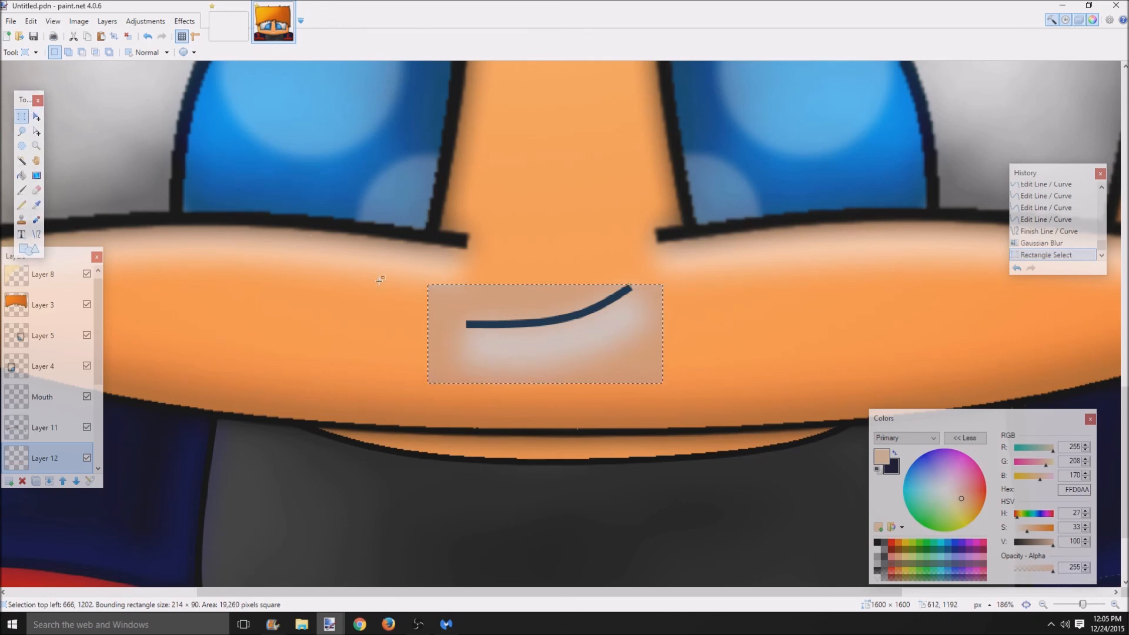
pyautogui.click(575, 351)
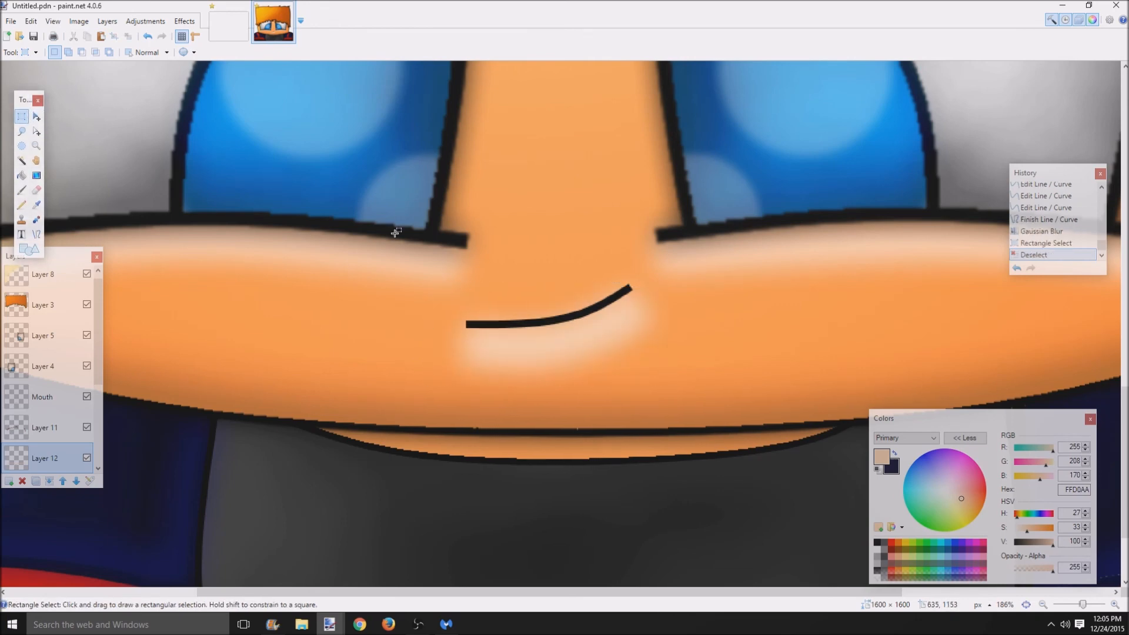
pyautogui.moveTo(399, 272); pyautogui.dragTo(625, 385)
pyautogui.moveTo(425, 294); pyautogui.dragTo(729, 409)
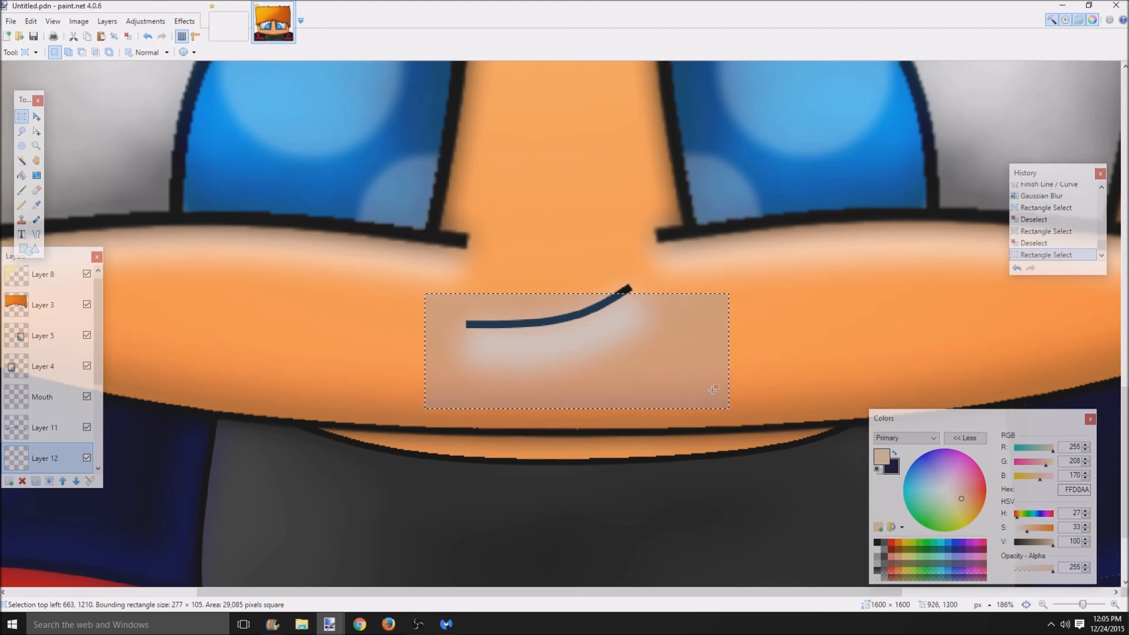
pyautogui.moveTo(588, 277); pyautogui.dragTo(660, 306)
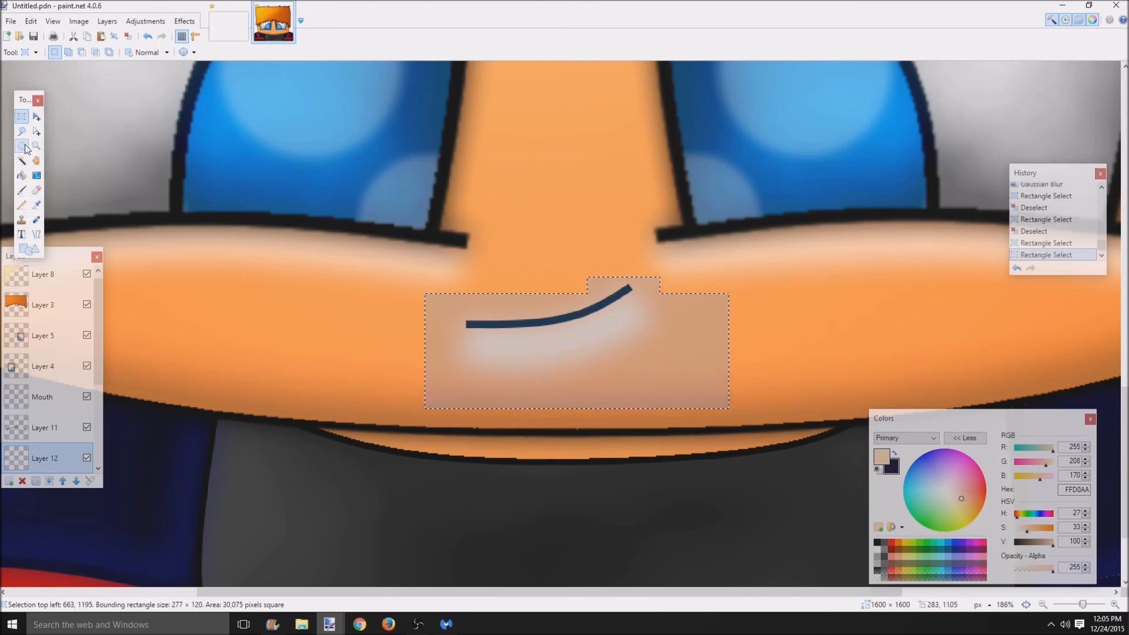
pyautogui.click(36, 116)
pyautogui.moveTo(599, 345); pyautogui.dragTo(602, 336)
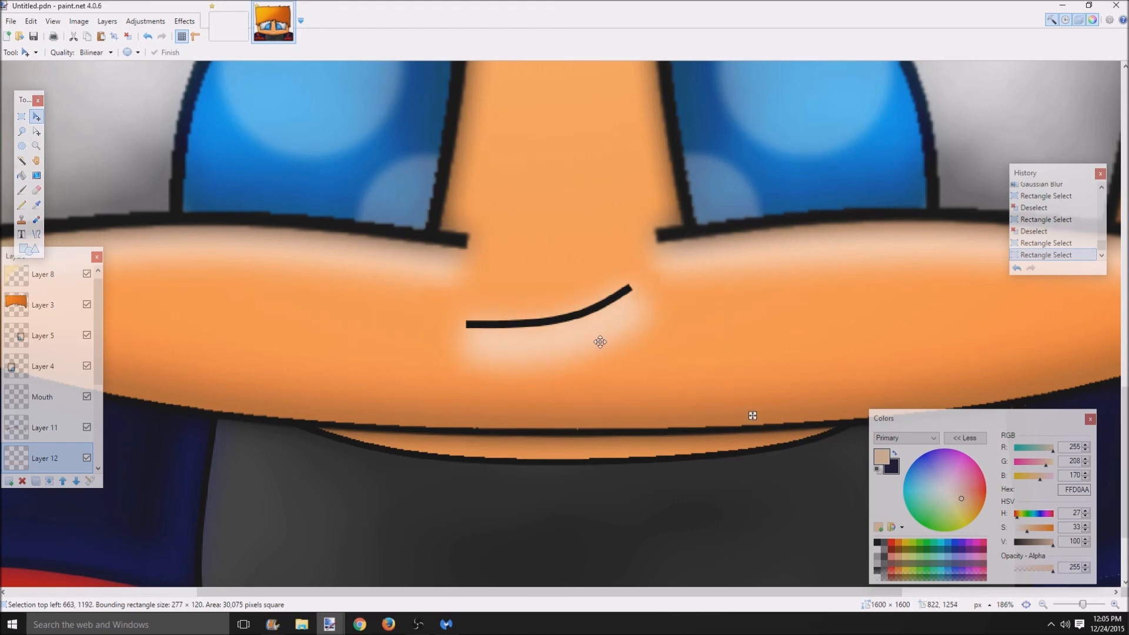
pyautogui.hotkey('ctrl', 'd')
# - Erase the blurred highlight around the mouth on Layer 12 using several rectangular selections
pyautogui.scroll(-4, 597, 449)
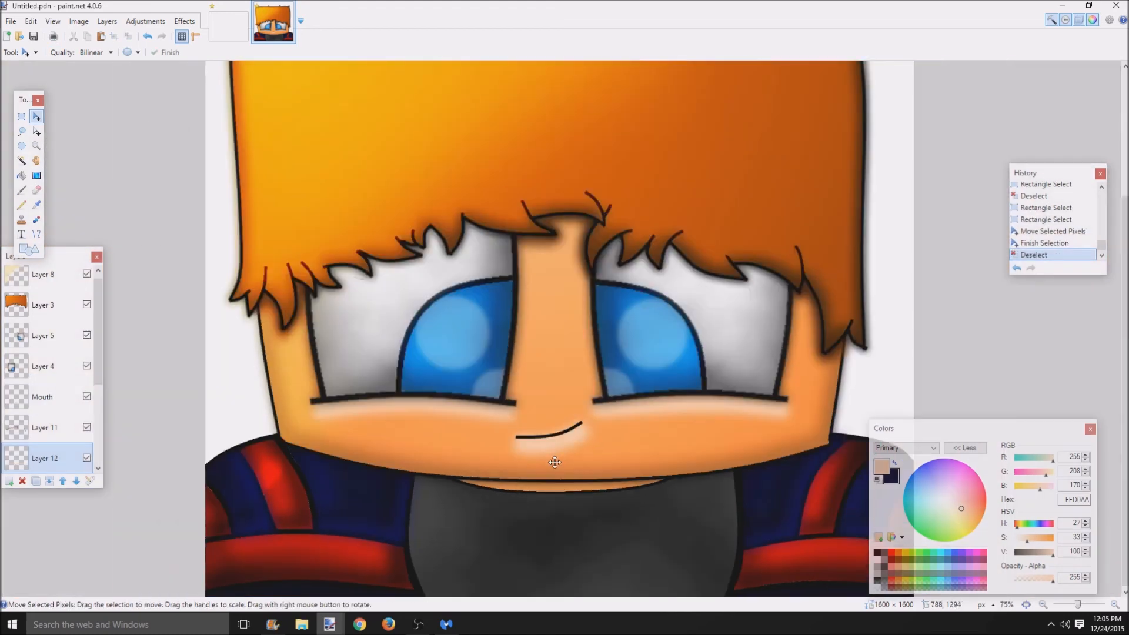
pyautogui.scroll(-3, 649, 450)
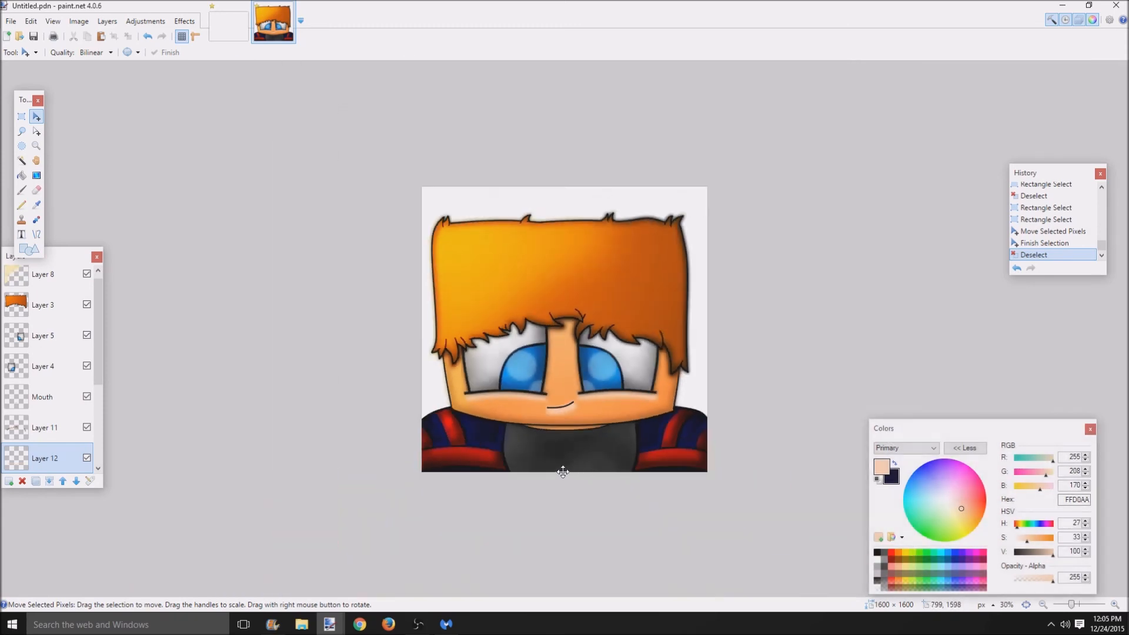
pyautogui.scroll(-2, 560, 477)
pyautogui.scroll(8, 556, 481)
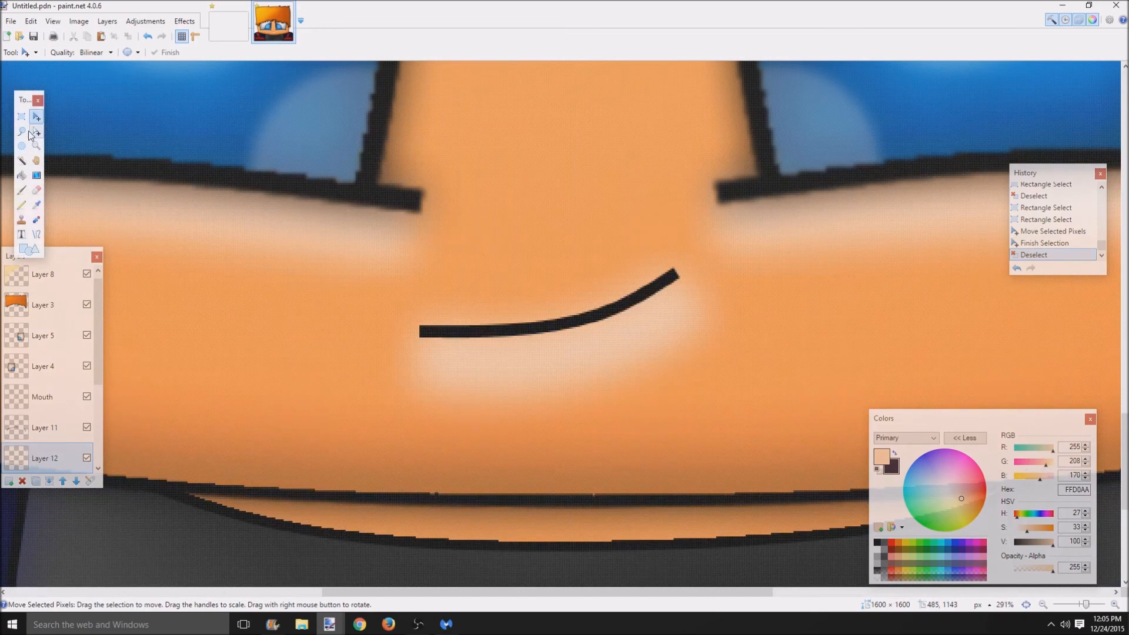
pyautogui.click(21, 116)
pyautogui.moveTo(356, 283); pyautogui.dragTo(625, 413)
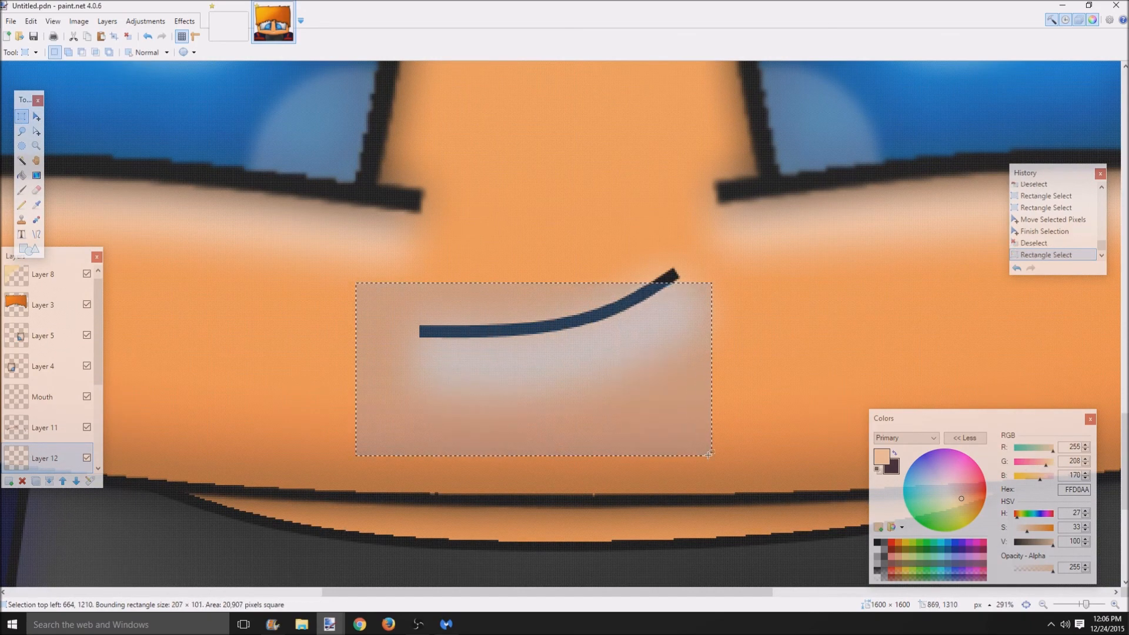
pyautogui.press('Delete')
pyautogui.moveTo(621, 268)
pyautogui.mouseDown()
pyautogui.moveTo(681, 312)
pyautogui.moveTo(543, 269)
pyautogui.mouseUp()
pyautogui.press('Delete')
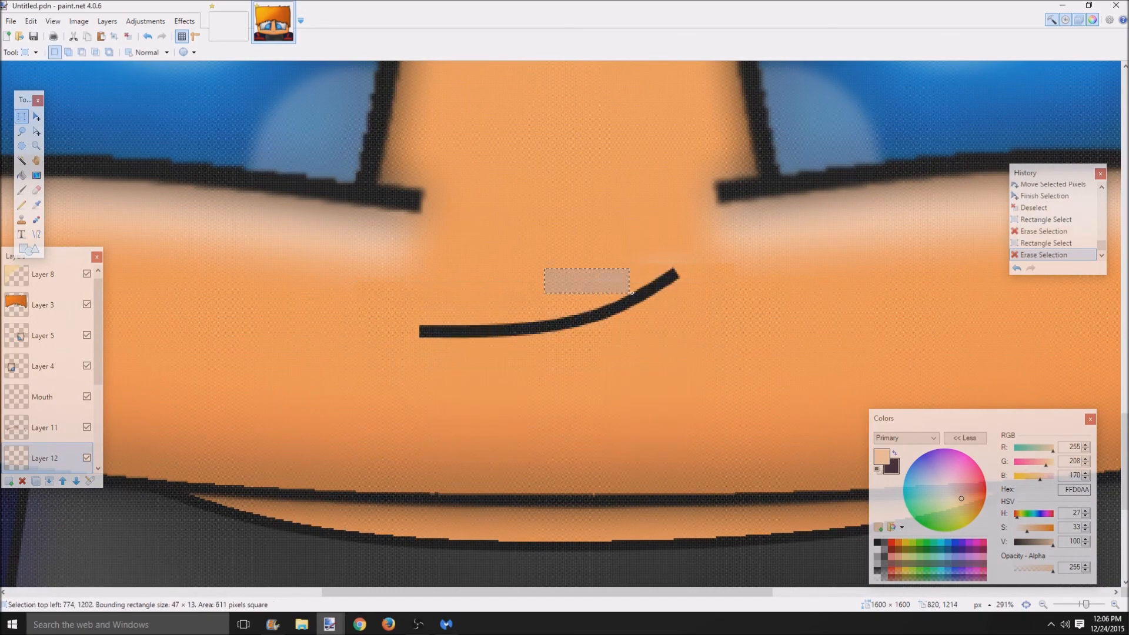
pyautogui.press('Delete')
pyautogui.moveTo(626, 239); pyautogui.dragTo(711, 298)
pyautogui.press('Delete')
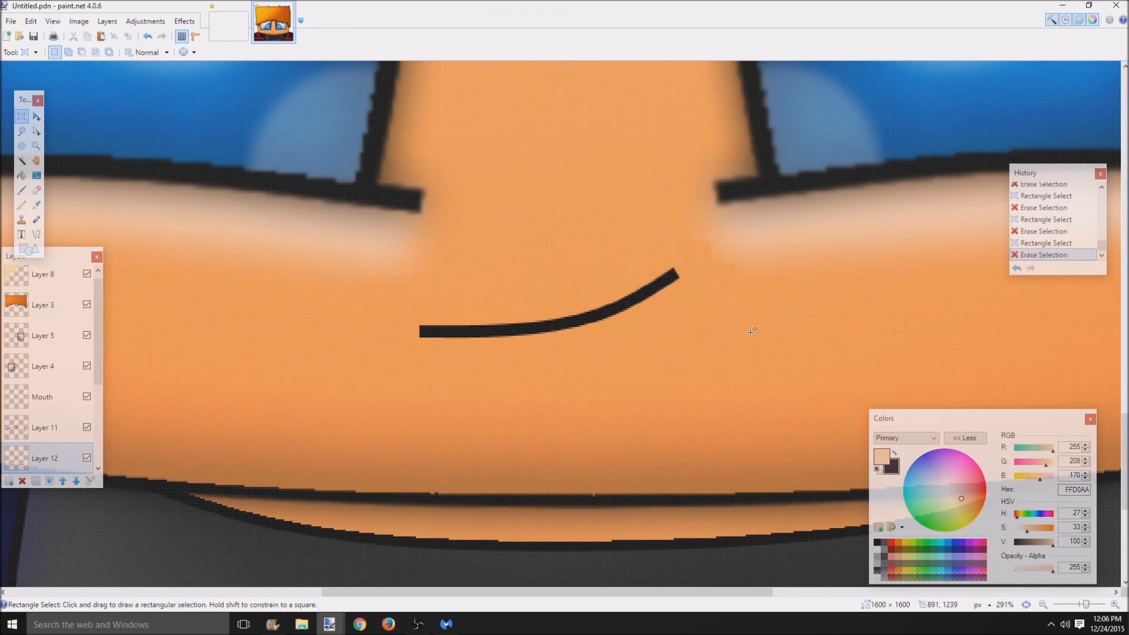
# - Undo the erasures, the highlight move, the blur and the mouth curve, back to the finished curve under the right eye
pyautogui.click(1016, 269)
pyautogui.click(1016, 269)
pyautogui.click(1016, 269)
pyautogui.click(1016, 269)
pyautogui.click(1016, 269)
pyautogui.click(1016, 268)
pyautogui.click(1017, 269)
pyautogui.click(1017, 269)
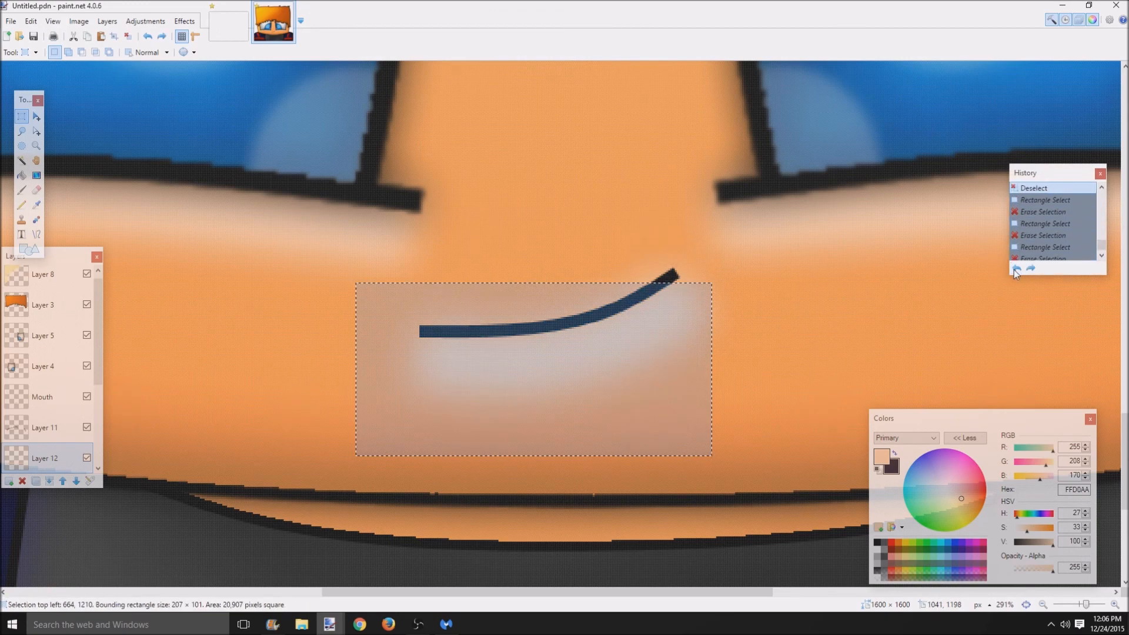
pyautogui.click(1017, 269)
pyautogui.click(1016, 269)
pyautogui.click(1016, 269)
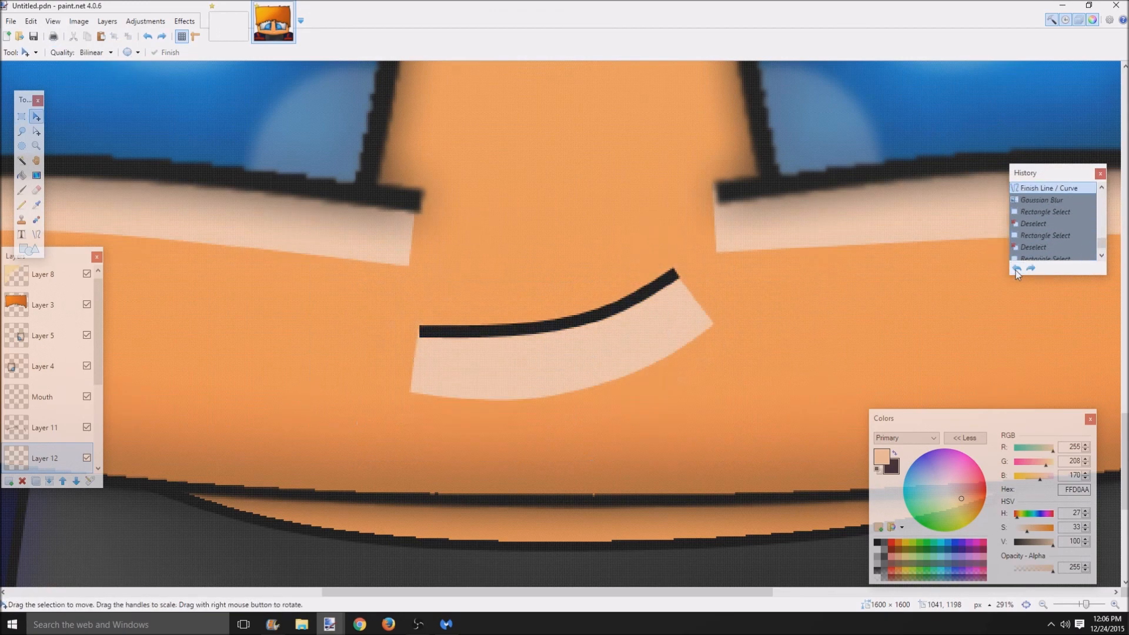
pyautogui.click(1015, 270)
pyautogui.click(1015, 270)
pyautogui.click(1015, 270)
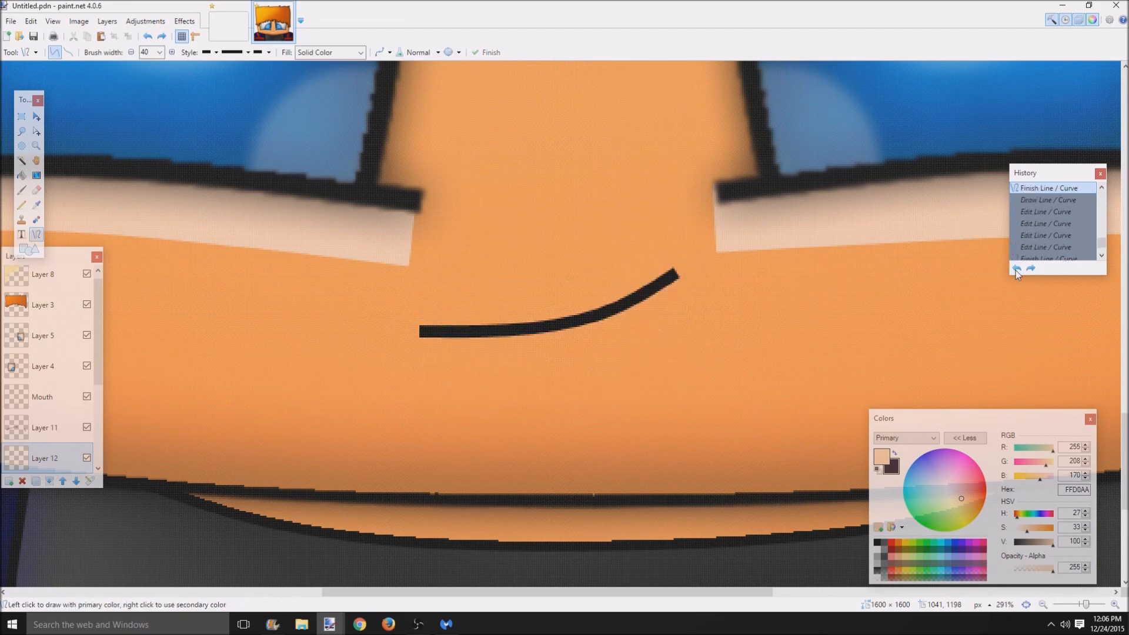
# - Paint a pale 13 px Paintbrush highlight following the underside of the mouth line on Layer 12 and repeat the Gaussian Blur
pyautogui.doubleClick(147, 52)
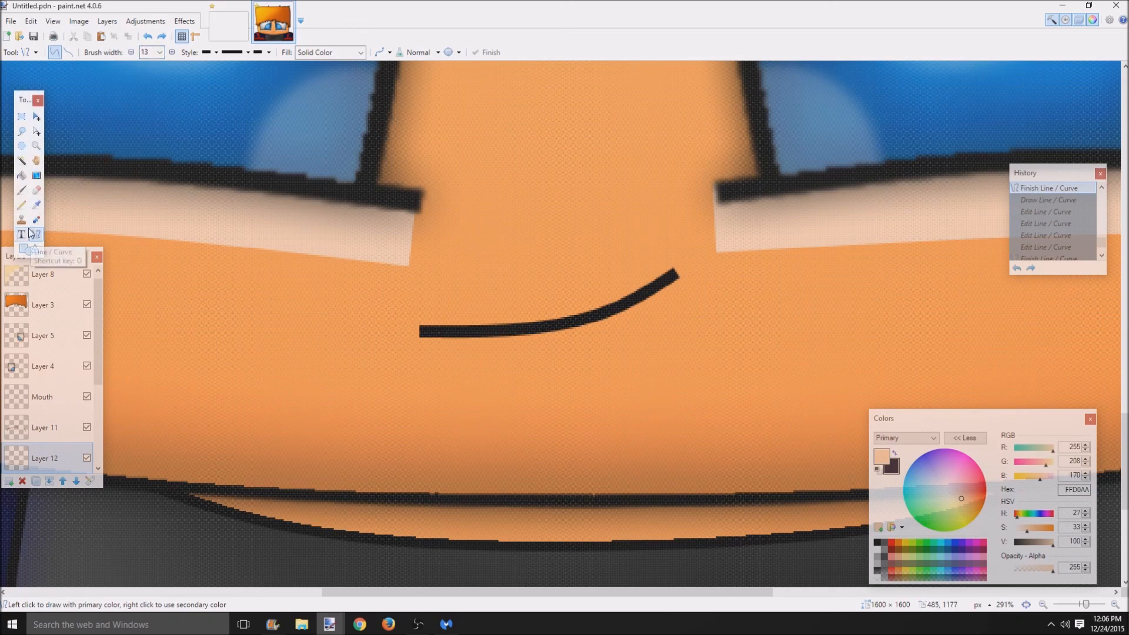
pyautogui.click(22, 191)
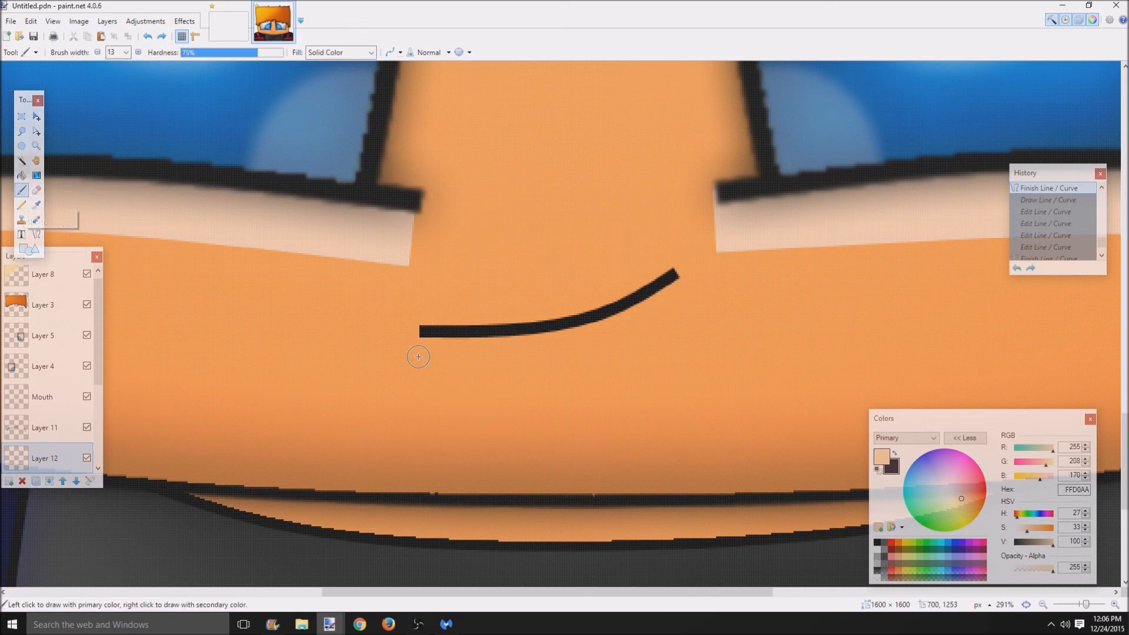
pyautogui.moveTo(426, 348)
pyautogui.mouseDown()
pyautogui.moveTo(577, 336)
pyautogui.moveTo(673, 287)
pyautogui.mouseUp()
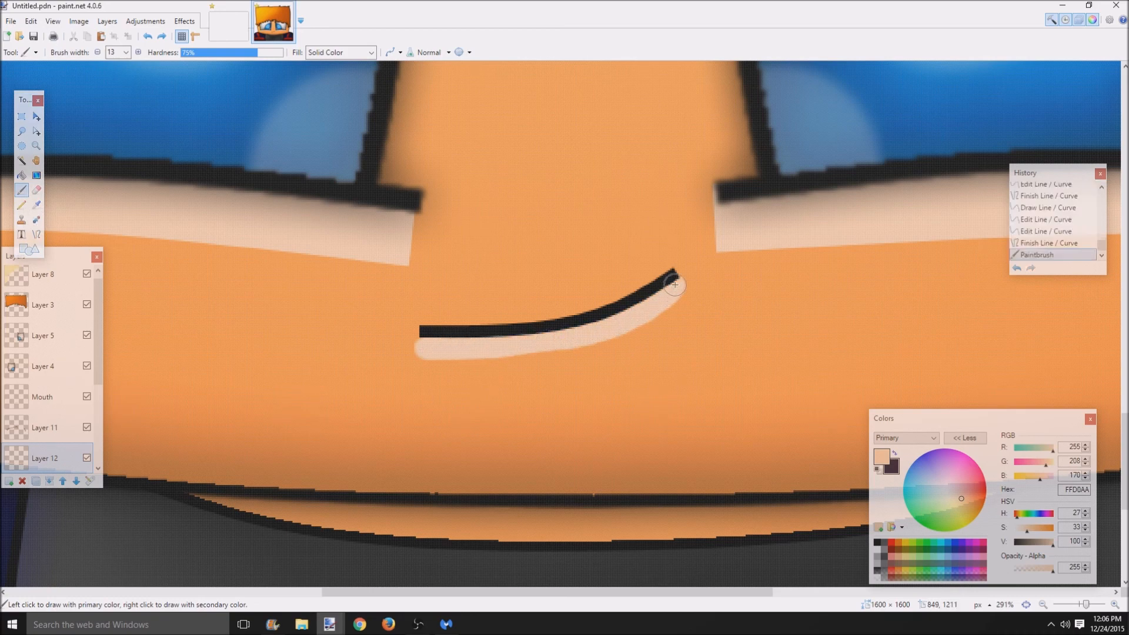
pyautogui.hotkey('ctrl', 'f')
pyautogui.scroll(-6, 616, 345)
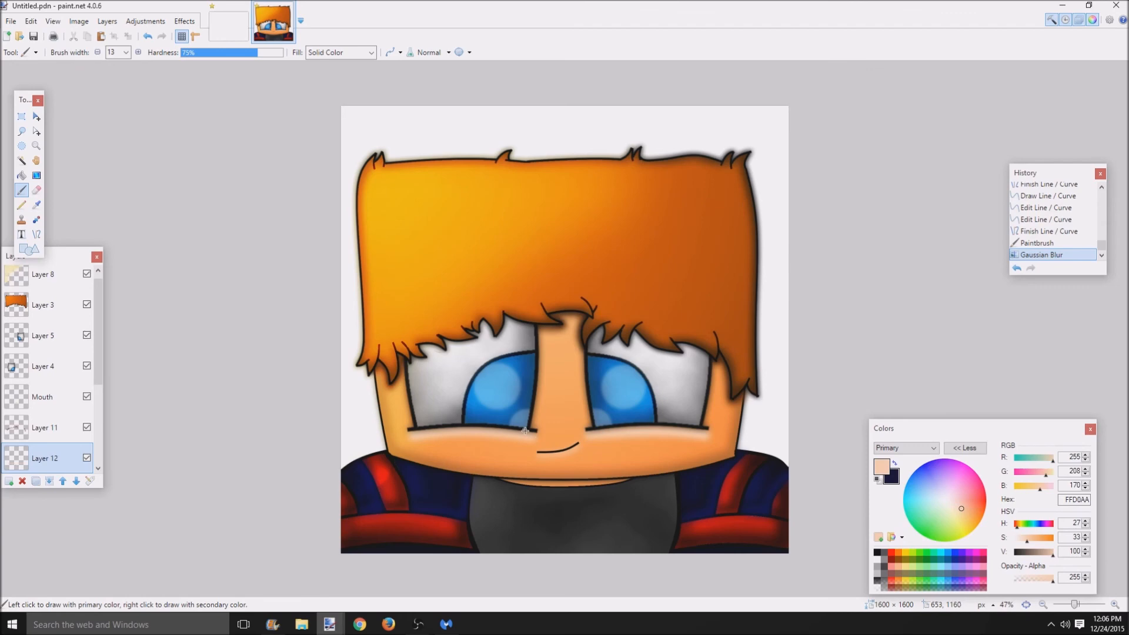
# - Try a pale 13 px brush highlight across the neck below the chin on Layer 12, softened with the repeated Gaussian Blur
pyautogui.scroll(5, 525, 431)
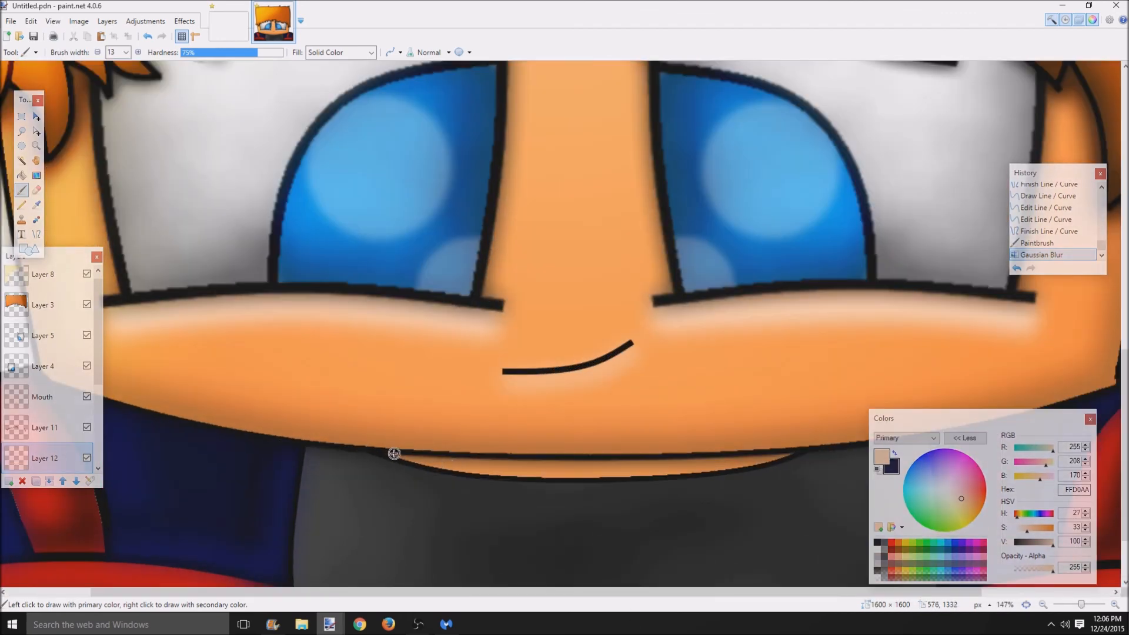
pyautogui.moveTo(392, 453)
pyautogui.mouseDown()
pyautogui.moveTo(591, 464)
pyautogui.moveTo(791, 456)
pyautogui.mouseUp()
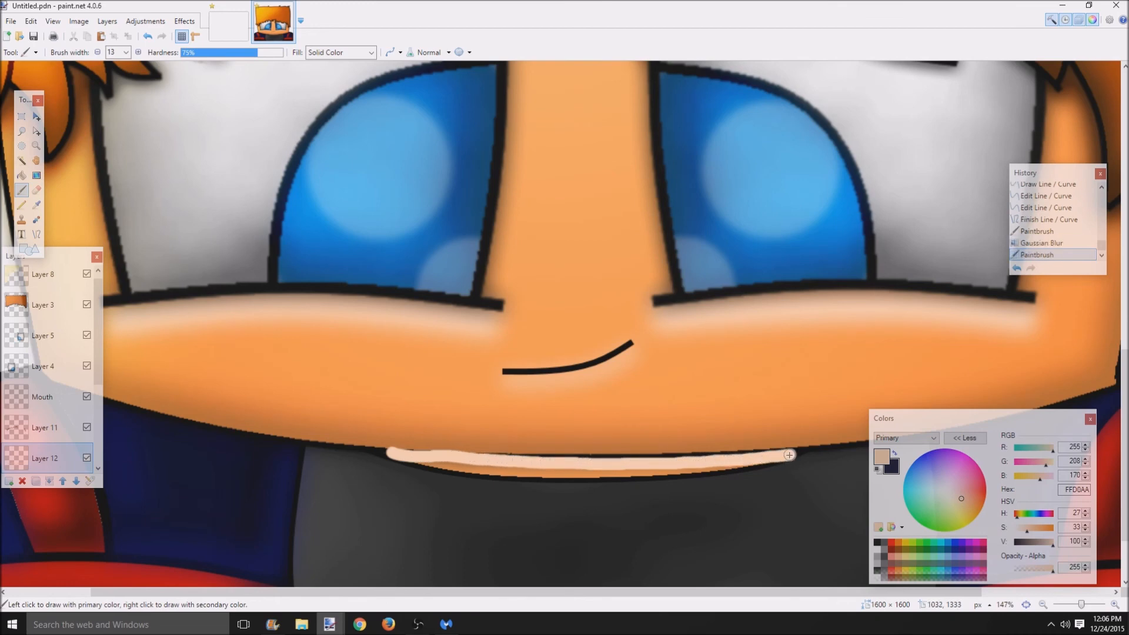
pyautogui.hotkey('ctrl', 'f')
pyautogui.scroll(-3, 622, 507)
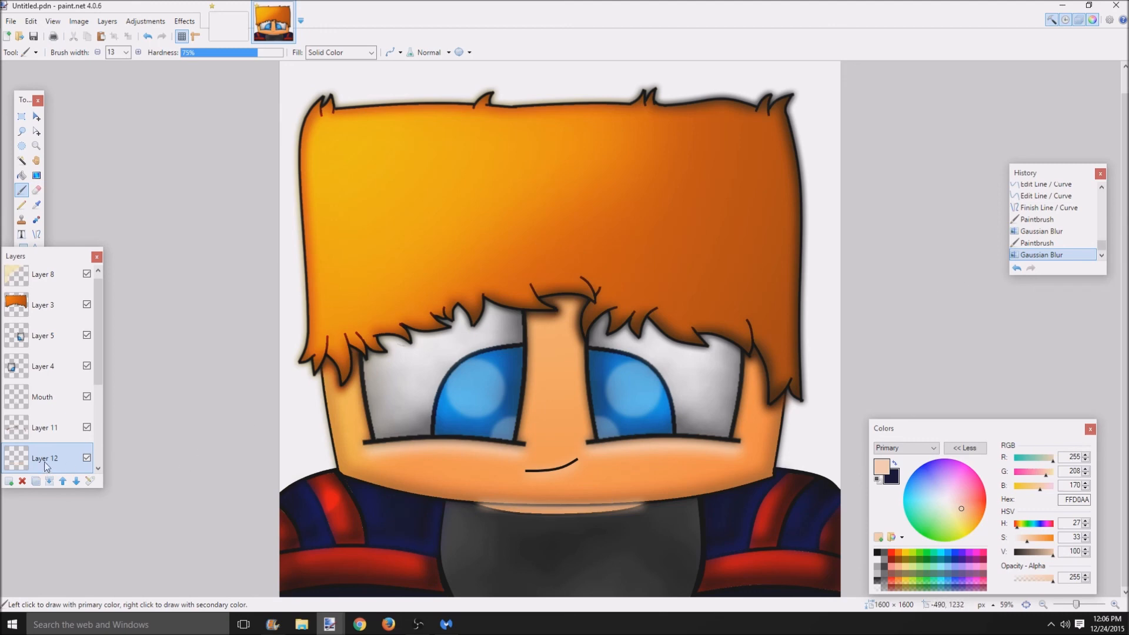
pyautogui.scroll(-3, 45, 466)
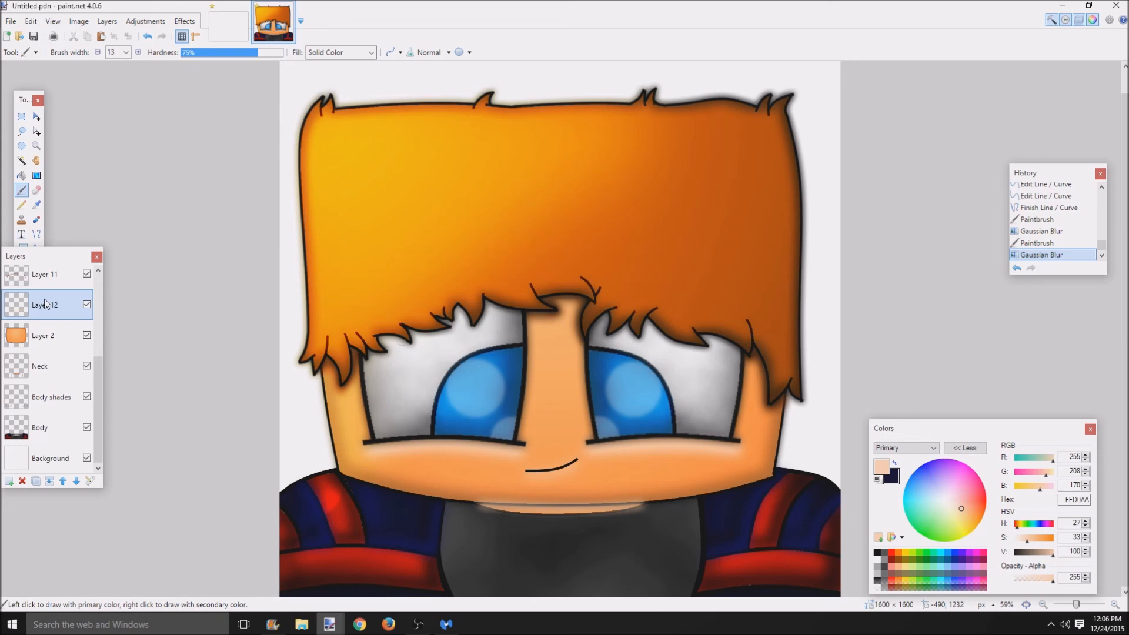
# - Undo the neck highlight stroke and its blur, keeping the blurred mouth highlight
pyautogui.click(1018, 269)
pyautogui.click(1017, 268)
pyautogui.click(1017, 268)
pyautogui.click(1031, 269)
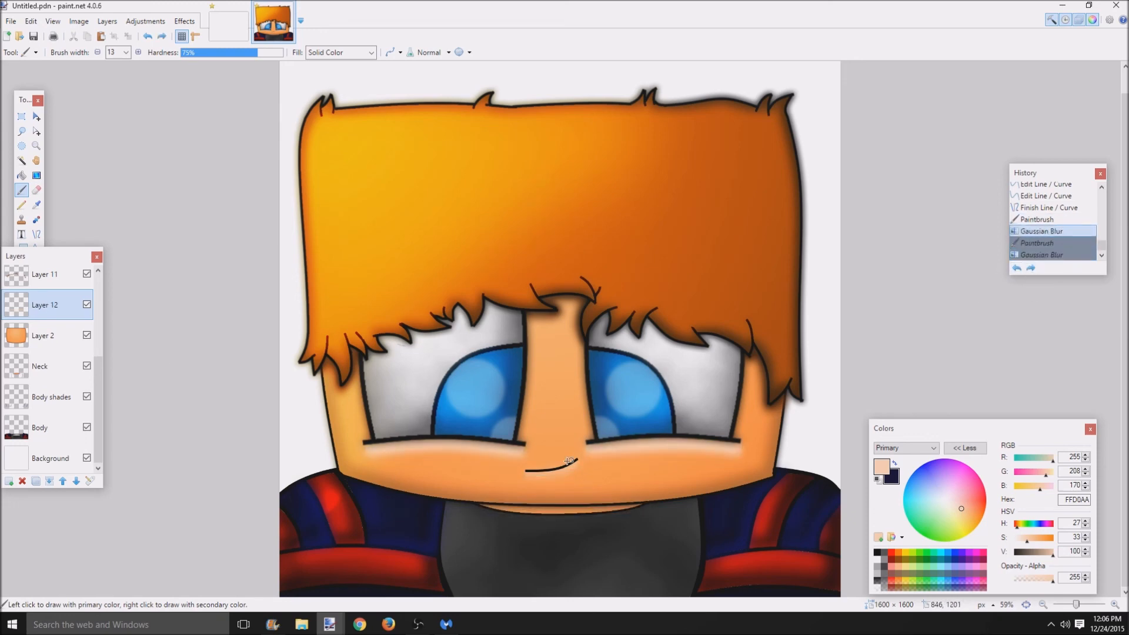
# - Add a new layer, place it between Body shades and Body, and name it "BodY shading"
pyautogui.scroll(-3, 568, 461)
pyautogui.scroll(4, 557, 510)
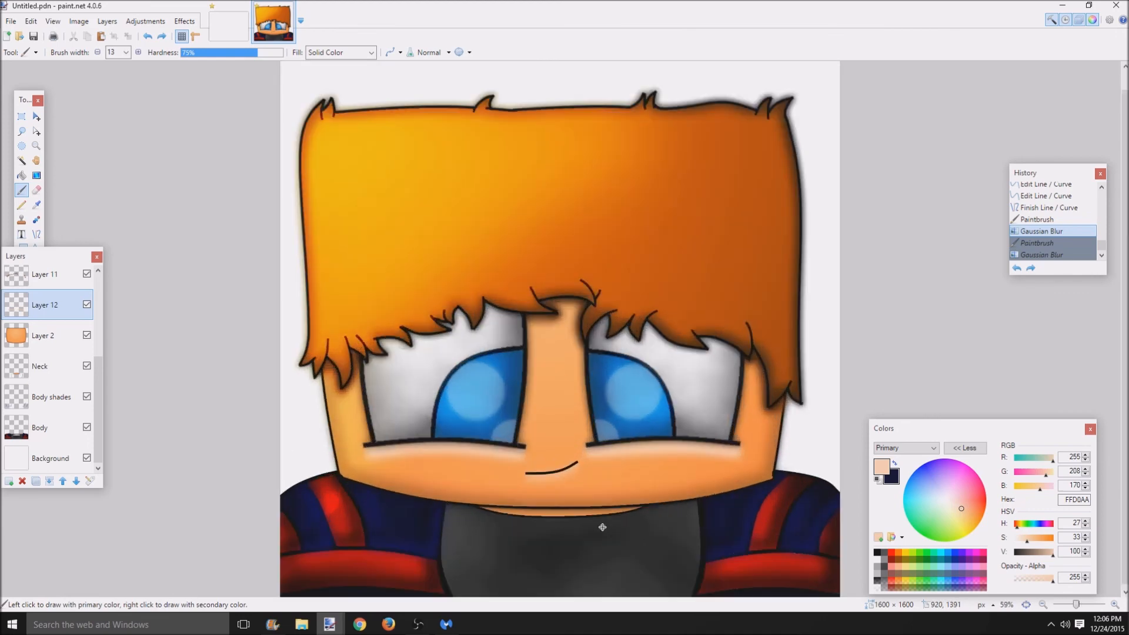
pyautogui.scroll(-1, 574, 552)
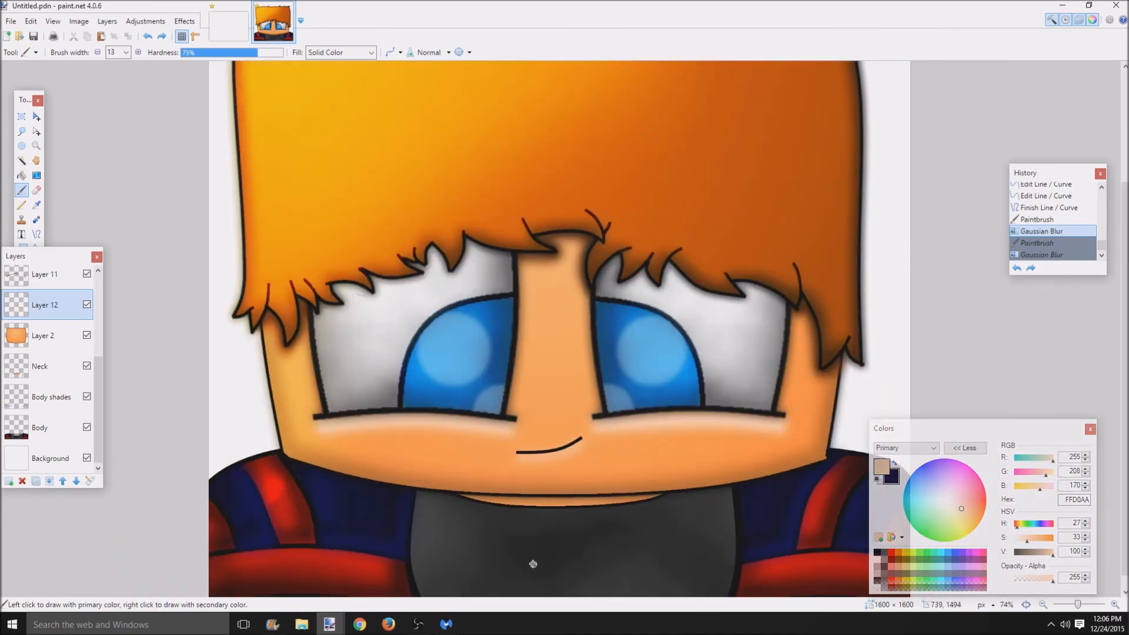
pyautogui.click(9, 482)
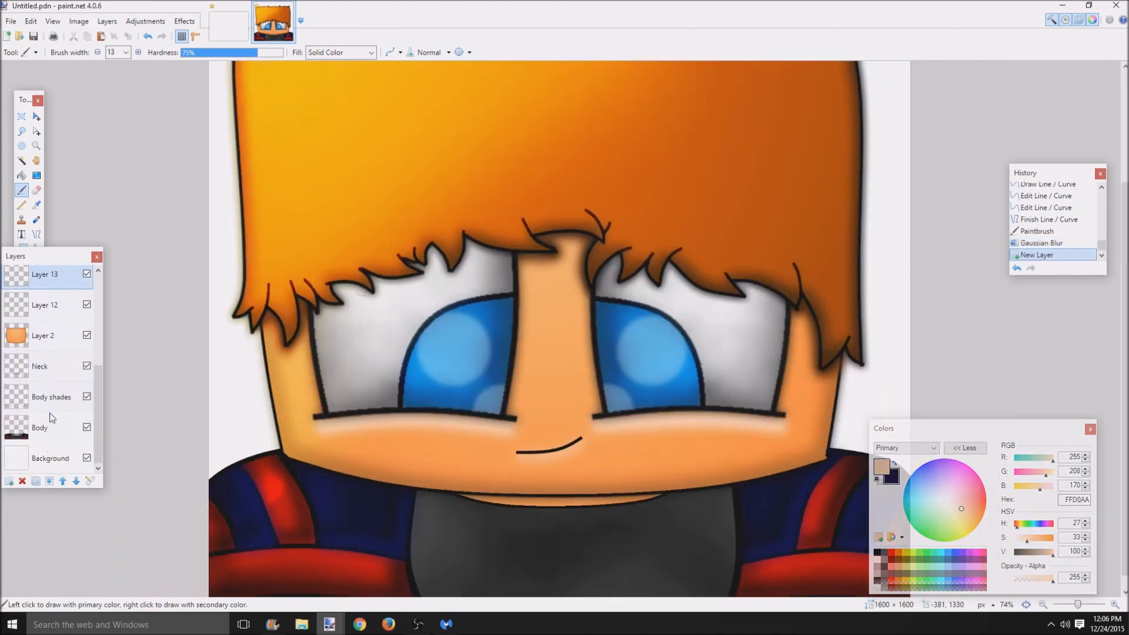
pyautogui.moveTo(35, 280); pyautogui.dragTo(44, 401)
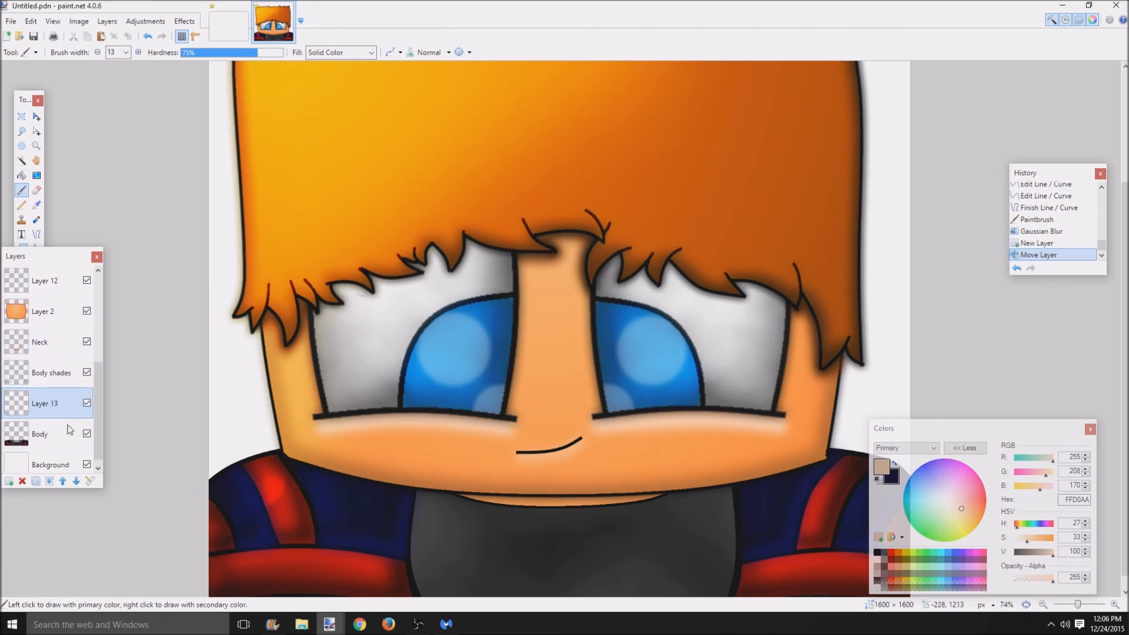
pyautogui.doubleClick(54, 398)
pyautogui.press('BackSpace')
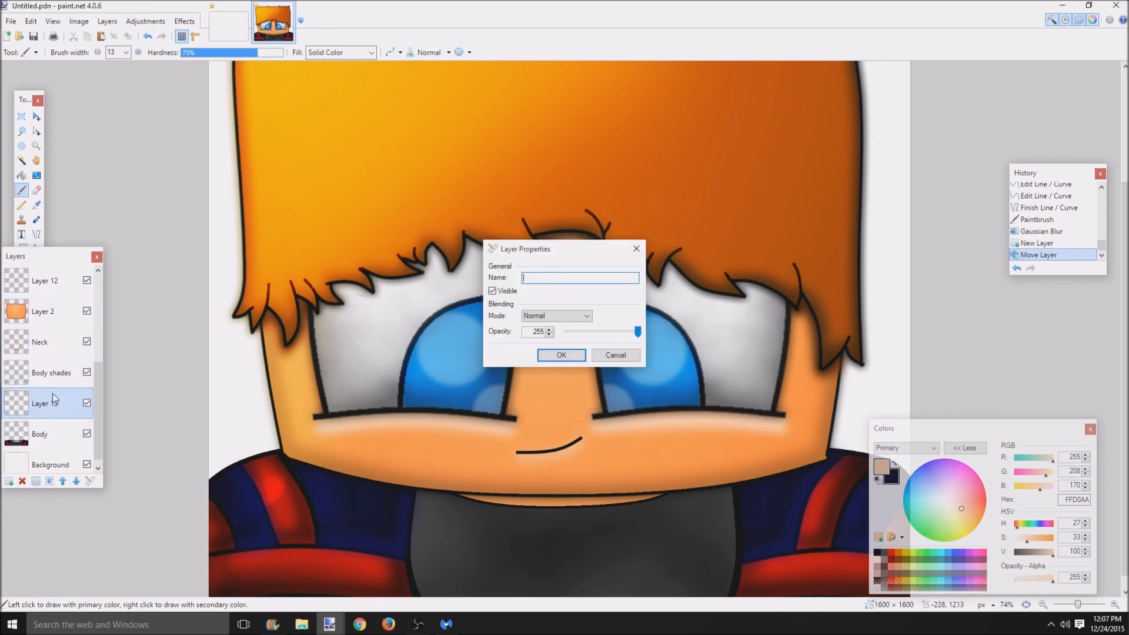
pyautogui.write('BodY shading')
pyautogui.press('Return')
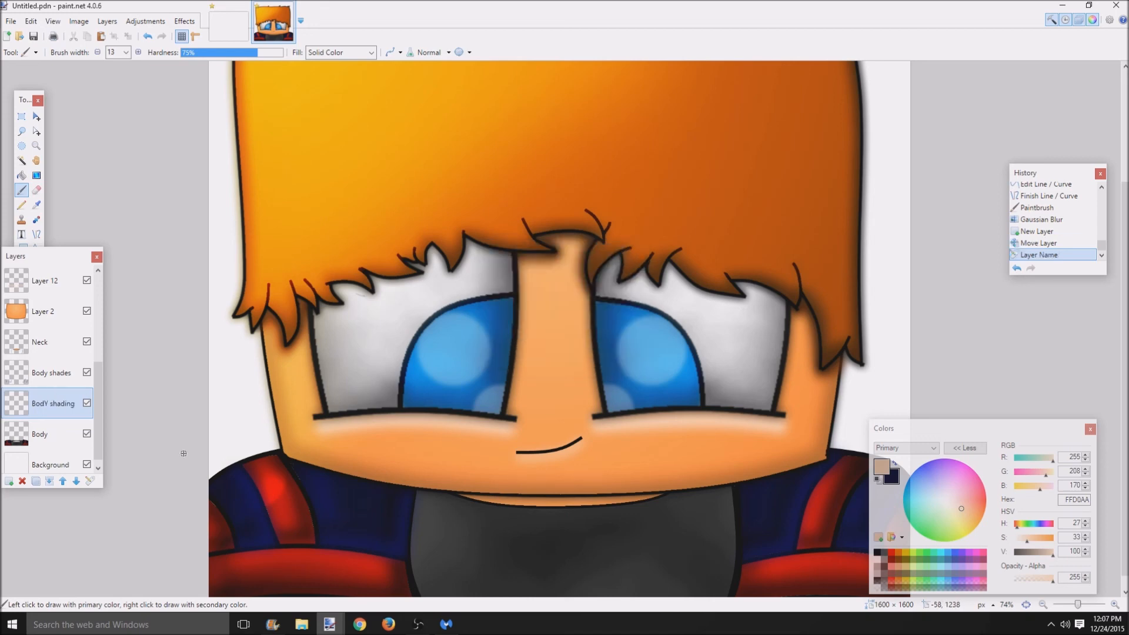
# - Draw a 13 px gray (808080) curve about 529 px long along the shirt's neckline on the BodY shading layer
pyautogui.scroll(-3, 571, 506)
pyautogui.scroll(5, 565, 530)
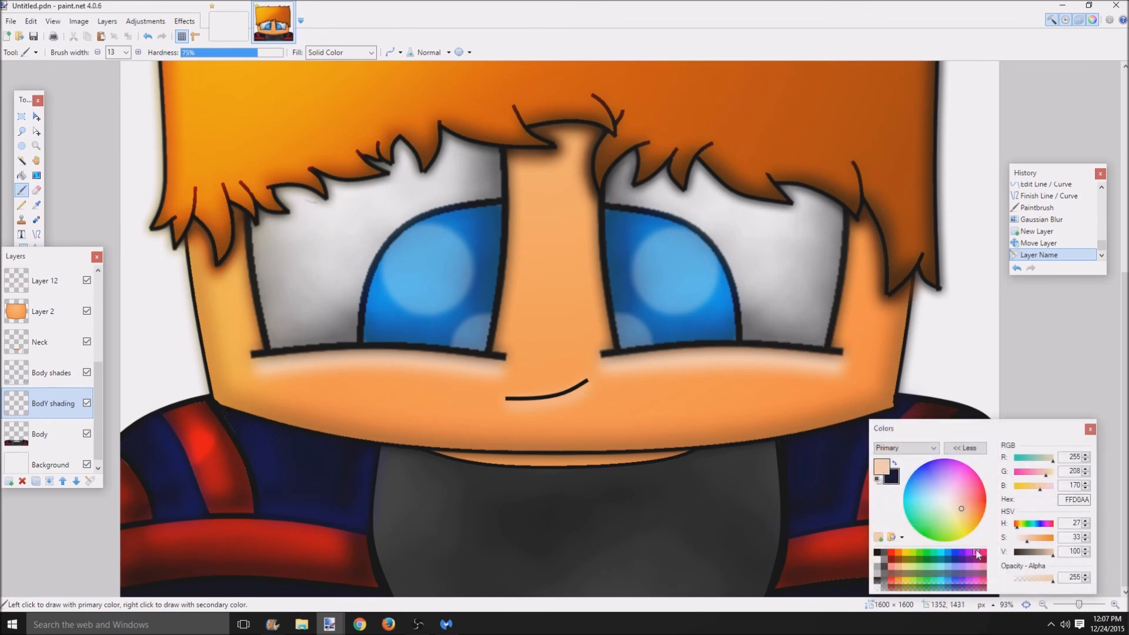
pyautogui.click(884, 556)
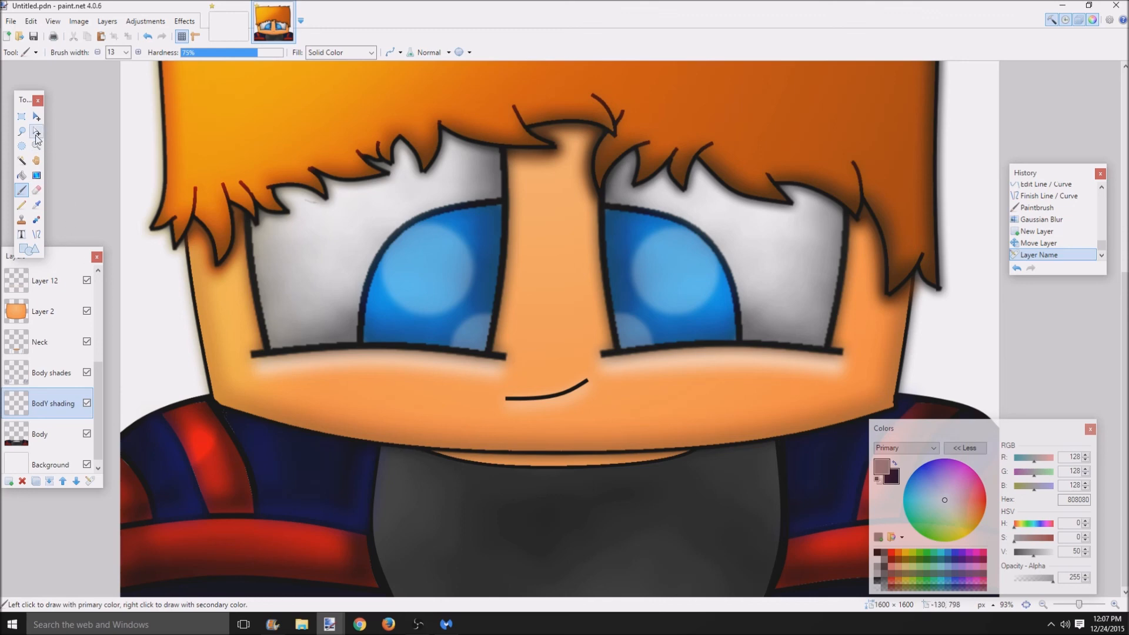
pyautogui.click(36, 234)
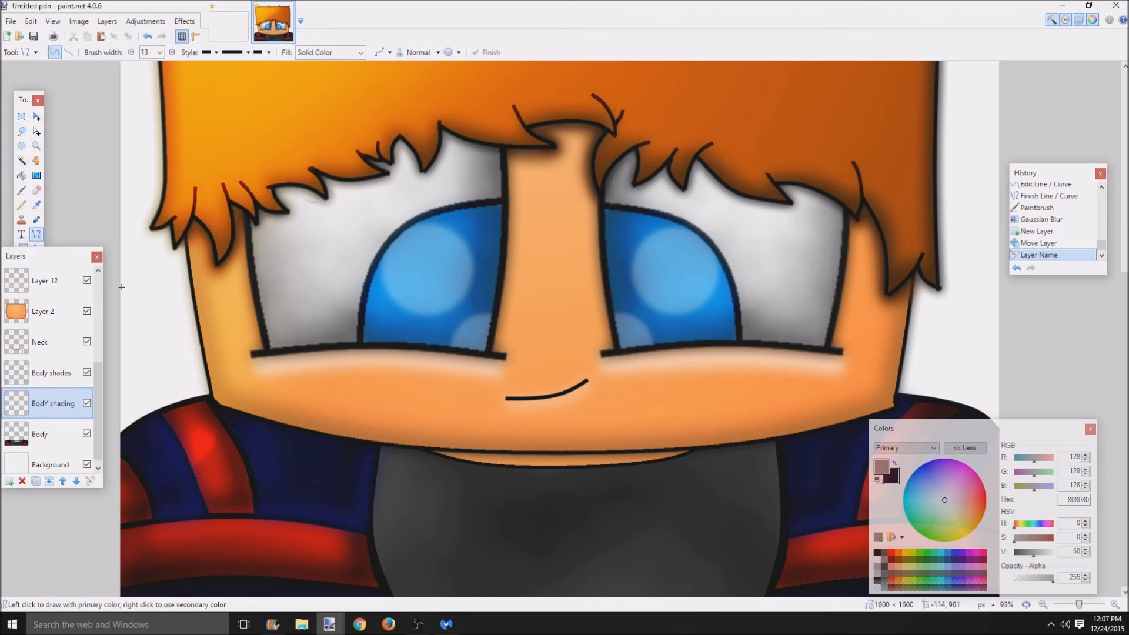
pyautogui.moveTo(442, 450)
pyautogui.mouseDown()
pyautogui.moveTo(616, 474)
pyautogui.moveTo(699, 450)
pyautogui.mouseUp()
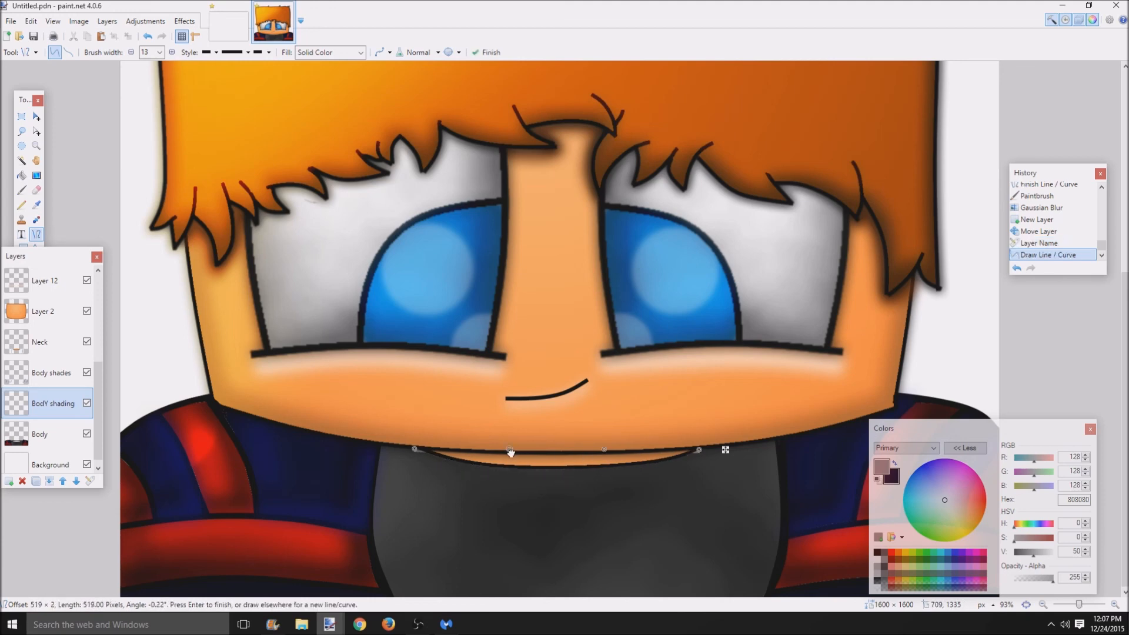
pyautogui.moveTo(511, 452); pyautogui.dragTo(504, 469)
pyautogui.moveTo(604, 449); pyautogui.dragTo(617, 471)
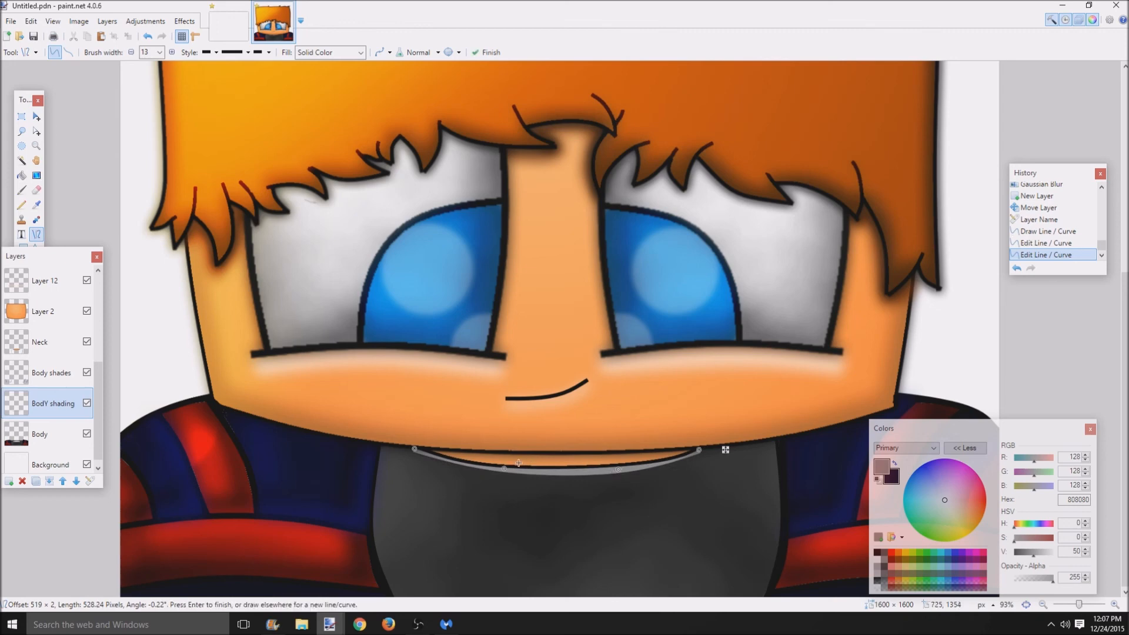
pyautogui.moveTo(504, 469); pyautogui.dragTo(503, 471)
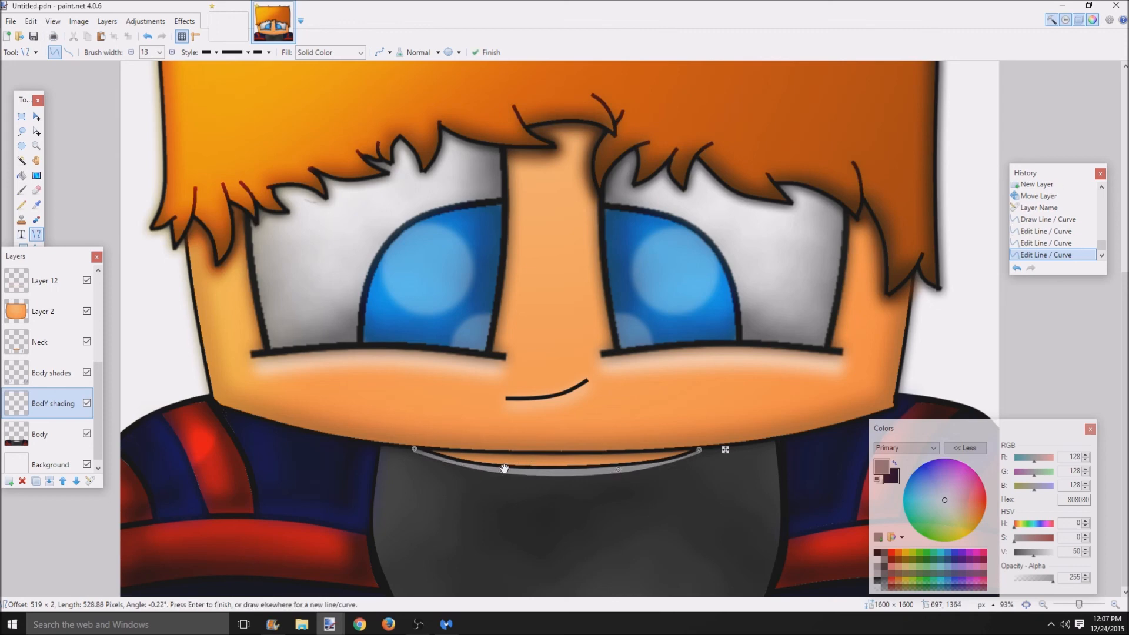
pyautogui.press('Return')
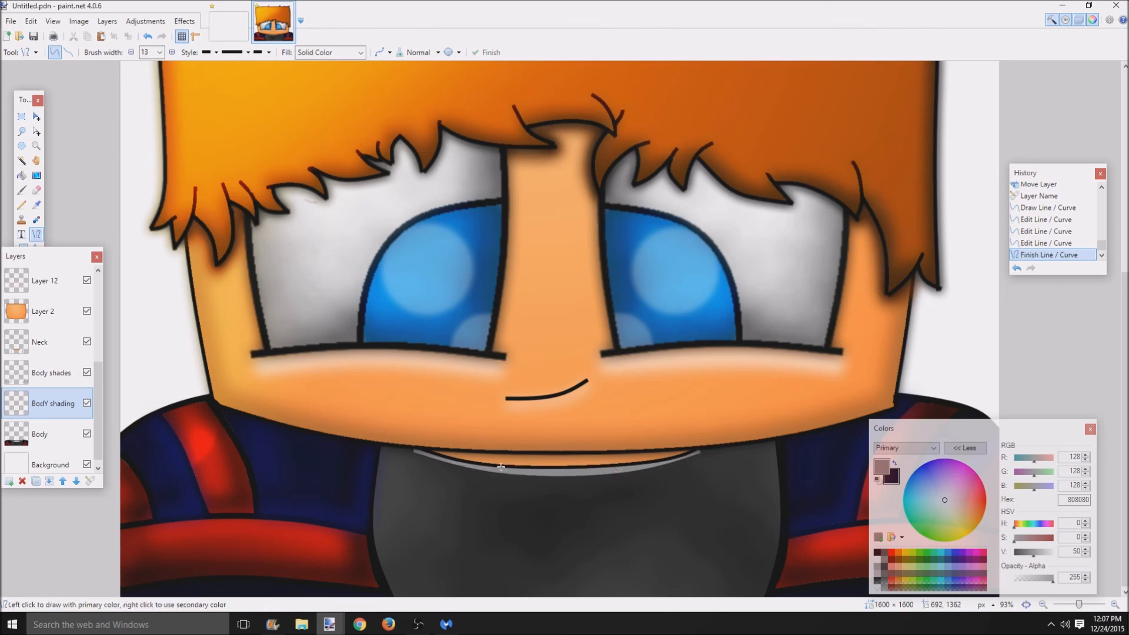
# - Try blurring the neckline curve and adding a blurred gray curve down the left edge of the gray shirt panel
pyautogui.hotkey('ctrl', 'f')
pyautogui.scroll(-2, 684, 498)
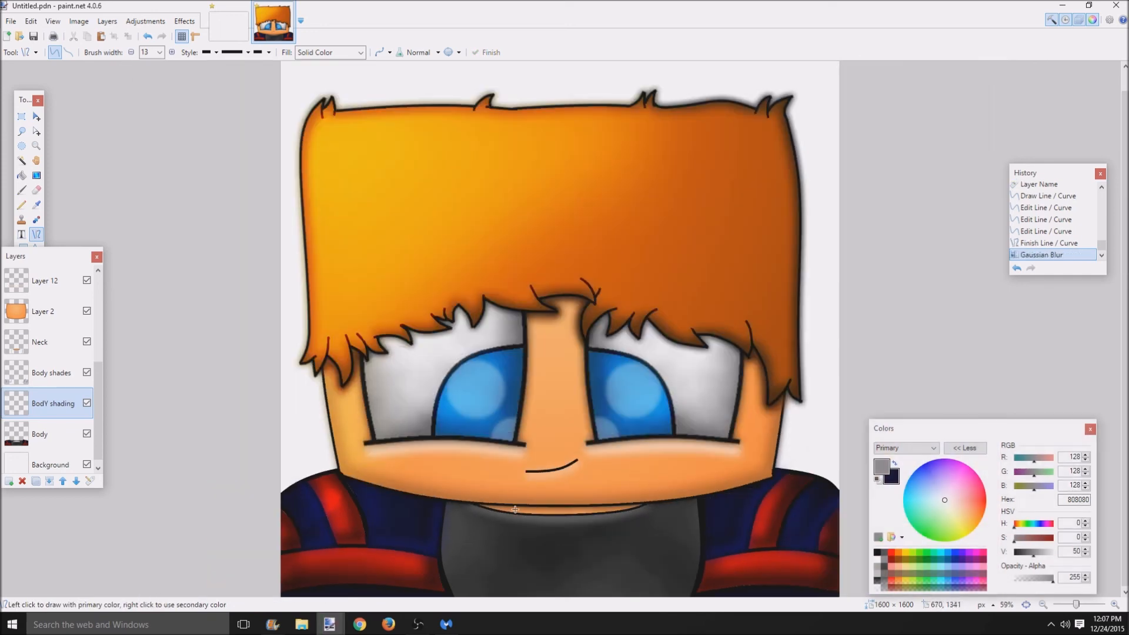
pyautogui.scroll(2, 444, 540)
pyautogui.moveTo(384, 470)
pyautogui.mouseDown()
pyautogui.moveTo(383, 580)
pyautogui.moveTo(402, 602)
pyautogui.mouseUp()
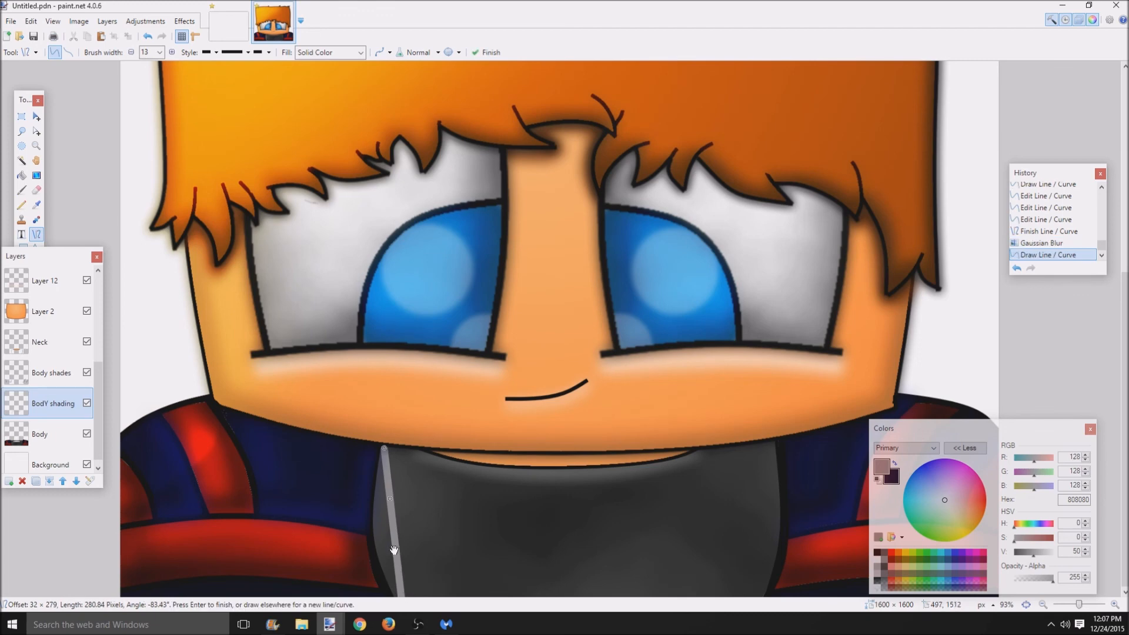
pyautogui.moveTo(391, 549)
pyautogui.mouseDown()
pyautogui.moveTo(388, 503)
pyautogui.moveTo(379, 506)
pyautogui.mouseUp()
pyautogui.press('Return')
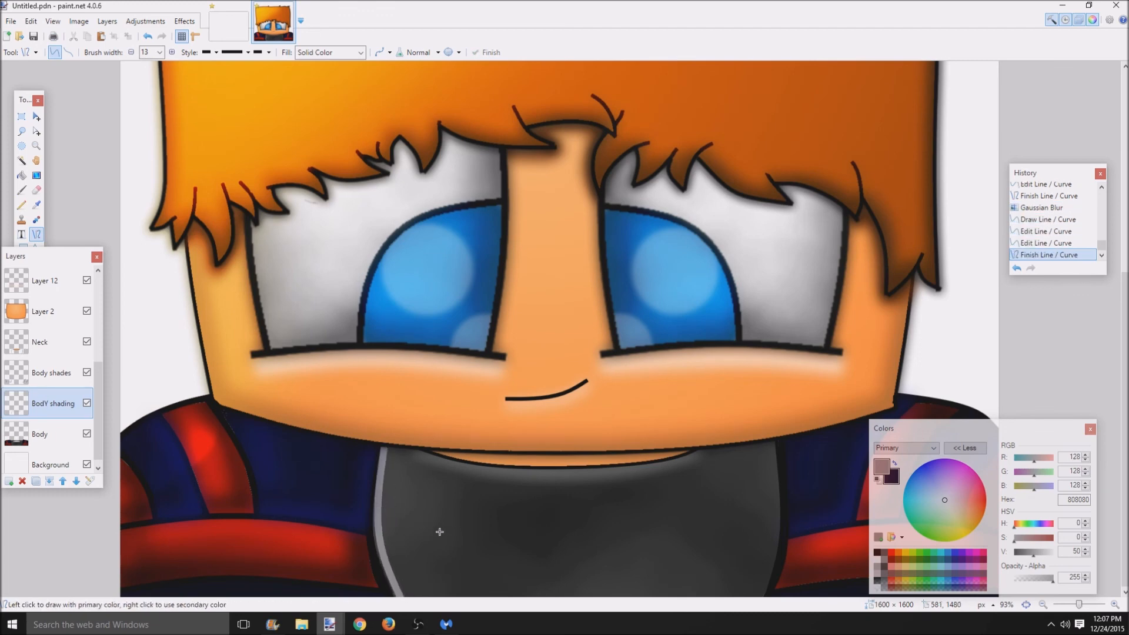
pyautogui.hotkey('ctrl', 'f')
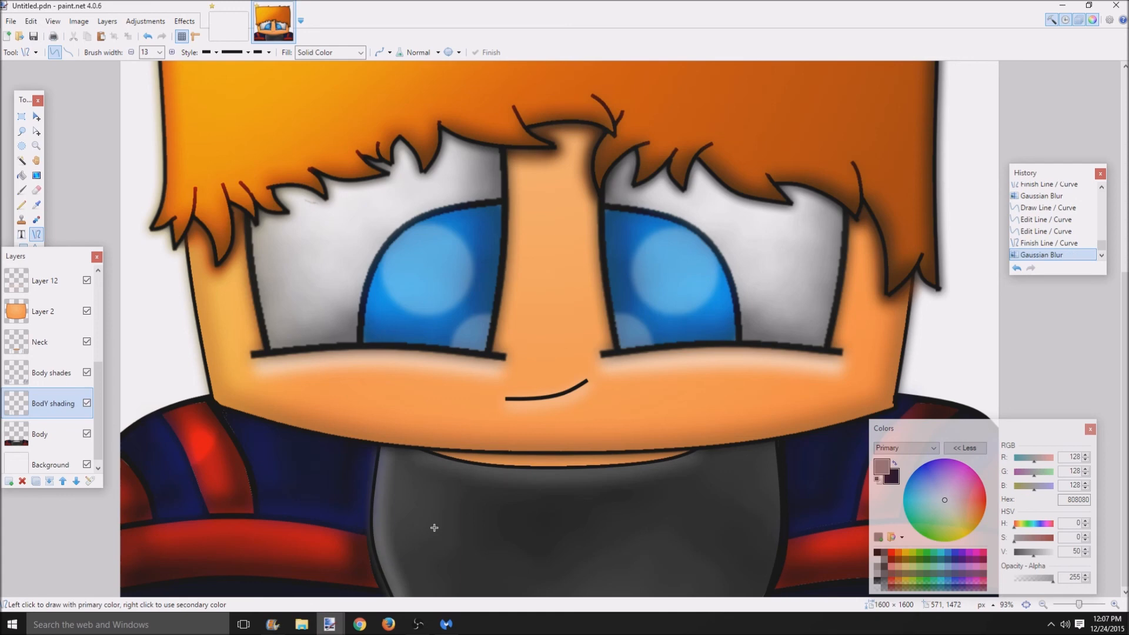
pyautogui.scroll(-3, 751, 475)
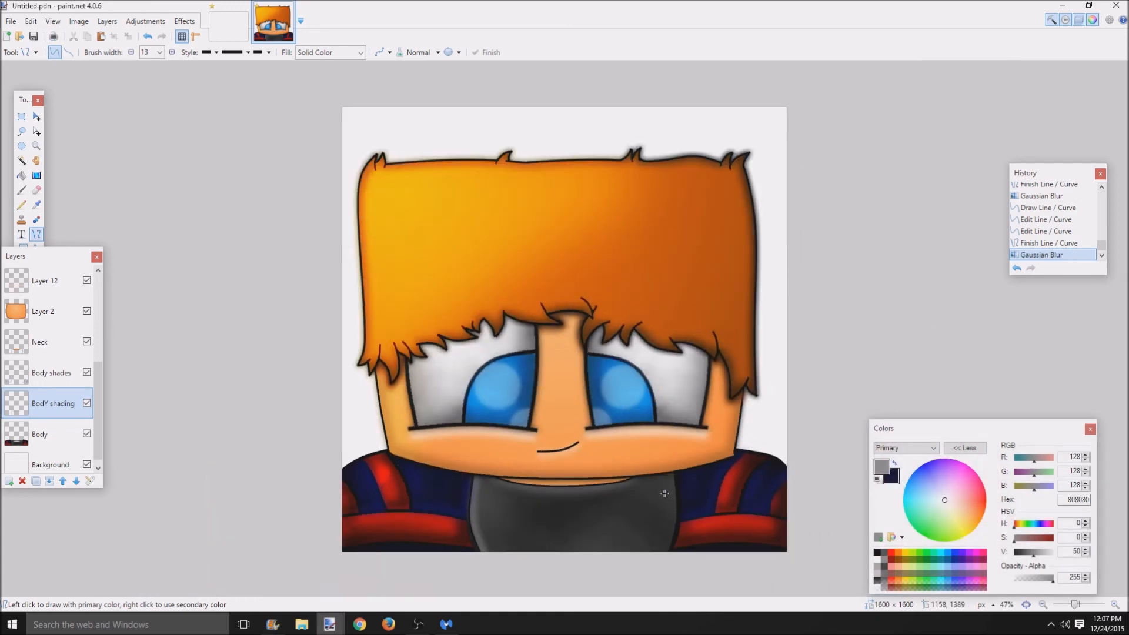
# - Undo the left-edge curve and both Gaussian Blurs, back to the finished neckline curve
pyautogui.click(1016, 268)
pyautogui.click(1016, 269)
pyautogui.click(1016, 268)
pyautogui.click(1017, 268)
pyautogui.click(1016, 268)
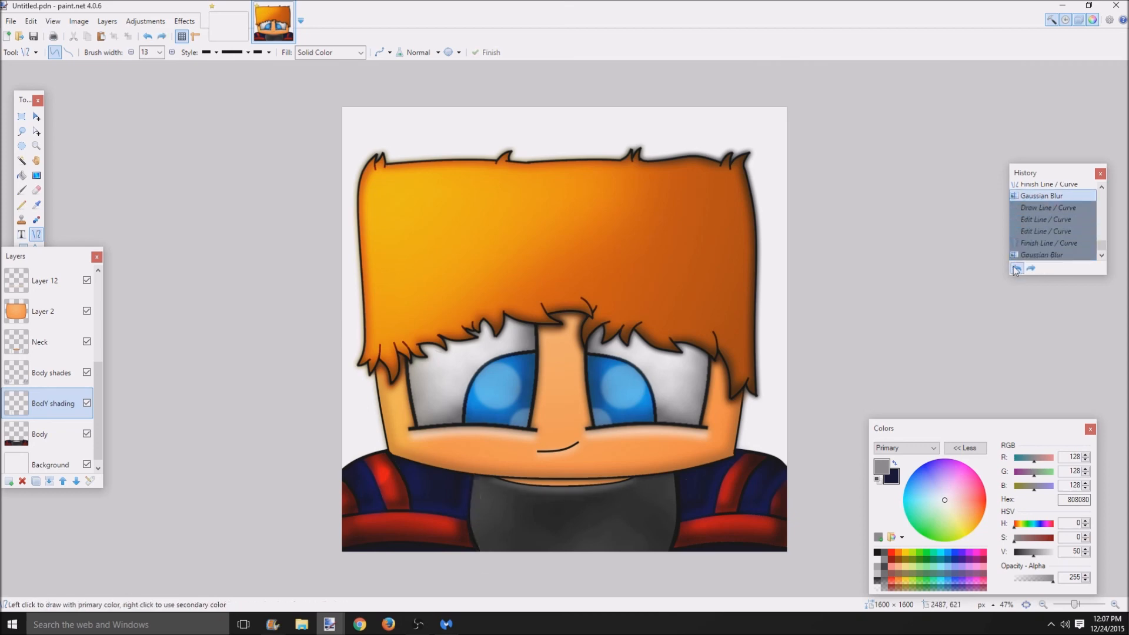
pyautogui.click(1016, 268)
pyautogui.click(1016, 269)
pyautogui.click(1030, 269)
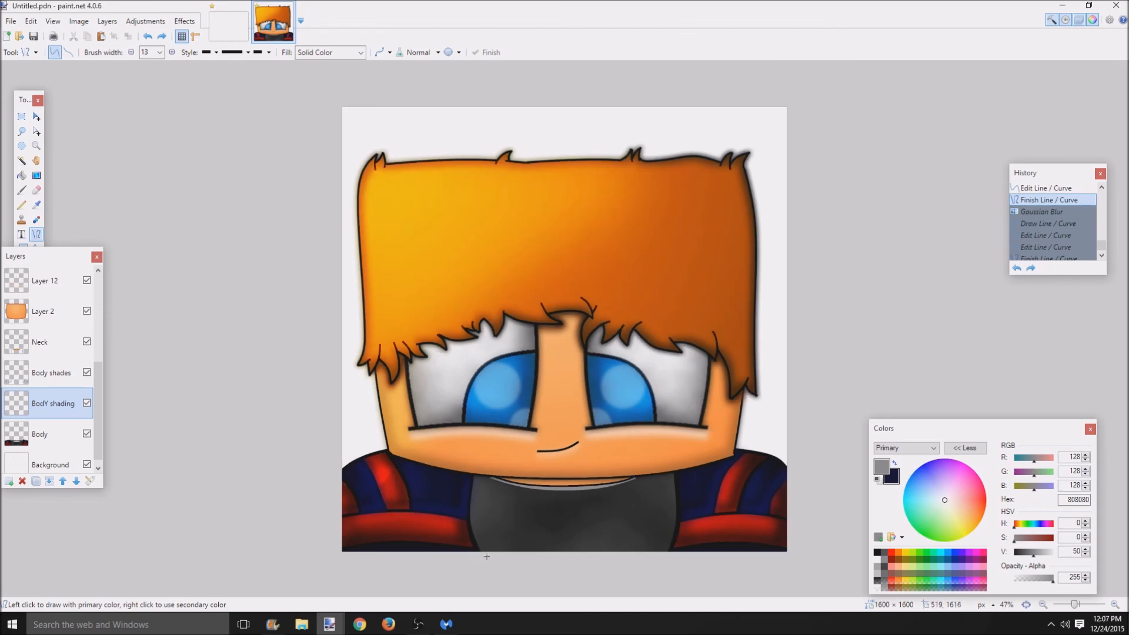
pyautogui.moveTo(485, 555)
pyautogui.mouseDown()
pyautogui.moveTo(476, 475)
pyautogui.moveTo(476, 533)
pyautogui.mouseUp()
pyautogui.click(1022, 267)
pyautogui.click(1022, 267)
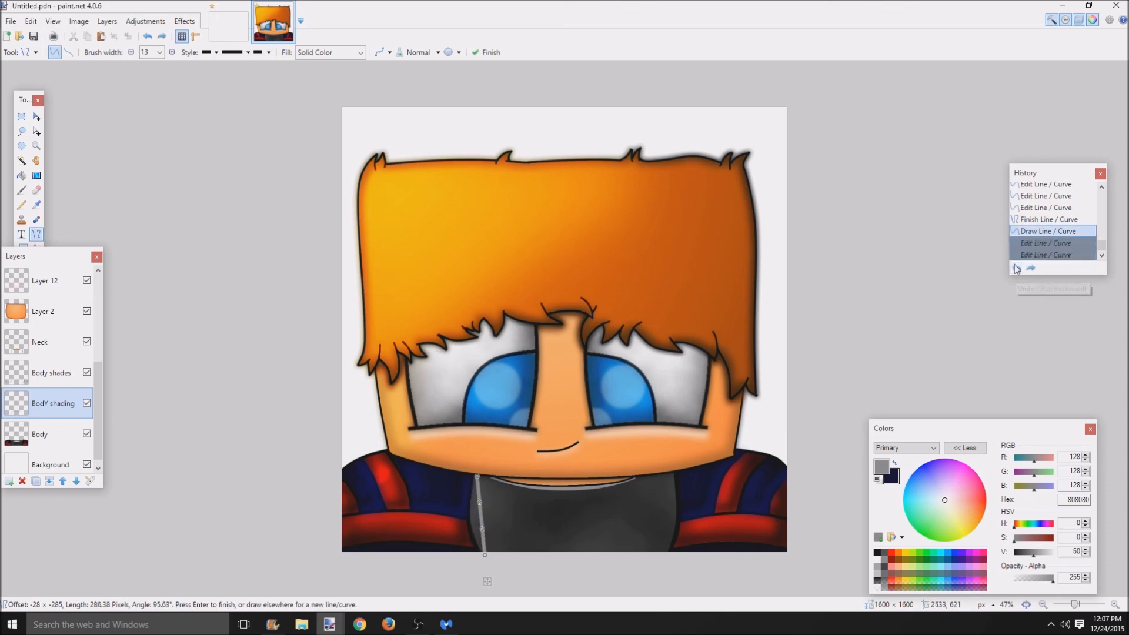
pyautogui.click(1021, 268)
# - Draw a gray curve about 308 px long down the right edge of the gray shirt panel and repeat the Gaussian Blur
pyautogui.moveTo(670, 472); pyautogui.dragTo(664, 556)
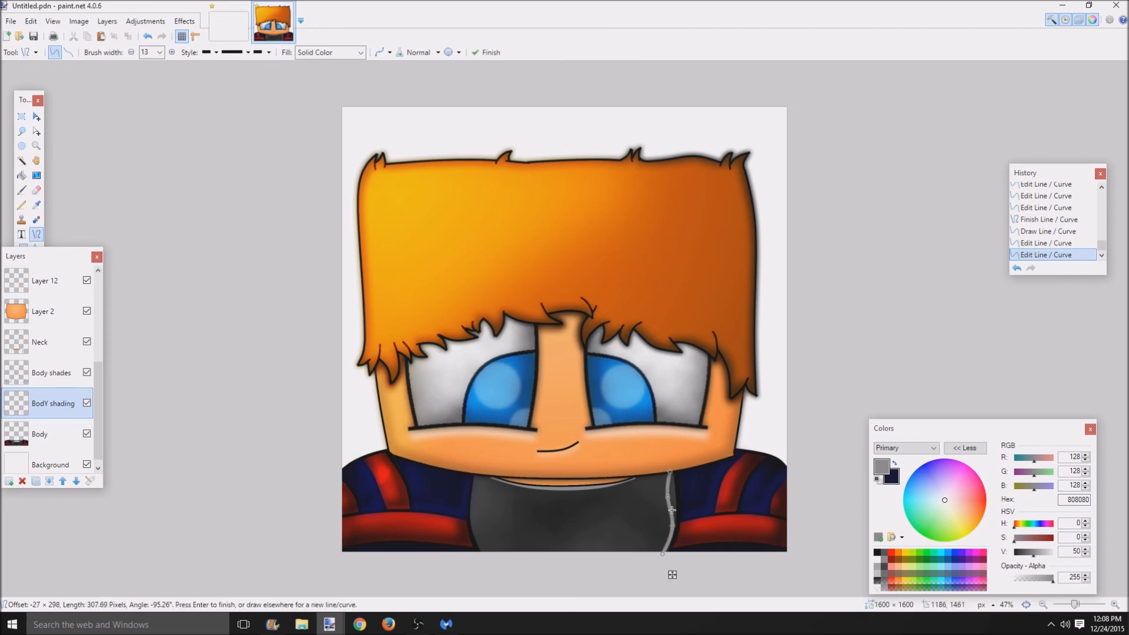
pyautogui.moveTo(669, 498); pyautogui.dragTo(674, 502)
pyautogui.press('Return')
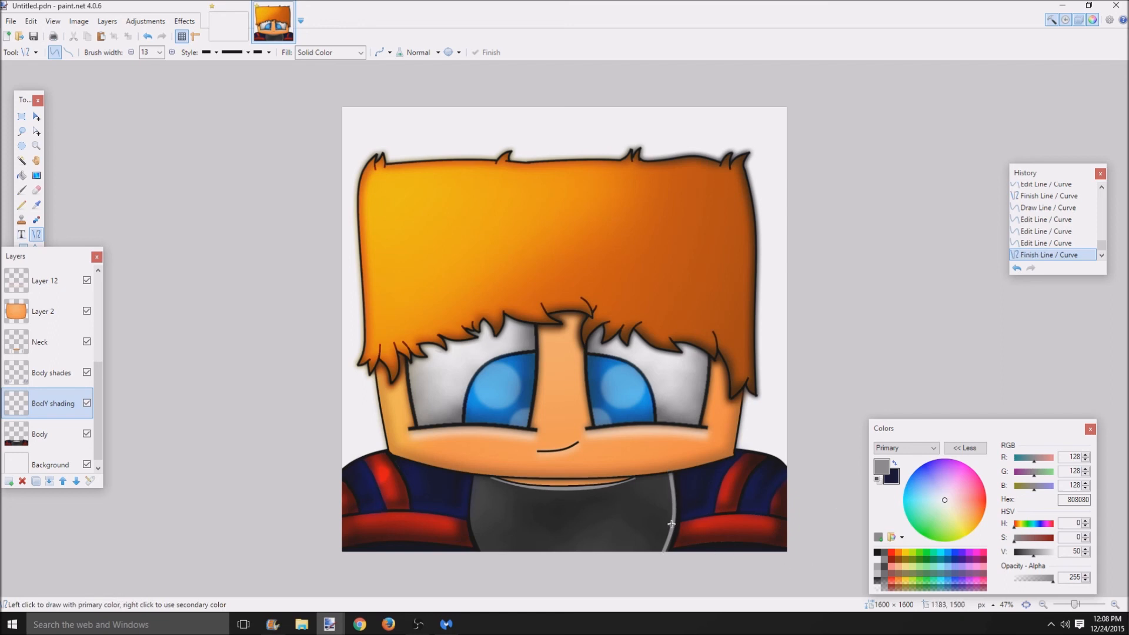
pyautogui.hotkey('ctrl', 'f')
pyautogui.scroll(-3, 653, 525)
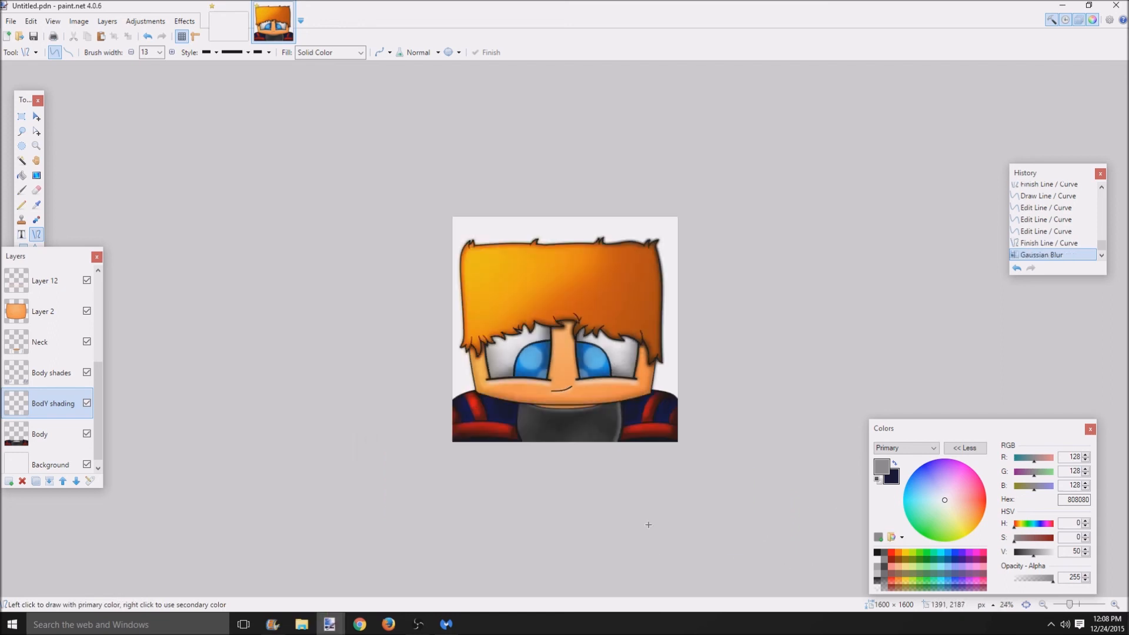
# - Add a new layer above BodY shading and name it Wrinkles
pyautogui.scroll(4, 648, 525)
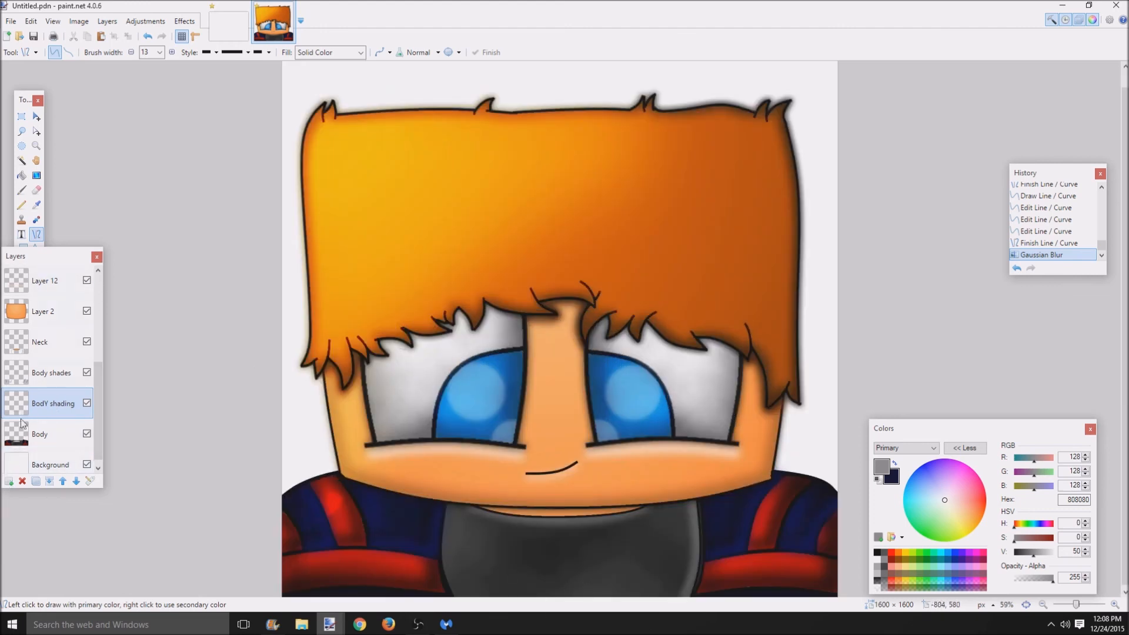
pyautogui.click(9, 481)
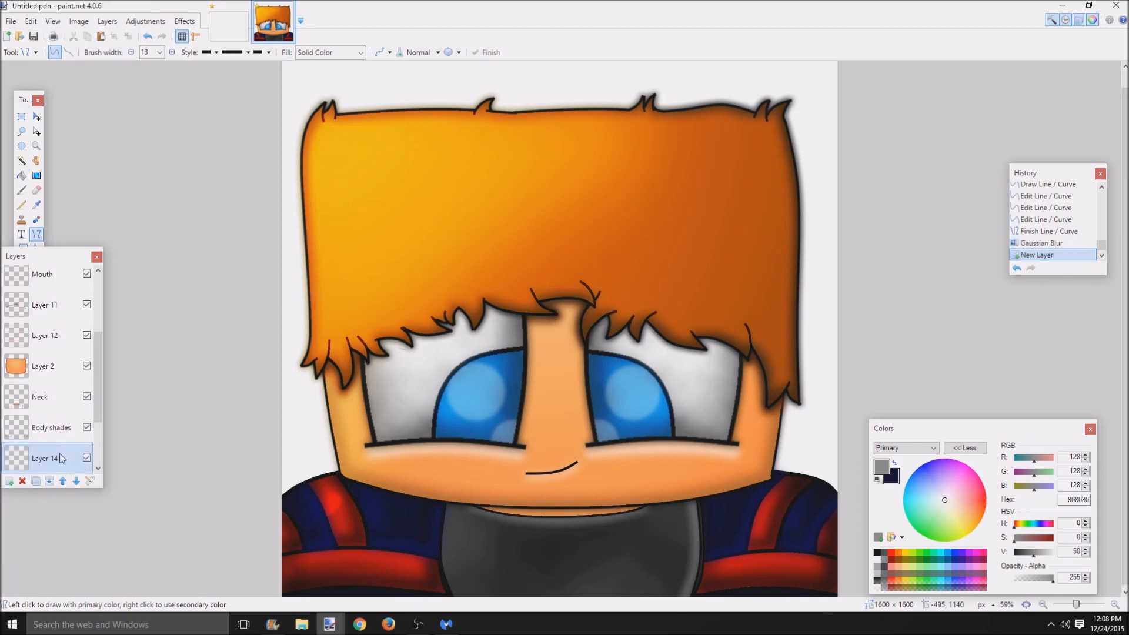
pyautogui.doubleClick(61, 458)
pyautogui.press('BackSpace')
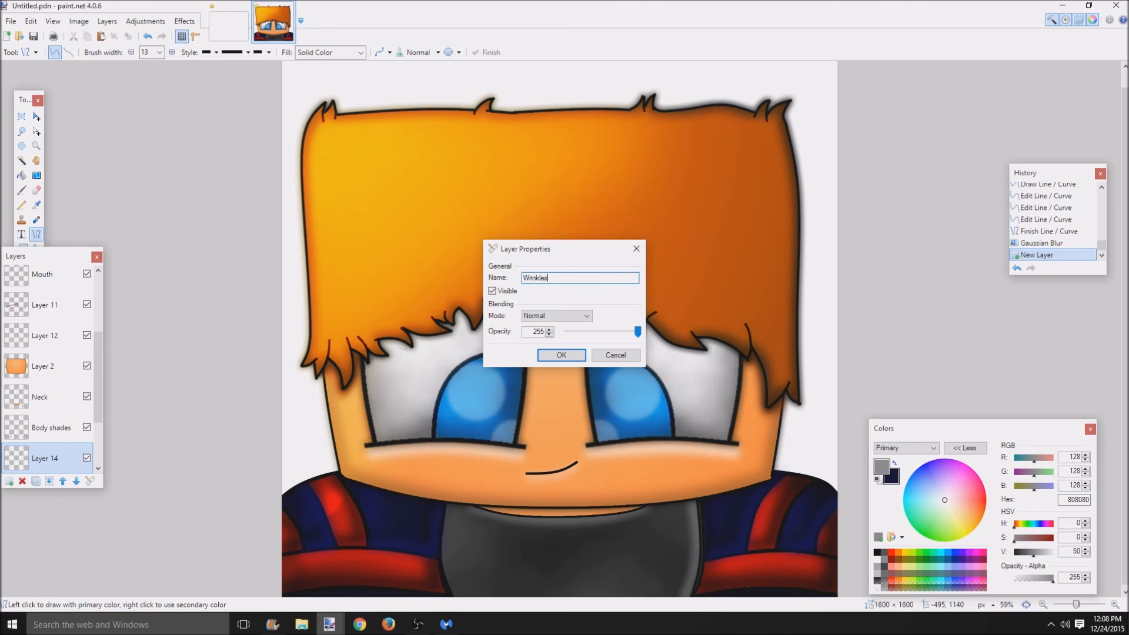
pyautogui.press('Return')
# - Set the primary color to black (000000) and the brush width to 4
pyautogui.scroll(-2, 597, 566)
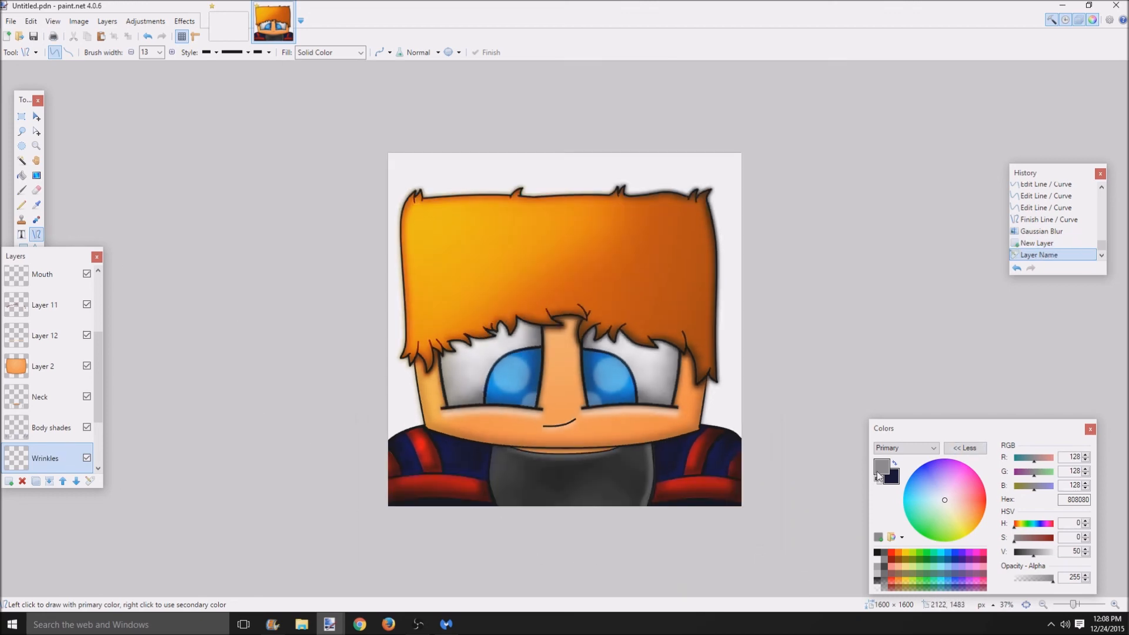
pyautogui.click(878, 553)
pyautogui.scroll(2, 474, 531)
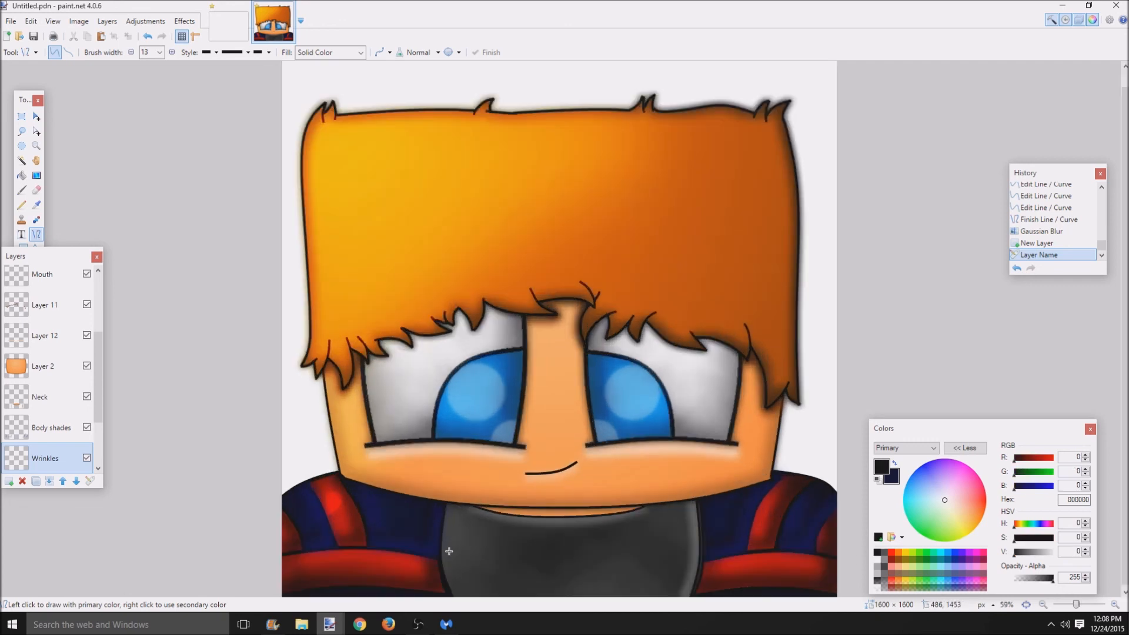
pyautogui.click(132, 52)
pyautogui.click(131, 53)
pyautogui.click(132, 52)
pyautogui.click(132, 52)
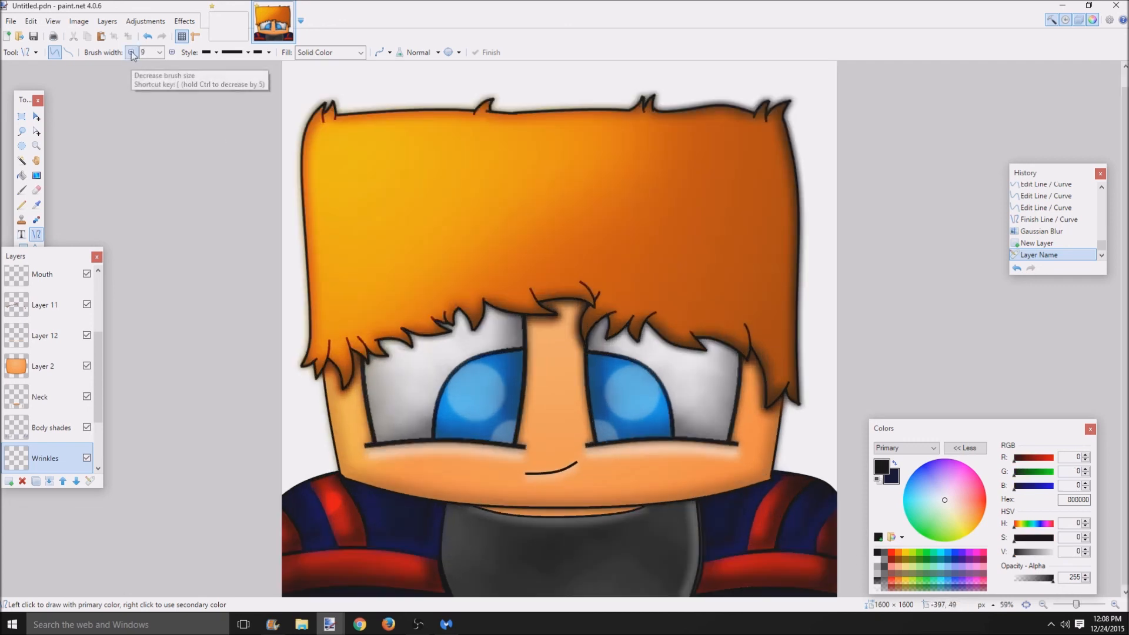
pyautogui.click(132, 52)
pyautogui.click(132, 52)
pyautogui.scroll(1, 357, 497)
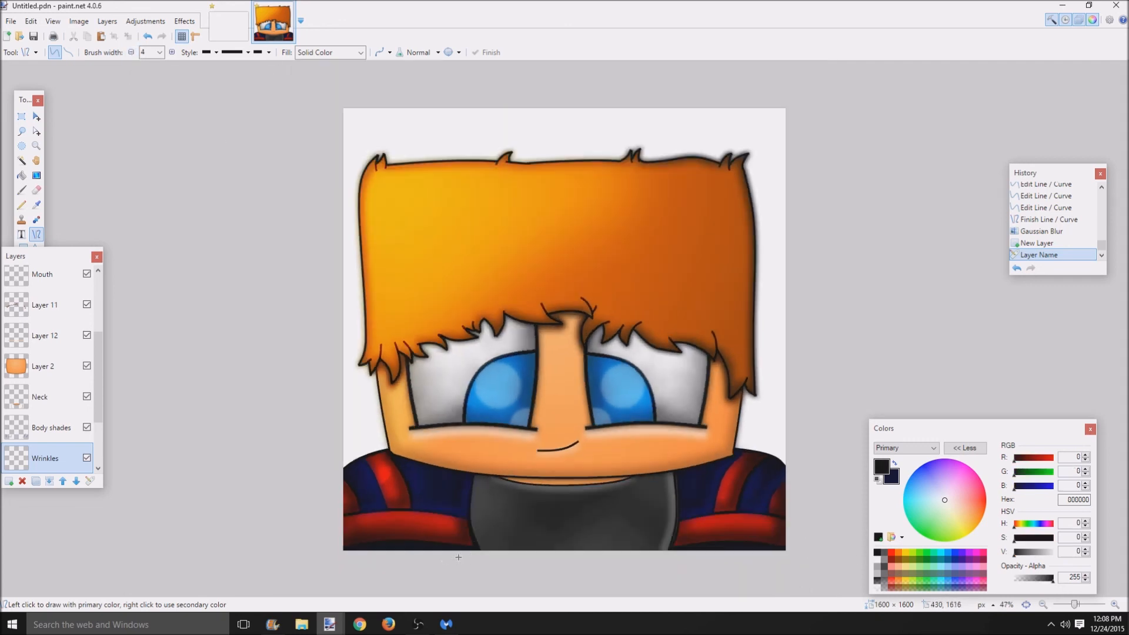
pyautogui.scroll(1, 357, 498)
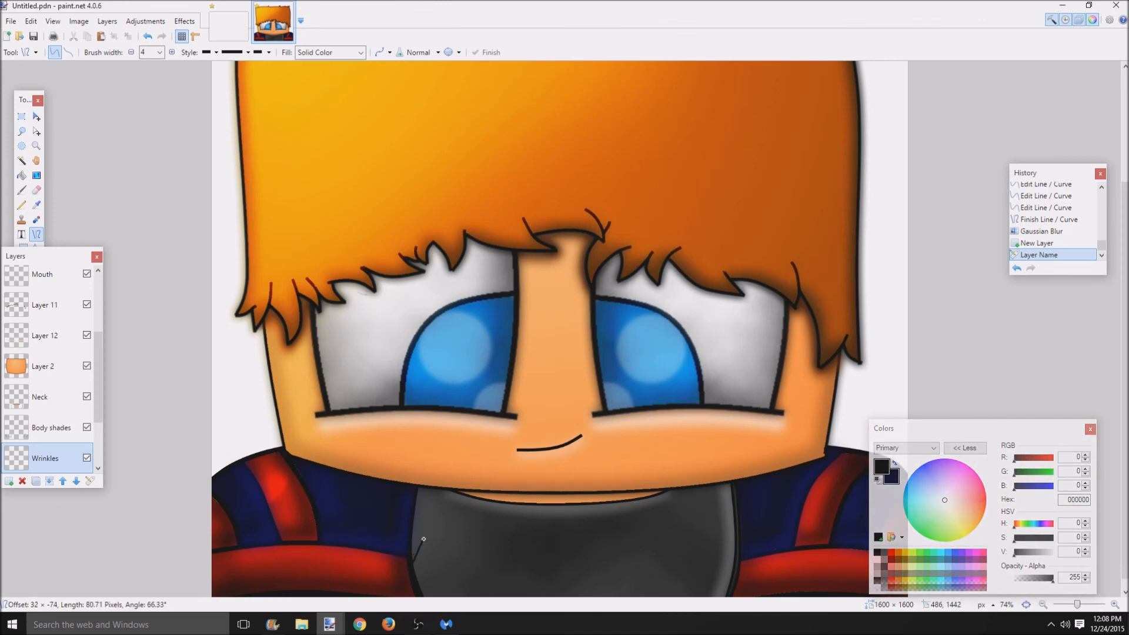
# - Discard a trial line and paint short black Paintbrush wrinkles along the gray shirt panel's sides, neckline and lower edge
pyautogui.moveTo(410, 570); pyautogui.dragTo(423, 543)
pyautogui.click(1017, 268)
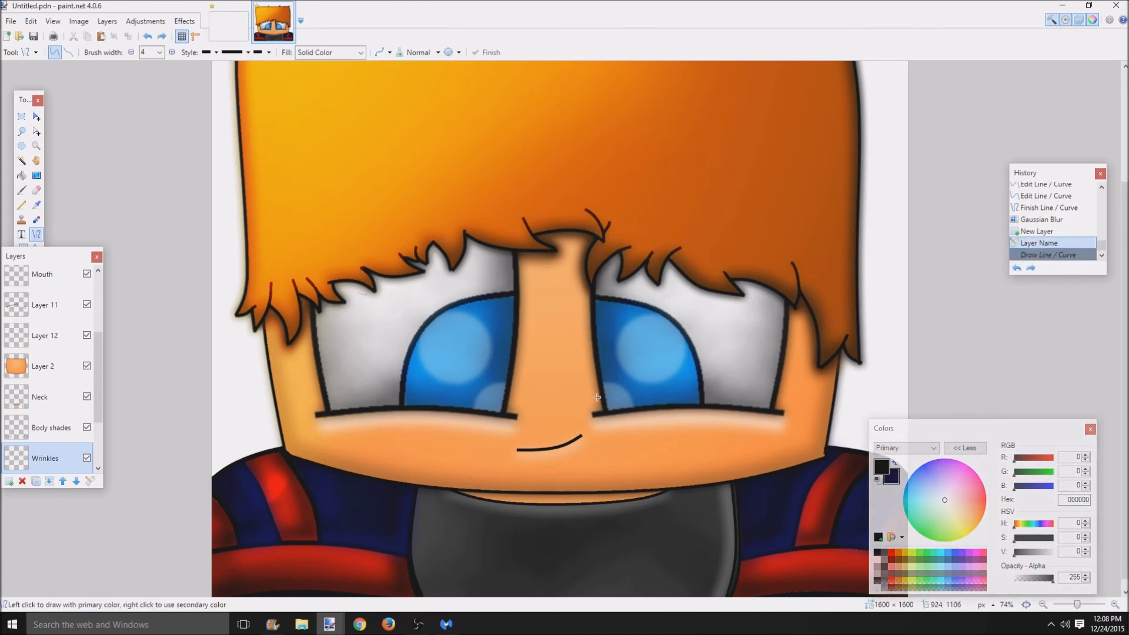
pyautogui.click(21, 189)
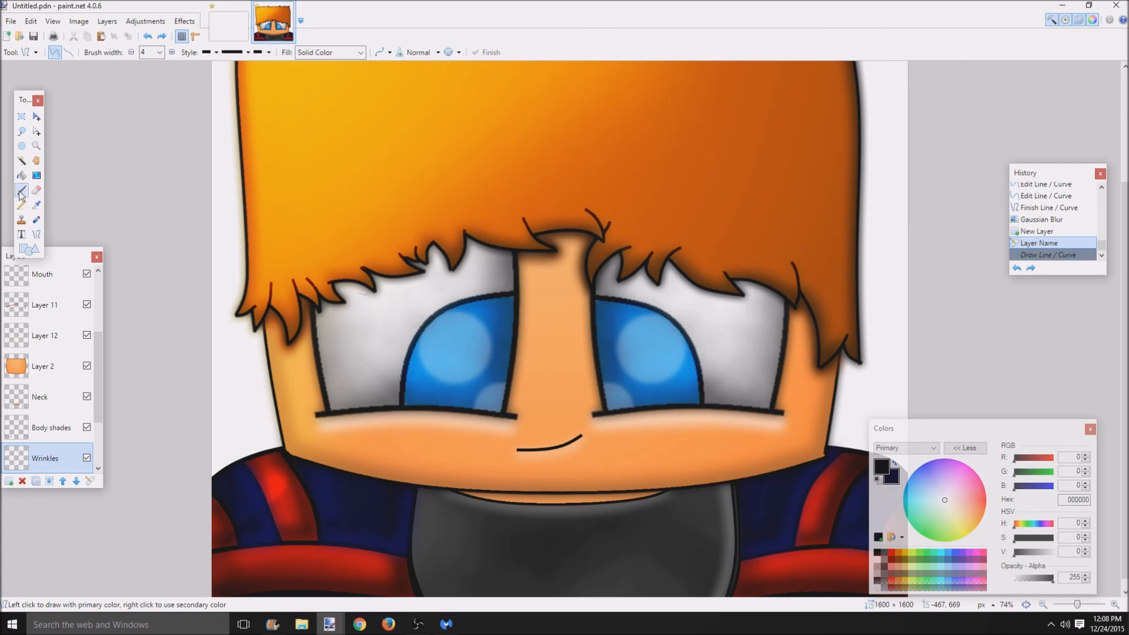
pyautogui.keyDown('ctrl'); pyautogui.scroll(4, 565, 582); pyautogui.keyUp('ctrl')
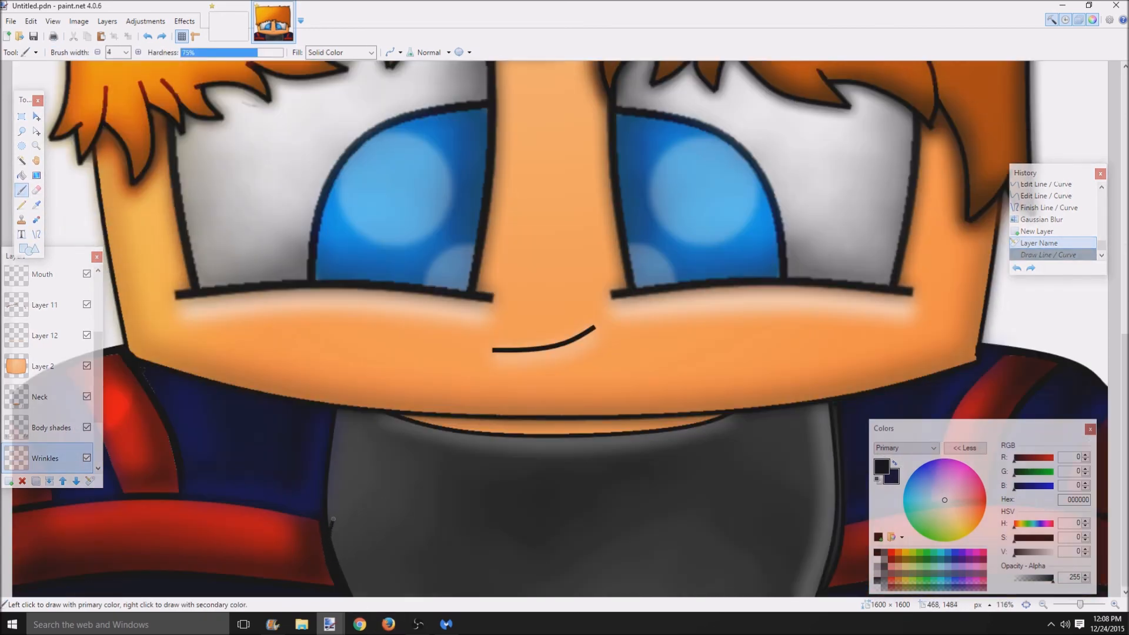
pyautogui.moveTo(830, 405); pyautogui.dragTo(823, 588)
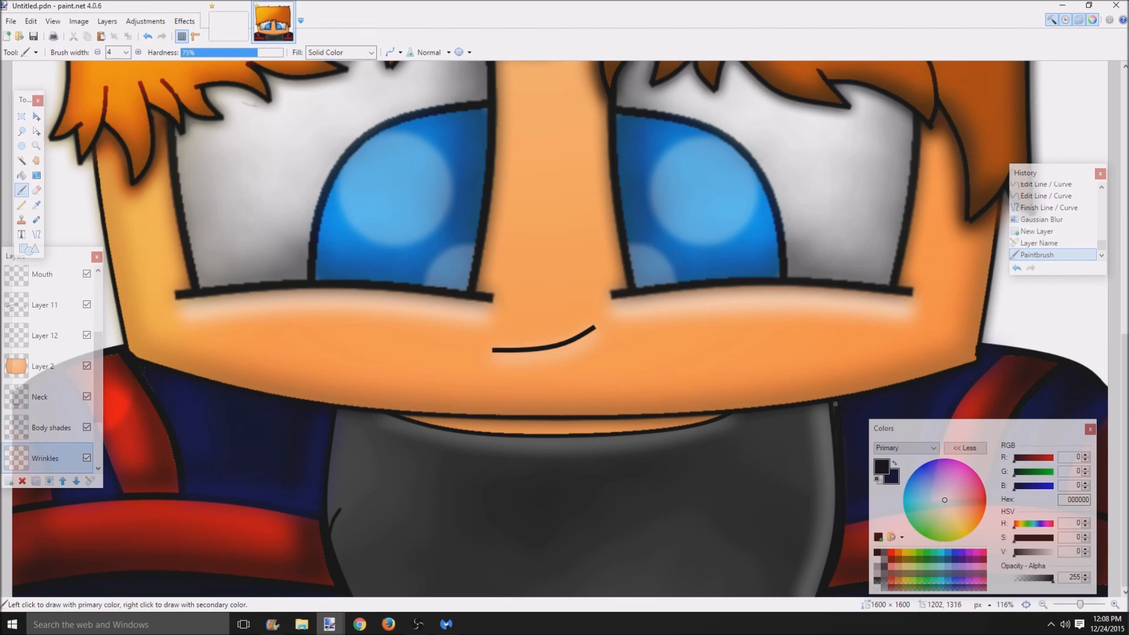
pyautogui.click(838, 447)
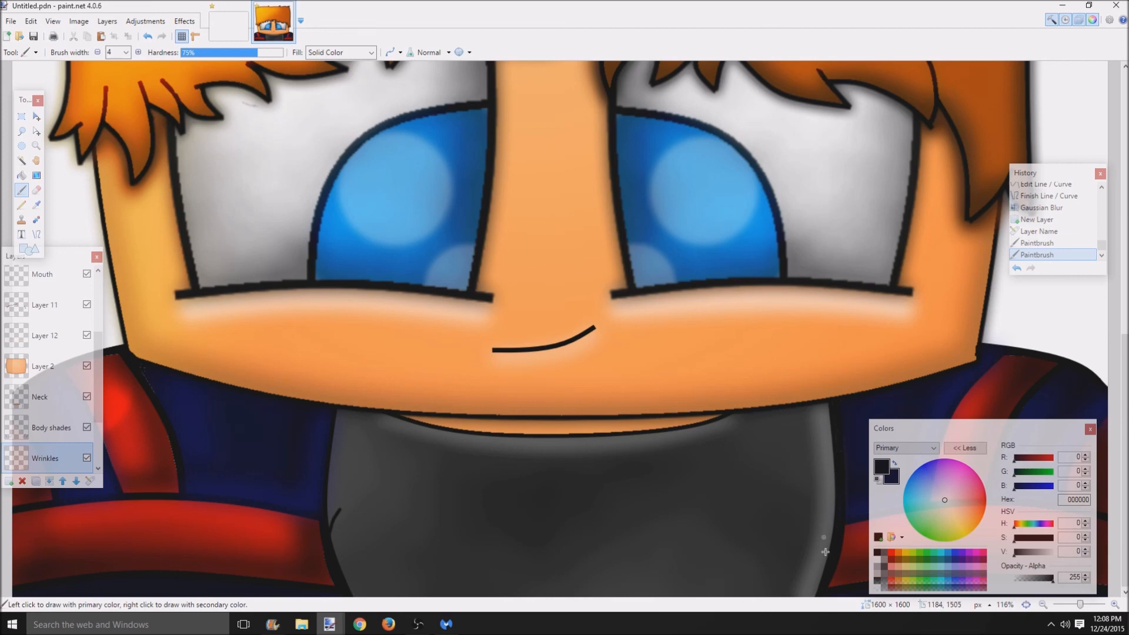
pyautogui.scroll(-1, 826, 552)
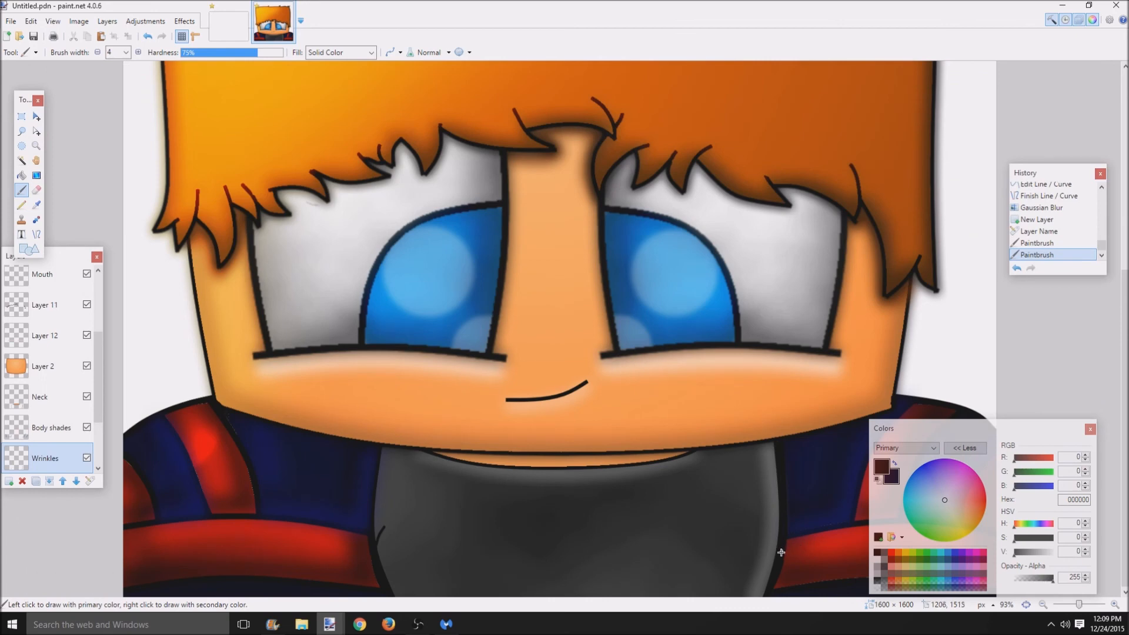
pyautogui.click(768, 534)
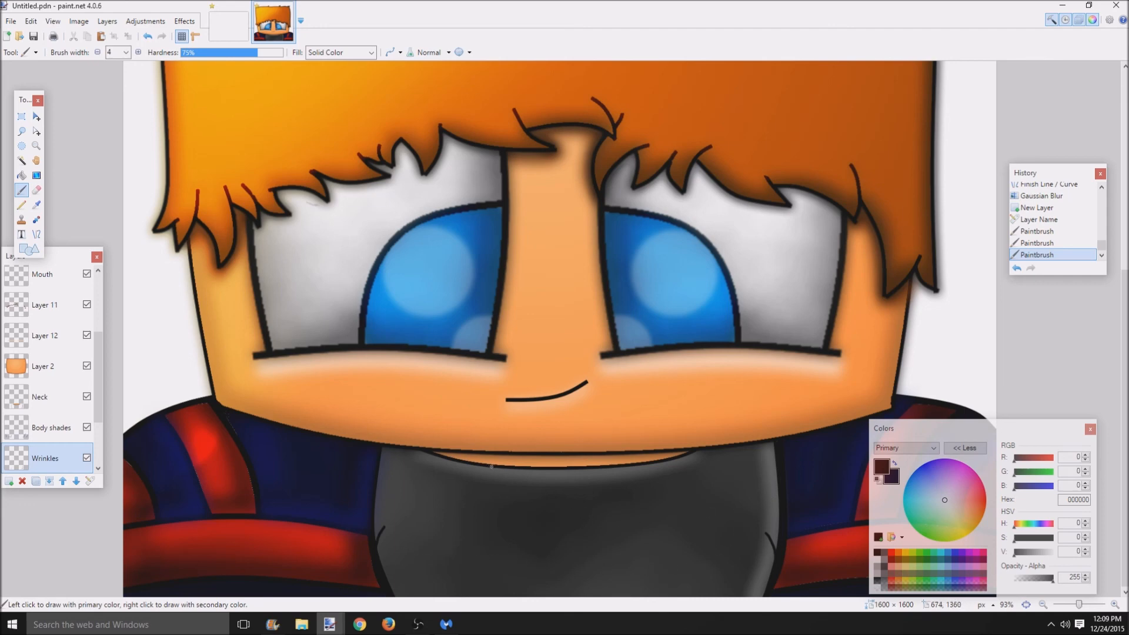
pyautogui.moveTo(528, 479); pyautogui.dragTo(530, 480)
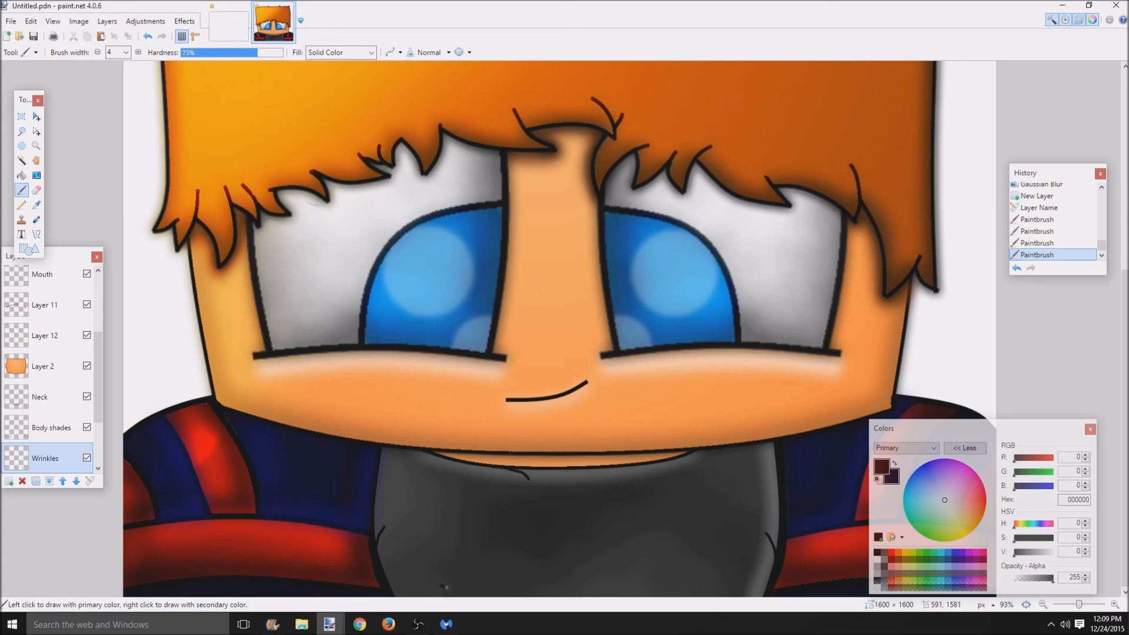
pyautogui.moveTo(577, 606); pyautogui.dragTo(646, 591)
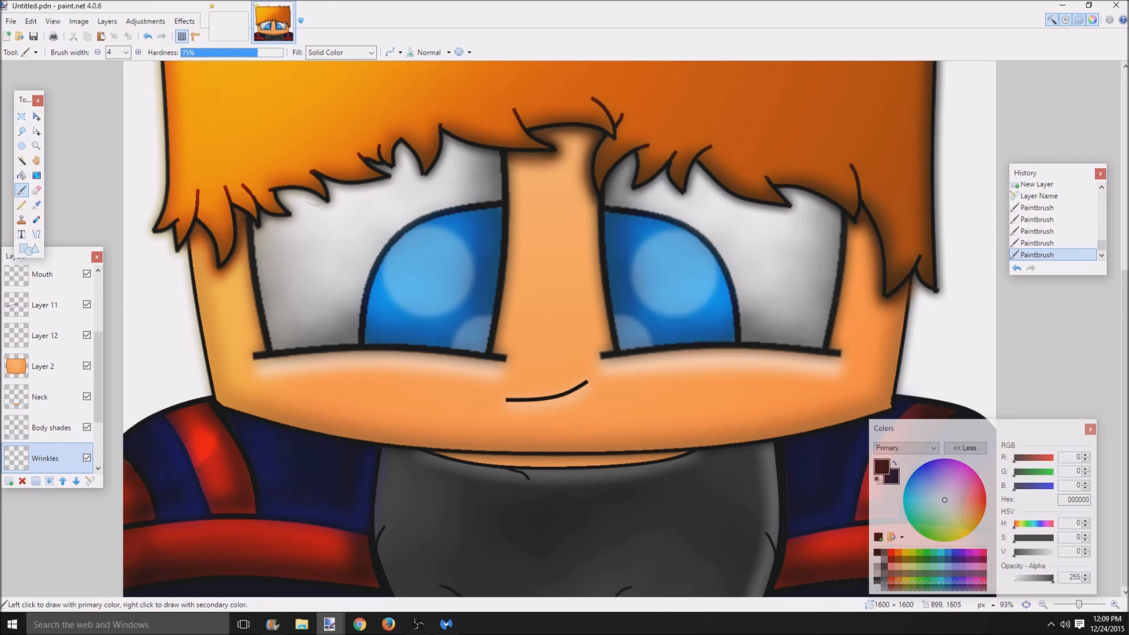
pyautogui.click(591, 572)
# - Try a short wrinkle stroke on the left navy sleeve and undo it
pyautogui.hotkey('ctrl', 'b')
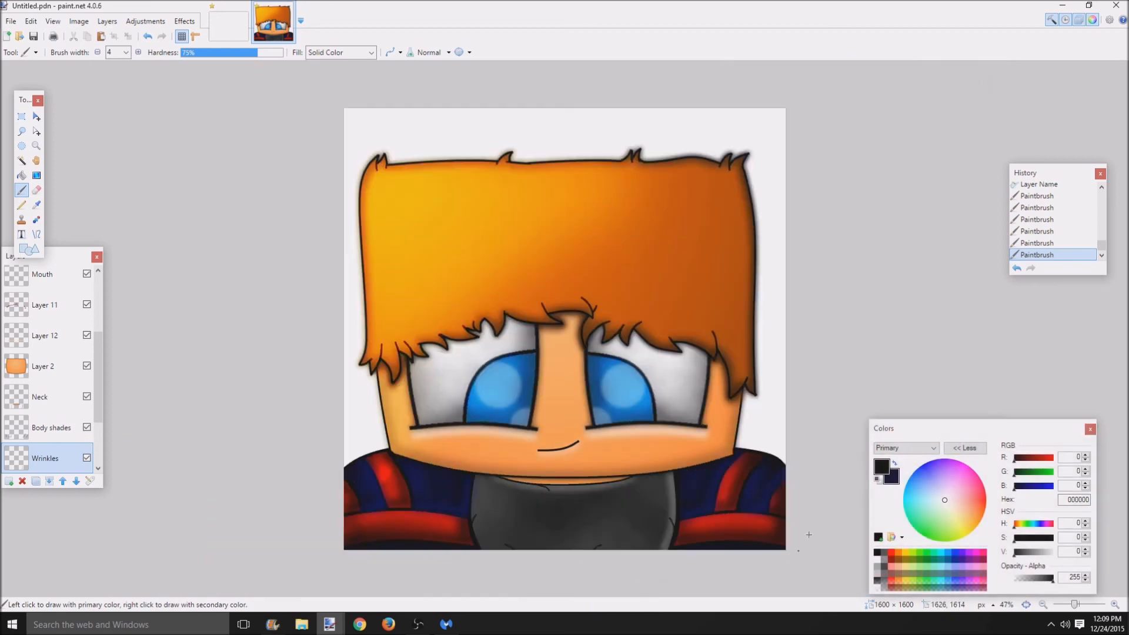
pyautogui.click(1017, 268)
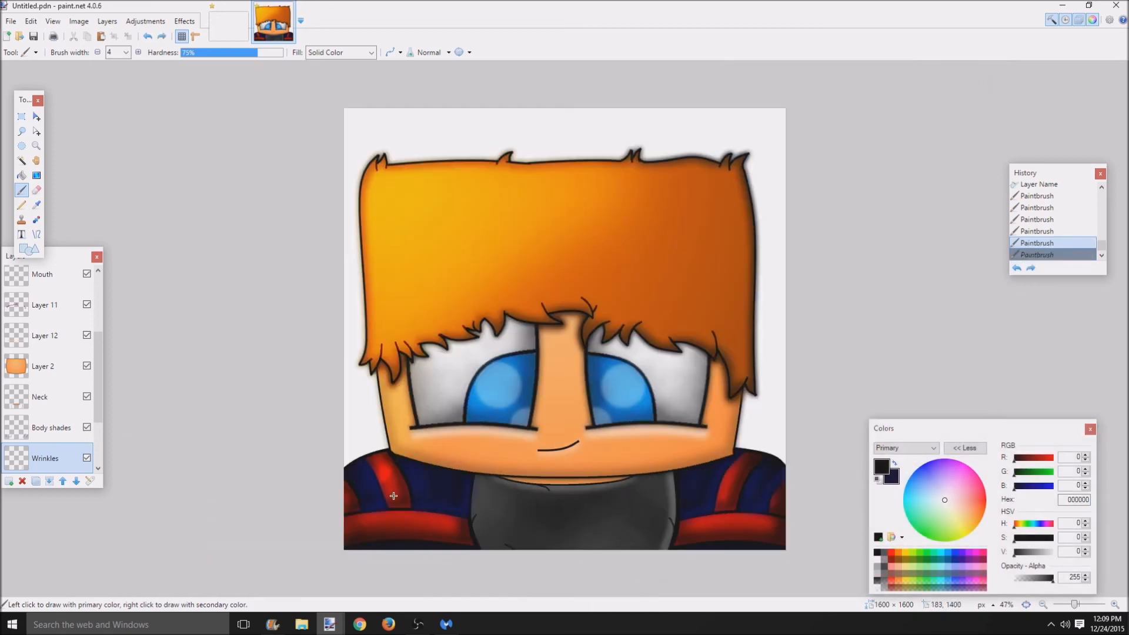
pyautogui.scroll(-1, 402, 511)
pyautogui.scroll(3, 393, 504)
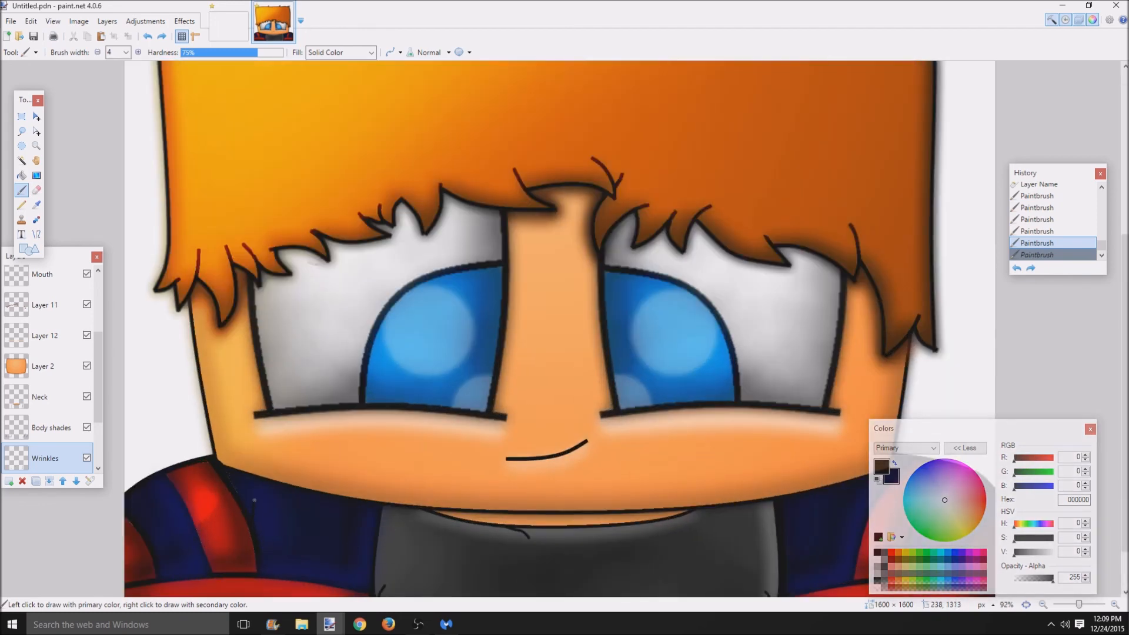
pyautogui.hotkey('ctrl', 'y')
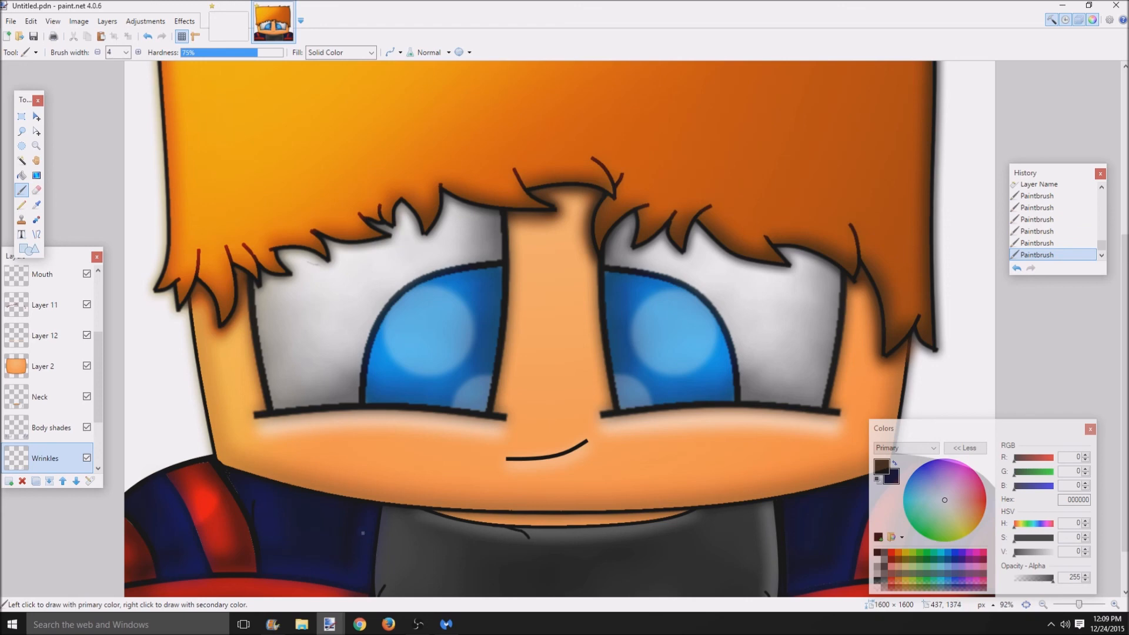
pyautogui.click(363, 533)
pyautogui.click(1017, 268)
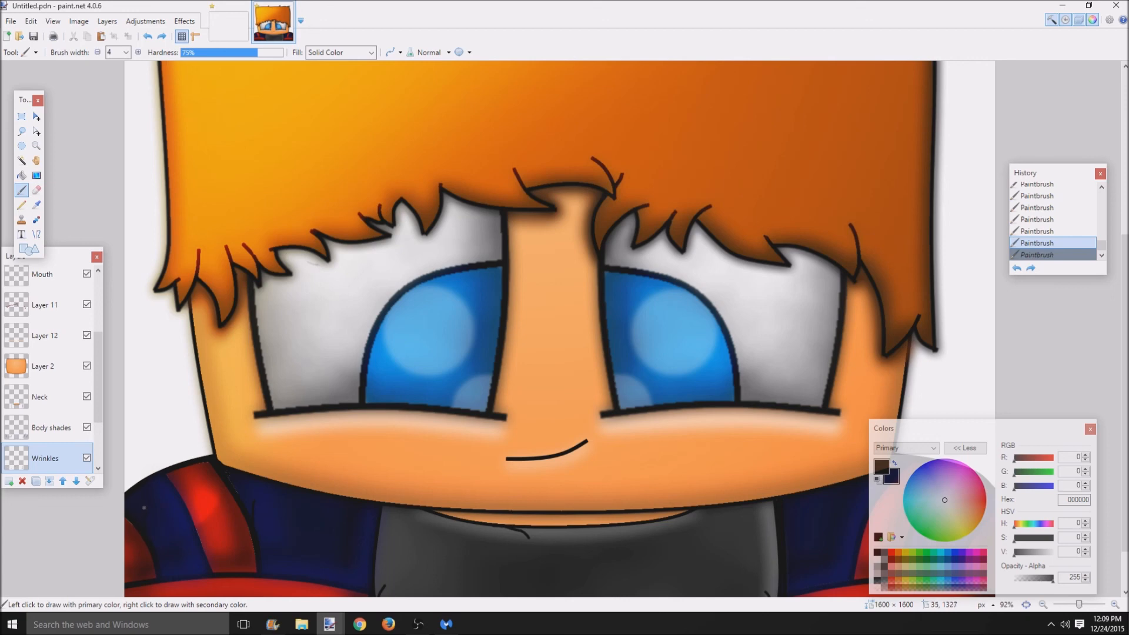
# - Move the Wrinkles layer above Body shades and paint short black wrinkles on the left navy sleeve
pyautogui.click(62, 481)
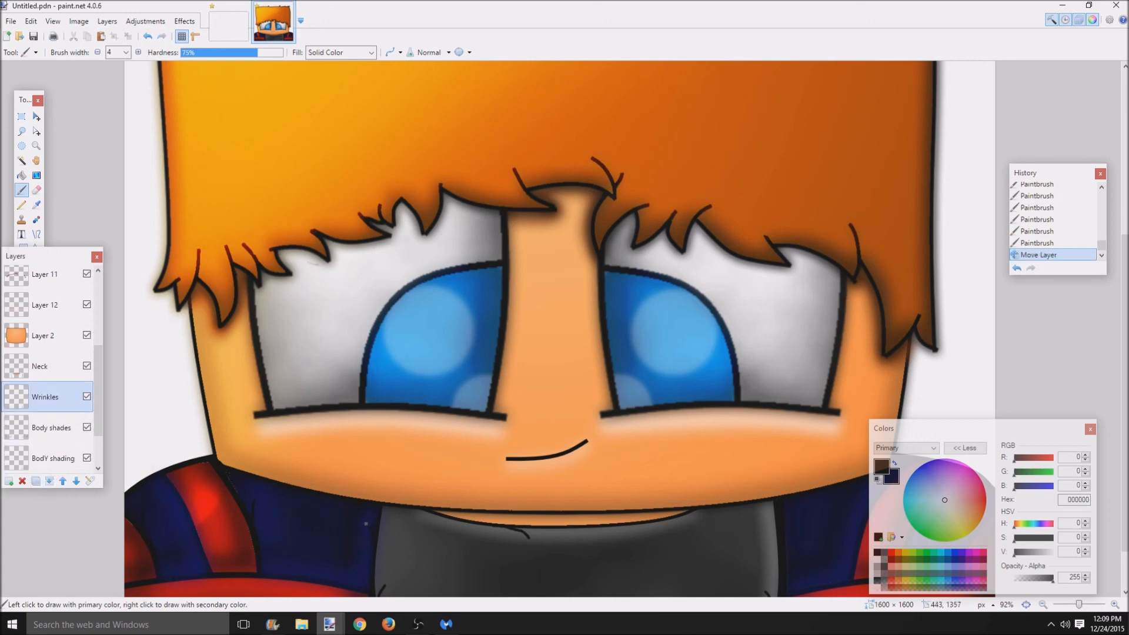
pyautogui.moveTo(365, 523); pyautogui.dragTo(333, 567)
pyautogui.scroll(-2, 259, 555)
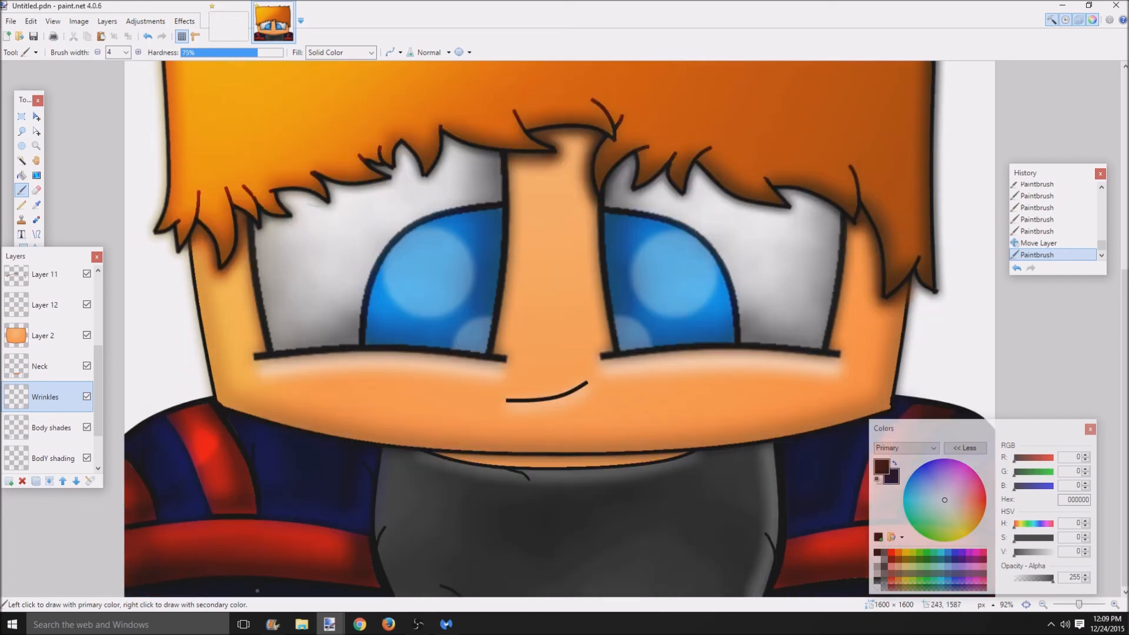
pyautogui.click(257, 590)
# - Paint short black wrinkles on the right navy sleeve, undoing two trial strokes along the way
pyautogui.click(849, 459)
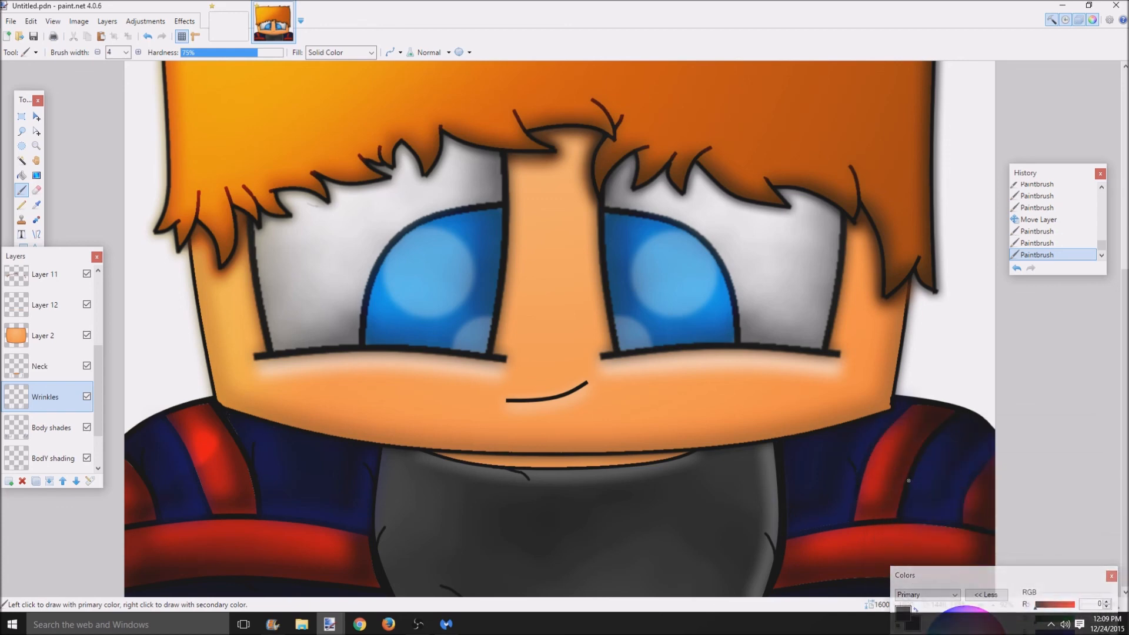
pyautogui.click(934, 463)
pyautogui.click(963, 463)
pyautogui.click(1017, 269)
pyautogui.click(1017, 268)
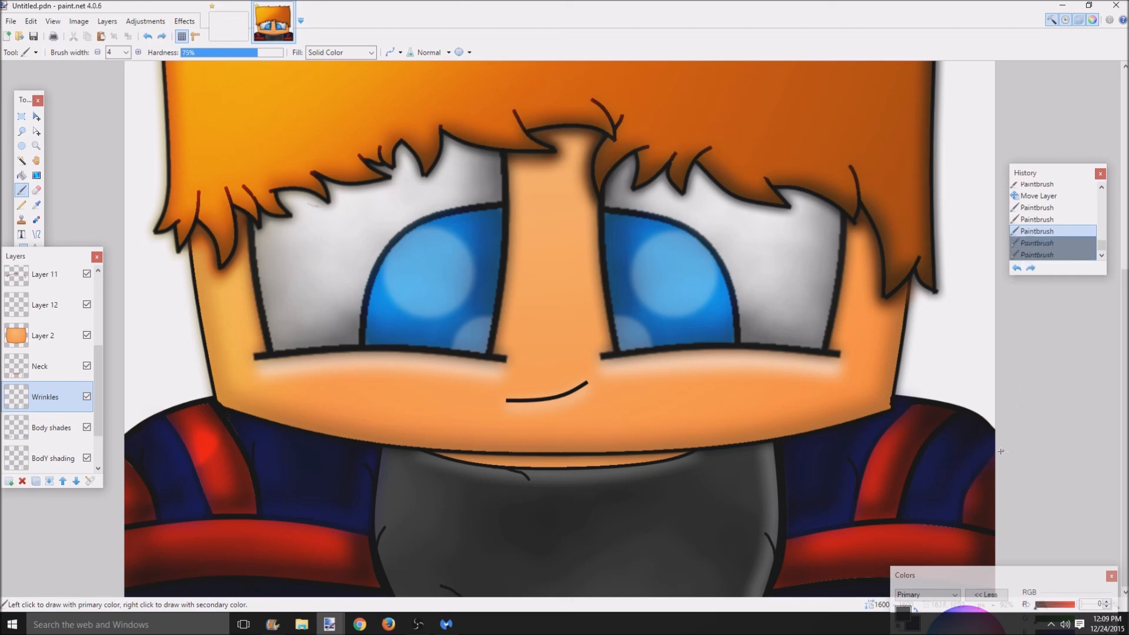
pyautogui.click(969, 460)
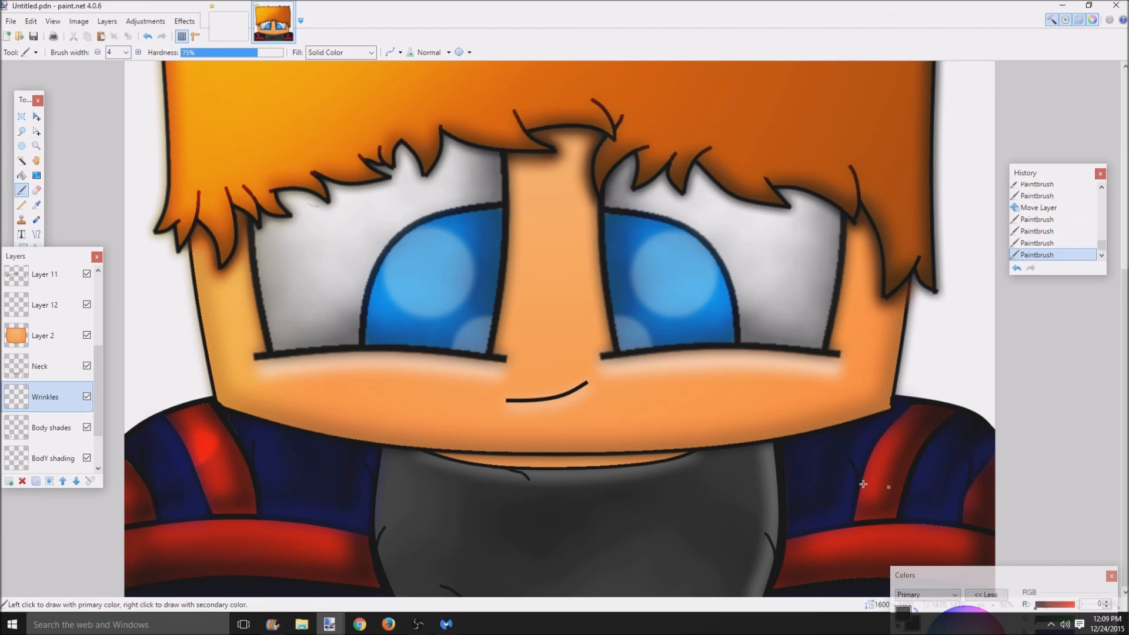
# - Apply a black Outline Object effect with width 2 and softness 158 to the Wrinkles layer, trying other outline colours along the way
pyautogui.hotkey('ctrl', 'b')
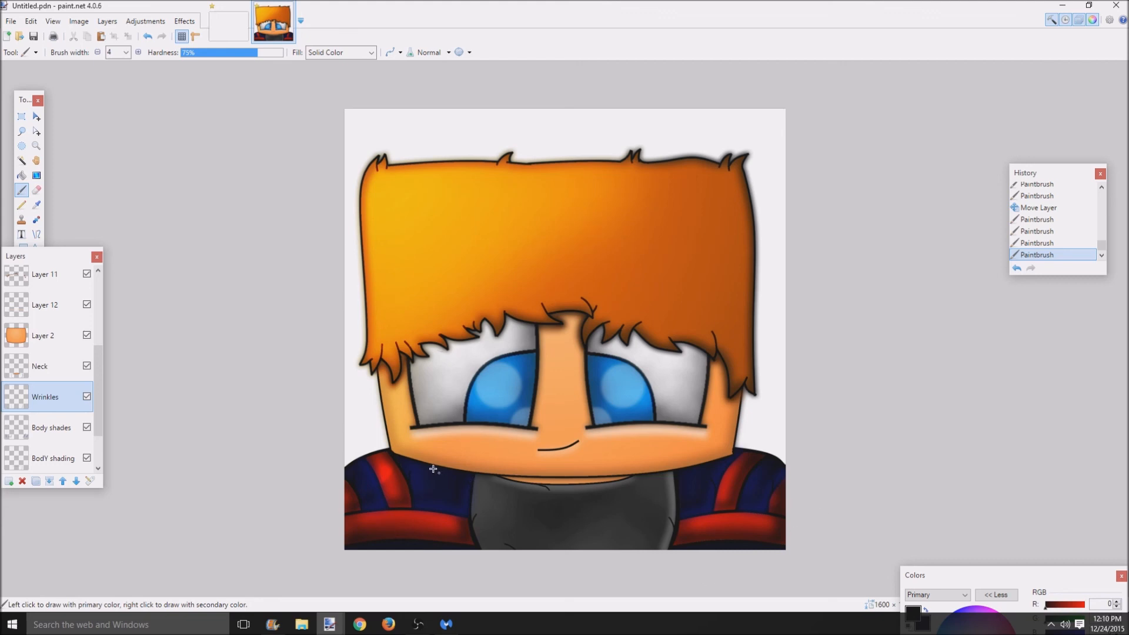
pyautogui.click(184, 21)
pyautogui.moveTo(204, 168)
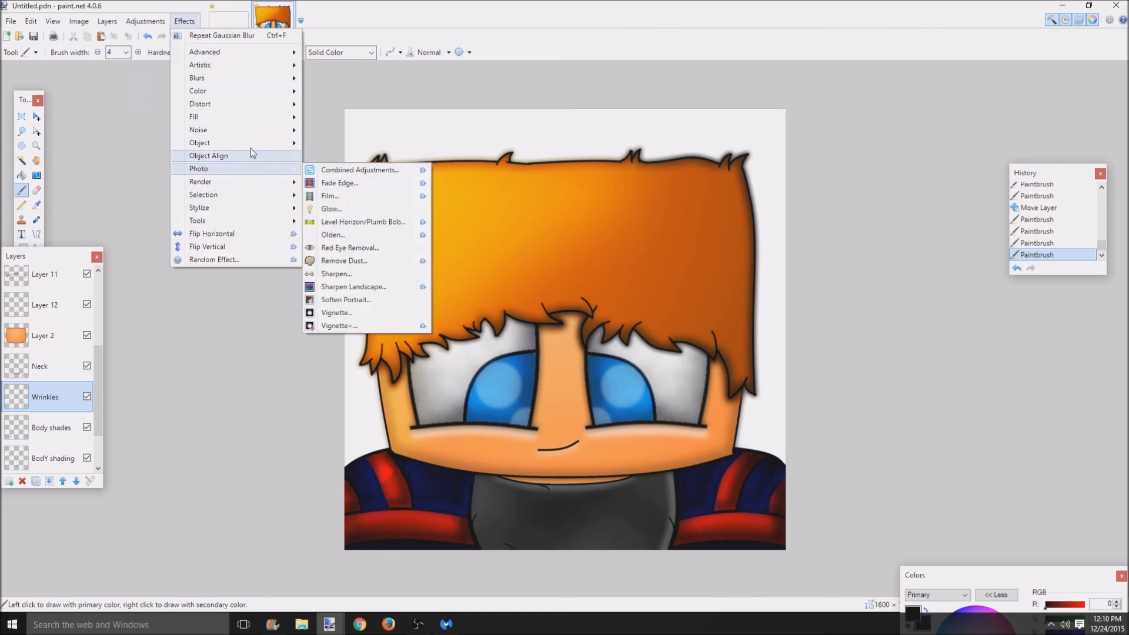
pyautogui.moveTo(230, 144)
pyautogui.click(345, 234)
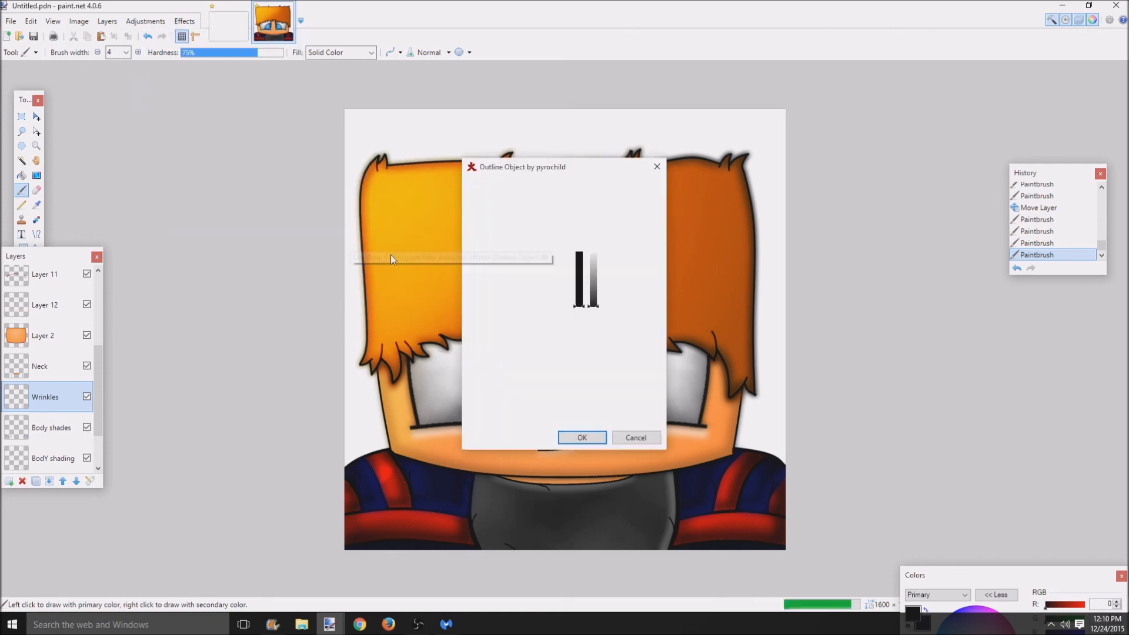
pyautogui.moveTo(812, 188); pyautogui.dragTo(880, 188)
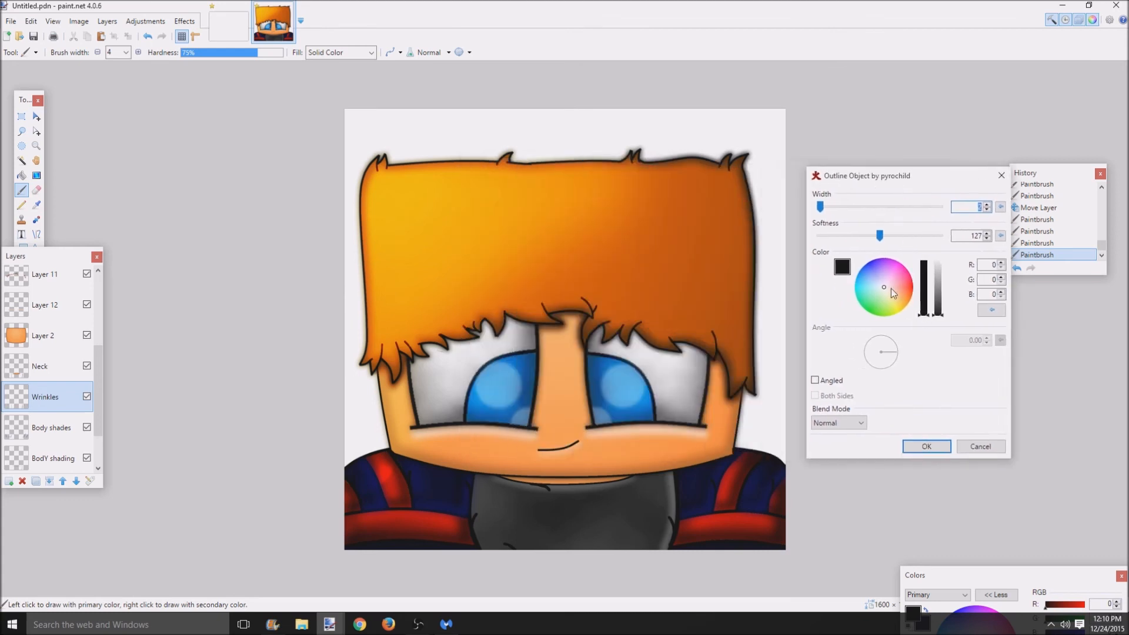
pyautogui.click(875, 283)
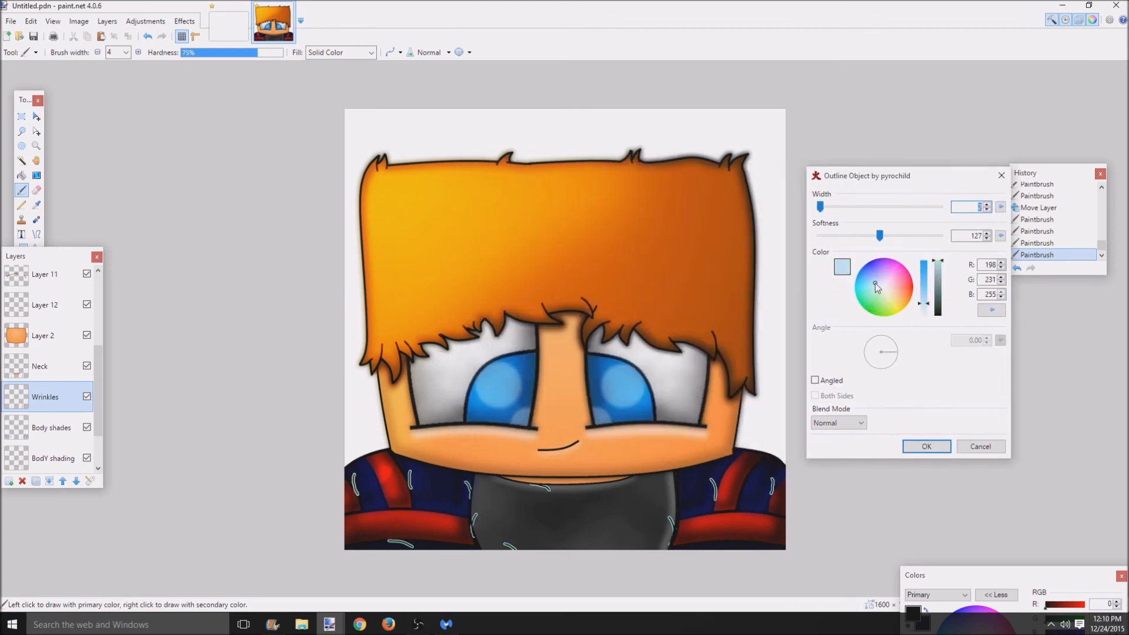
pyautogui.moveTo(875, 283)
pyautogui.mouseDown()
pyautogui.moveTo(885, 310)
pyautogui.moveTo(904, 308)
pyautogui.mouseUp()
pyautogui.moveTo(938, 267); pyautogui.dragTo(938, 314)
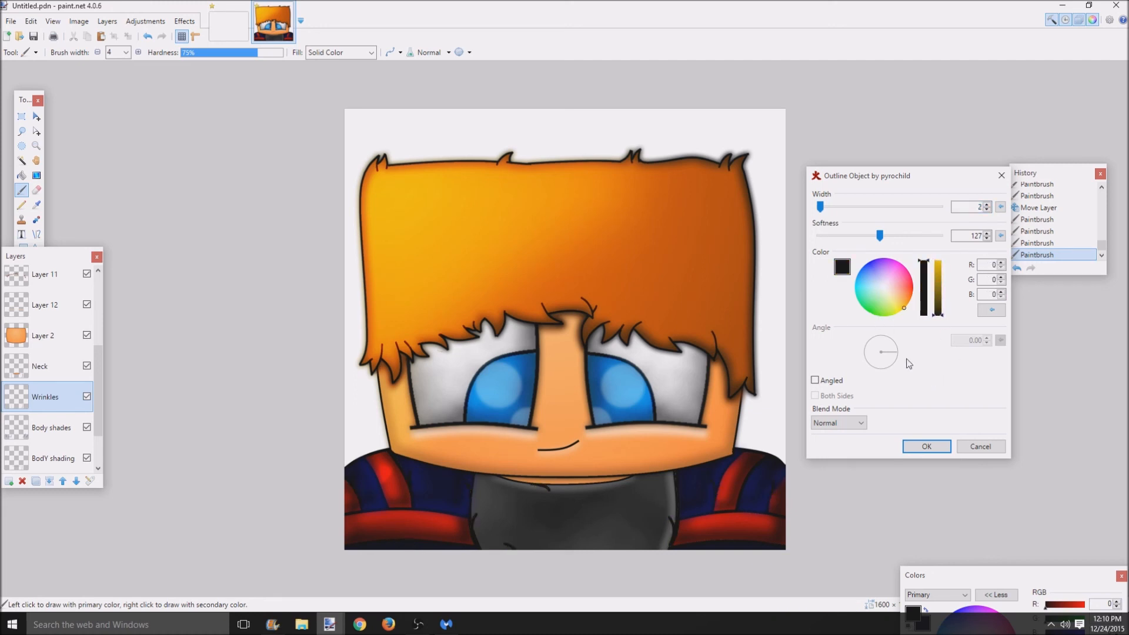
pyautogui.moveTo(876, 283); pyautogui.dragTo(896, 241)
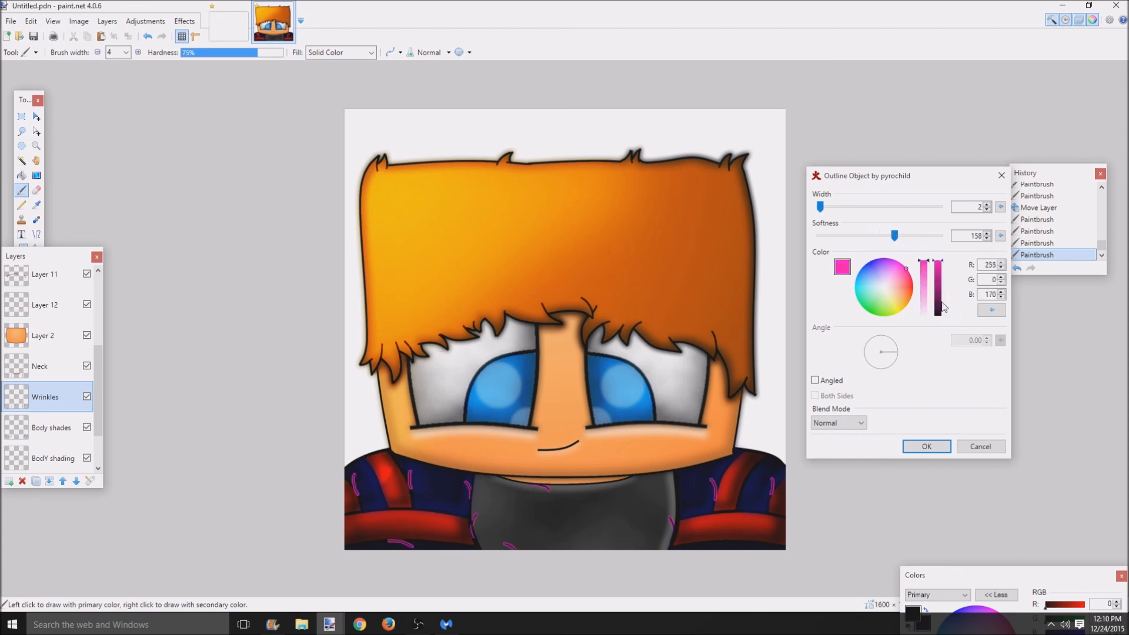
pyautogui.moveTo(938, 306); pyautogui.dragTo(939, 317)
pyautogui.click(899, 278)
pyautogui.moveTo(924, 265); pyautogui.dragTo(924, 316)
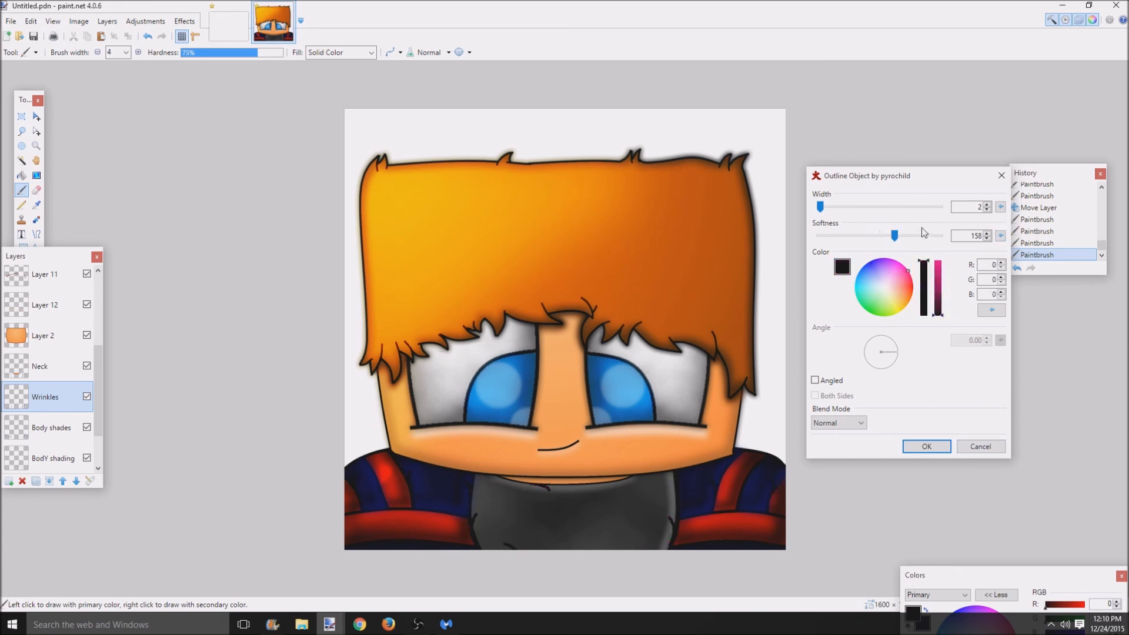
pyautogui.click(927, 446)
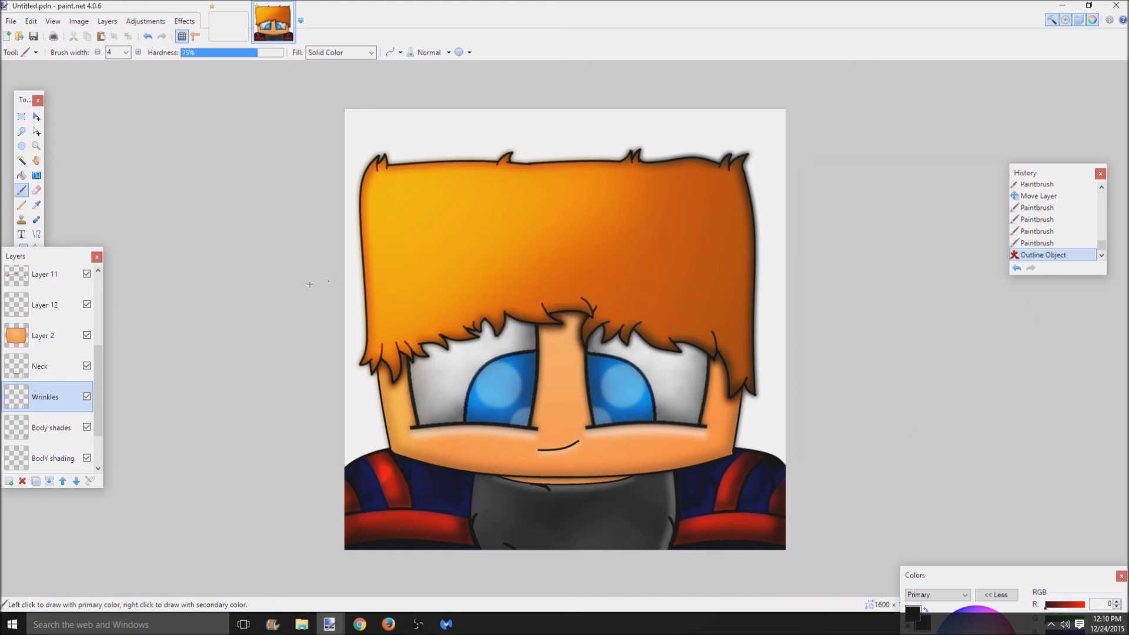
# - Soften the outlined wrinkles on the Wrinkles layer with a Gaussian Blur of radius 13
pyautogui.click(184, 21)
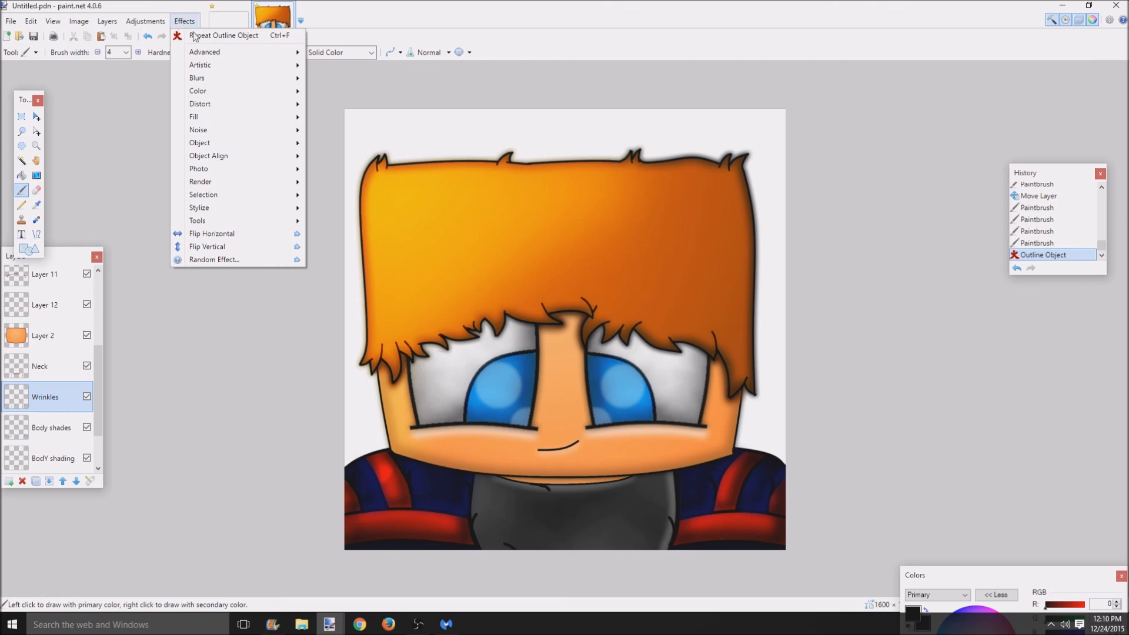
pyautogui.moveTo(210, 82)
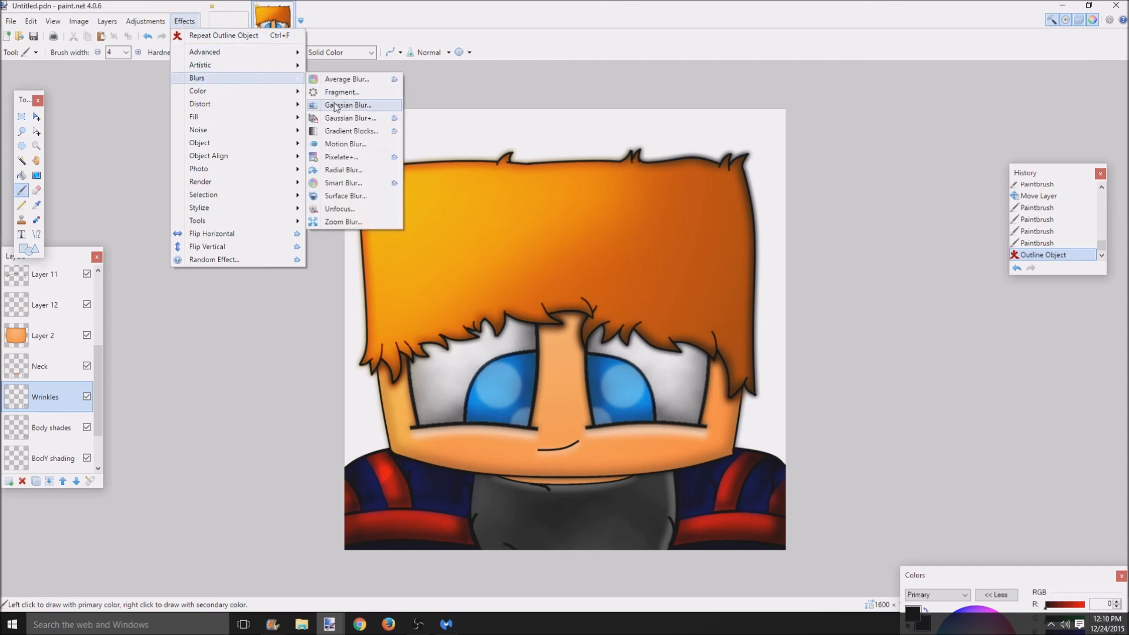
pyautogui.click(327, 110)
pyautogui.moveTo(488, 311); pyautogui.dragTo(481, 317)
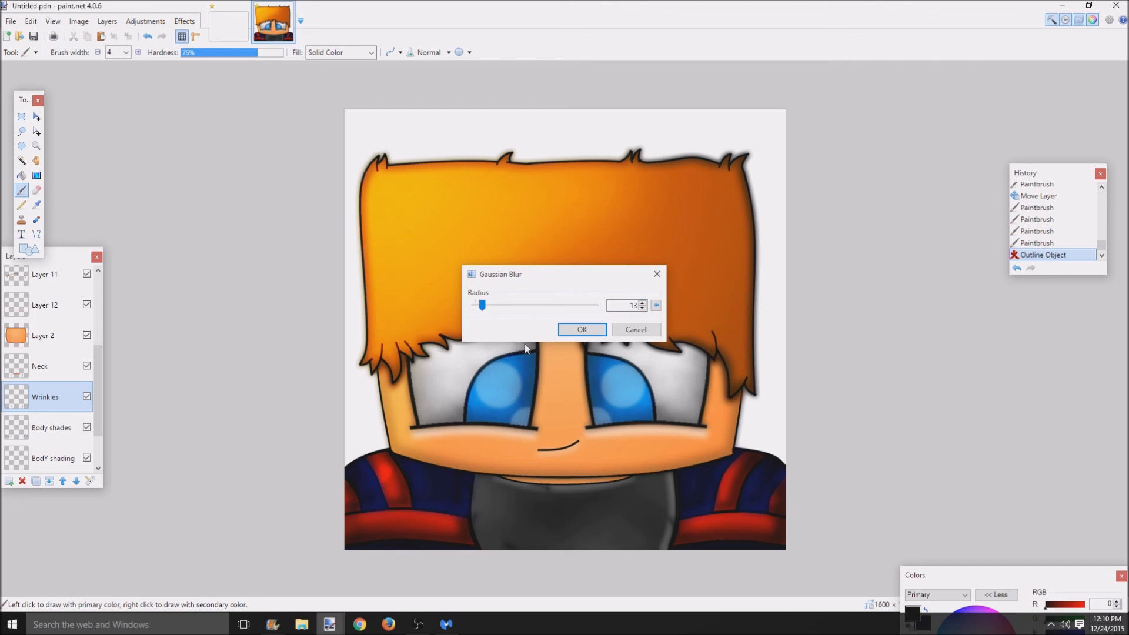
pyautogui.click(567, 331)
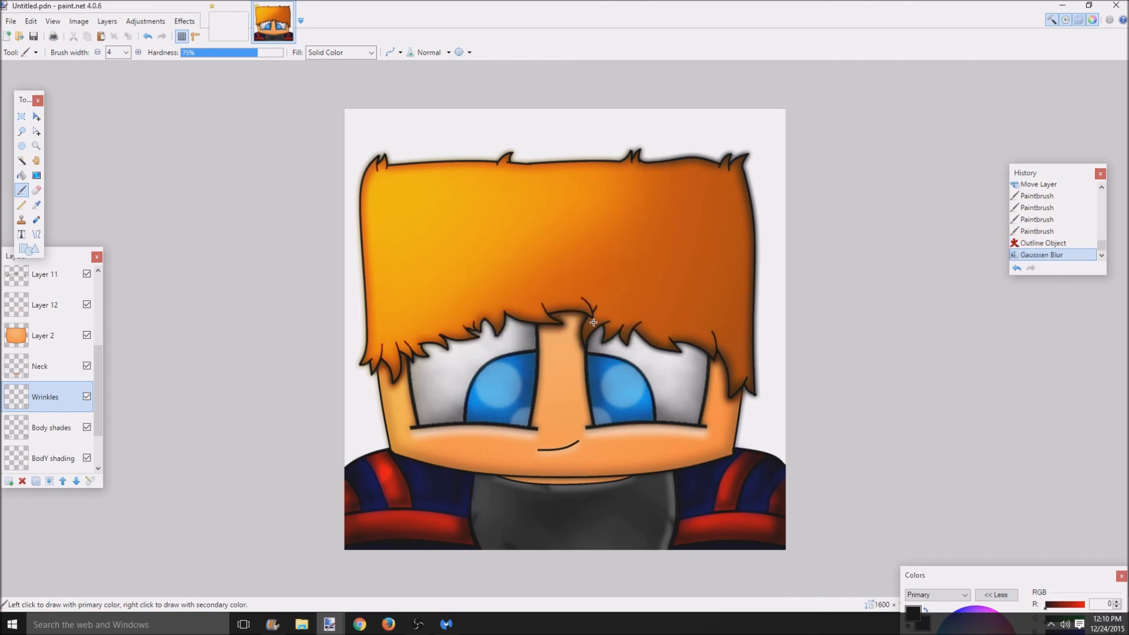
# - Examine the avatar's softened wrinkles and its look against the sky-and-grass background at several zoom levels
pyautogui.scroll(-2, 646, 382)
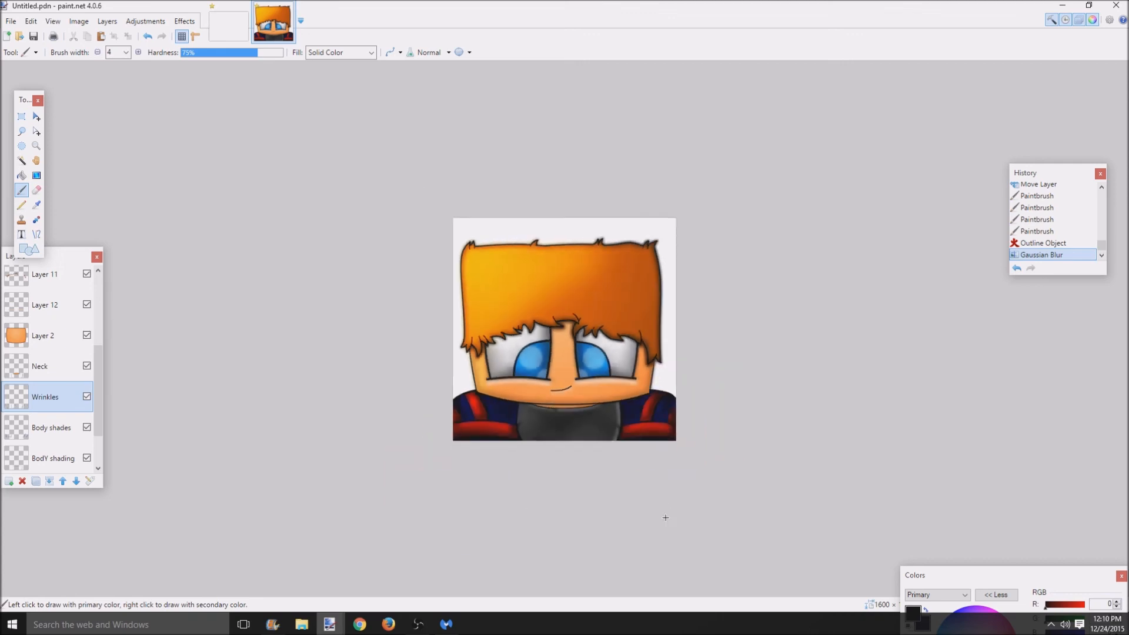
pyautogui.scroll(2, 665, 517)
pyautogui.scroll(1, 617, 563)
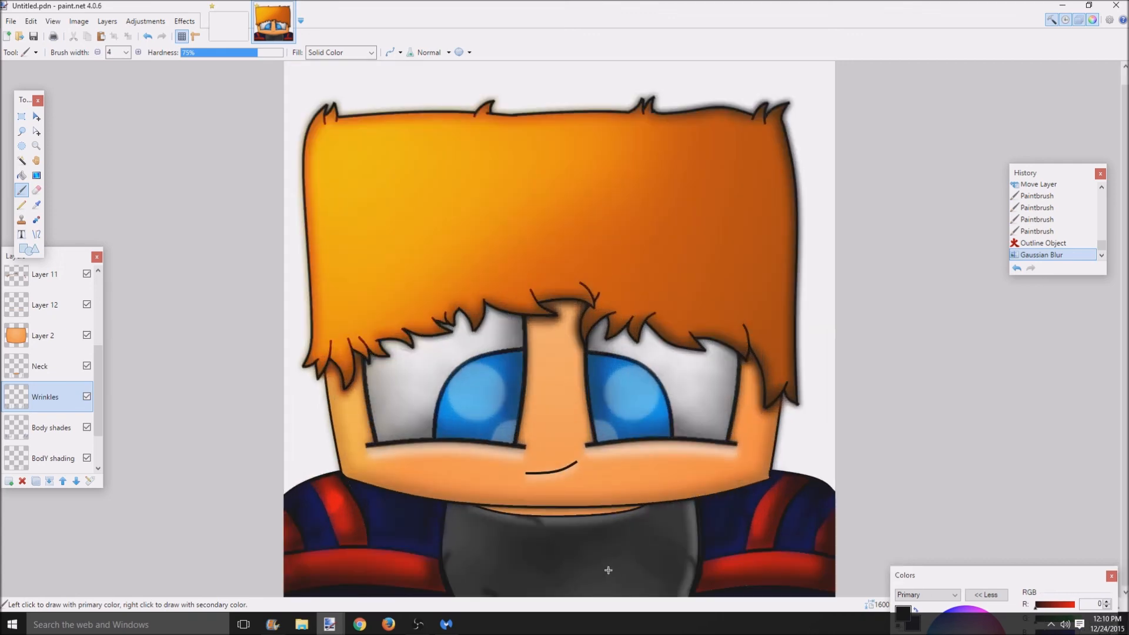
pyautogui.scroll(-1, 608, 570)
pyautogui.scroll(-4, 609, 570)
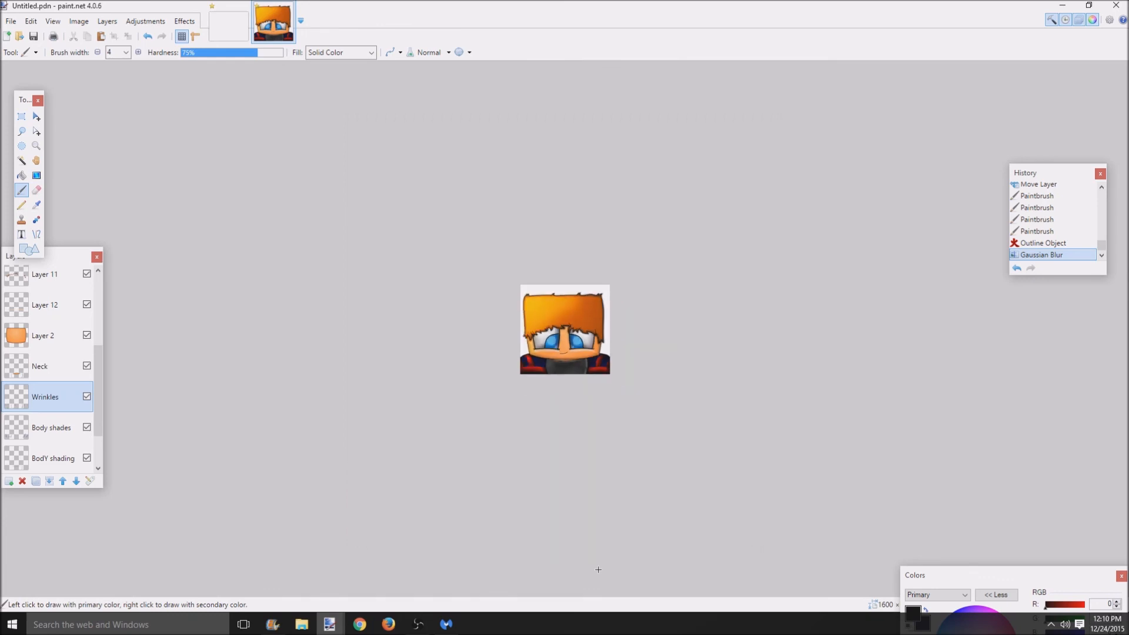
pyautogui.scroll(2, 598, 496)
pyautogui.scroll(-2, 598, 496)
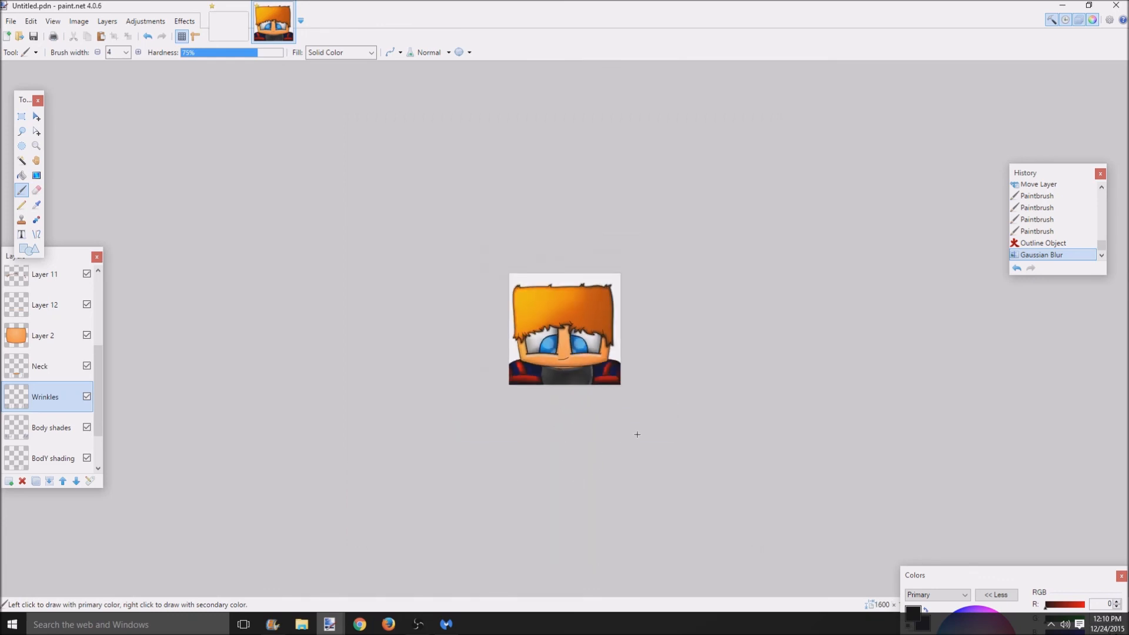
pyautogui.scroll(3, 637, 434)
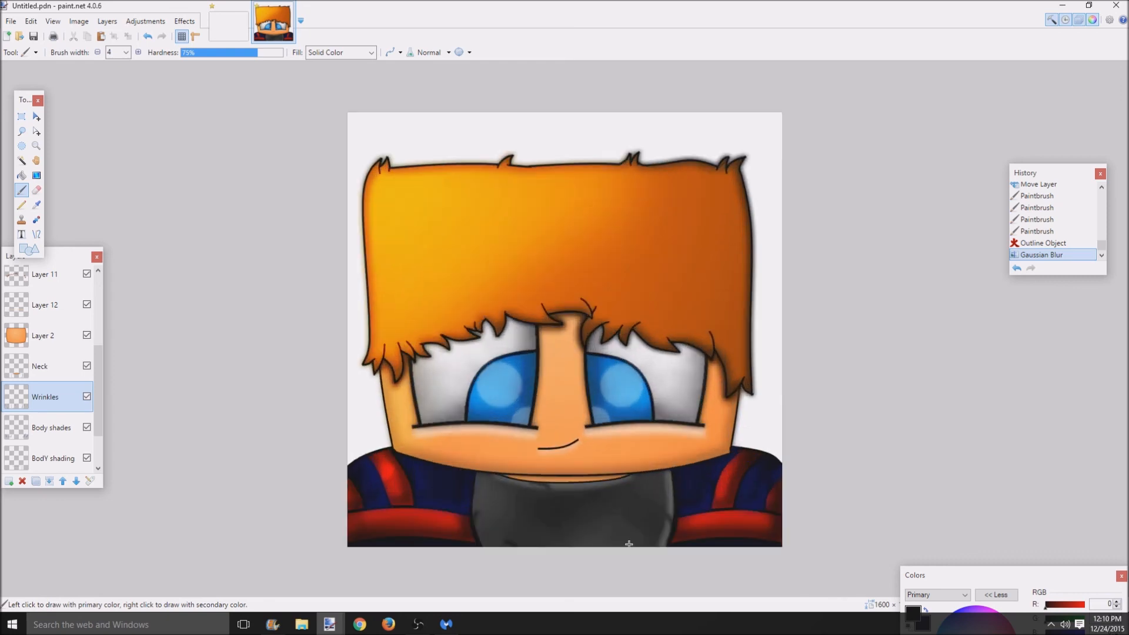
pyautogui.scroll(-1, 618, 534)
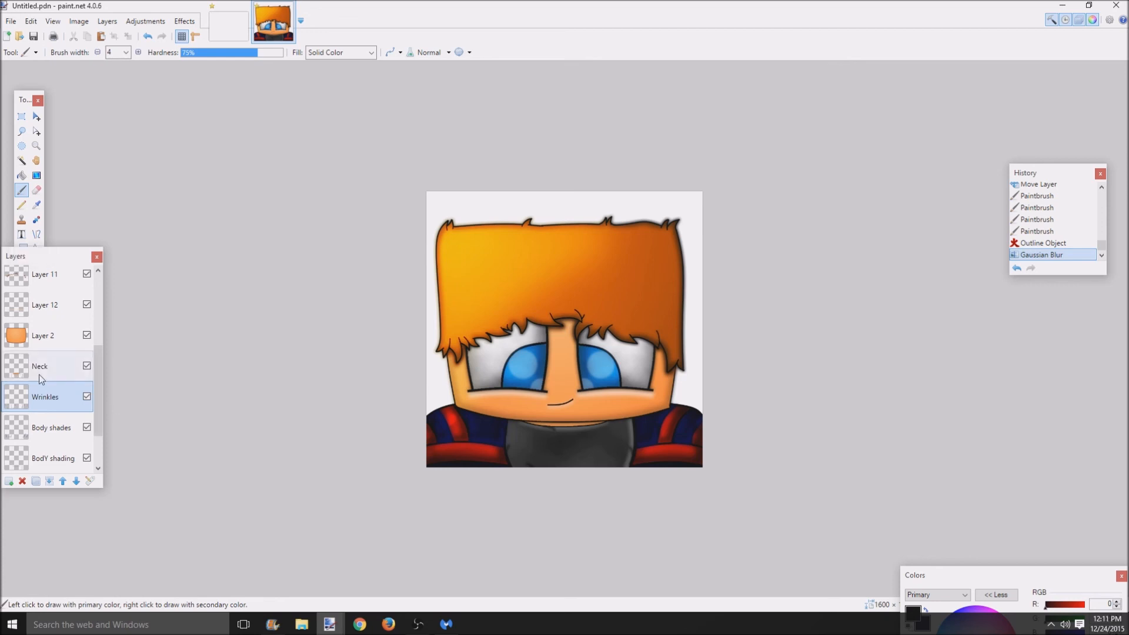
pyautogui.scroll(-2, 47, 370)
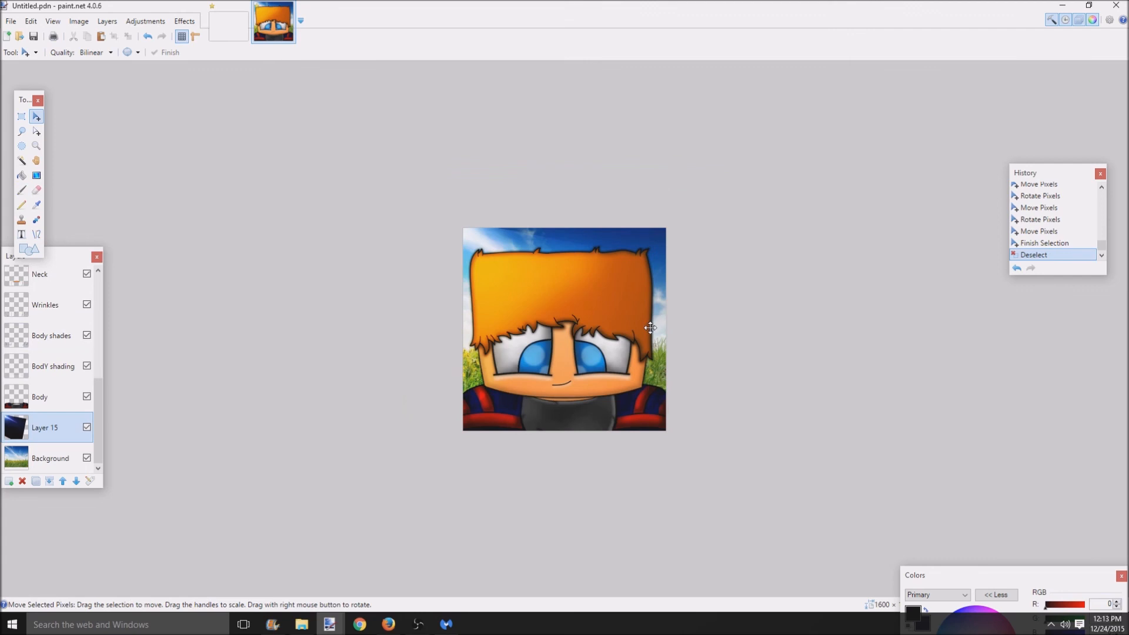
pyautogui.scroll(-3, 633, 451)
pyautogui.scroll(3, 632, 451)
pyautogui.scroll(2, 633, 452)
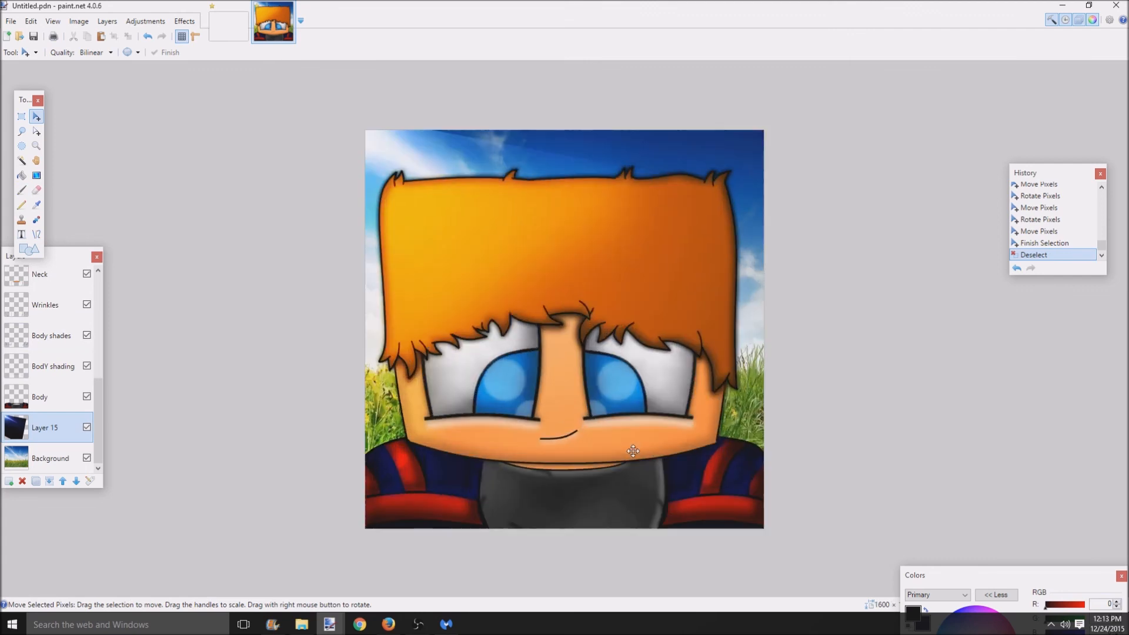
pyautogui.scroll(-2, 641, 516)
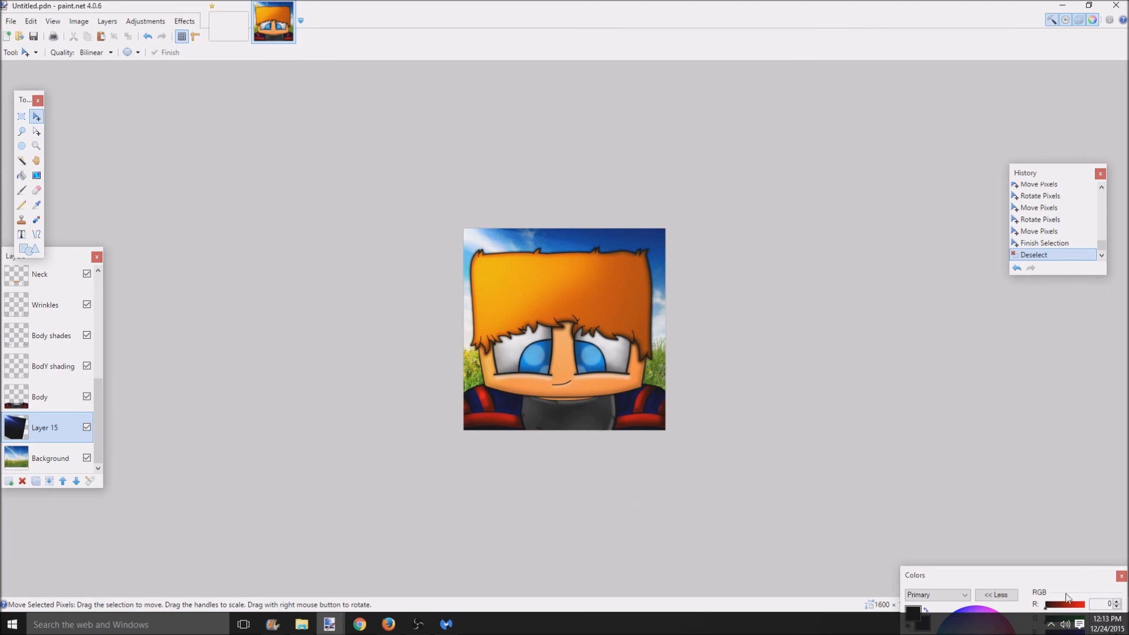
# - Move the Colors window fully into view and save the layered paint.net project
pyautogui.moveTo(1039, 577); pyautogui.dragTo(996, 370)
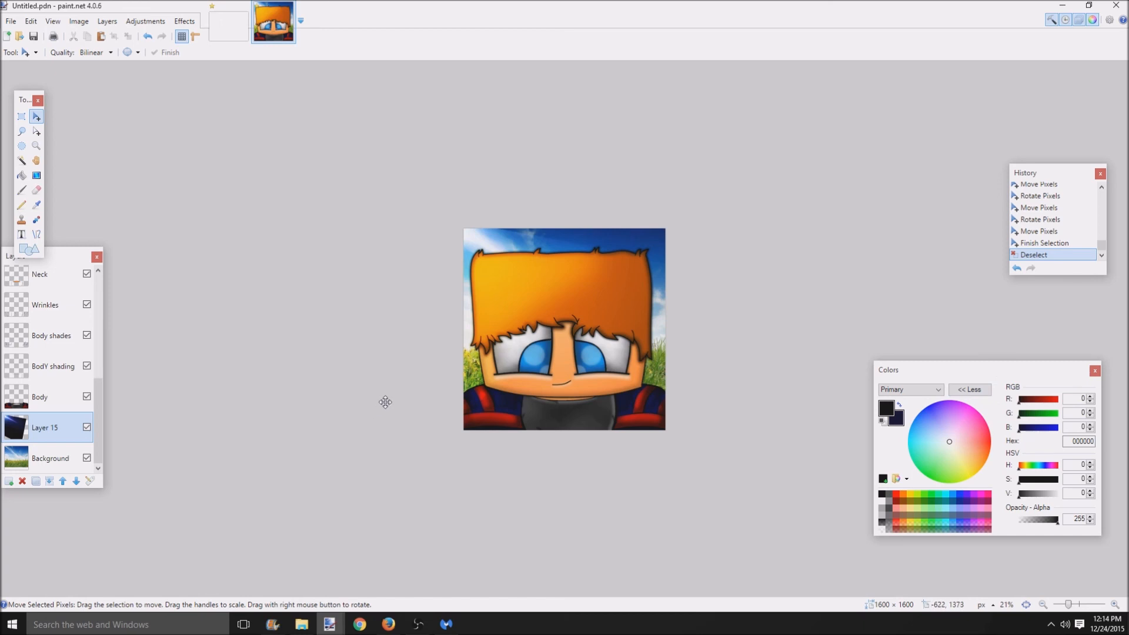
pyautogui.click(10, 22)
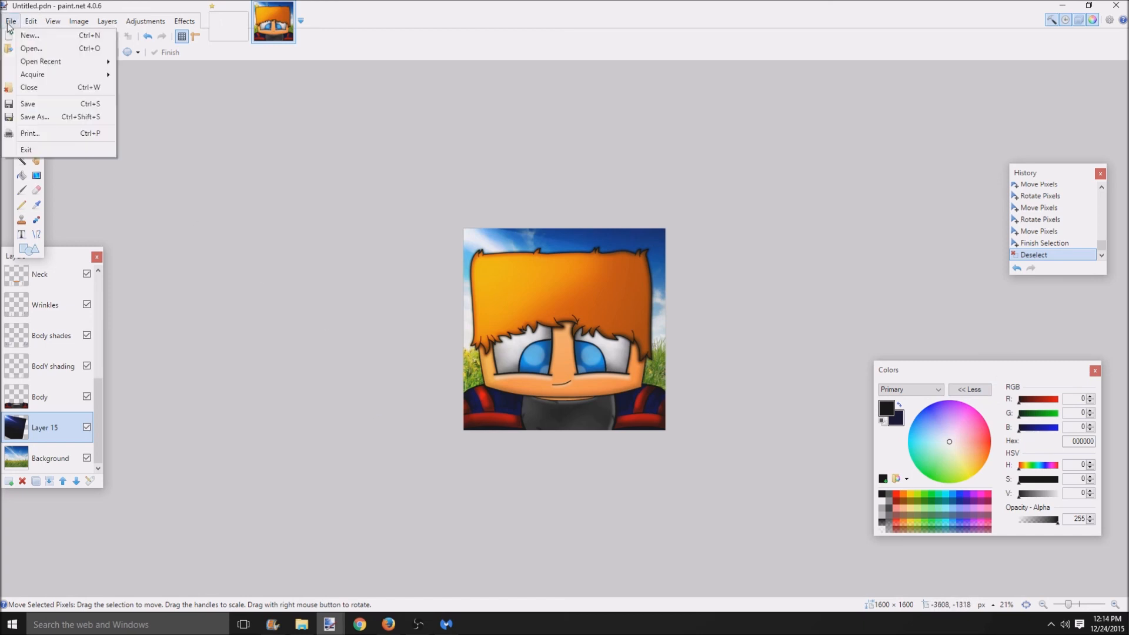
pyautogui.click(41, 105)
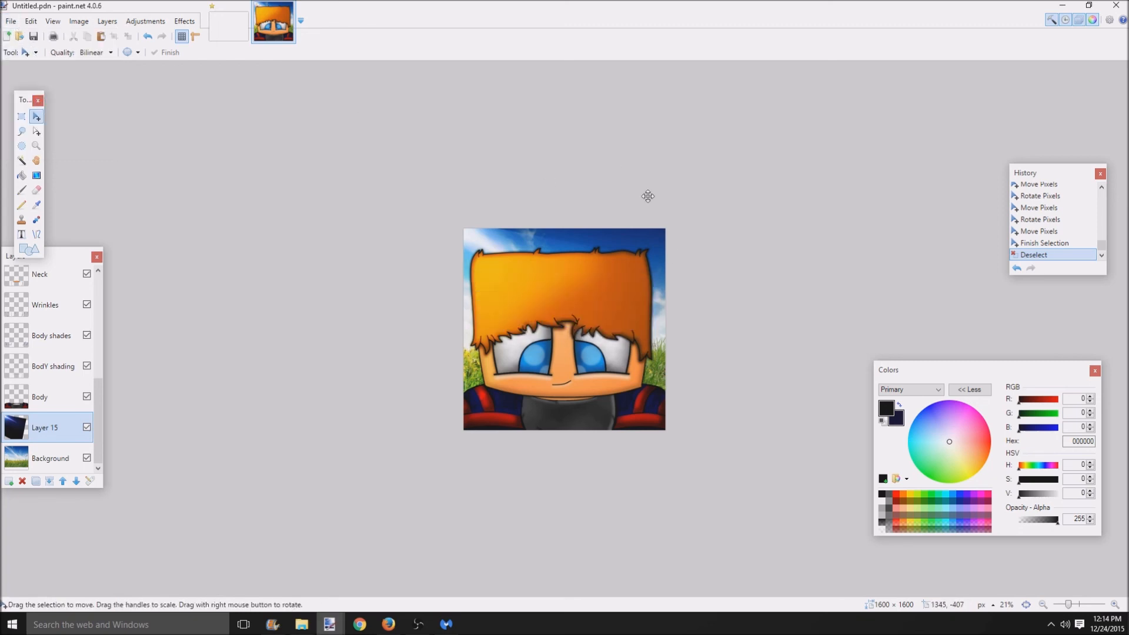
# - Save a PNG copy of the avatar named Untitled in the Desktop folder
pyautogui.click(10, 21)
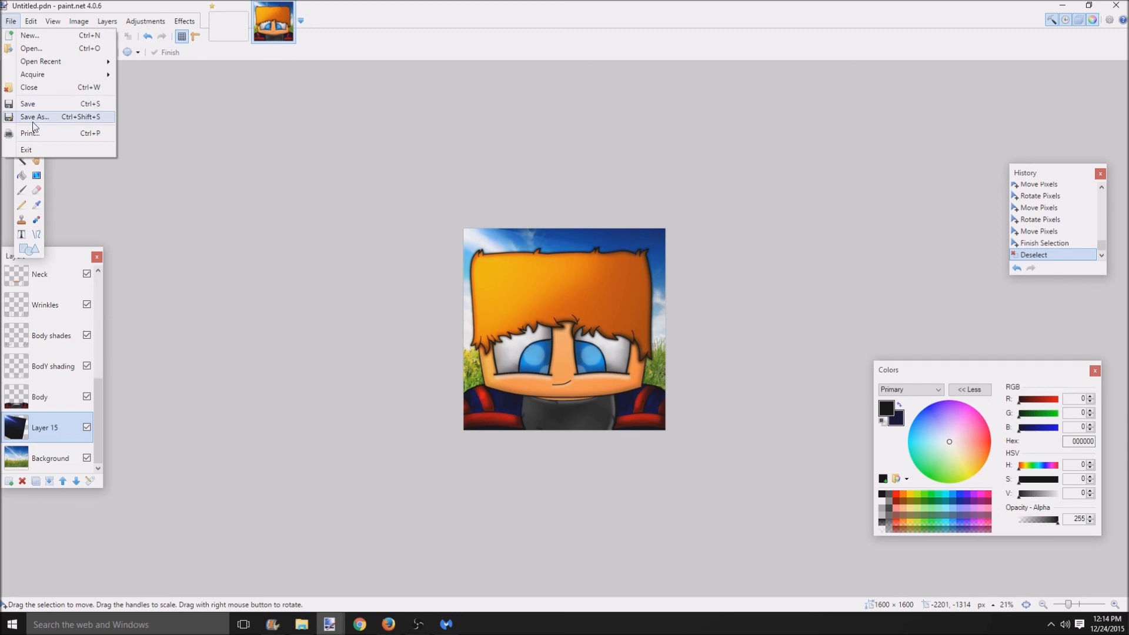
pyautogui.click(38, 118)
pyautogui.click(142, 273)
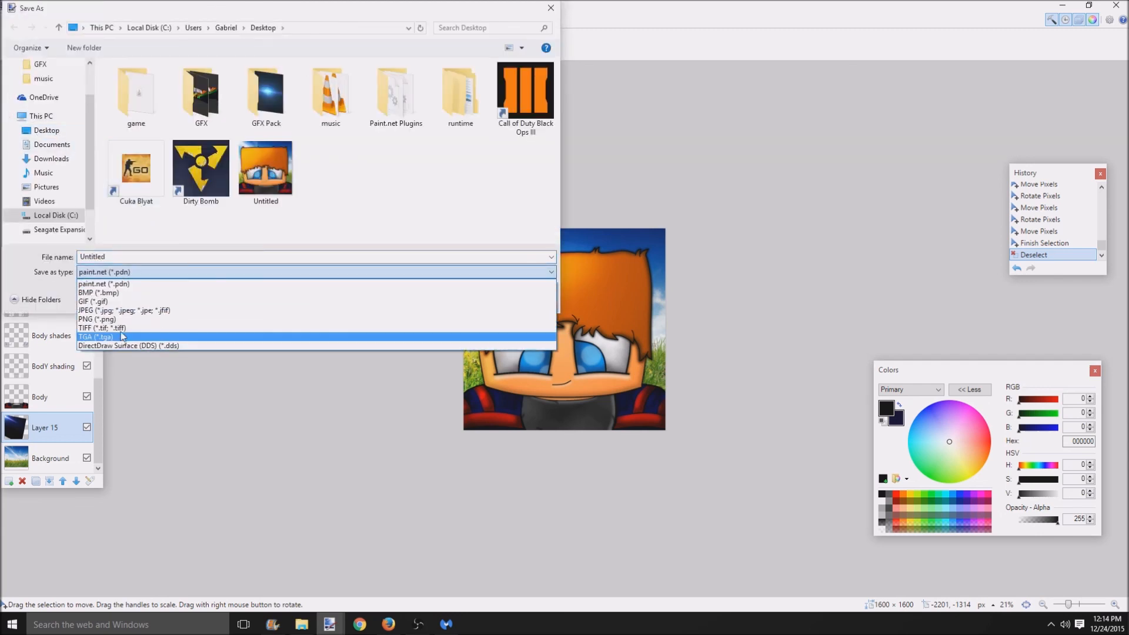
pyautogui.click(141, 320)
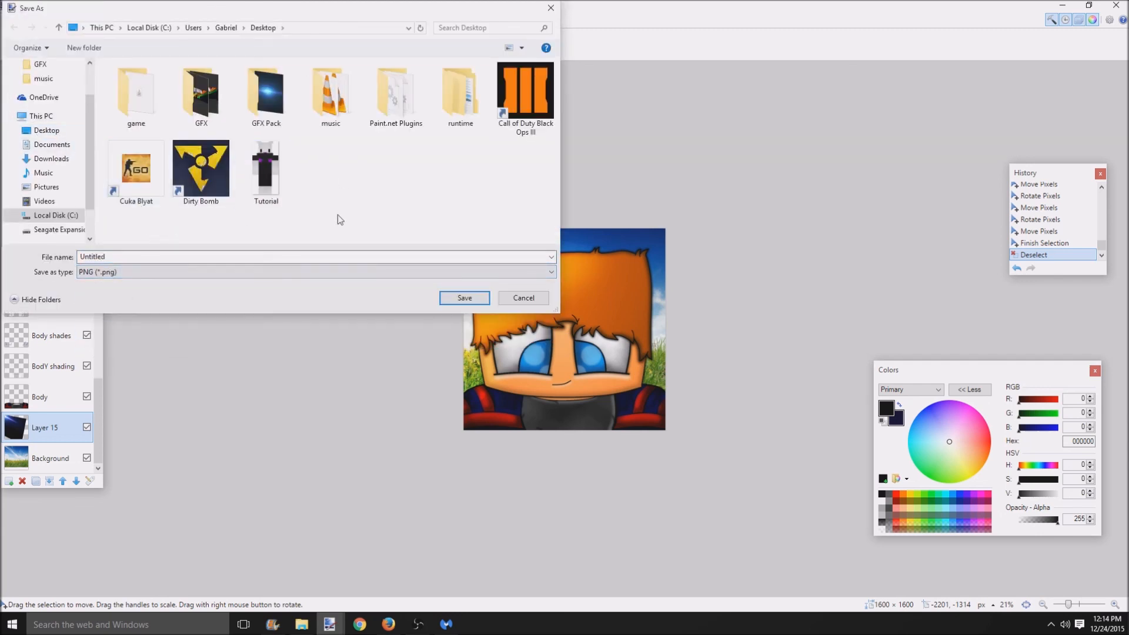
pyautogui.click(474, 300)
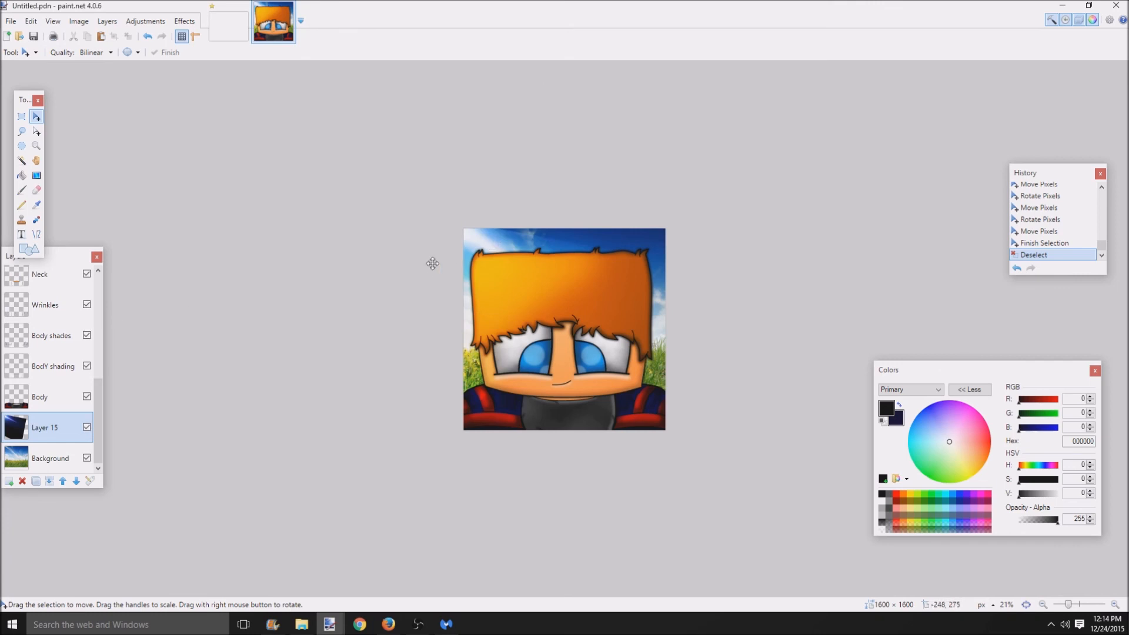